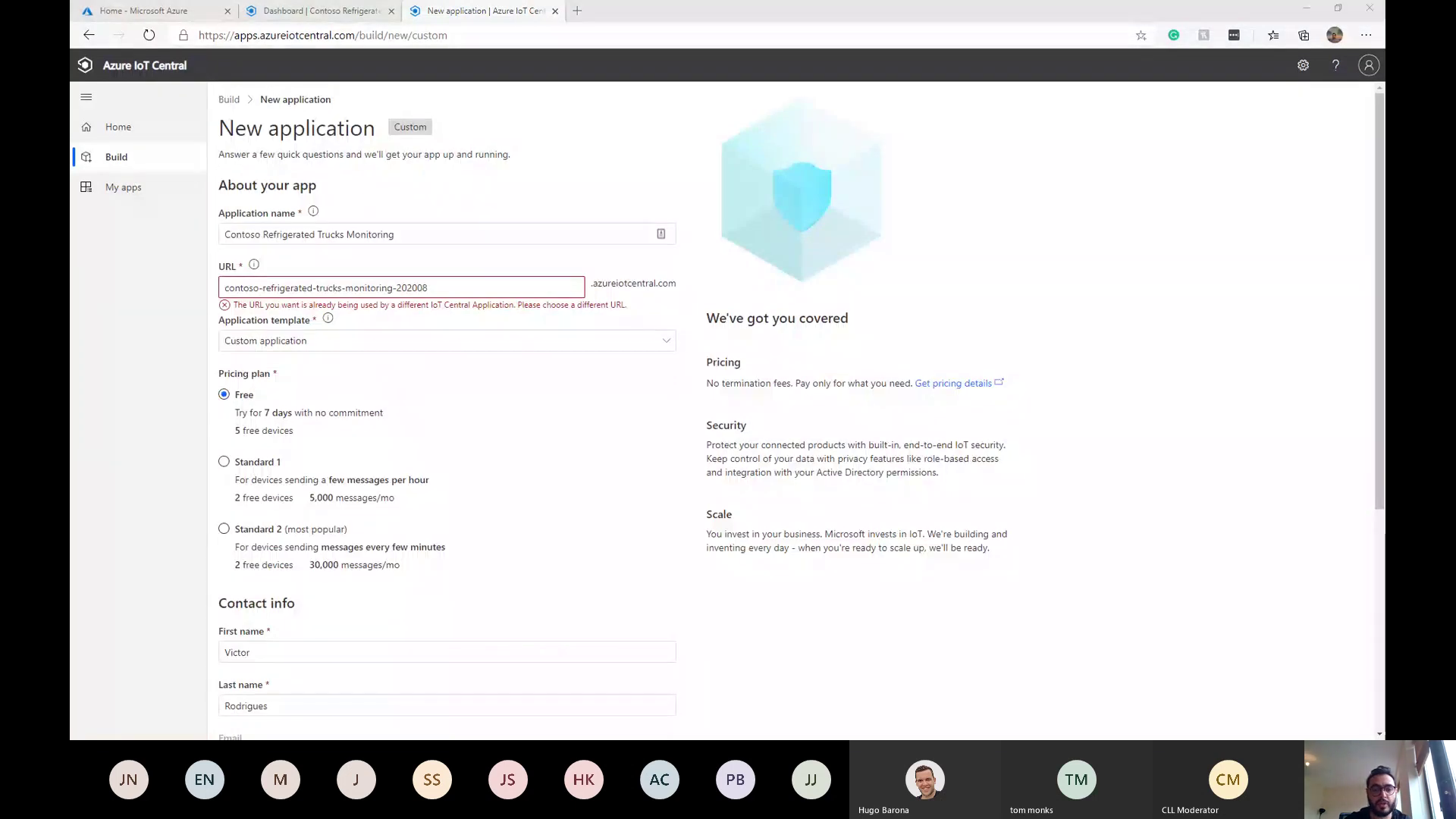
Step: Open the existing Contoso Refrigerated Trucks Monitoring application at contoso-refrigerated-trucks-monitoring-202008.azureiotcentral.com, discarding the unsaved new application form
{"action": "left_click", "coordinate": [534, 35]}
{"action": "type", "text": "https://contoso-refrigerated-trucks-monitoring-202008.azureiotcentral.com/dashboards/urn:homepageView:els1mecc"}
{"action": "key", "text": "Return"}
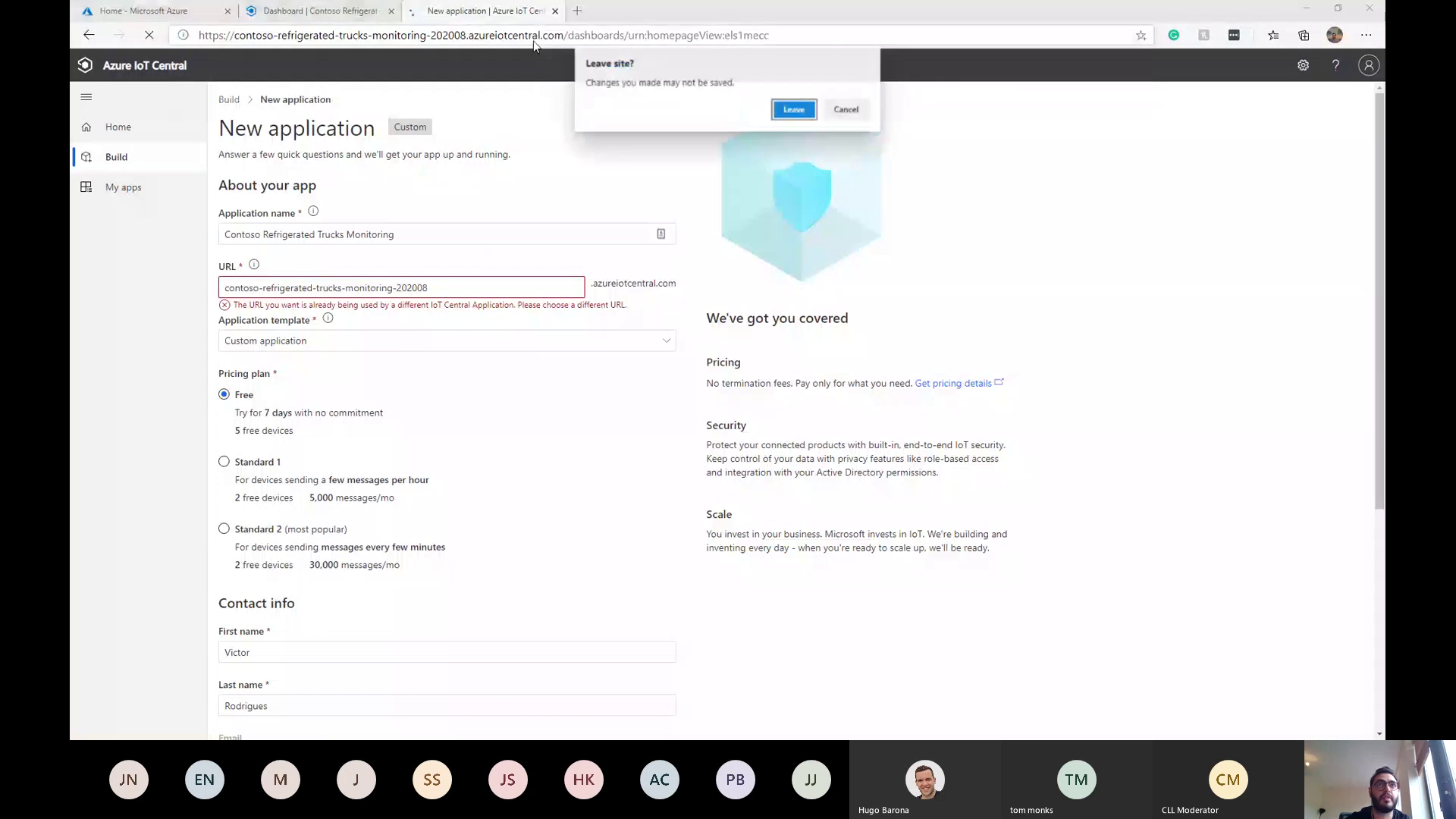
{"action": "left_click", "coordinate": [793, 110]}
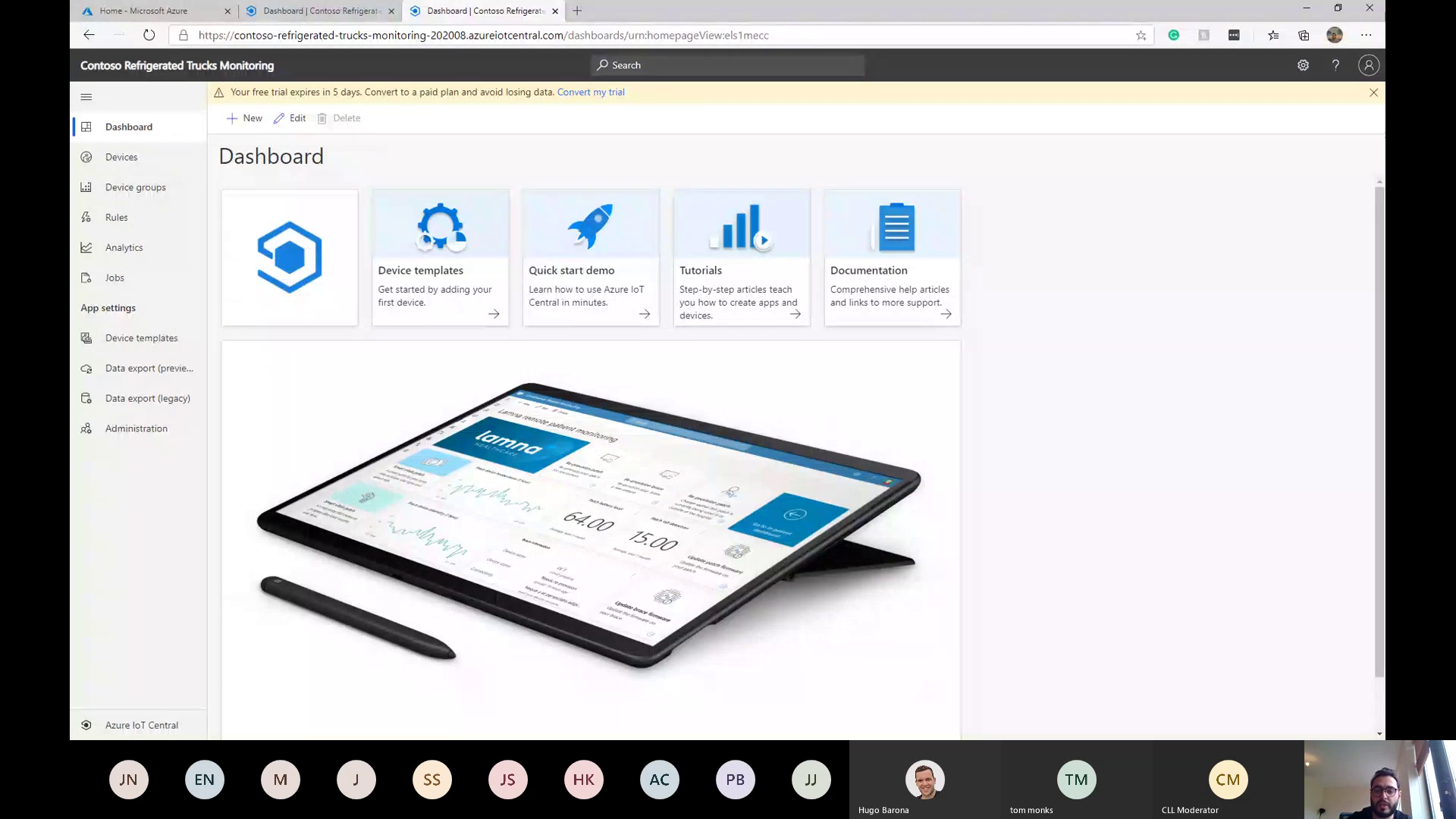
{"action": "key", "text": "shift+F5"}
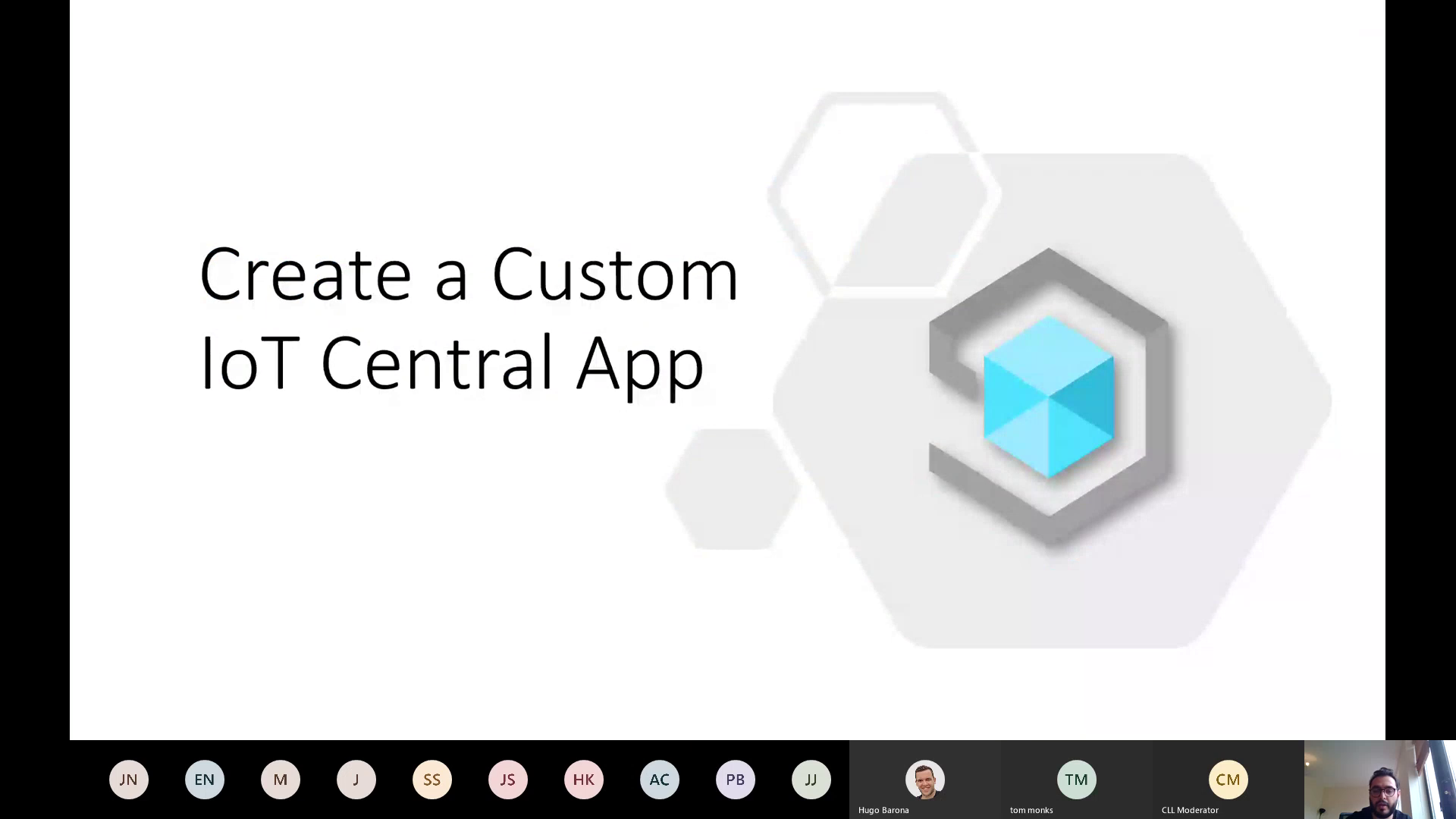
{"action": "key", "text": "Right"}
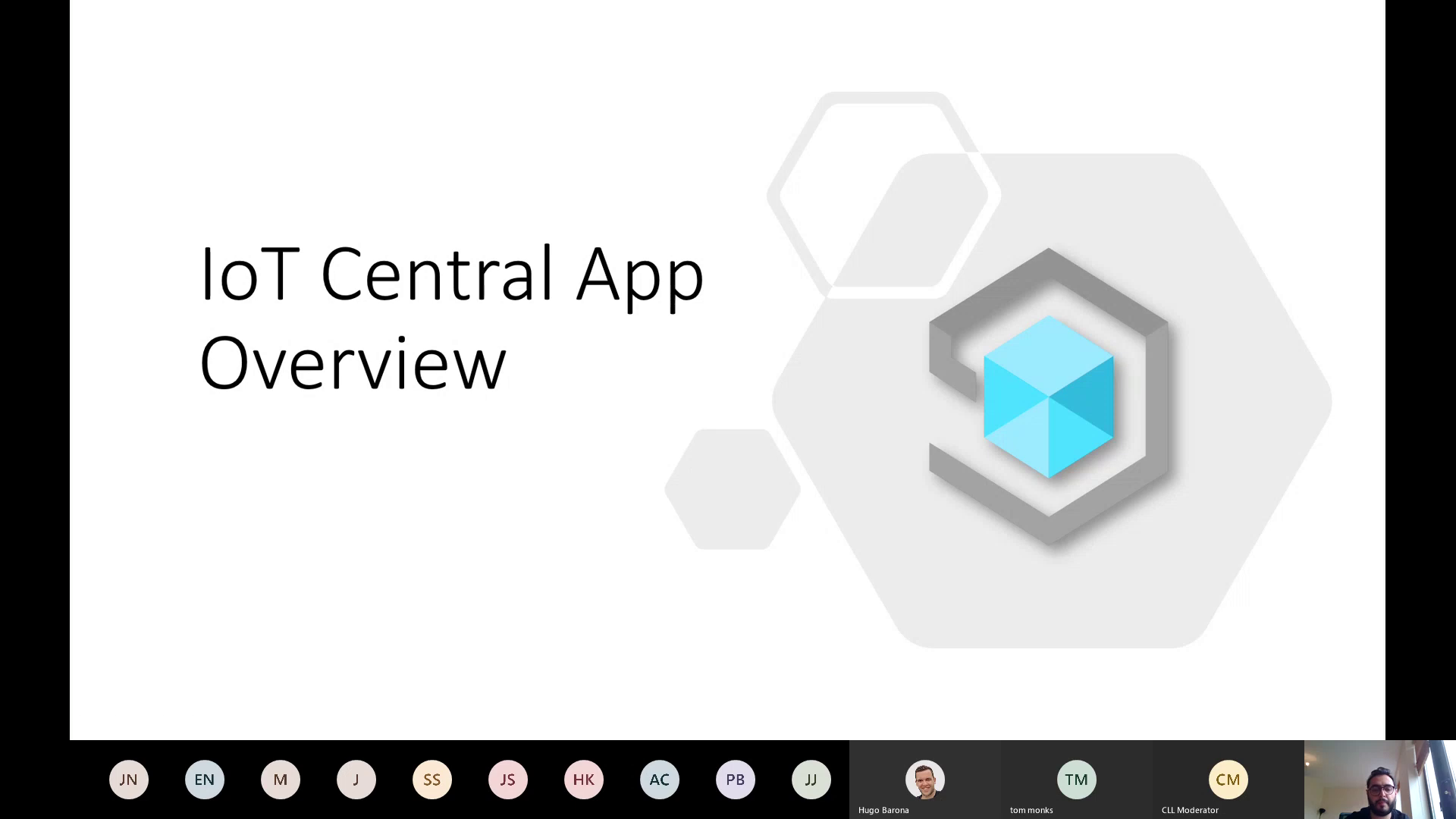
{"action": "key", "text": "alt+Tab"}
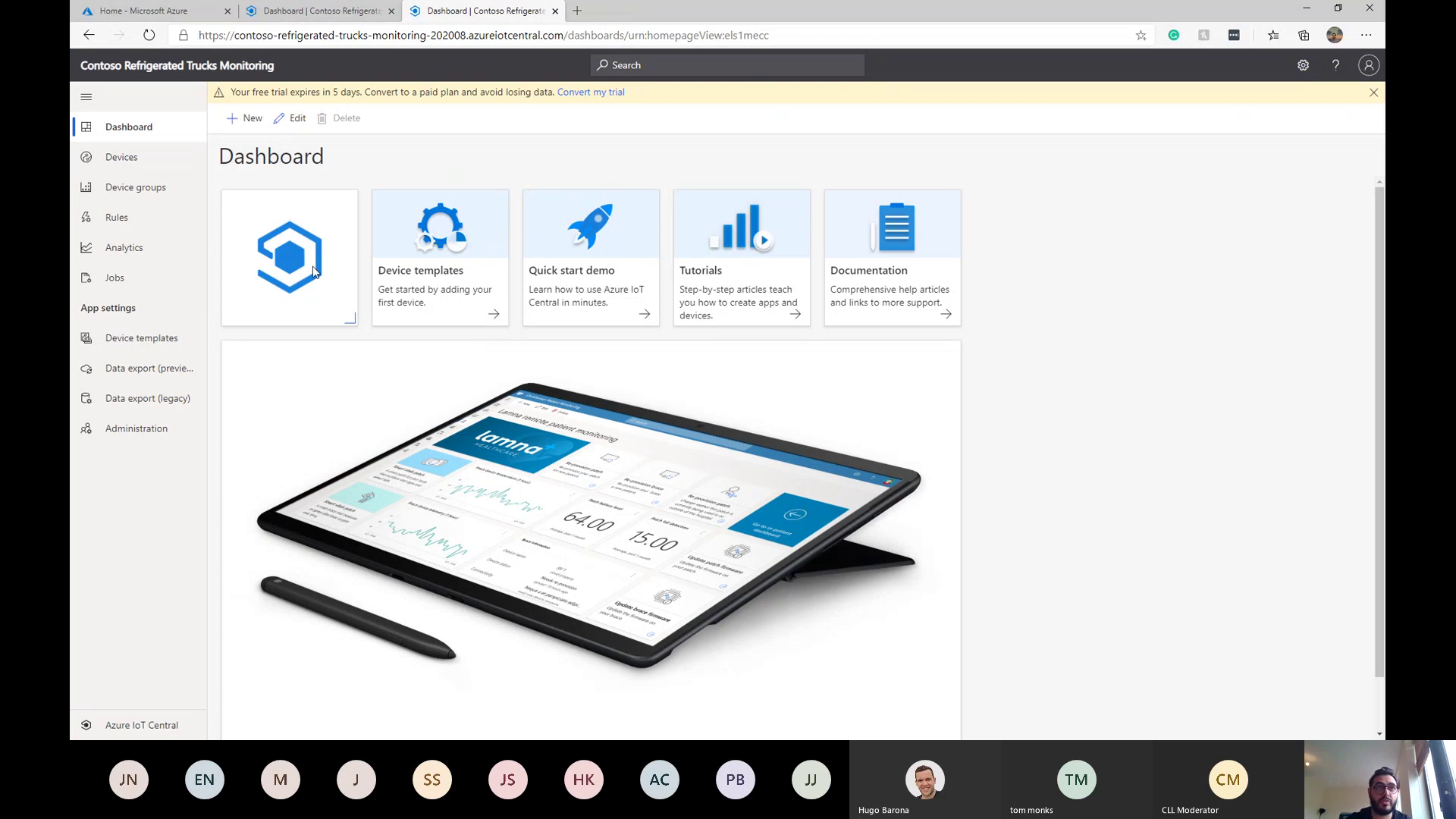
Step: Try placing an Image tile on a new personal dashboard, and discard the unsaved dashboard
{"action": "left_click", "coordinate": [244, 118]}
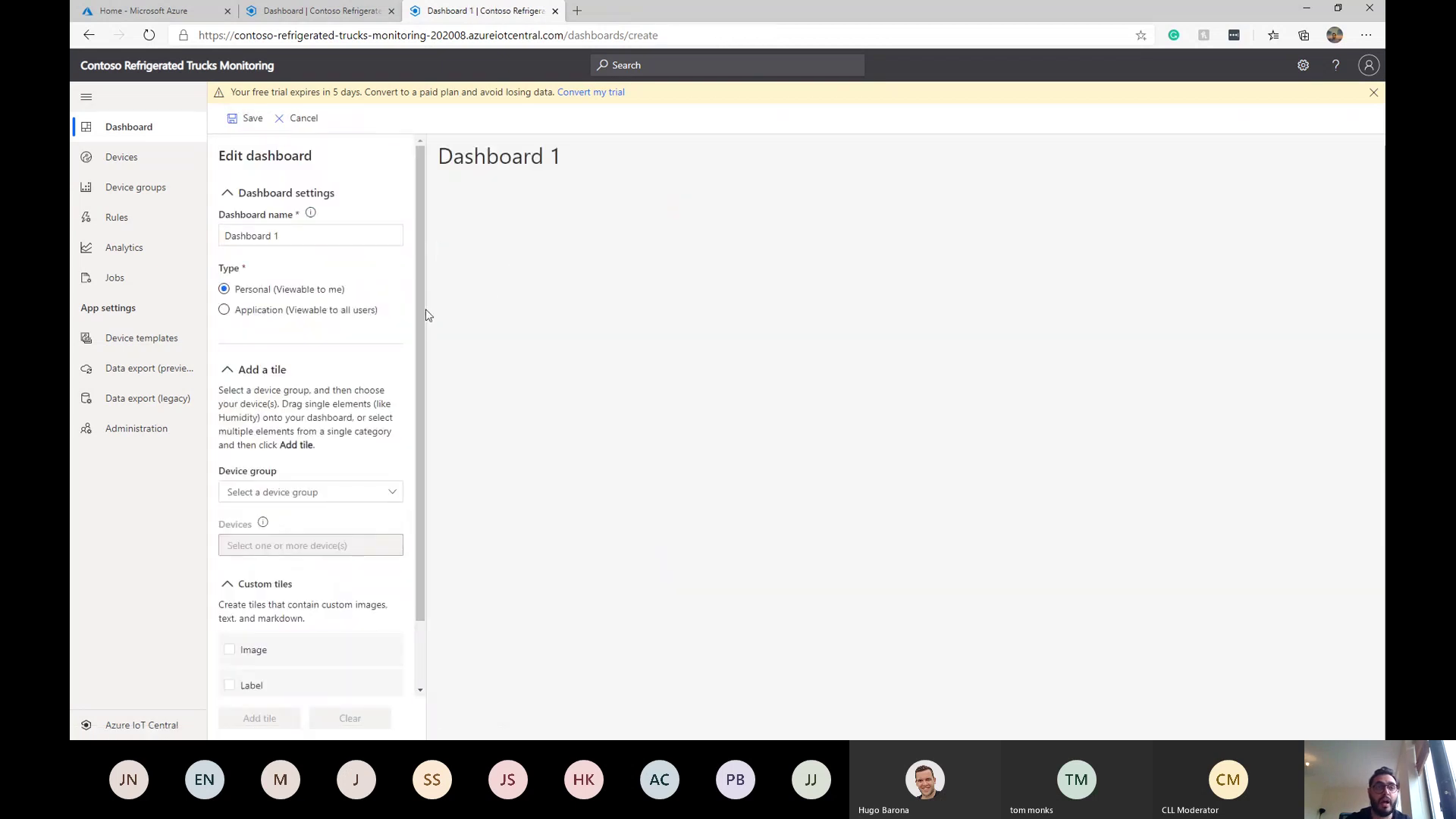
{"action": "scroll", "coordinate": [417, 331], "scroll_direction": "down", "scroll_amount": 1}
{"action": "scroll", "coordinate": [417, 332], "scroll_direction": "up", "scroll_amount": 1}
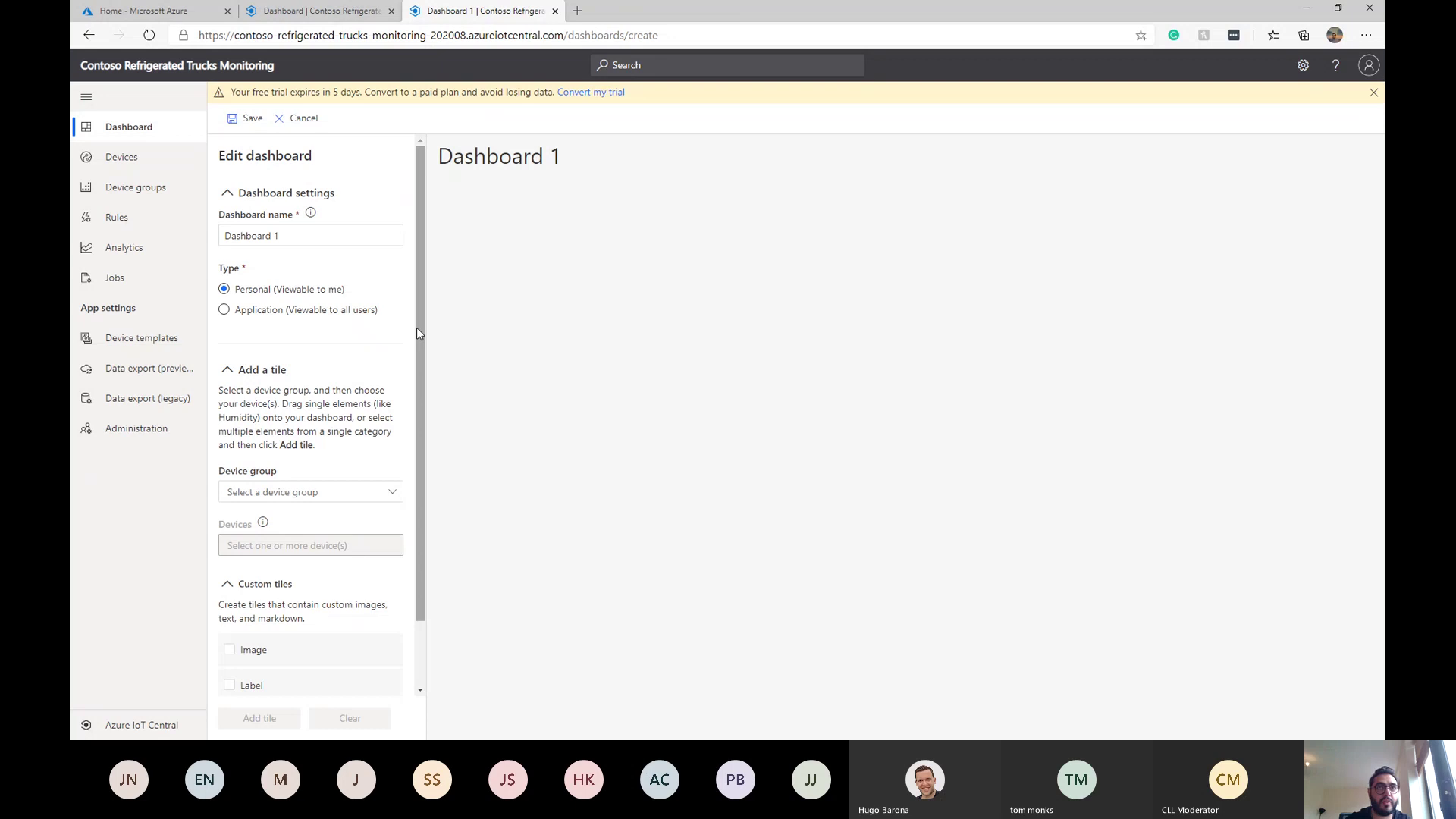
{"action": "scroll", "coordinate": [335, 508], "scroll_direction": "down", "scroll_amount": 1}
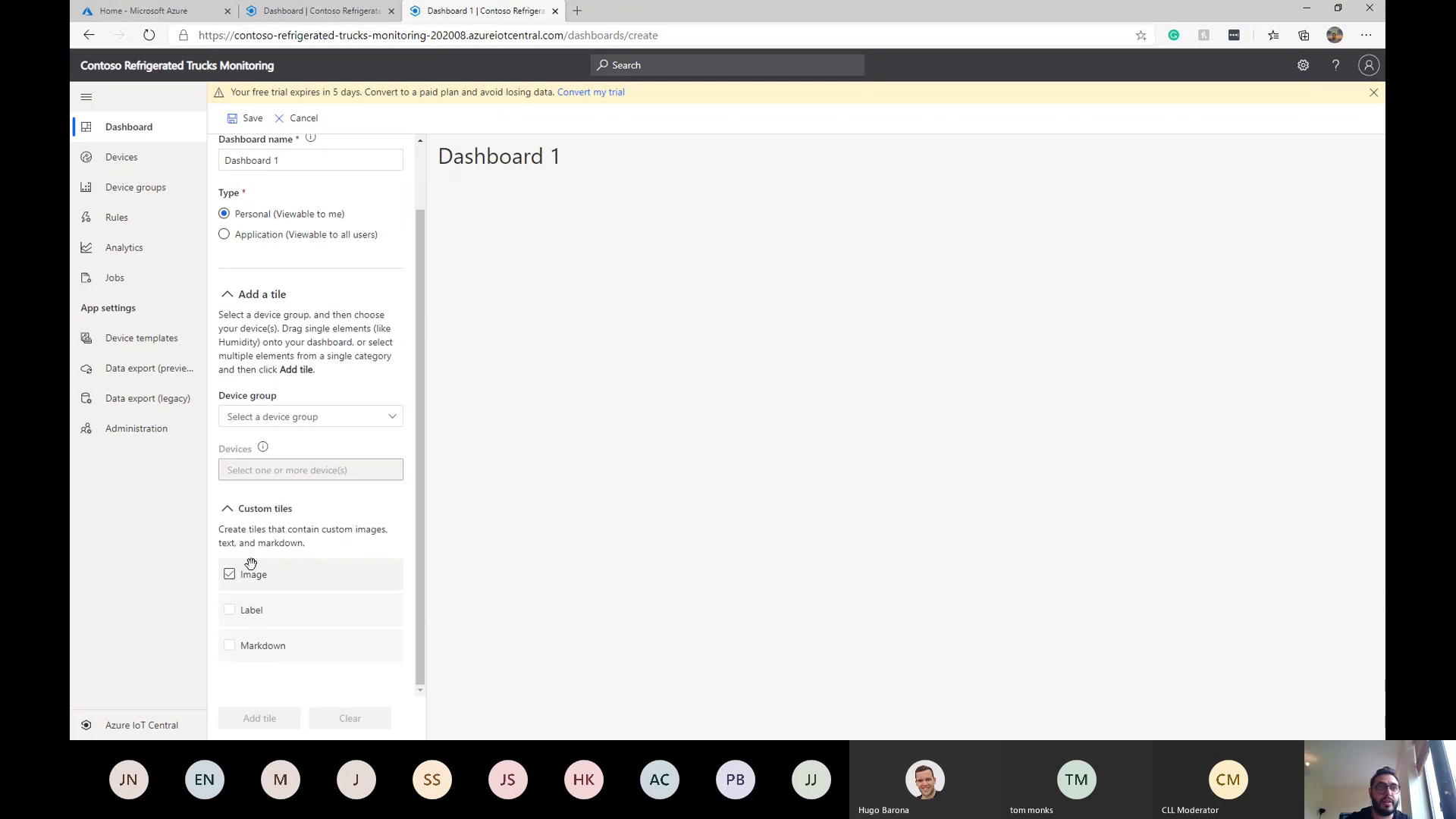
{"action": "left_click_drag", "start_coordinate": [273, 578], "coordinate": [565, 402]}
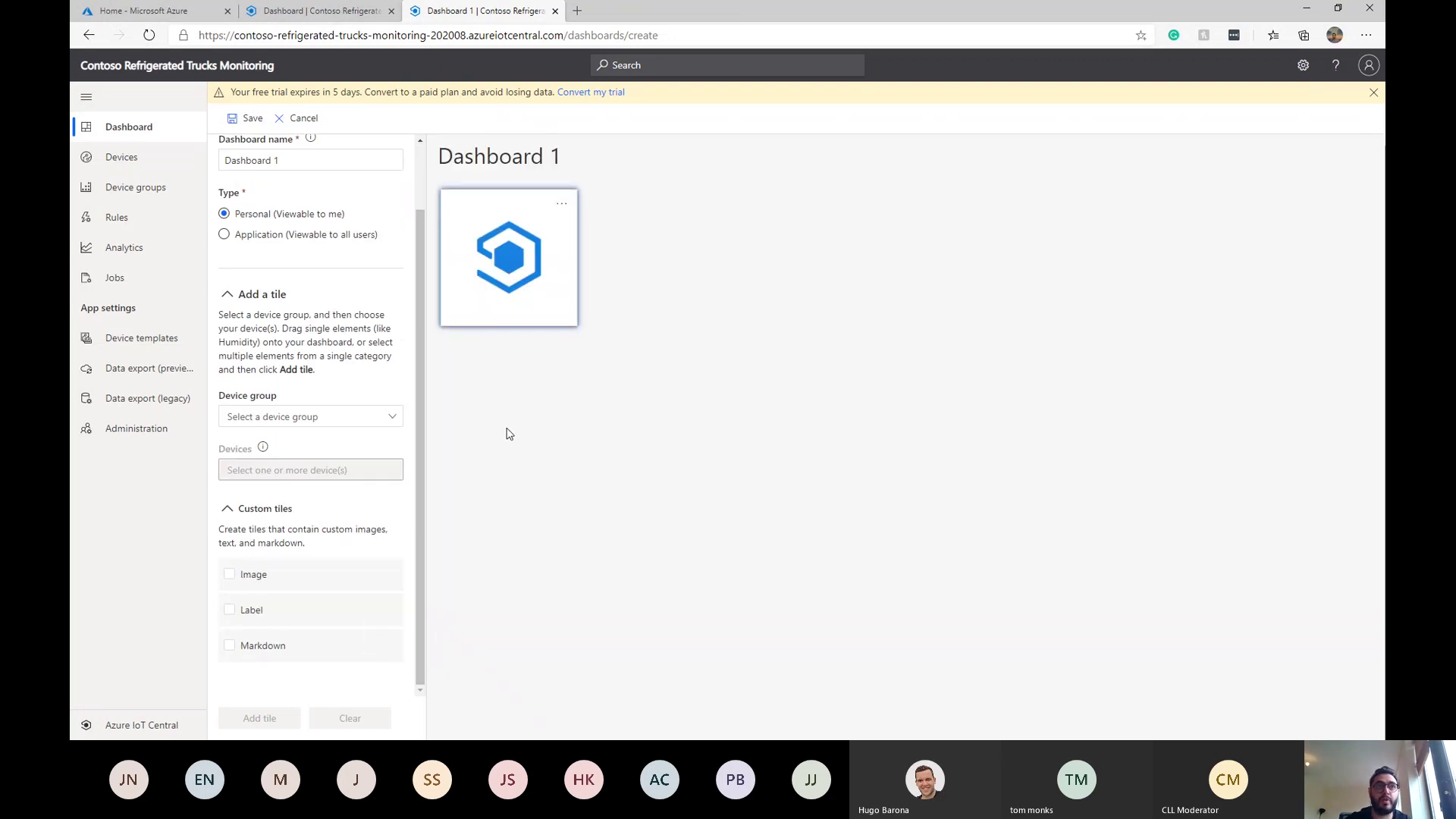
{"action": "left_click", "coordinate": [302, 119]}
{"action": "left_click", "coordinate": [792, 111]}
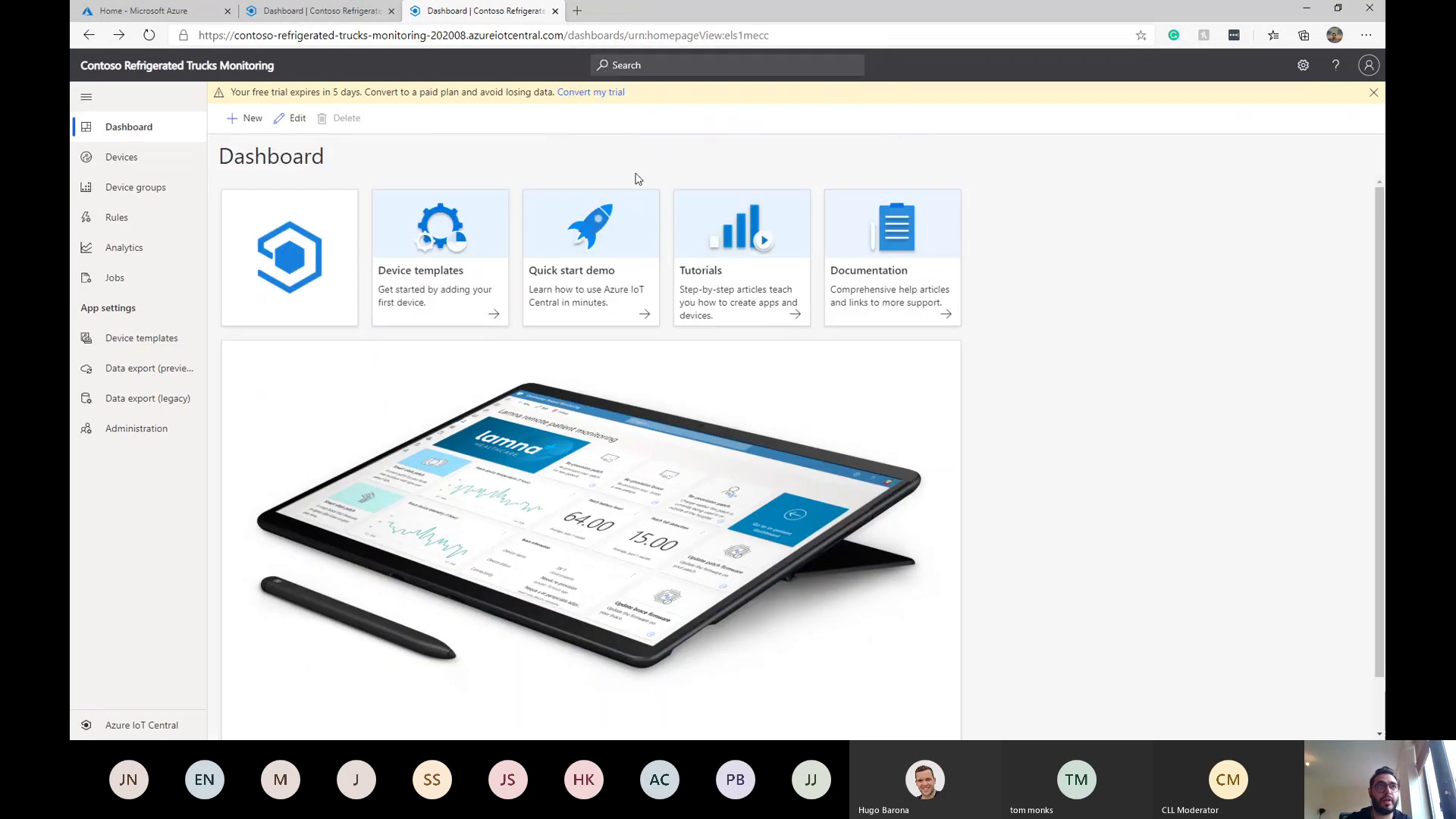
Step: Review the application's Devices, Device groups and Rules pages
{"action": "left_click", "coordinate": [164, 161]}
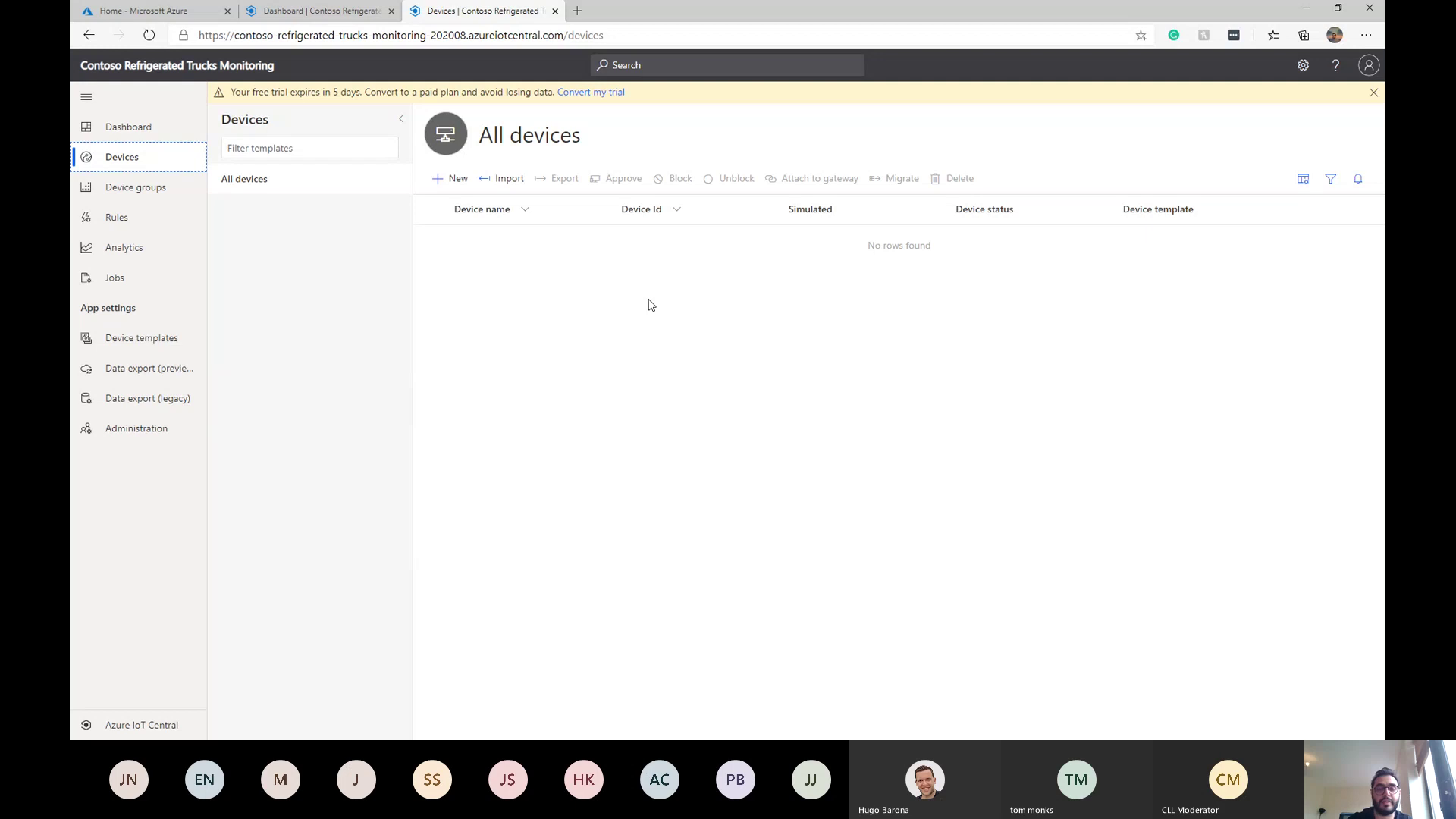
{"action": "left_click", "coordinate": [170, 188]}
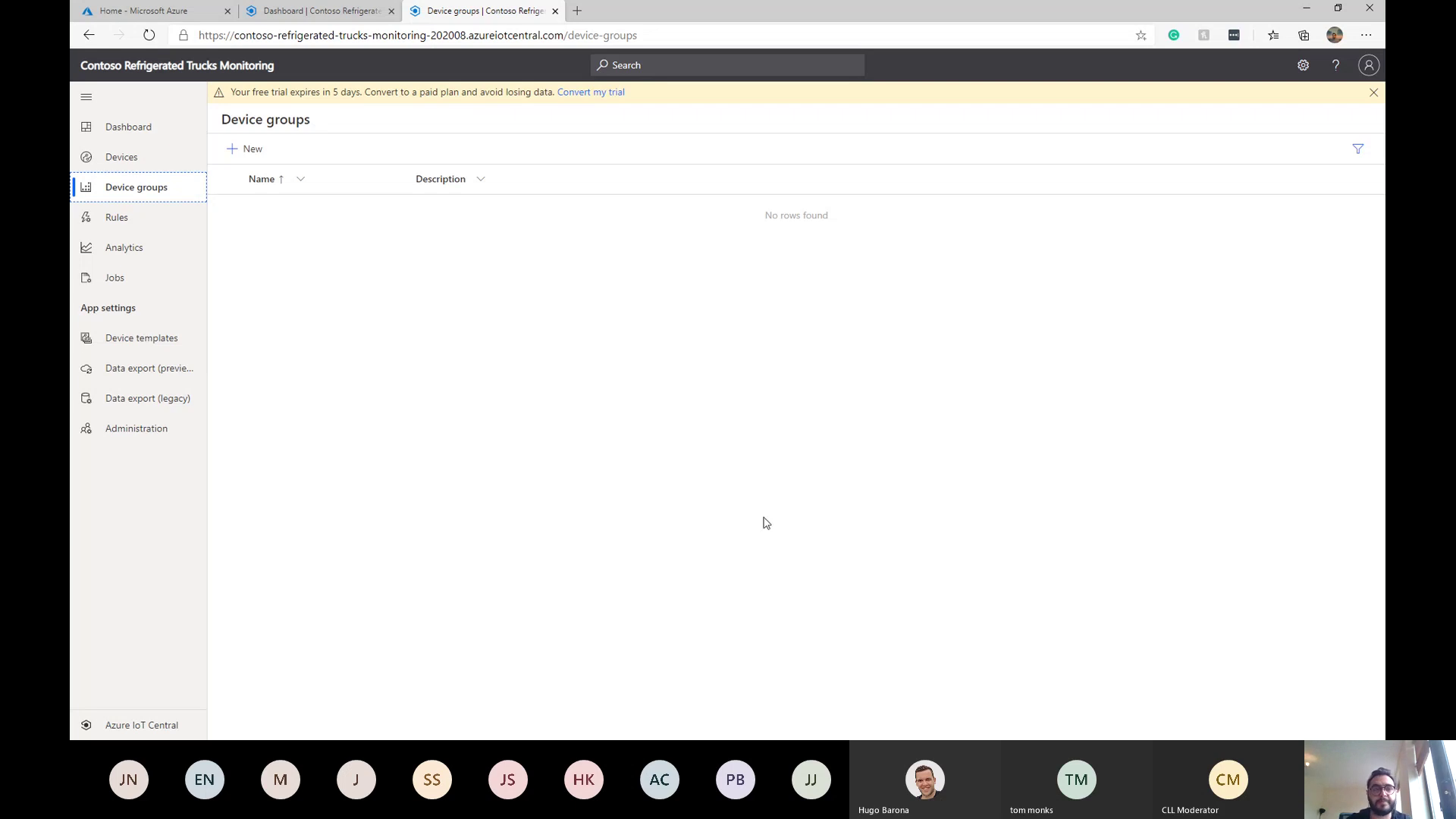
{"action": "left_click", "coordinate": [113, 220]}
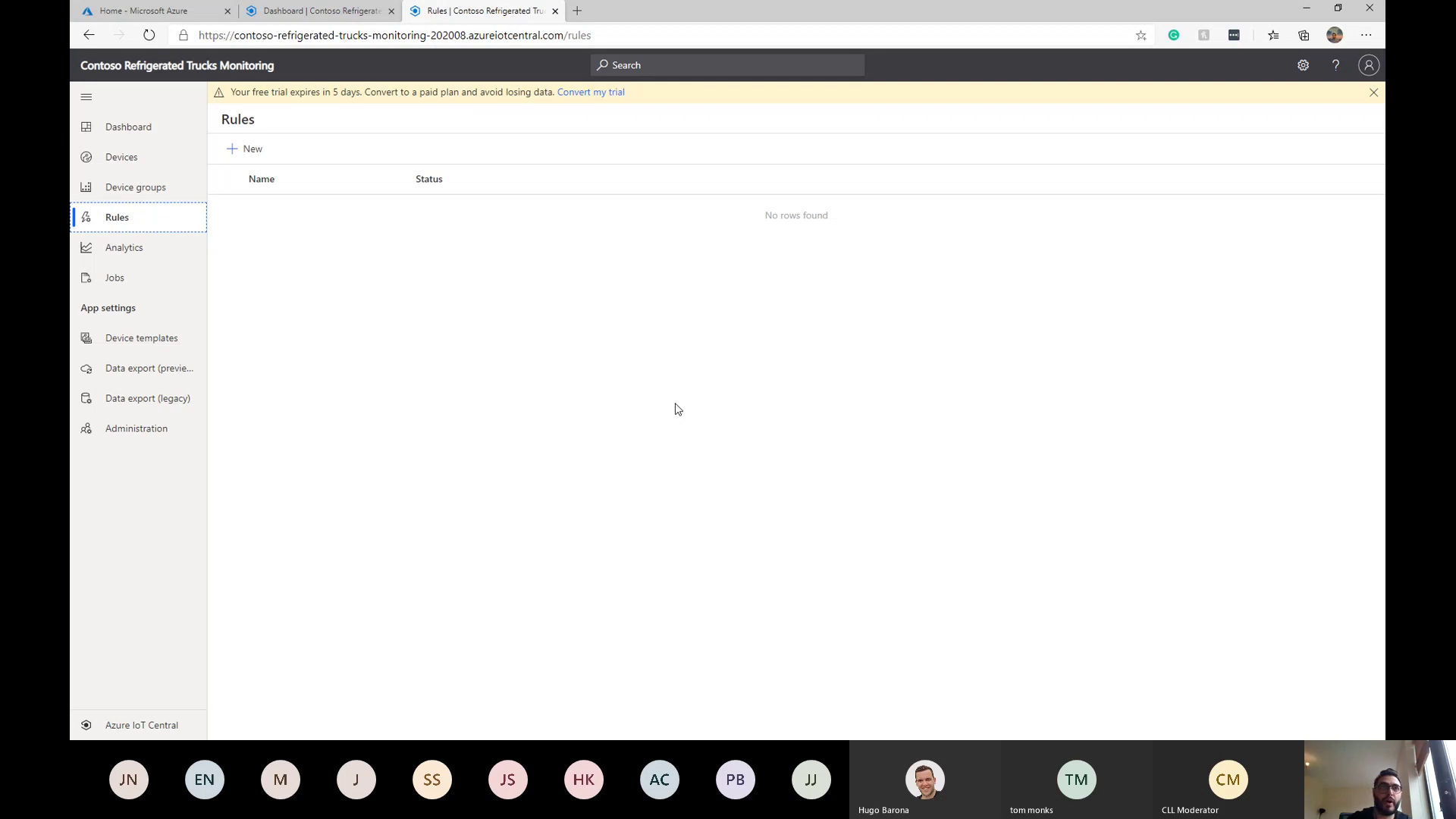
Step: Try a new rule draft with time aggregation on, check its telemetry and operator choices, and discard it by leaving for Analytics
{"action": "left_click", "coordinate": [252, 149]}
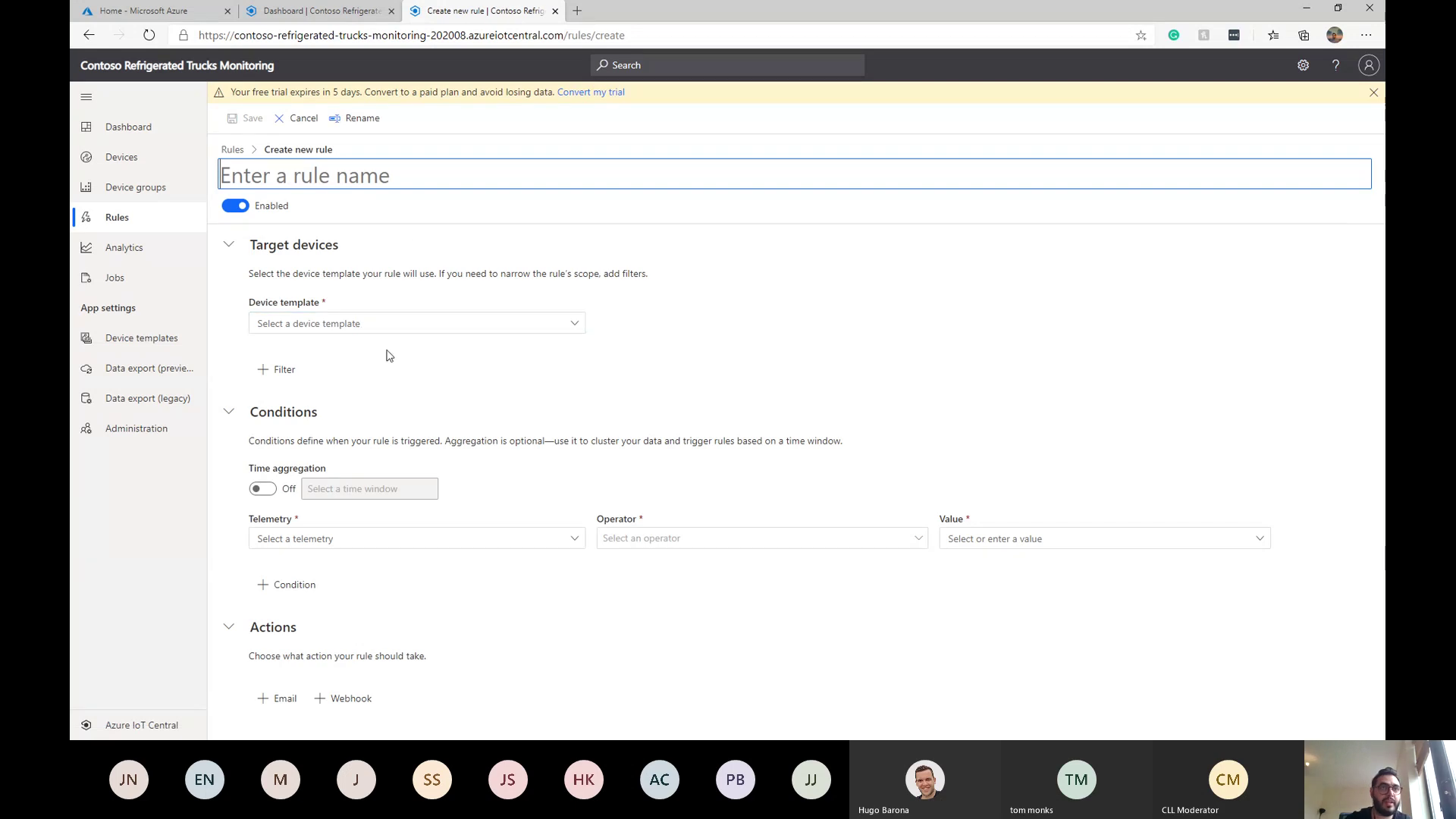
{"action": "left_click", "coordinate": [296, 490]}
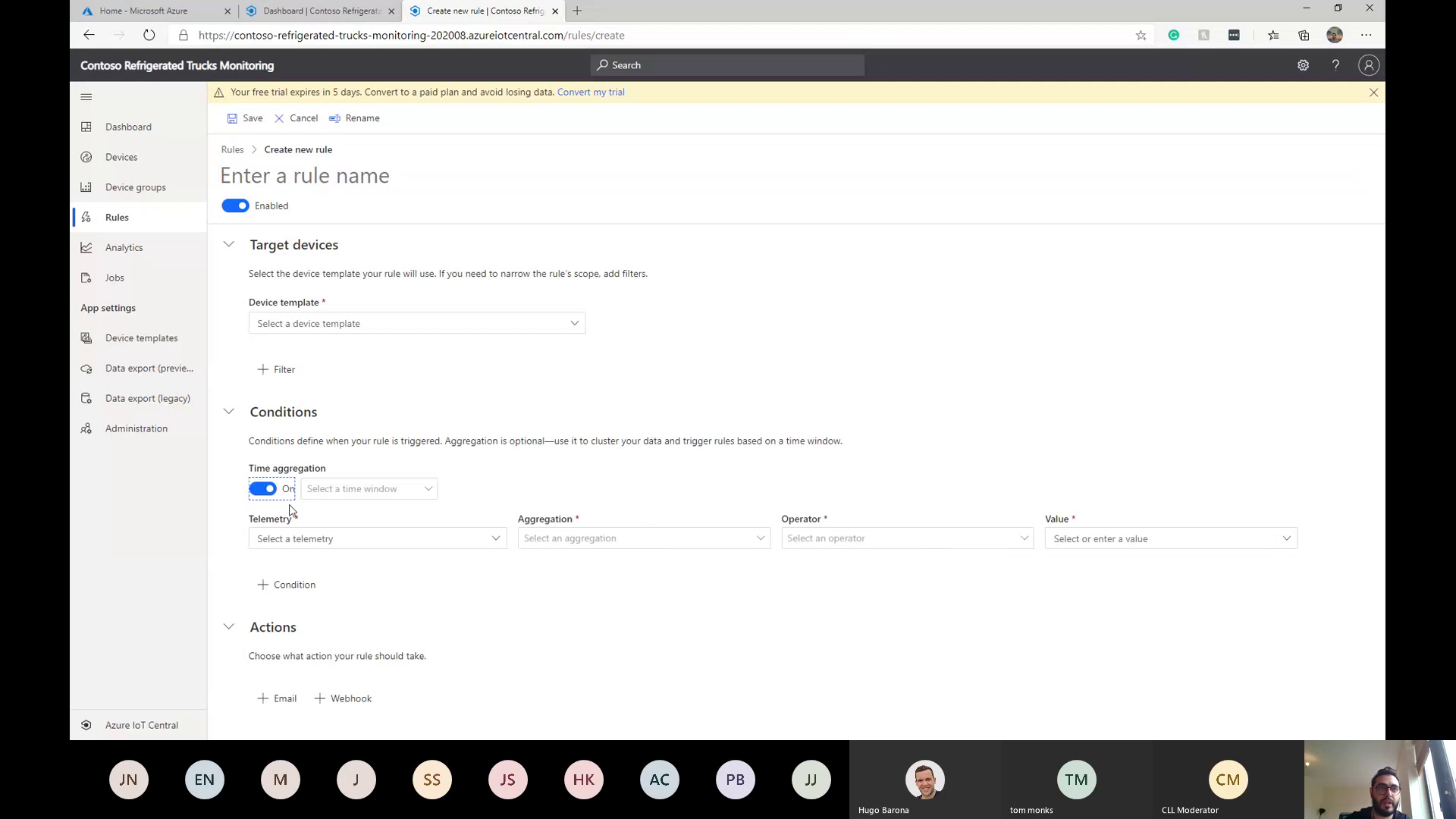
{"action": "left_click", "coordinate": [288, 538]}
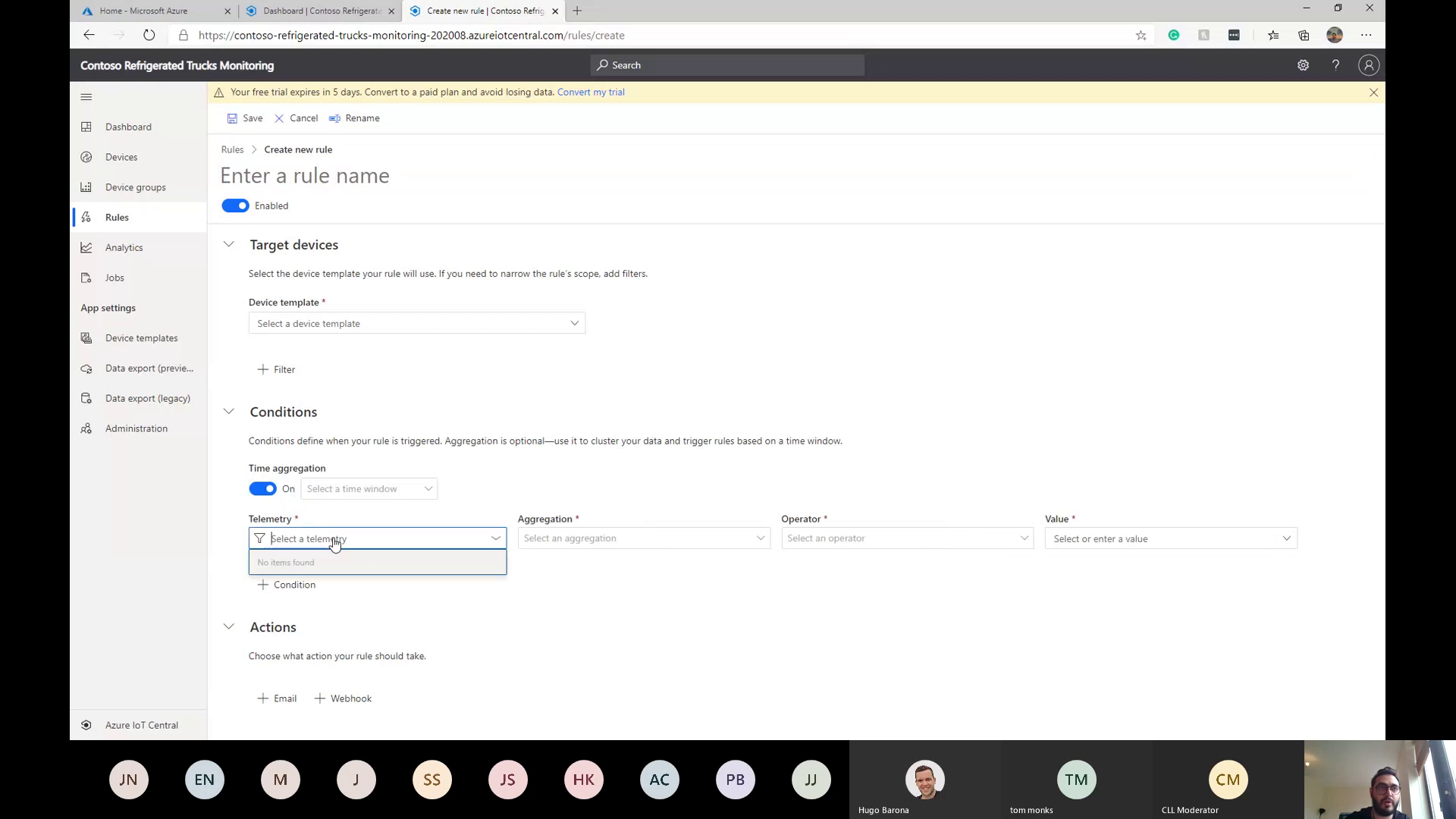
{"action": "left_click", "coordinate": [849, 548]}
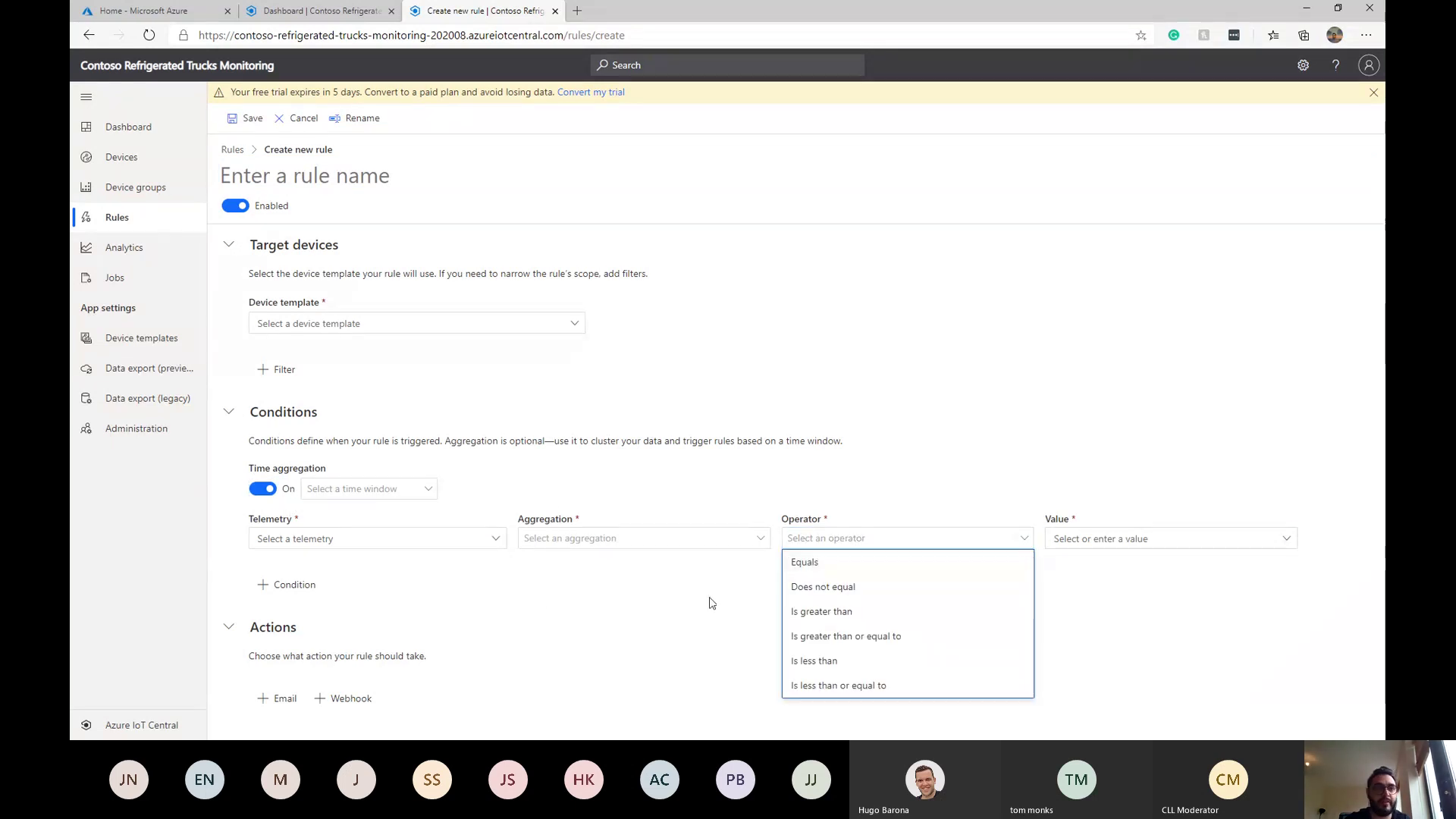
{"action": "left_click", "coordinate": [492, 614]}
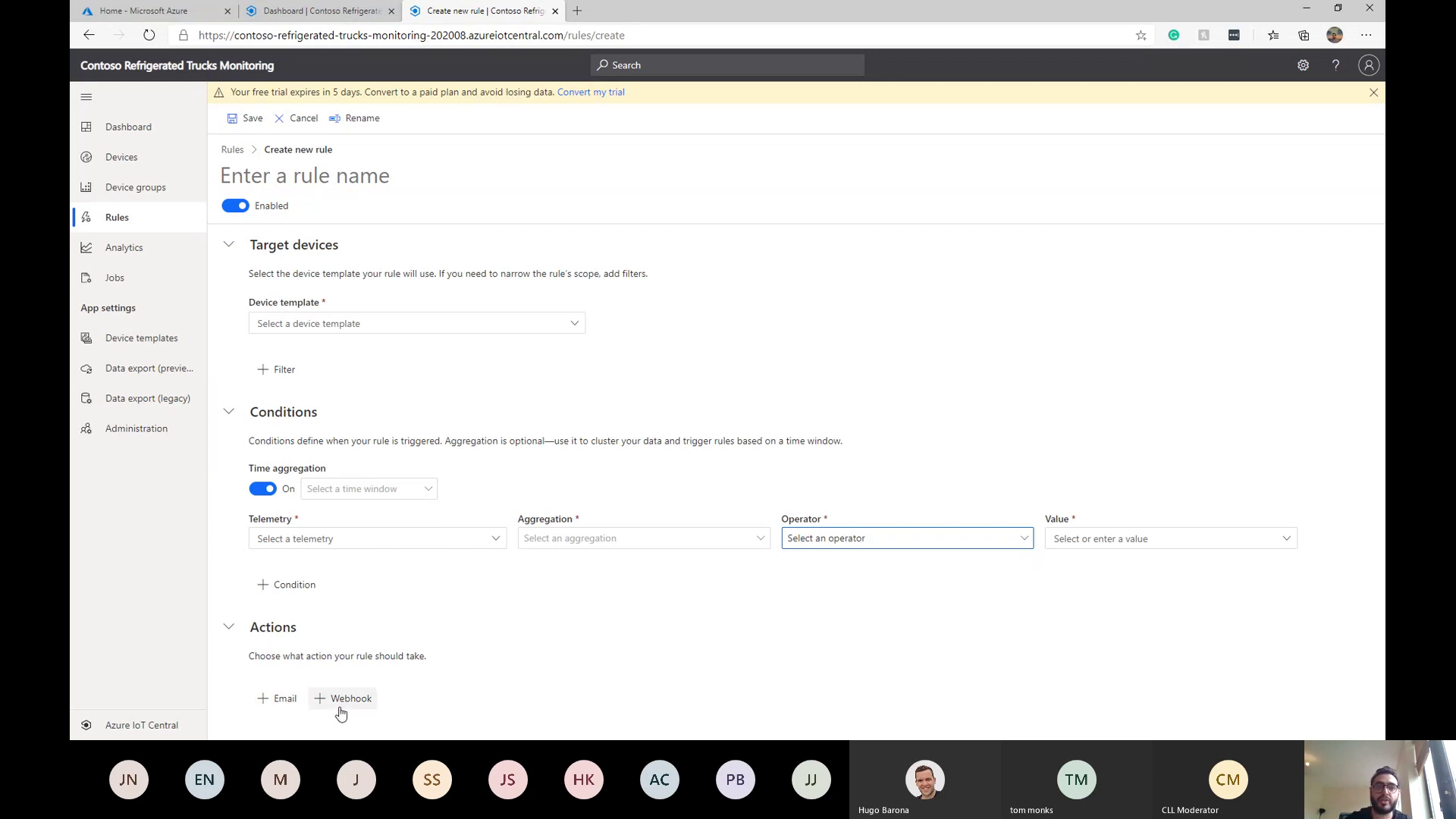
{"action": "left_click", "coordinate": [144, 251]}
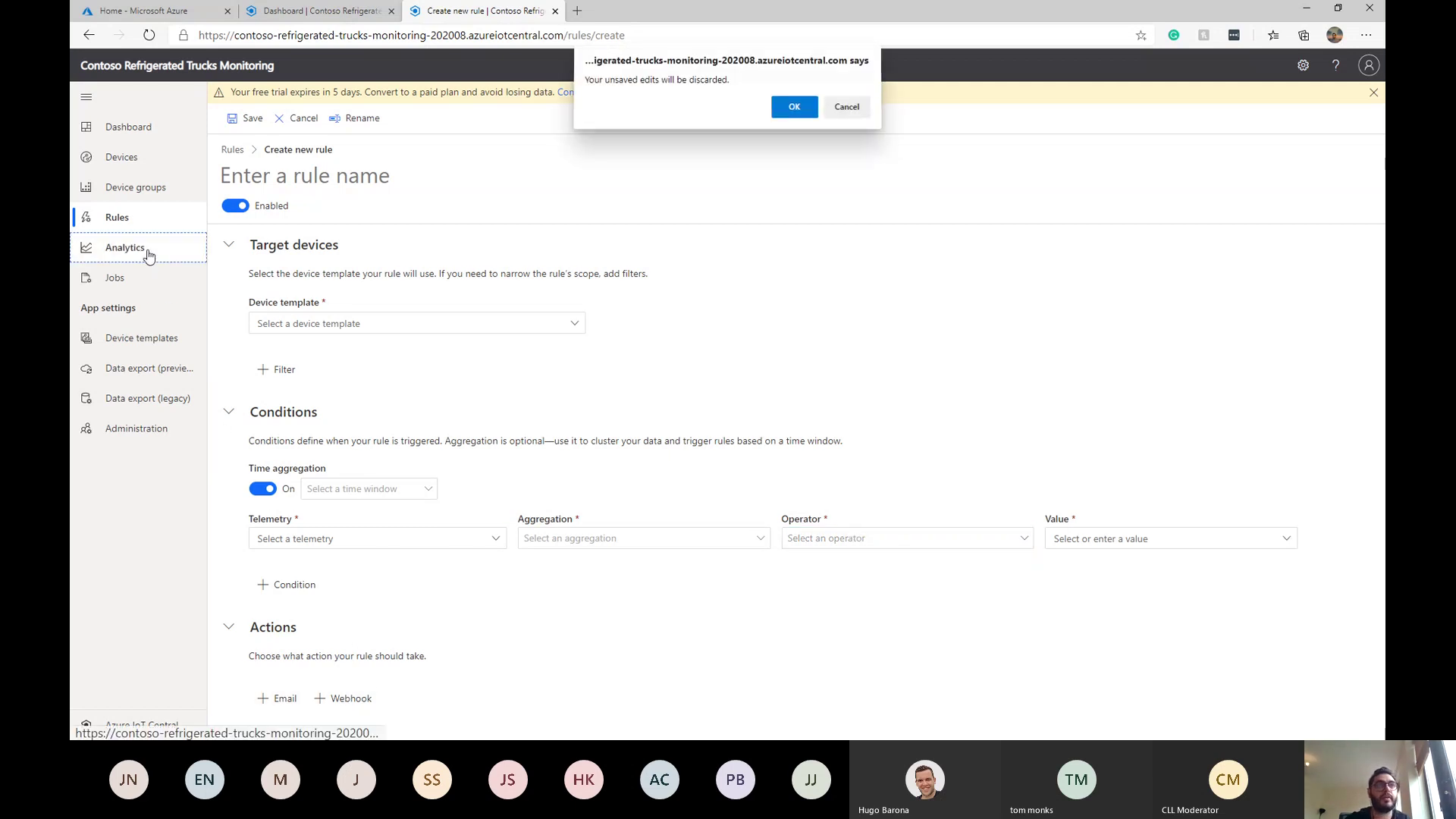
{"action": "left_click", "coordinate": [776, 113]}
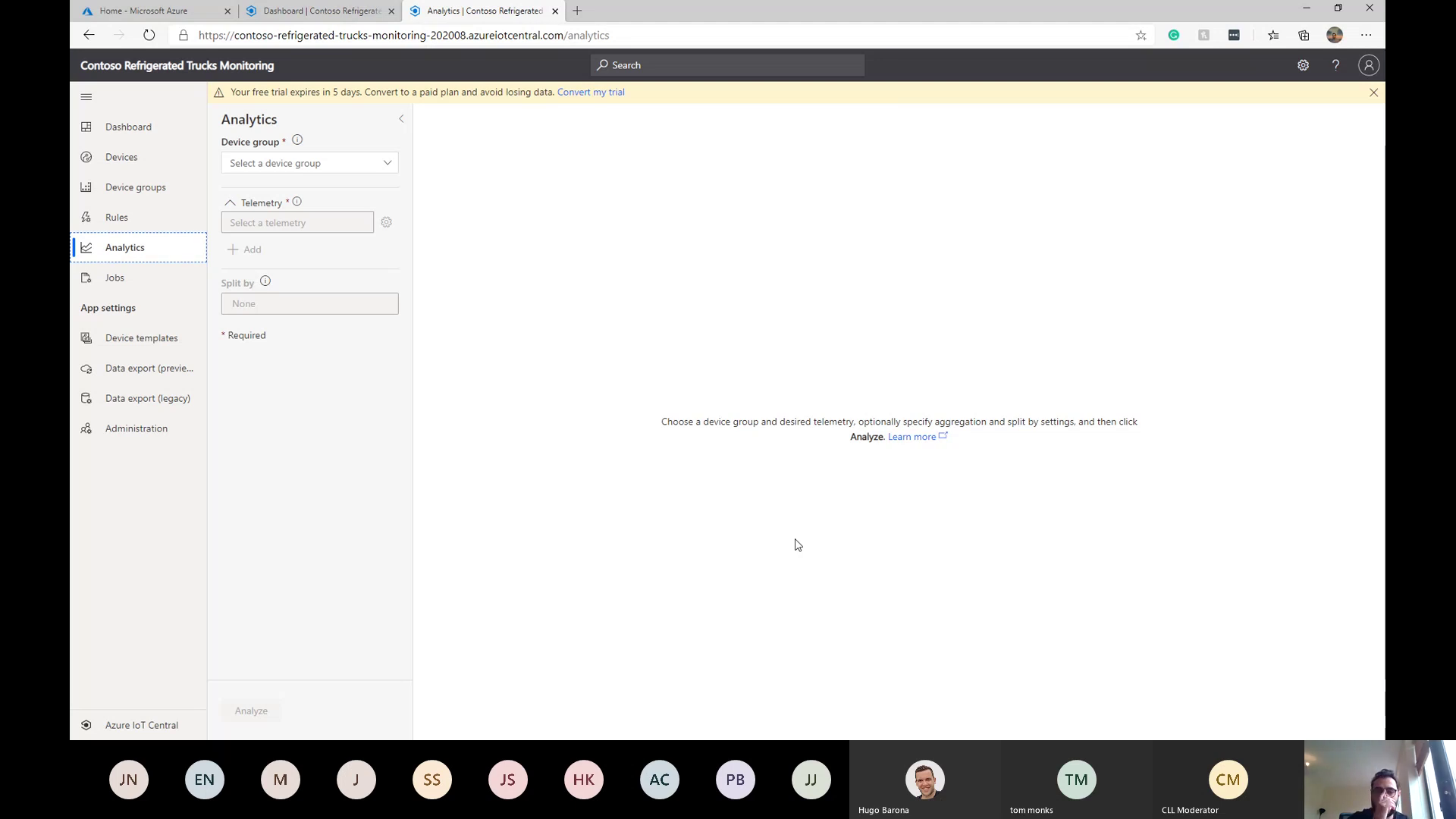
Step: Review the Jobs, Device templates, both Data export versions (legacy and preview), and Administration pages
{"action": "left_click", "coordinate": [118, 279]}
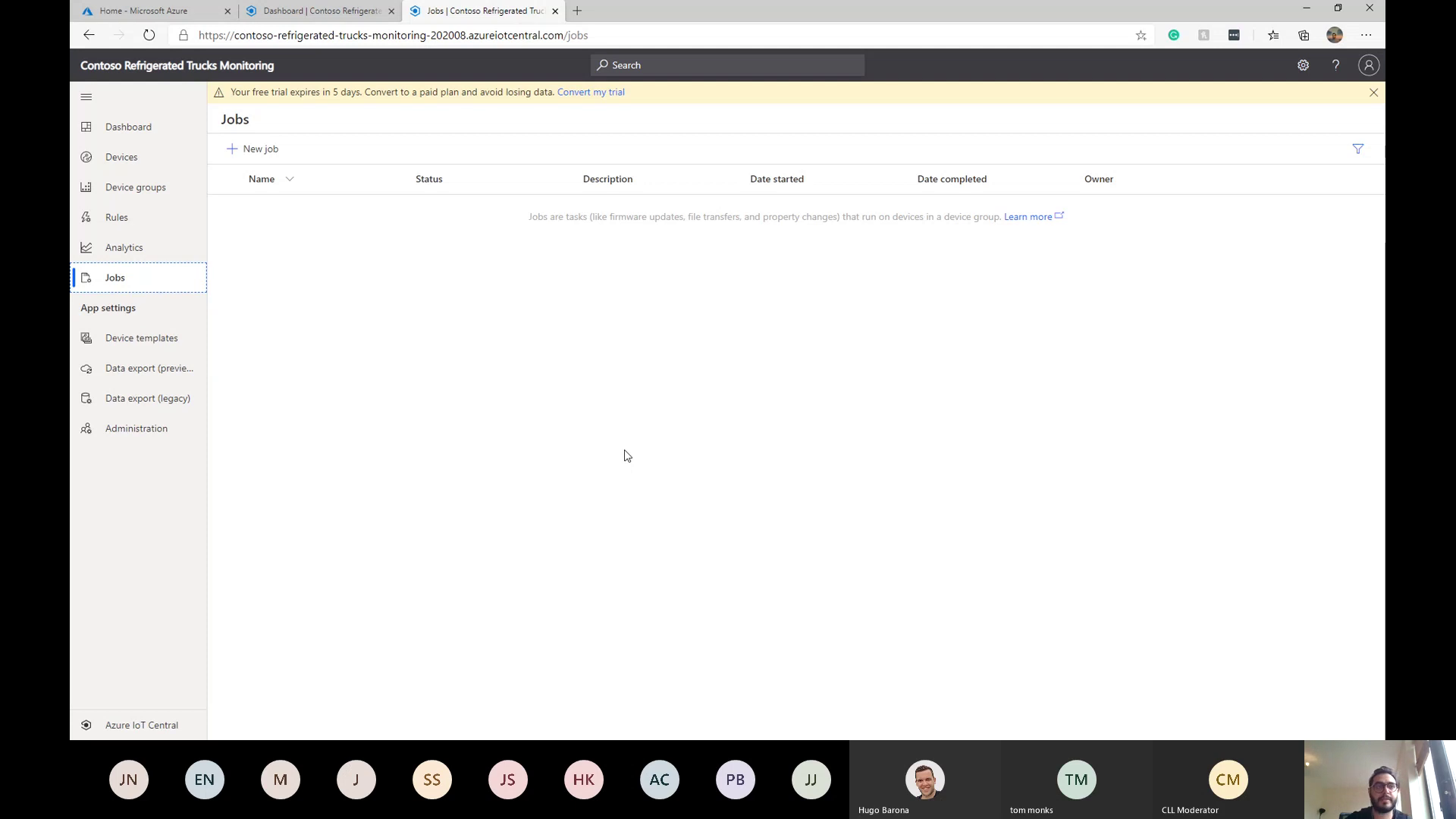
{"action": "left_click", "coordinate": [163, 354]}
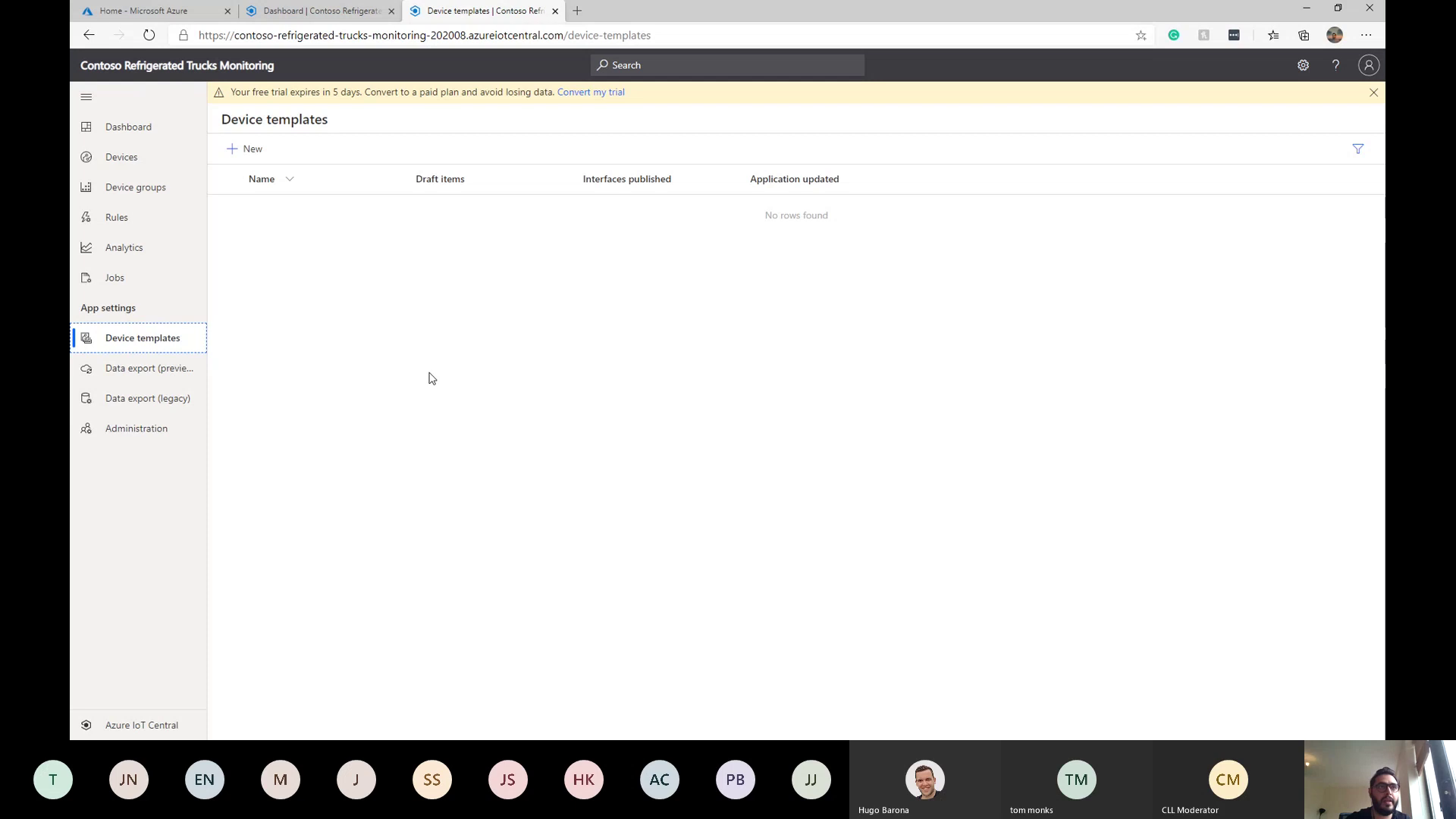
{"action": "left_click", "coordinate": [174, 377]}
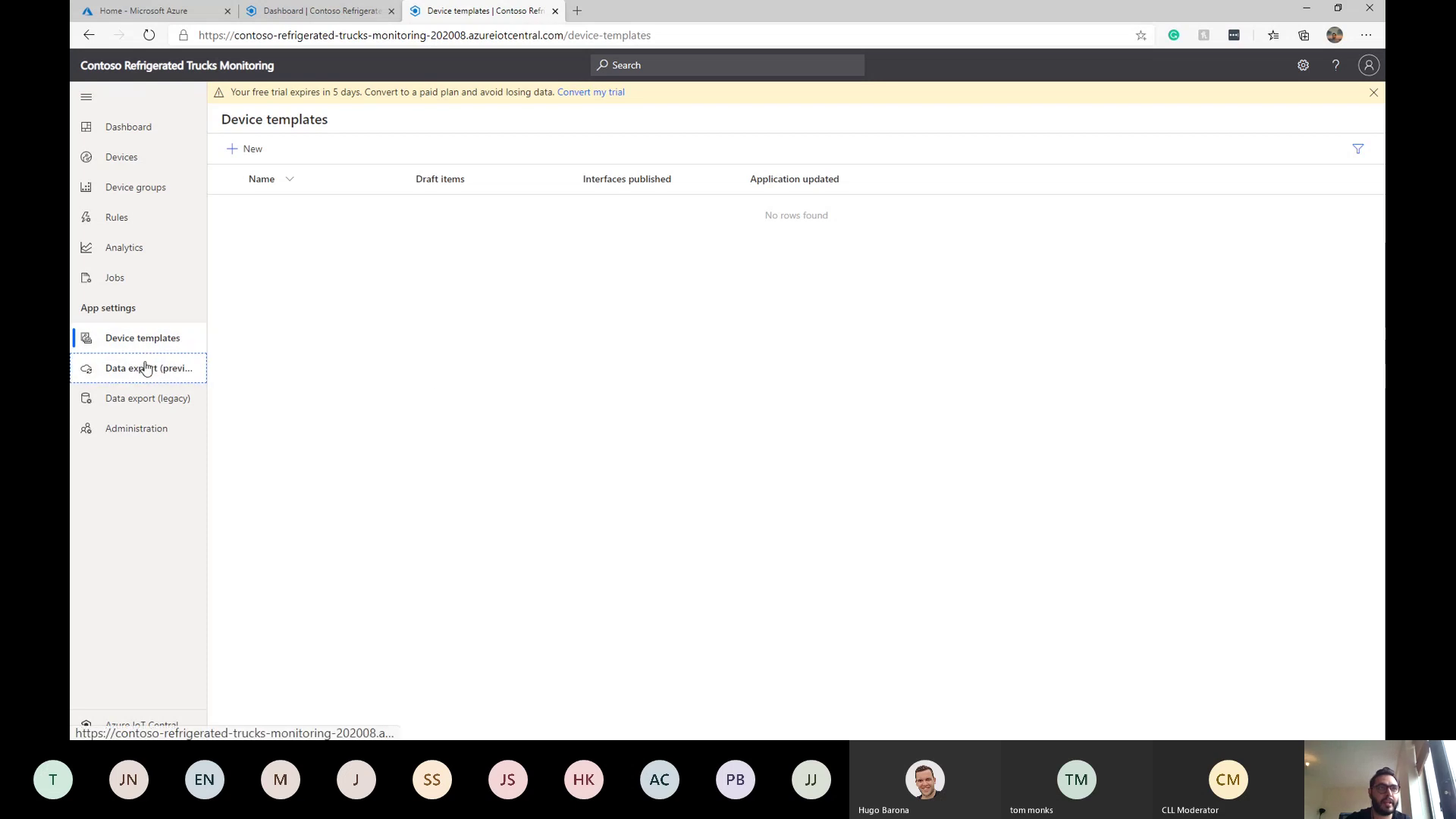
{"action": "left_click", "coordinate": [179, 401]}
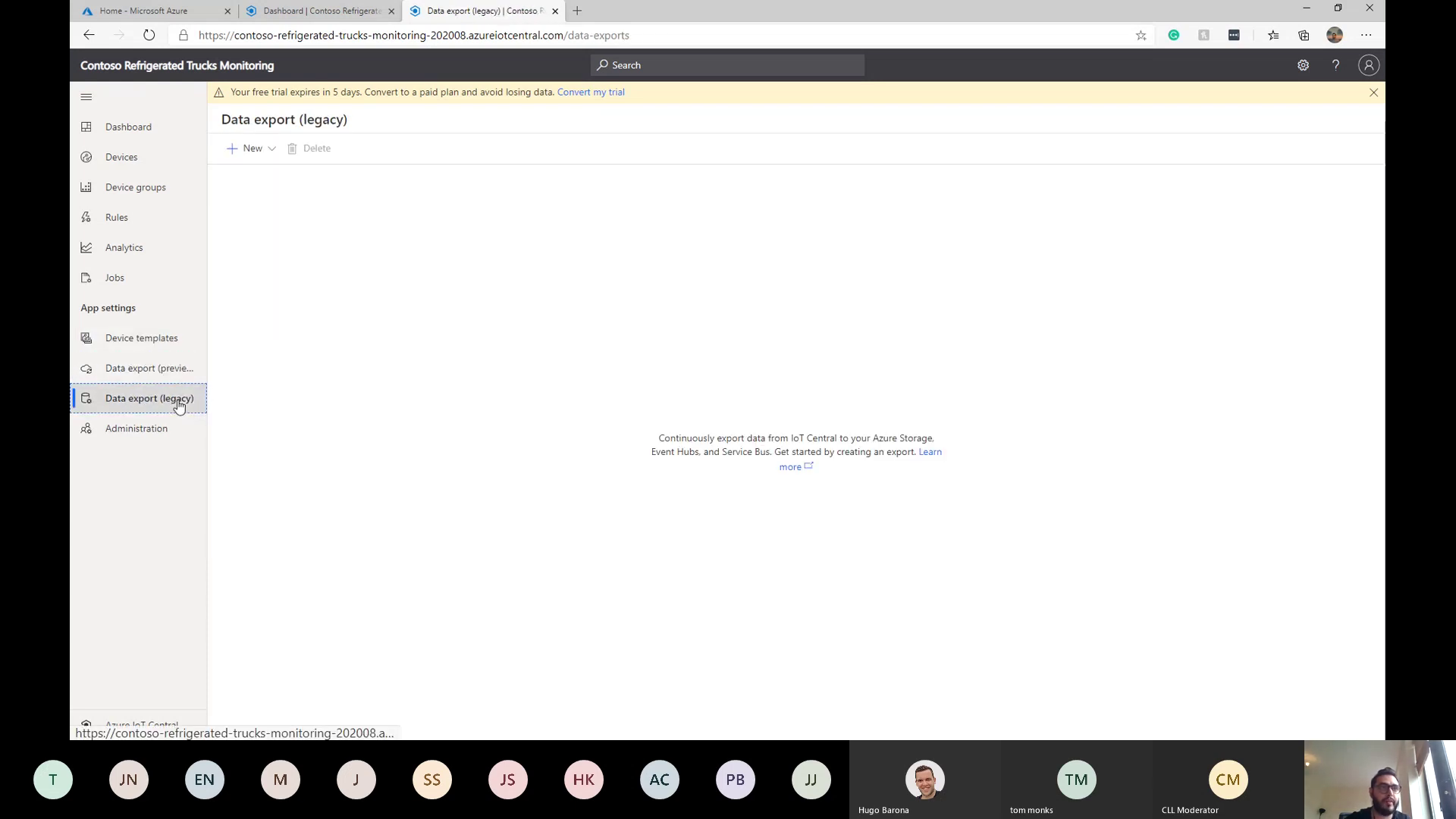
{"action": "left_click", "coordinate": [178, 381]}
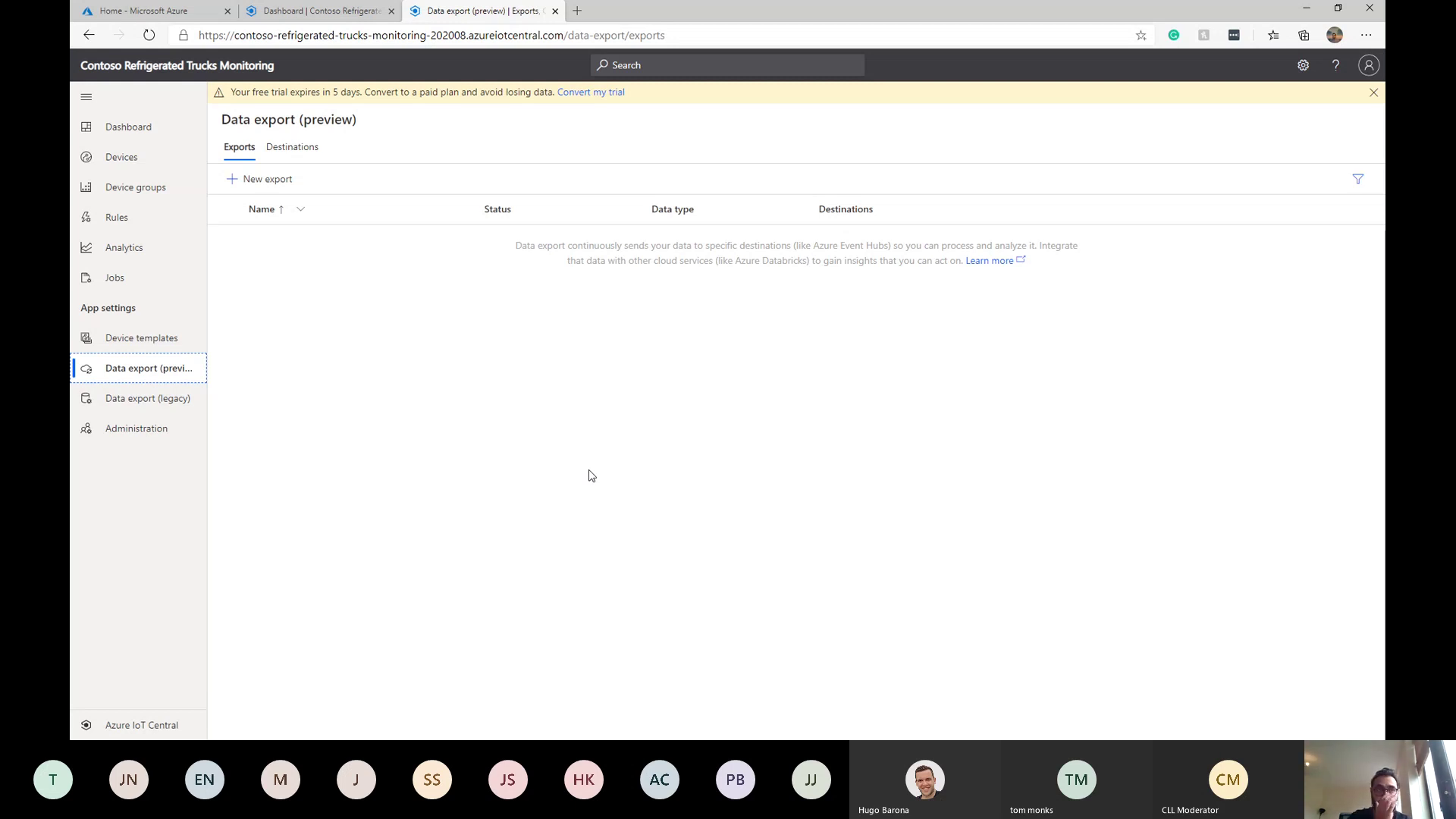
{"action": "left_click", "coordinate": [138, 430]}
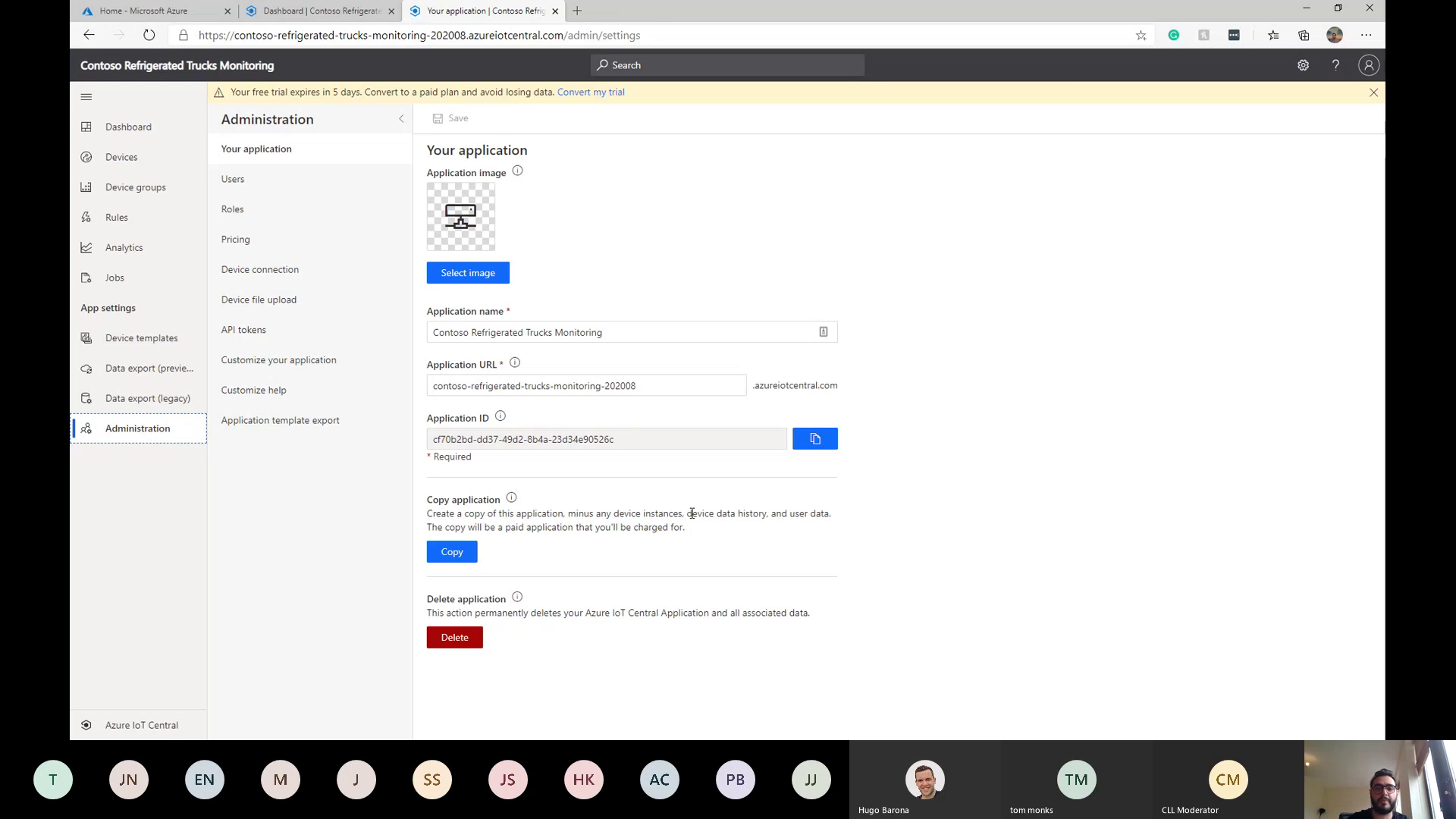
{"action": "key", "text": "alt+Tab"}
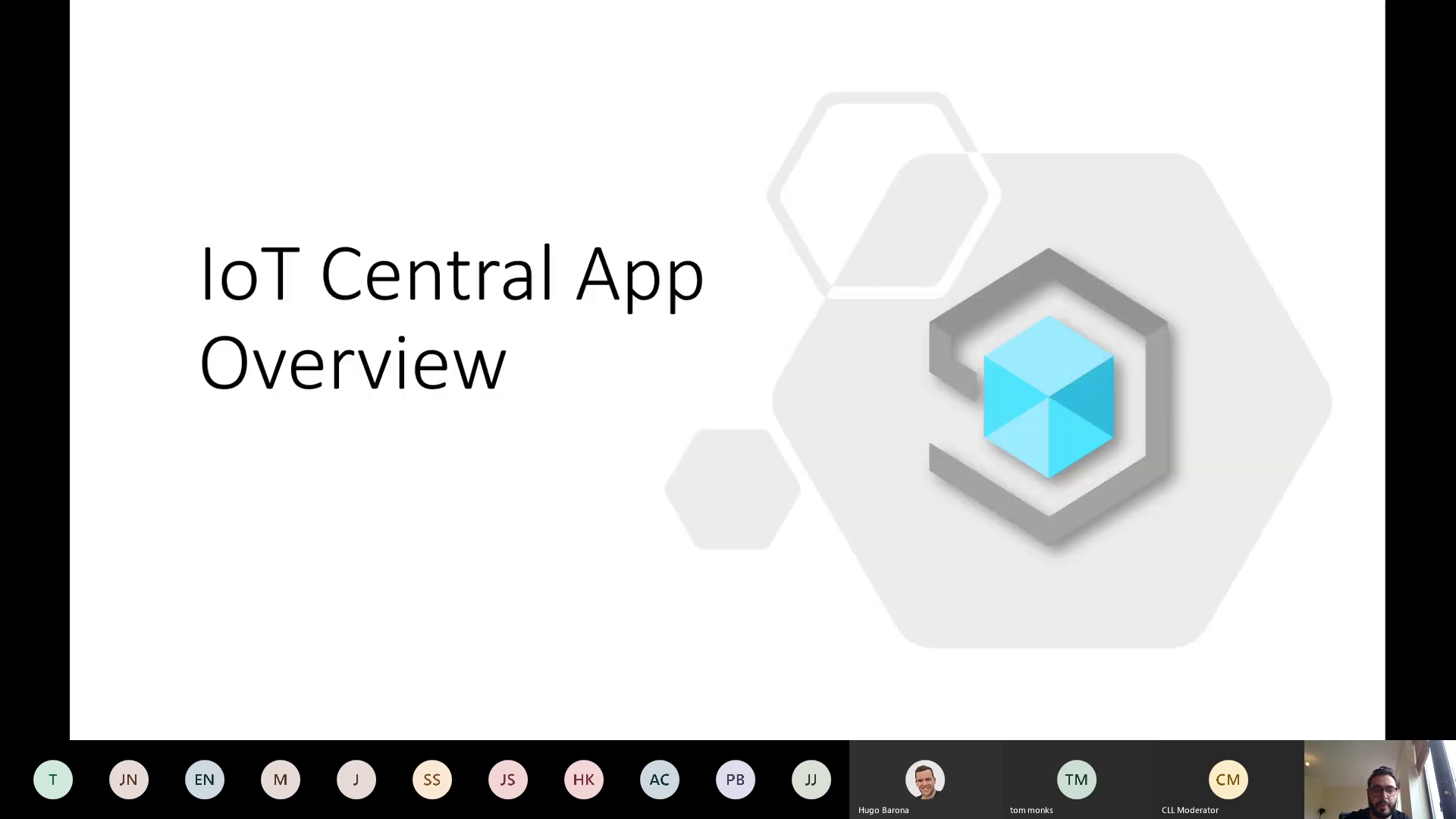
{"action": "key", "text": "Right"}
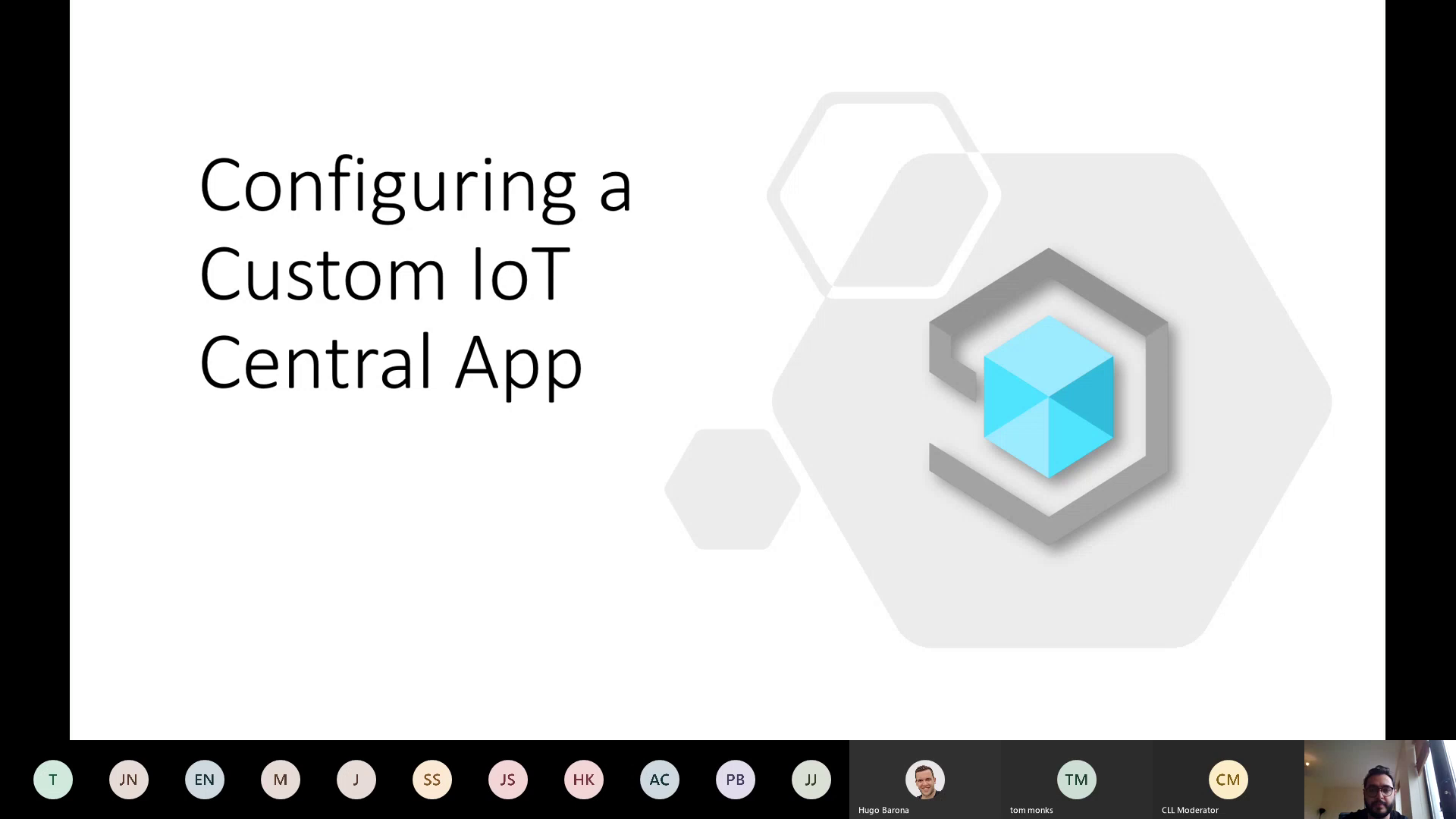
{"action": "key", "text": "alt+Tab"}
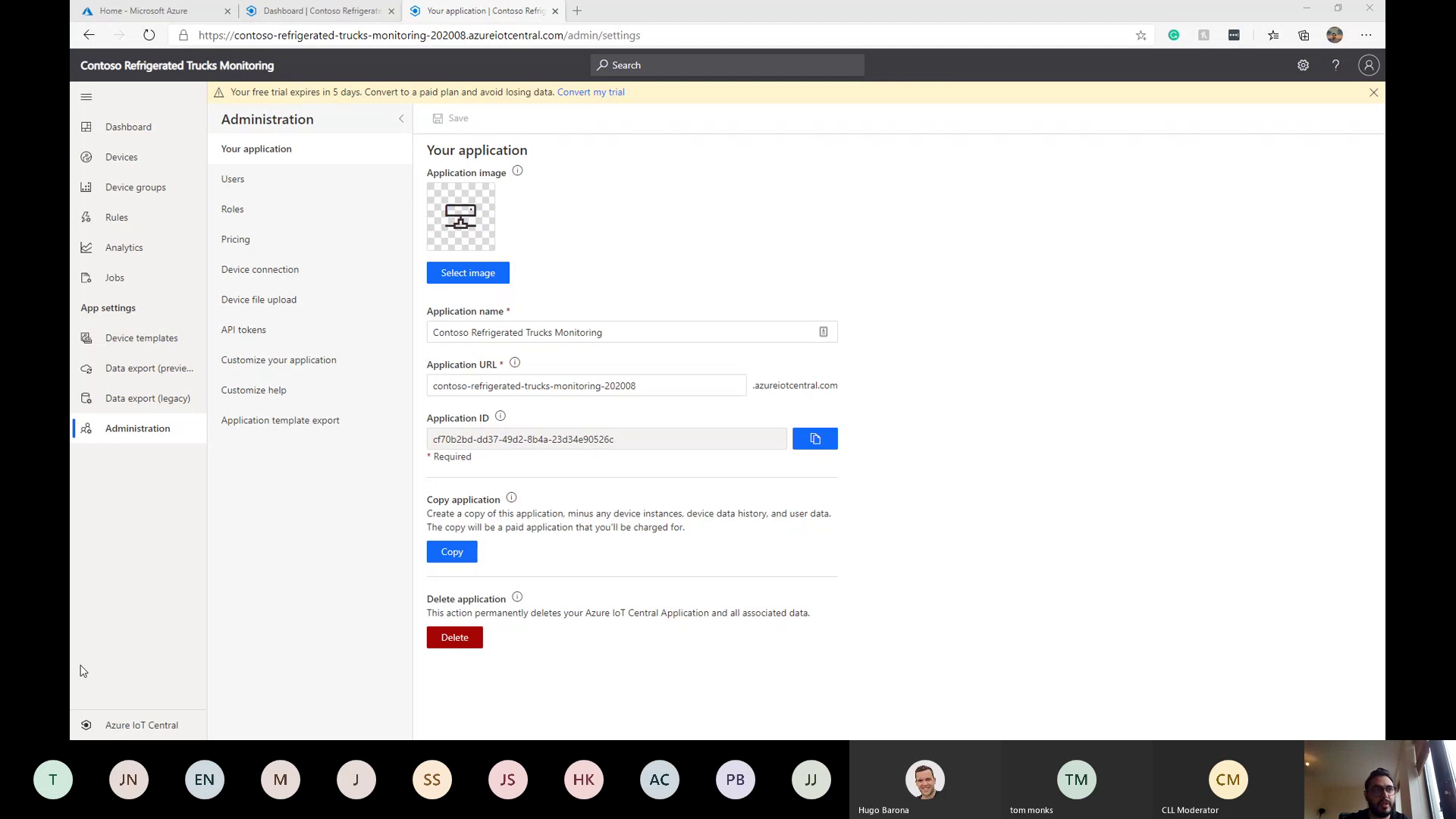
Step: Start a new device template and browse the featured and preconfigured device templates as far as the MXChip IoT DevKit
{"action": "left_click", "coordinate": [174, 340]}
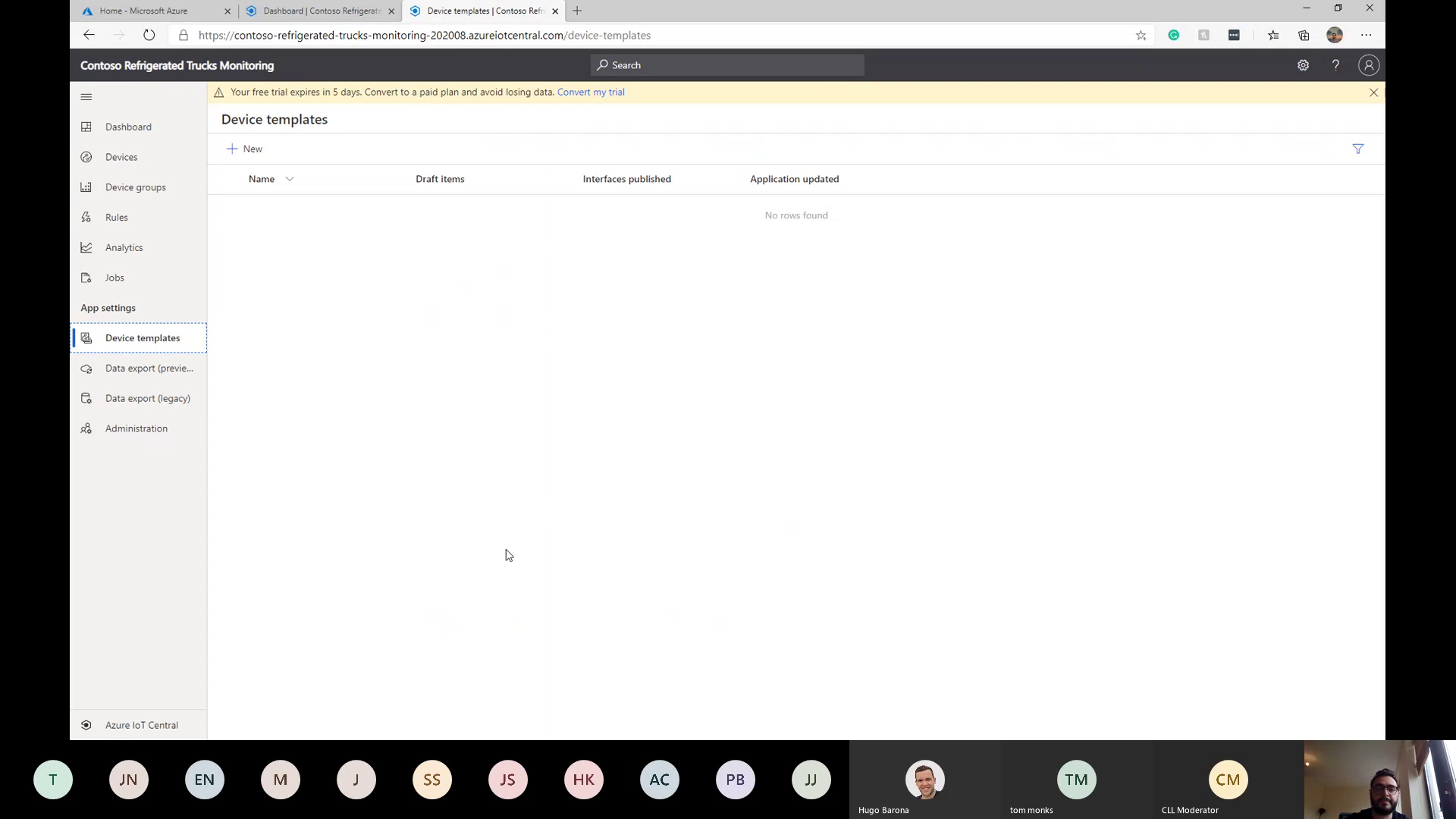
{"action": "left_click", "coordinate": [253, 150]}
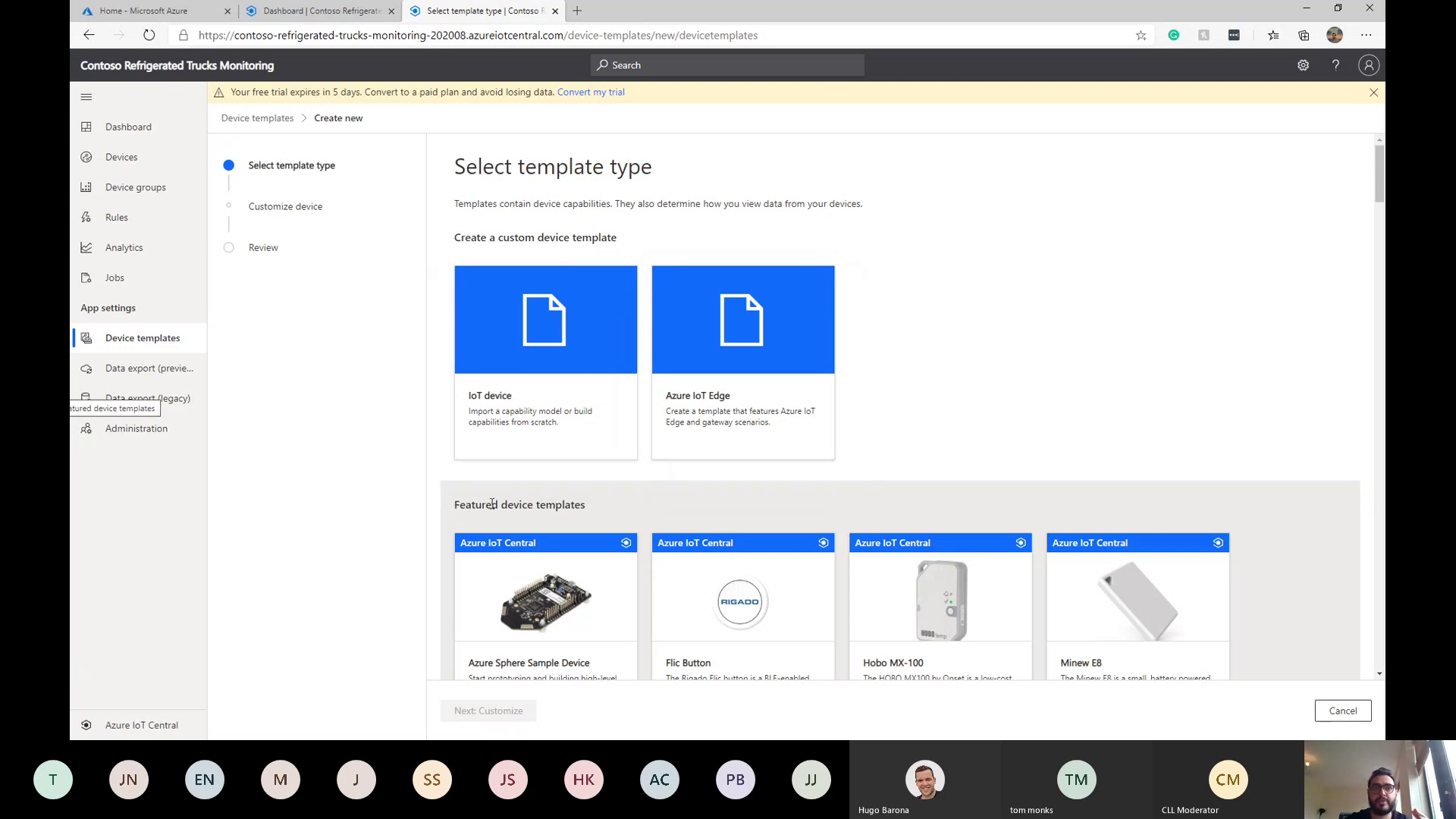
{"action": "scroll", "coordinate": [819, 494], "scroll_direction": "down", "scroll_amount": 5}
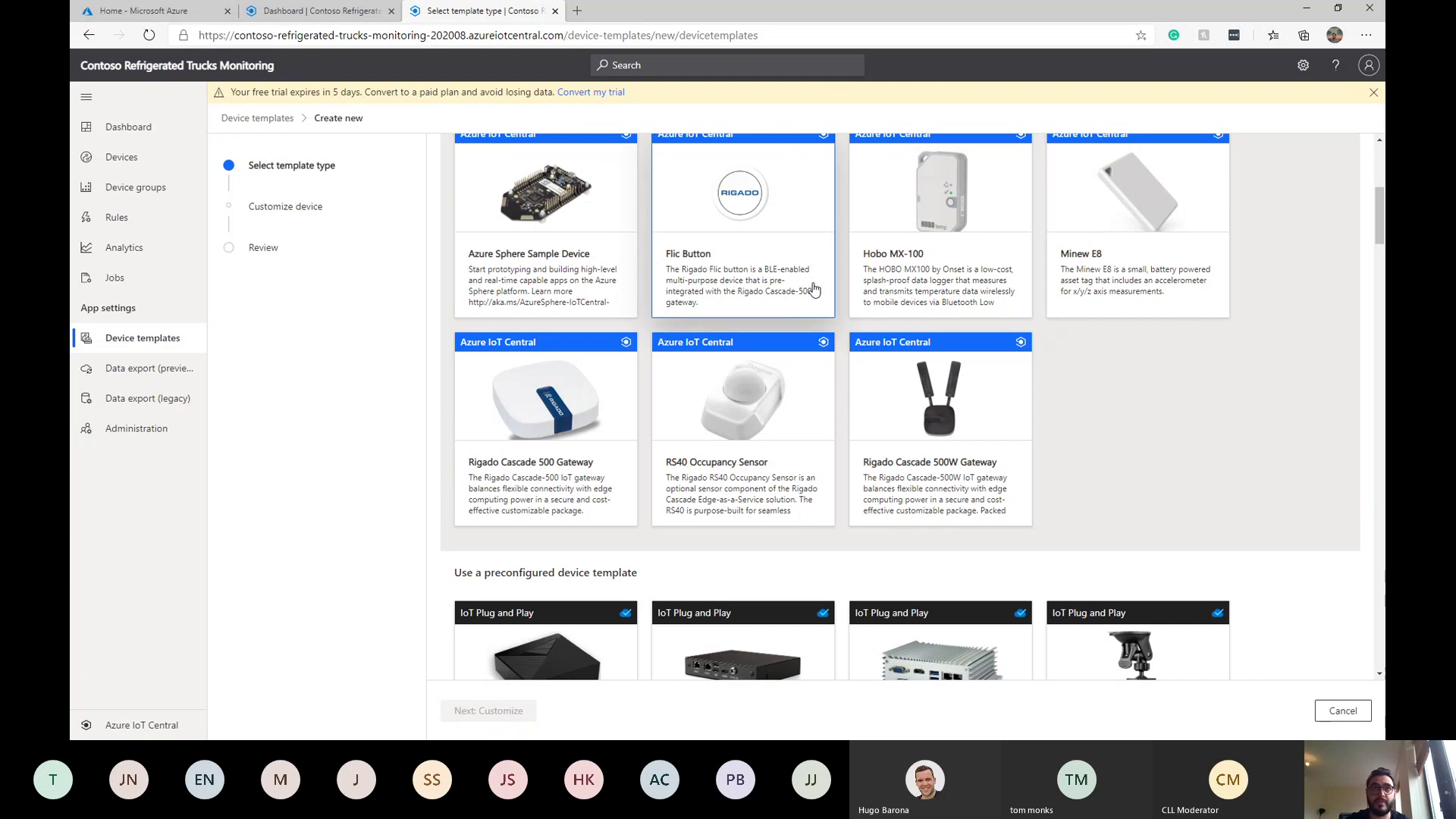
{"action": "scroll", "coordinate": [811, 287], "scroll_direction": "down", "scroll_amount": 8}
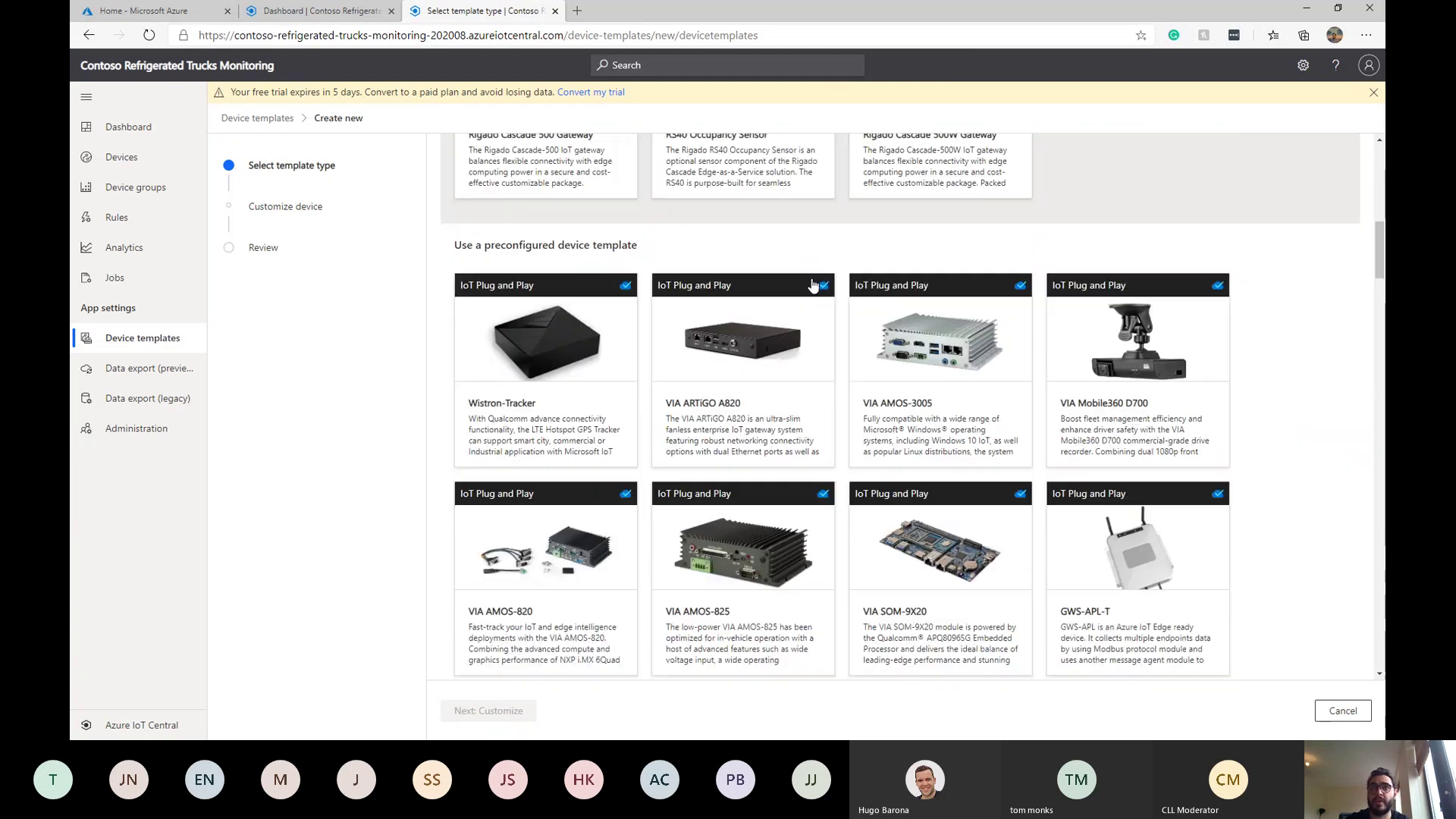
{"action": "scroll", "coordinate": [821, 294], "scroll_direction": "down", "scroll_amount": 20}
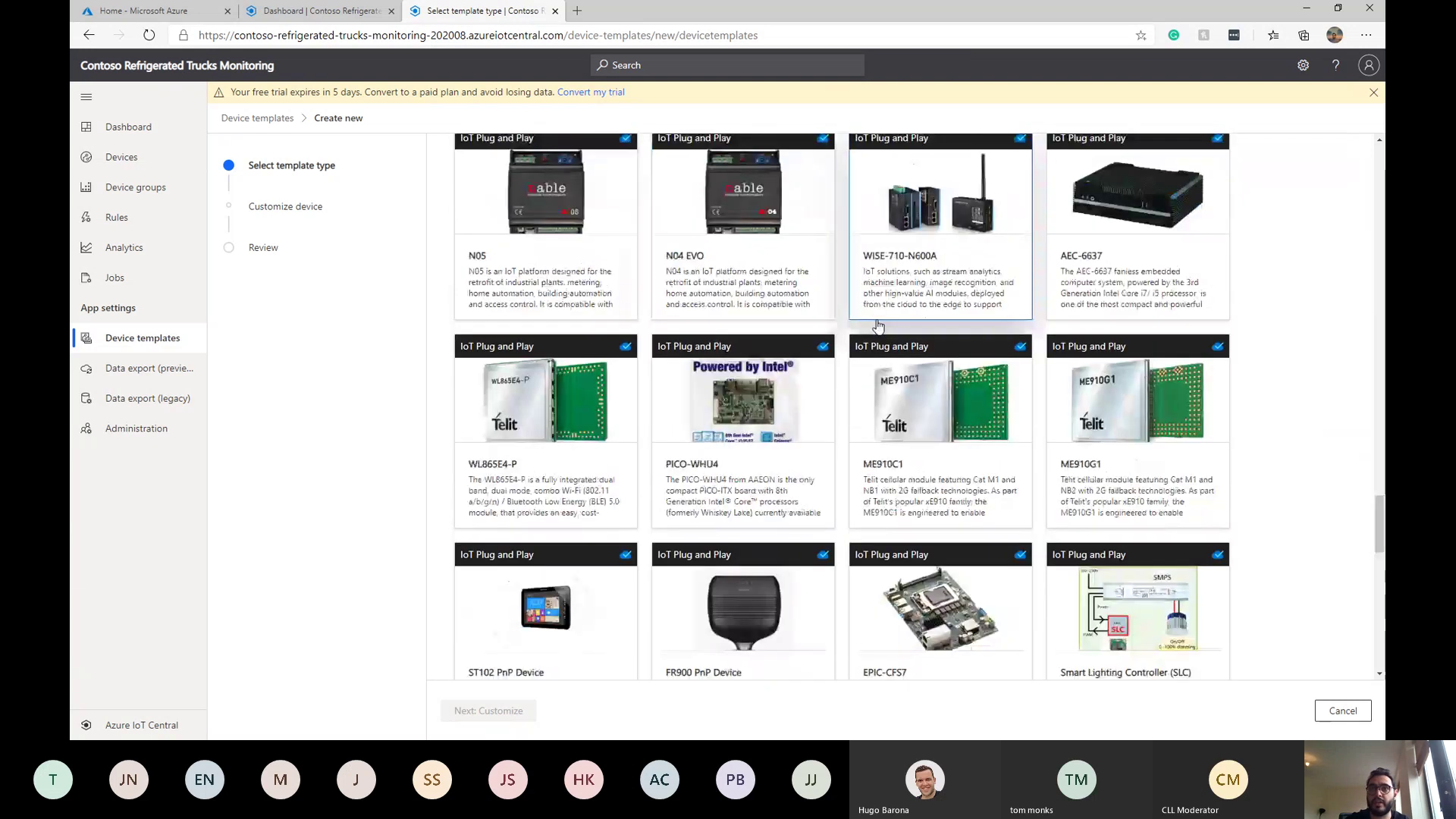
{"action": "scroll", "coordinate": [877, 326], "scroll_direction": "down", "scroll_amount": 10}
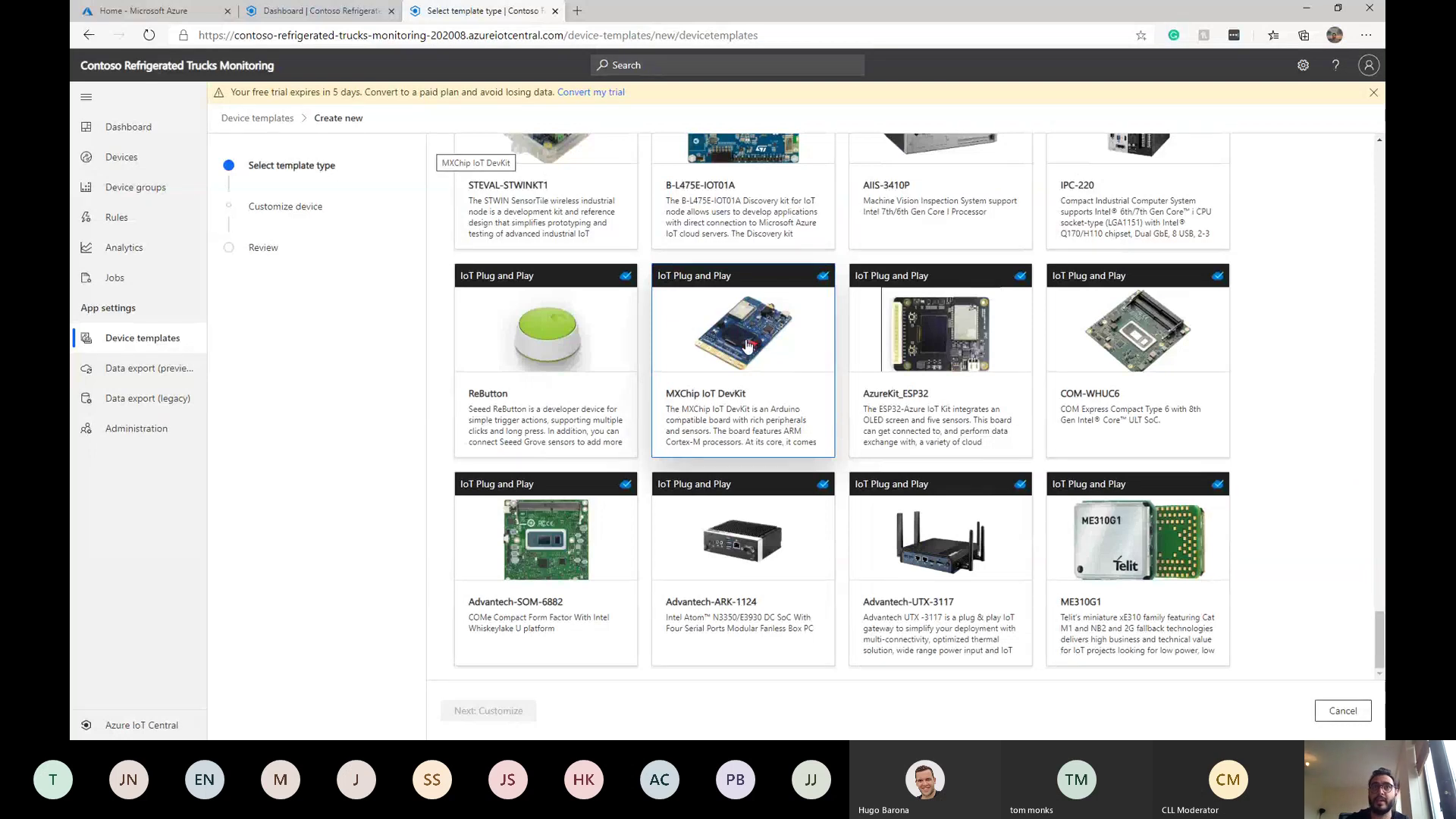
Step: Create a custom IoT device template named RefrigeratedTruck001, leaving it as a non-gateway device
{"action": "scroll", "coordinate": [747, 345], "scroll_direction": "up", "scroll_amount": 10}
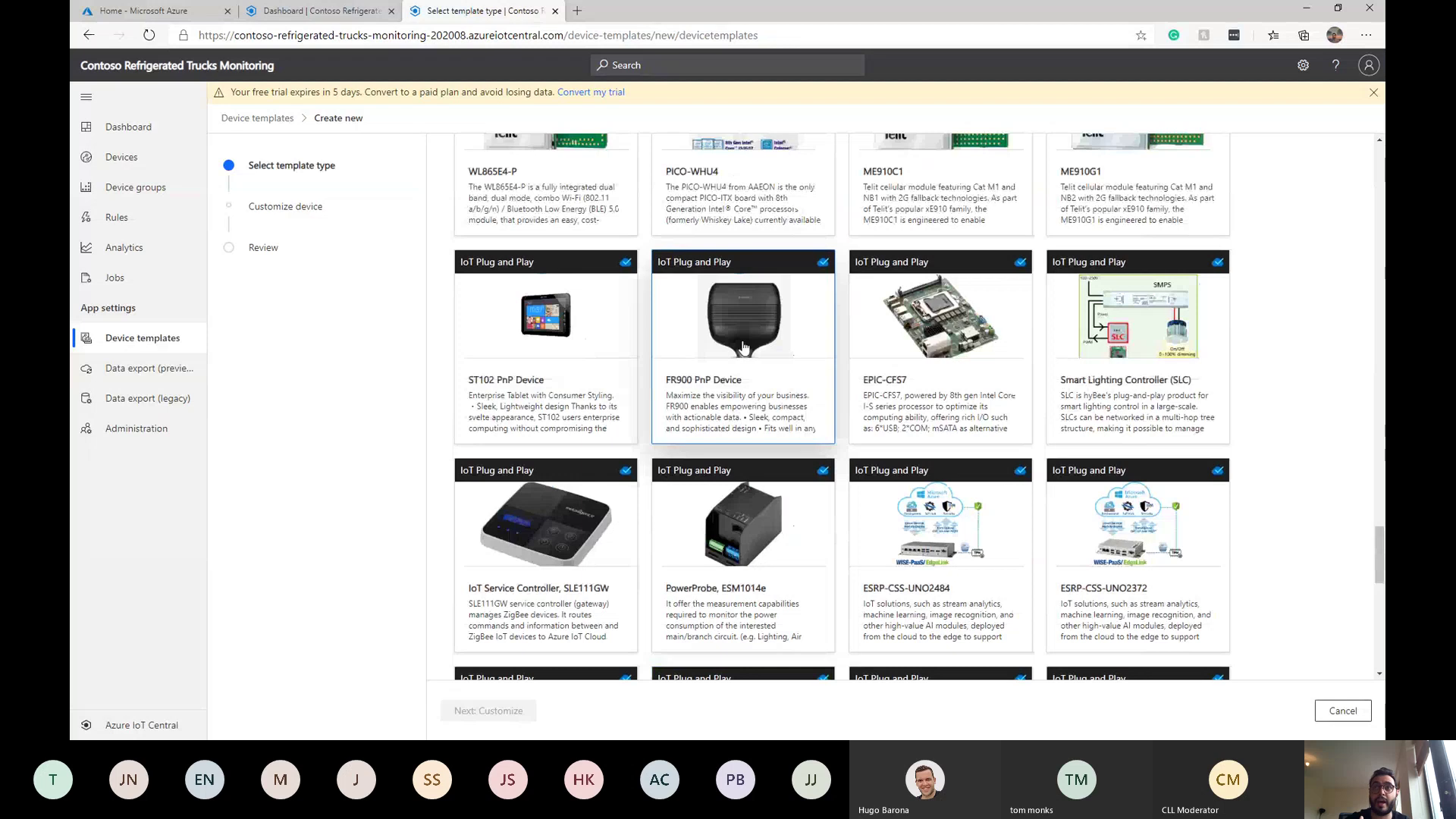
{"action": "scroll", "coordinate": [736, 334], "scroll_direction": "up", "scroll_amount": 1}
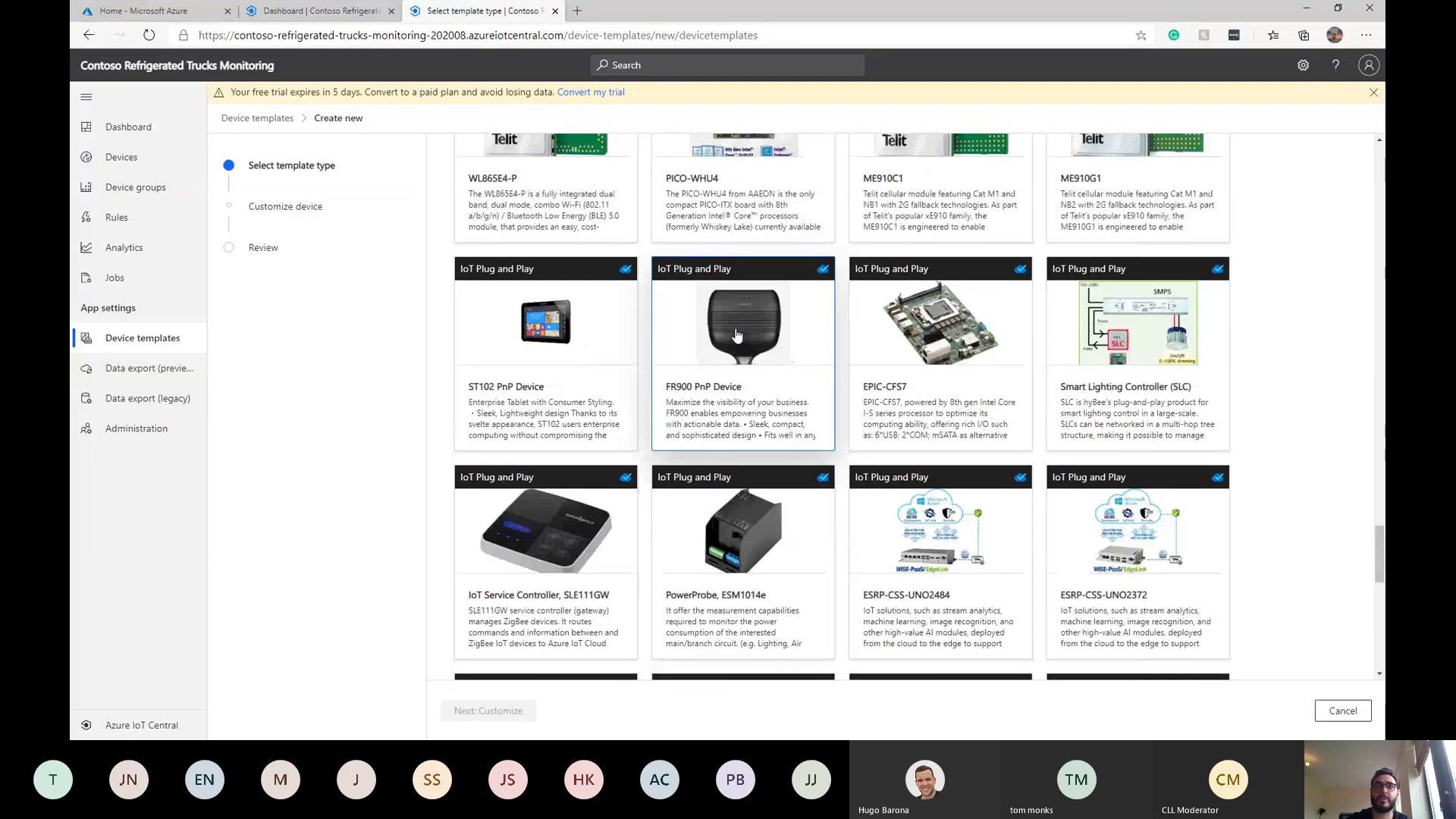
{"action": "scroll", "coordinate": [737, 334], "scroll_direction": "up", "scroll_amount": 15}
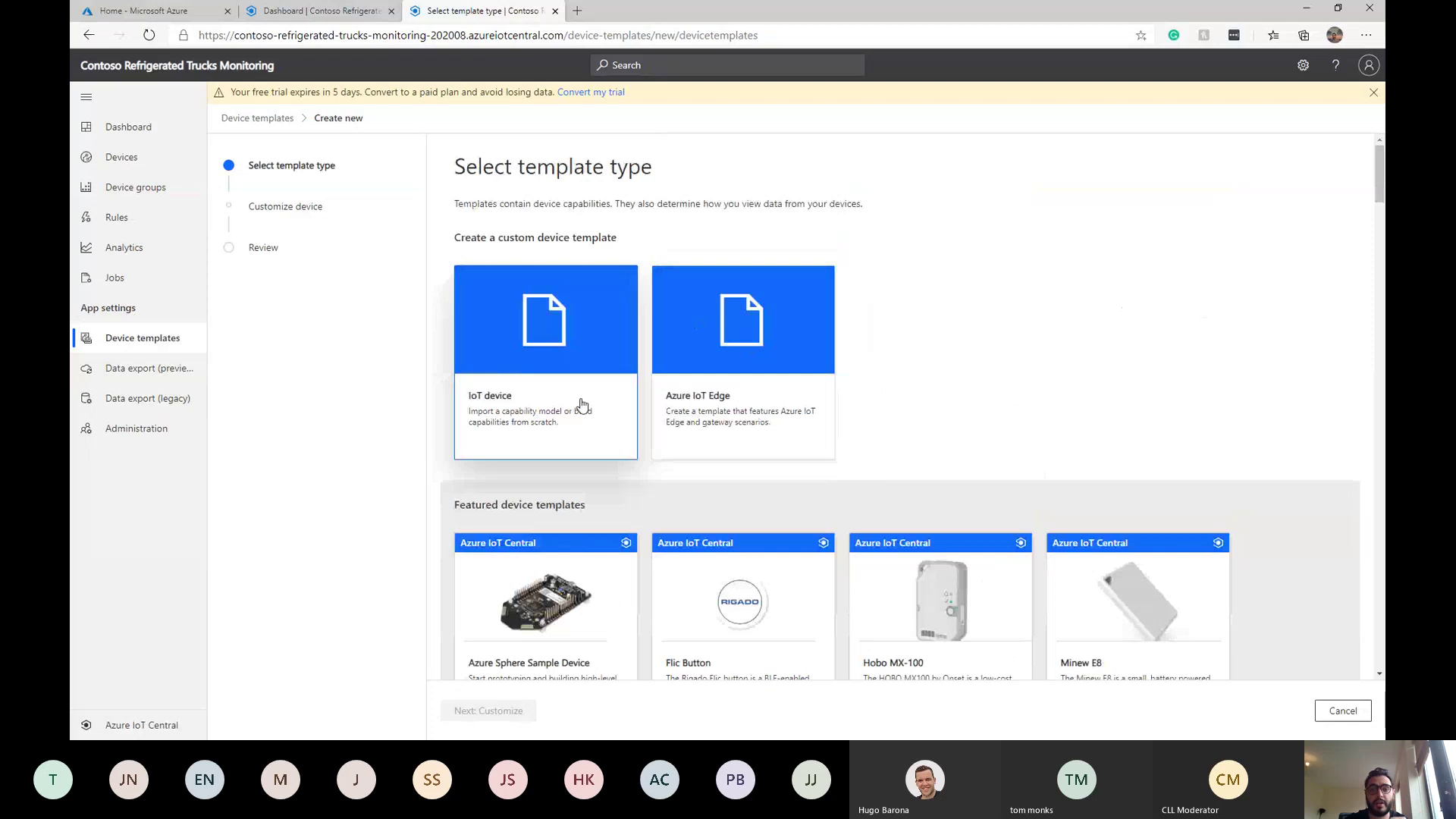
{"action": "left_click", "coordinate": [556, 393]}
{"action": "left_click", "coordinate": [497, 712]}
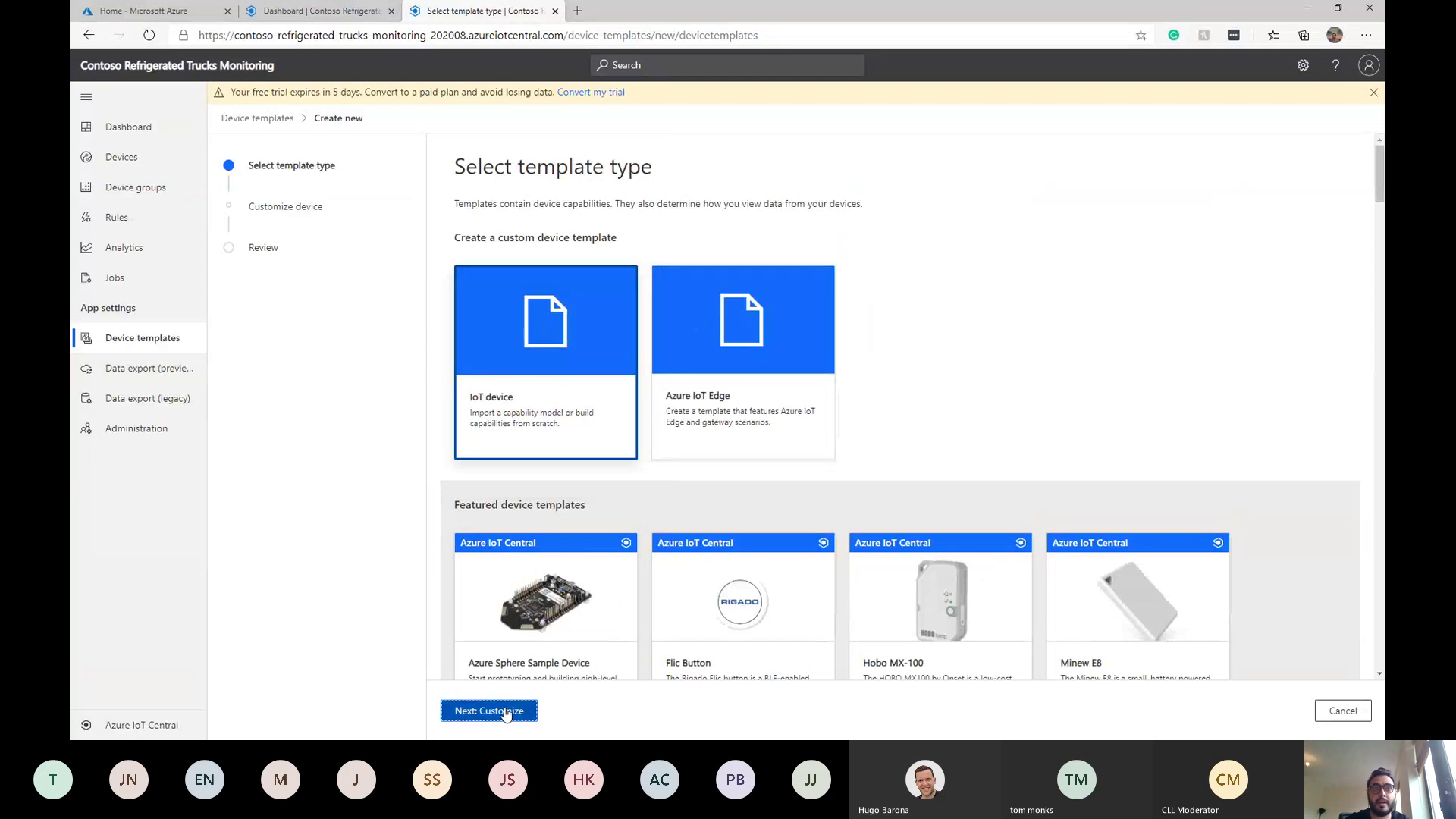
{"action": "left_click", "coordinate": [542, 228]}
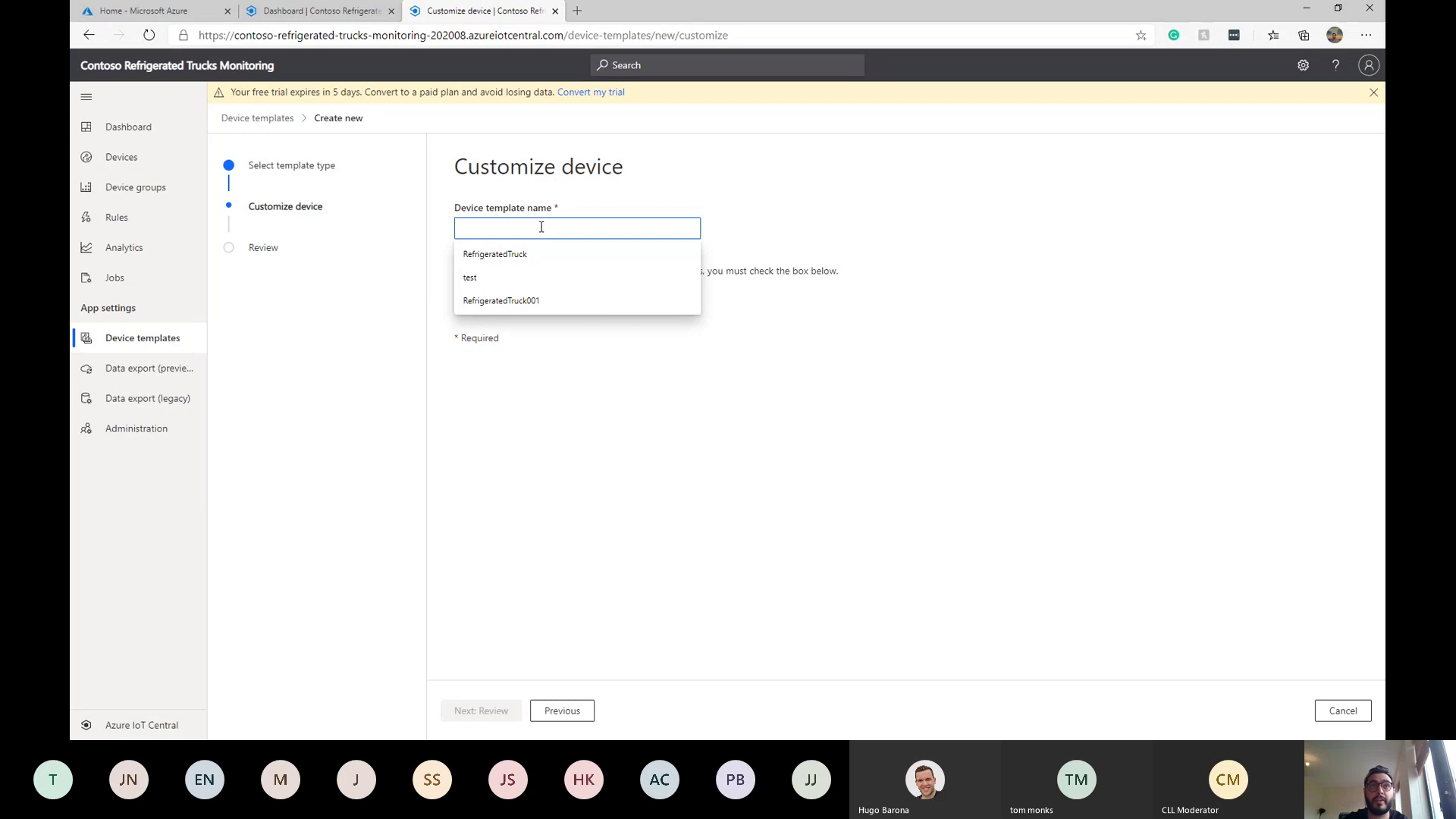
{"action": "left_click", "coordinate": [543, 301]}
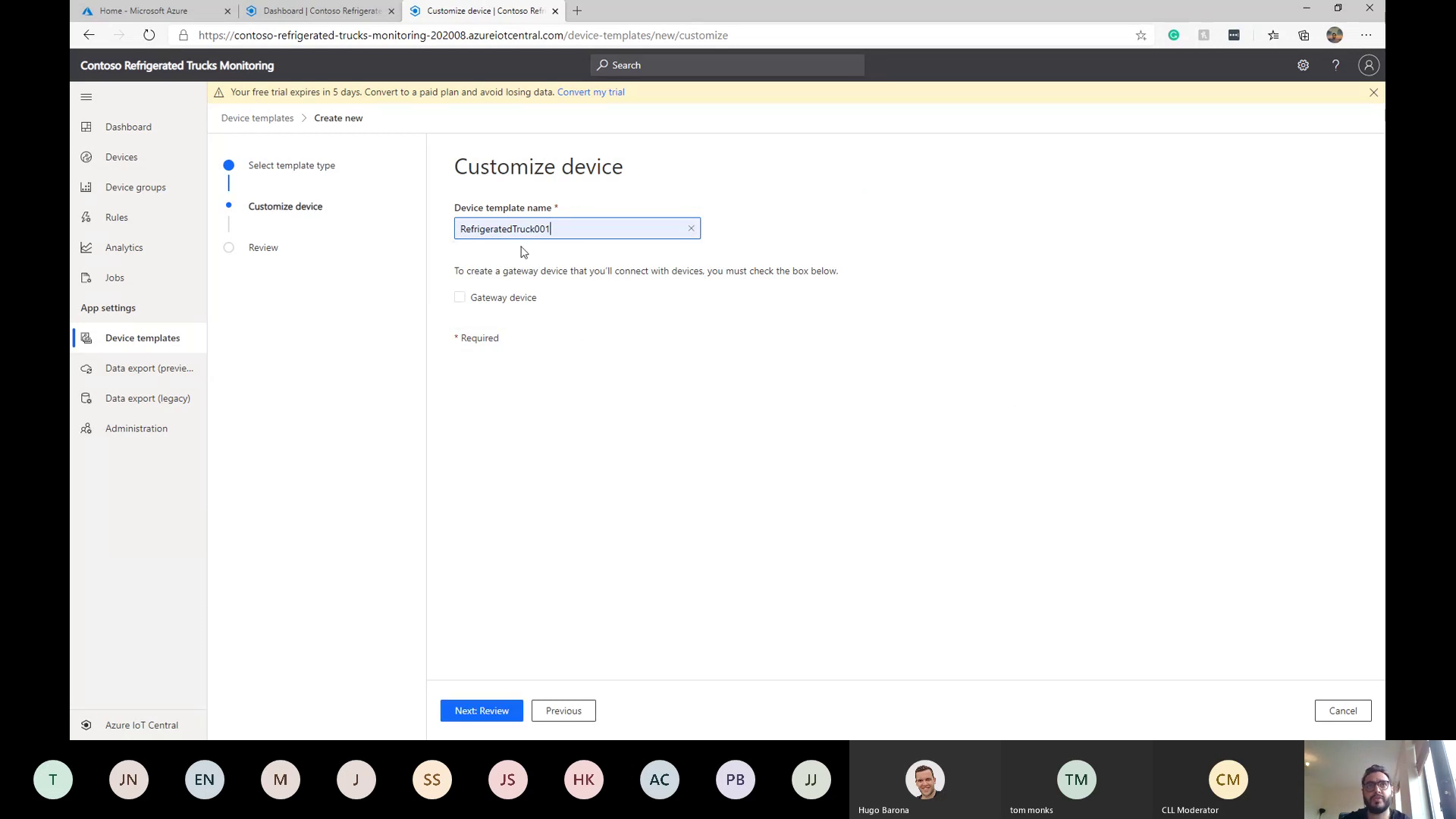
{"action": "left_click", "coordinate": [497, 713]}
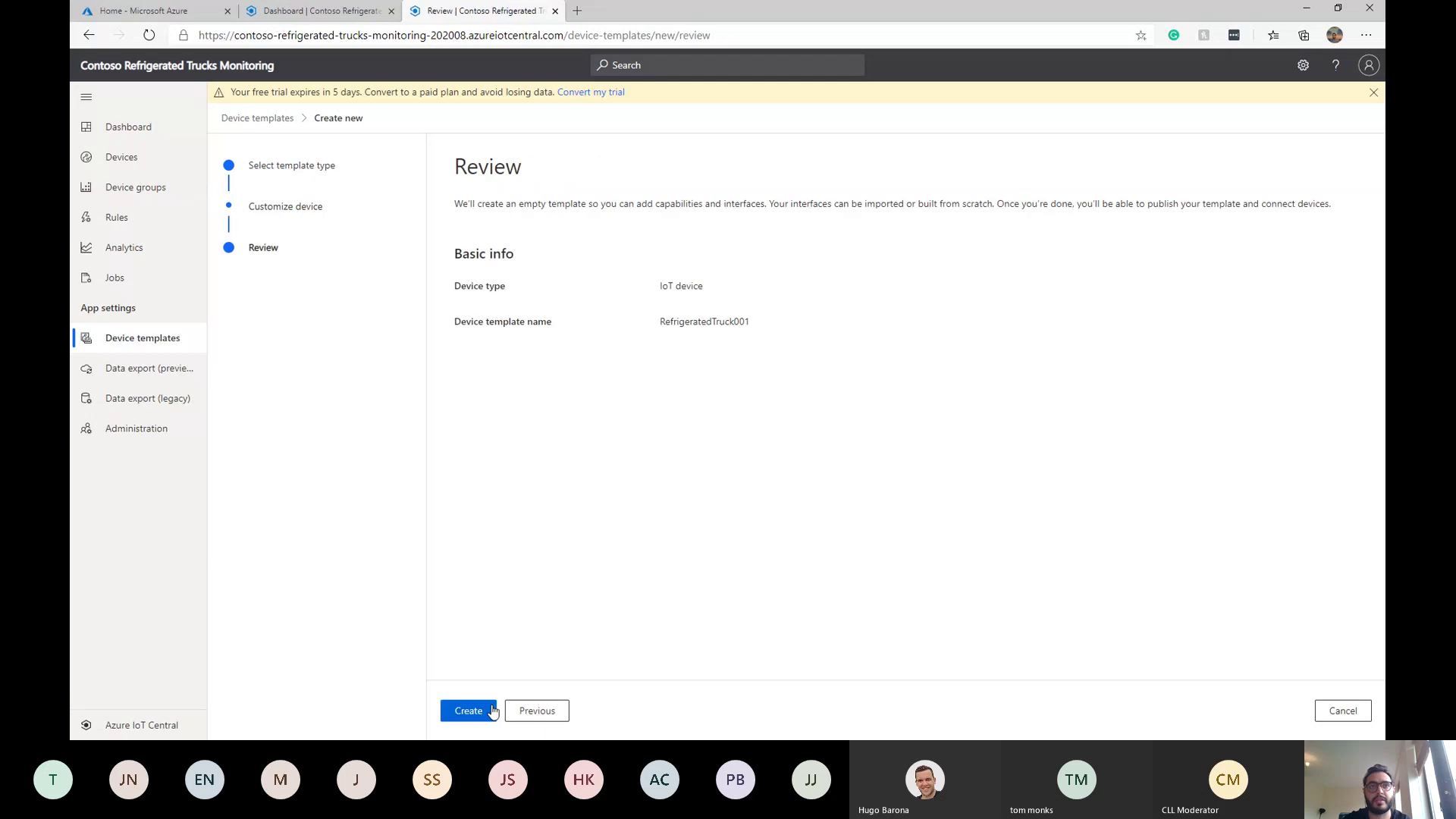
{"action": "left_click", "coordinate": [485, 713]}
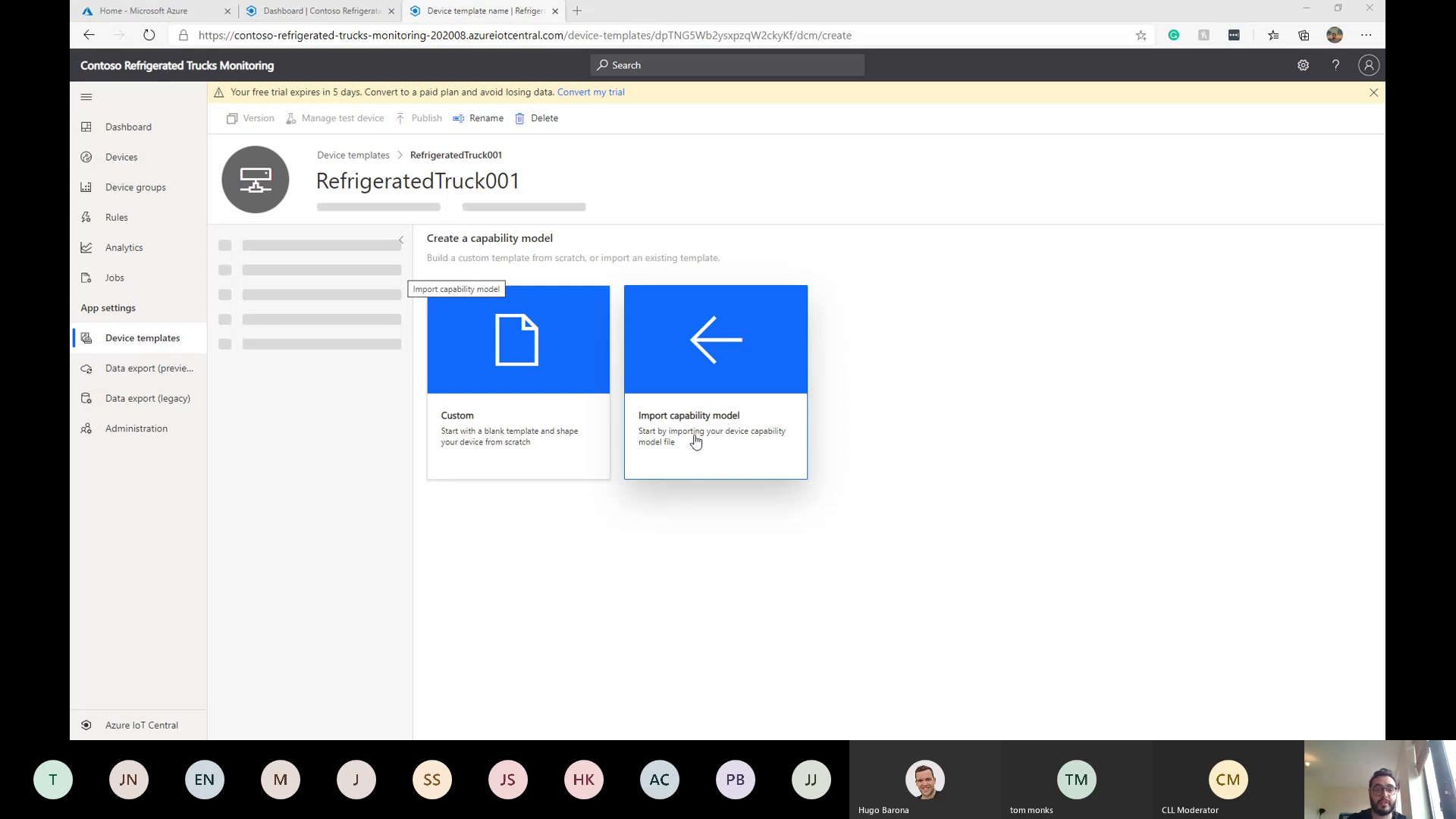
Step: Give the RefrigeratedTruck001 template a custom capability model built from scratch and add a blank custom interface to it
{"action": "left_click", "coordinate": [538, 418]}
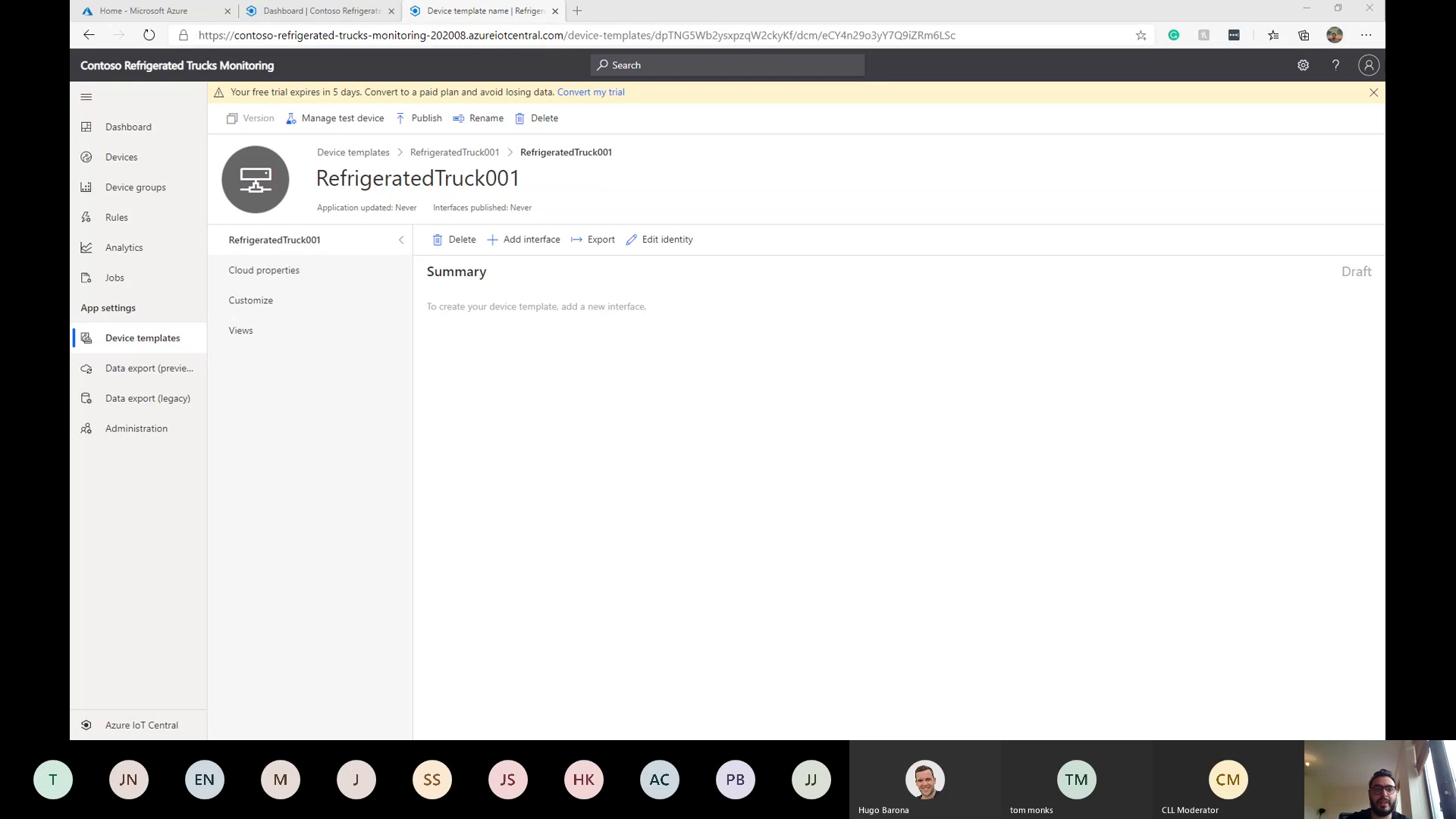
{"action": "left_click", "coordinate": [546, 240]}
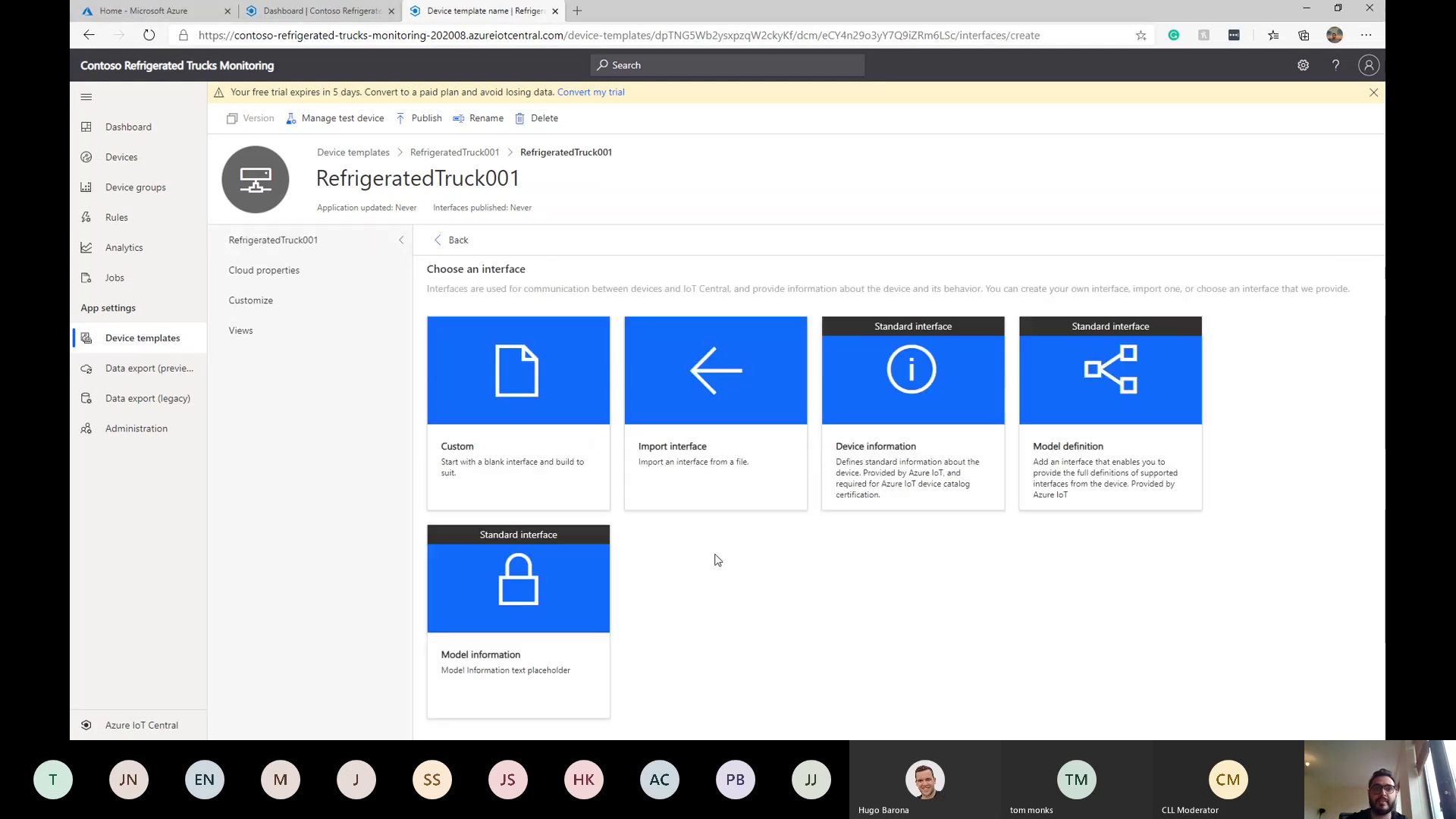
{"action": "left_click", "coordinate": [558, 423]}
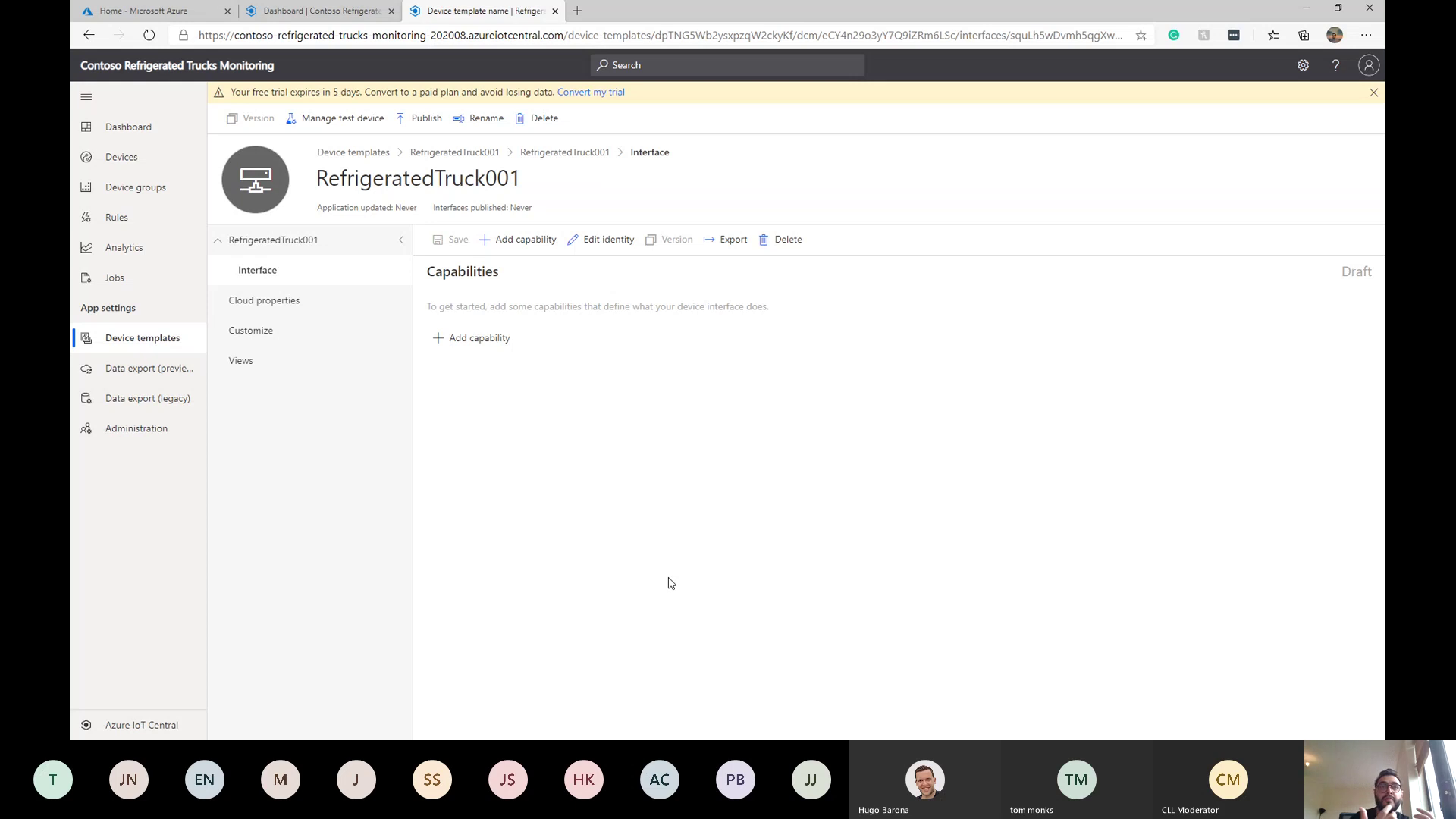
Step: Add a telemetry capability with the display name "Contents temperature", semantic type Temperature and unit °C to the interface
{"action": "left_click", "coordinate": [477, 337]}
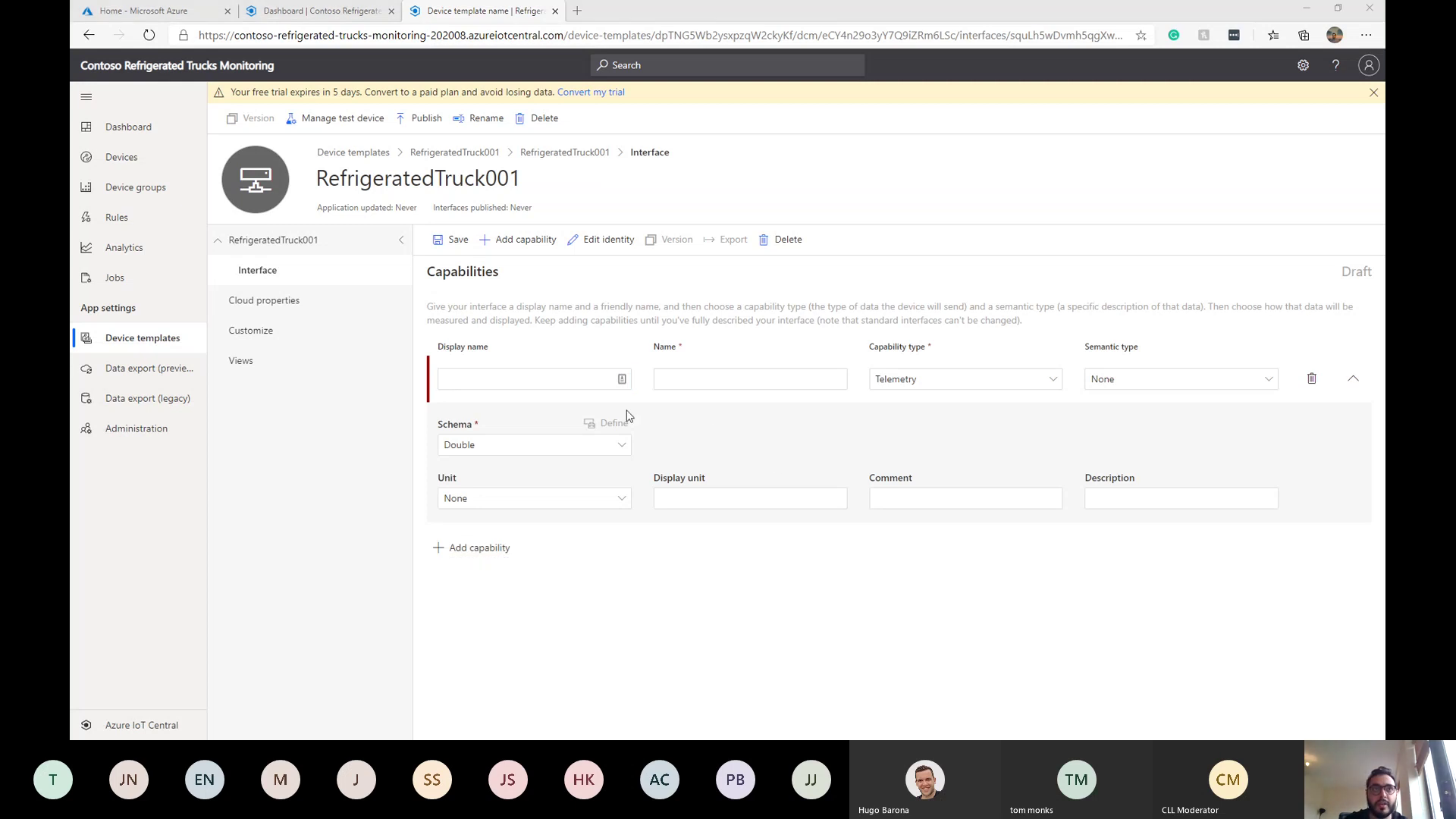
{"action": "left_click", "coordinate": [558, 379]}
{"action": "type", "text": "Contents temperature"}
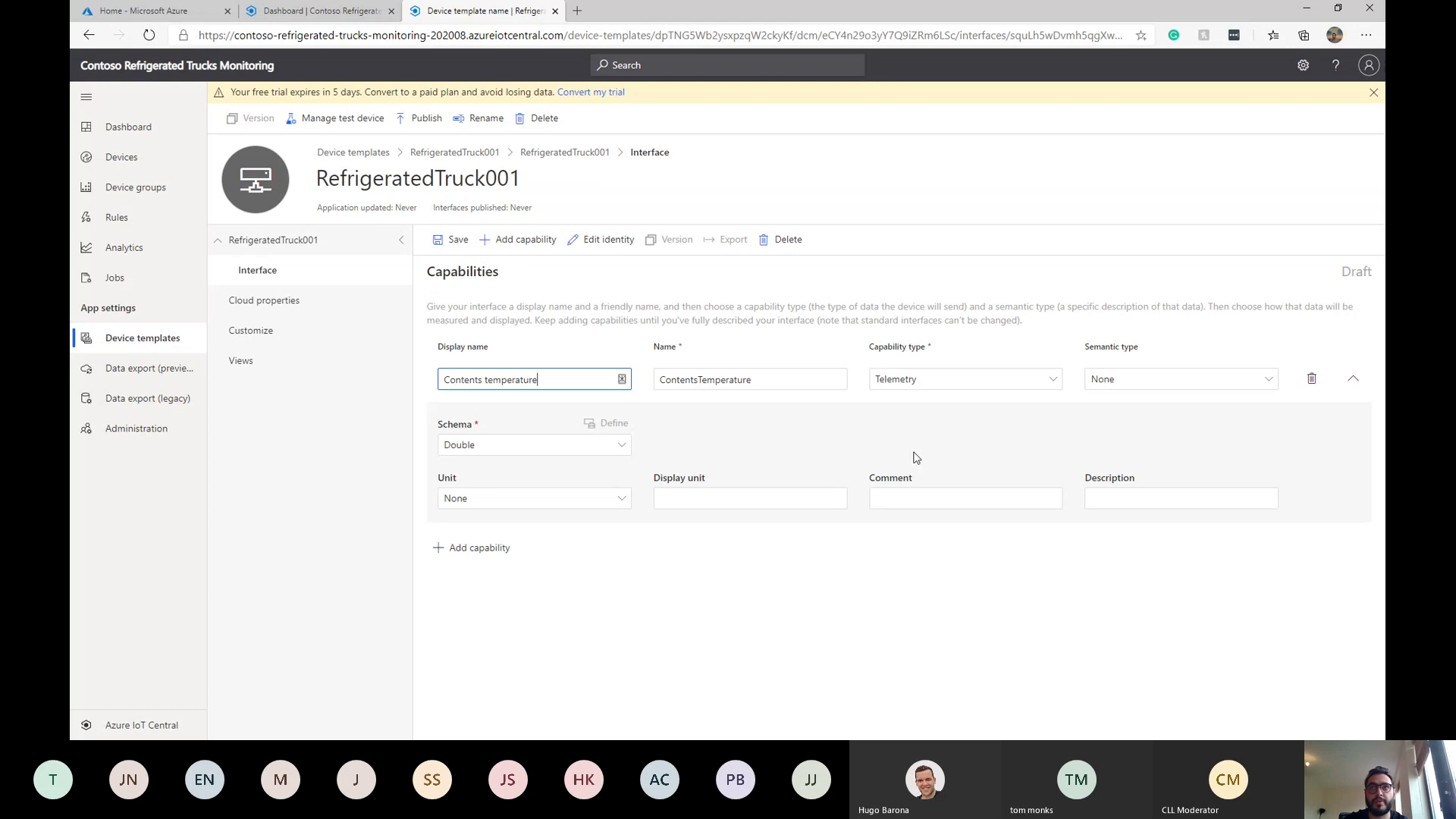
{"action": "left_click", "coordinate": [982, 390]}
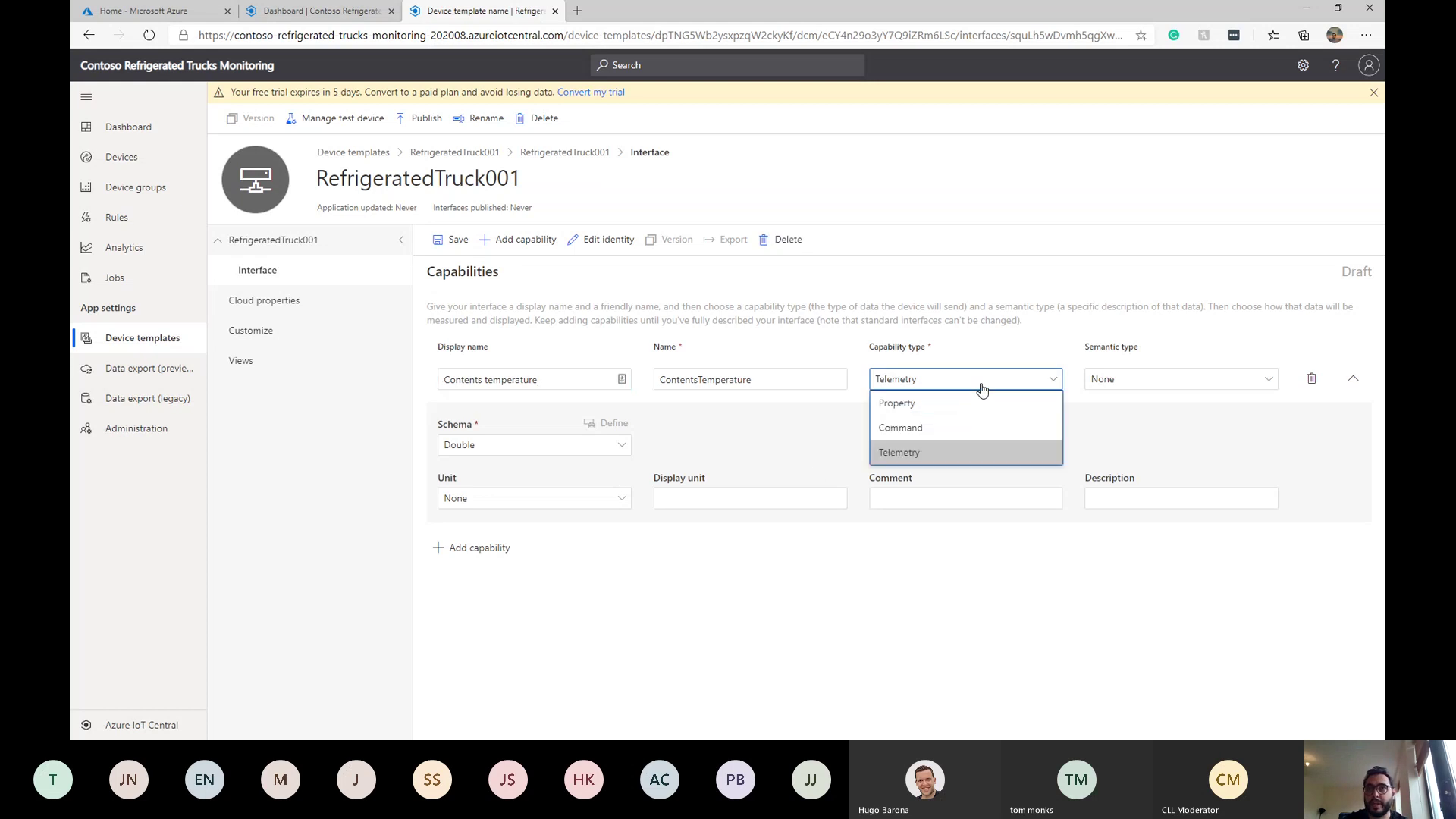
{"action": "left_click", "coordinate": [1091, 413]}
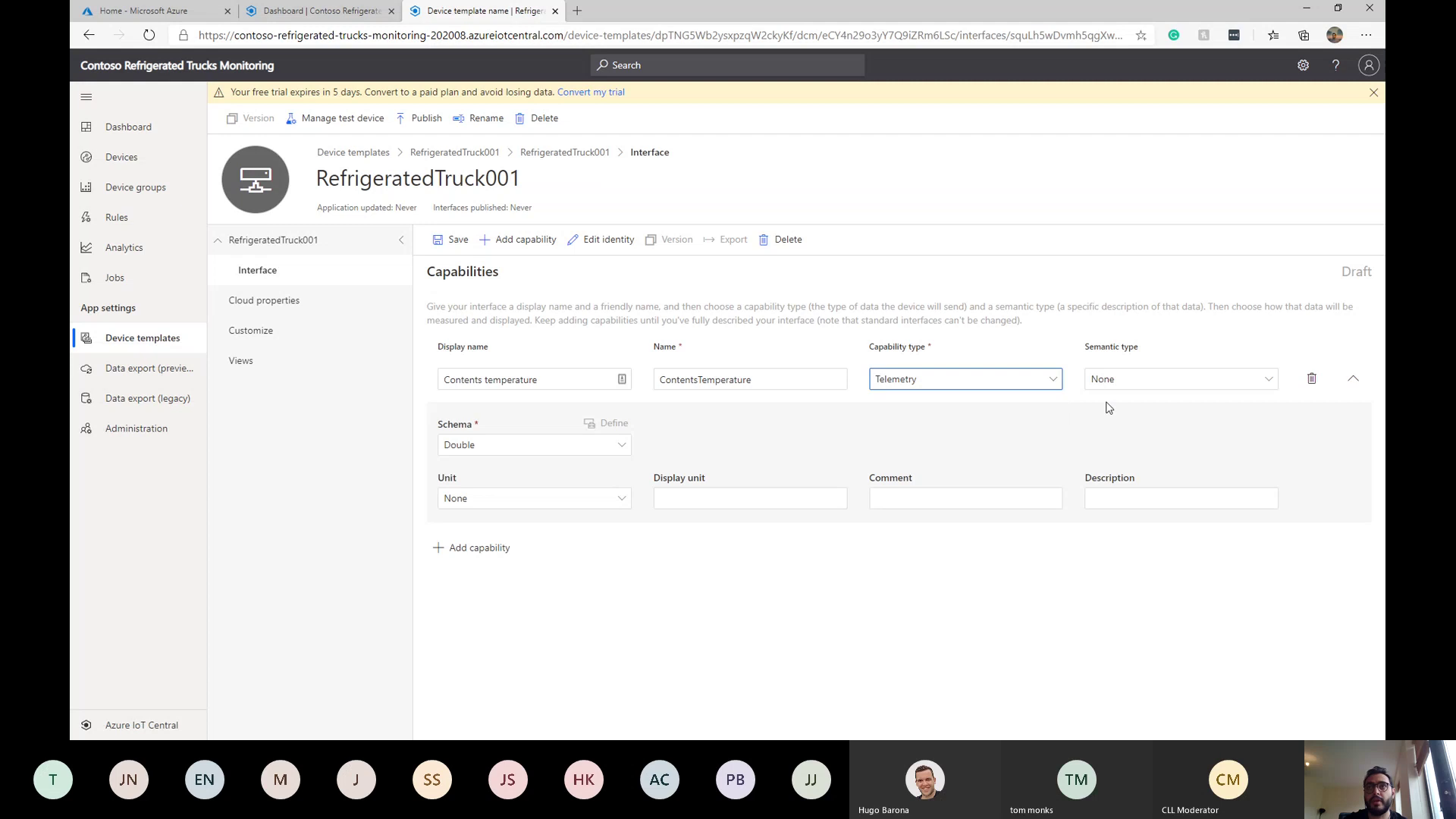
{"action": "left_click", "coordinate": [1118, 392]}
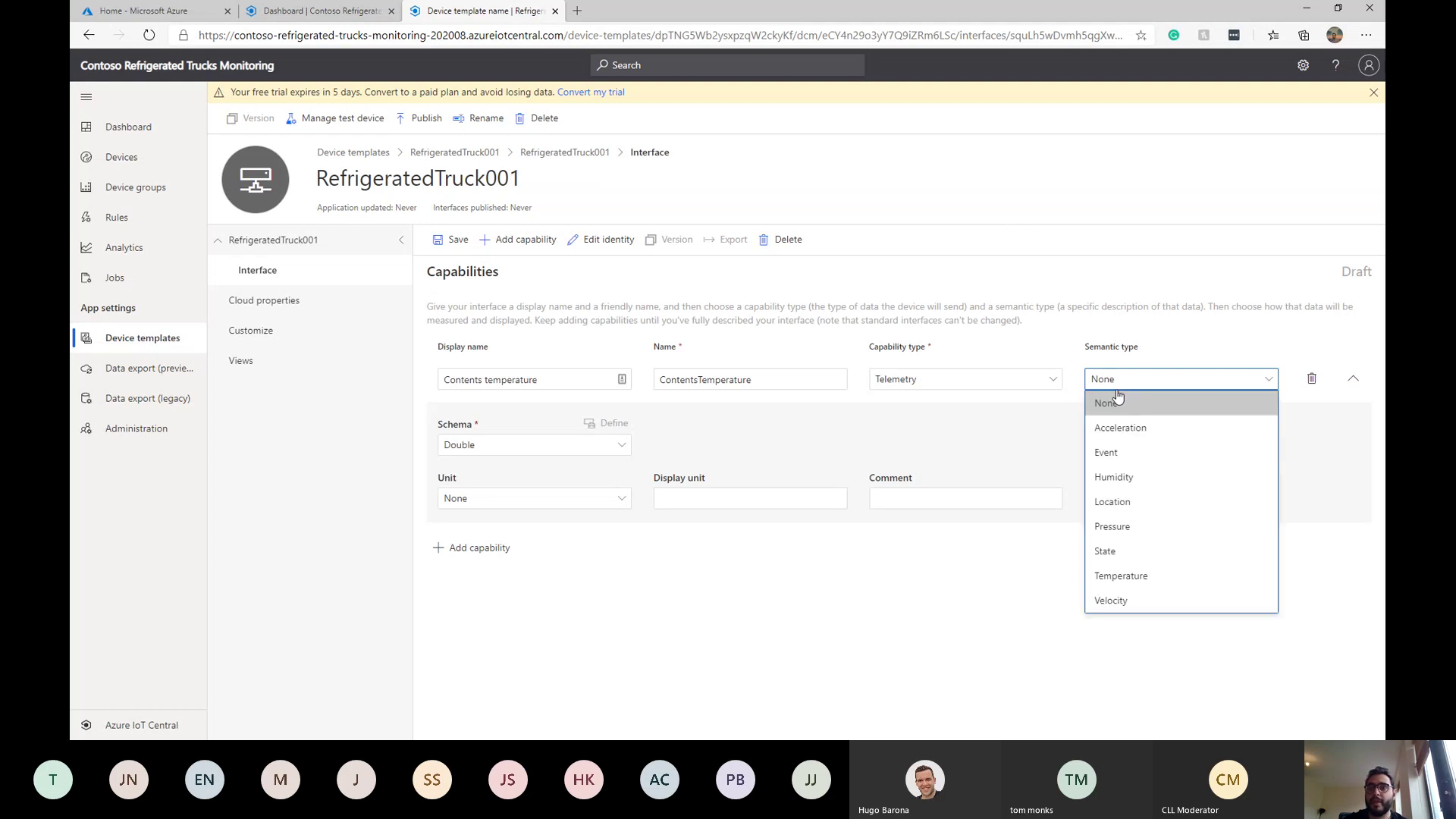
{"action": "left_click", "coordinate": [1126, 575]}
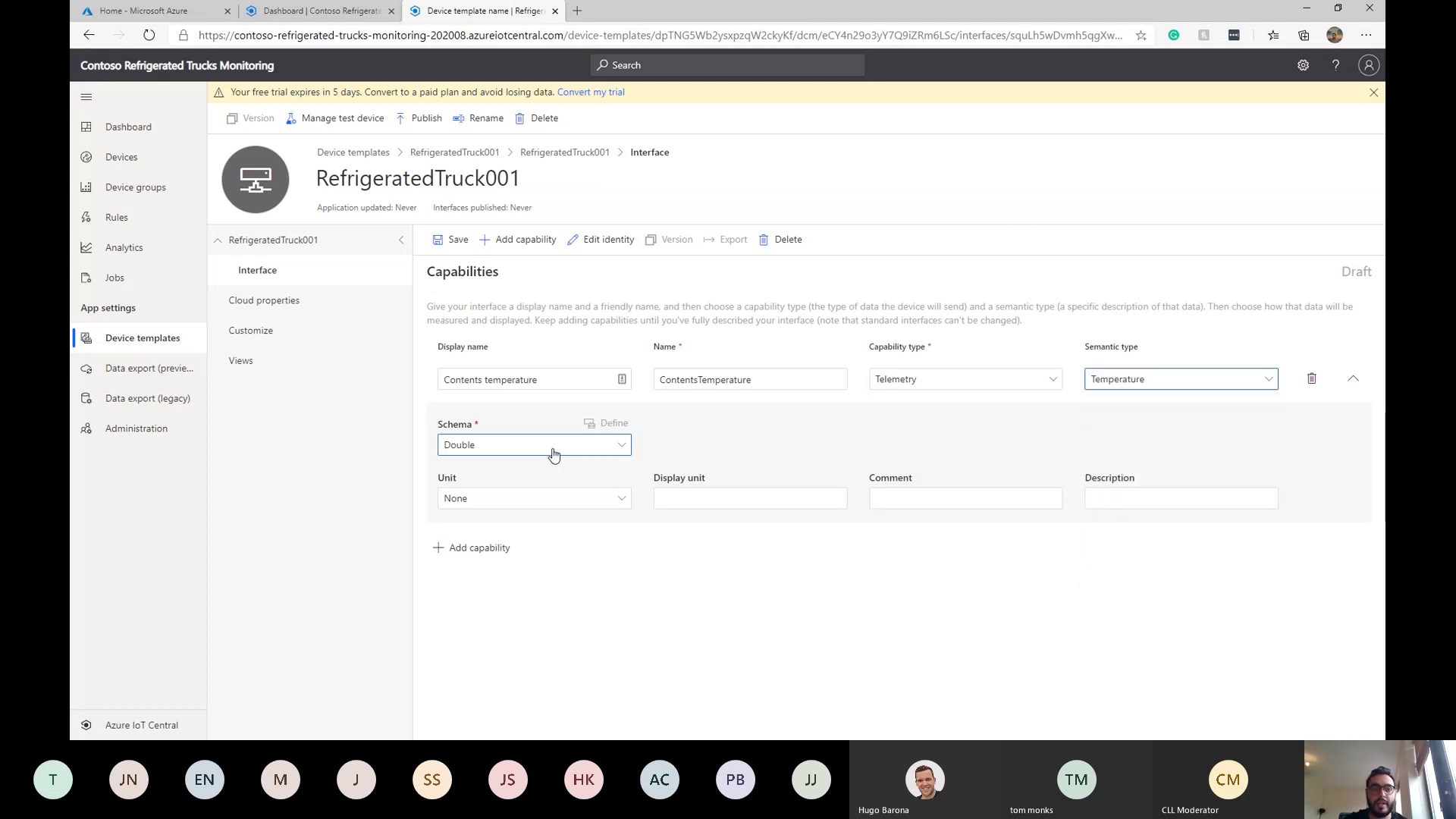
{"action": "left_click", "coordinate": [553, 498]}
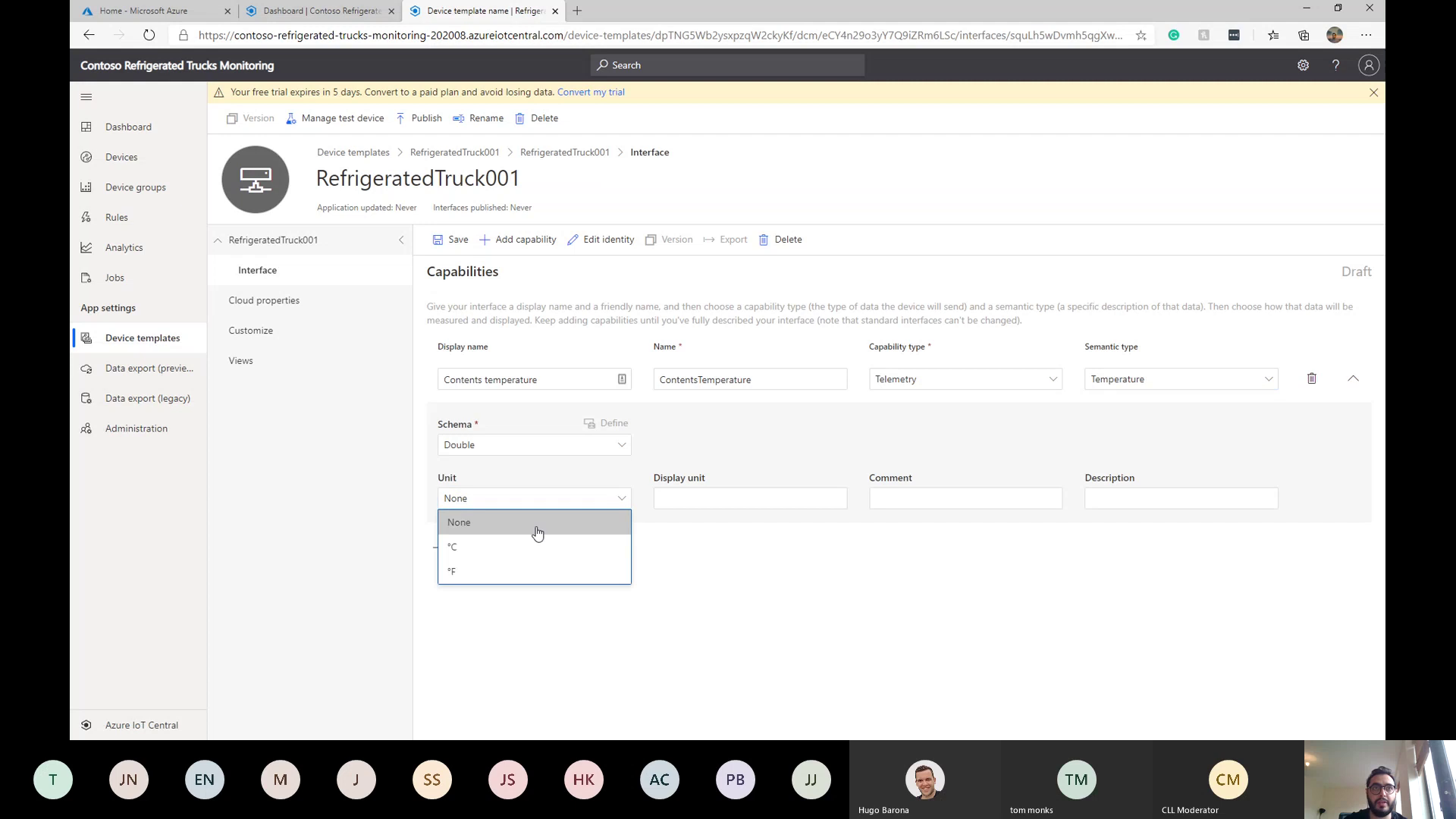
{"action": "left_click", "coordinate": [522, 560]}
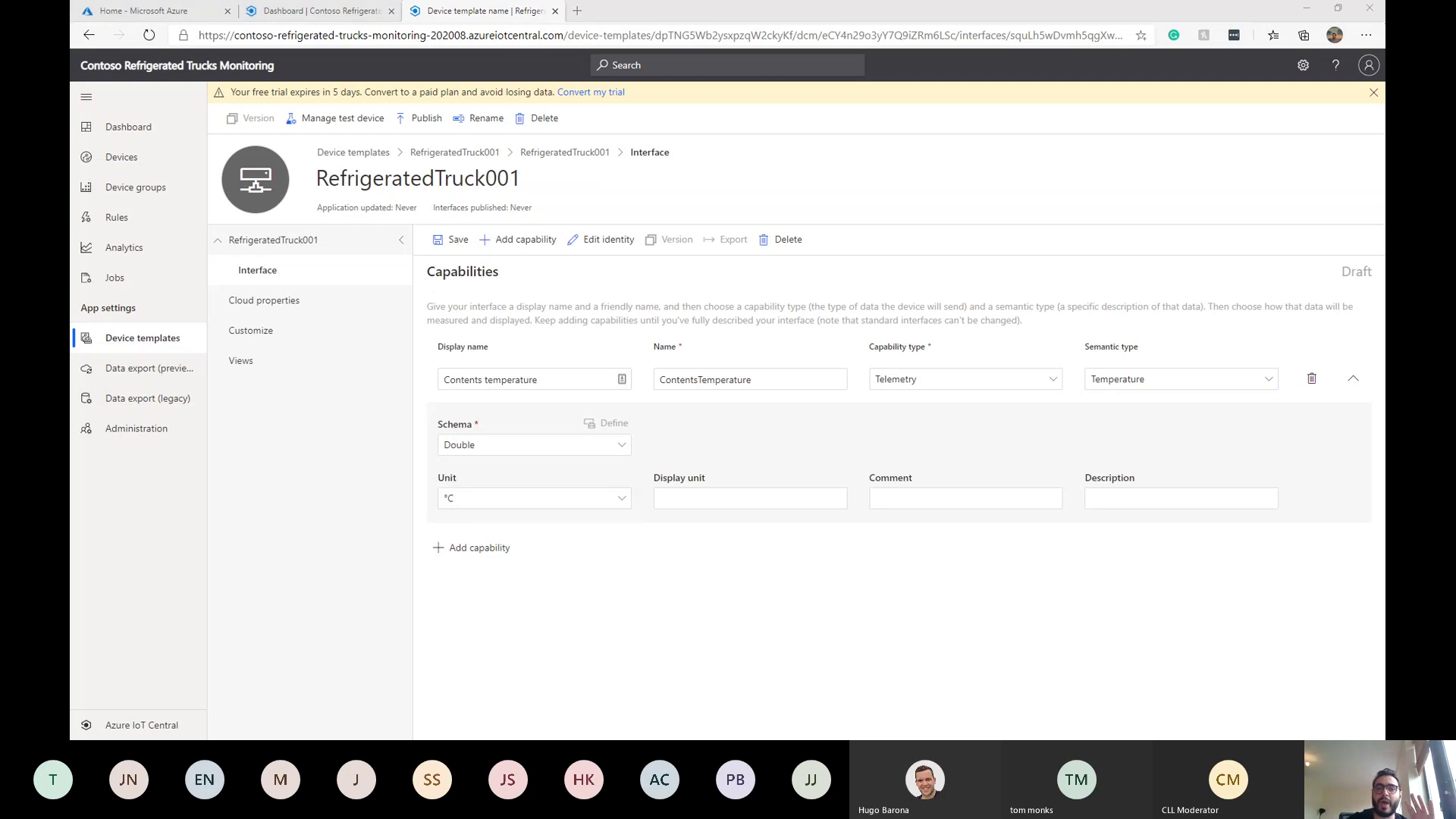
Step: Add a second telemetry capability with the display name "Contents state", semantic type State and value schema String
{"action": "left_click", "coordinate": [479, 548]}
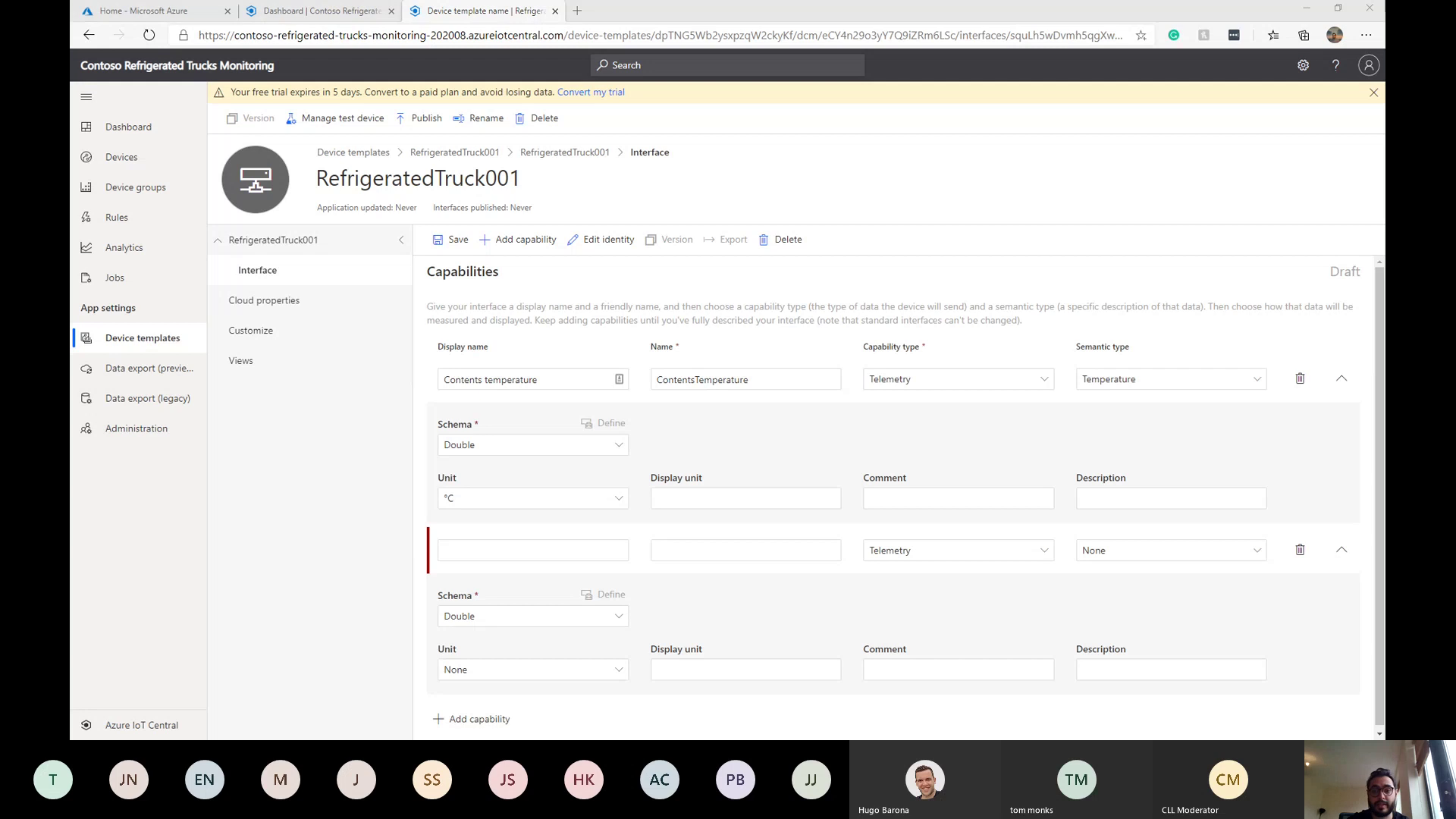
{"action": "left_click", "coordinate": [568, 551]}
{"action": "type", "text": "Contents state"}
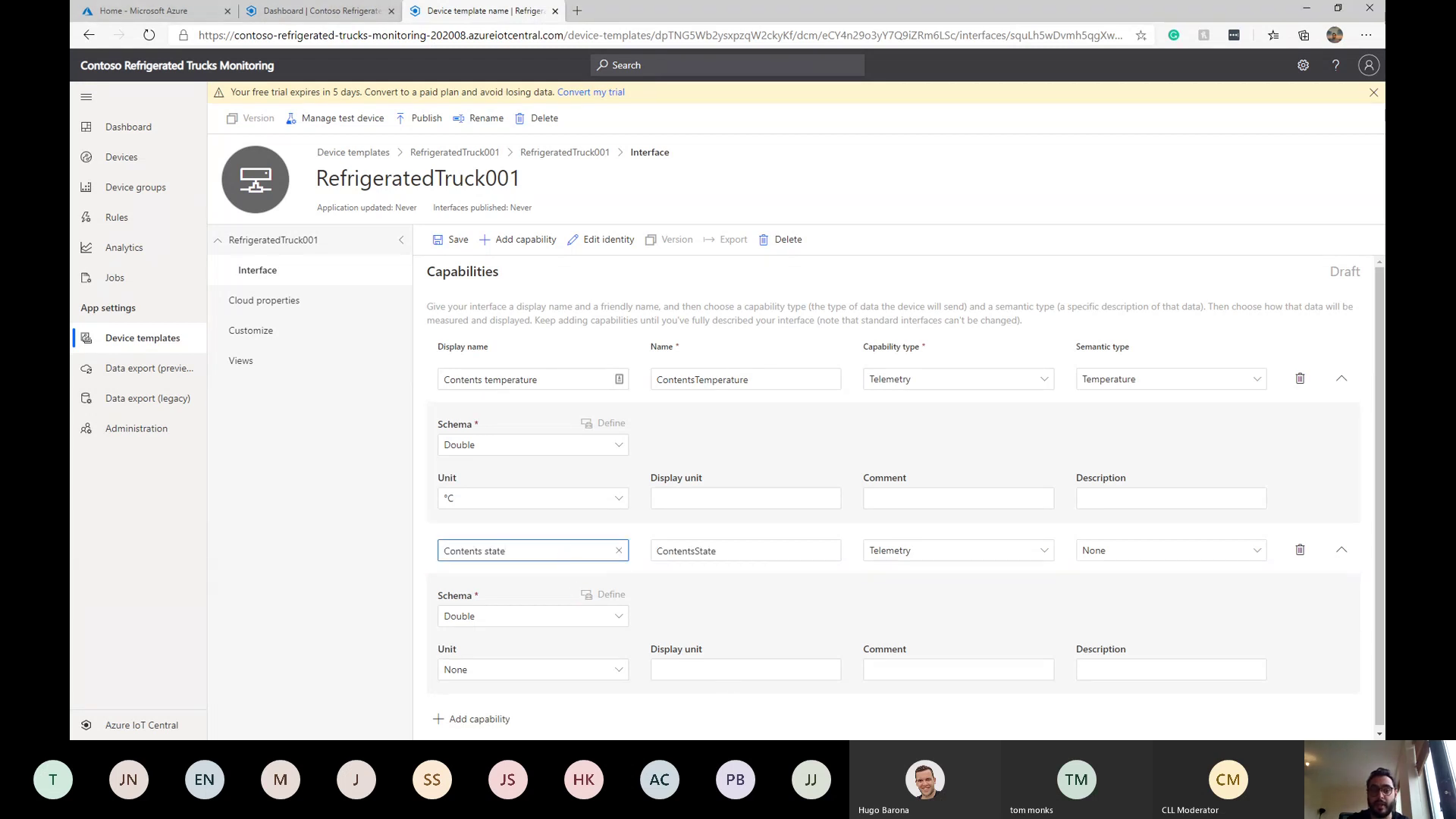
{"action": "left_click", "coordinate": [1117, 559]}
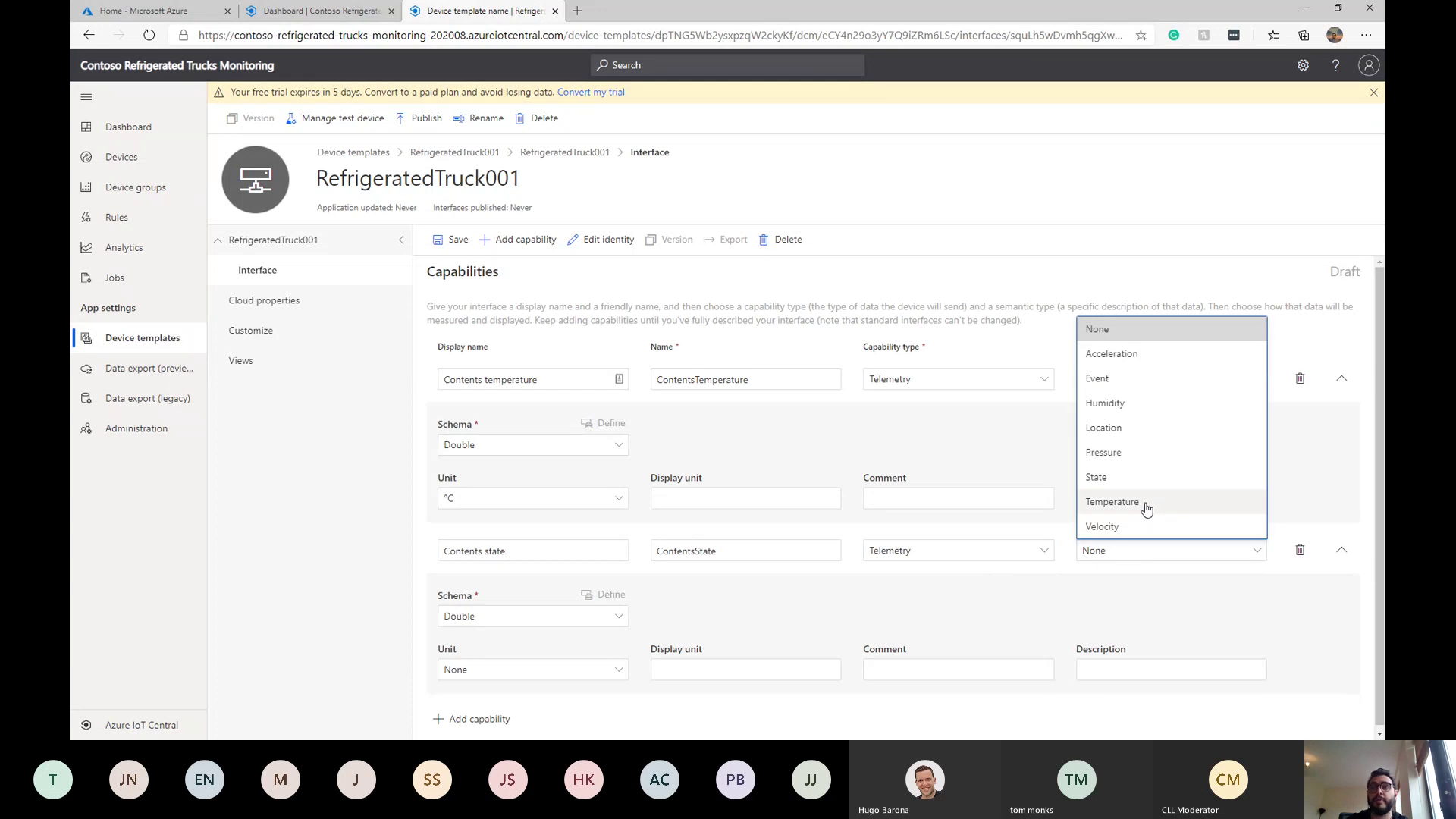
{"action": "left_click", "coordinate": [1141, 477]}
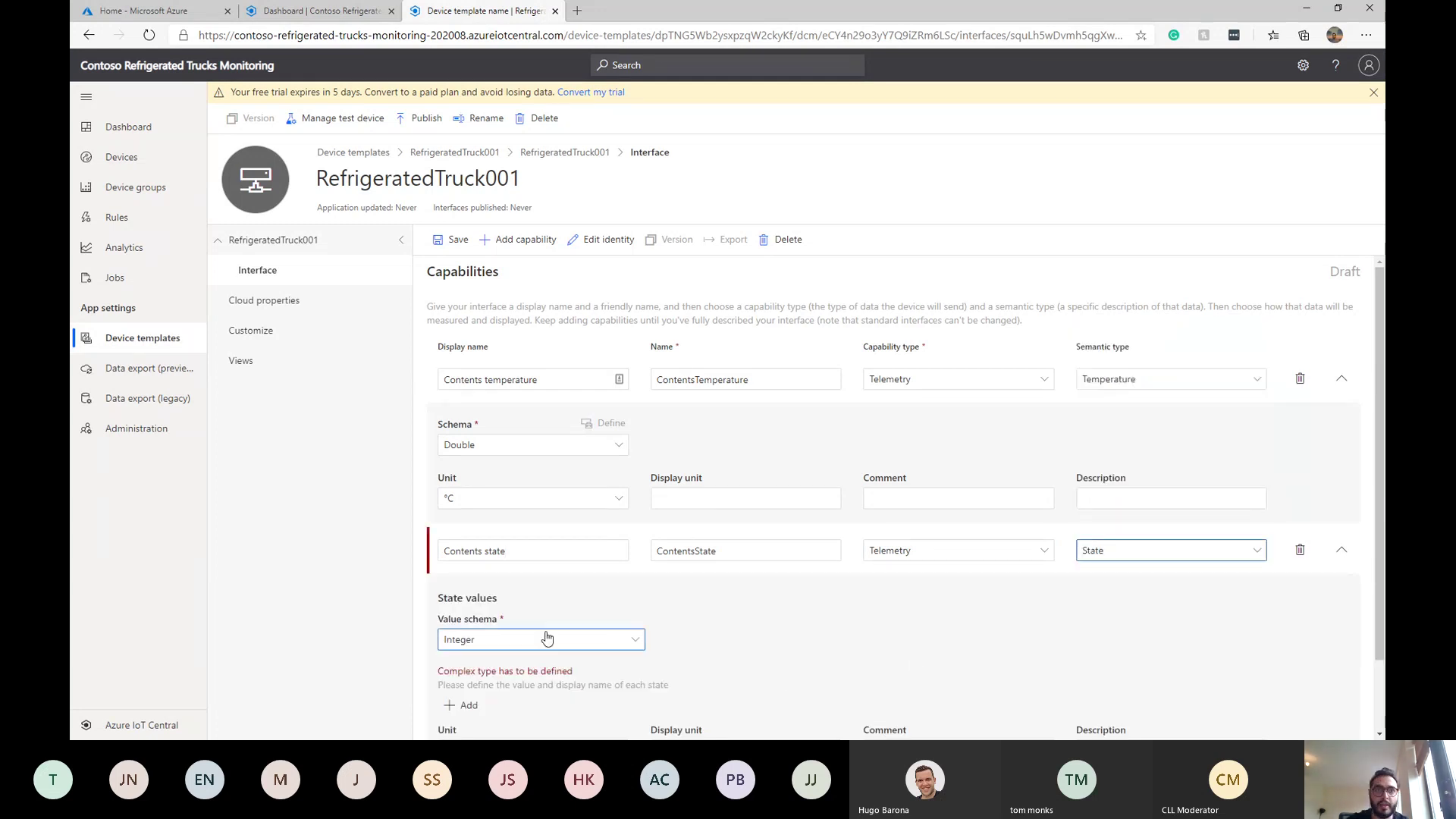
{"action": "left_click", "coordinate": [597, 639]}
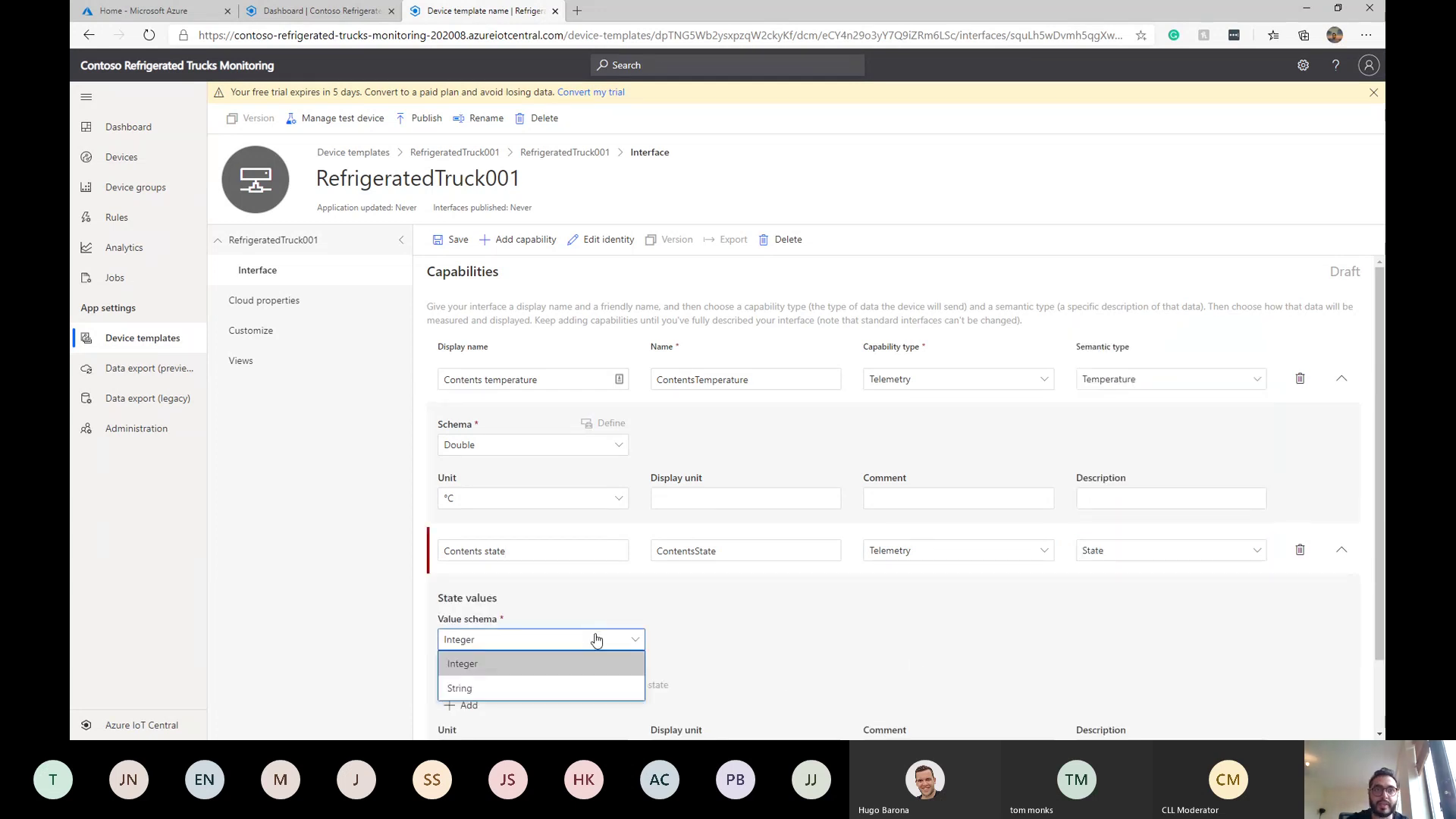
{"action": "left_click", "coordinate": [569, 689]}
{"action": "scroll", "coordinate": [786, 640], "scroll_direction": "down", "scroll_amount": 1}
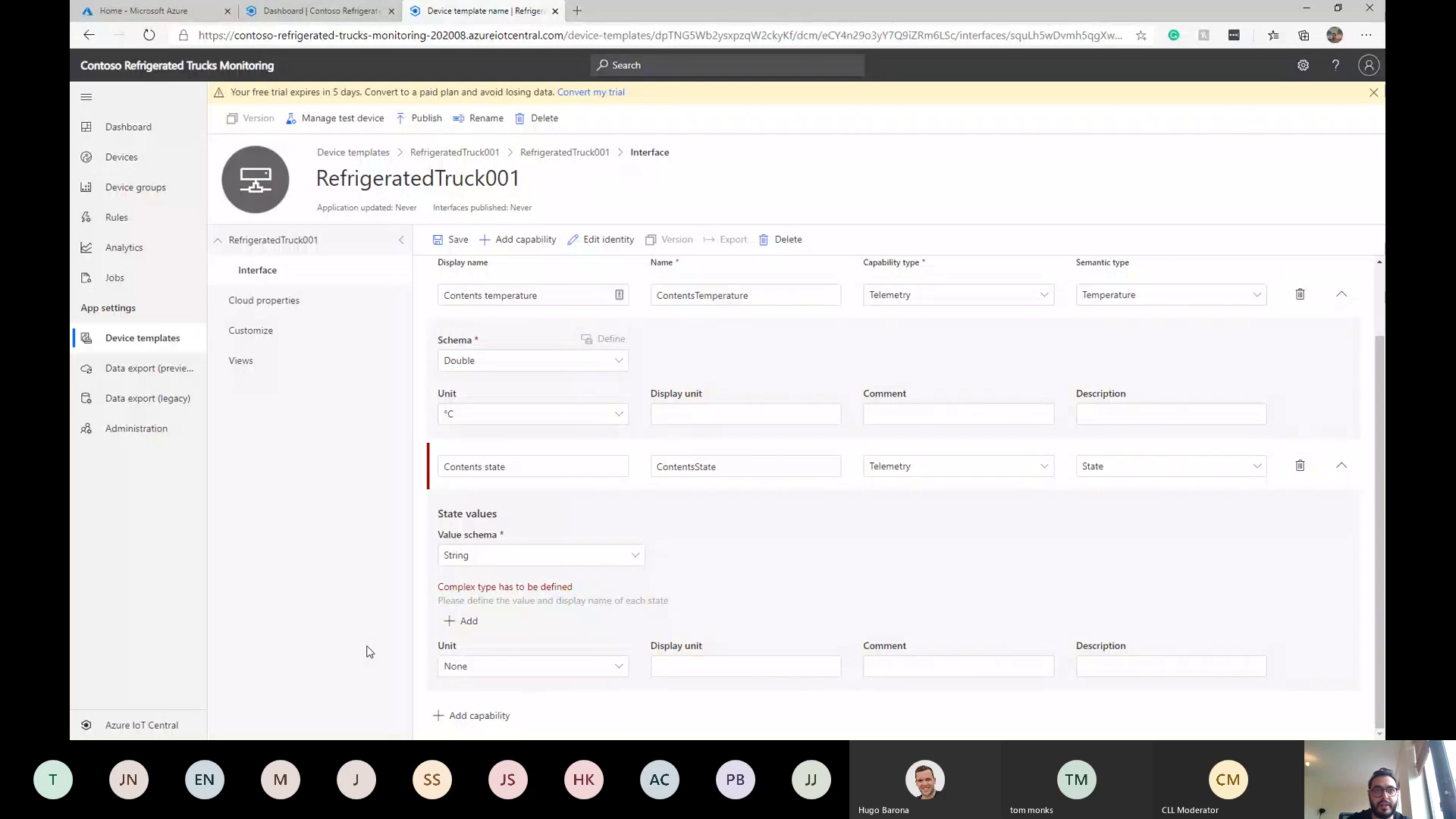
Step: Add a first state value to Contents state with display name, name and value "empty"
{"action": "left_click", "coordinate": [470, 621]}
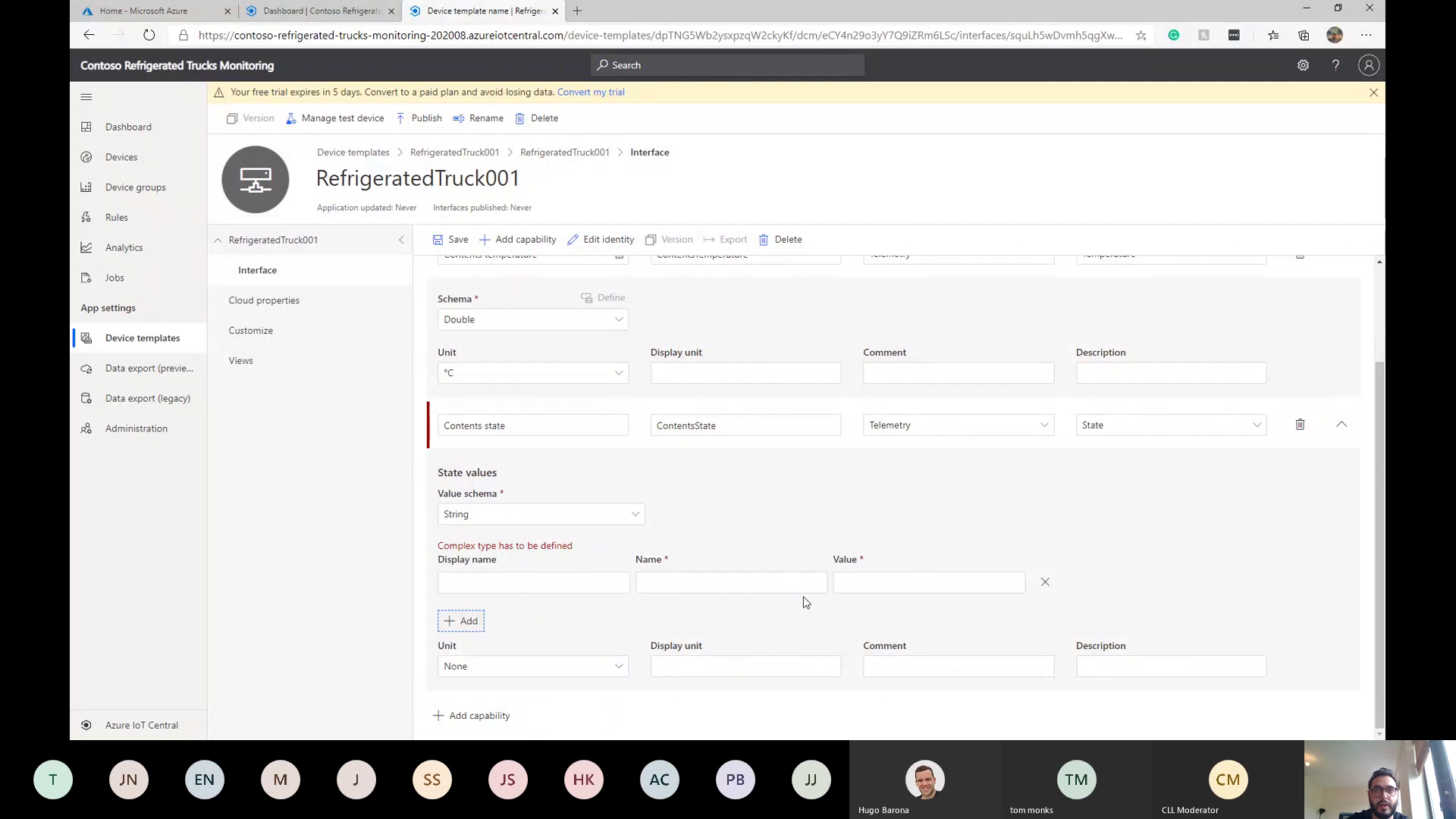
{"action": "scroll", "coordinate": [810, 594], "scroll_direction": "up", "scroll_amount": 2}
{"action": "scroll", "coordinate": [808, 596], "scroll_direction": "down", "scroll_amount": 2}
{"action": "left_click", "coordinate": [692, 584]}
{"action": "left_click", "coordinate": [530, 582]}
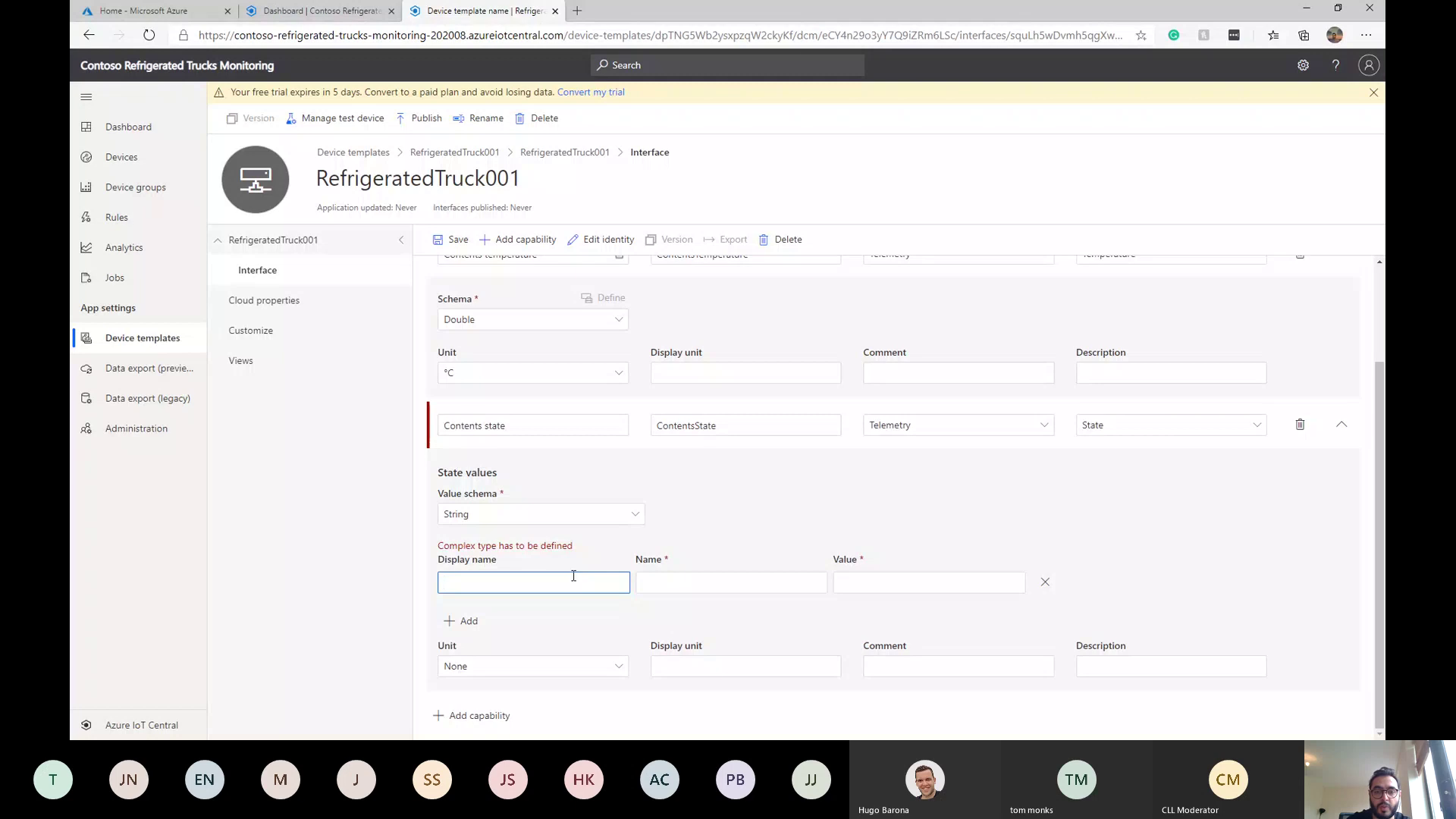
{"action": "type", "text": "empty"}
{"action": "key", "text": "Tab"}
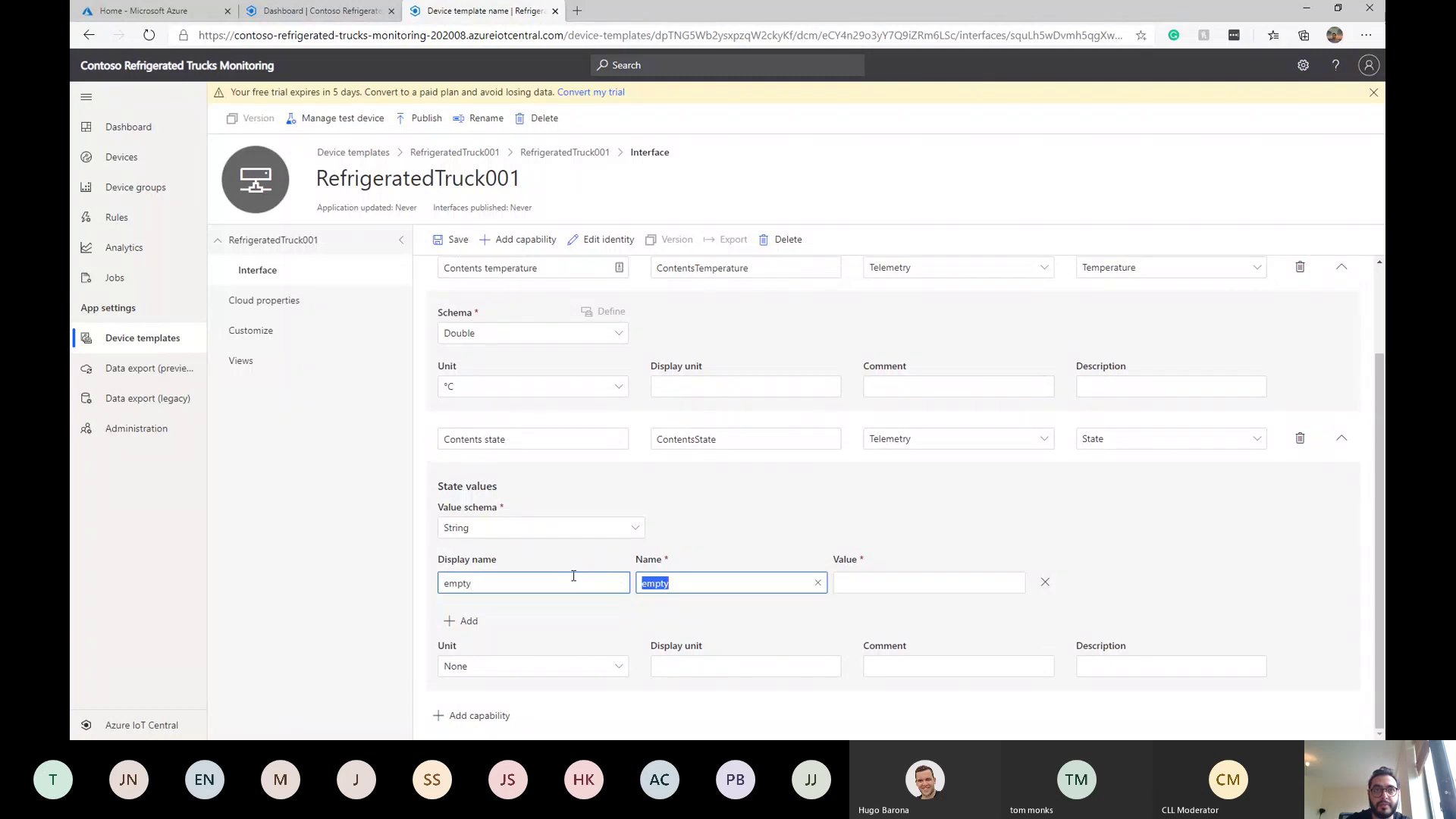
{"action": "key", "text": "Tab"}
{"action": "type", "text": "empty"}
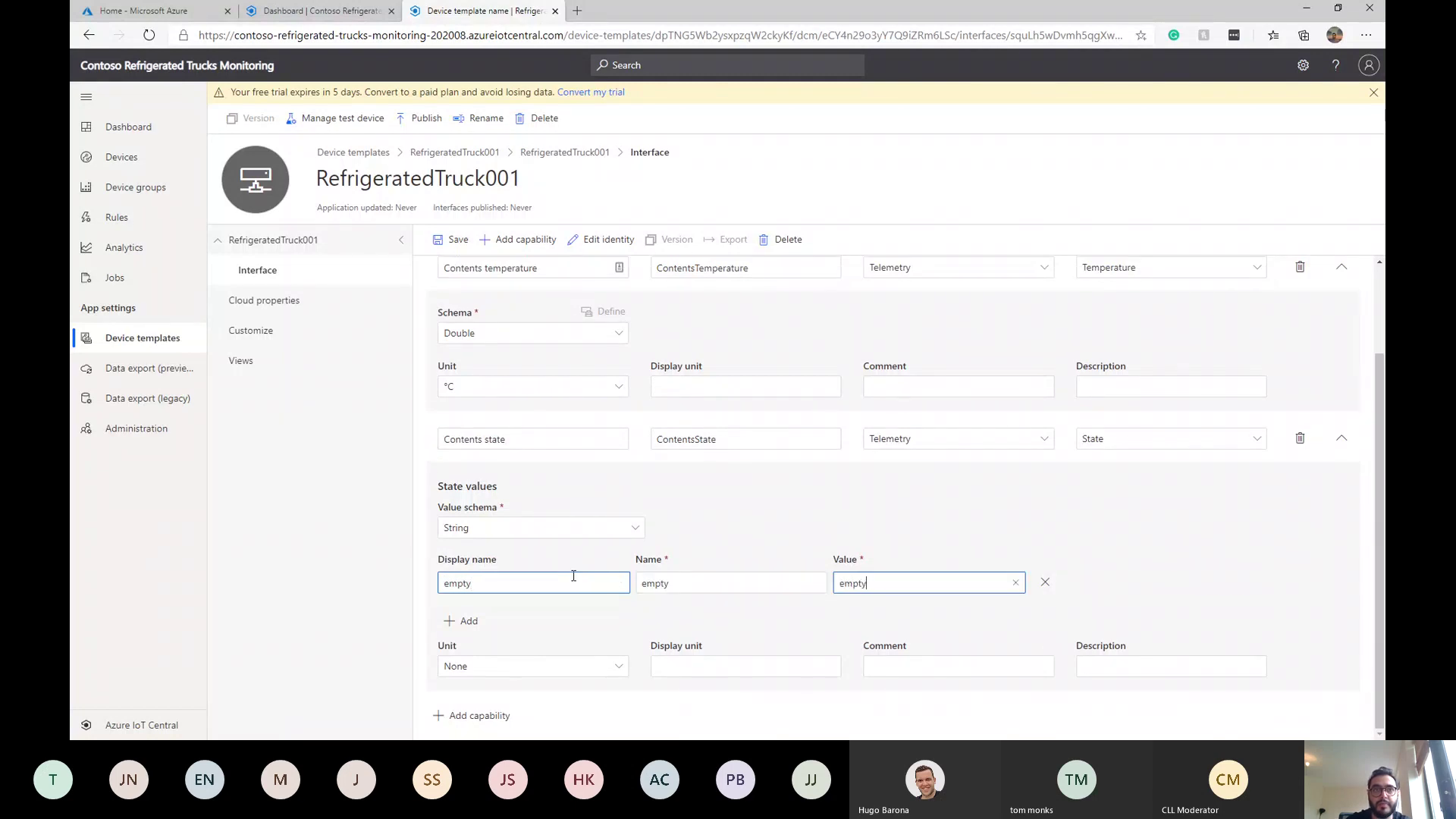
Step: Add a second state value to Contents state with display name, name and value "full"
{"action": "left_click", "coordinate": [464, 622]}
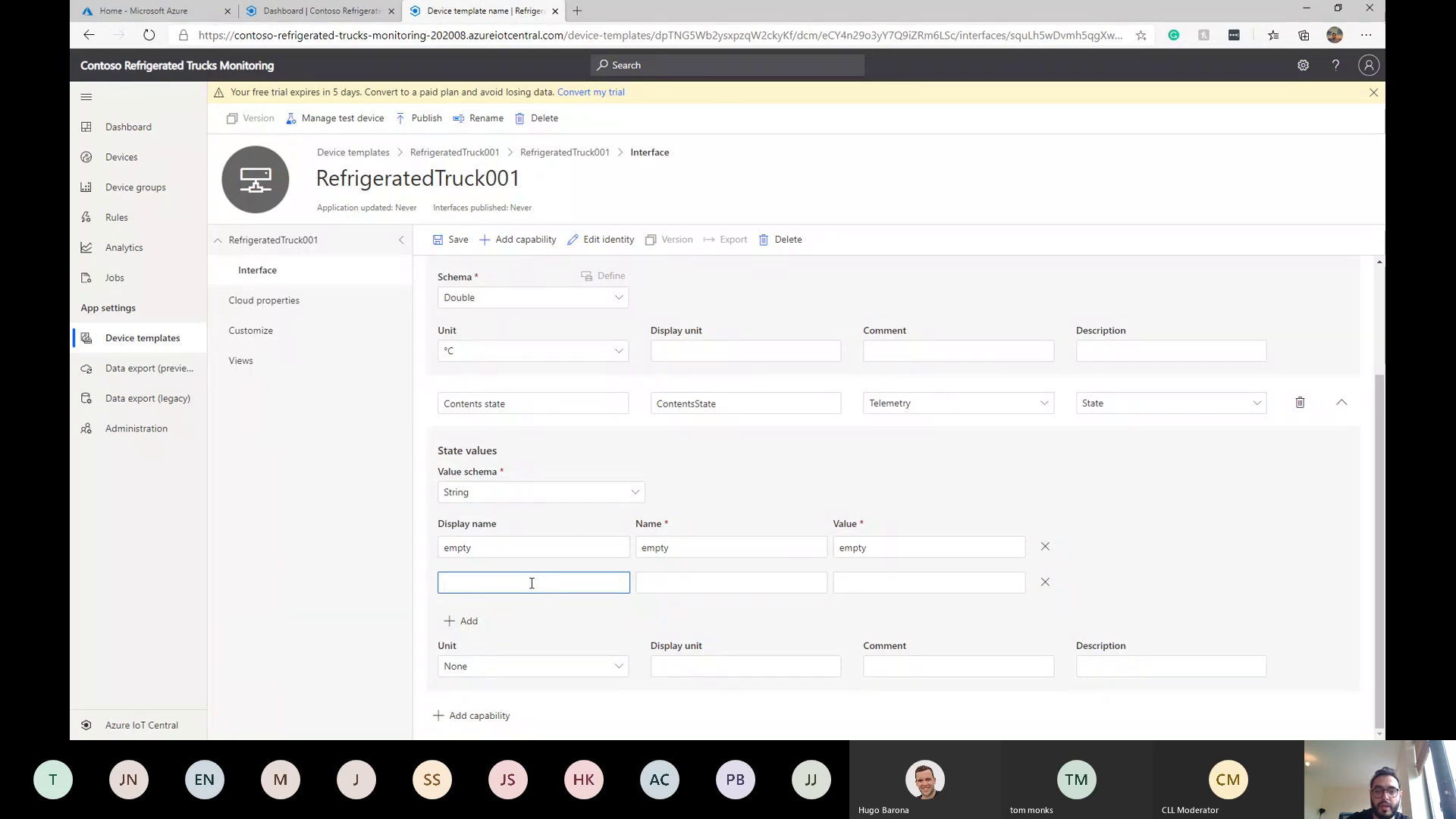
{"action": "type", "text": "full"}
{"action": "key", "text": "Tab"}
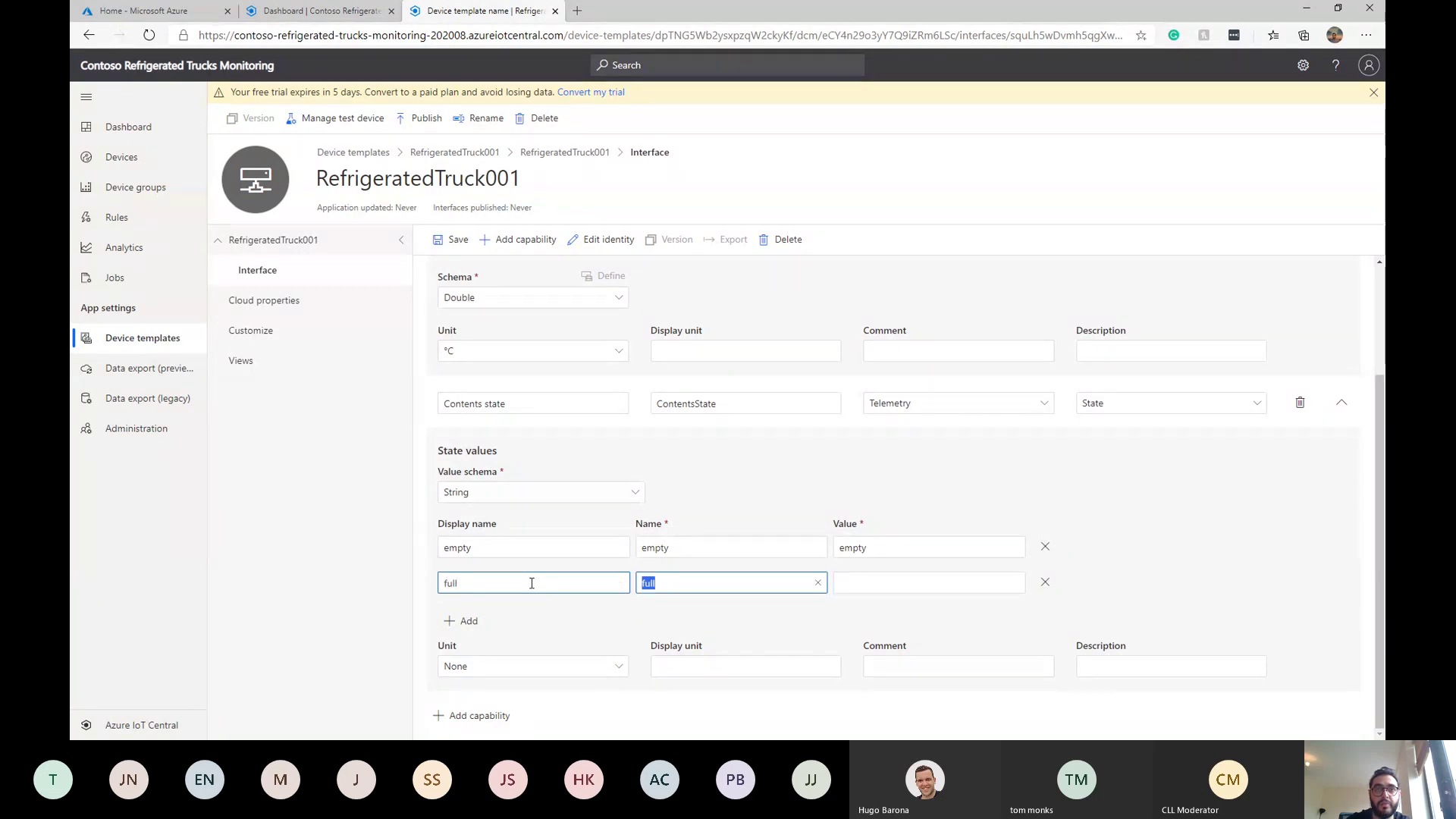
{"action": "key", "text": "Tab"}
{"action": "type", "text": "full"}
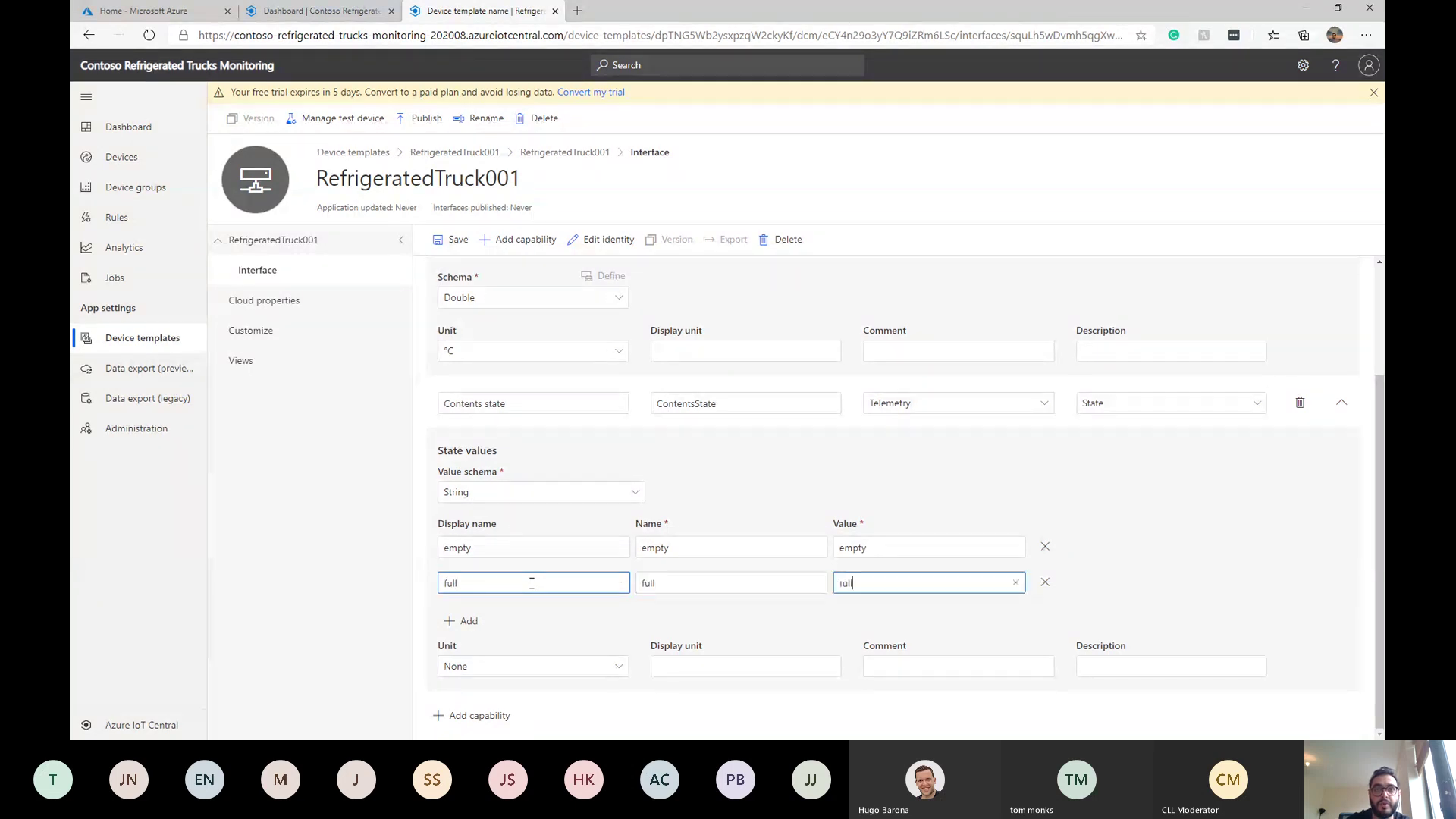
Step: Add a third state value to Contents state with display name, name and value "melting"
{"action": "left_click", "coordinate": [465, 620]}
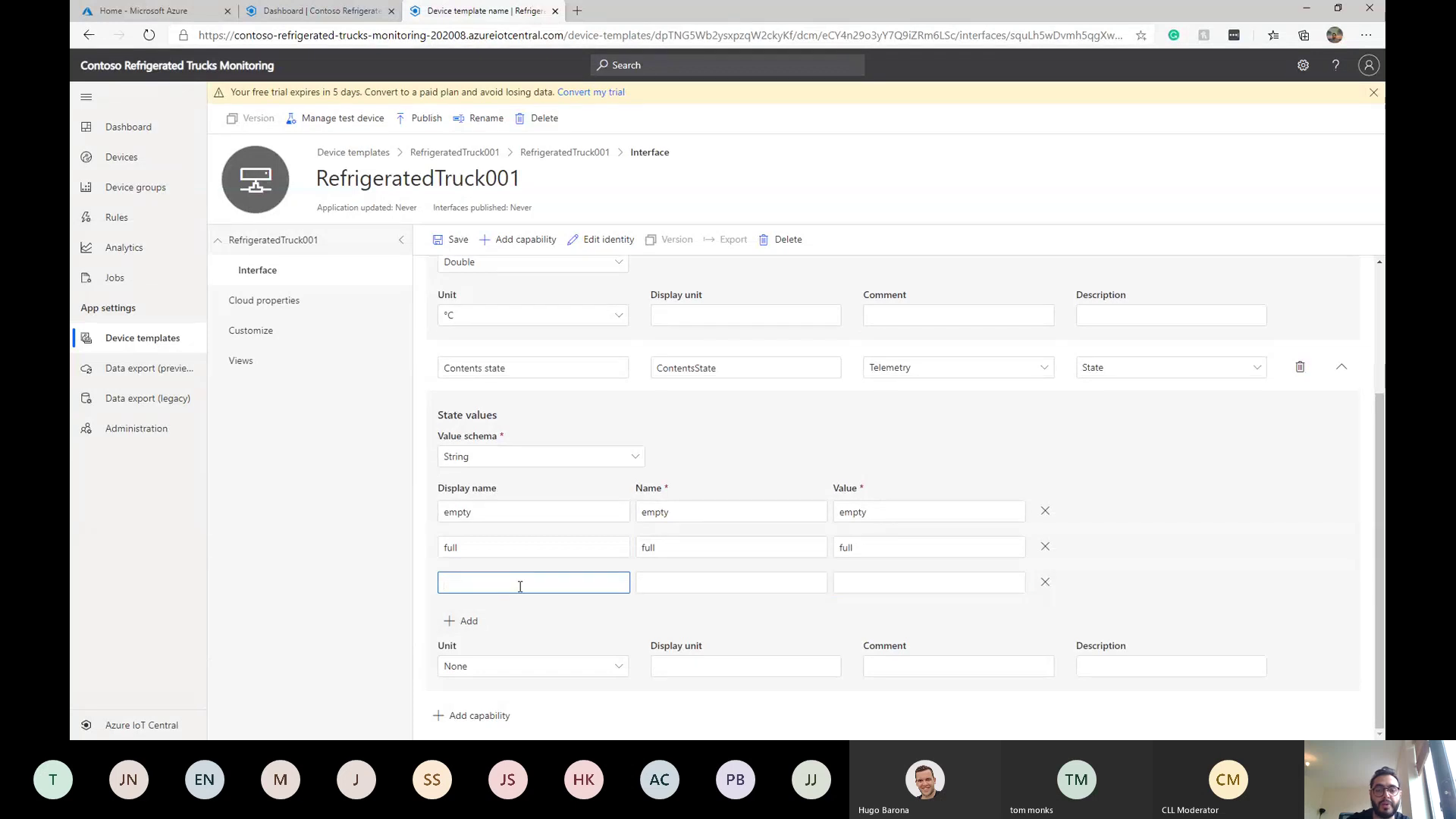
{"action": "type", "text": "melting"}
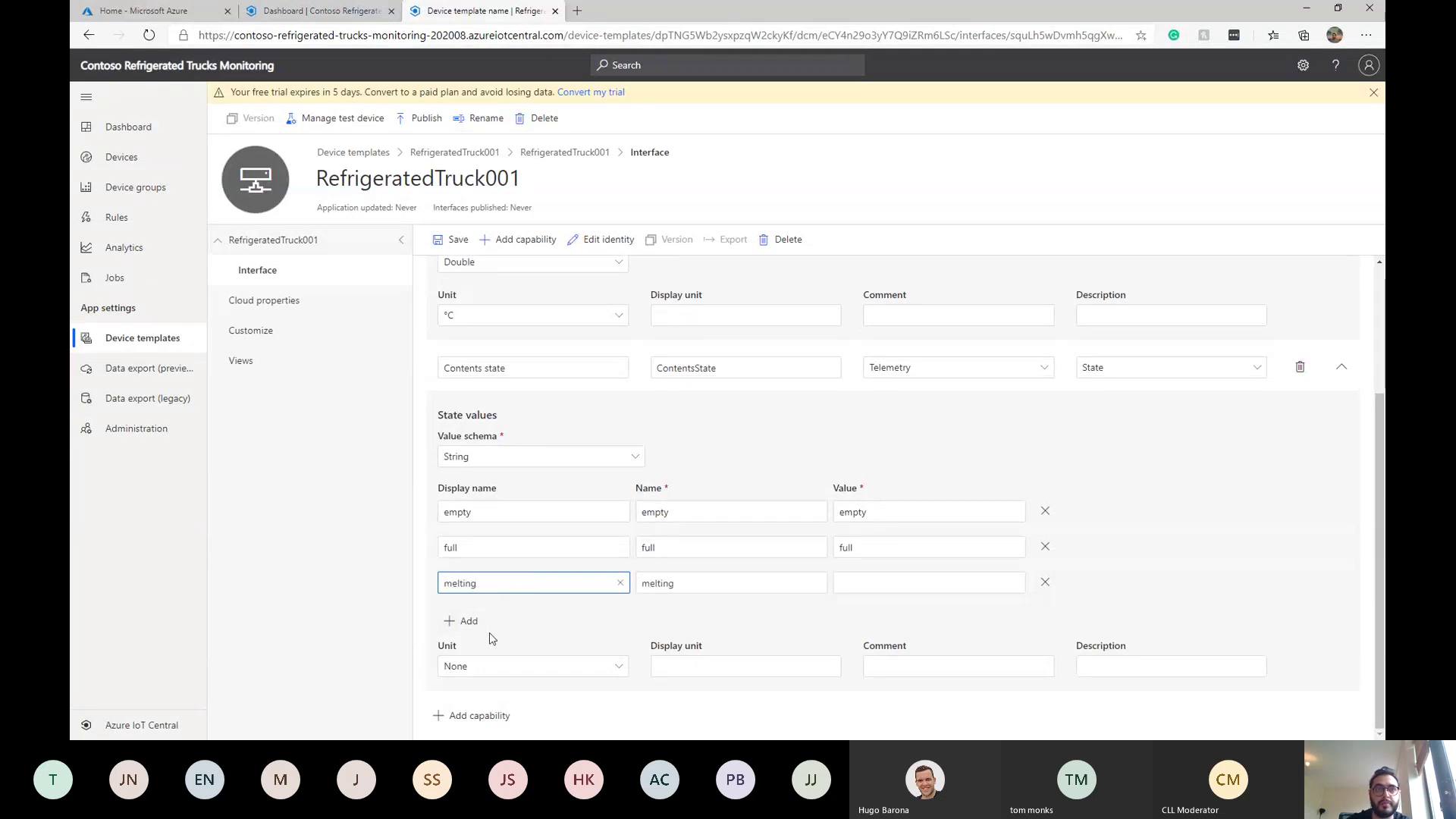
{"action": "key", "text": "Tab"}
{"action": "left_click", "coordinate": [880, 579]}
{"action": "type", "text": "melting"}
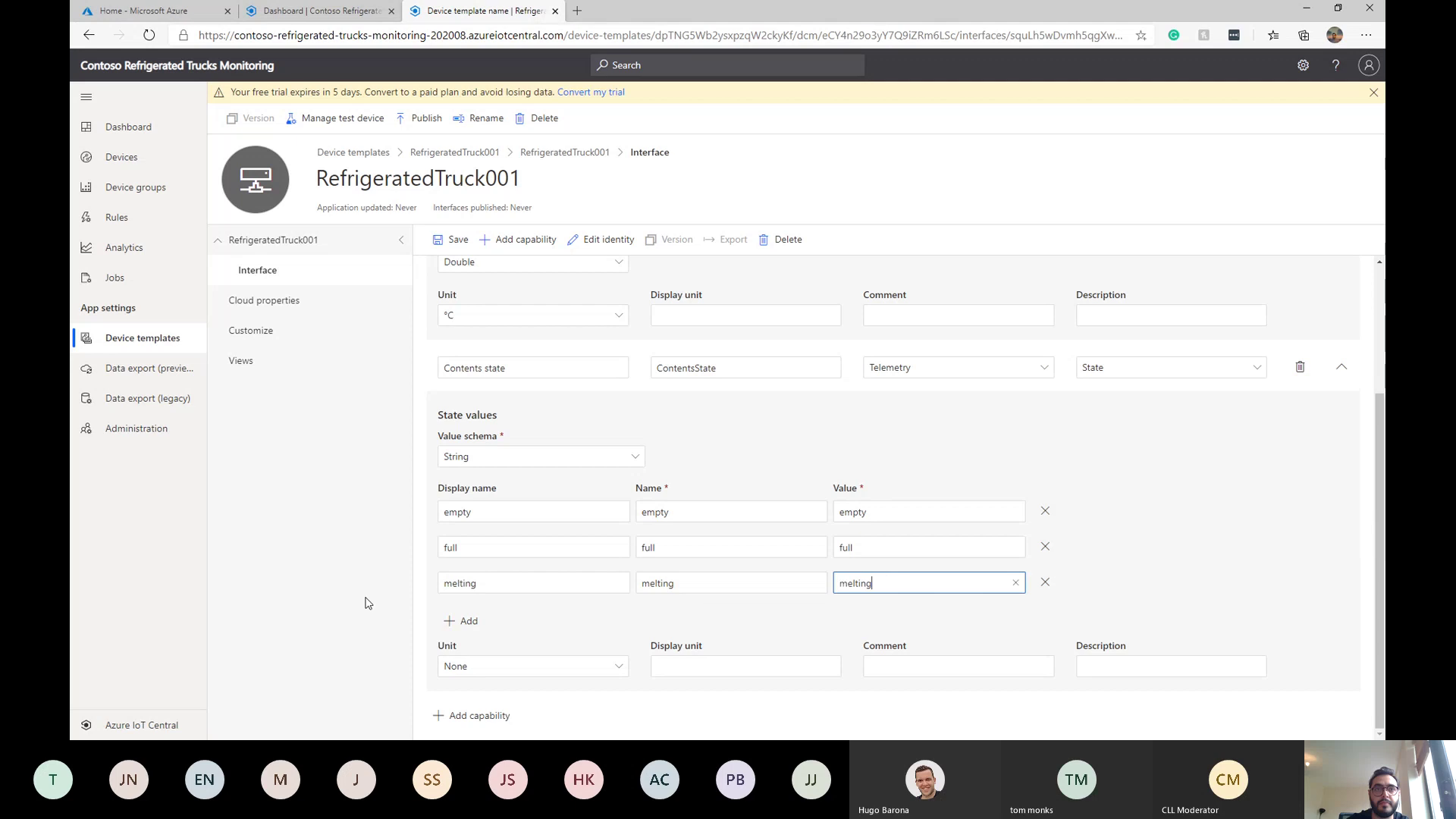
Step: Add a telemetry capability with the display name "Cooling system state", semantic type State and value schema String
{"action": "left_click", "coordinate": [367, 598]}
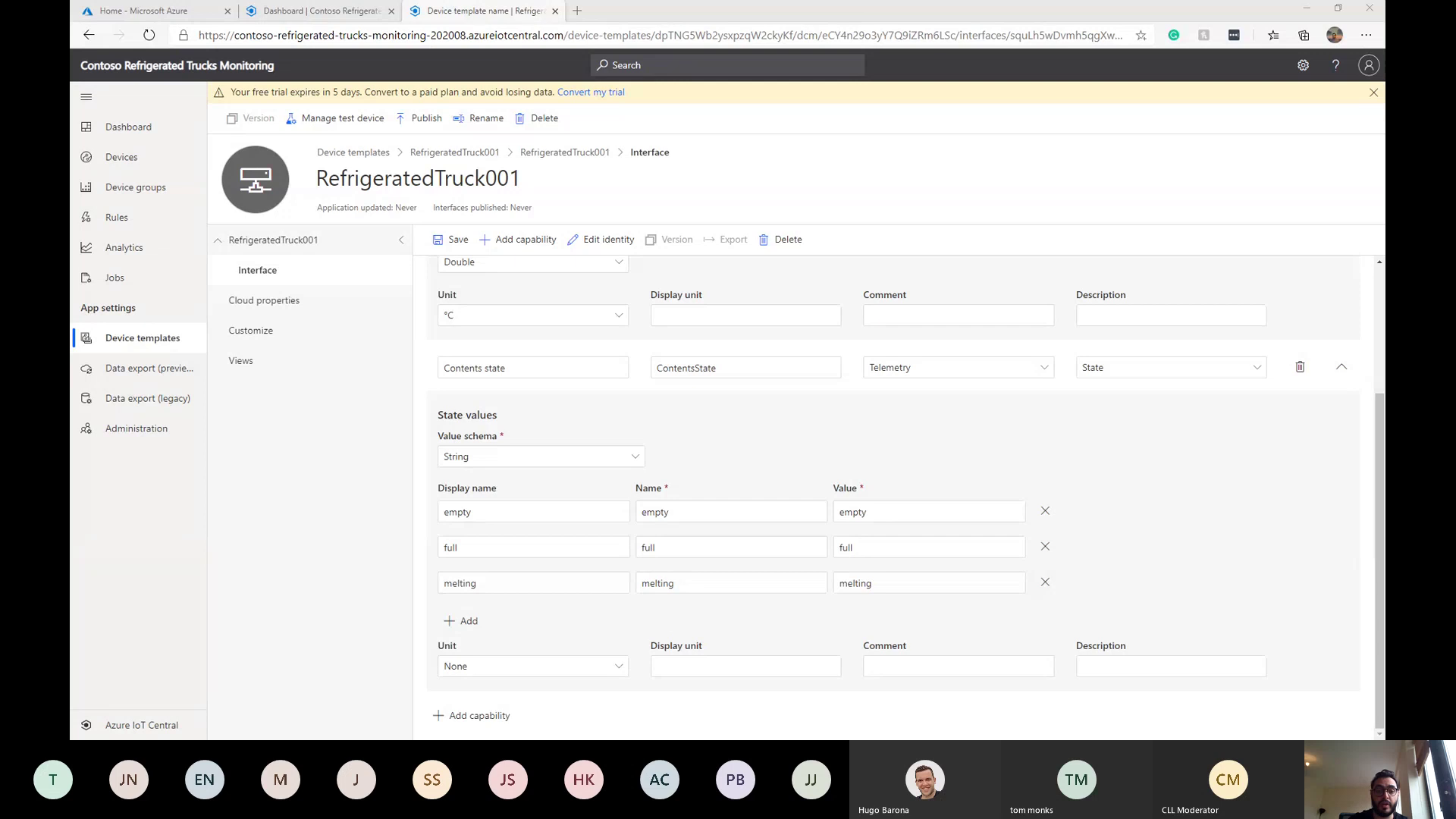
{"action": "left_click", "coordinate": [455, 715]}
{"action": "left_click", "coordinate": [532, 549]}
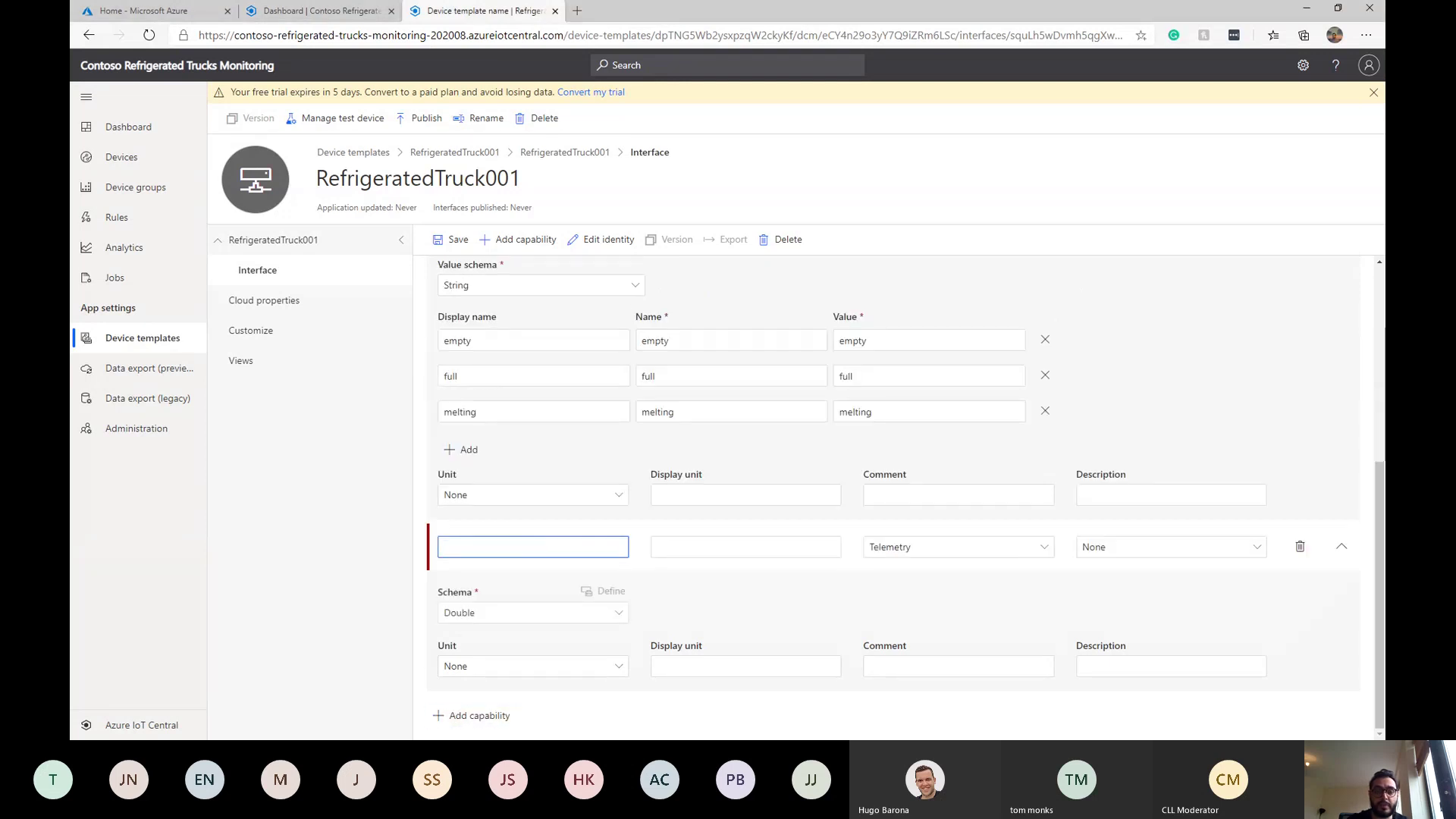
{"action": "key", "text": "alt+Tab"}
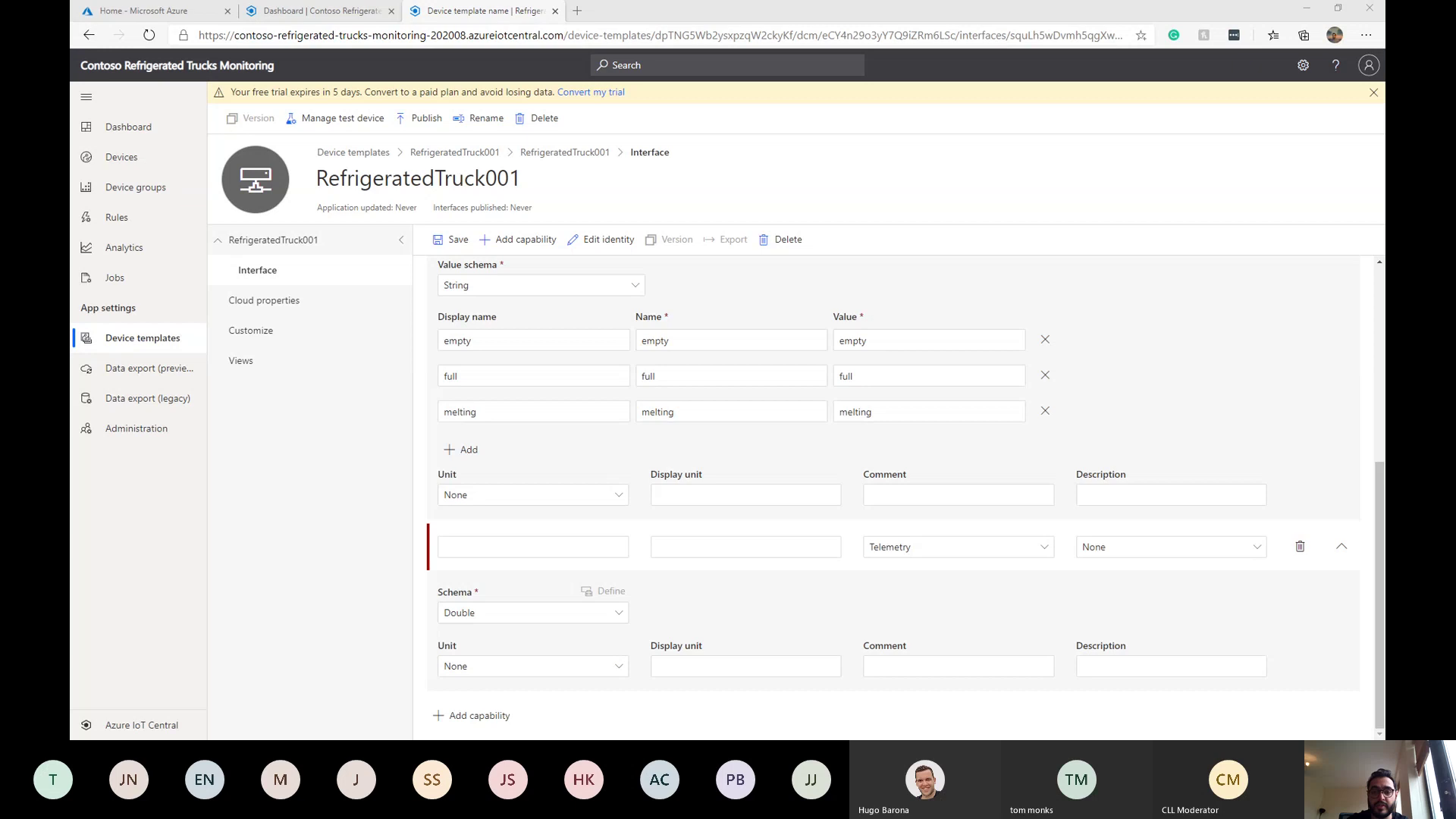
{"action": "left_click", "coordinate": [516, 547]}
{"action": "type", "text": "Cooling system state"}
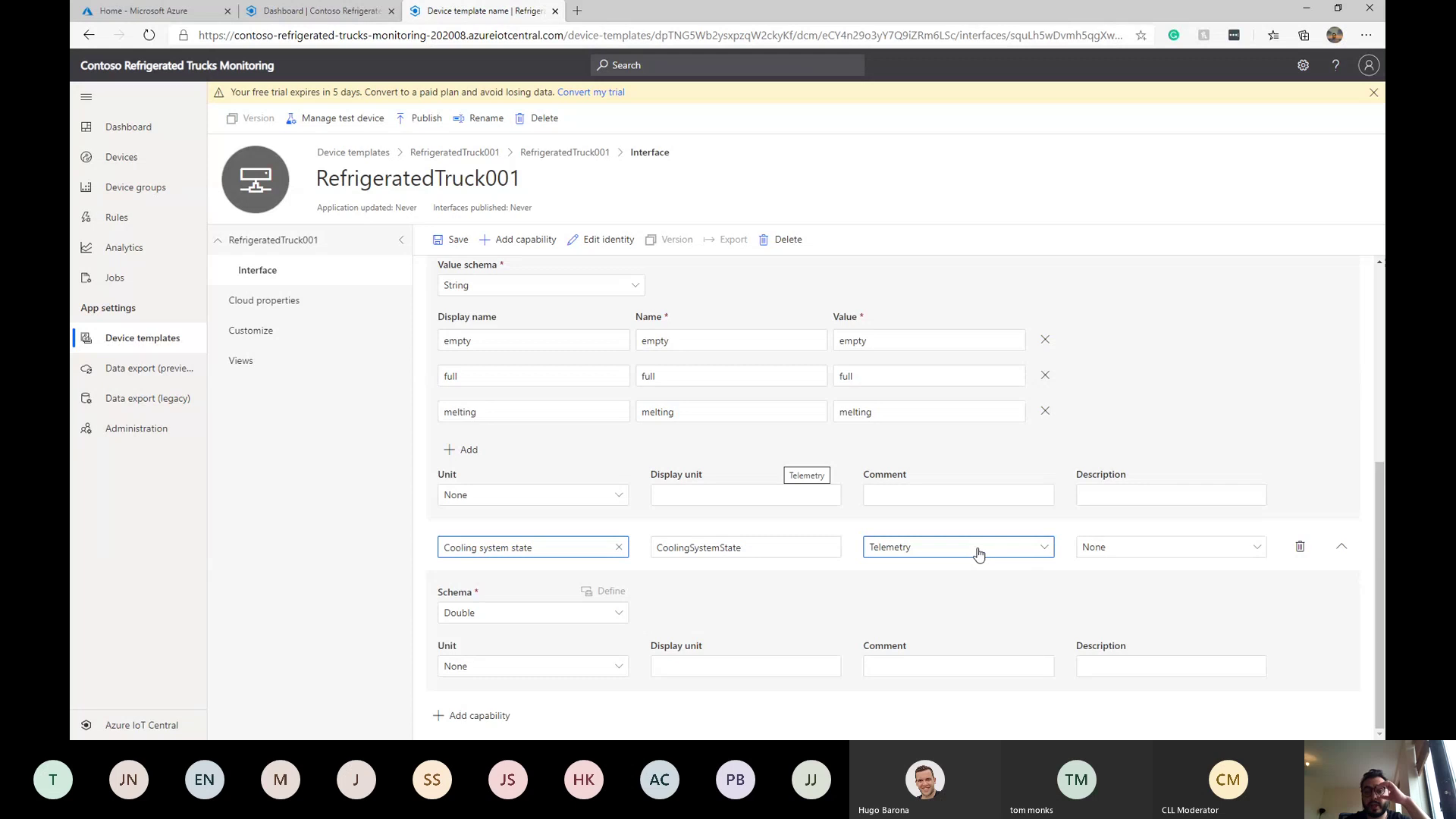
{"action": "left_click", "coordinate": [1139, 546]}
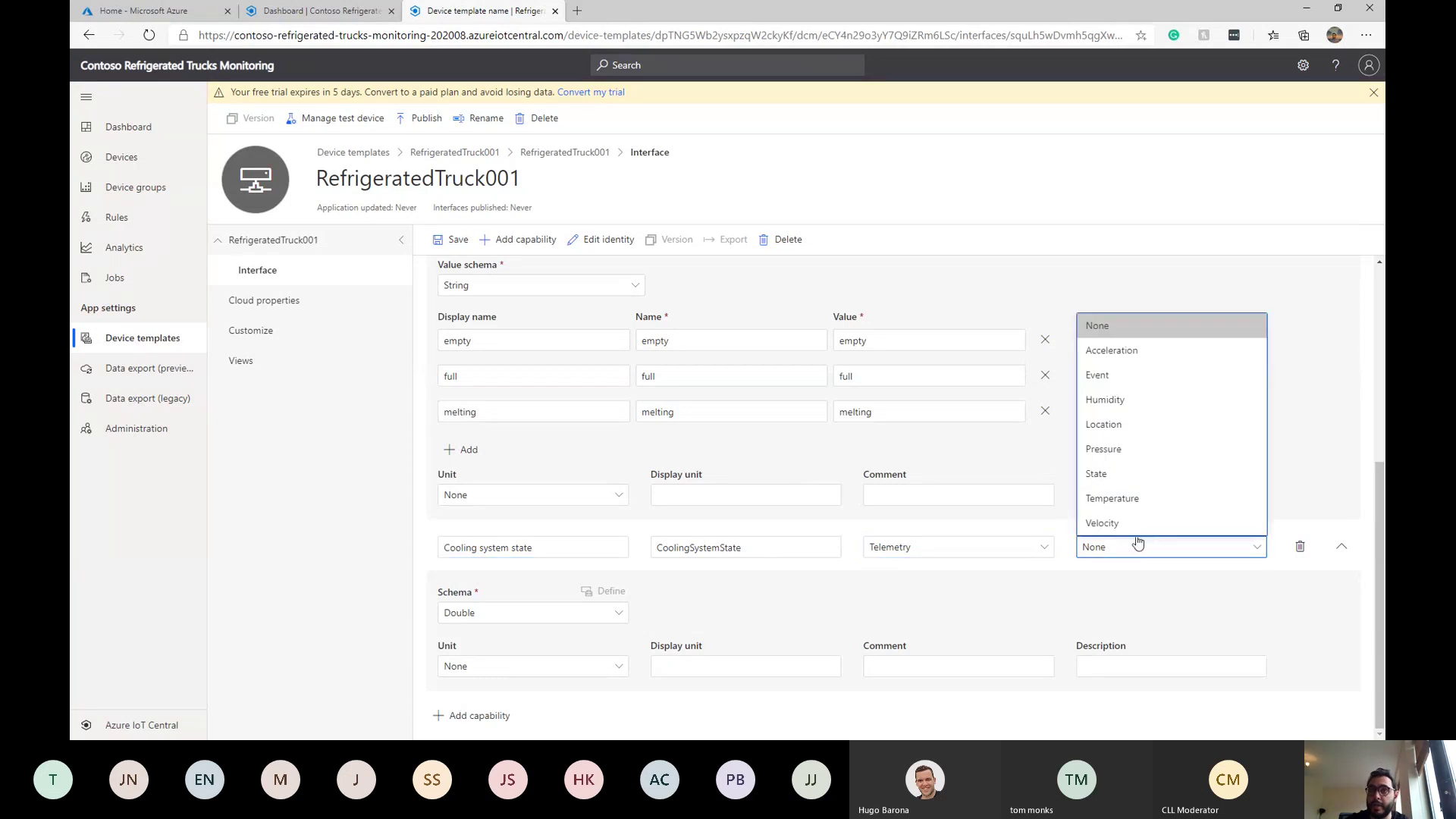
{"action": "left_click", "coordinate": [1130, 480]}
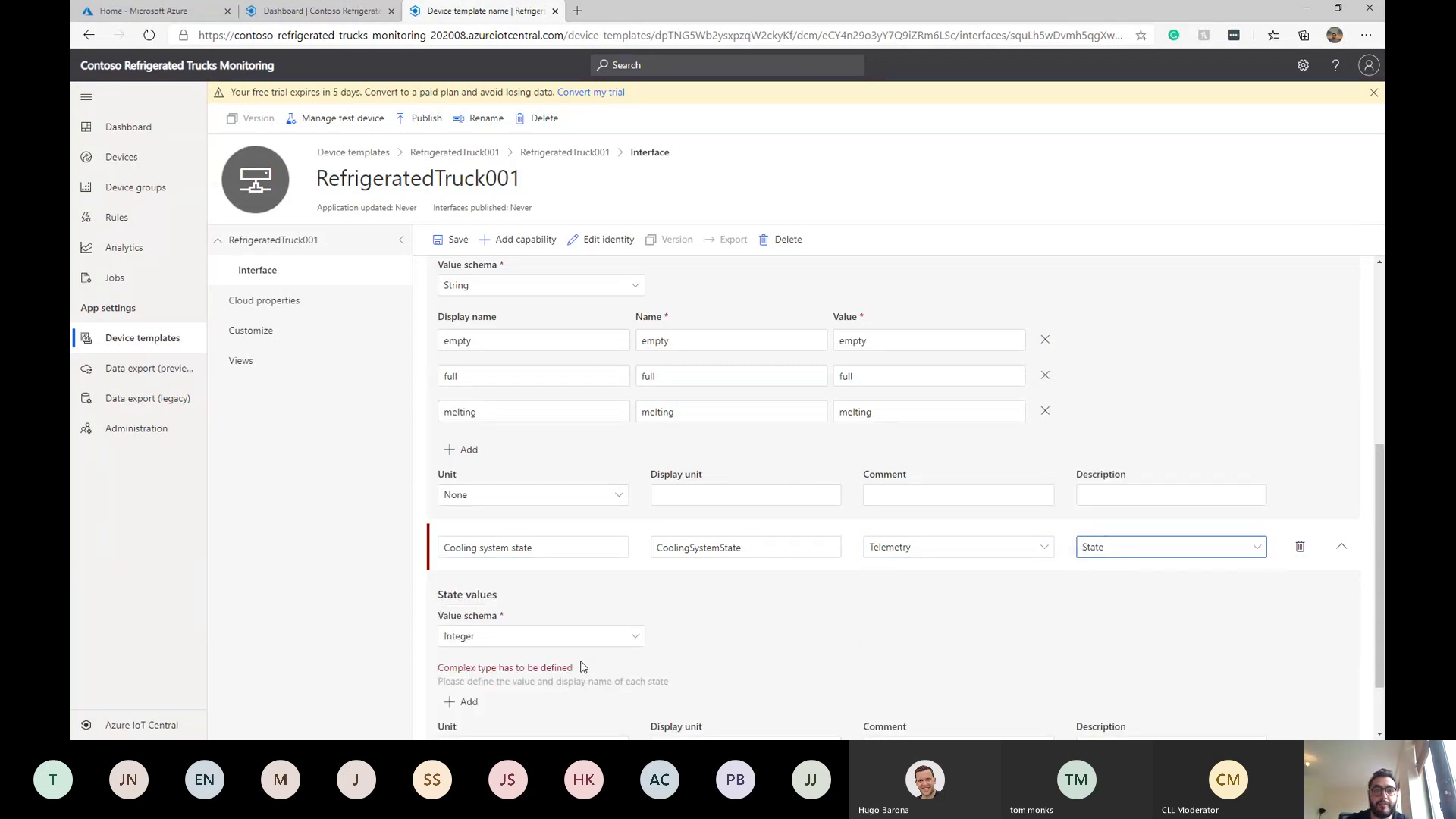
{"action": "left_click", "coordinate": [575, 636]}
{"action": "left_click", "coordinate": [535, 682]}
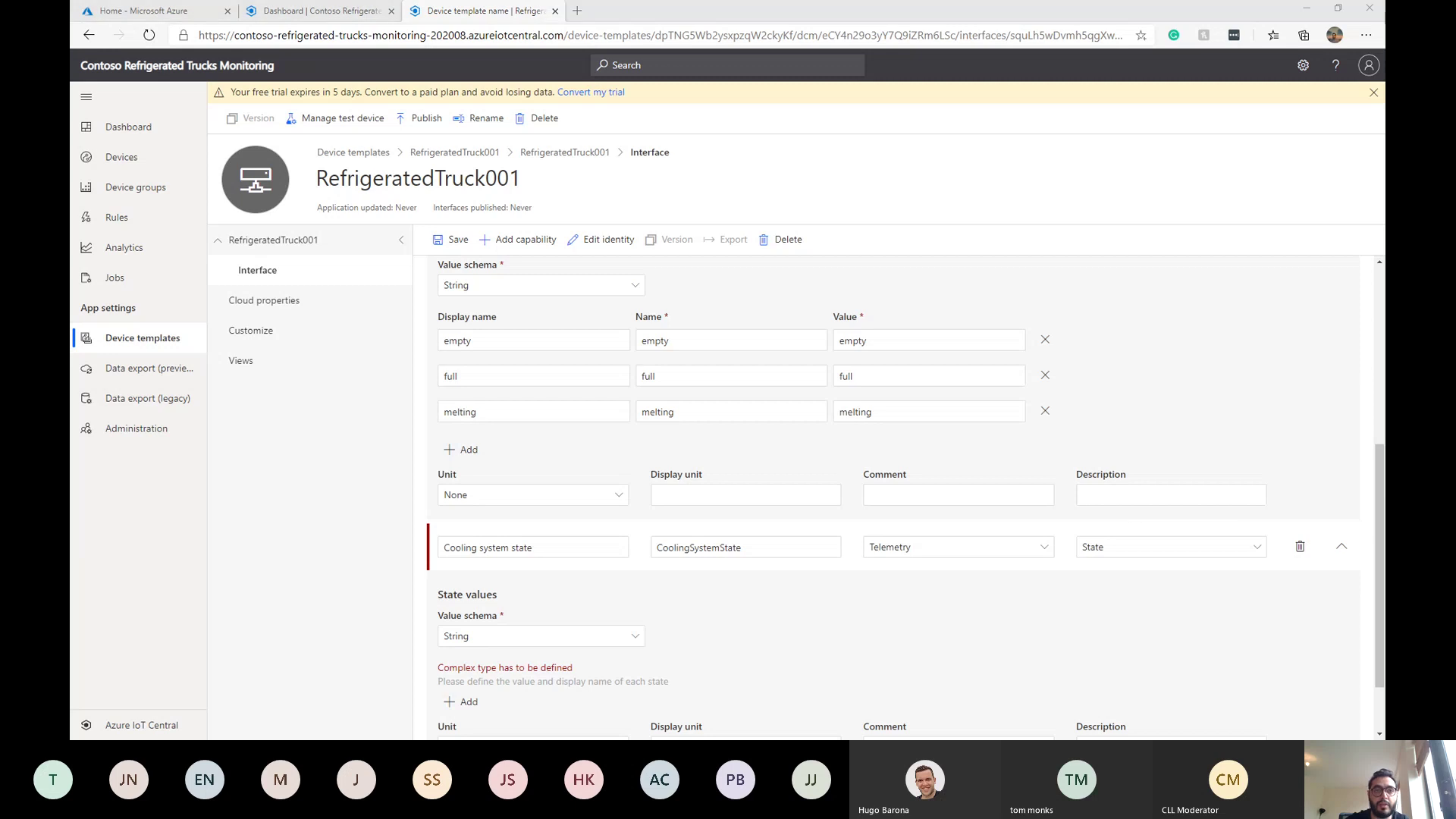
Step: Add a first state value to Cooling system state with display name, name and value "on"
{"action": "left_click", "coordinate": [465, 702]}
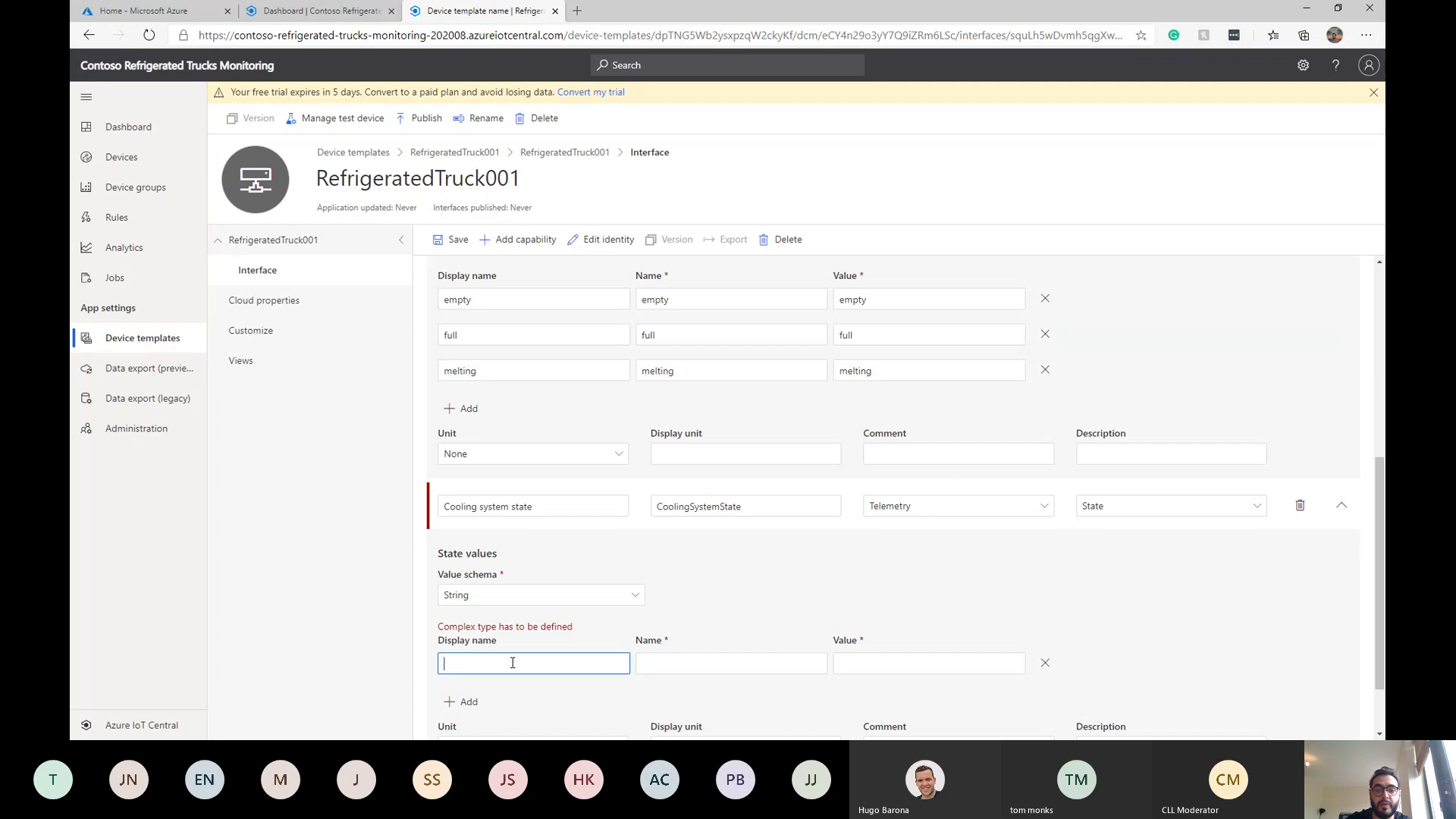
{"action": "type", "text": "on"}
{"action": "key", "text": "Tab"}
{"action": "key", "text": "Tab"}
{"action": "type", "text": "on"}
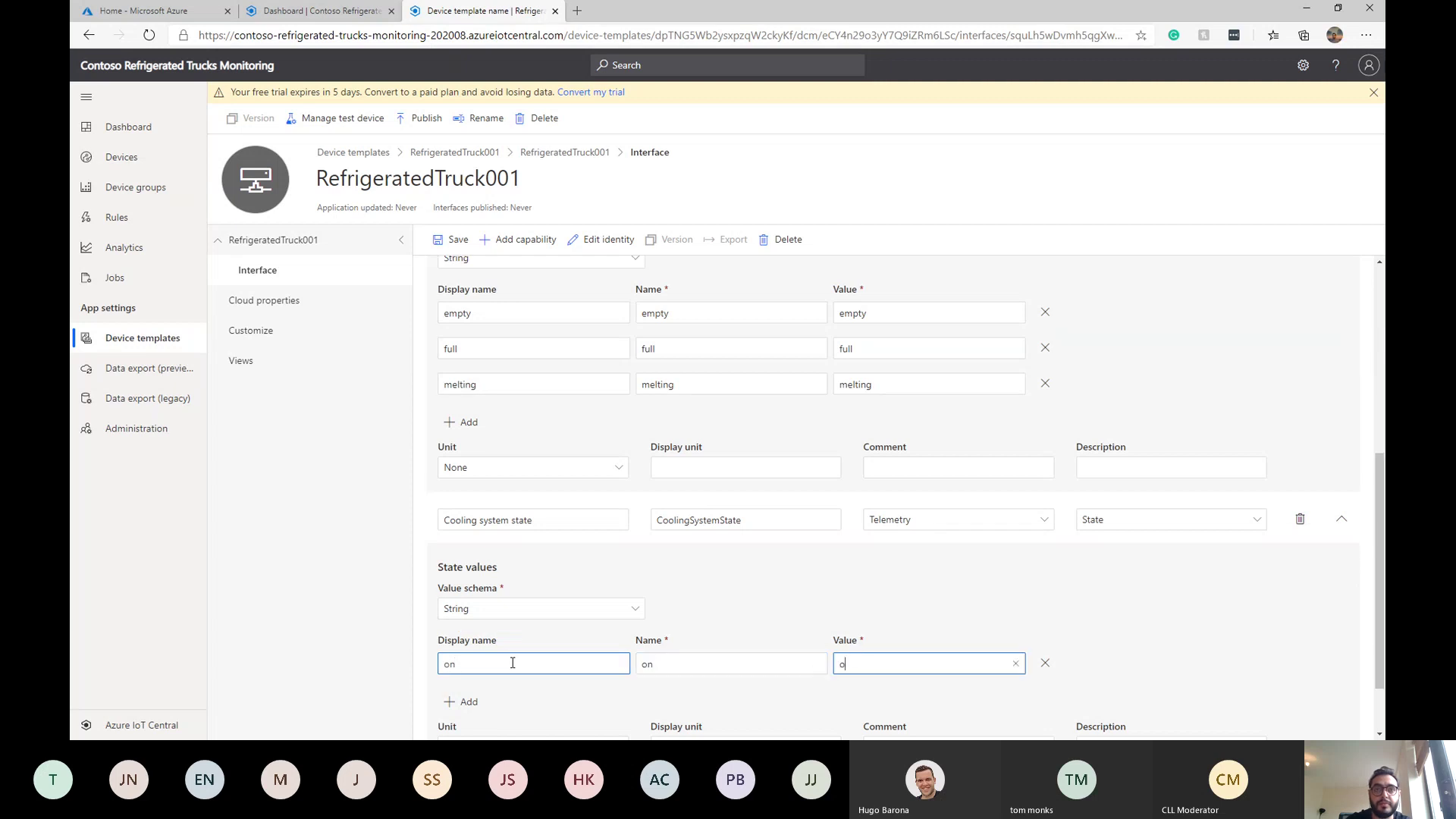
Step: Add a second state value to Cooling system state with display name, name and value "off"
{"action": "left_click", "coordinate": [469, 701]}
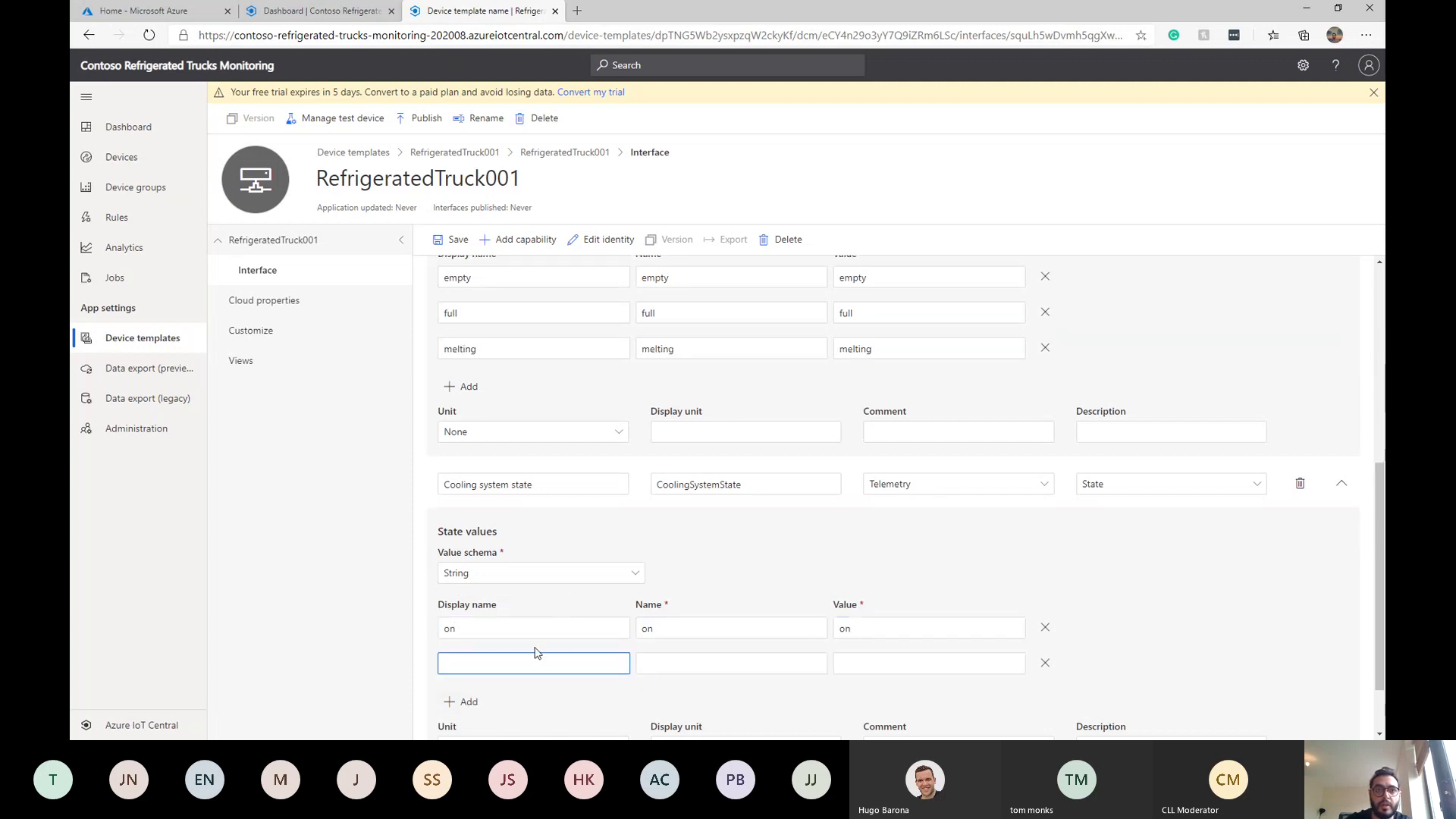
{"action": "type", "text": "off"}
{"action": "key", "text": "Tab"}
{"action": "key", "text": "Tab"}
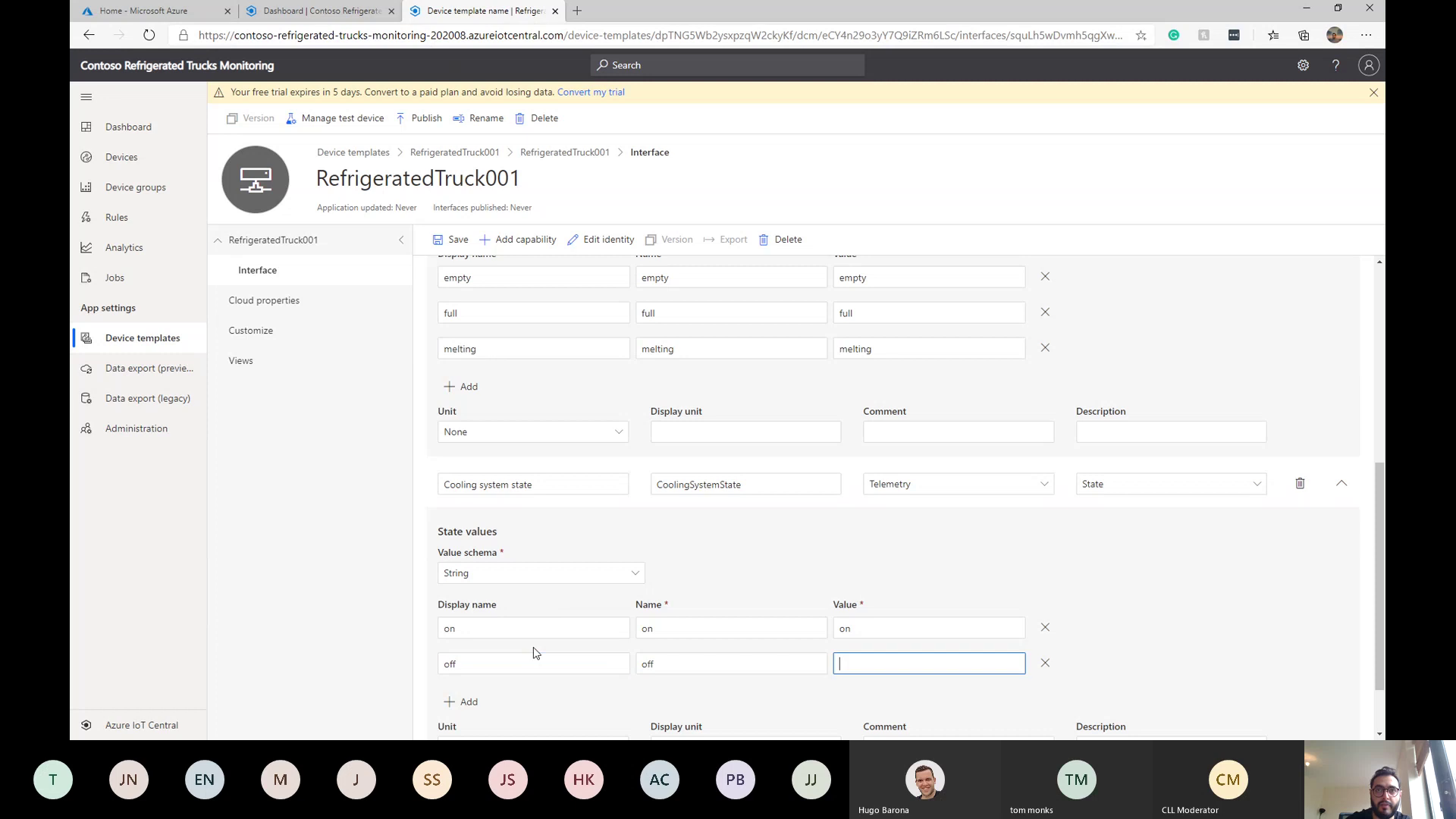
{"action": "type", "text": "off"}
Step: Add a third state value to Cooling system state with display name, name and value "failed"
{"action": "left_click", "coordinate": [466, 702]}
{"action": "type", "text": "failed"}
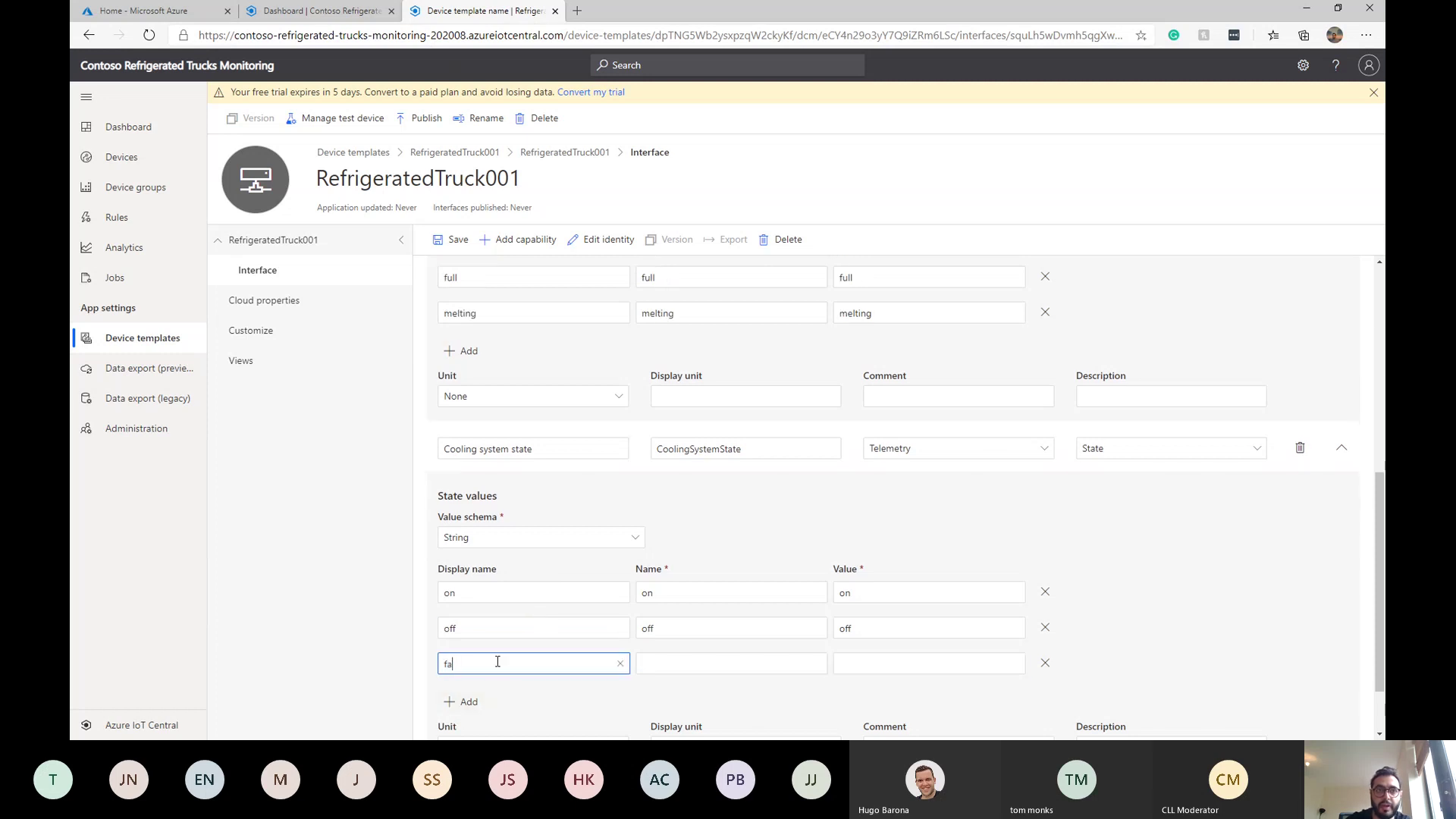
{"action": "key", "text": "Tab"}
{"action": "key", "text": "Tab"}
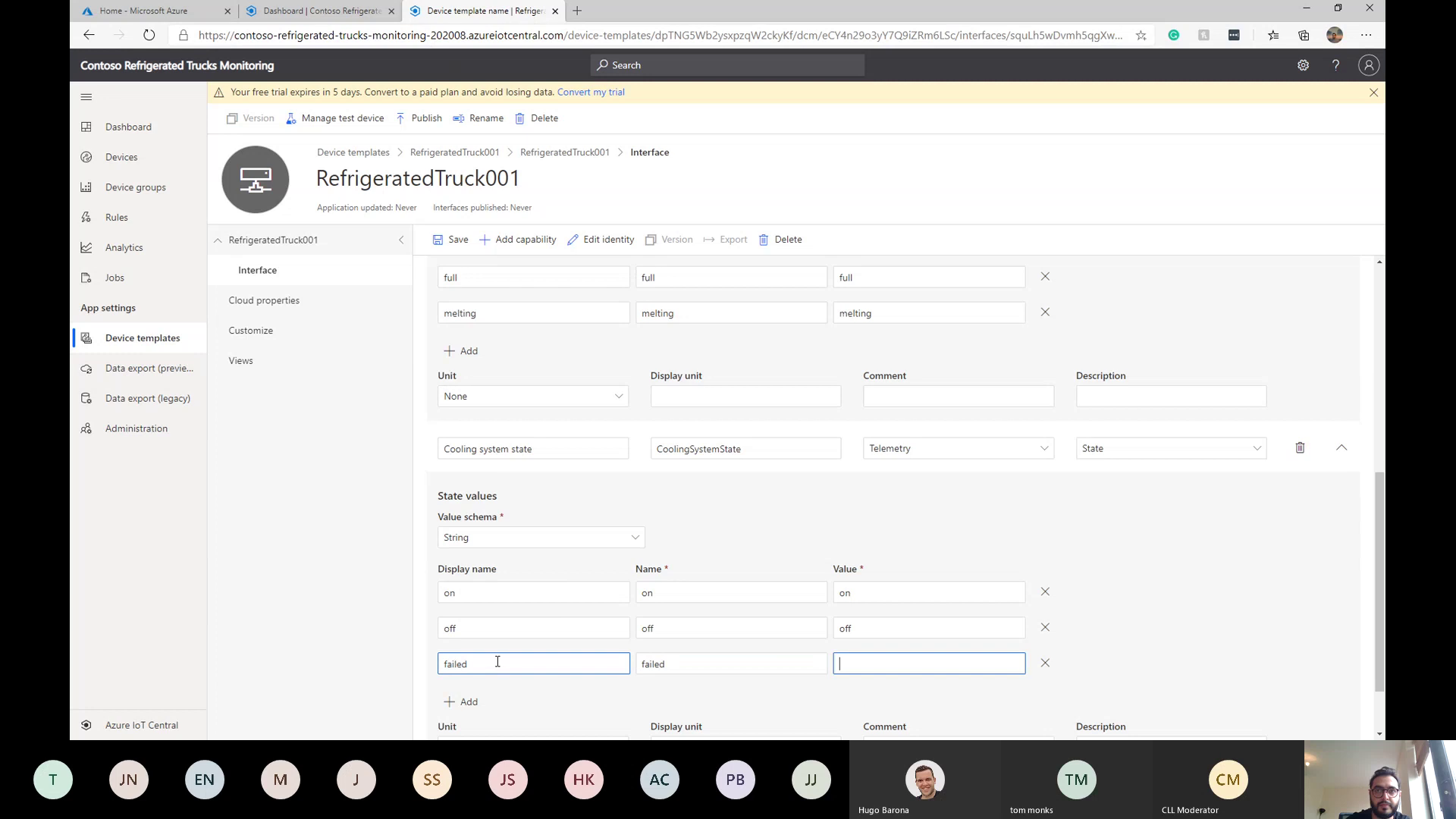
{"action": "type", "text": "failed"}
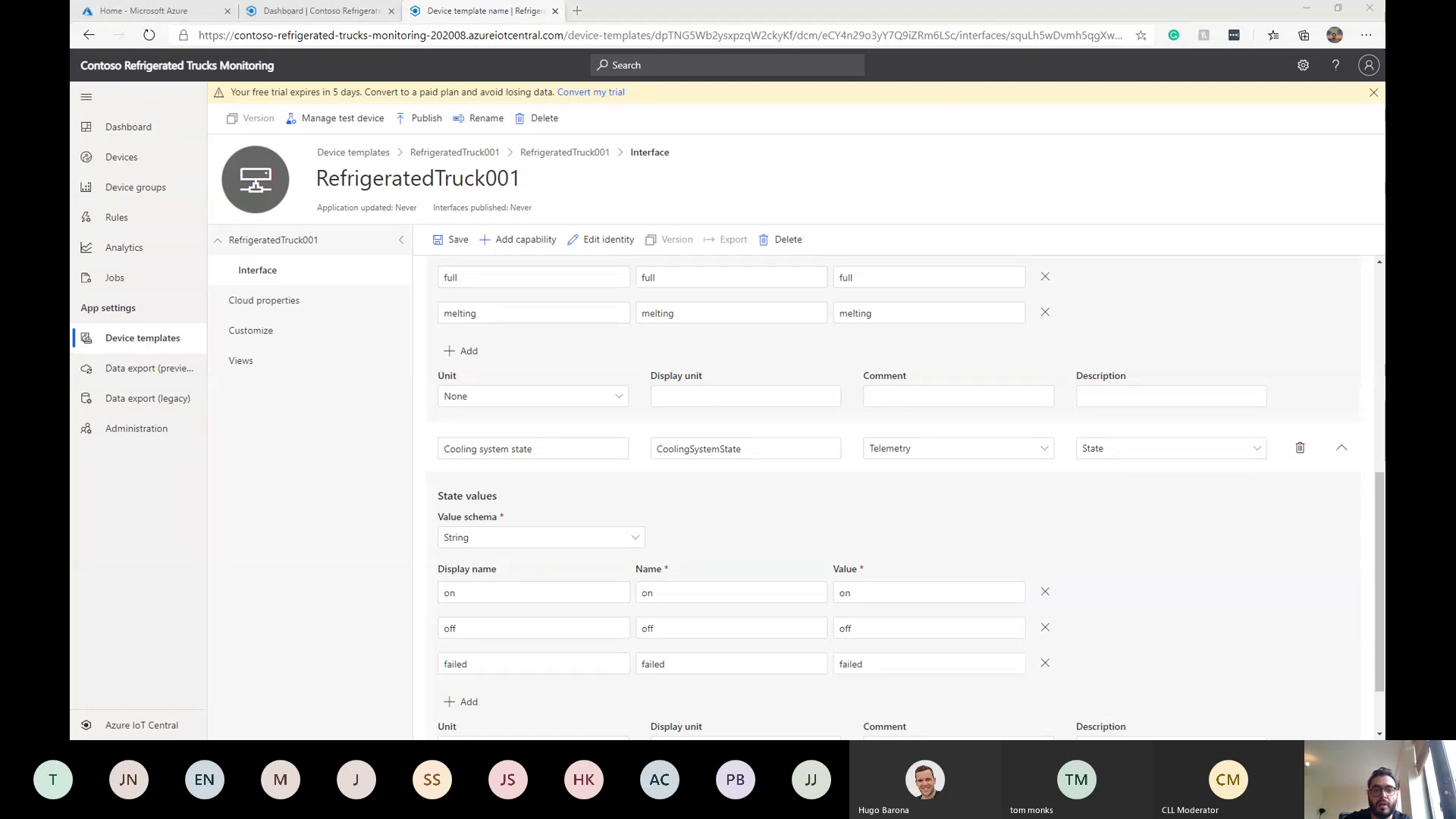
{"action": "left_click", "coordinate": [1179, 592]}
Step: Add a telemetry capability with the display name "Truck state", semantic type State and value schema String
{"action": "scroll", "coordinate": [1179, 591], "scroll_direction": "down", "scroll_amount": 1}
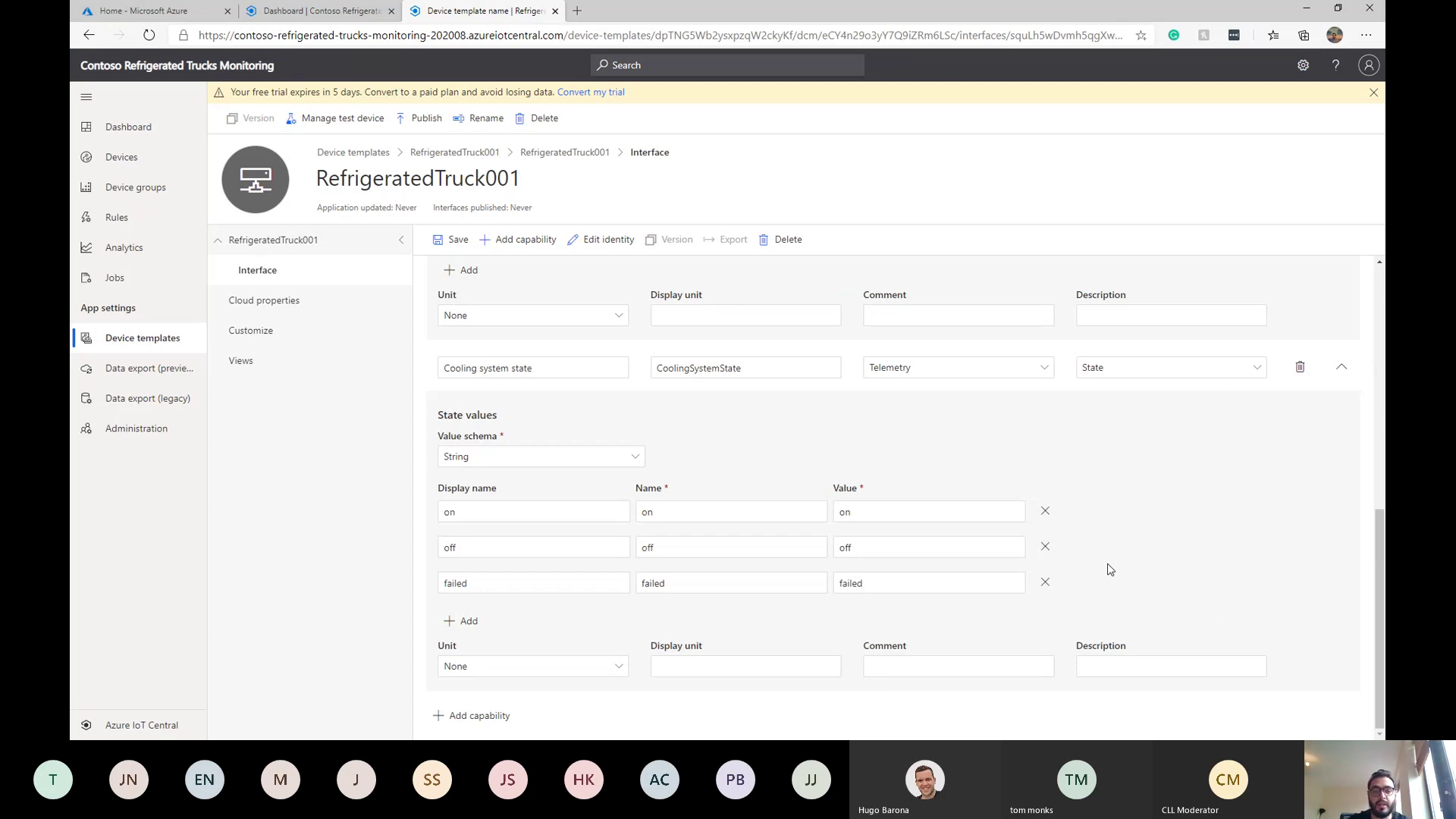
{"action": "left_click", "coordinate": [472, 717]}
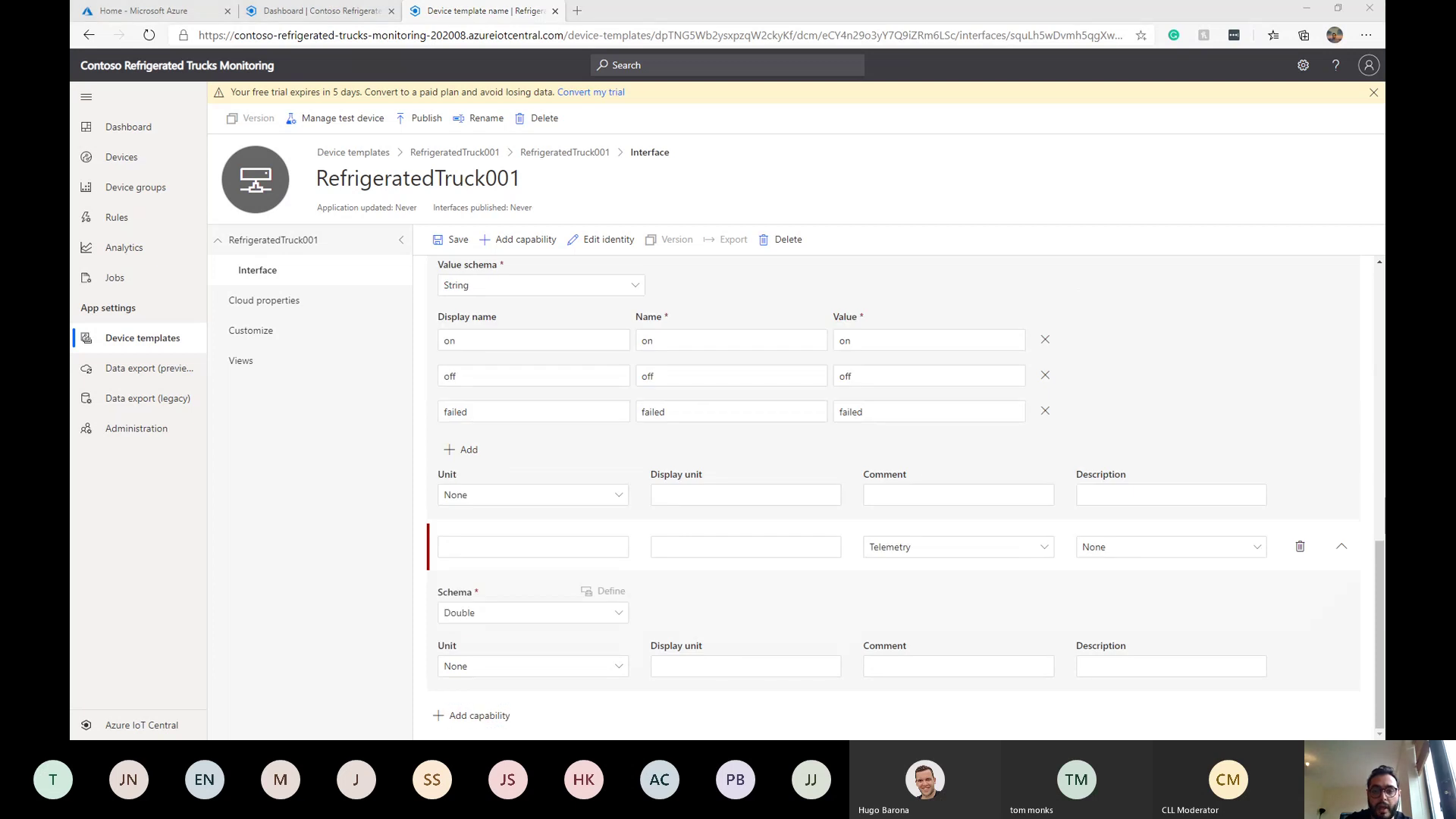
{"action": "left_click", "coordinate": [515, 547]}
{"action": "type", "text": "Truck state"}
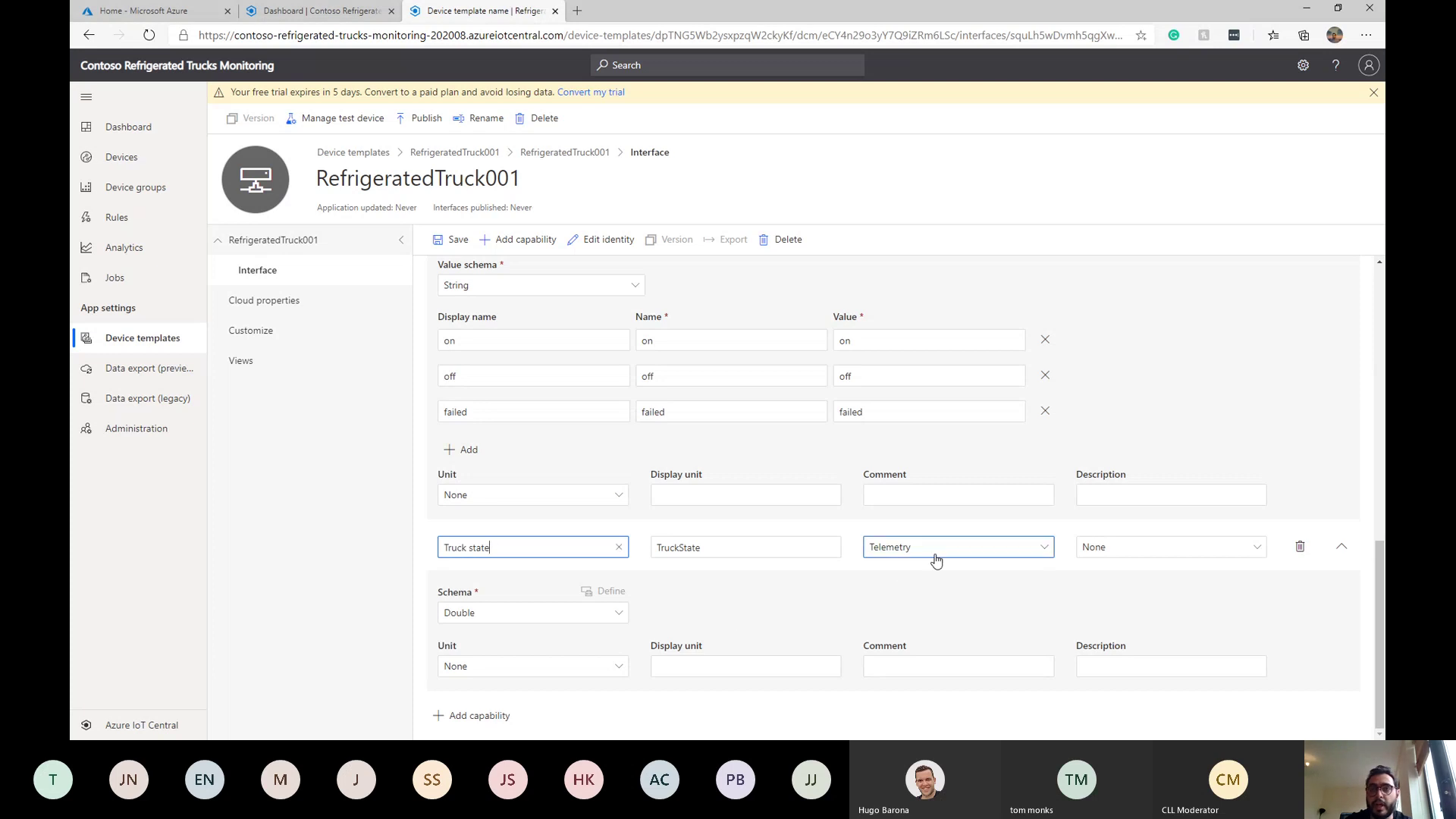
{"action": "left_click", "coordinate": [1104, 557]}
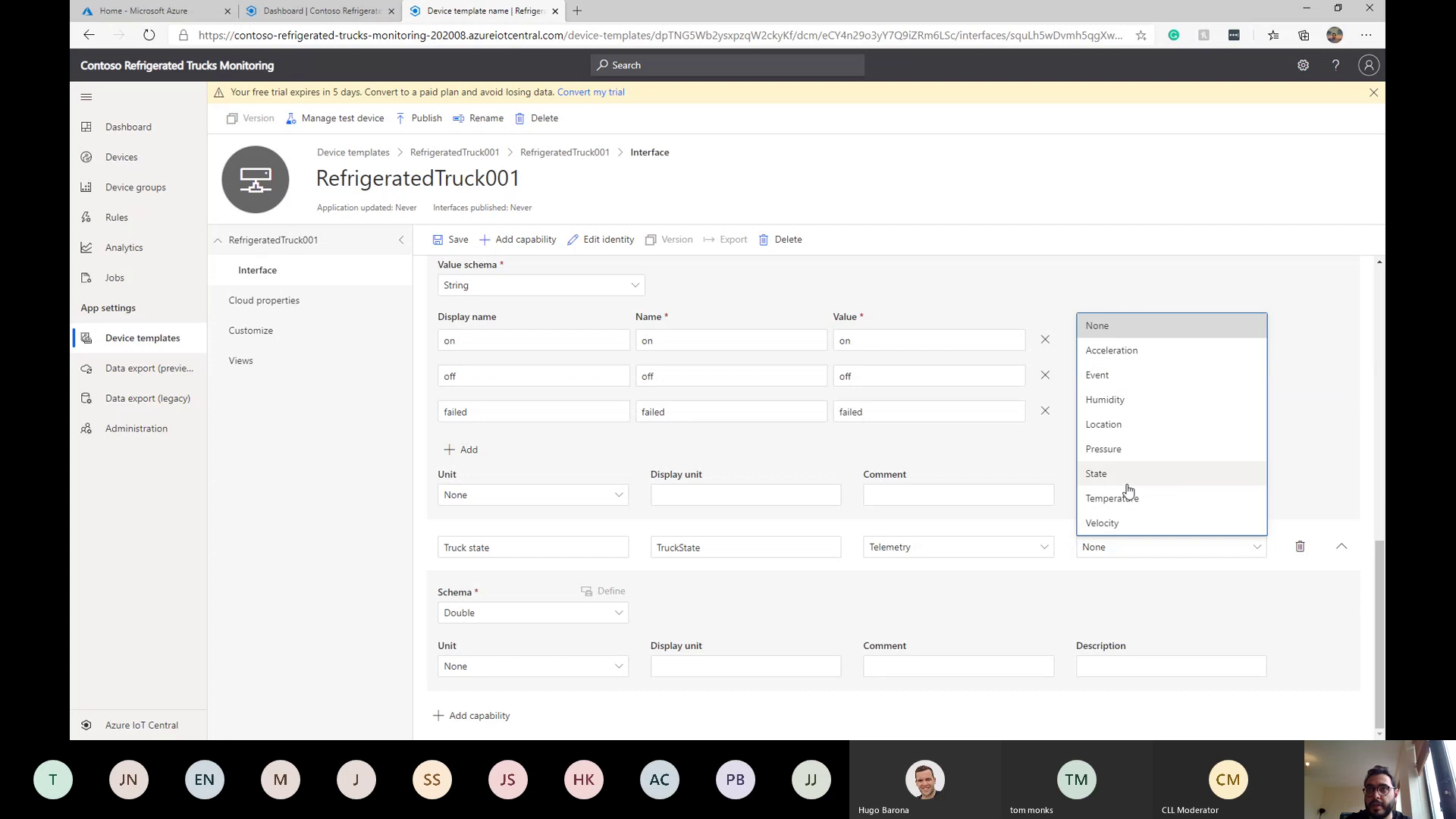
{"action": "left_click", "coordinate": [1109, 556]}
{"action": "left_click", "coordinate": [1117, 551]}
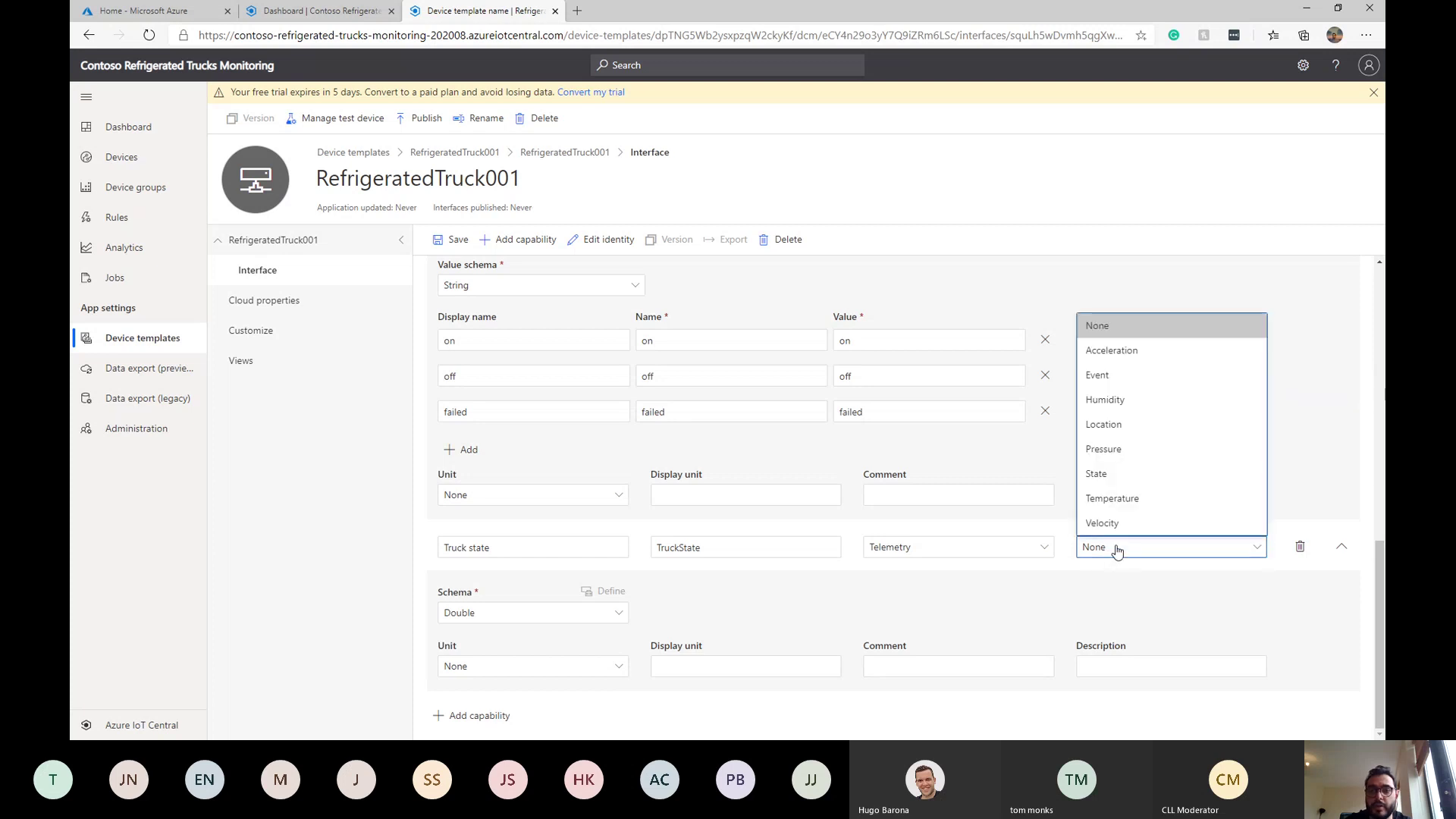
{"action": "left_click", "coordinate": [1109, 473]}
{"action": "left_click", "coordinate": [492, 635]}
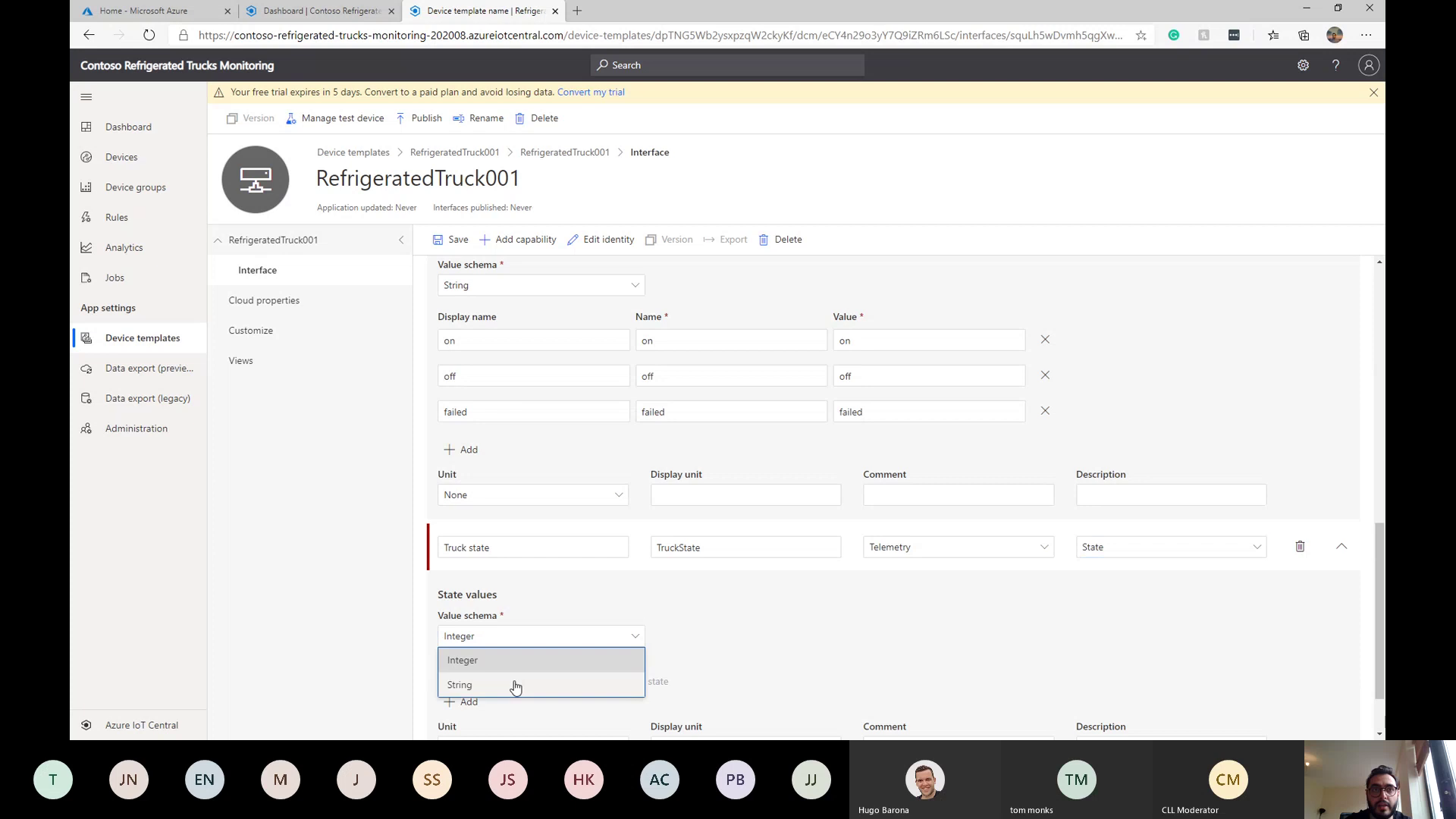
{"action": "left_click", "coordinate": [514, 686]}
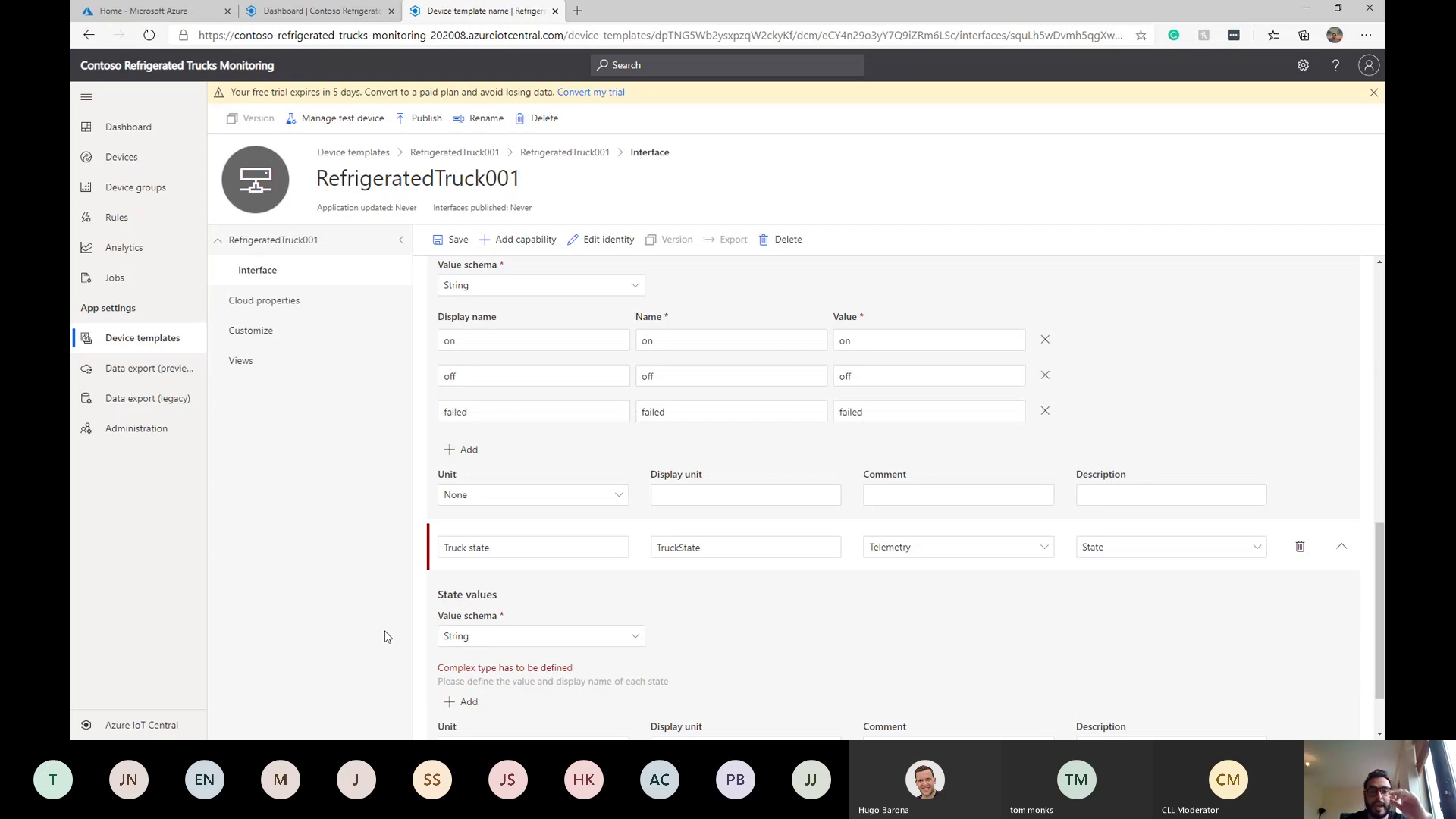
Step: Add a first state value to Truck state with display name, name and value "ready"
{"action": "left_click", "coordinate": [458, 707]}
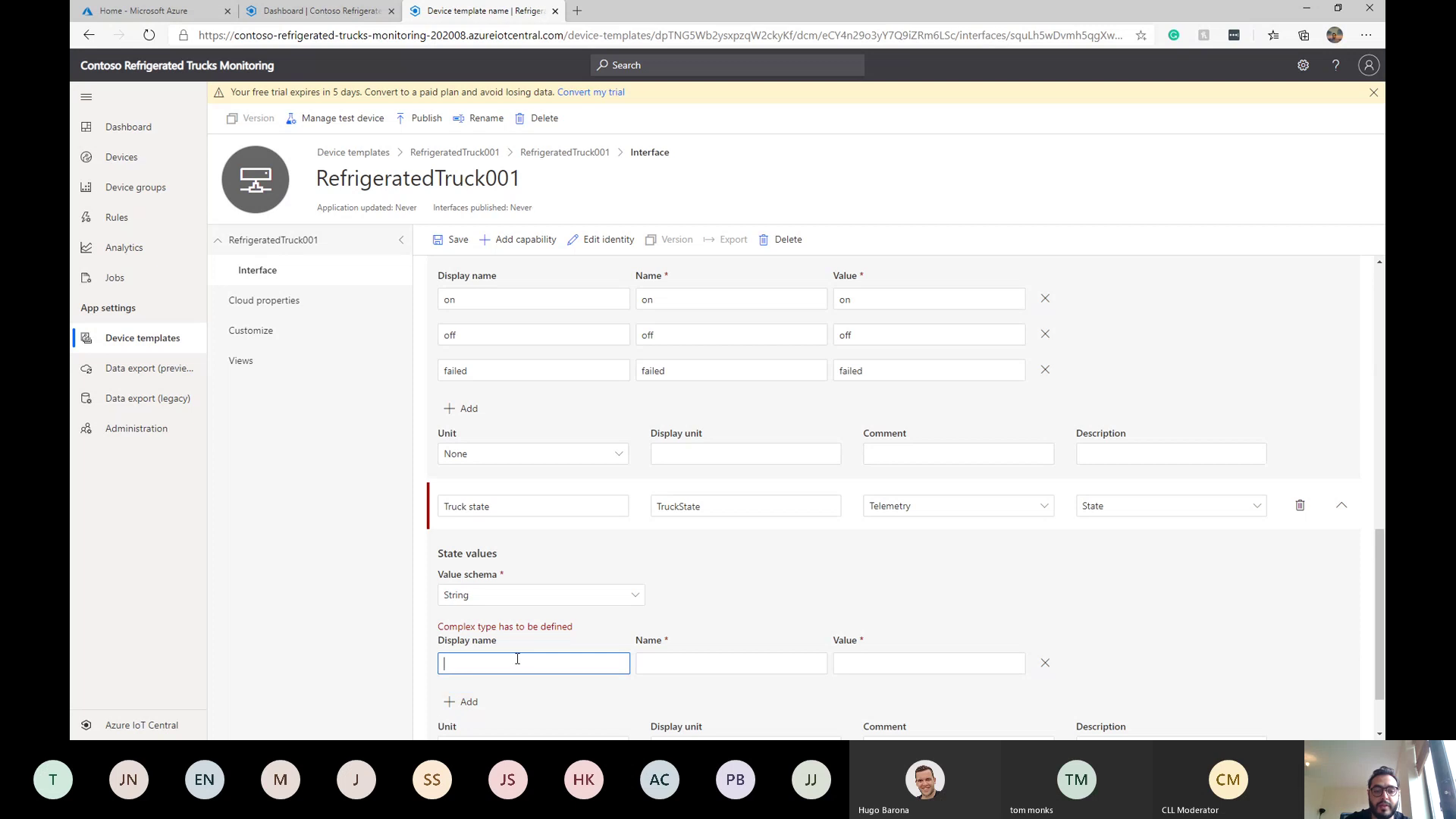
{"action": "type", "text": "ready"}
{"action": "key", "text": "Tab"}
{"action": "key", "text": "Tab"}
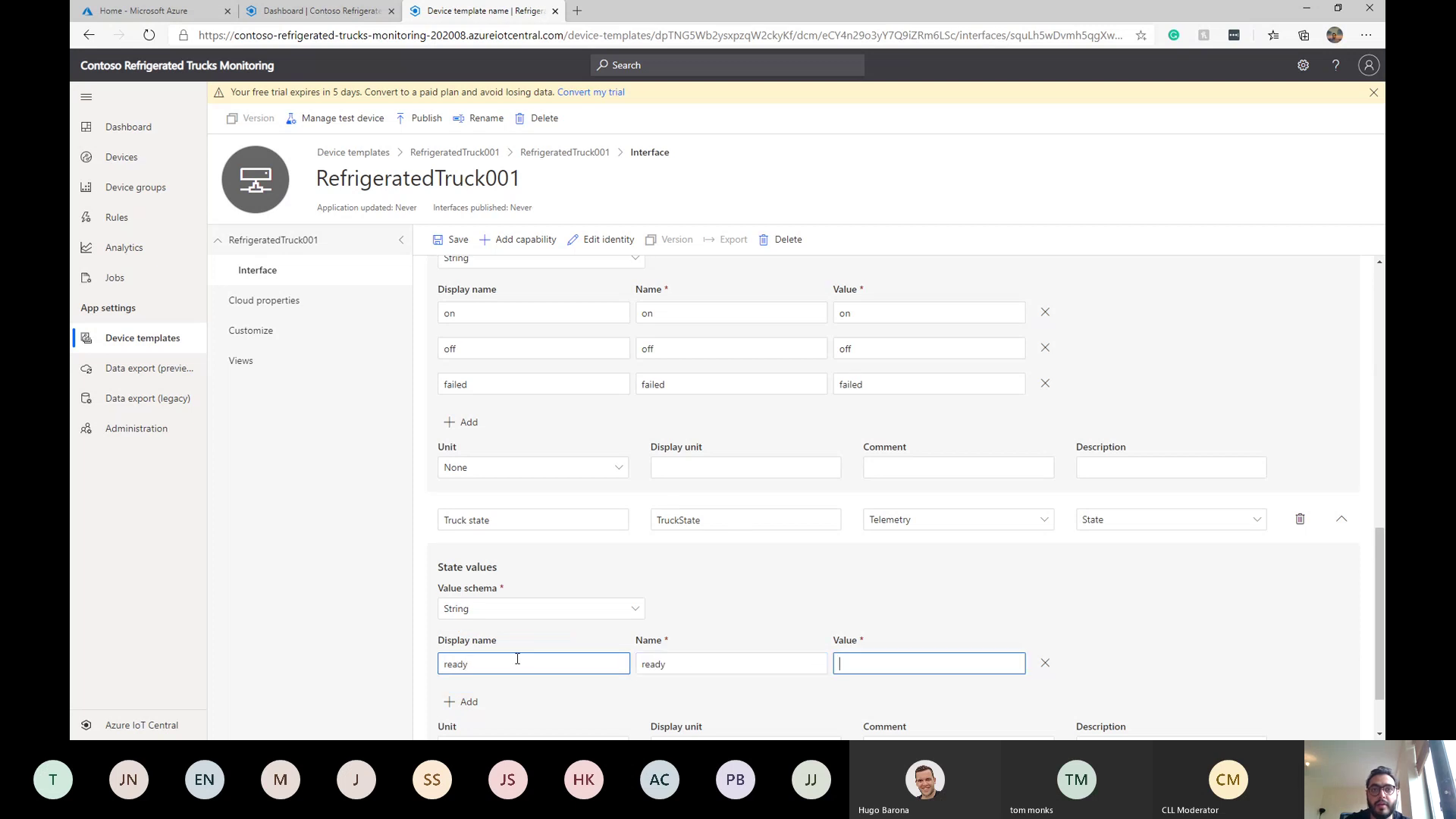
{"action": "type", "text": "ready"}
Step: Add a second state value to Truck state with display name, name and value "enroute"
{"action": "left_click", "coordinate": [464, 701]}
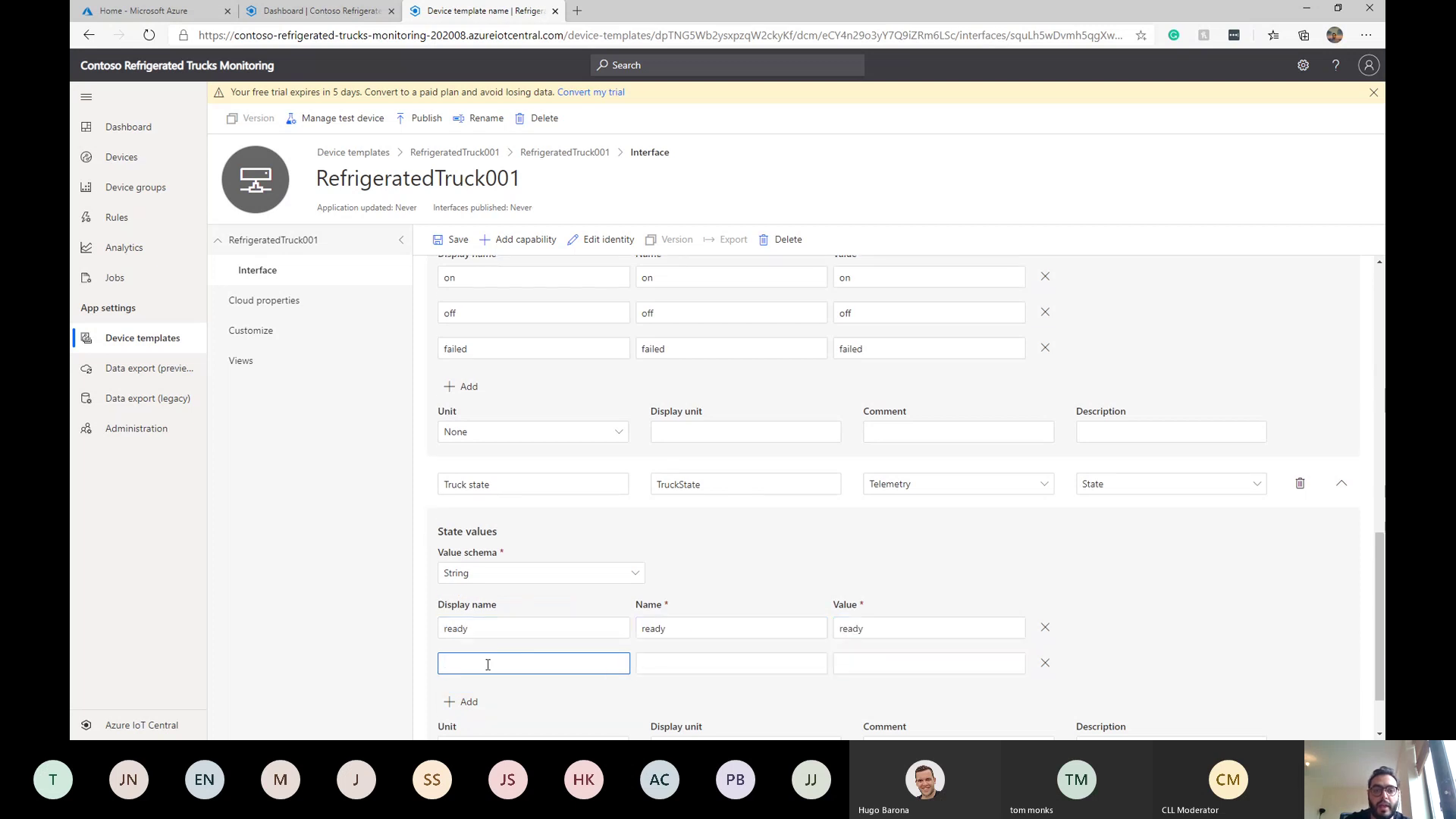
{"action": "type", "text": "d"}
{"action": "type", "text": "enroute"}
{"action": "key", "text": "Tab"}
{"action": "key", "text": "Tab"}
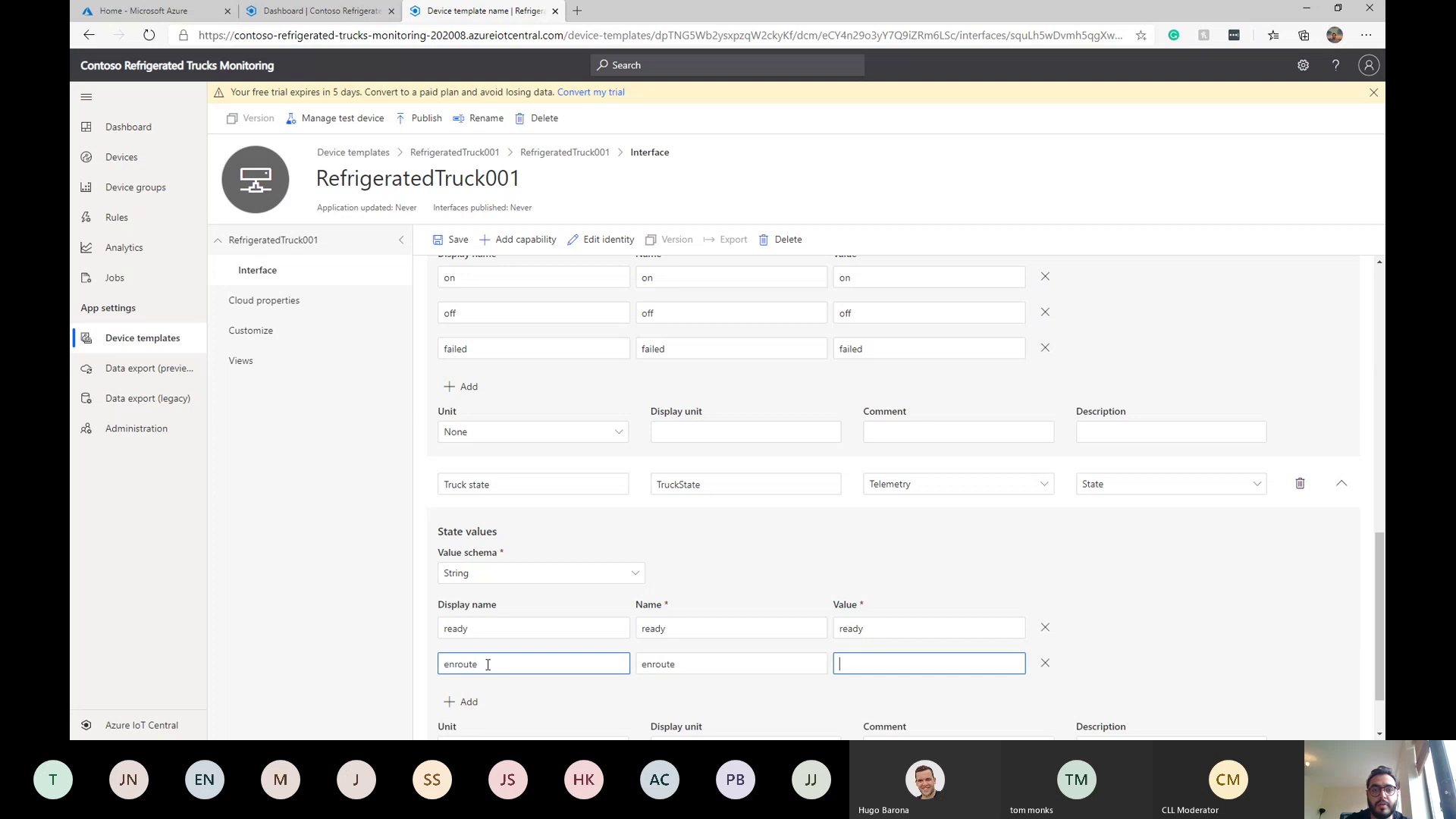
{"action": "type", "text": "enroute"}
Step: Add a third state value to Truck state with display name, name and value "delivering"
{"action": "left_click", "coordinate": [459, 702]}
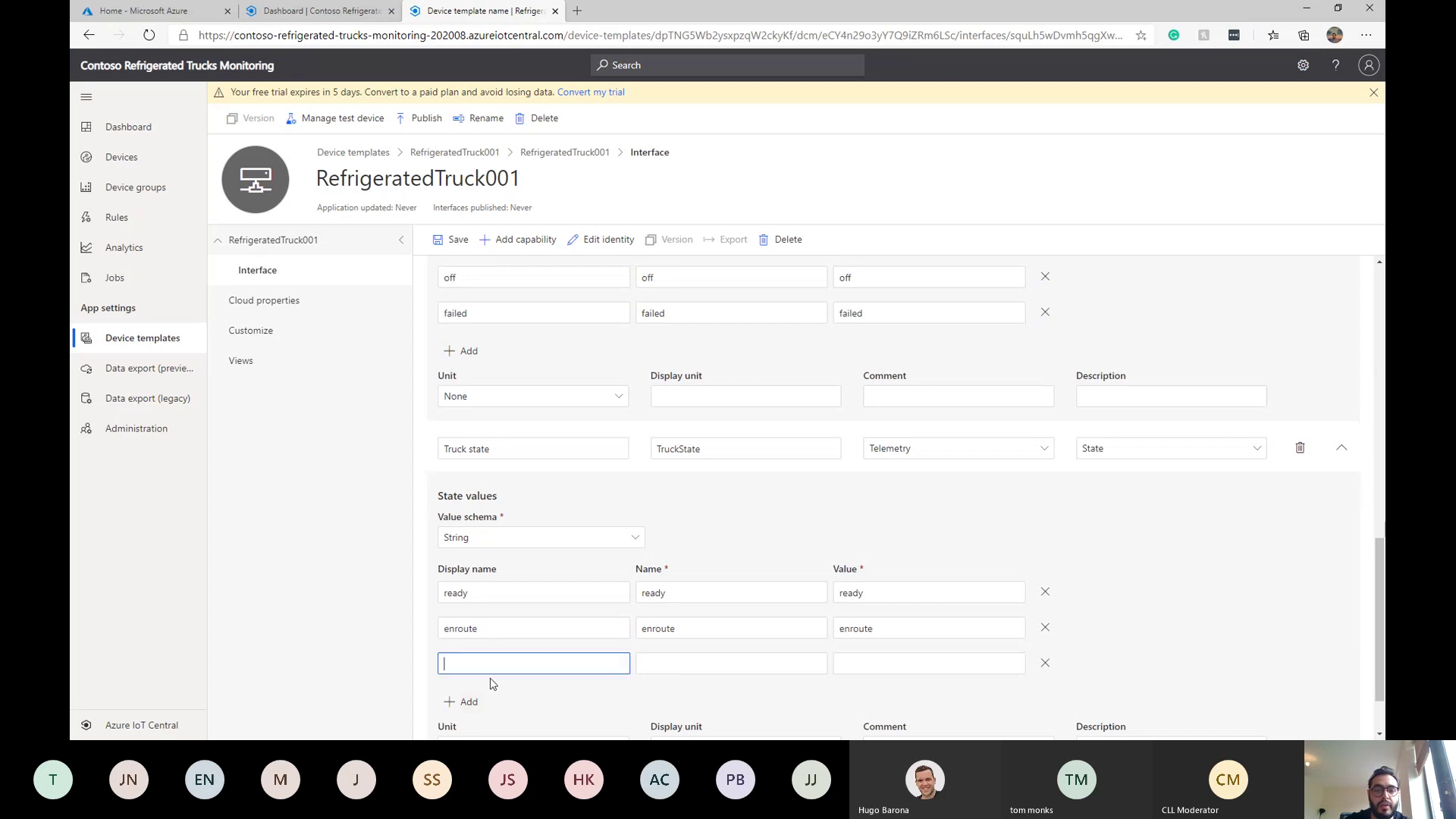
{"action": "type", "text": "delivering"}
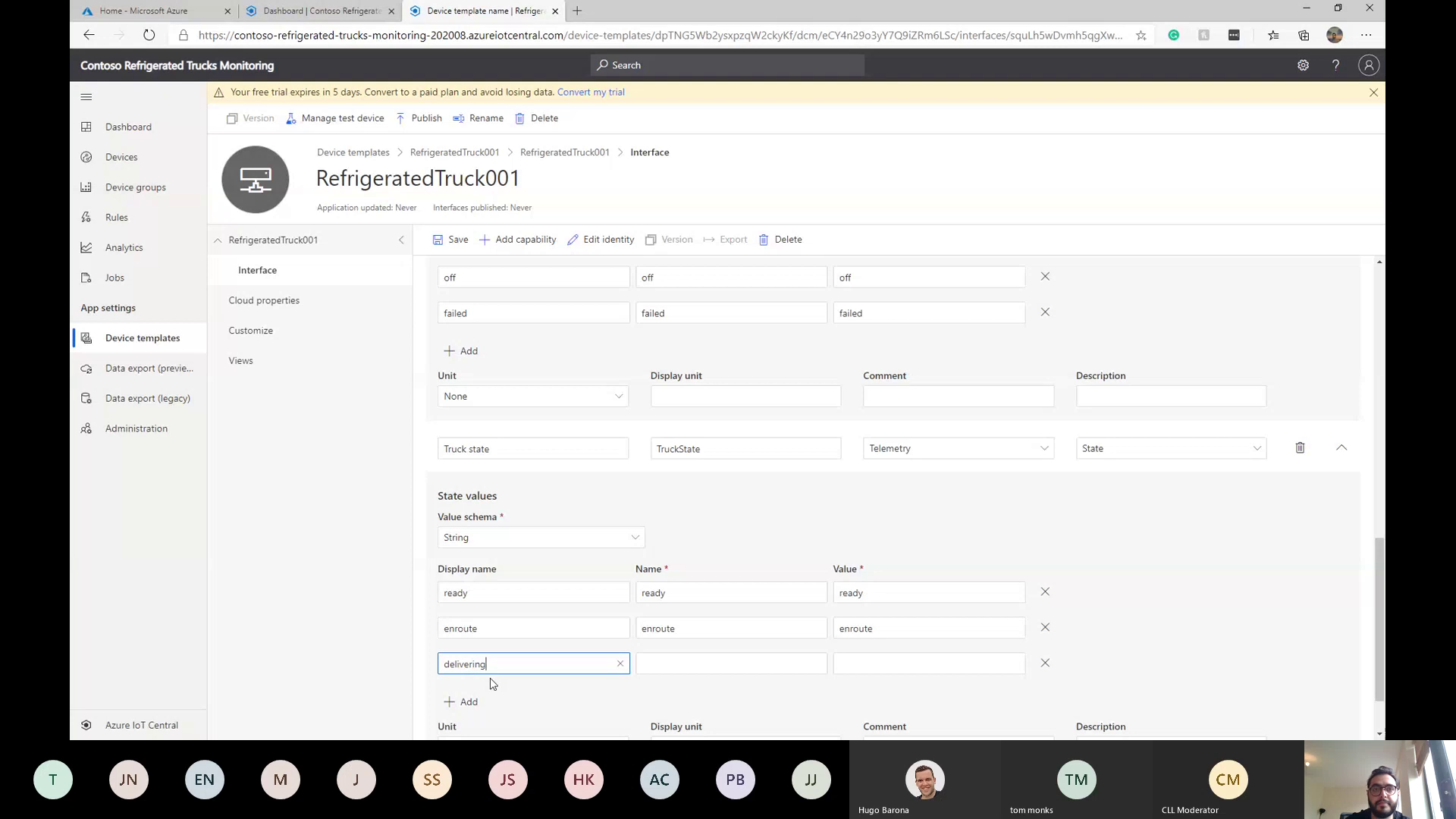
{"action": "key", "text": "Tab"}
{"action": "key", "text": "Tab"}
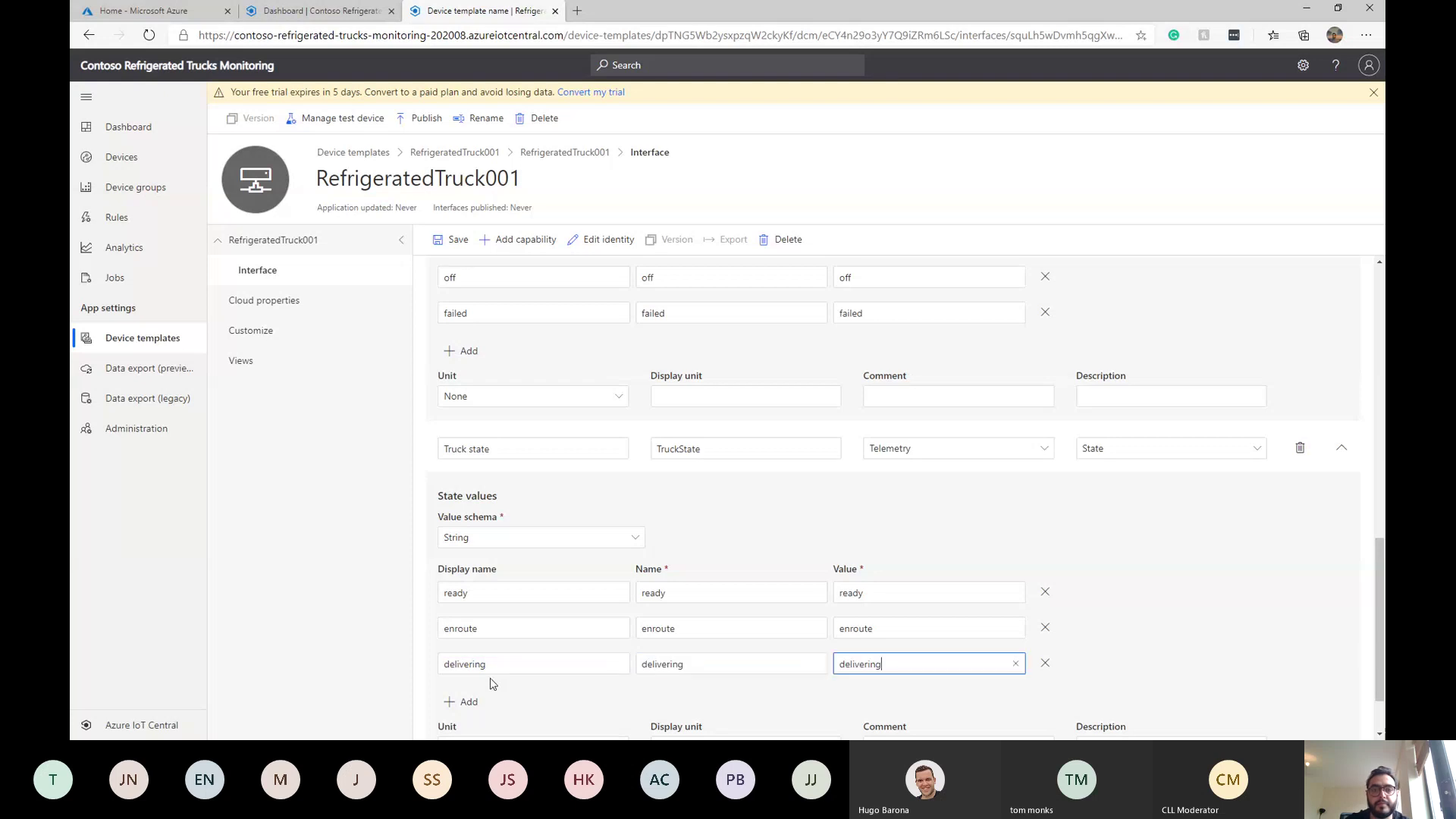
Step: Add a fourth state value to Truck state with display name, name and value "returning"
{"action": "left_click", "coordinate": [464, 701]}
{"action": "type", "text": "returning"}
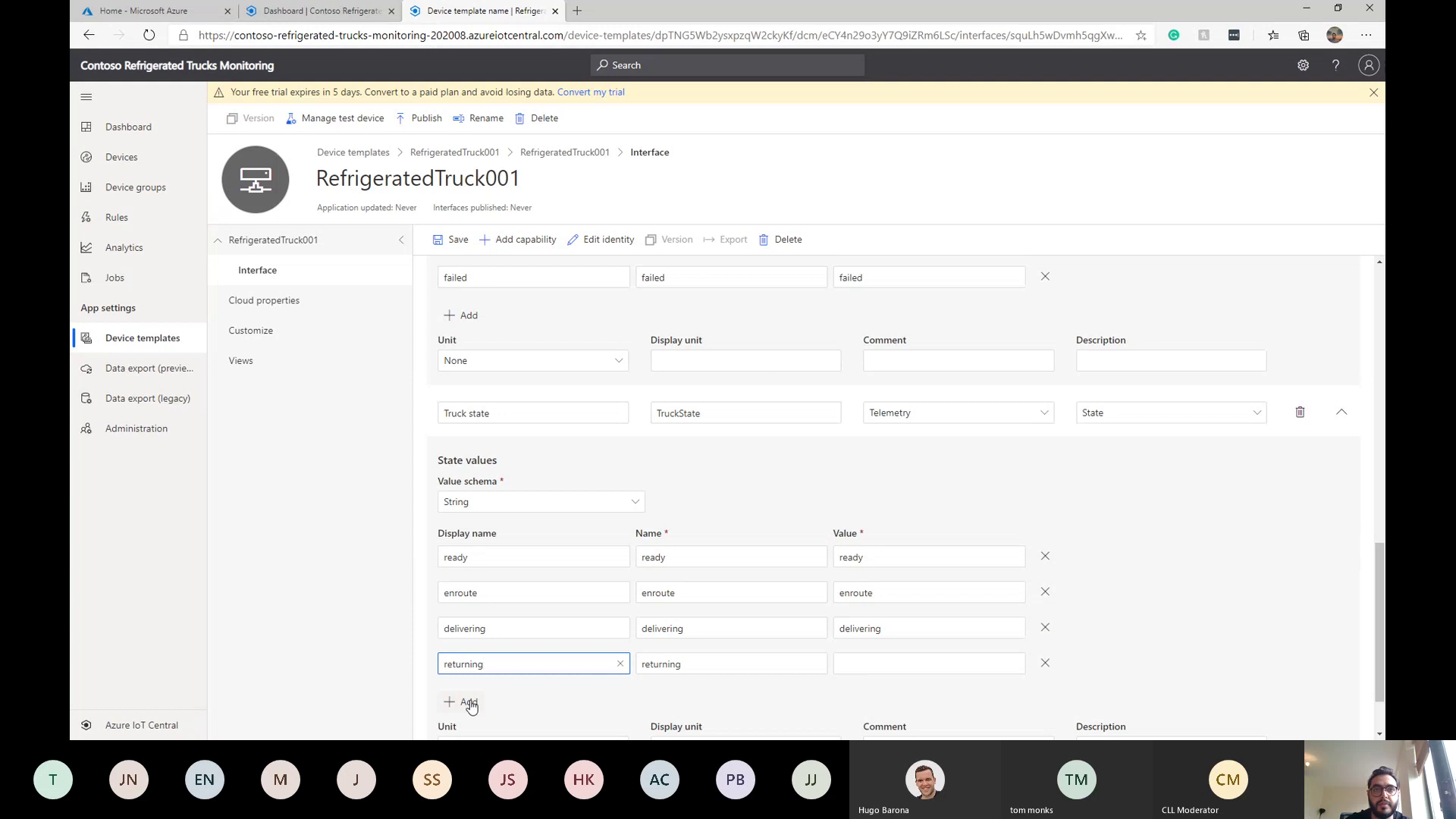
{"action": "key", "text": "Tab"}
{"action": "key", "text": "Tab"}
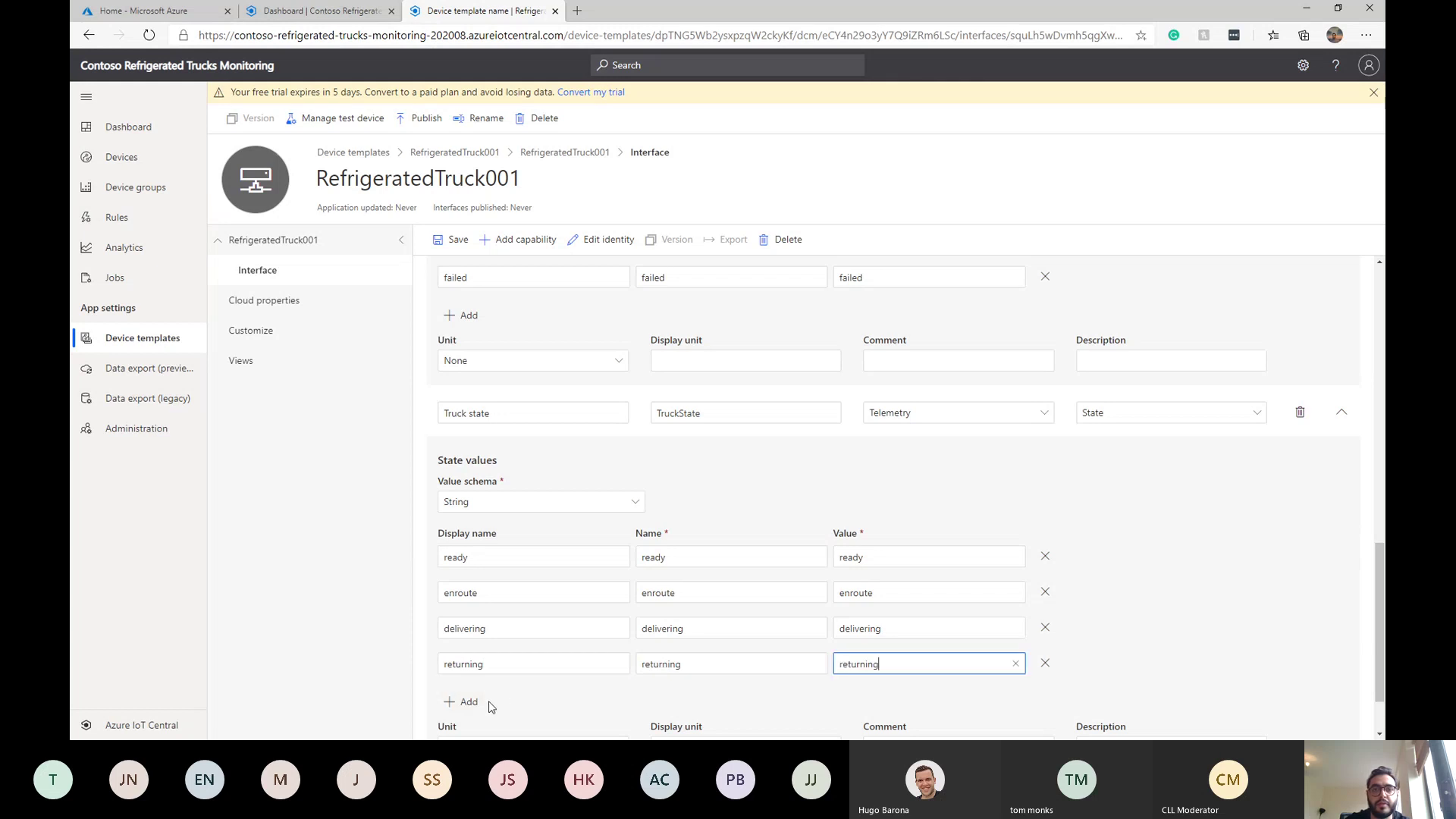
Step: Add a fifth state value to Truck state with display name, name and value "loading"
{"action": "left_click", "coordinate": [470, 702]}
{"action": "type", "text": "loa"}
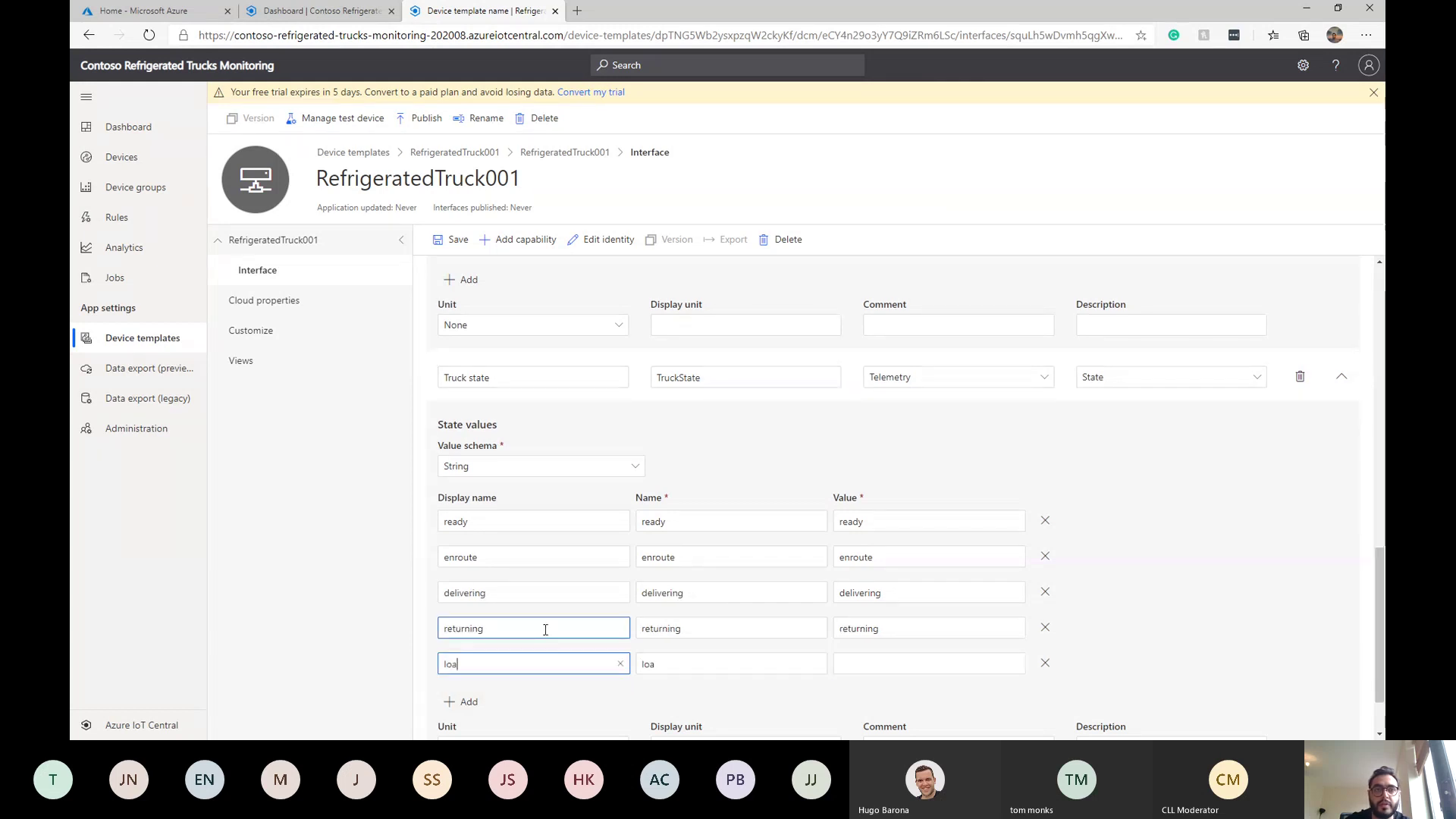
{"action": "type", "text": "ding"}
{"action": "key", "text": "Tab"}
{"action": "key", "text": "Tab"}
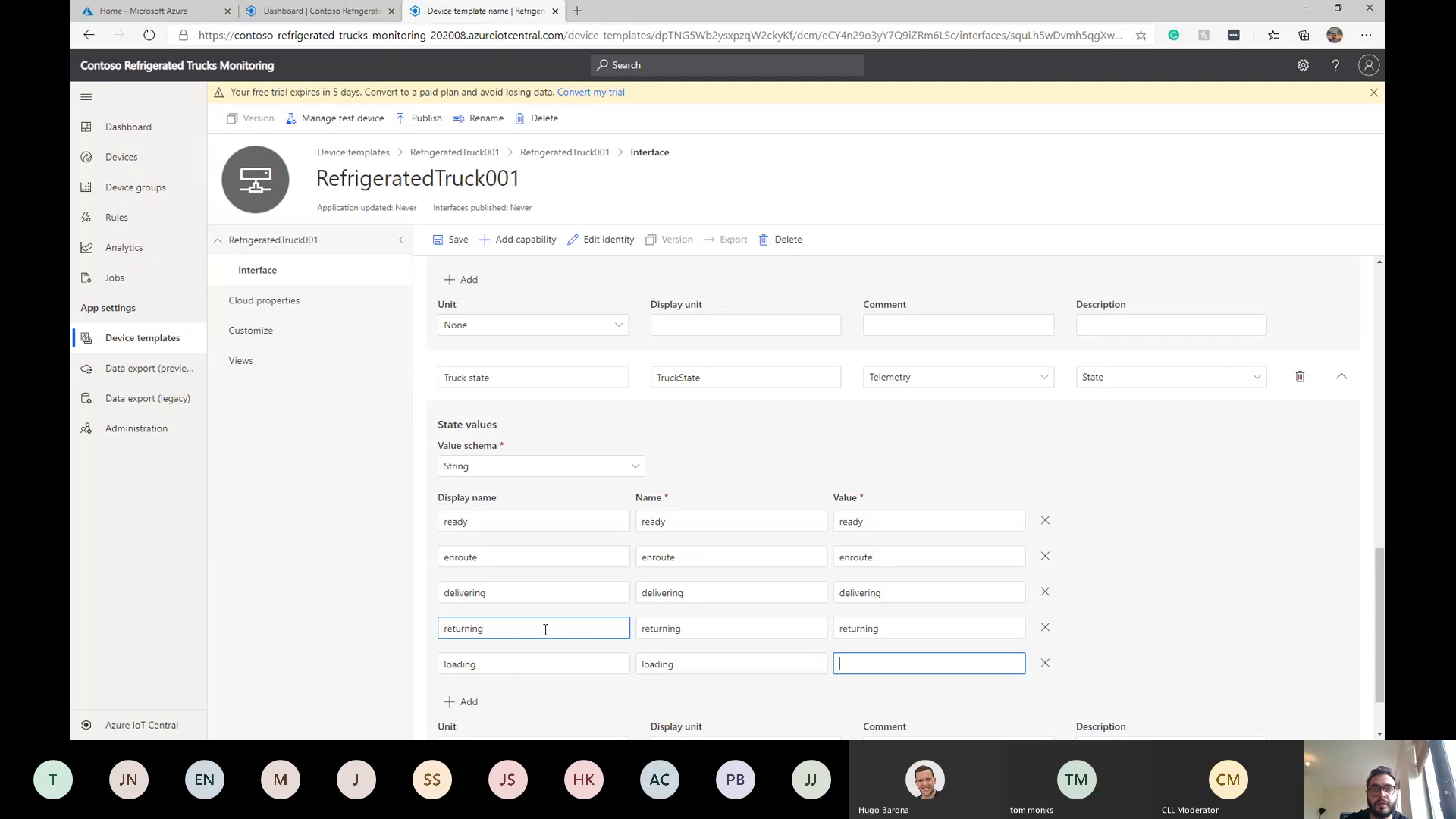
{"action": "left_click", "coordinate": [366, 662]}
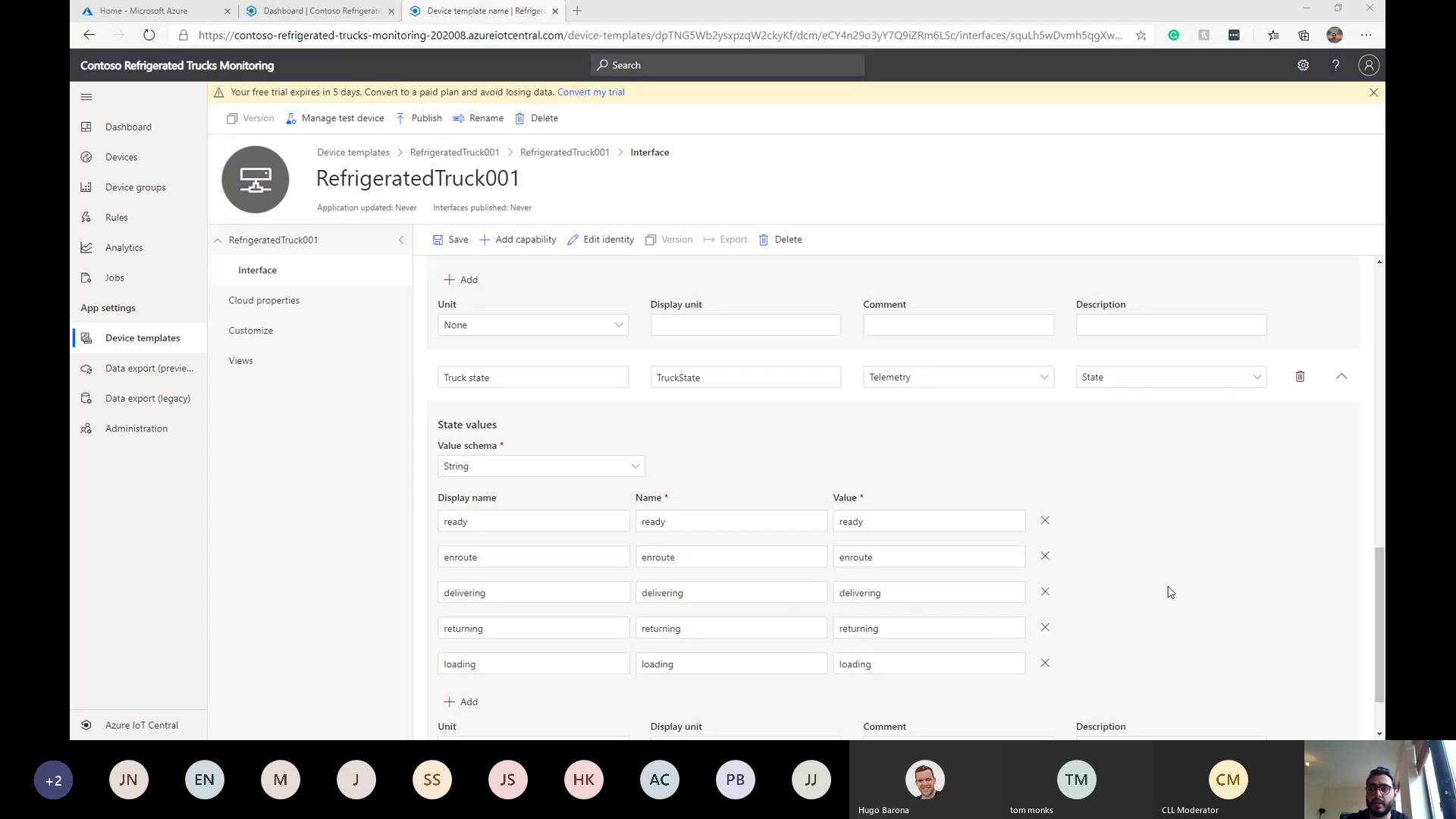
Step: Add a telemetry capability with display name "Event" and semantic type Event below Truck state
{"action": "left_click_drag", "start_coordinate": [1374, 596], "coordinate": [1379, 628]}
{"action": "left_click", "coordinate": [471, 714]}
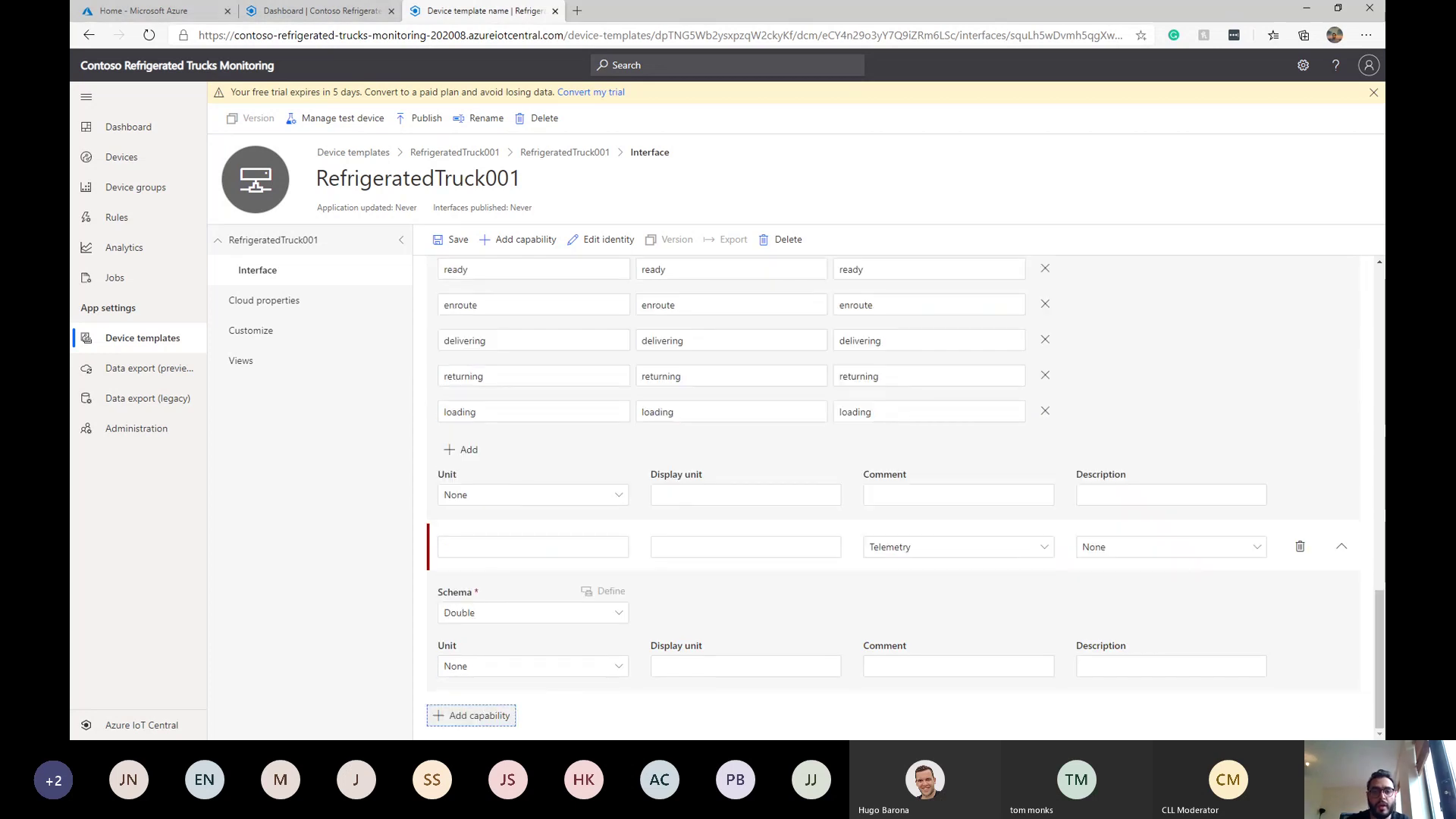
{"action": "left_click", "coordinate": [497, 546]}
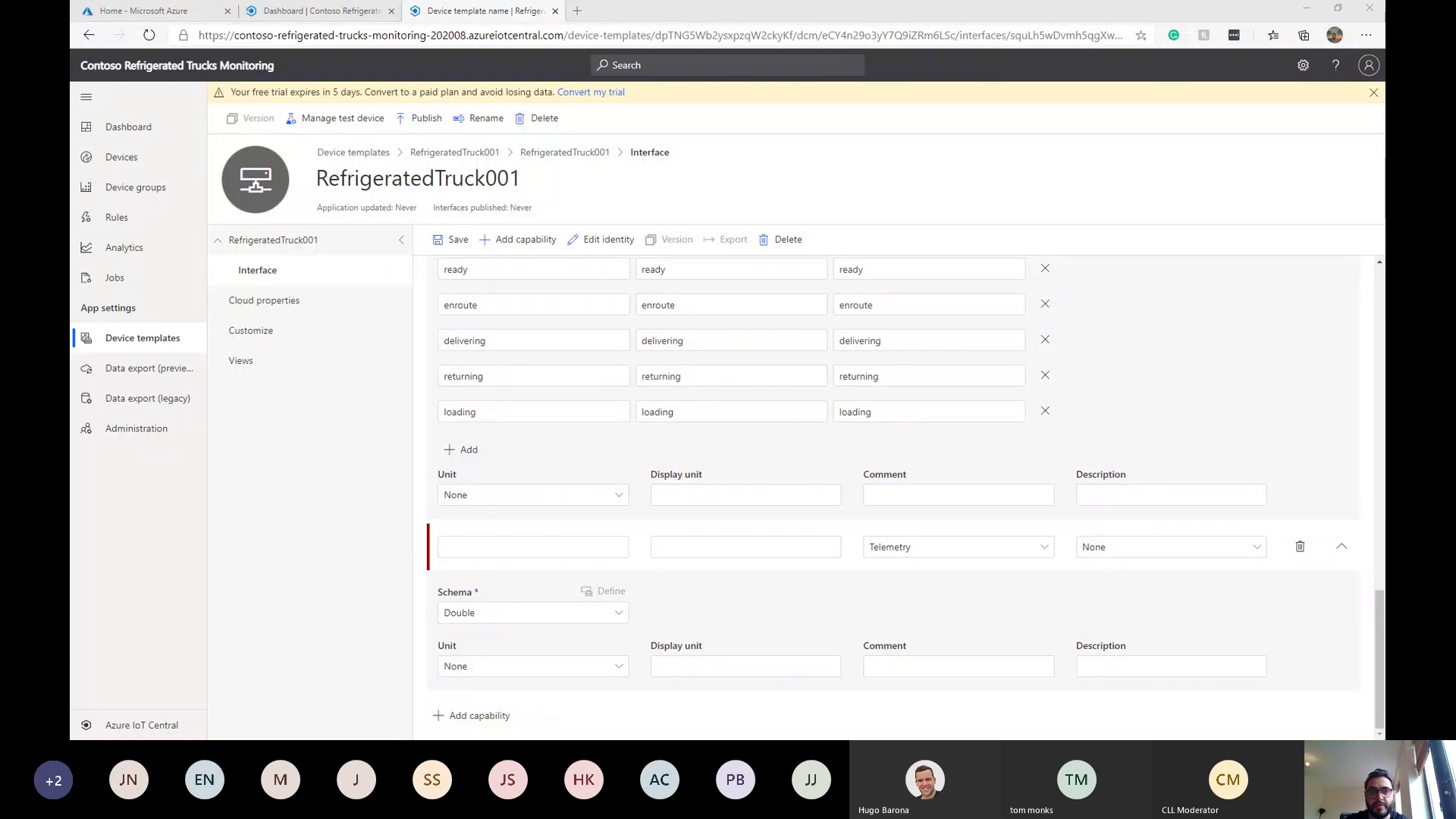
{"action": "type", "text": "Event"}
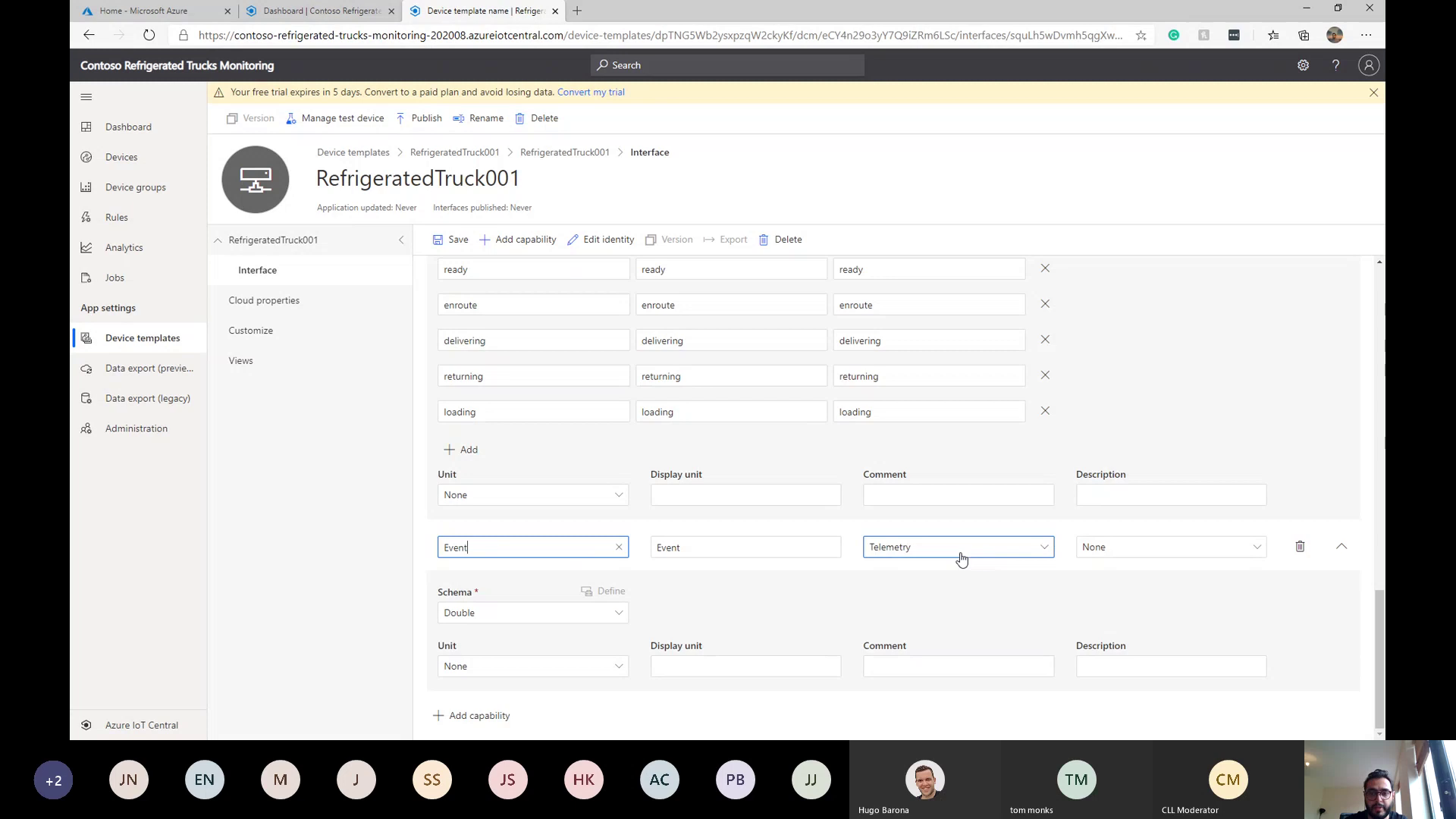
{"action": "left_click", "coordinate": [1146, 557]}
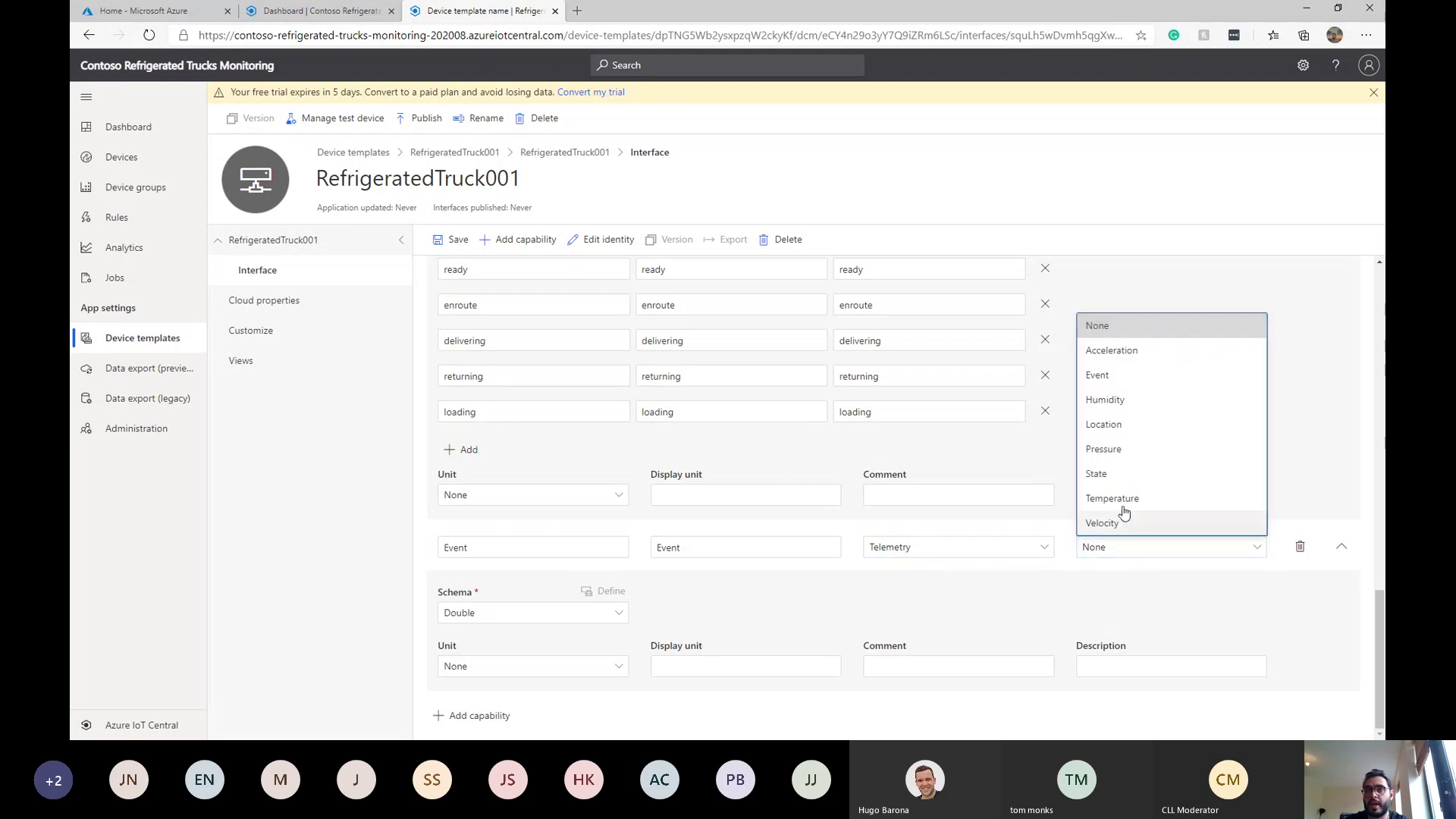
{"action": "left_click", "coordinate": [1135, 379]}
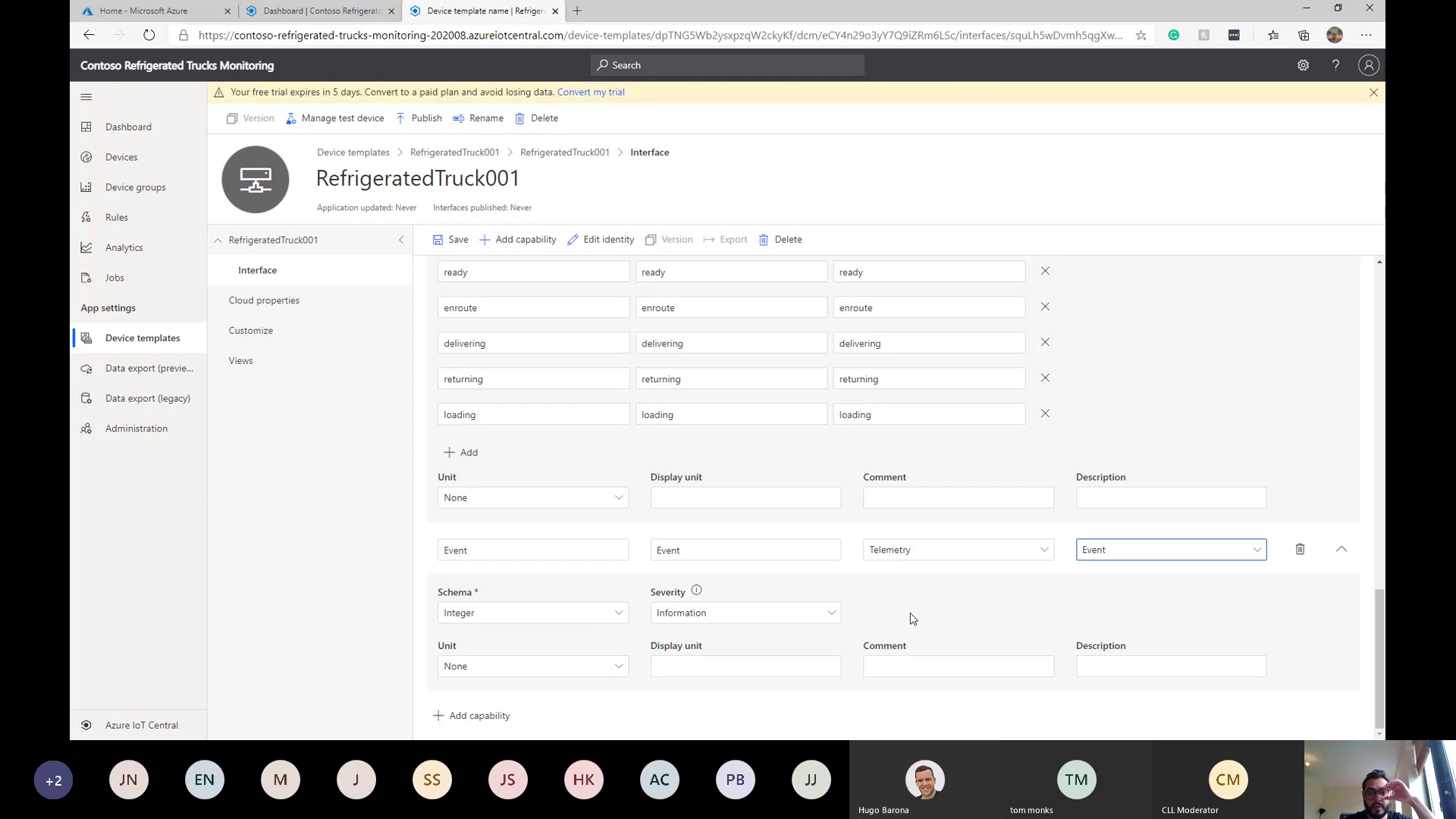
Step: Set the Event capability's schema to String
{"action": "left_click", "coordinate": [582, 557]}
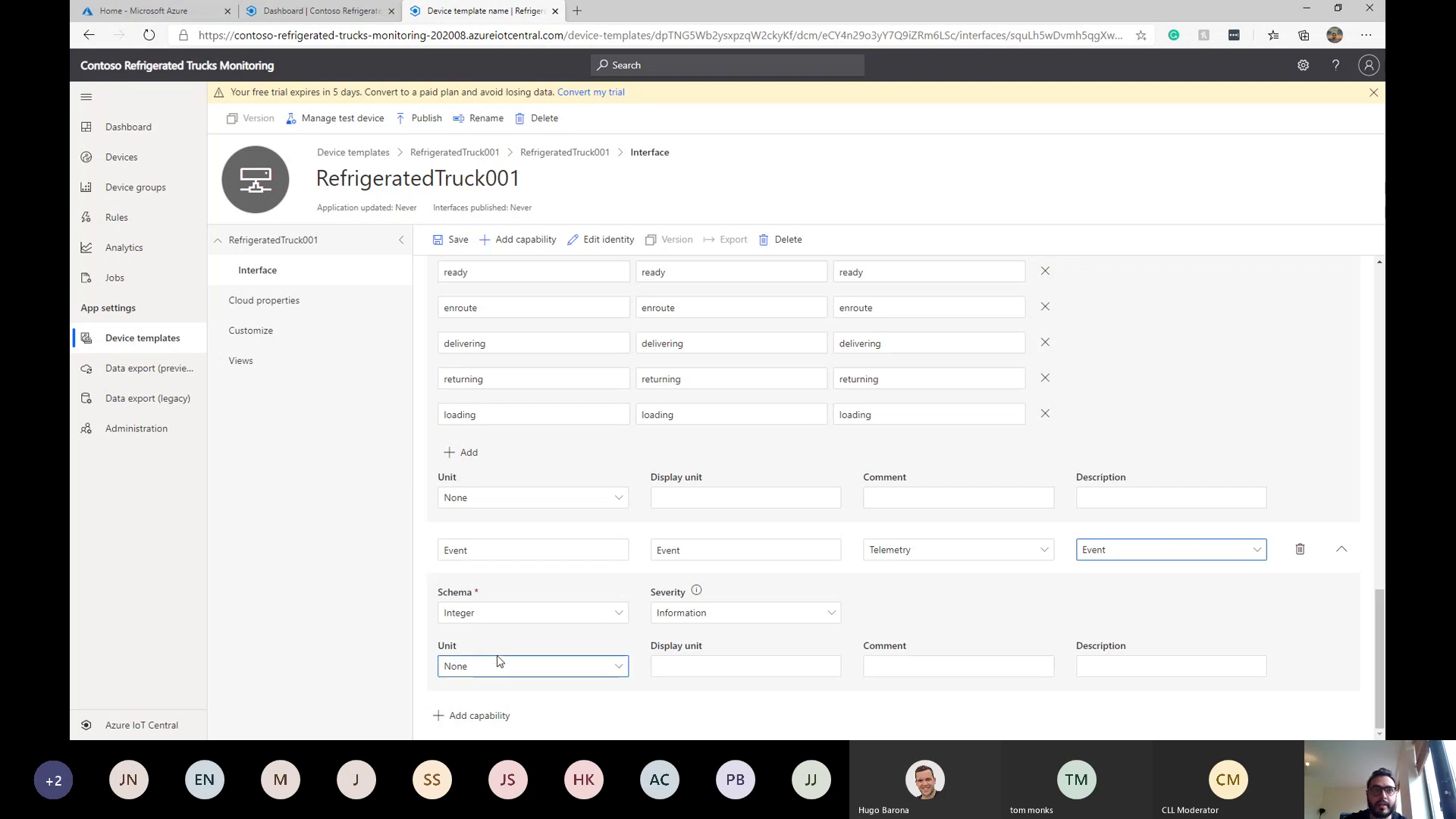
{"action": "left_click", "coordinate": [508, 614]}
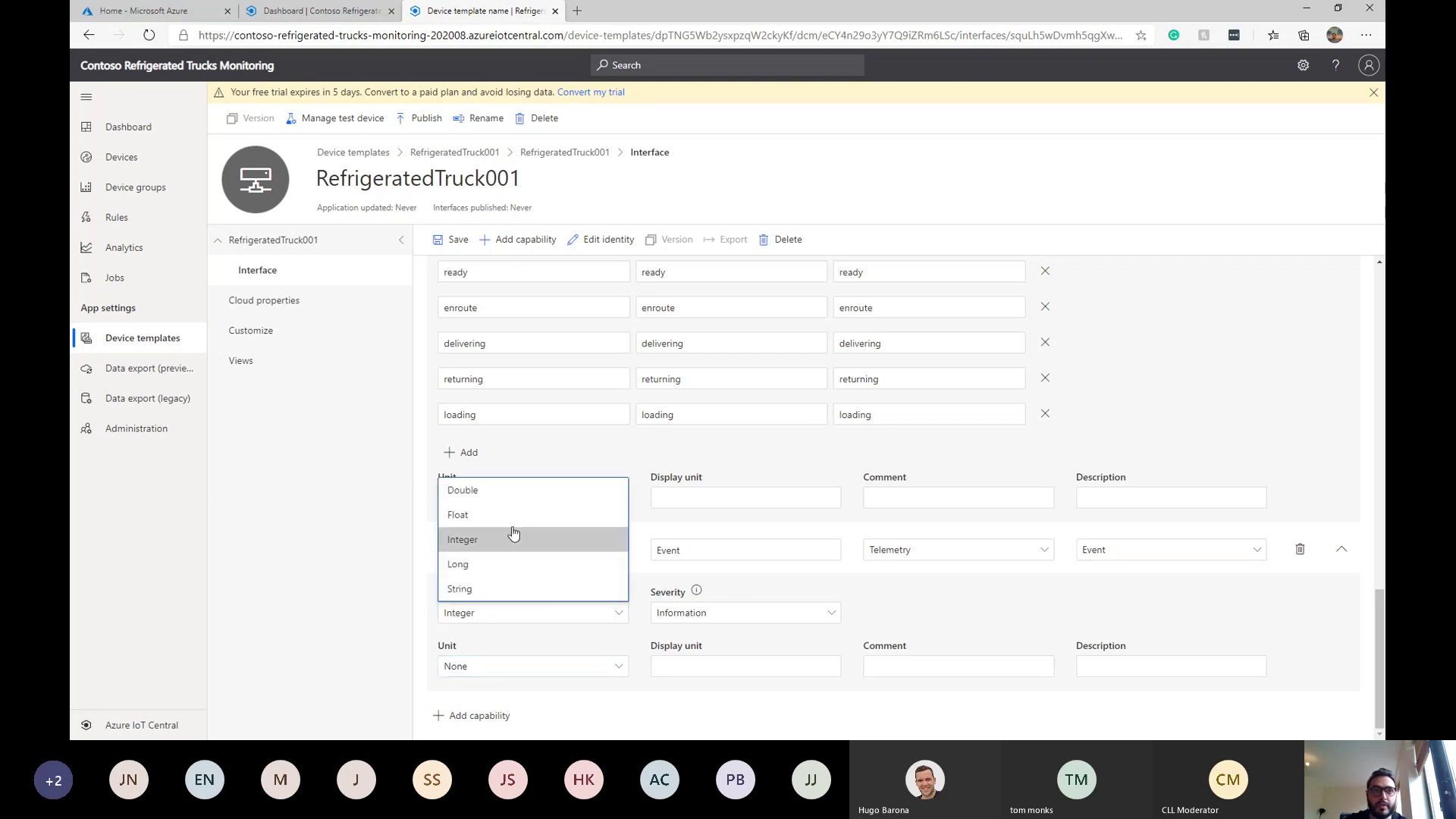
{"action": "left_click", "coordinate": [495, 589]}
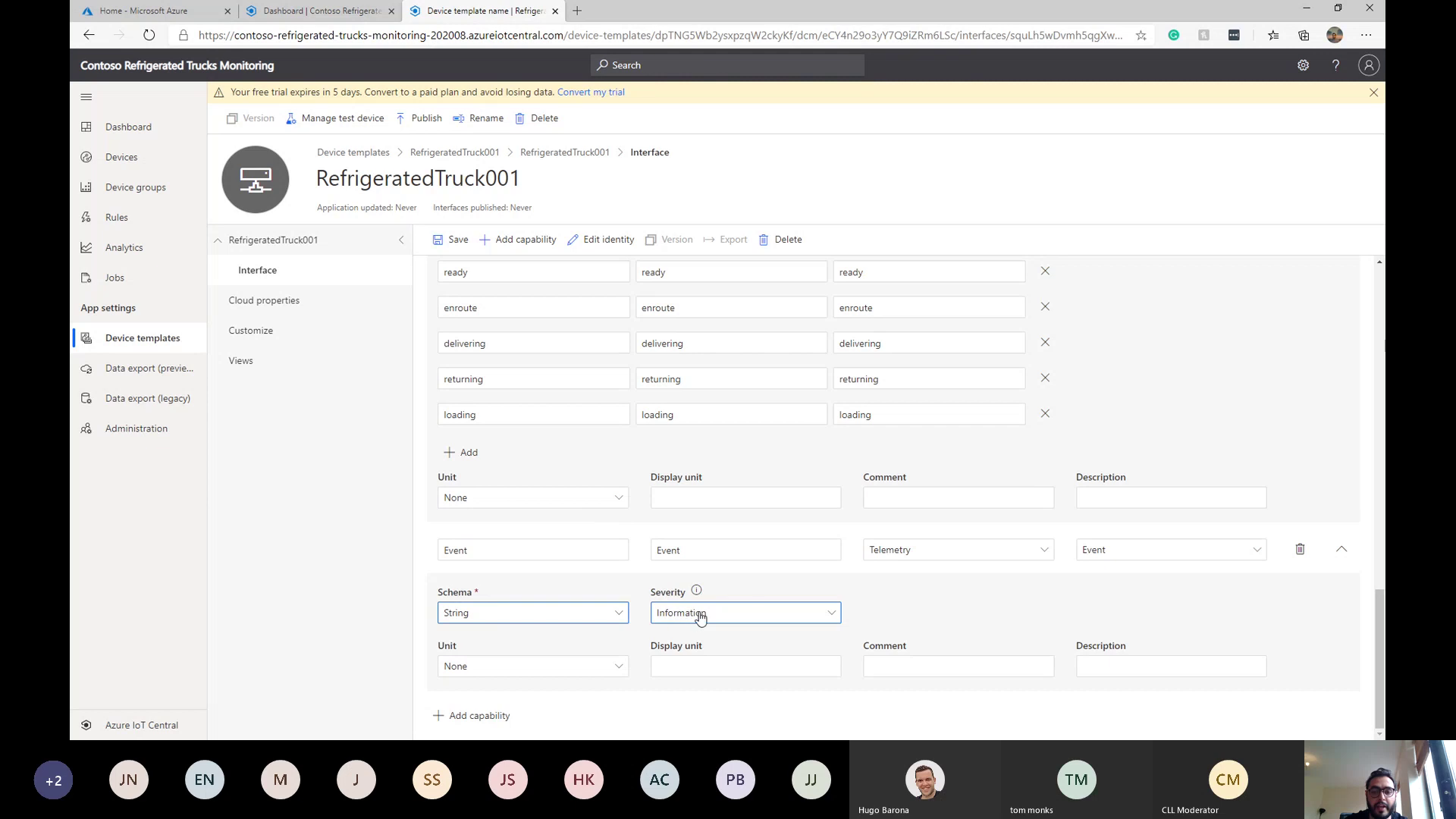
{"action": "left_click", "coordinate": [379, 646]}
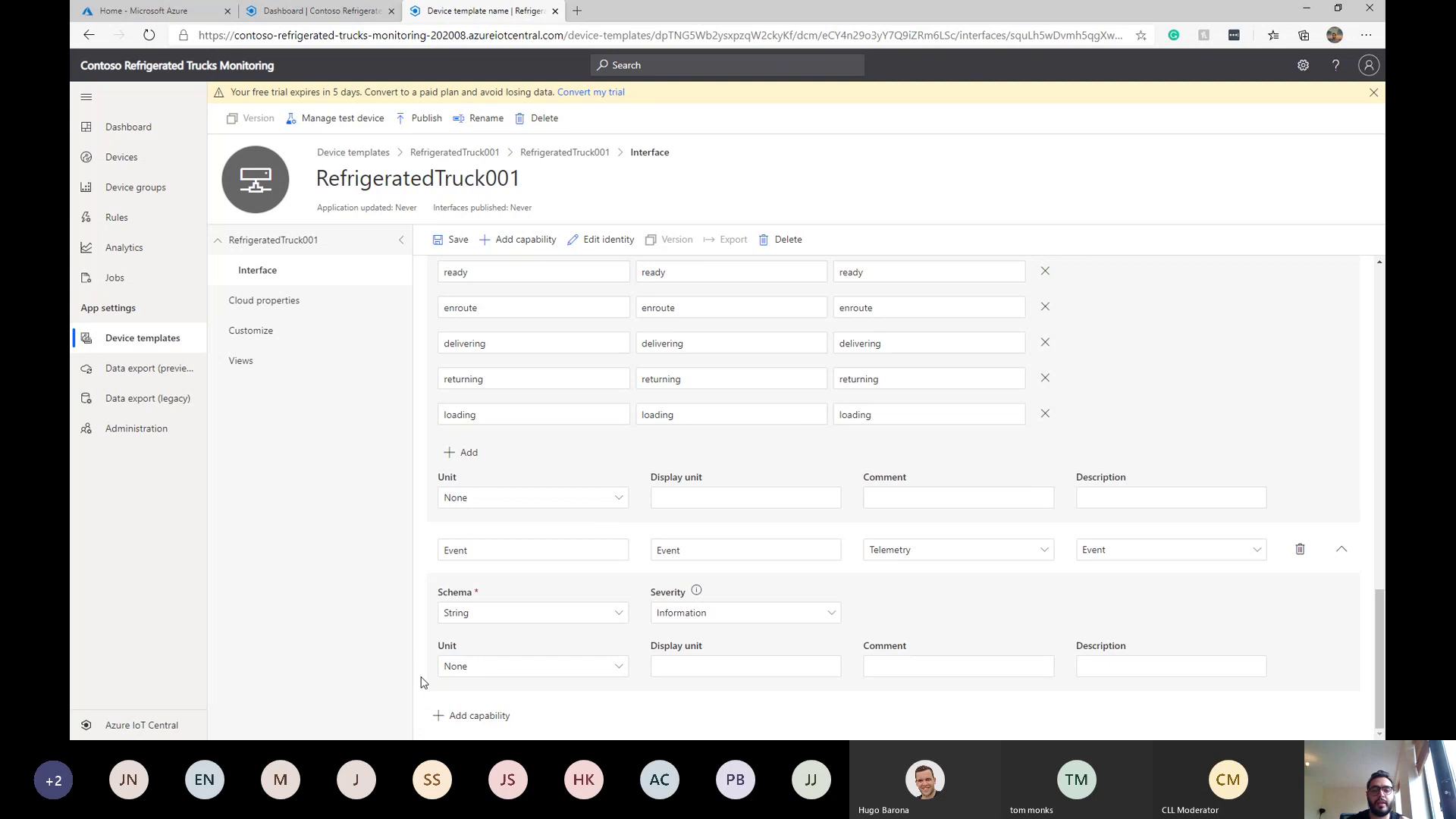
Step: Add a telemetry capability with display name "Location" and semantic type Location below Event
{"action": "left_click", "coordinate": [485, 715]}
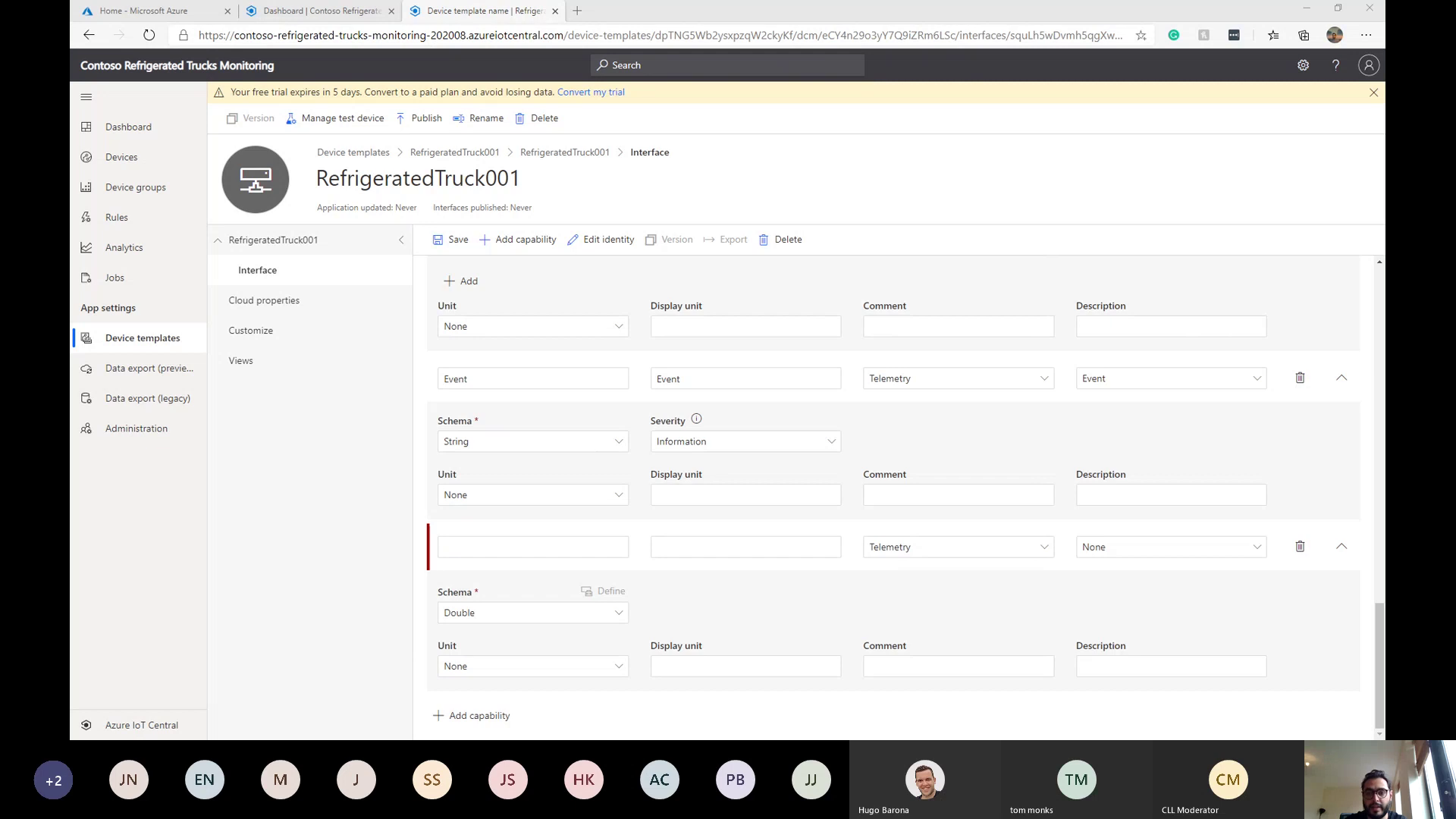
{"action": "left_click", "coordinate": [570, 547]}
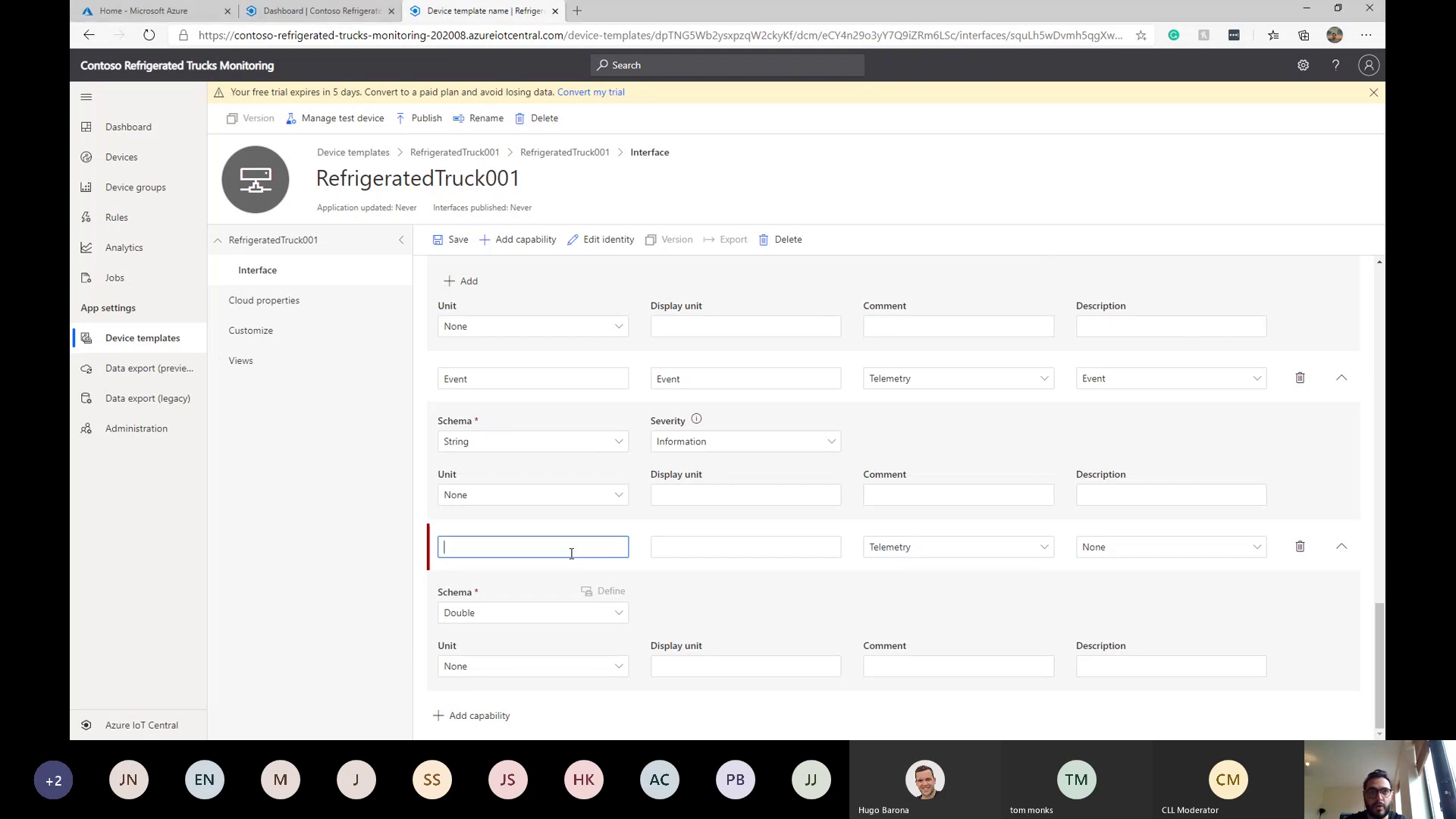
{"action": "type", "text": "Event"}
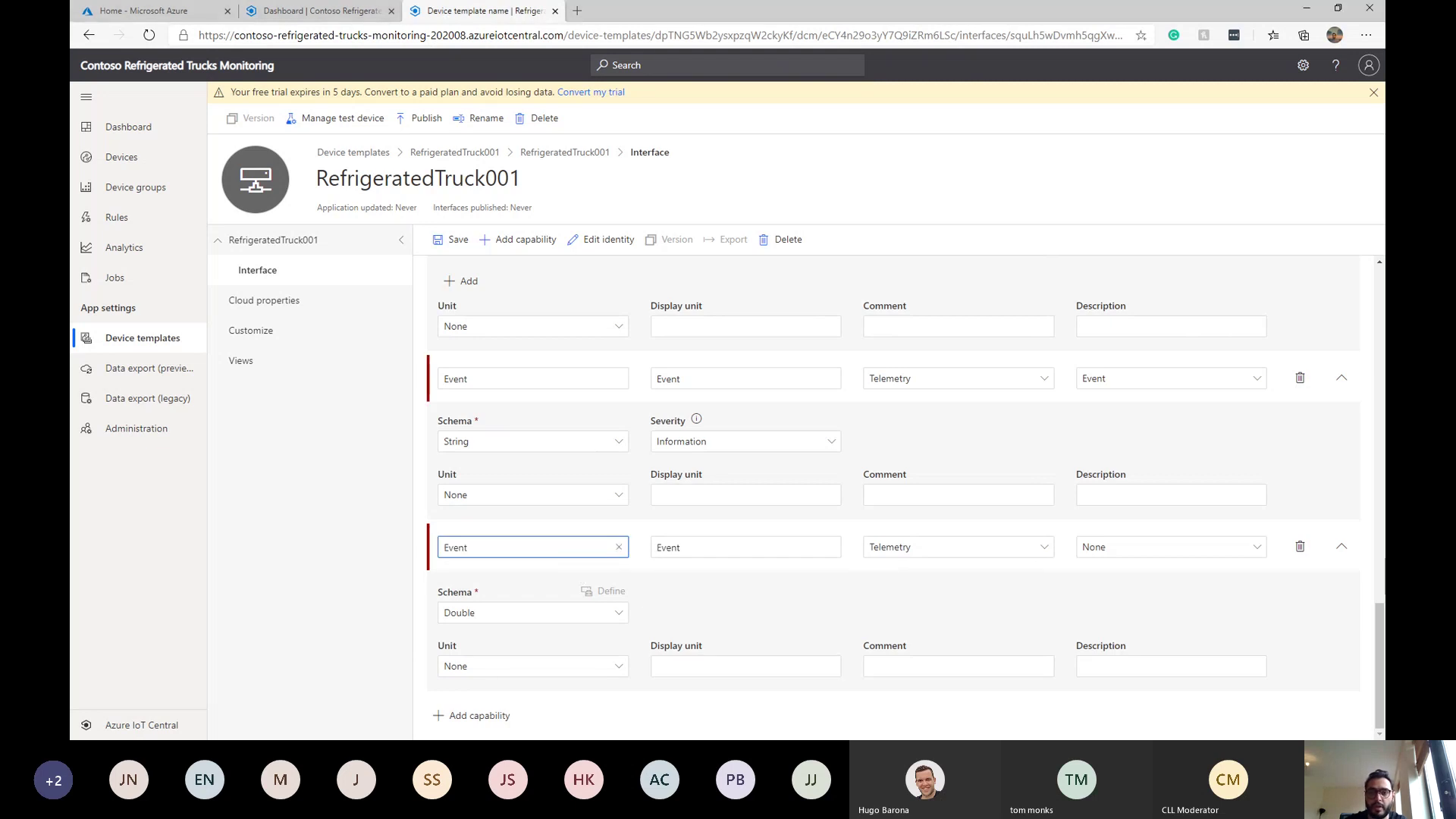
{"action": "key", "text": "alt+Tab"}
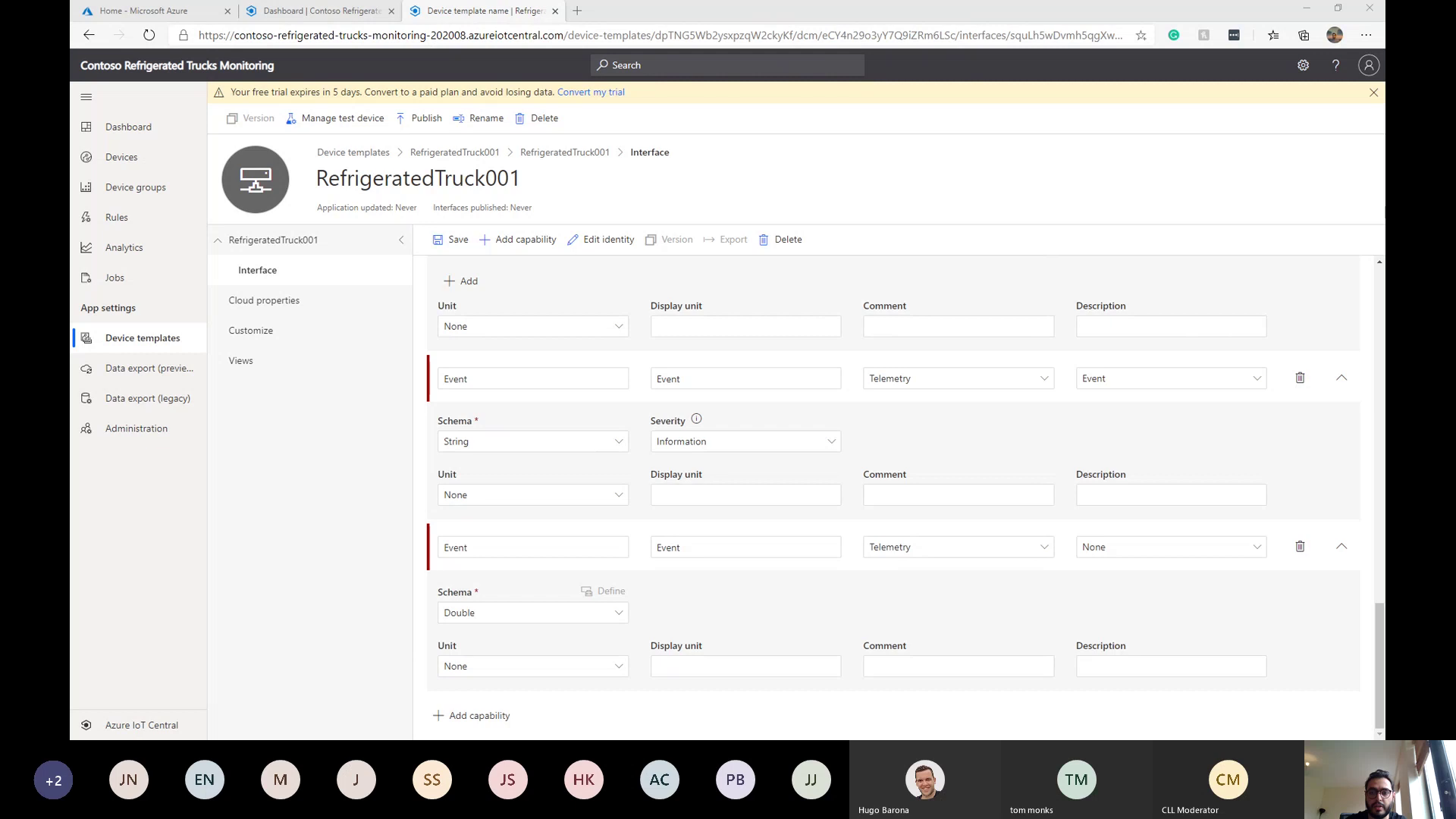
{"action": "key", "text": "alt+Tab"}
{"action": "key", "text": "ctrl+a"}
{"action": "type", "text": "Location"}
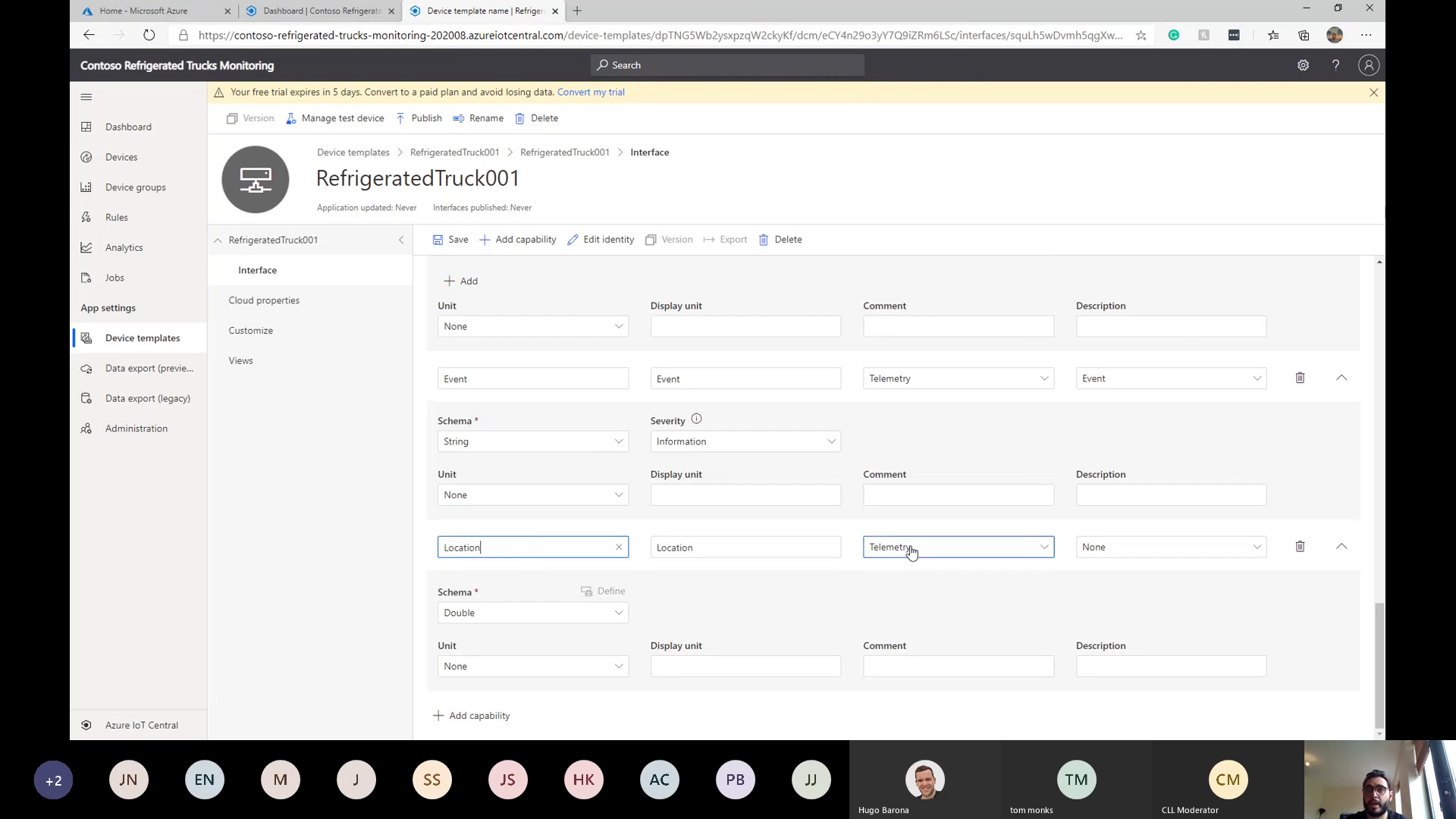
{"action": "left_click", "coordinate": [1158, 554]}
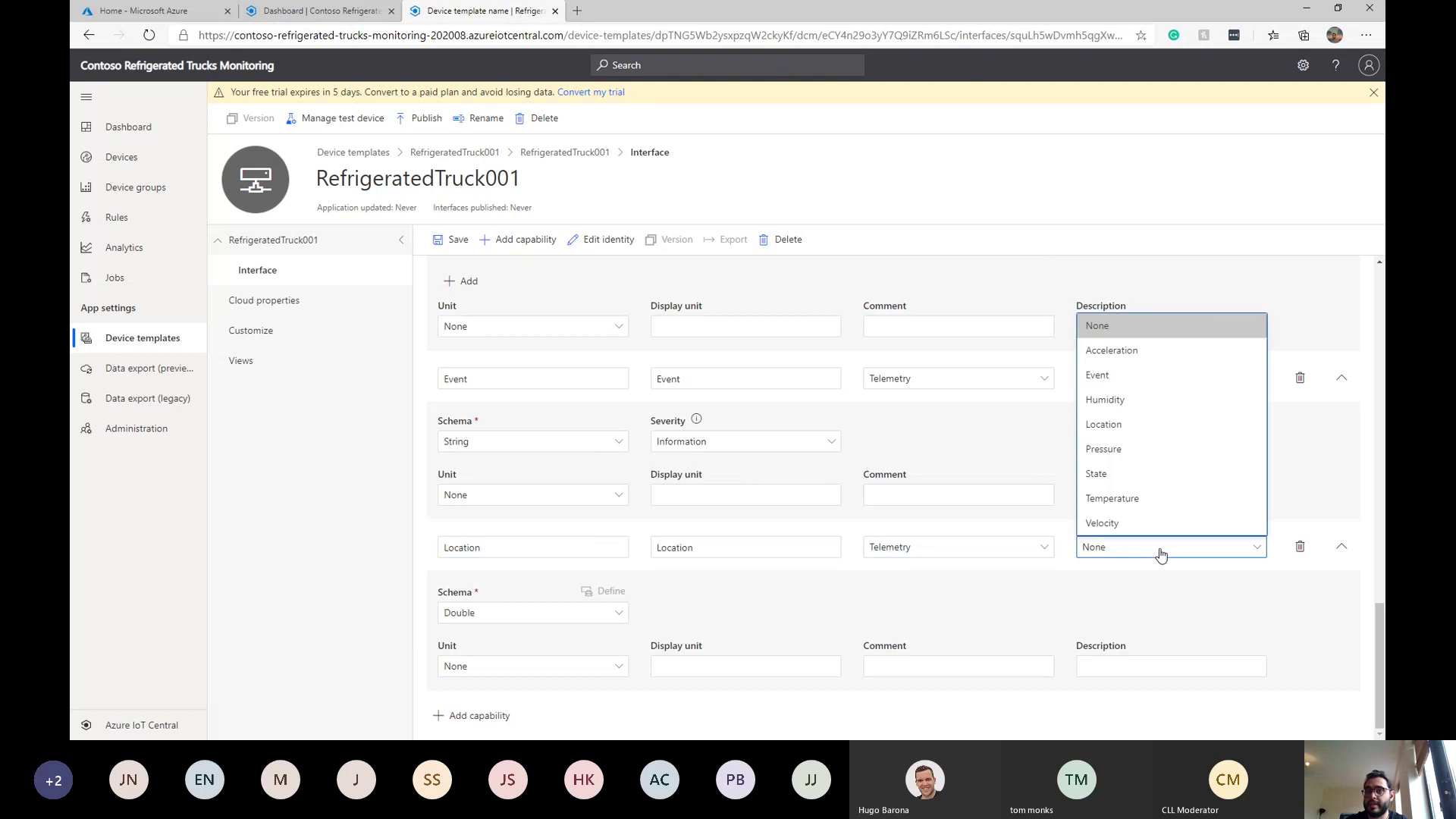
{"action": "left_click", "coordinate": [1145, 427]}
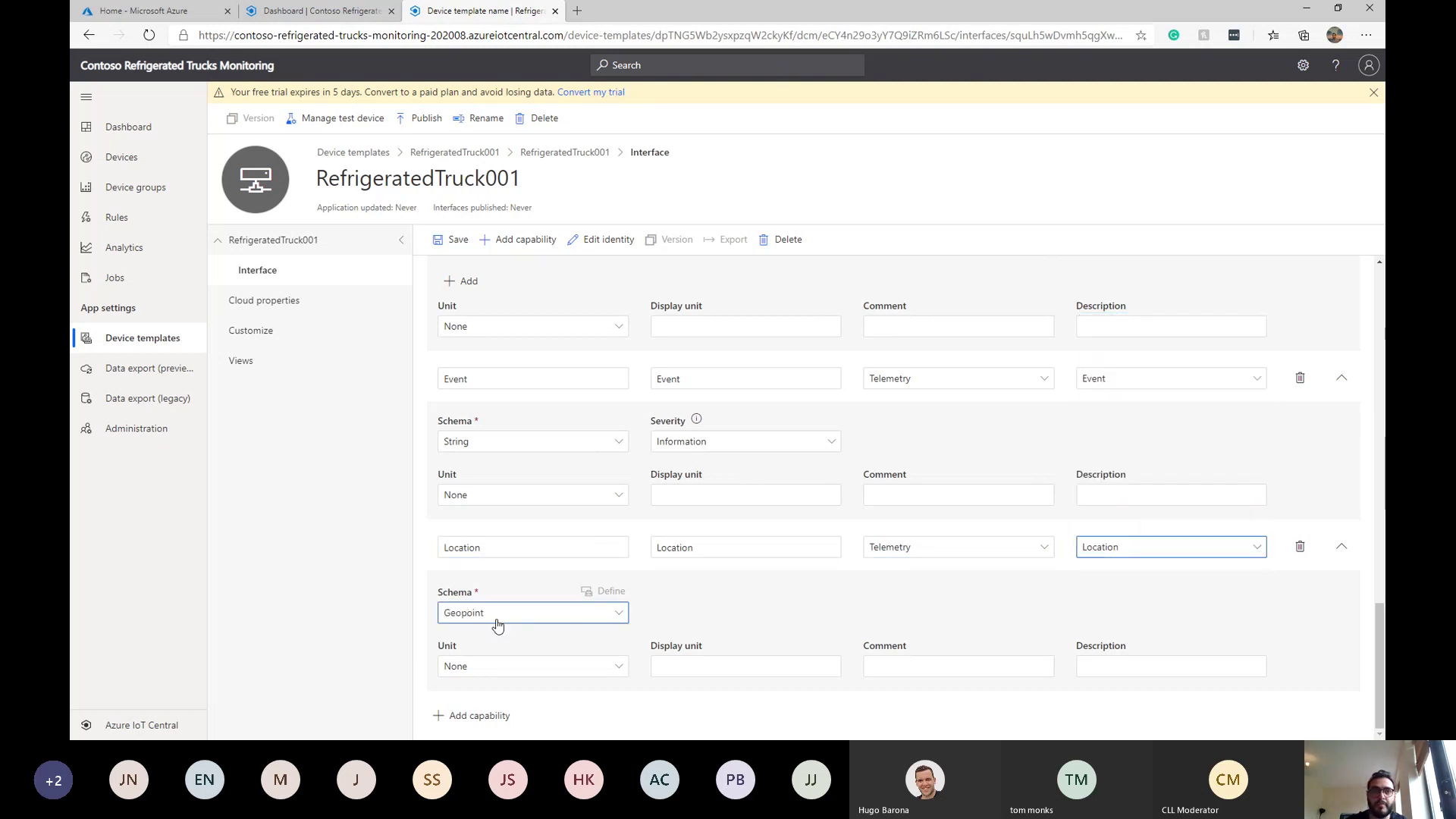
{"action": "left_click", "coordinate": [391, 641]}
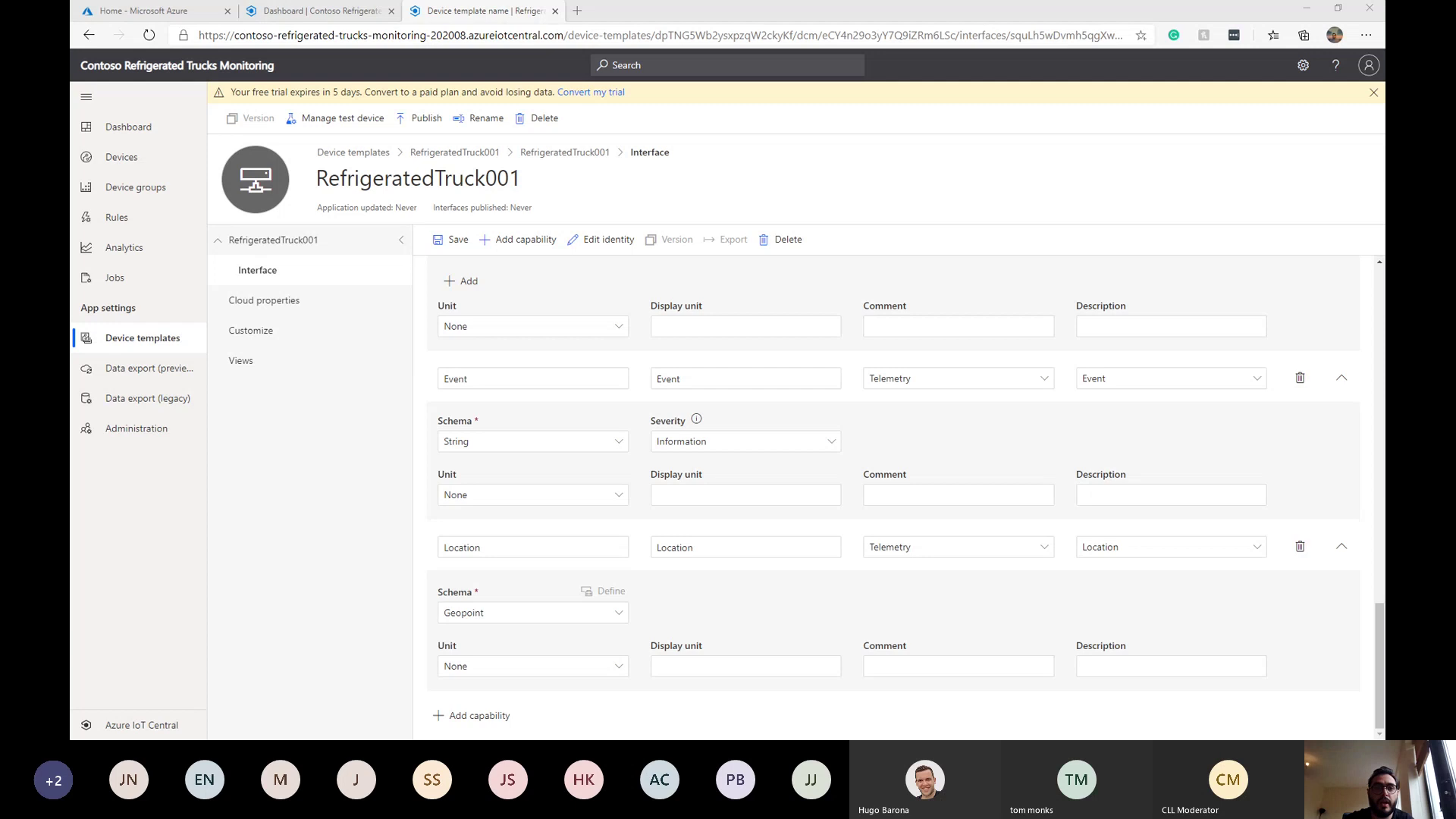
Step: Add a capability with display name "Truck ID" and set its capability type to Property
{"action": "left_click", "coordinate": [471, 715]}
{"action": "left_click", "coordinate": [524, 555]}
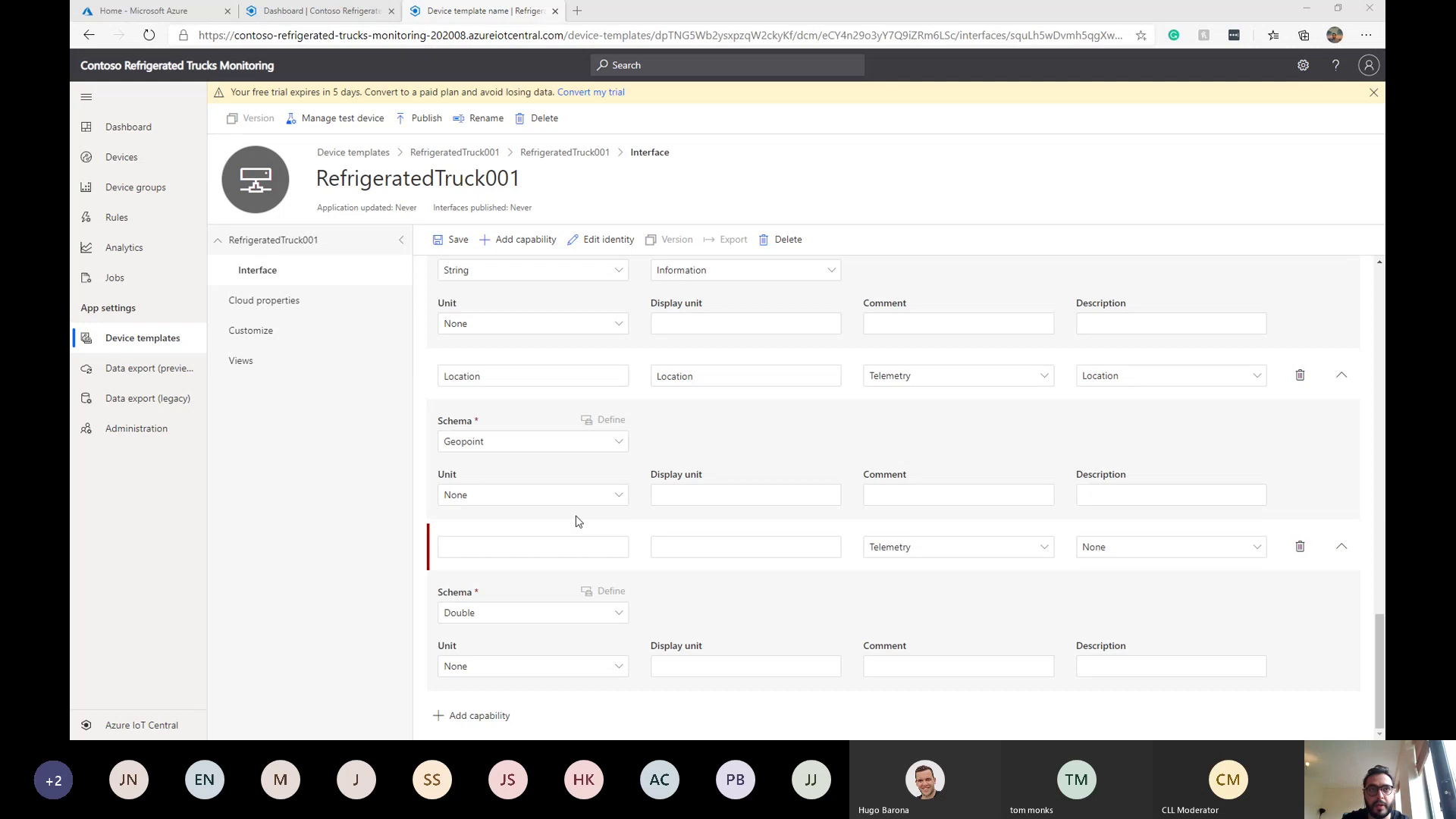
{"action": "left_click", "coordinate": [561, 548]}
{"action": "type", "text": "Truck ID"}
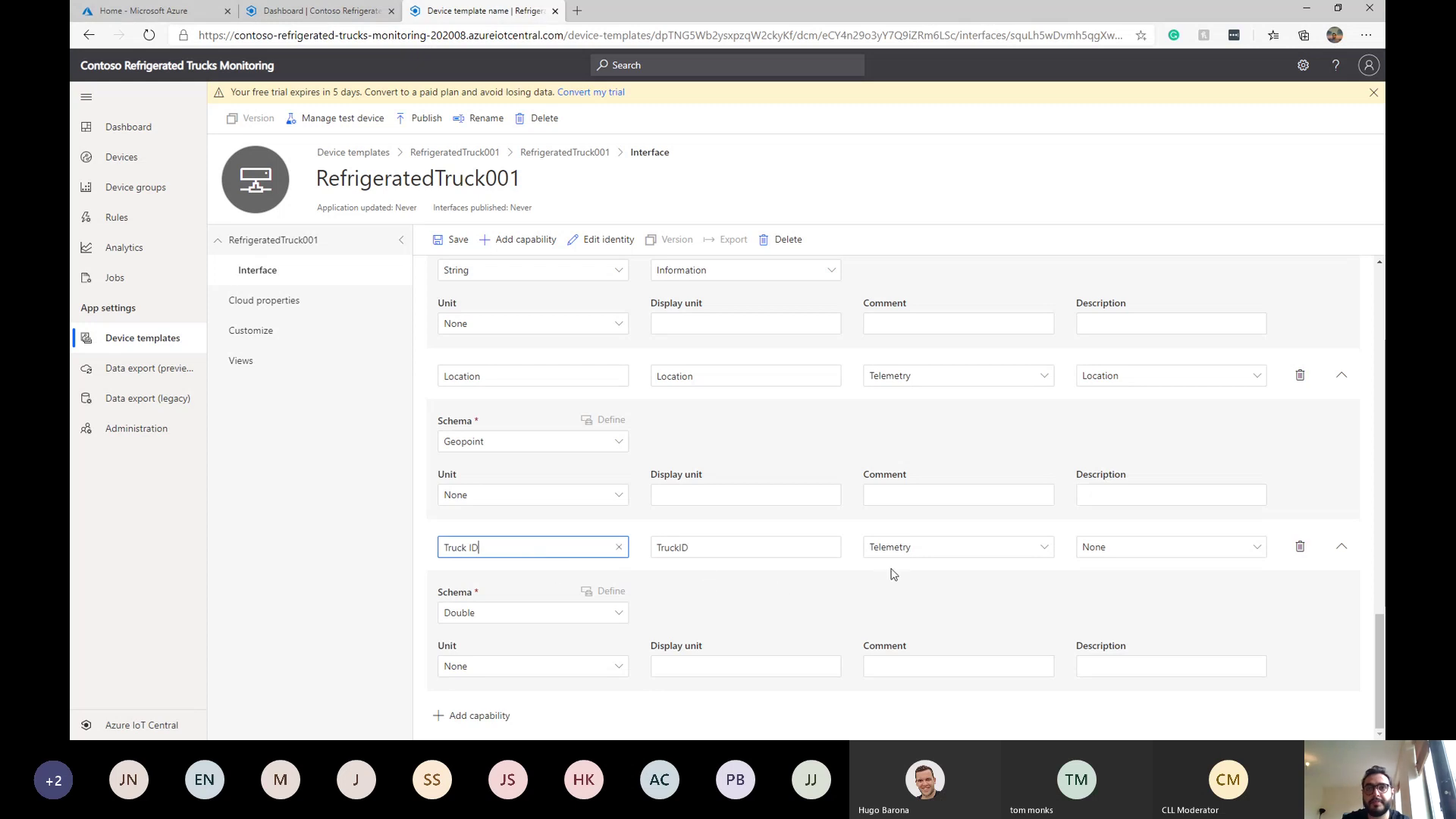
{"action": "left_click", "coordinate": [928, 557]}
{"action": "left_click", "coordinate": [927, 557]}
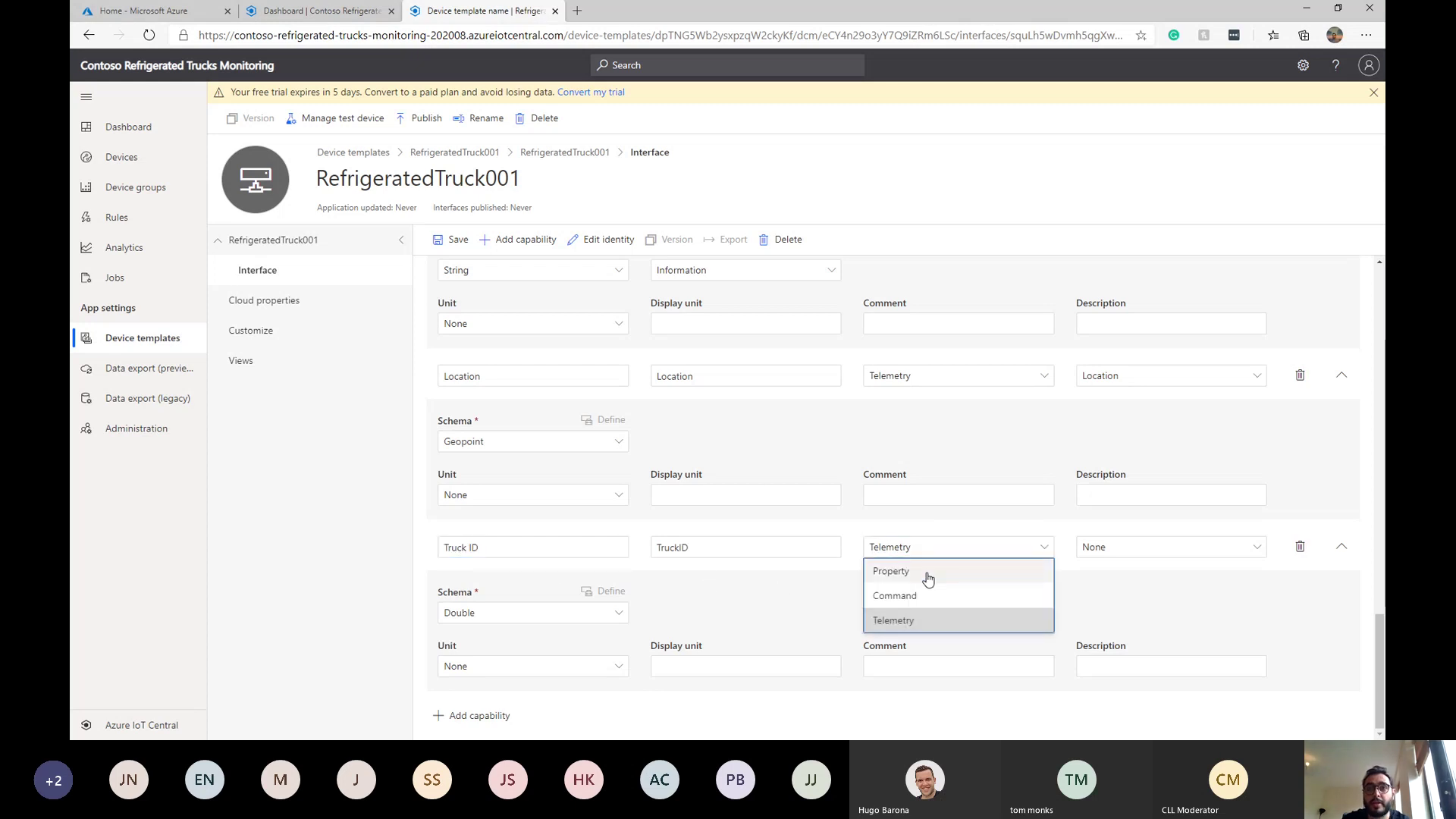
{"action": "left_click", "coordinate": [934, 570]}
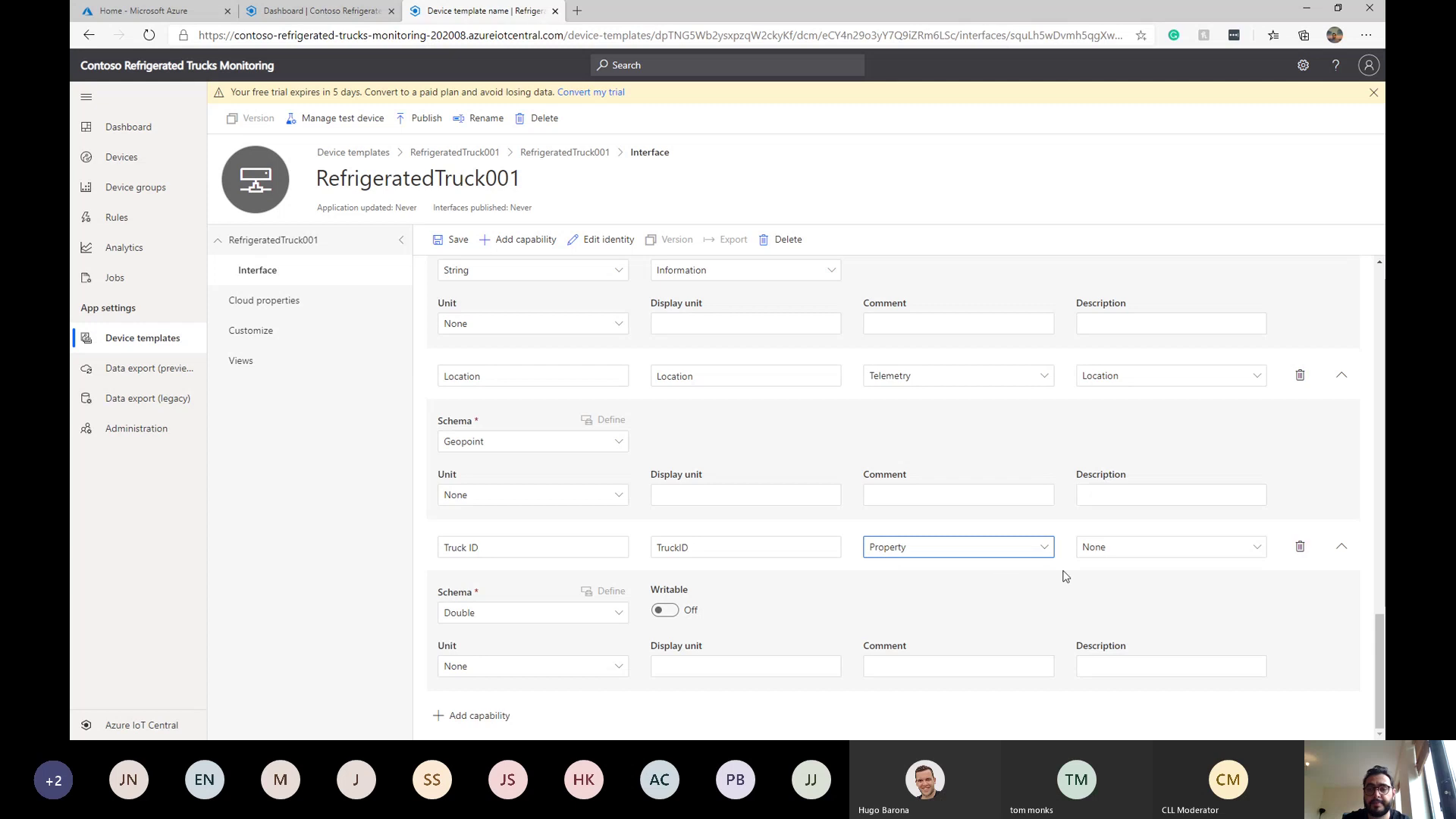
Step: Keep the Truck ID property's semantic type as None and set its schema to String
{"action": "left_click", "coordinate": [1135, 550]}
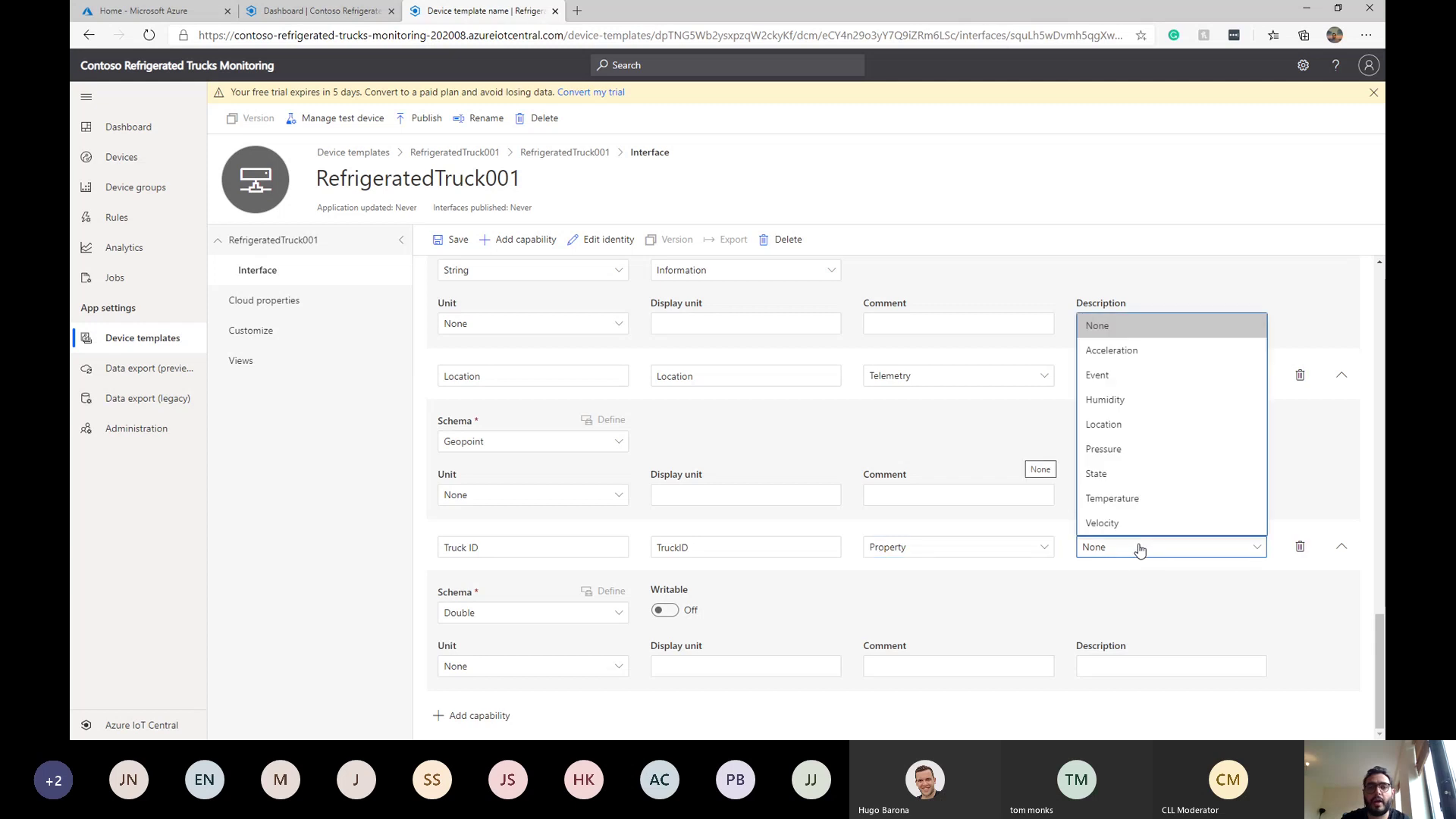
{"action": "left_click", "coordinate": [1122, 327]}
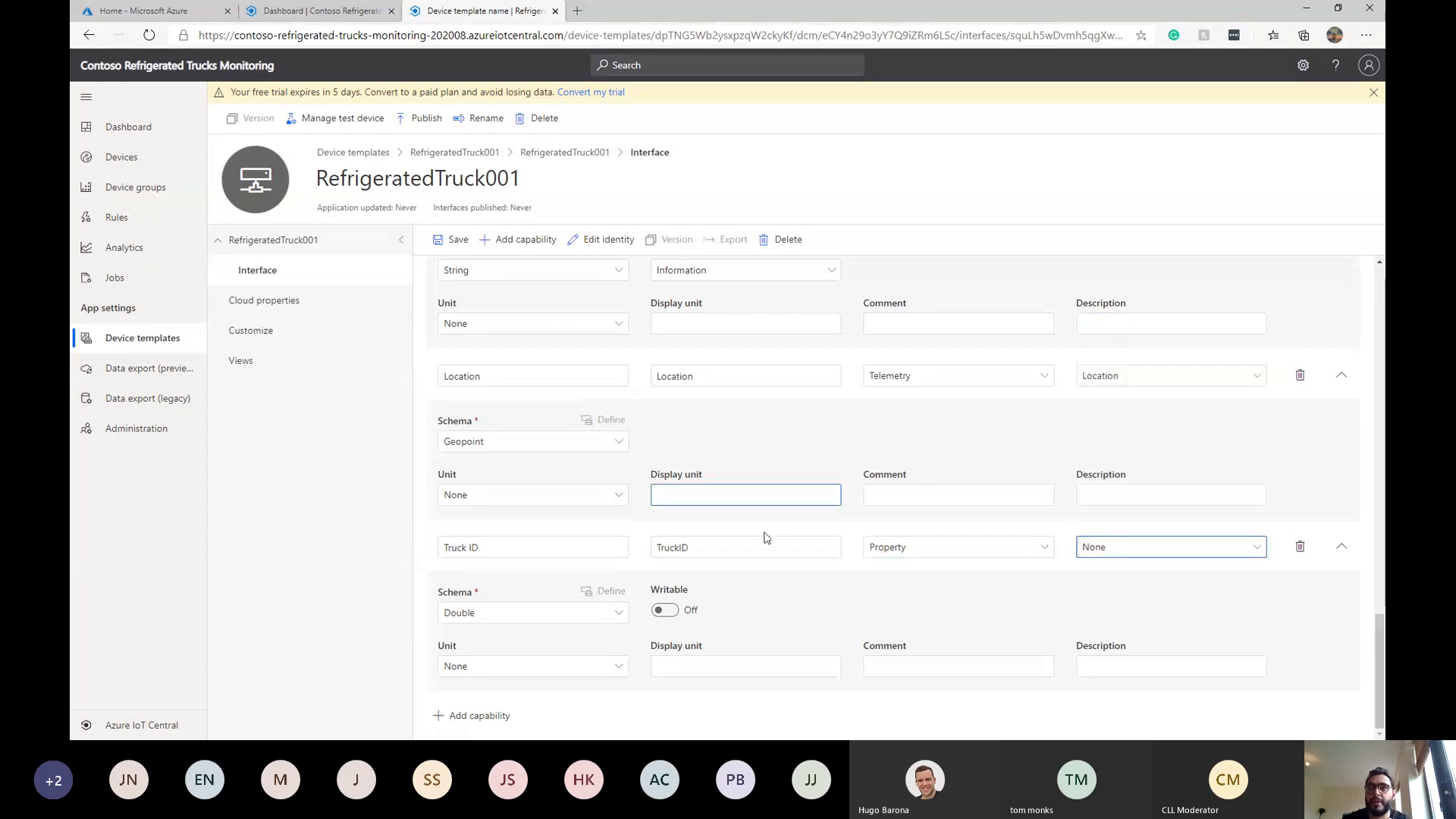
{"action": "left_click", "coordinate": [601, 614]}
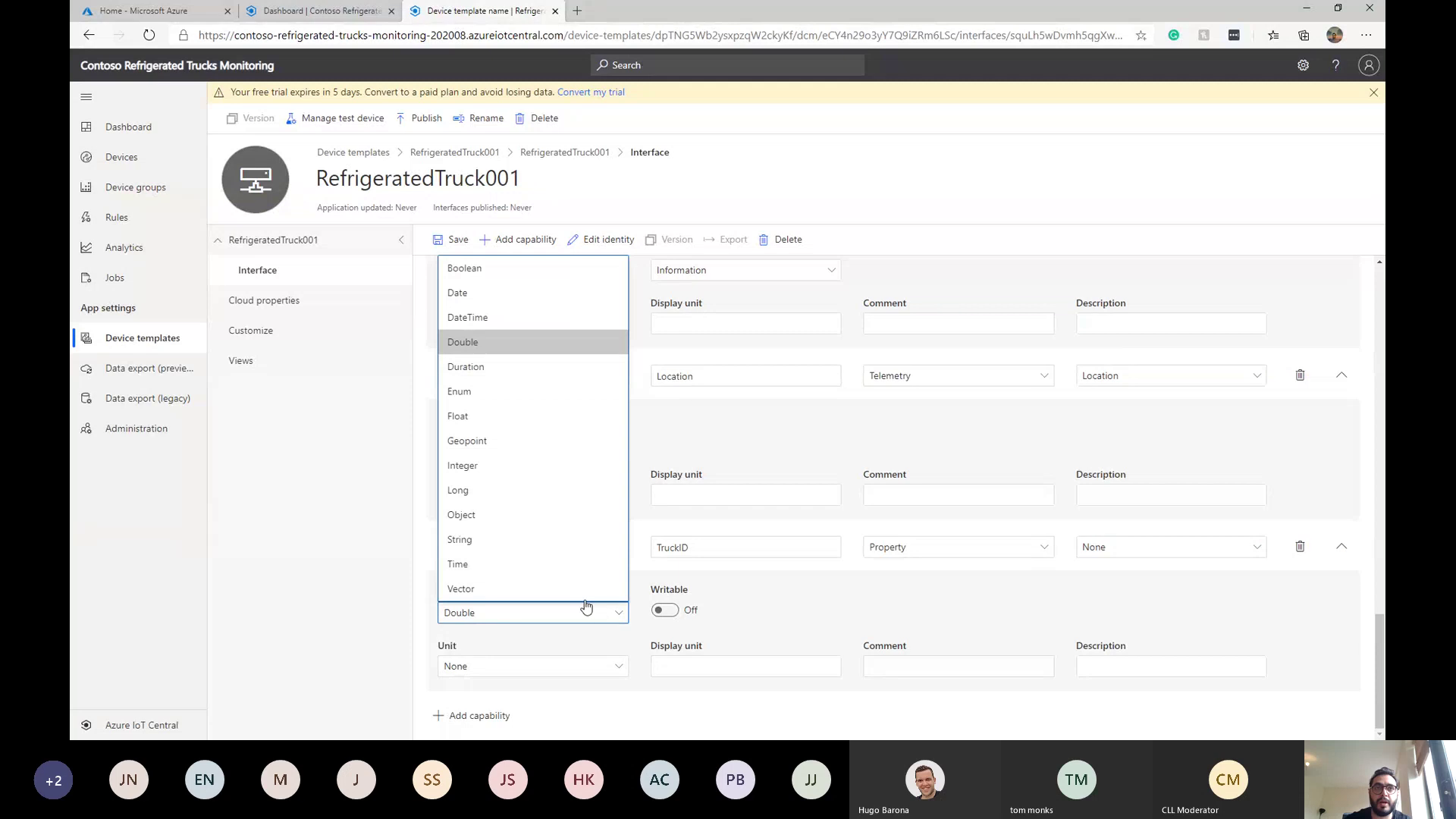
{"action": "left_click", "coordinate": [520, 539]}
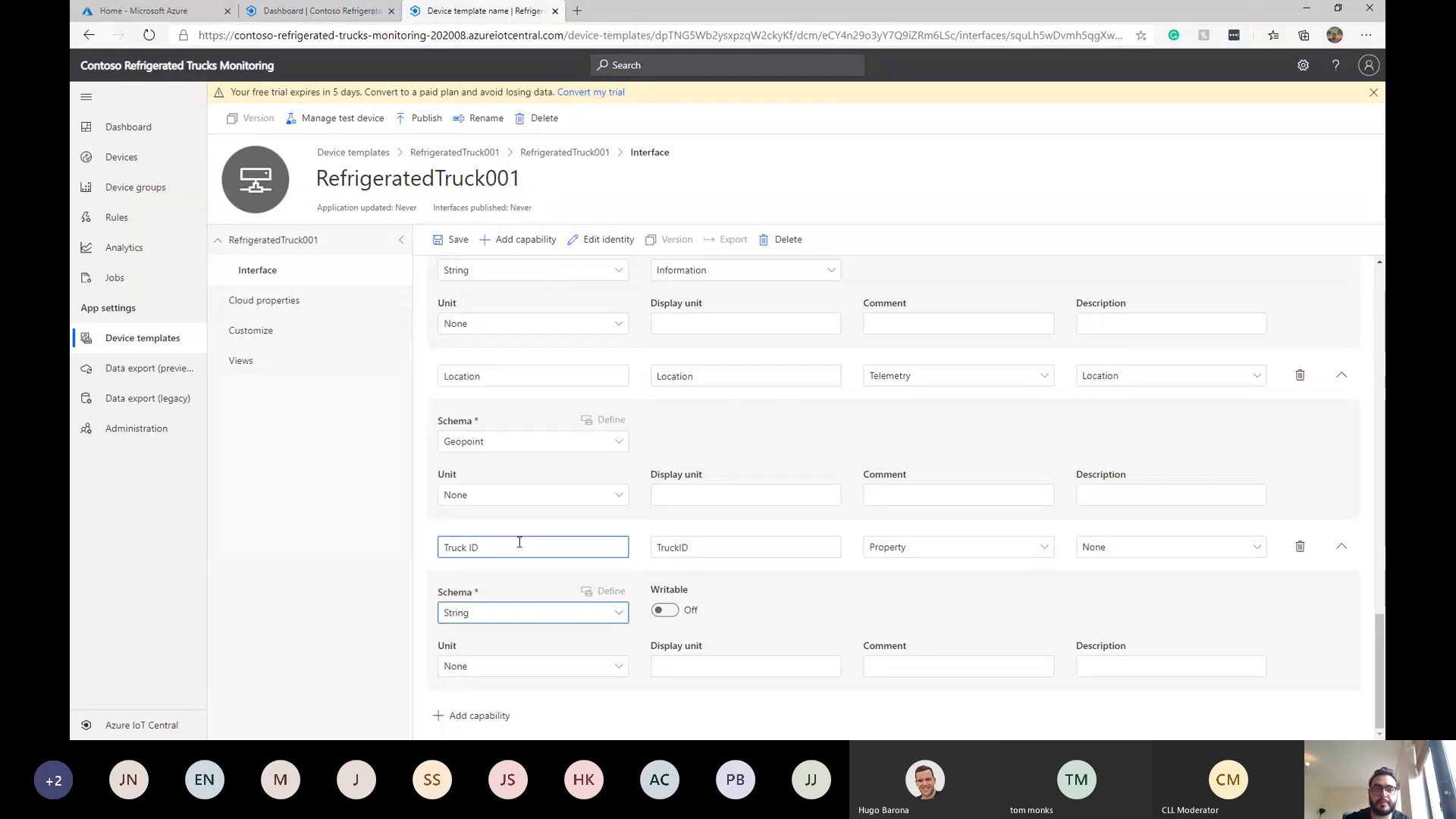
{"action": "left_click", "coordinate": [743, 608]}
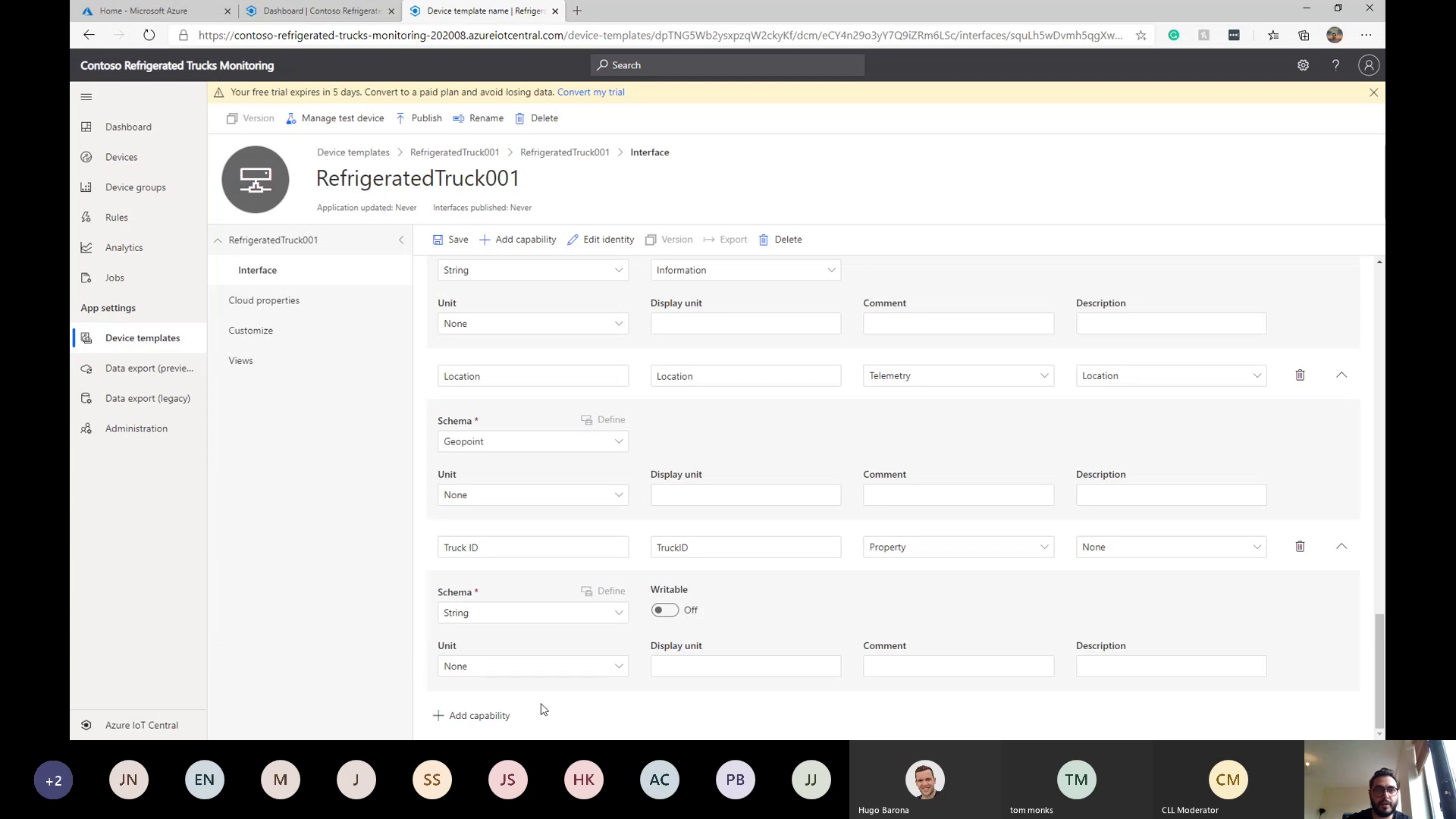
Step: Add a capability with display name "Optimal Temperature" and set its capability type to Property
{"action": "left_click", "coordinate": [502, 714]}
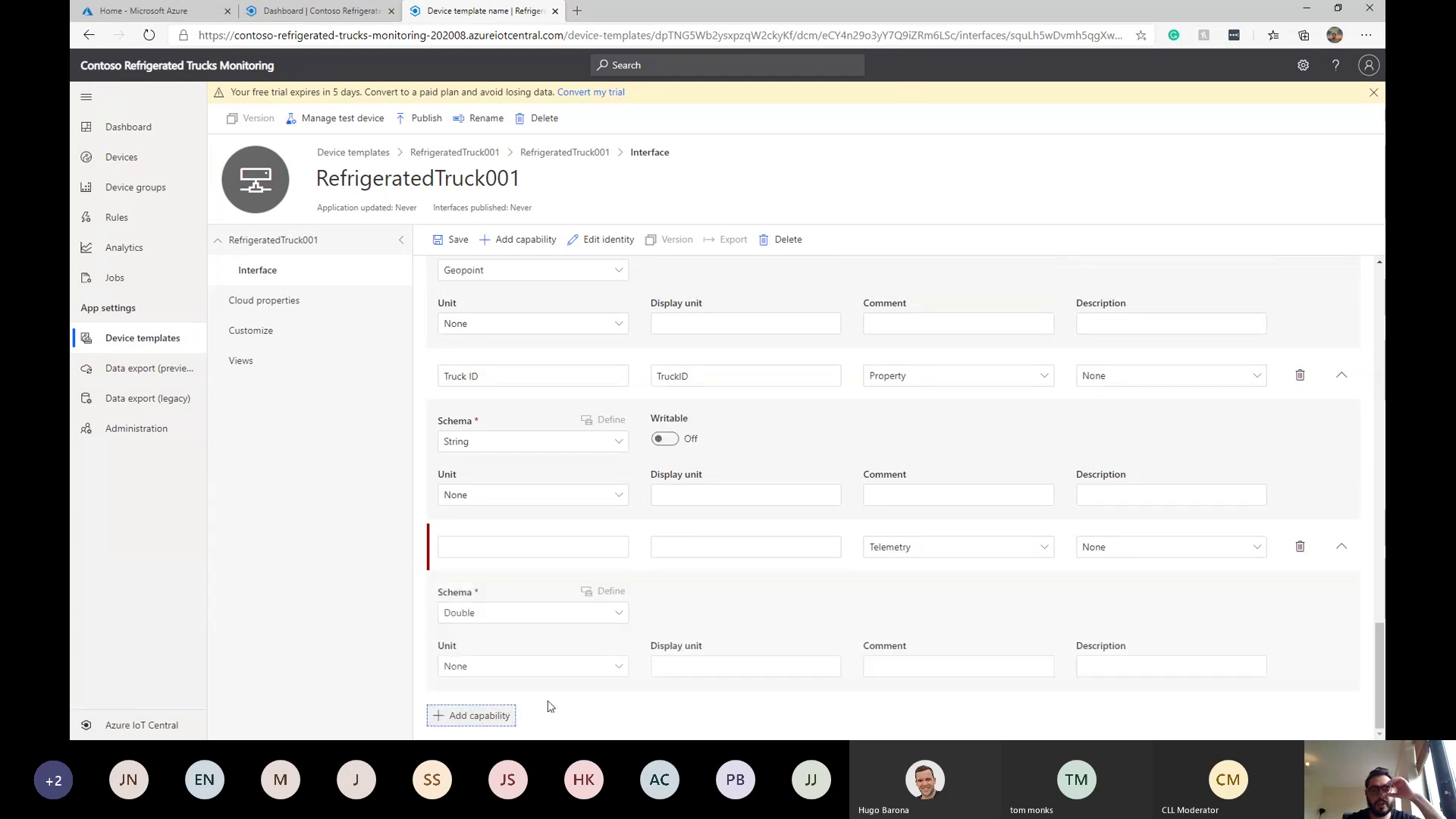
{"action": "left_click", "coordinate": [569, 547]}
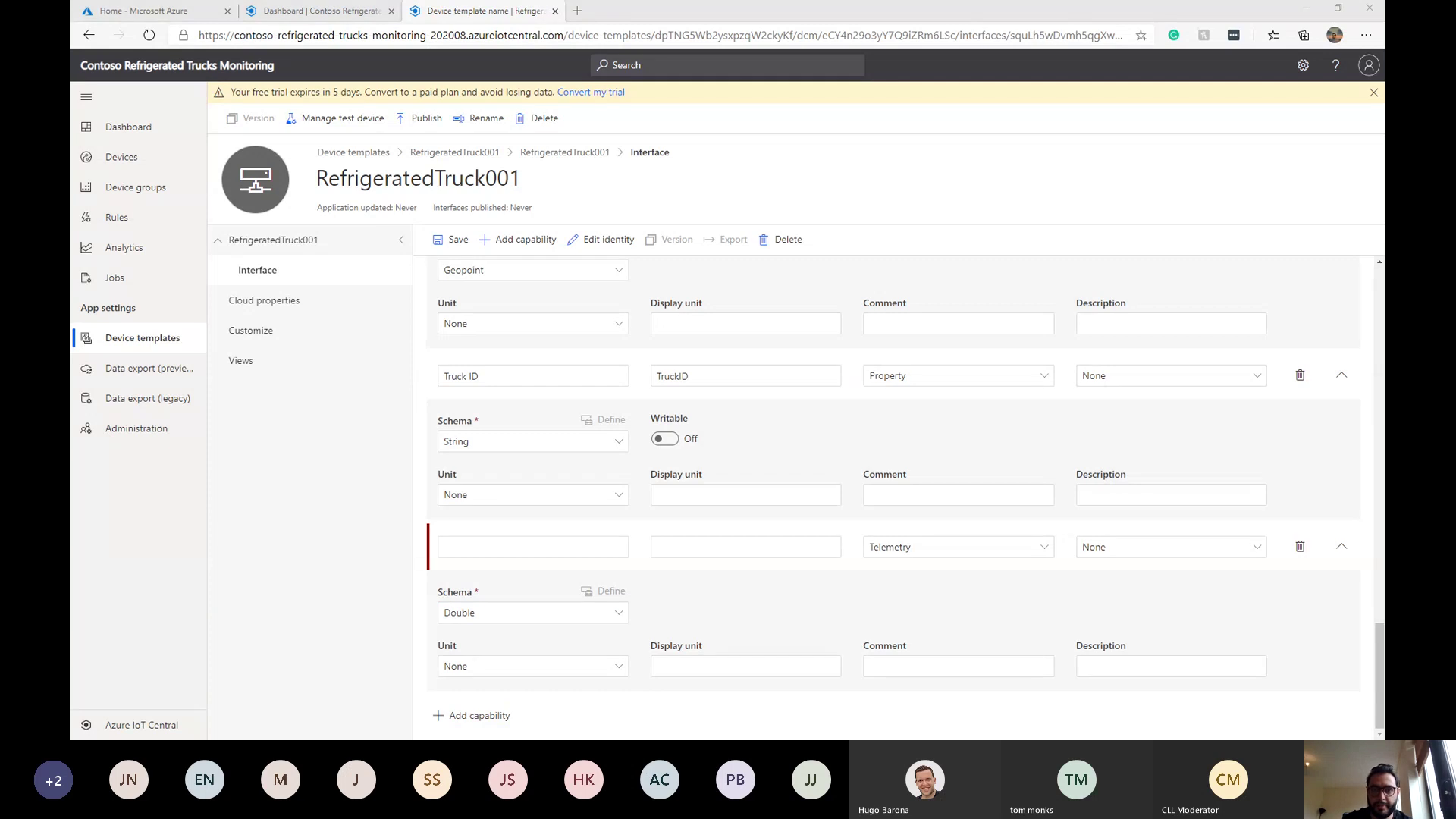
{"action": "left_click", "coordinate": [578, 547]}
{"action": "type", "text": "Optimal Temperature"}
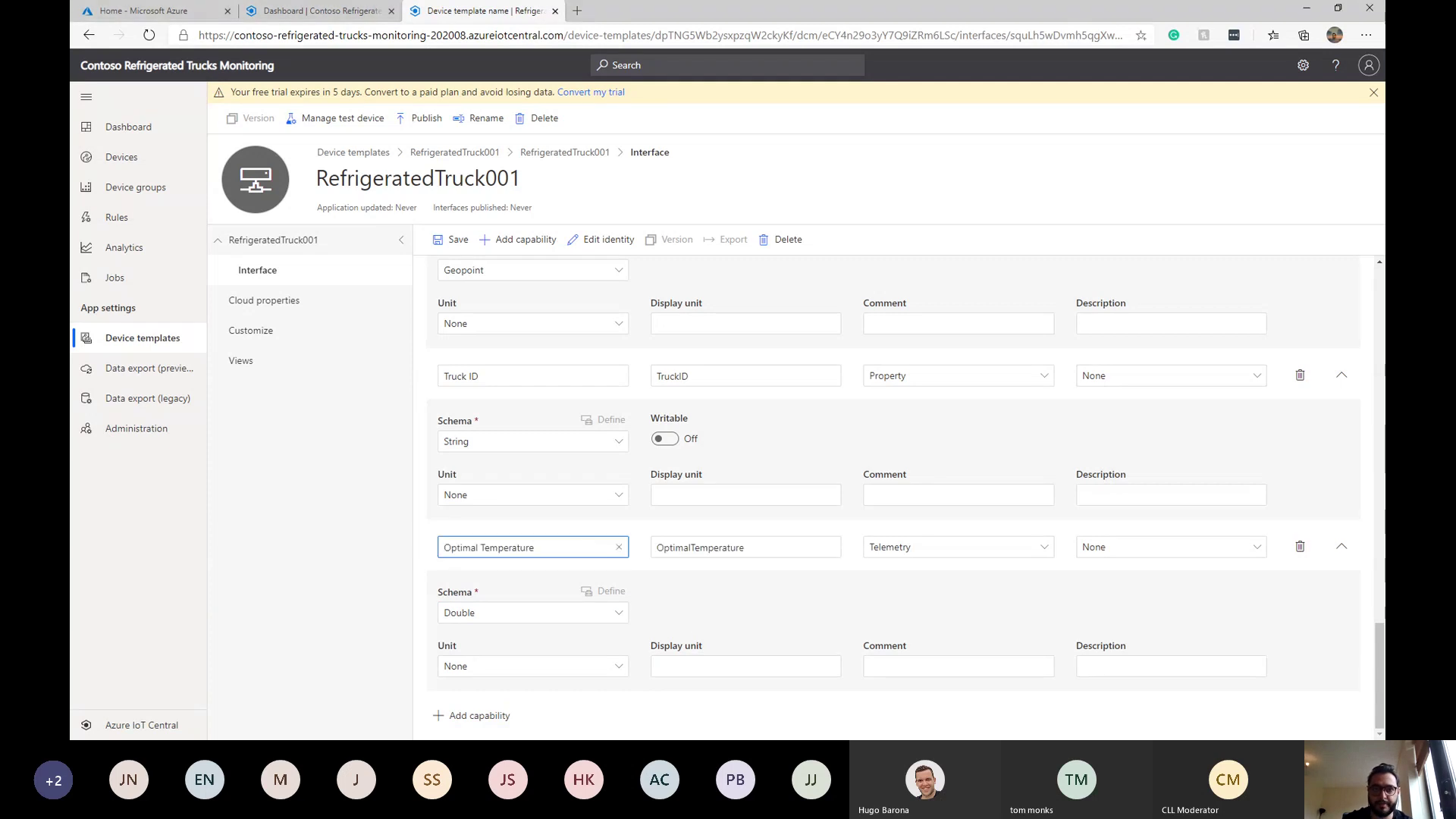
{"action": "left_click", "coordinate": [978, 559]}
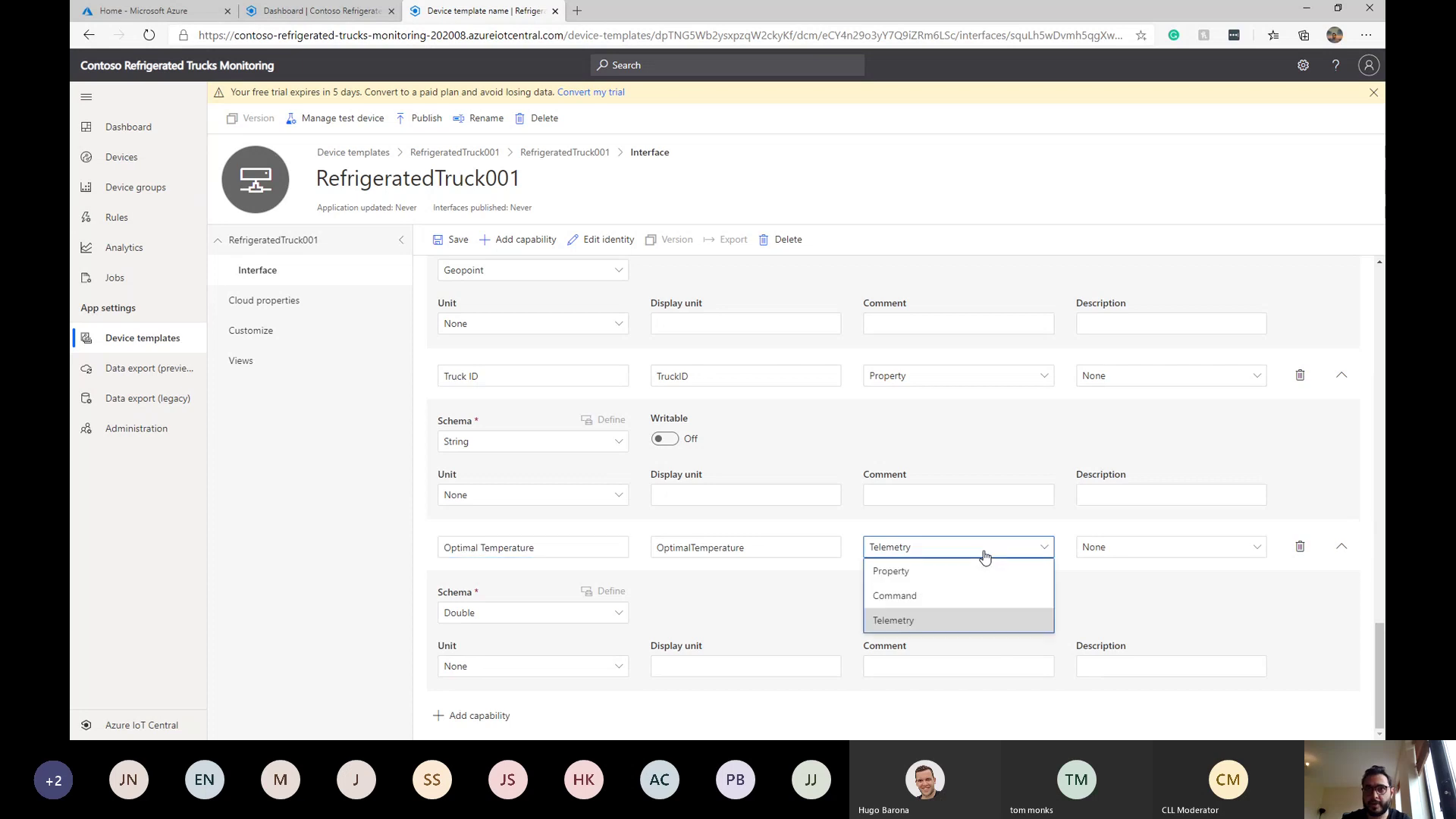
{"action": "left_click", "coordinate": [963, 573]}
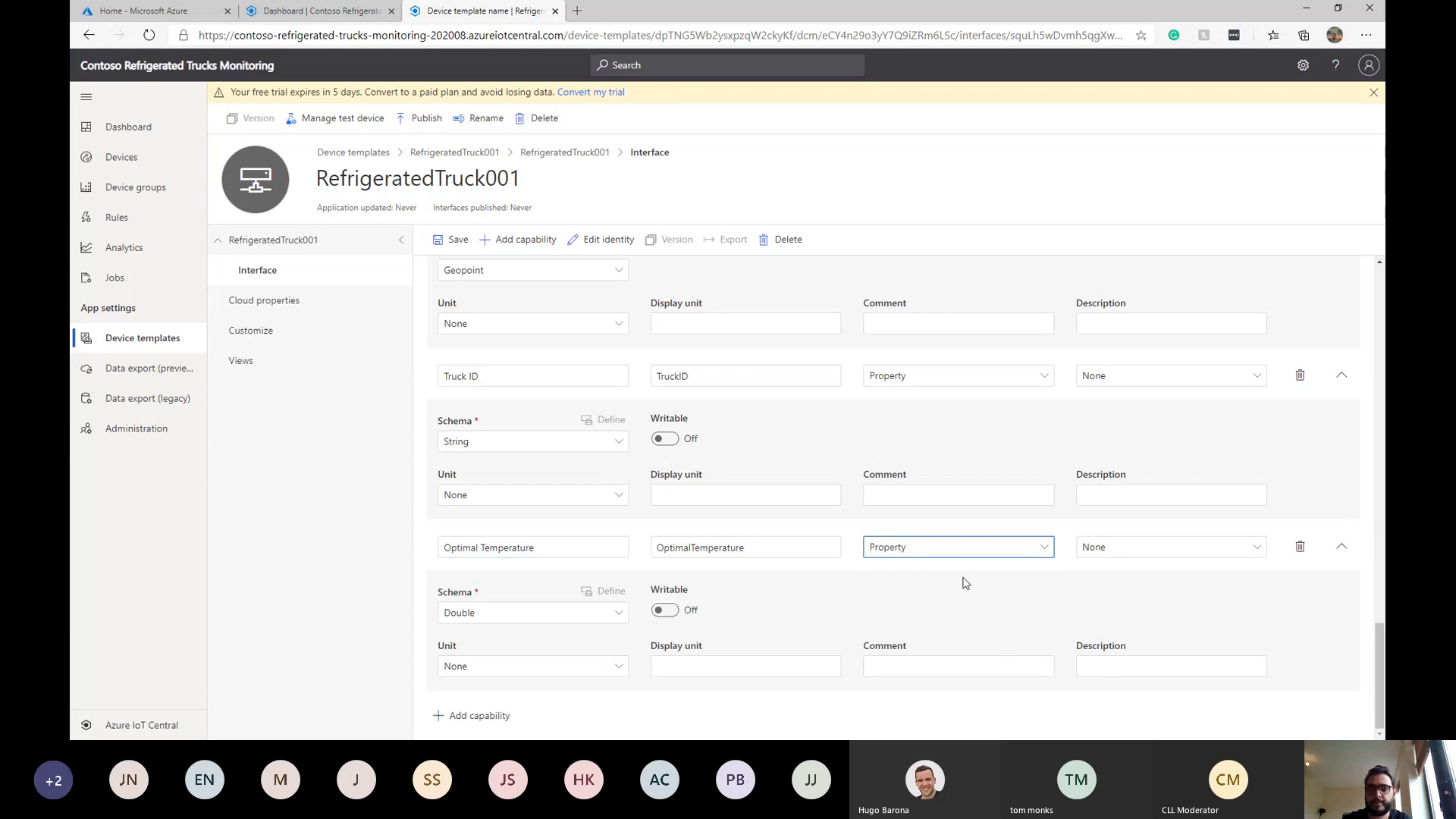
Step: Set the Optimal Temperature property's semantic type to Temperature and make it writable
{"action": "left_click", "coordinate": [1146, 552]}
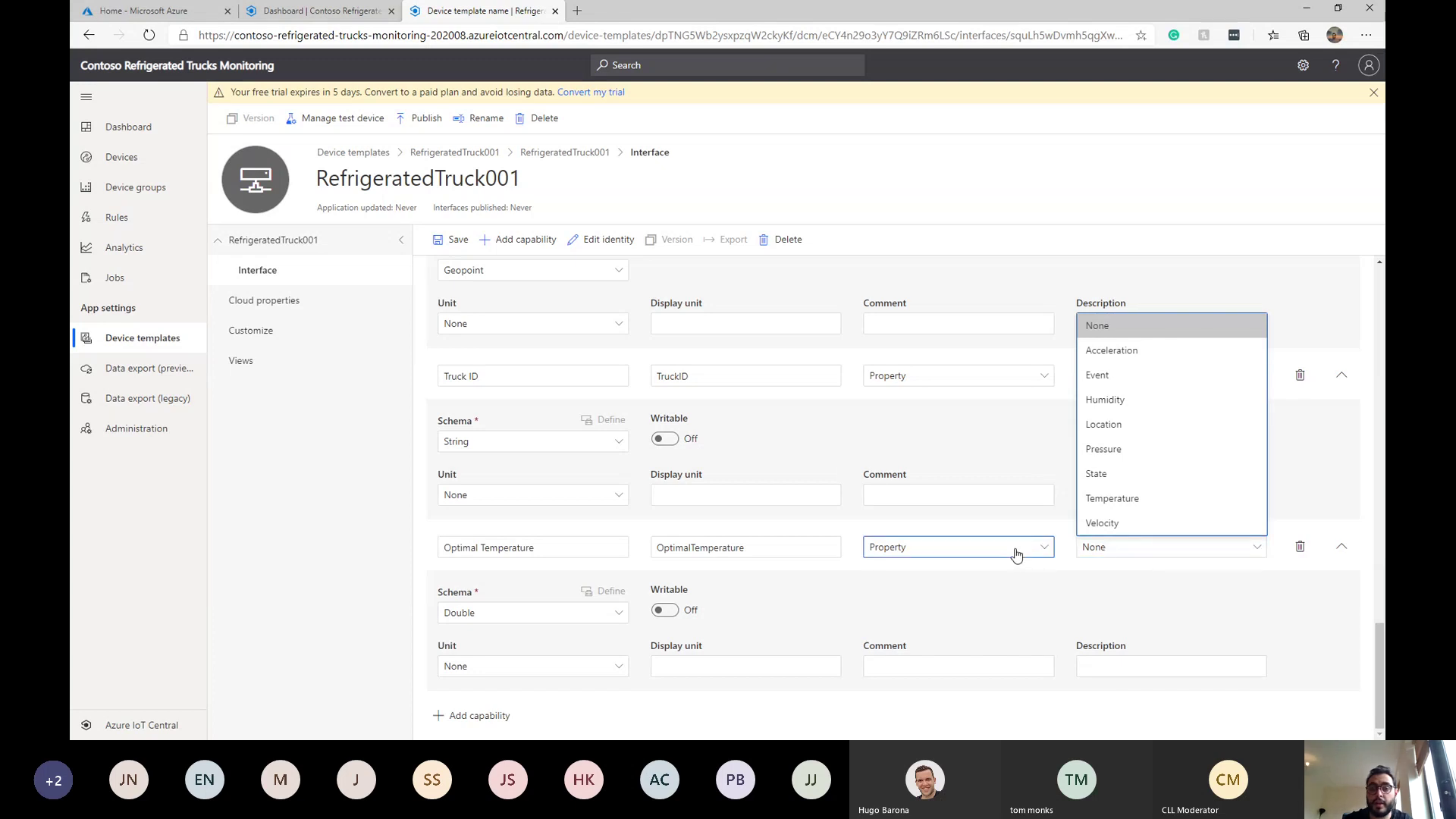
{"action": "left_click", "coordinate": [1140, 500]}
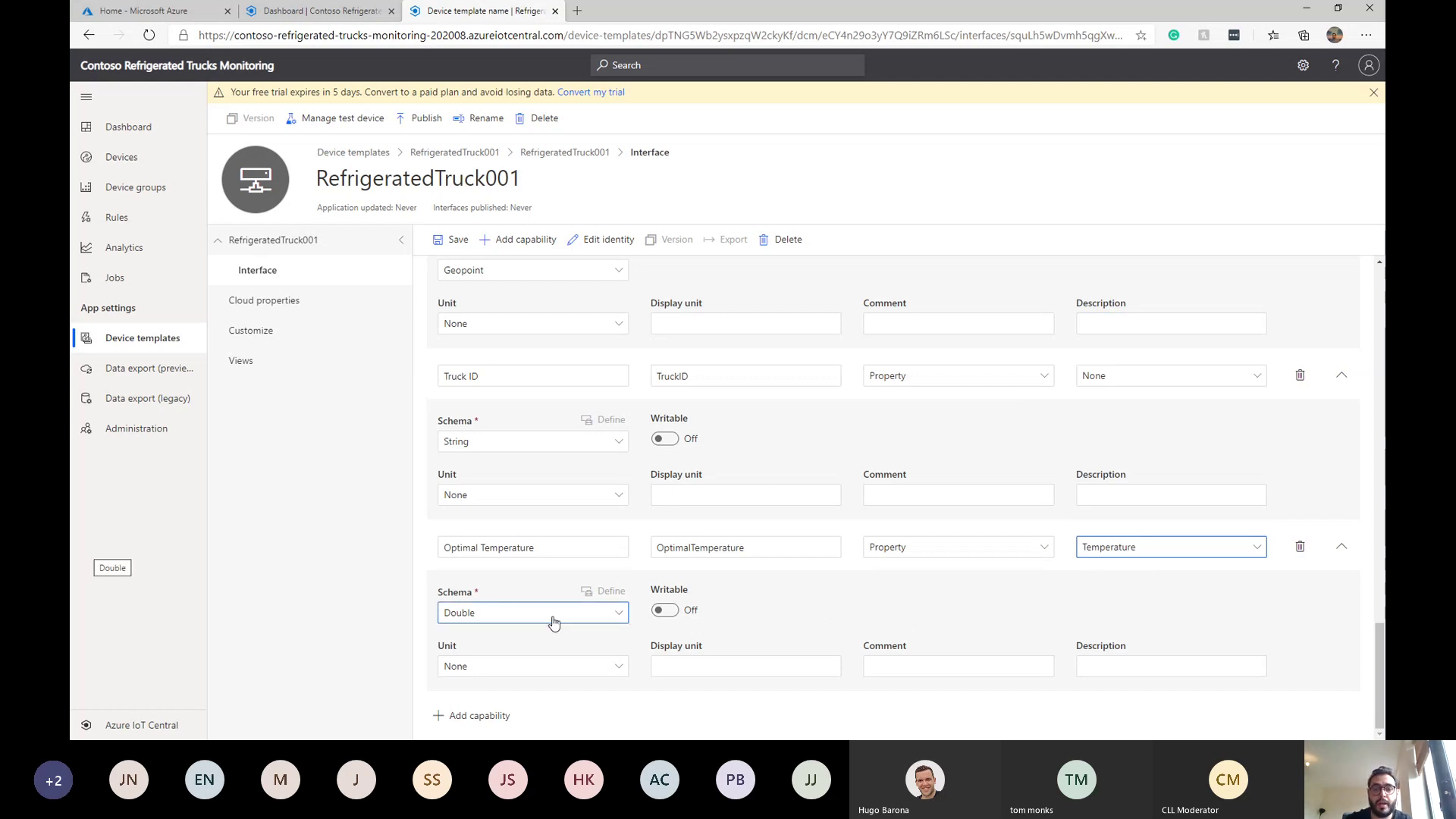
{"action": "left_click", "coordinate": [674, 619]}
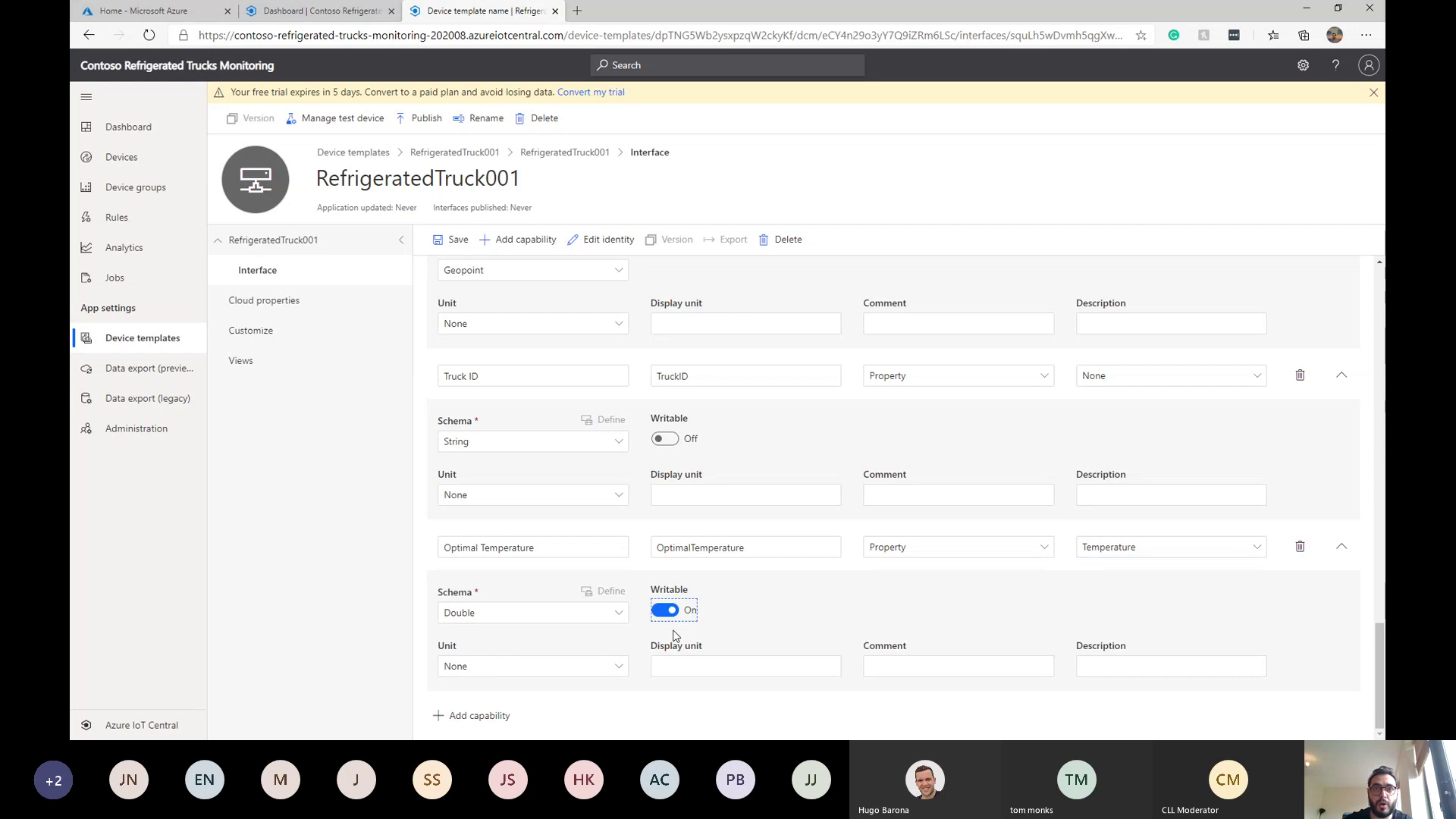
{"action": "left_click", "coordinate": [652, 631]}
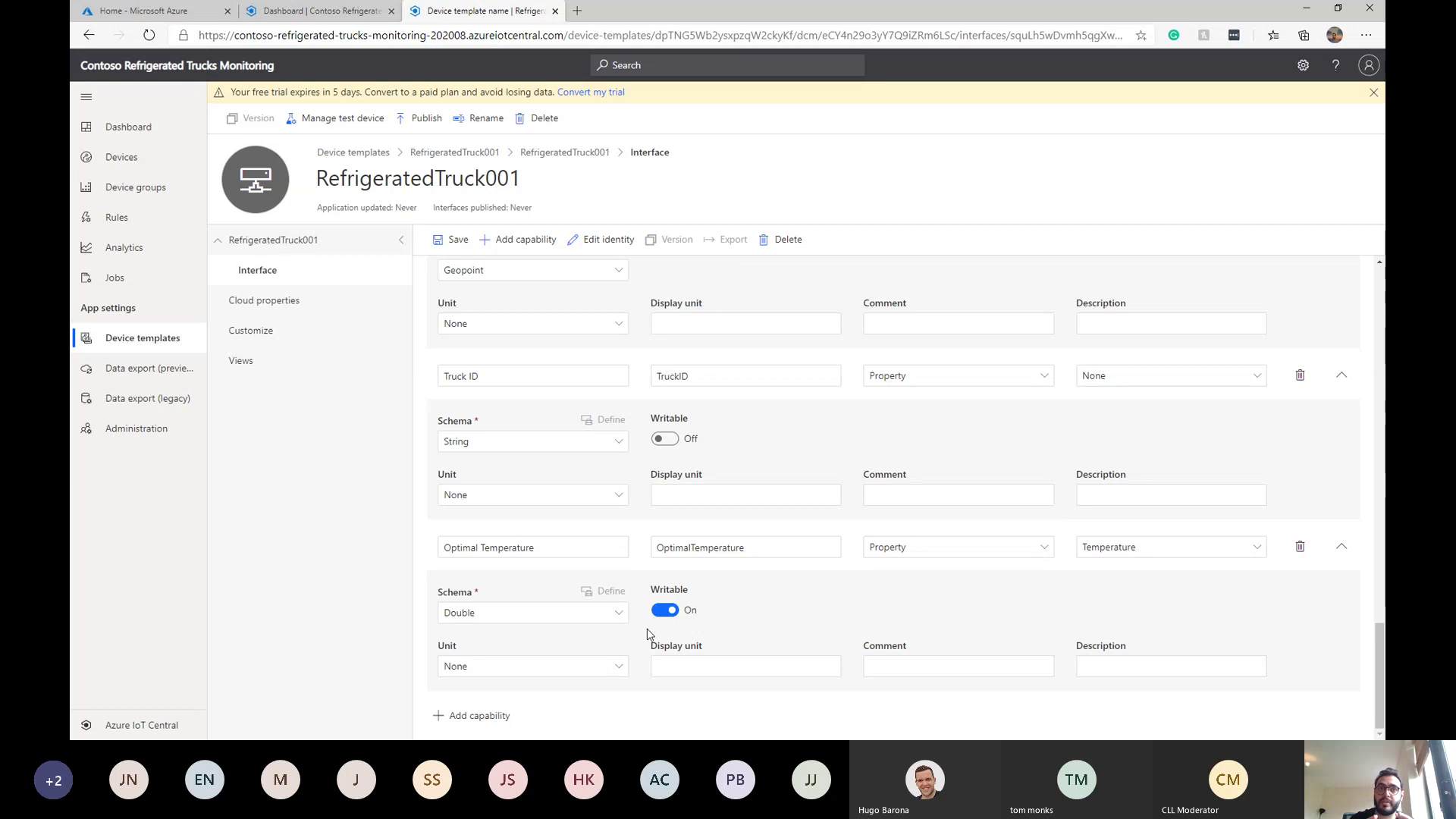
Step: Set the Optimal Temperature property's unit to °C
{"action": "left_click", "coordinate": [553, 667]}
{"action": "left_click", "coordinate": [533, 635]}
{"action": "left_click", "coordinate": [377, 611]}
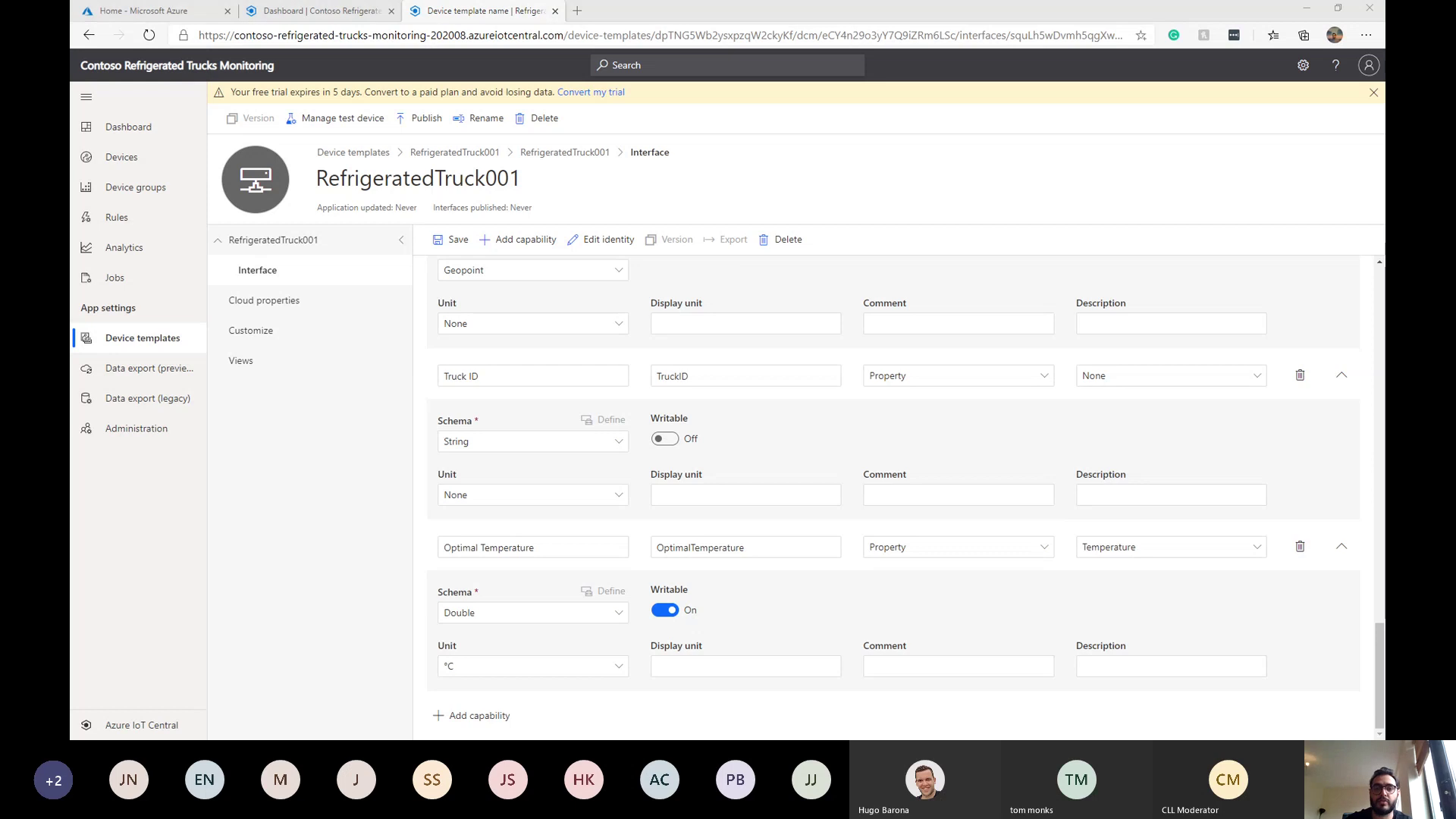
Step: Add a capability with display name "Go to customer" and set its capability type to Command
{"action": "left_click", "coordinate": [503, 713]}
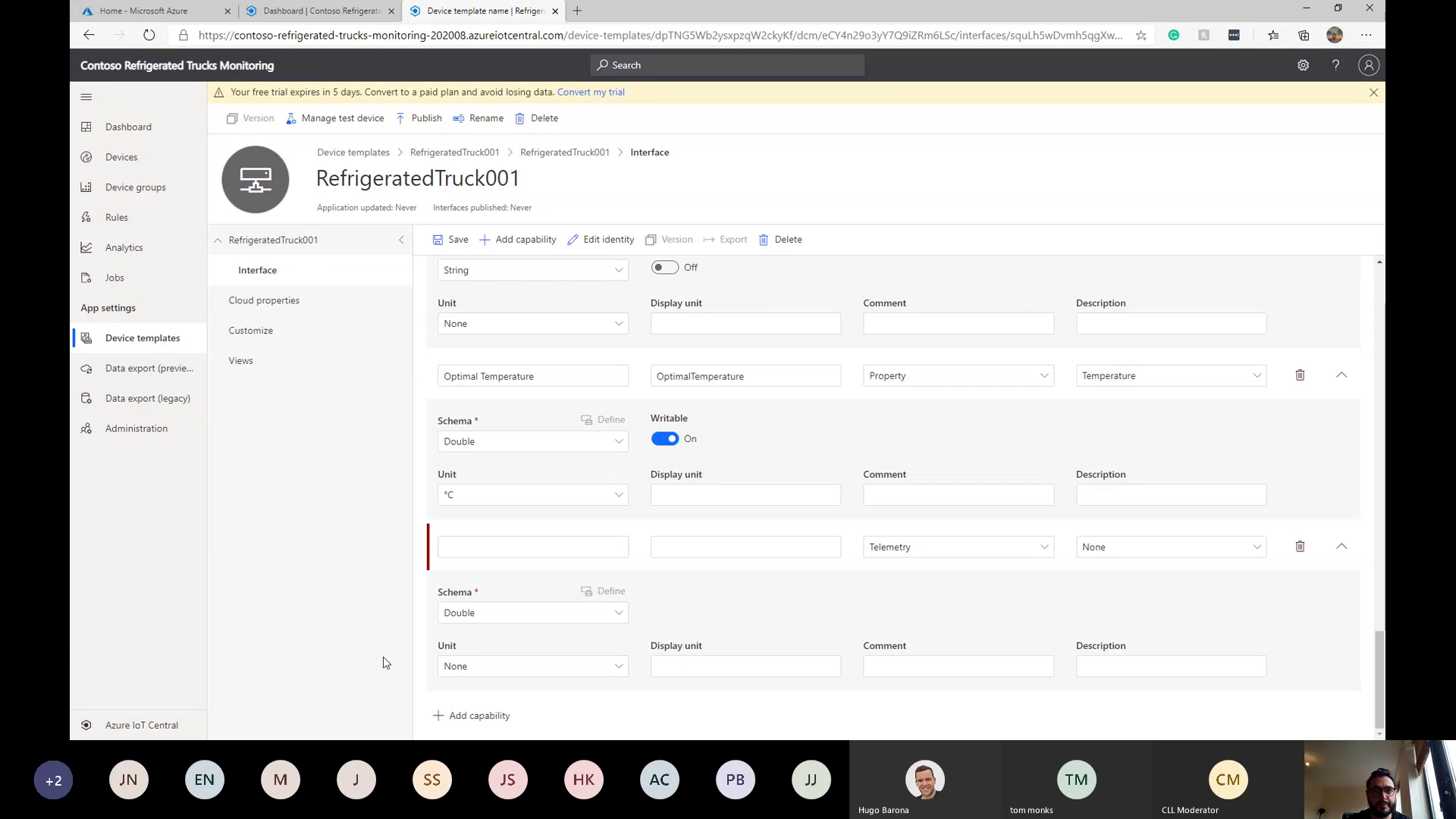
{"action": "left_click", "coordinate": [466, 714]}
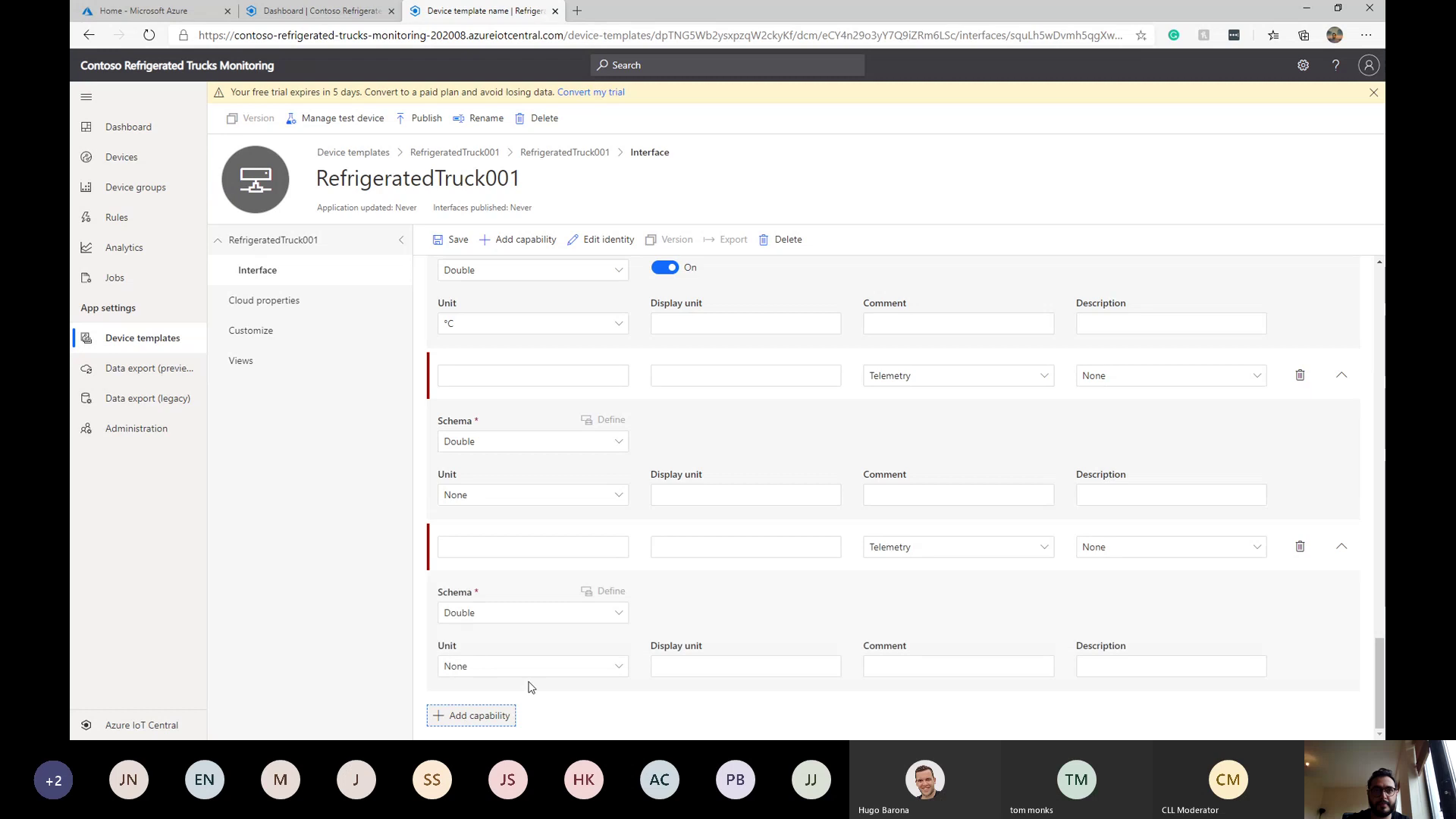
{"action": "left_click", "coordinate": [548, 549]}
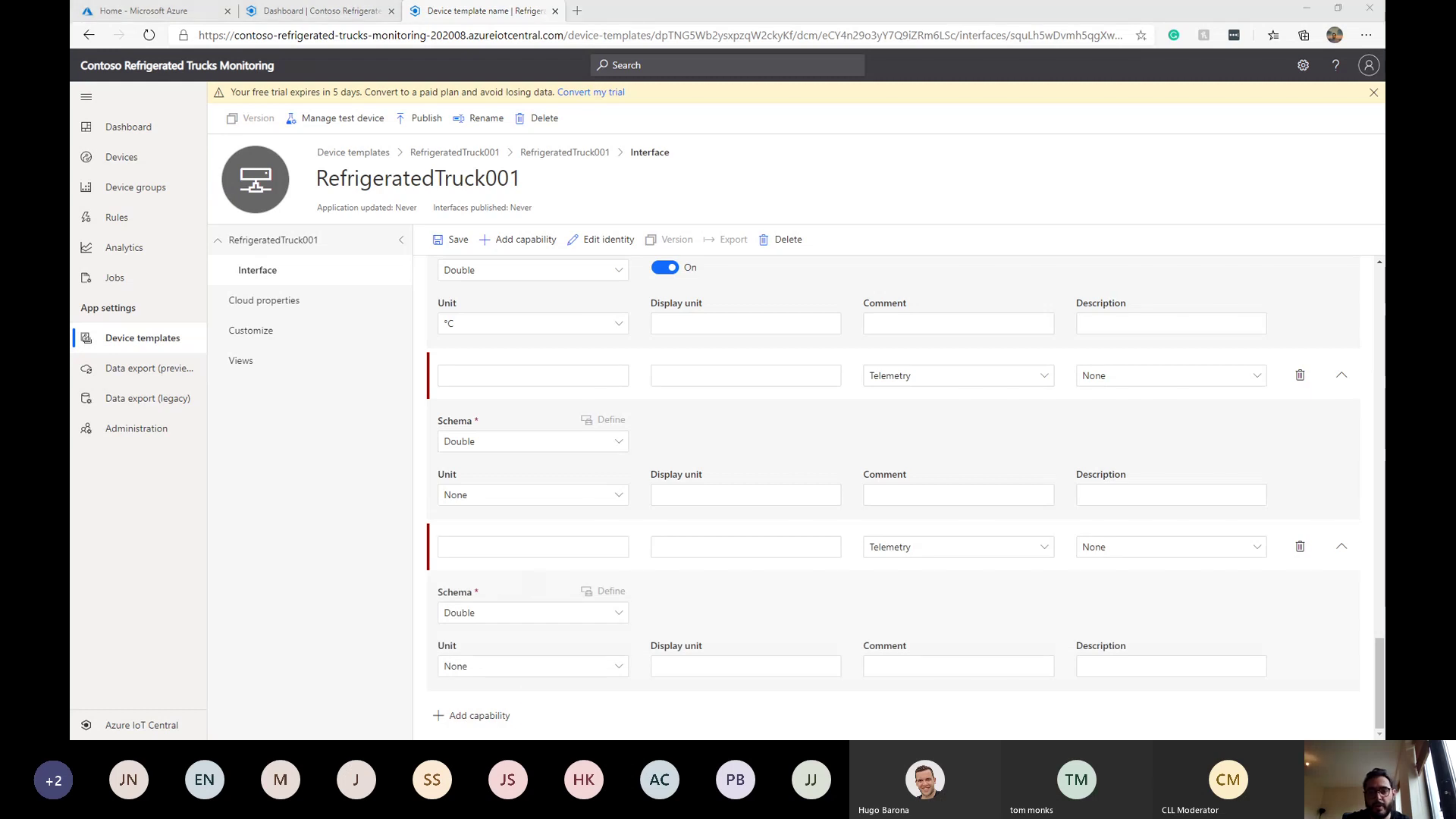
{"action": "left_click", "coordinate": [502, 547]}
{"action": "type", "text": "Go to customer"}
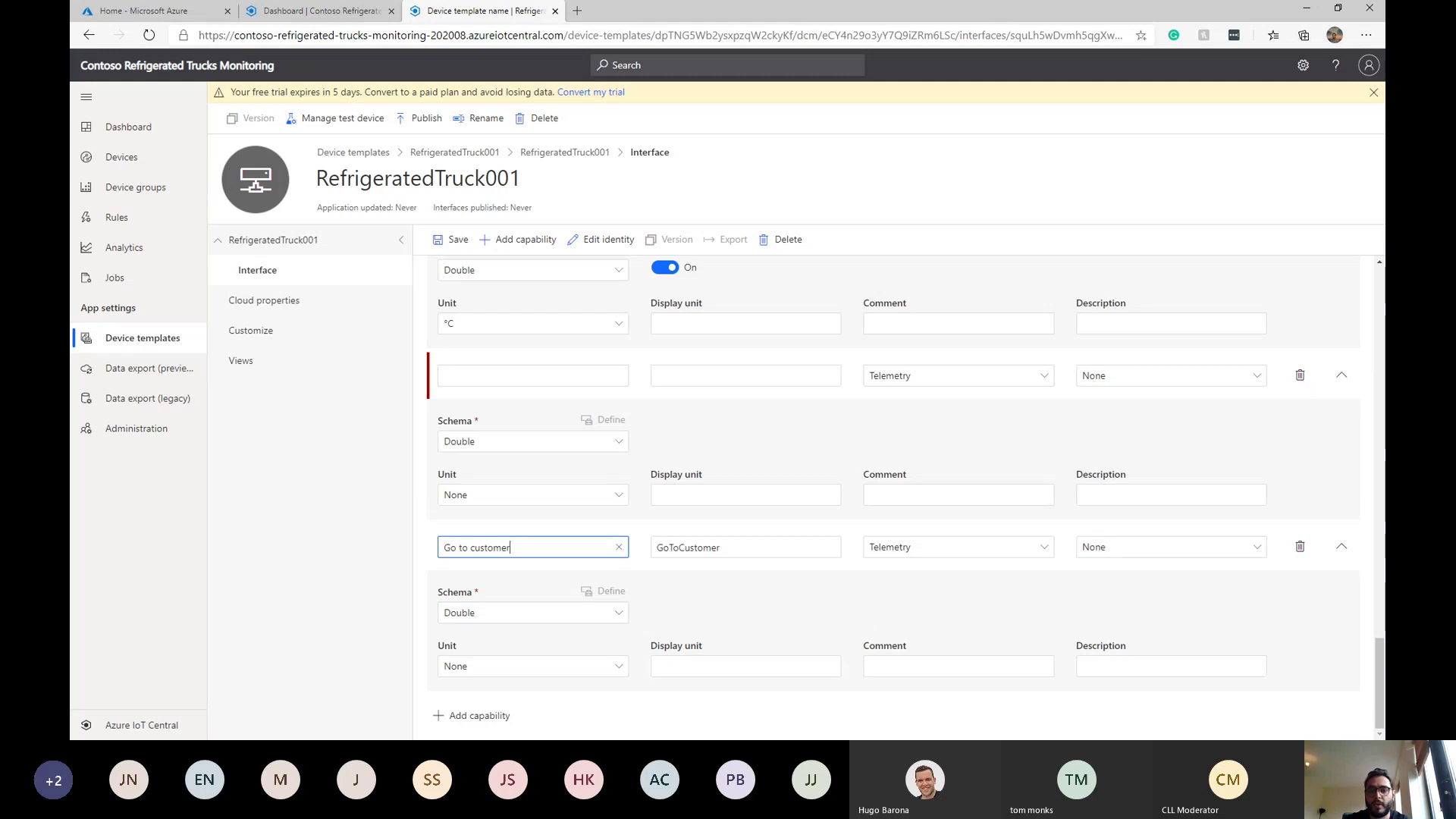
{"action": "left_click", "coordinate": [981, 547]}
{"action": "left_click", "coordinate": [955, 596]}
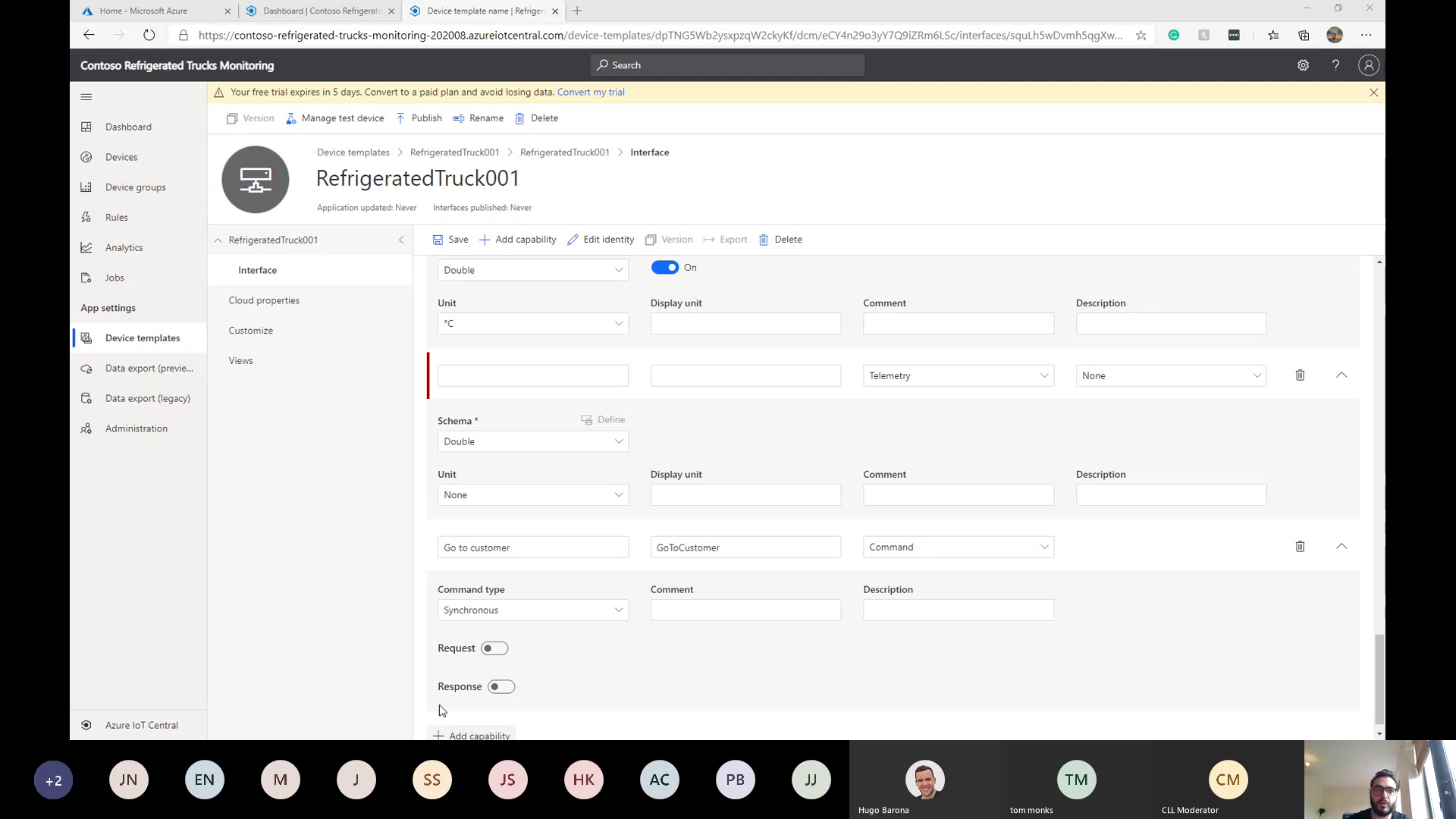
Step: Enable the request for the Go to customer command, with display name "Customer ID" and schema Integer
{"action": "left_click", "coordinate": [497, 648]}
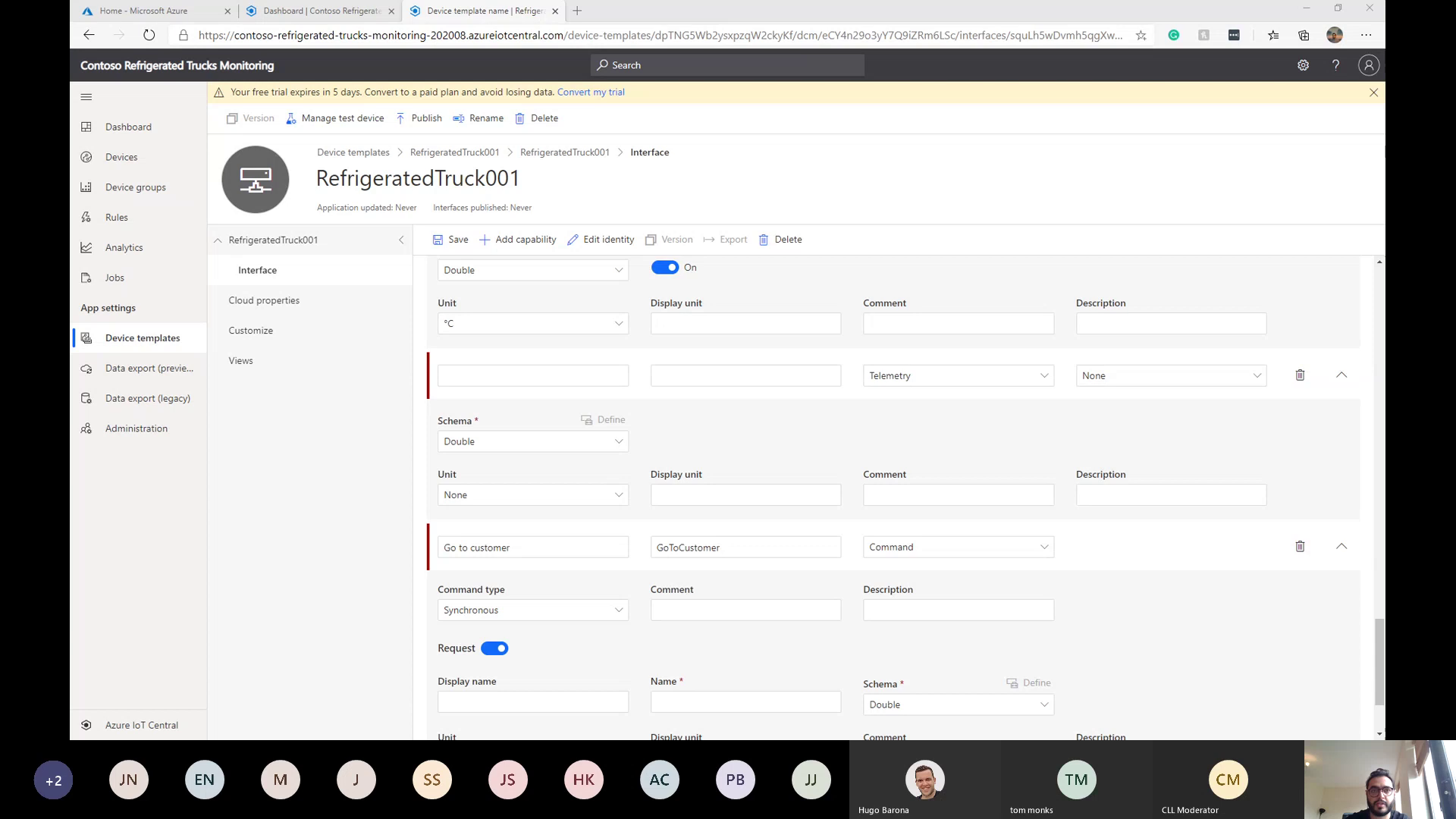
{"action": "left_click", "coordinate": [554, 700]}
{"action": "type", "text": "Customer ID"}
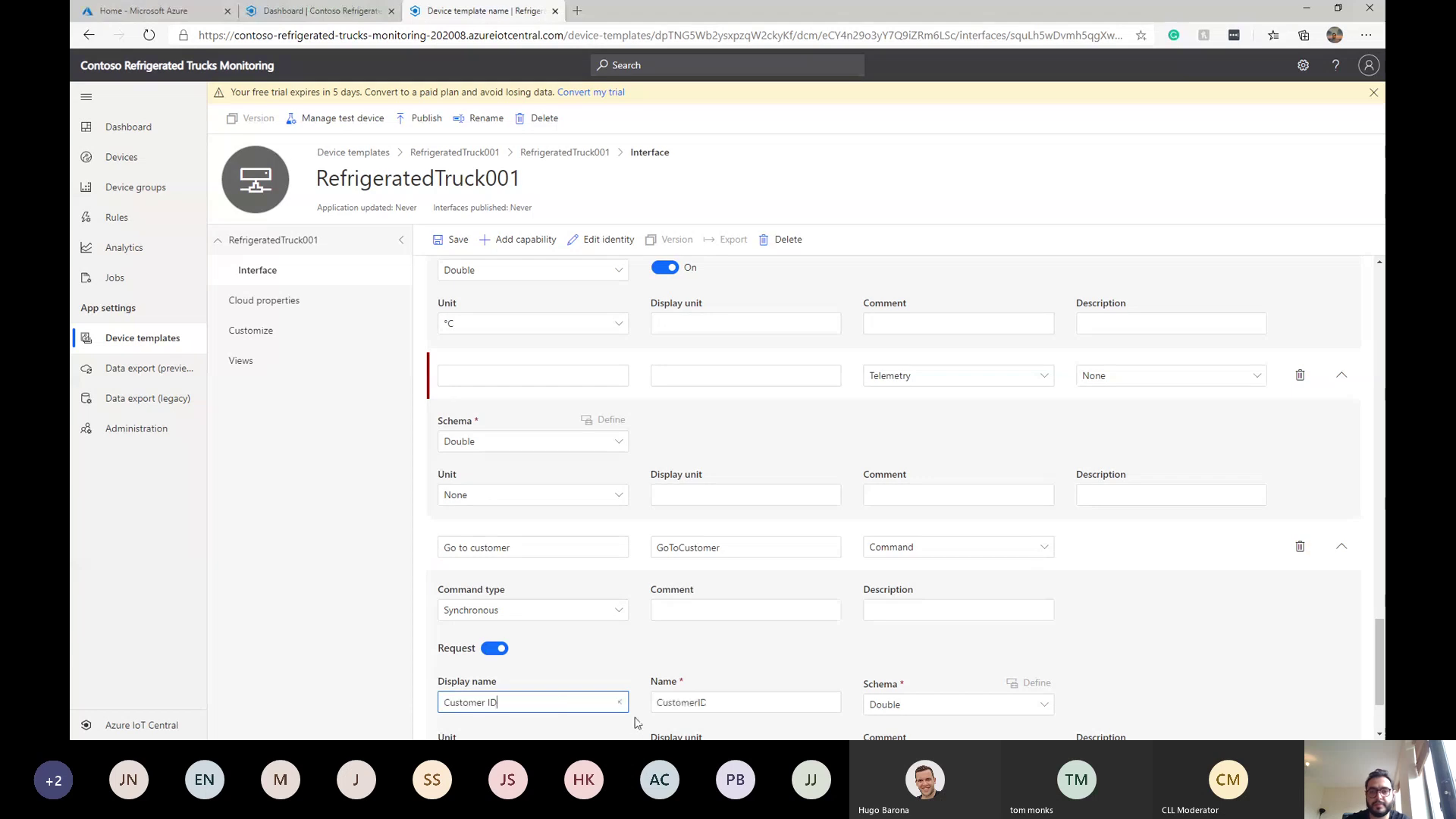
{"action": "left_click", "coordinate": [1151, 677]}
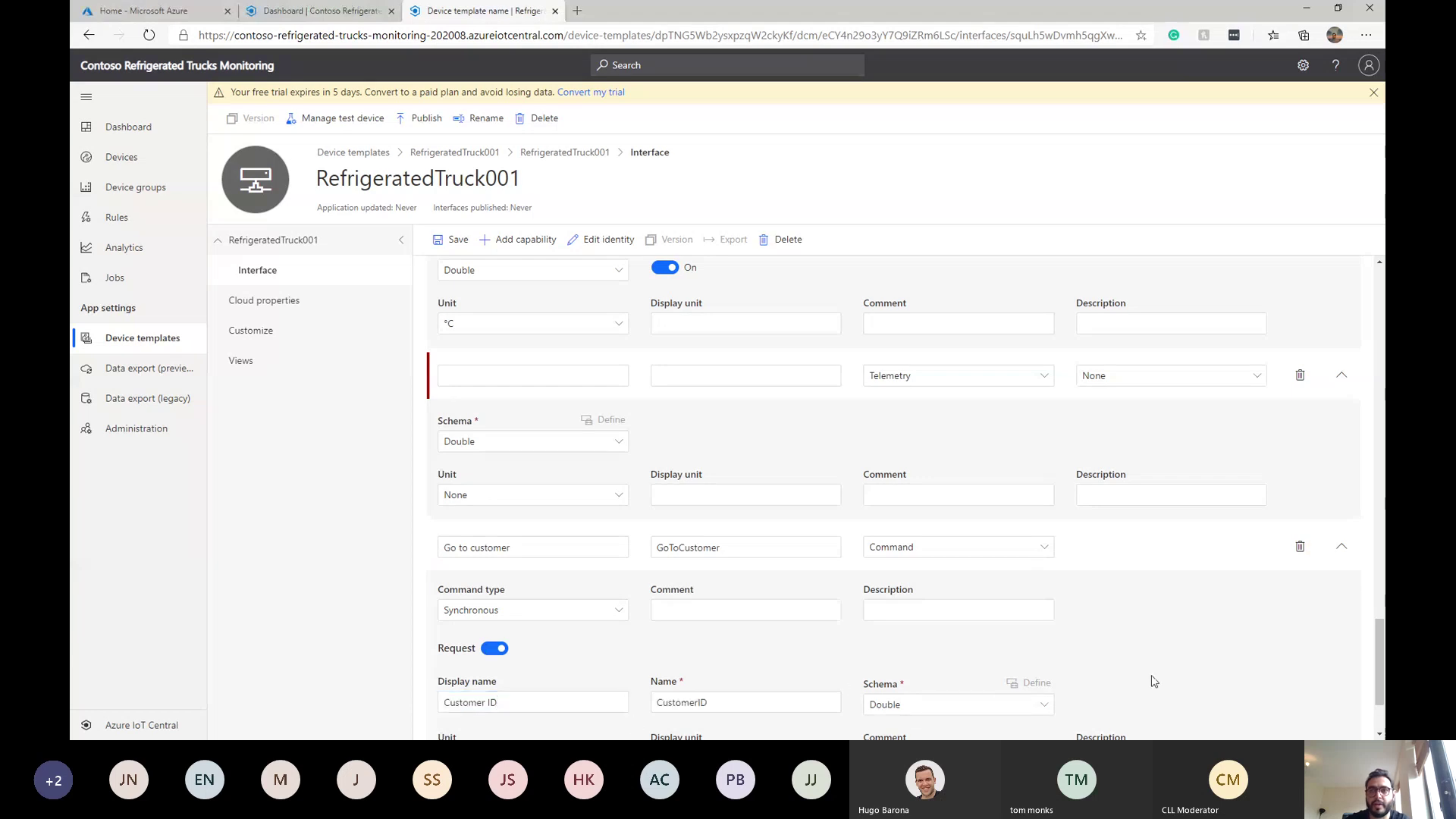
{"action": "scroll", "coordinate": [1151, 681], "scroll_direction": "down", "scroll_amount": 2}
{"action": "left_click", "coordinate": [956, 574]}
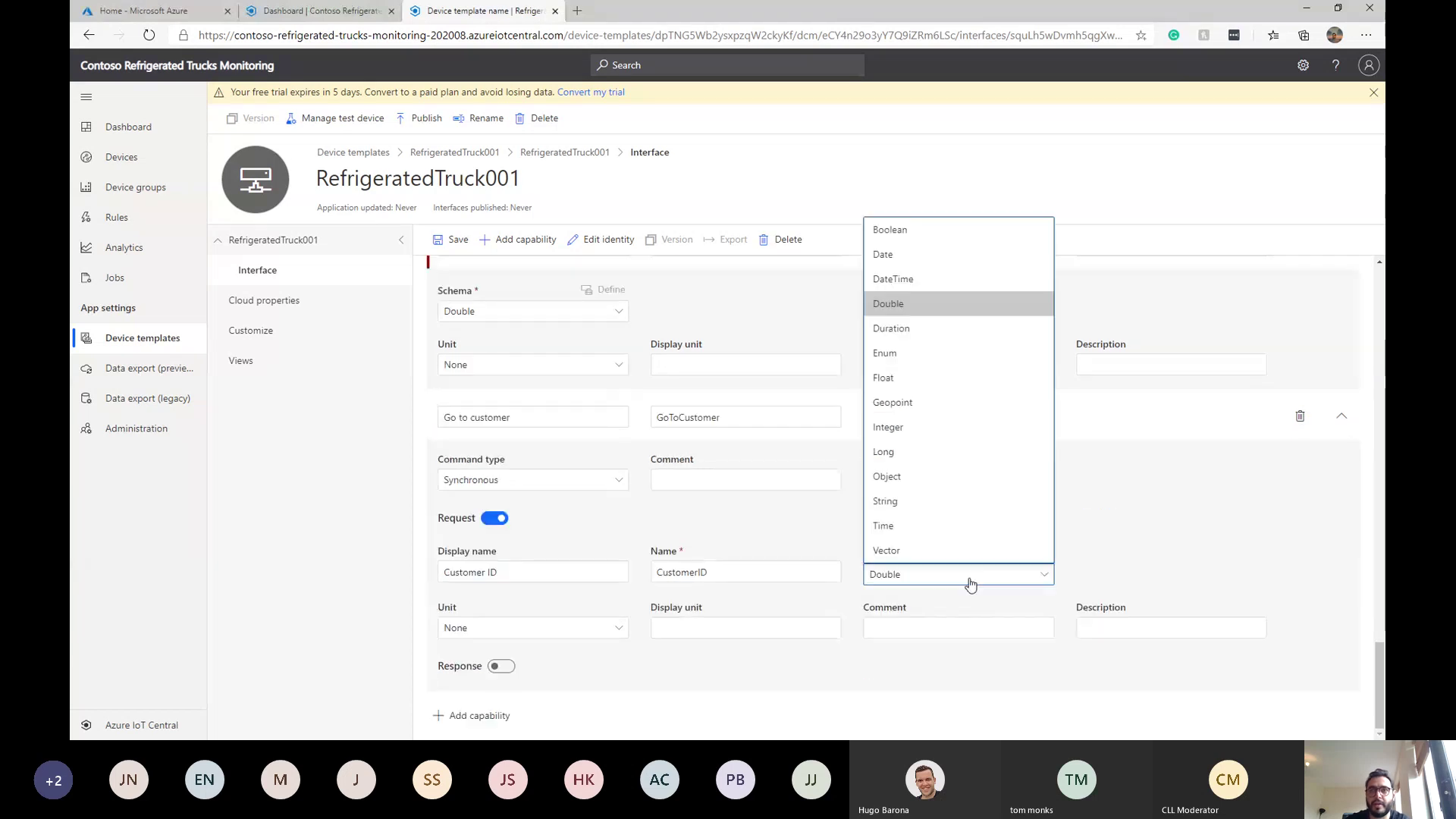
{"action": "left_click", "coordinate": [944, 428]}
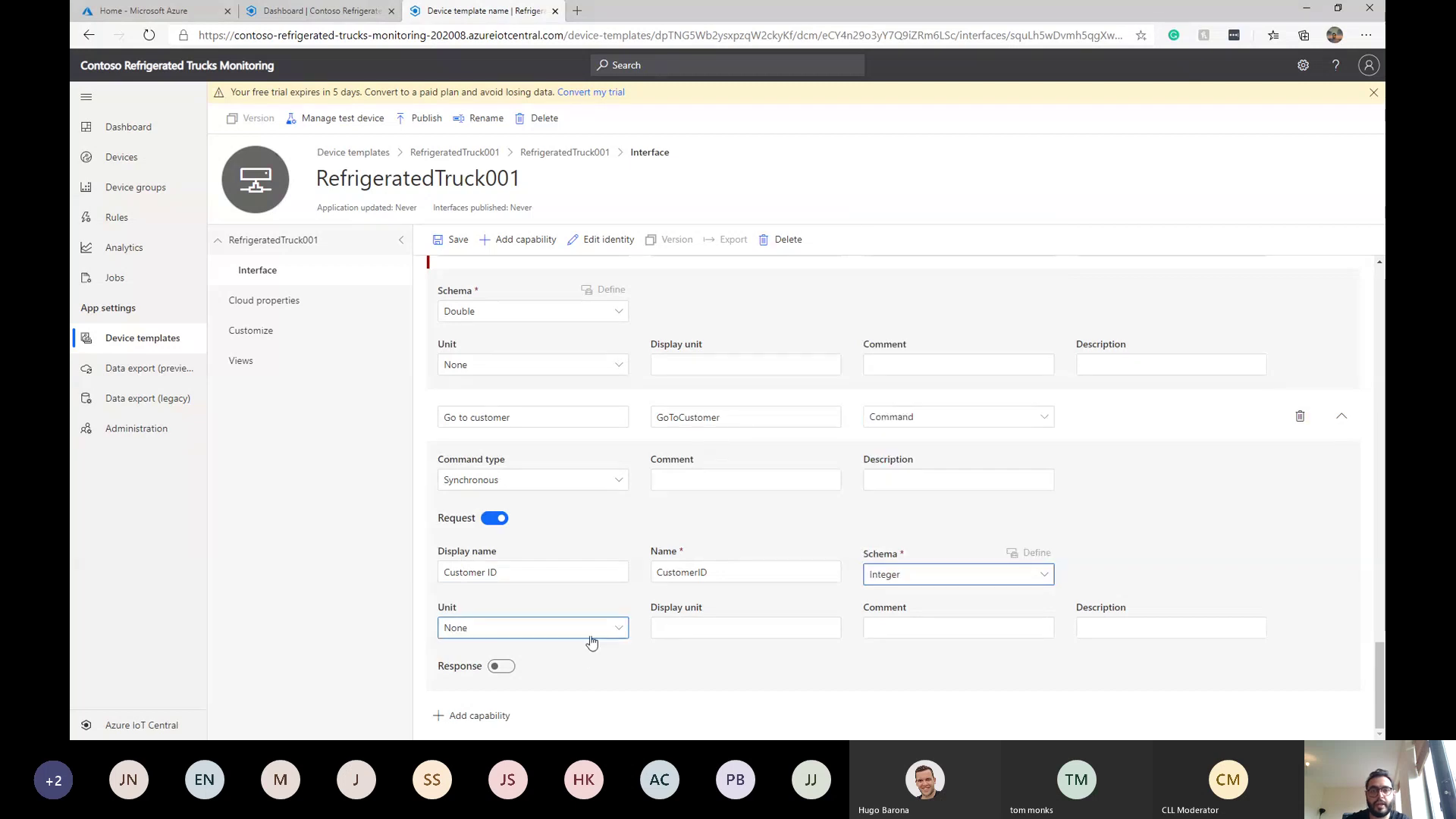
{"action": "left_click", "coordinate": [660, 670]}
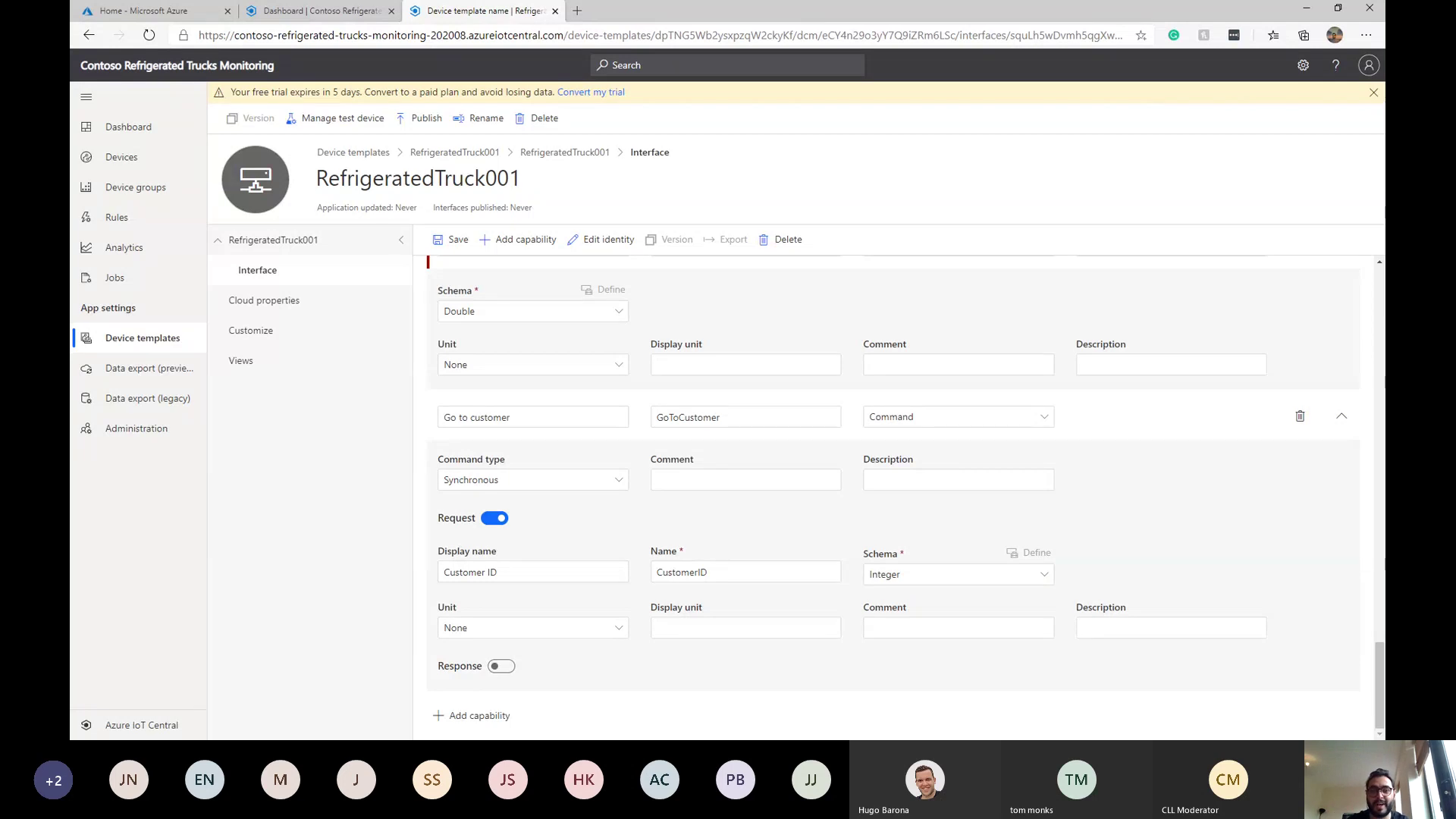
Step: Add a capability with display name "Recall" and set its capability type to Command
{"action": "left_click", "coordinate": [480, 715]}
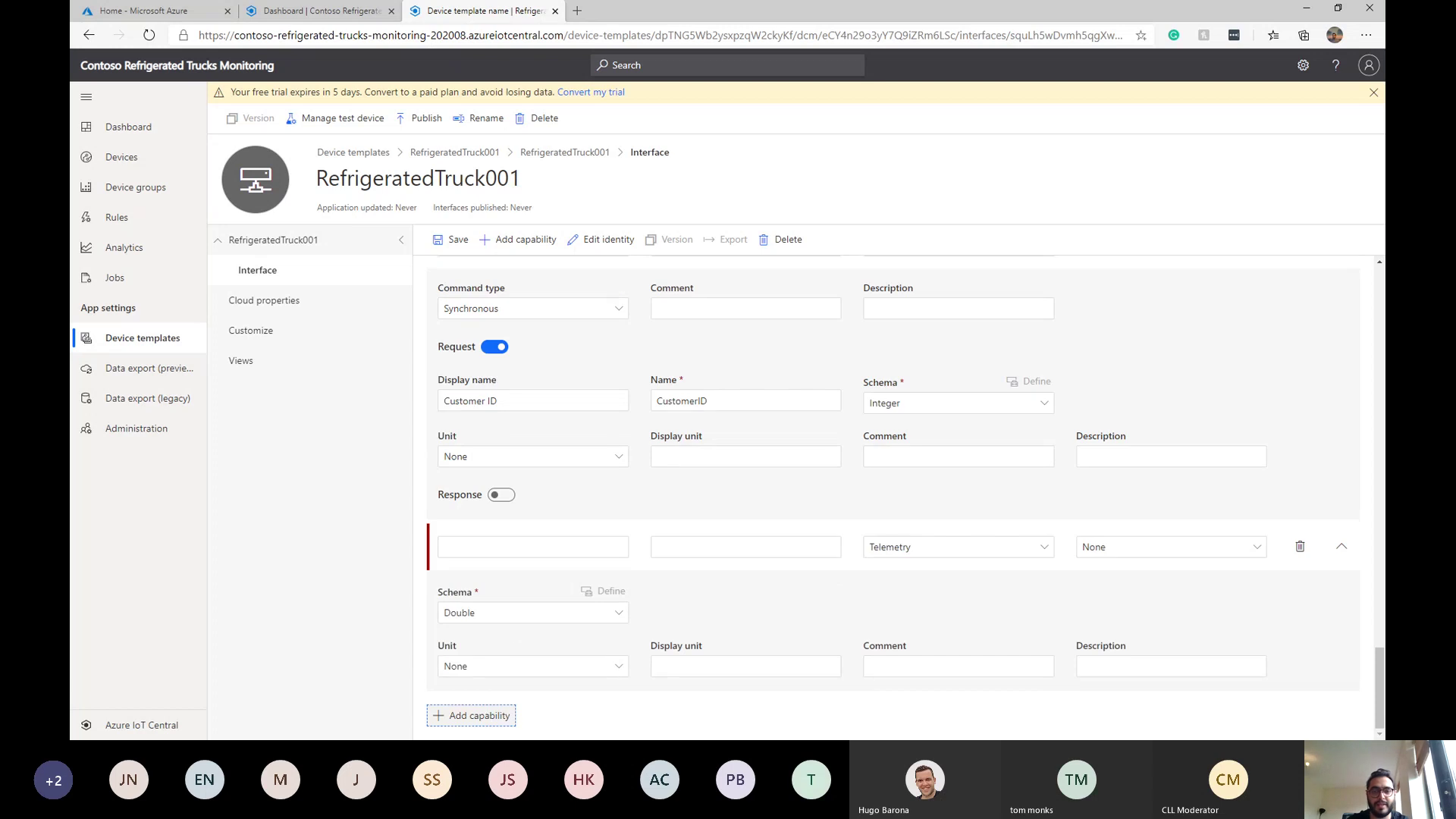
{"action": "left_click", "coordinate": [532, 547]}
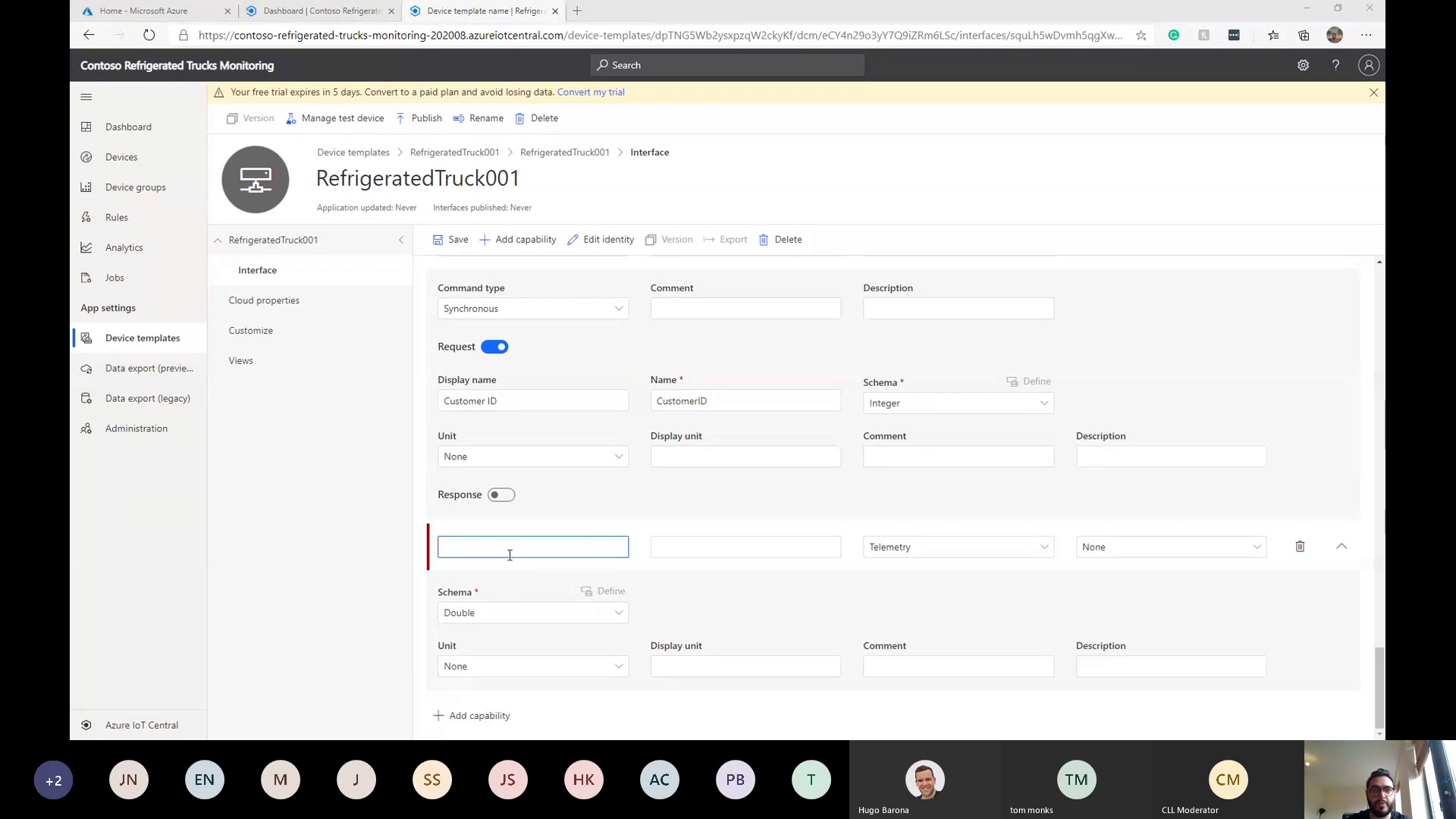
{"action": "type", "text": "Recall"}
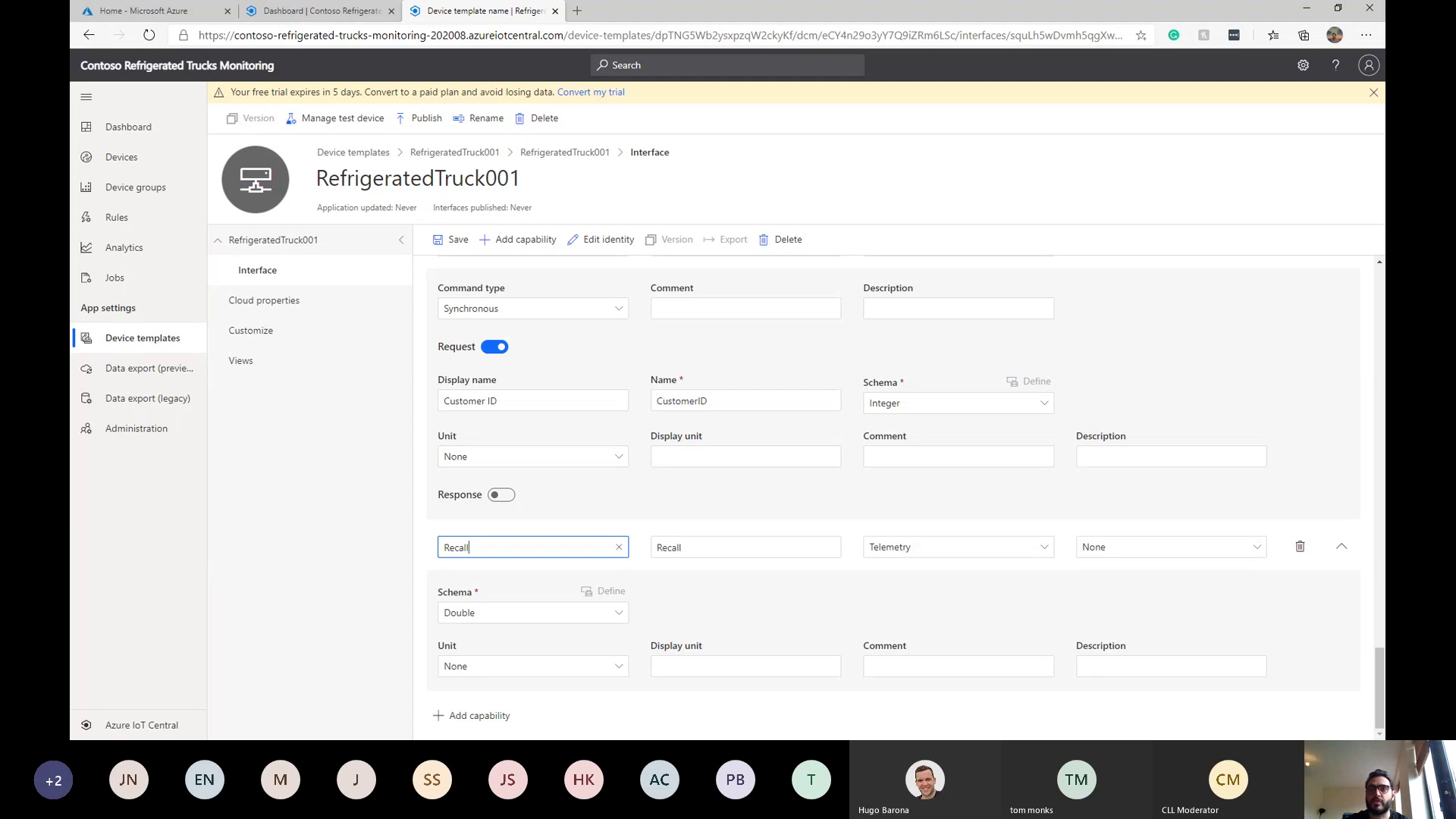
{"action": "left_click", "coordinate": [993, 546]}
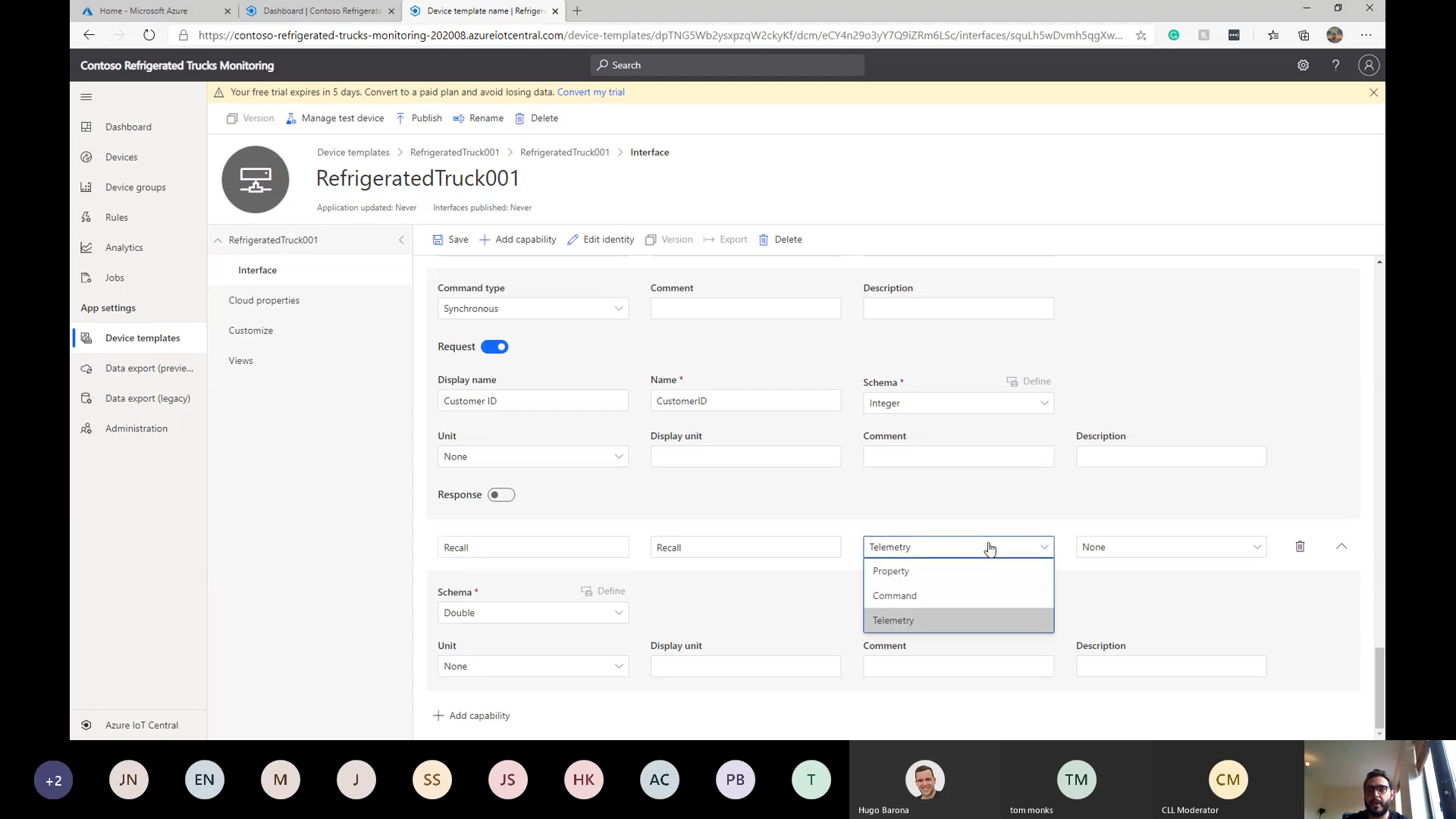
{"action": "left_click", "coordinate": [948, 595]}
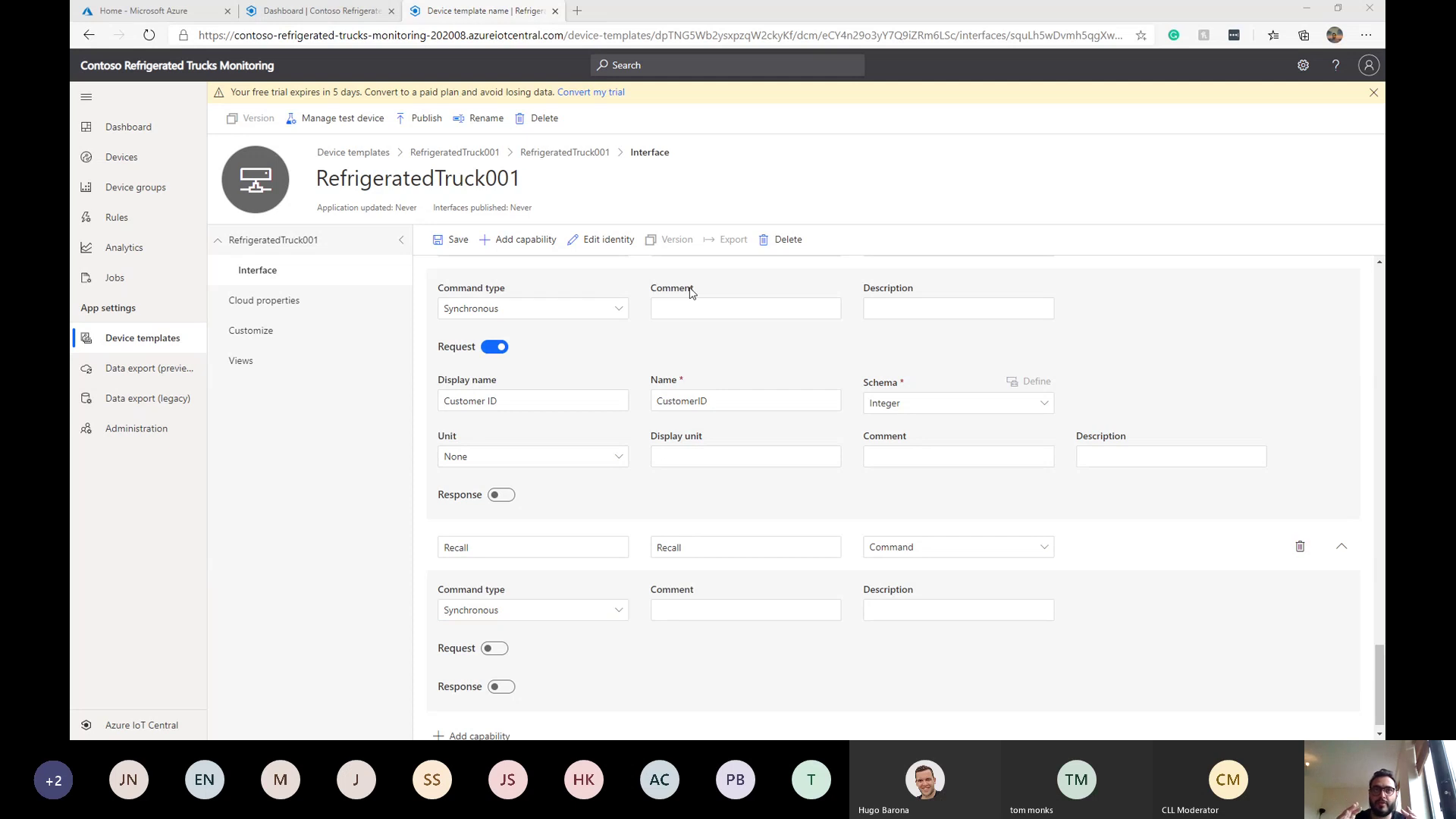
Step: Delete the blank telemetry capability between Optimal Temperature and Go to customer, and save the interface
{"action": "left_click", "coordinate": [436, 250]}
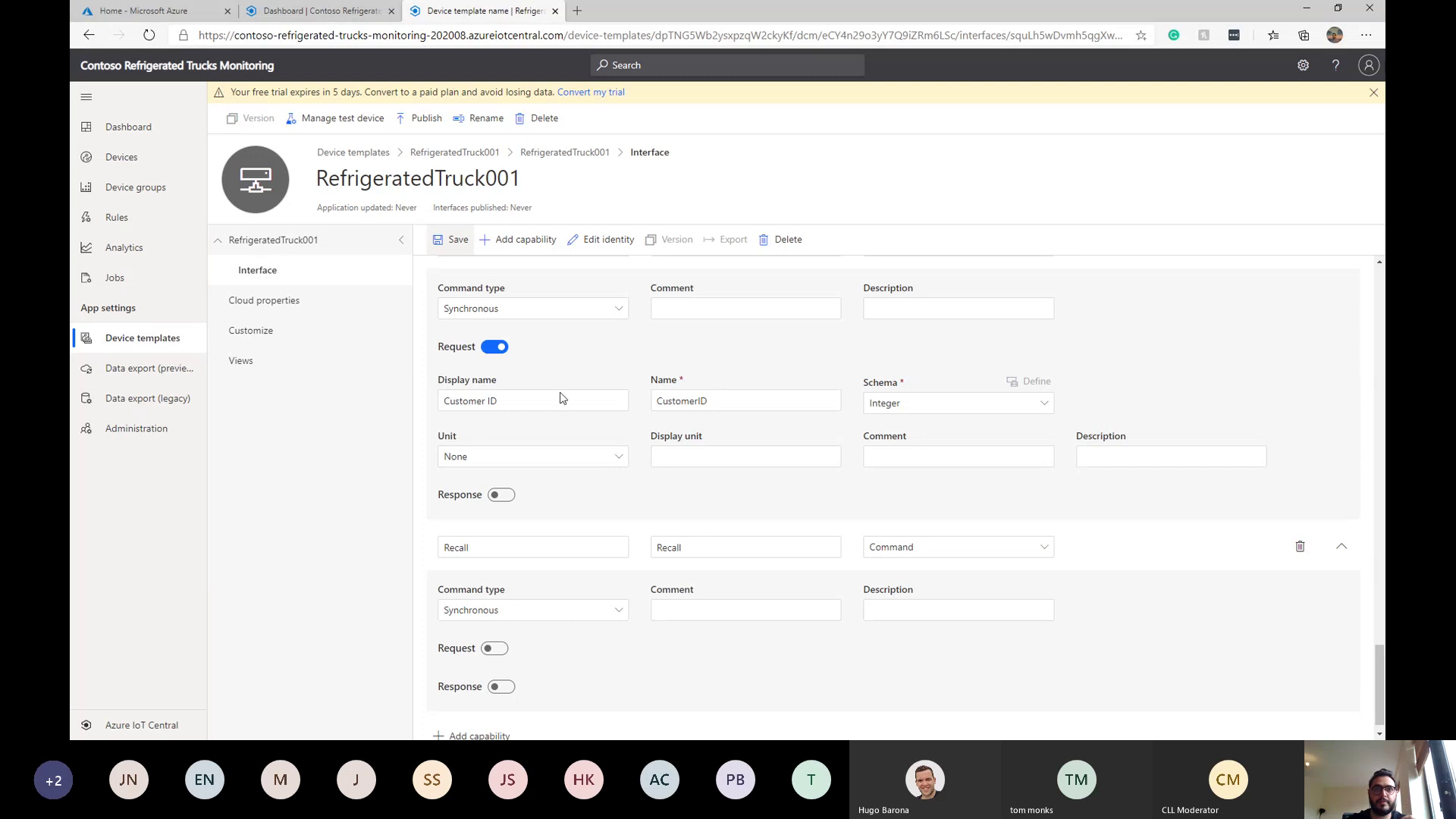
{"action": "left_click", "coordinate": [458, 242]}
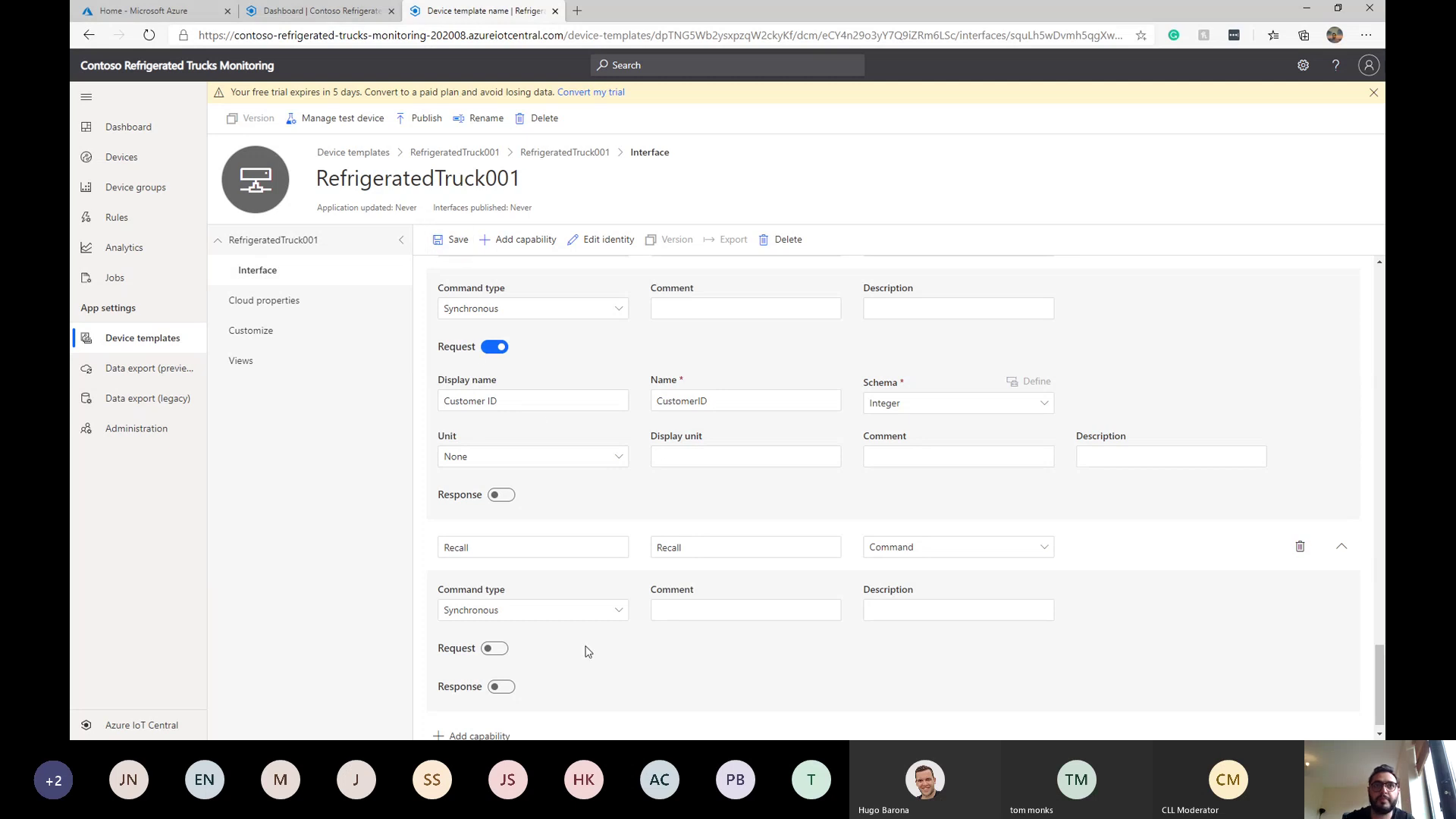
{"action": "scroll", "coordinate": [585, 651], "scroll_direction": "down", "scroll_amount": 4}
{"action": "scroll", "coordinate": [587, 650], "scroll_direction": "up", "scroll_amount": 4}
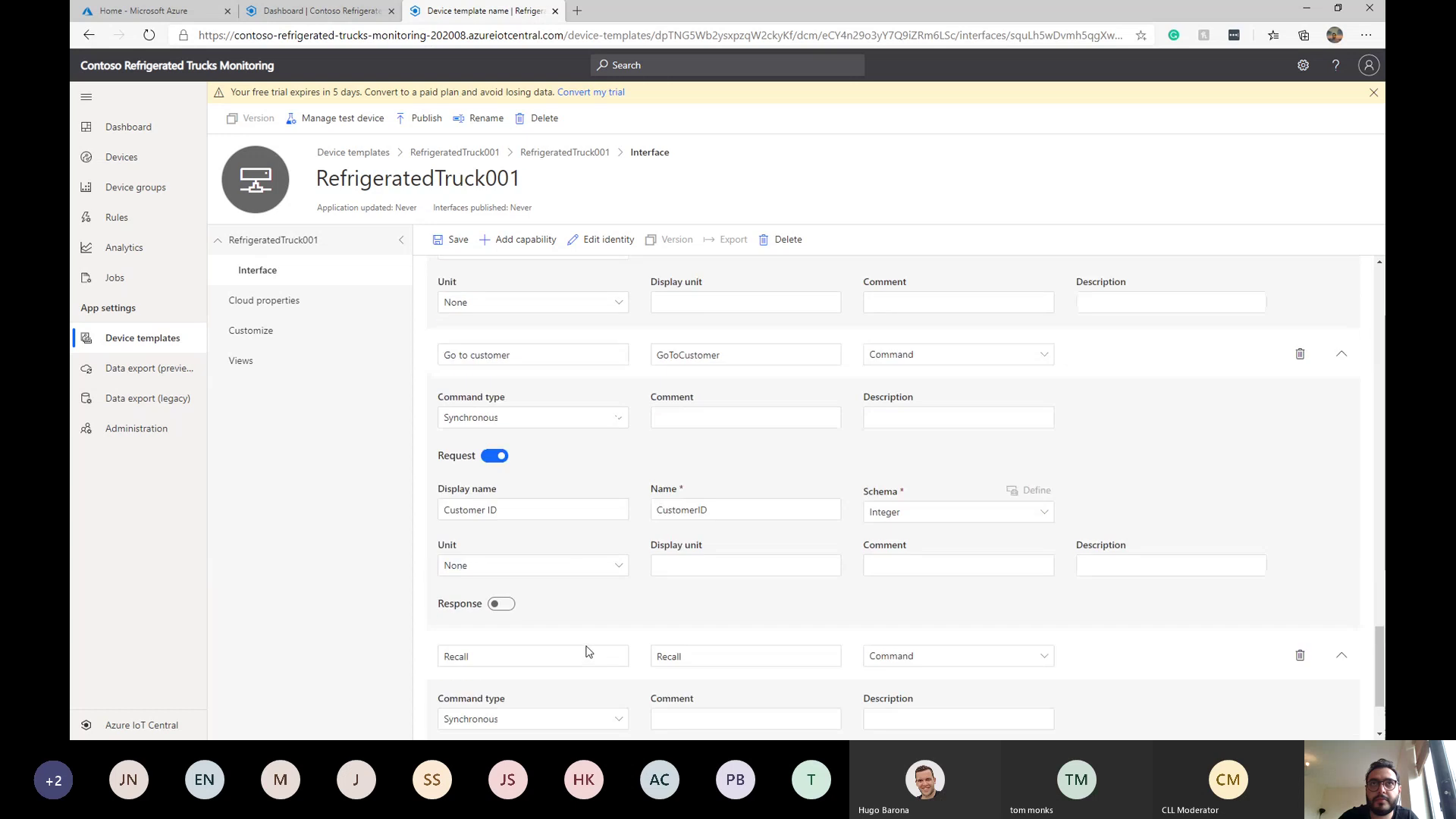
{"action": "scroll", "coordinate": [675, 461], "scroll_direction": "up", "scroll_amount": 1}
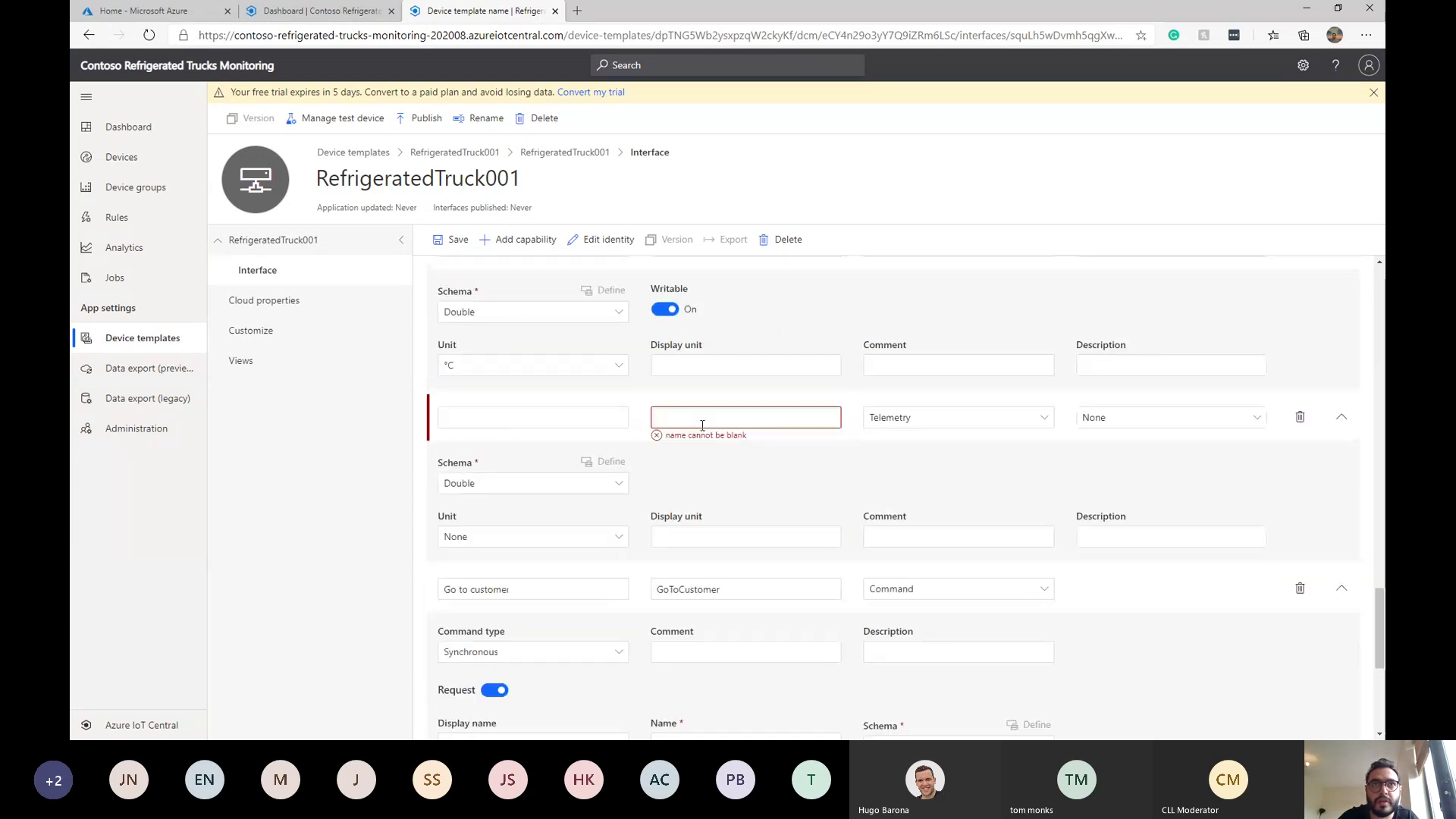
{"action": "left_click", "coordinate": [1299, 417]}
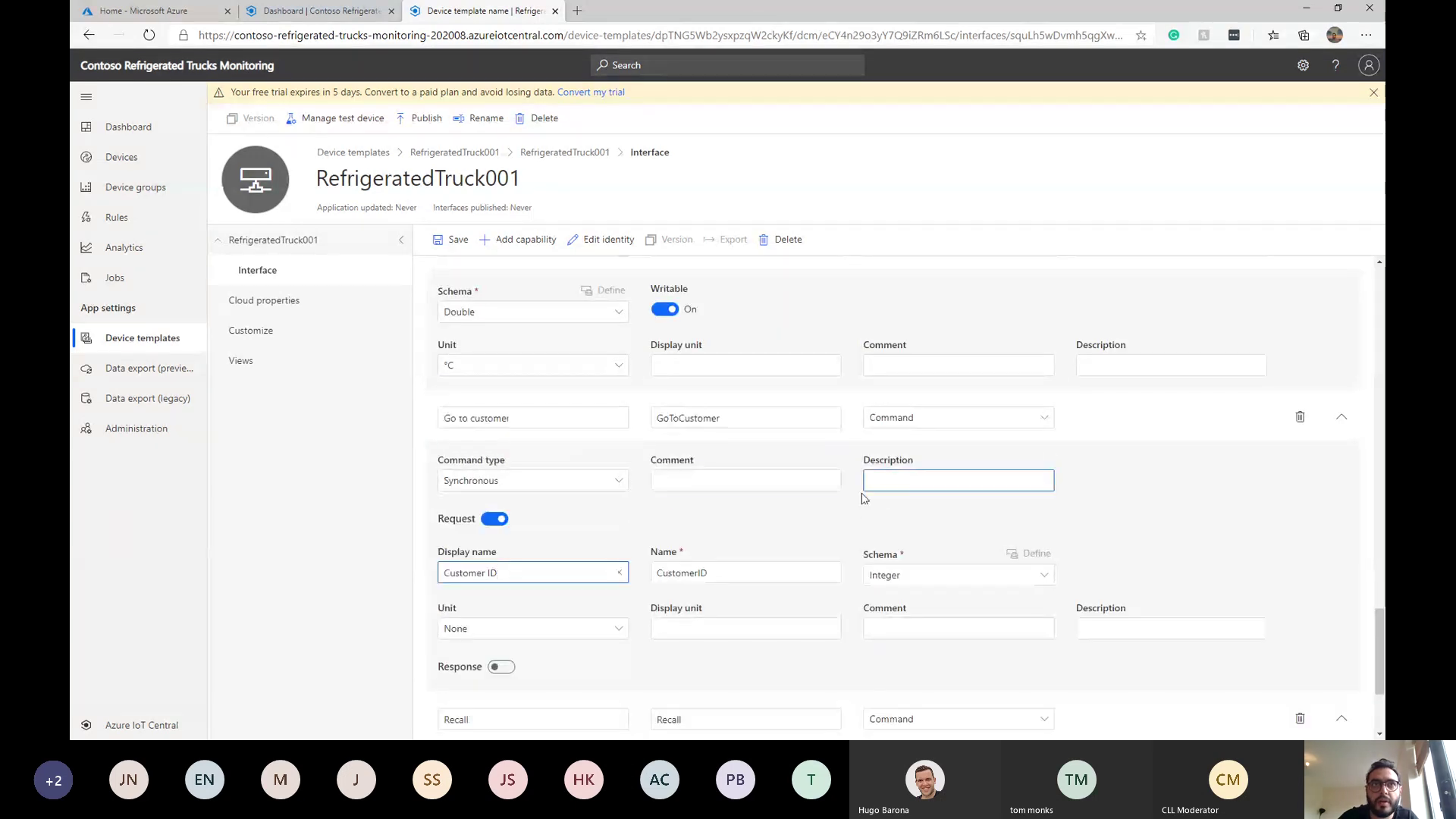
{"action": "left_click", "coordinate": [750, 526]}
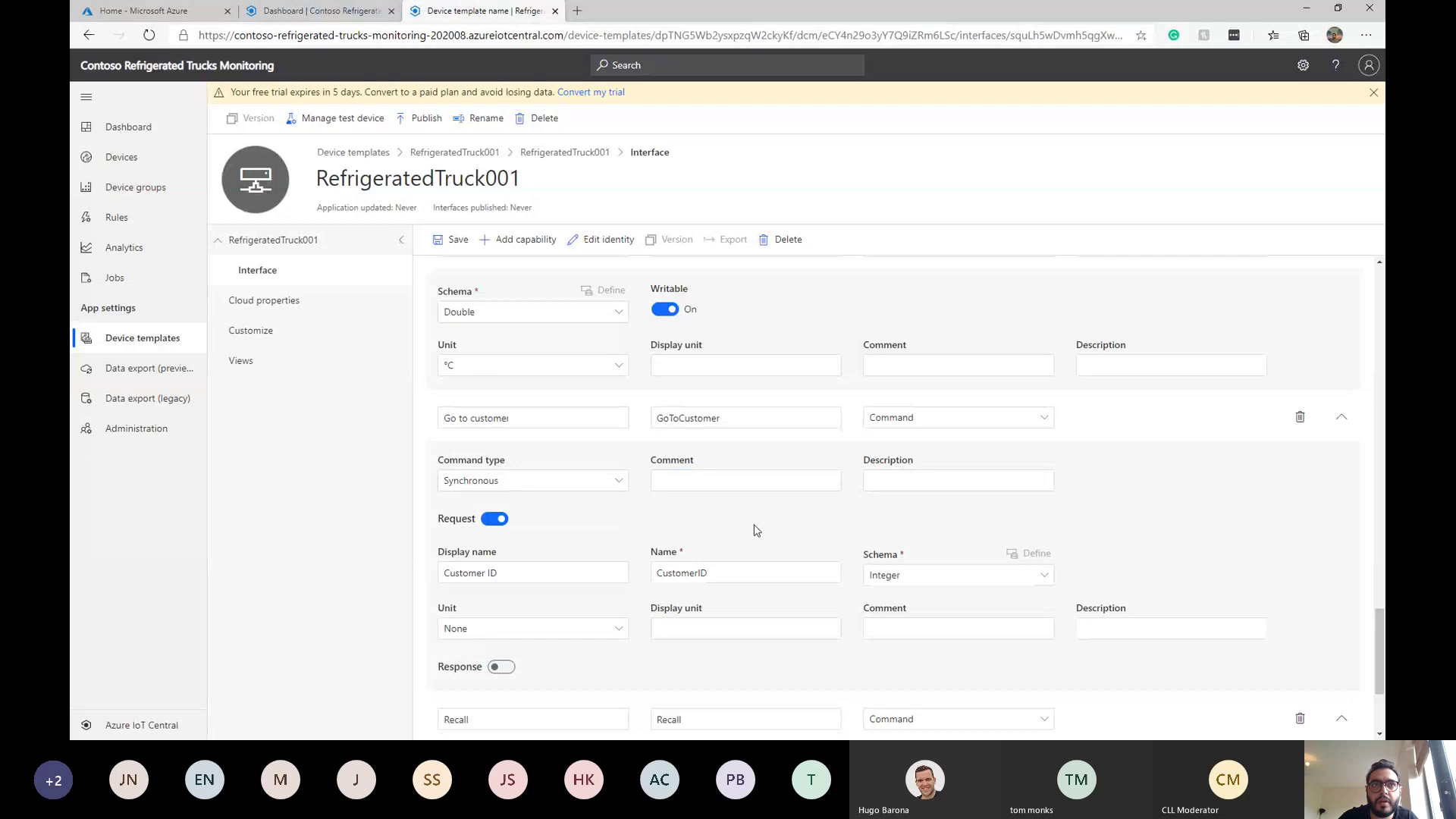
{"action": "scroll", "coordinate": [754, 529], "scroll_direction": "down", "scroll_amount": 3}
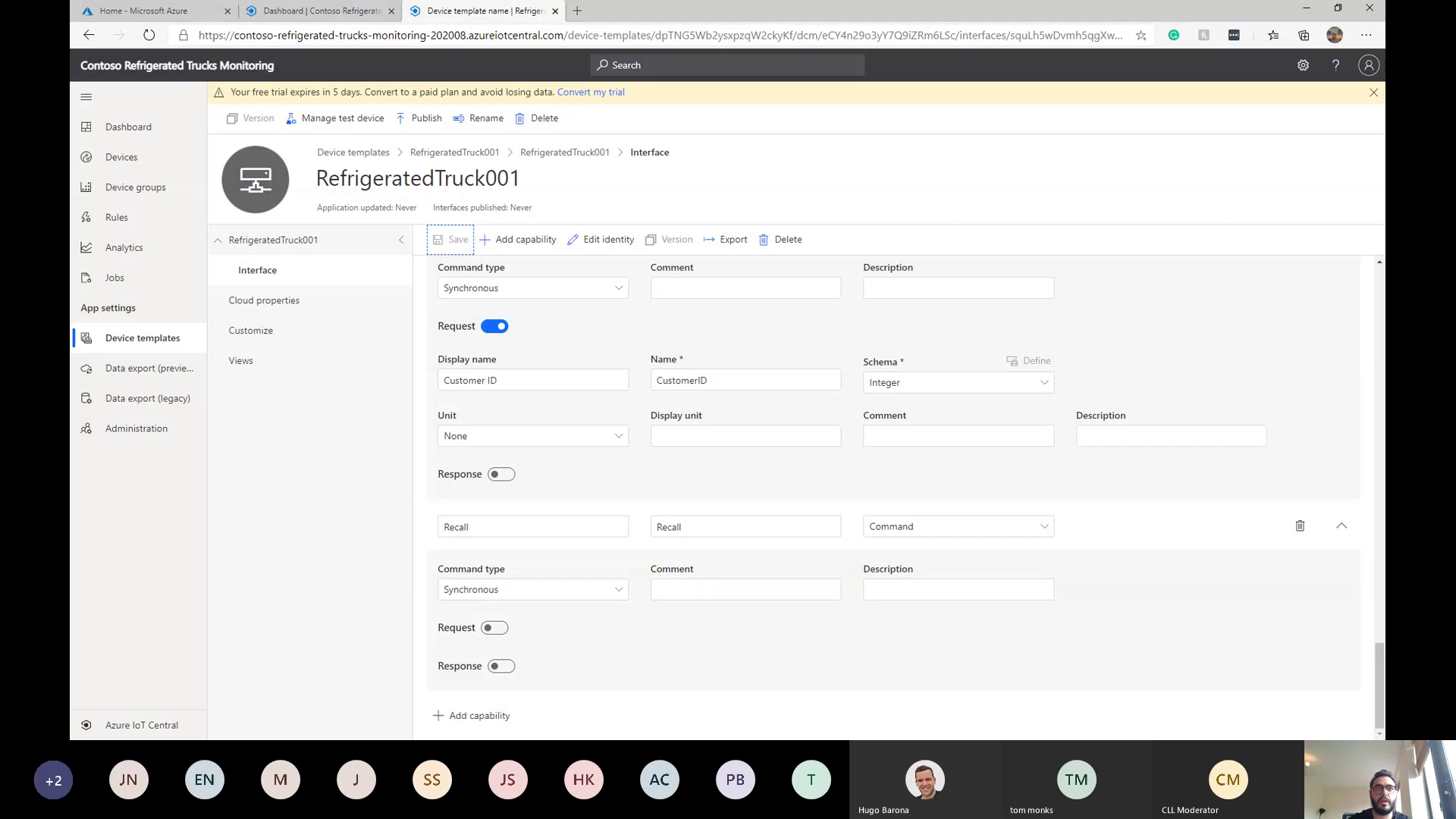
Step: Open the RefrigeratedTruck001 capability model summary and review its list of telemetry, properties and commands
{"action": "left_click", "coordinate": [592, 153]}
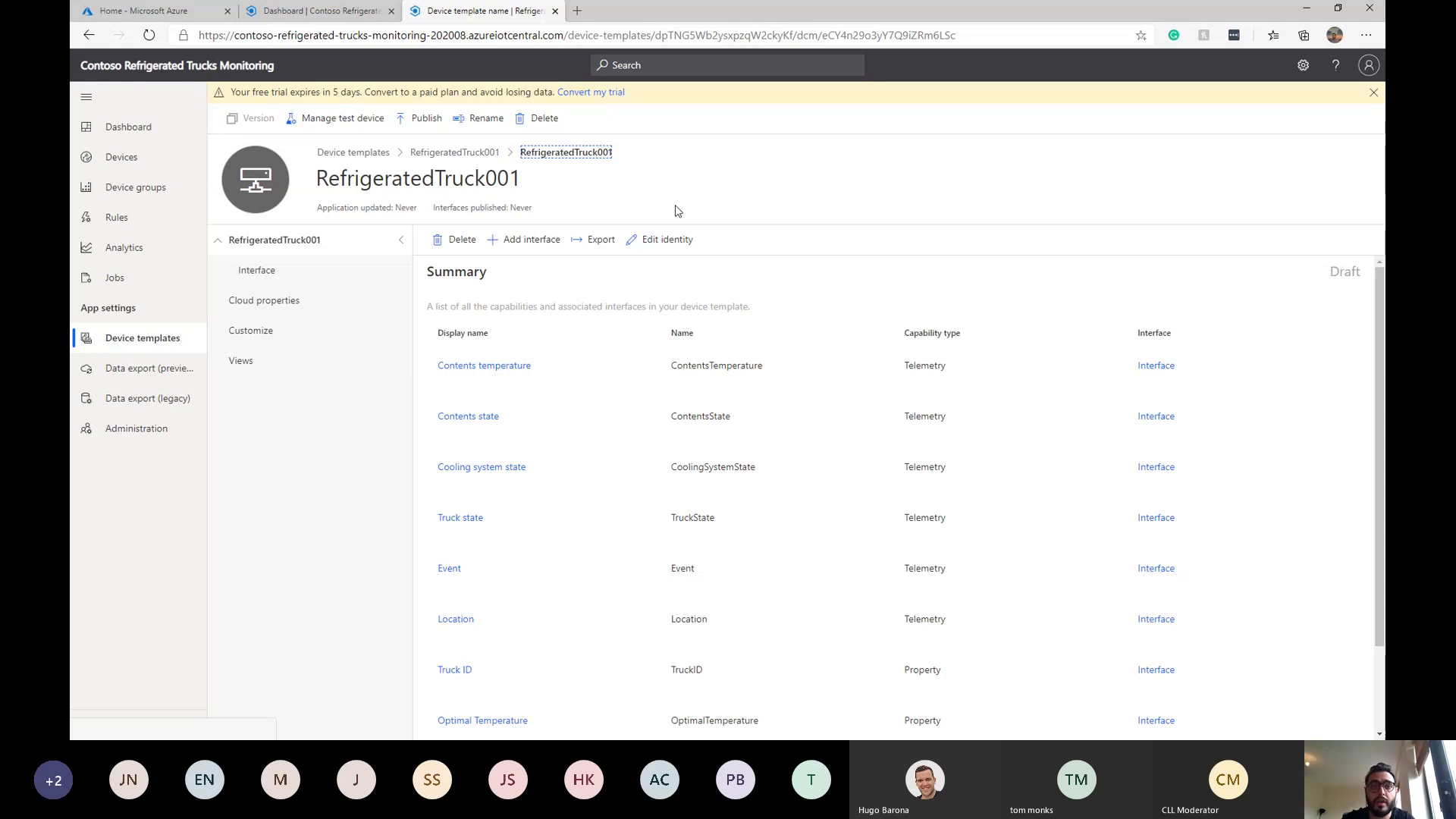
{"action": "scroll", "coordinate": [808, 489], "scroll_direction": "down", "scroll_amount": 2}
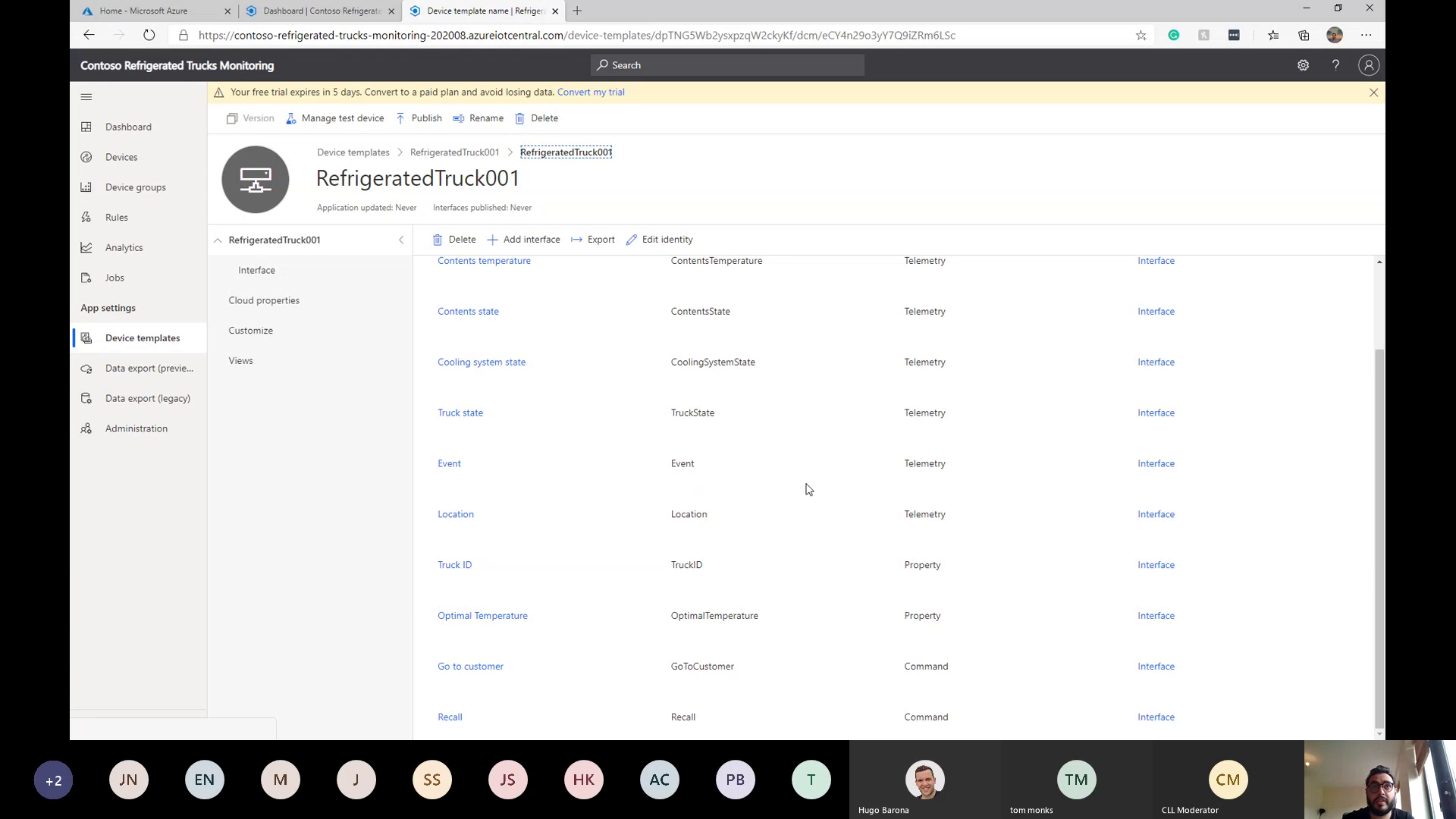
{"action": "scroll", "coordinate": [789, 478], "scroll_direction": "up", "scroll_amount": 2}
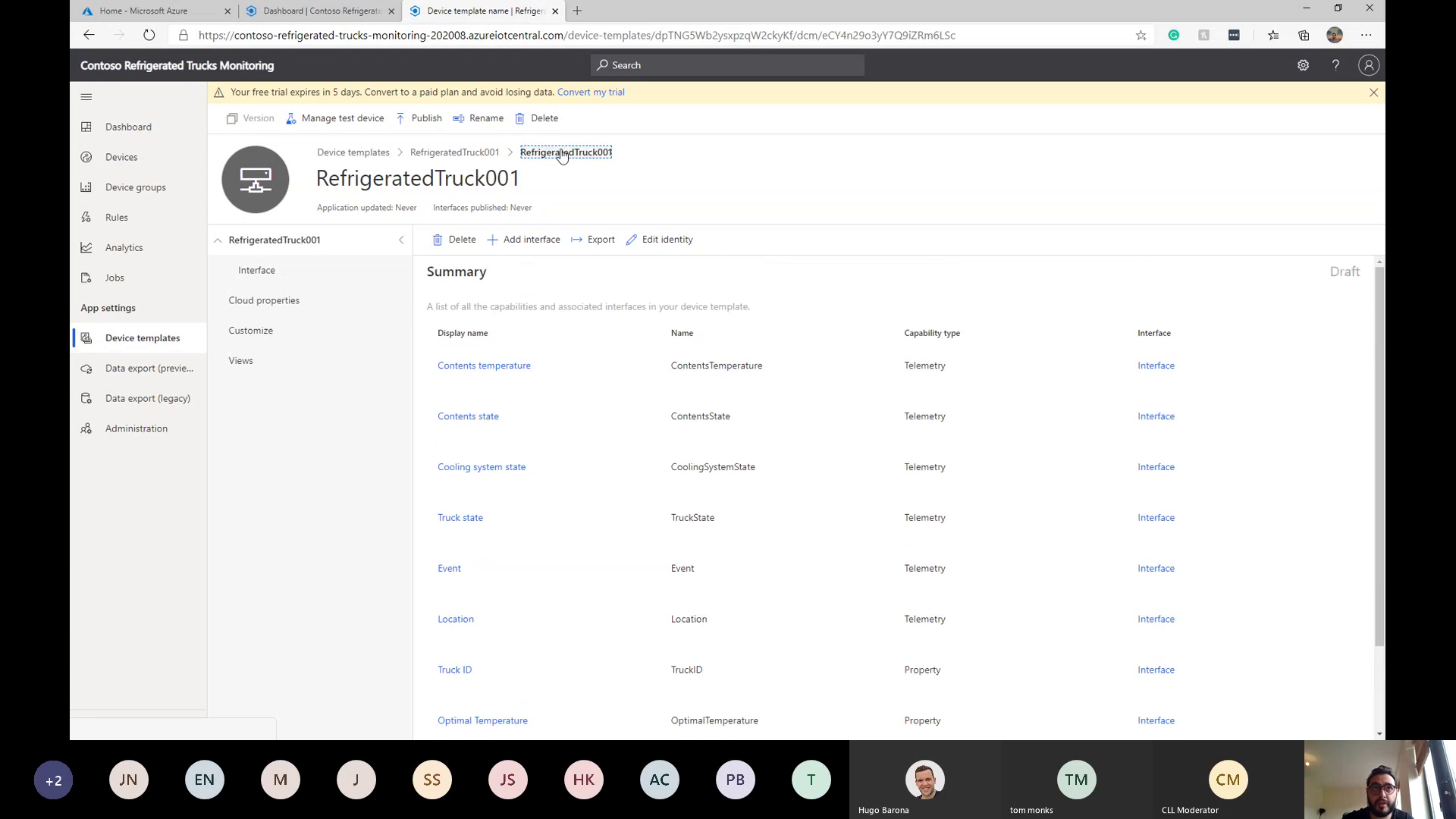
{"action": "scroll", "coordinate": [751, 387], "scroll_direction": "down", "scroll_amount": 2}
{"action": "scroll", "coordinate": [754, 424], "scroll_direction": "up", "scroll_amount": 2}
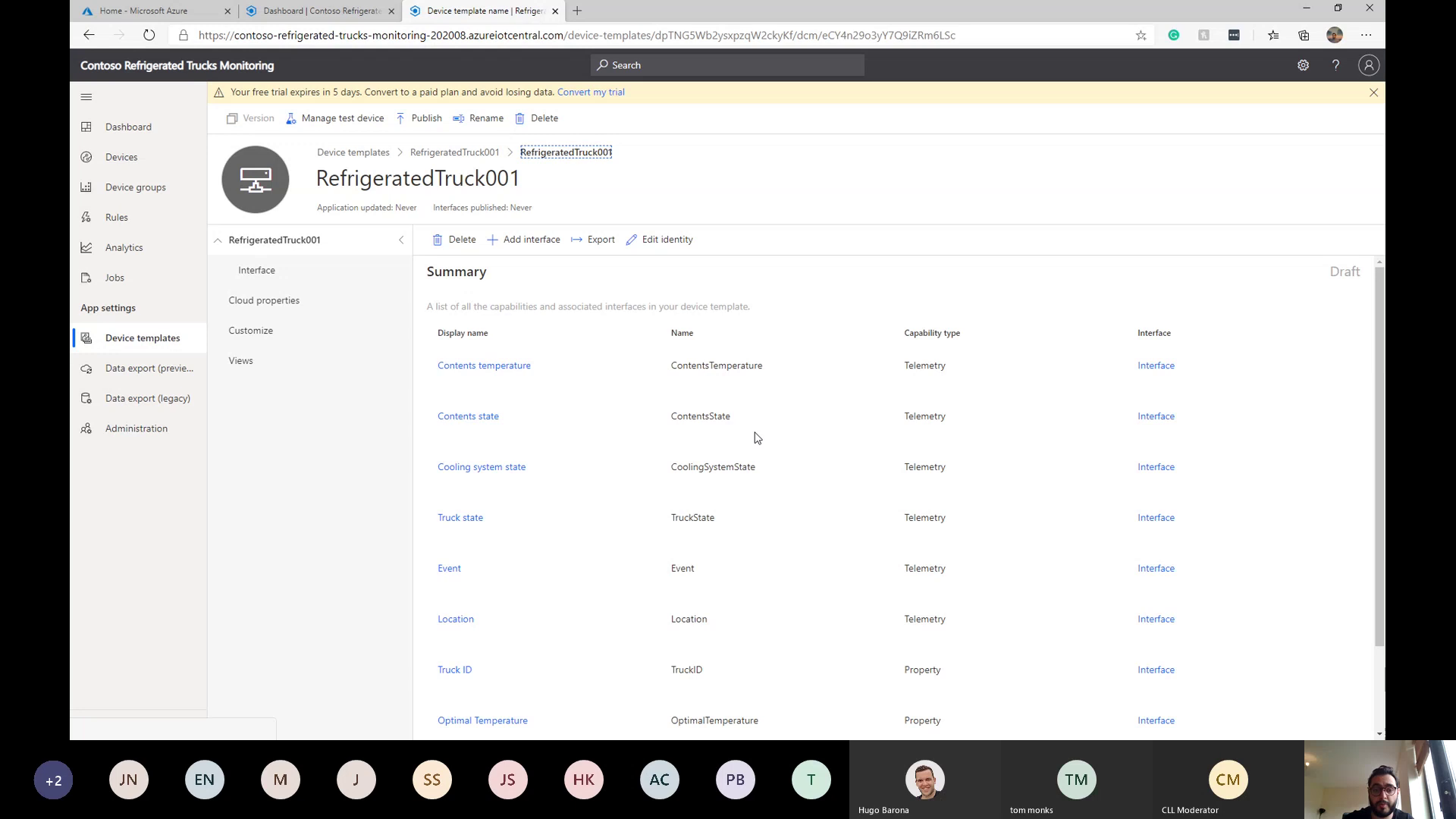
{"action": "scroll", "coordinate": [754, 438], "scroll_direction": "down", "scroll_amount": 2}
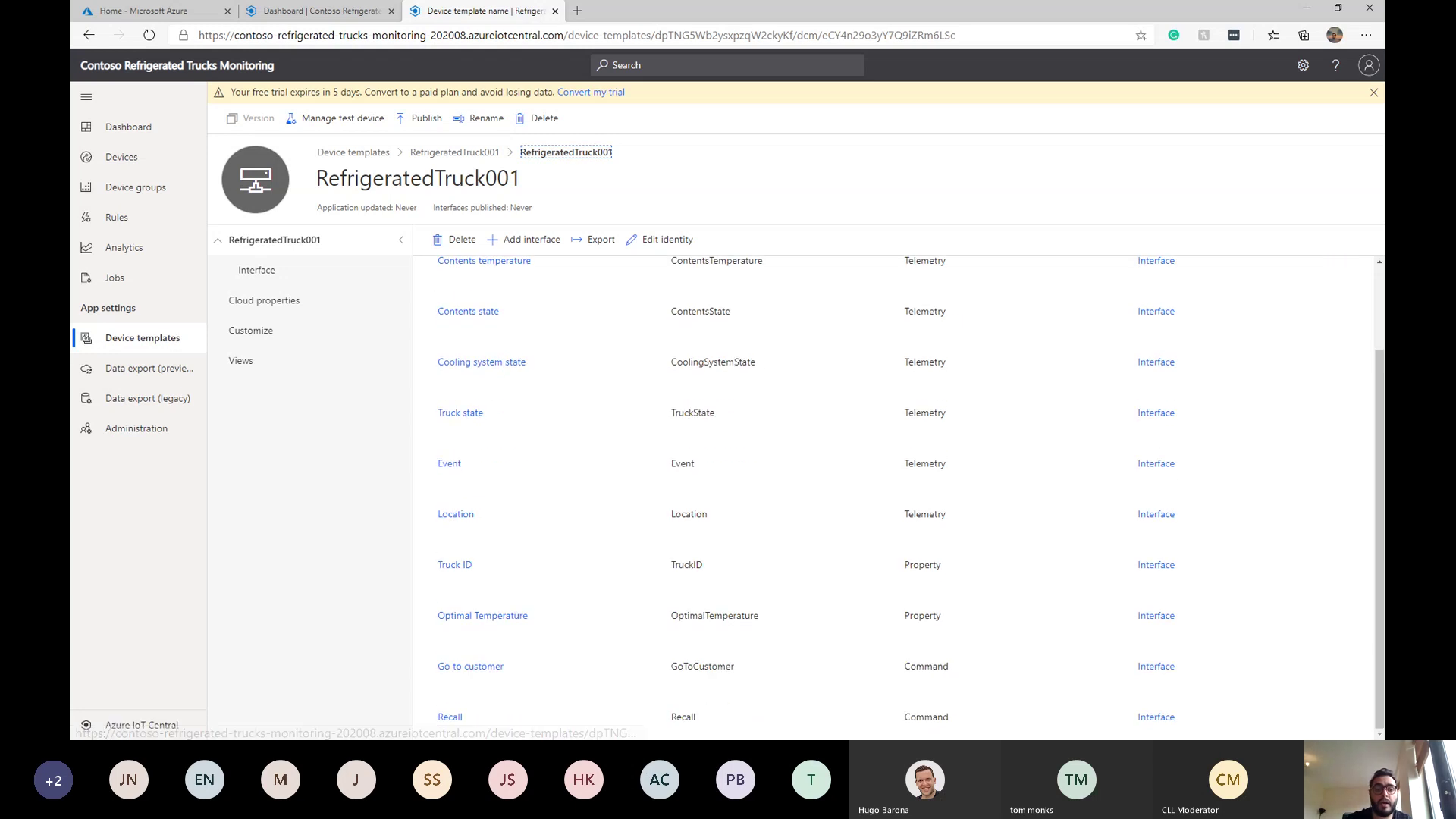
{"action": "left_click", "coordinate": [1306, 371]}
{"action": "scroll", "coordinate": [1306, 371], "scroll_direction": "up", "scroll_amount": 2}
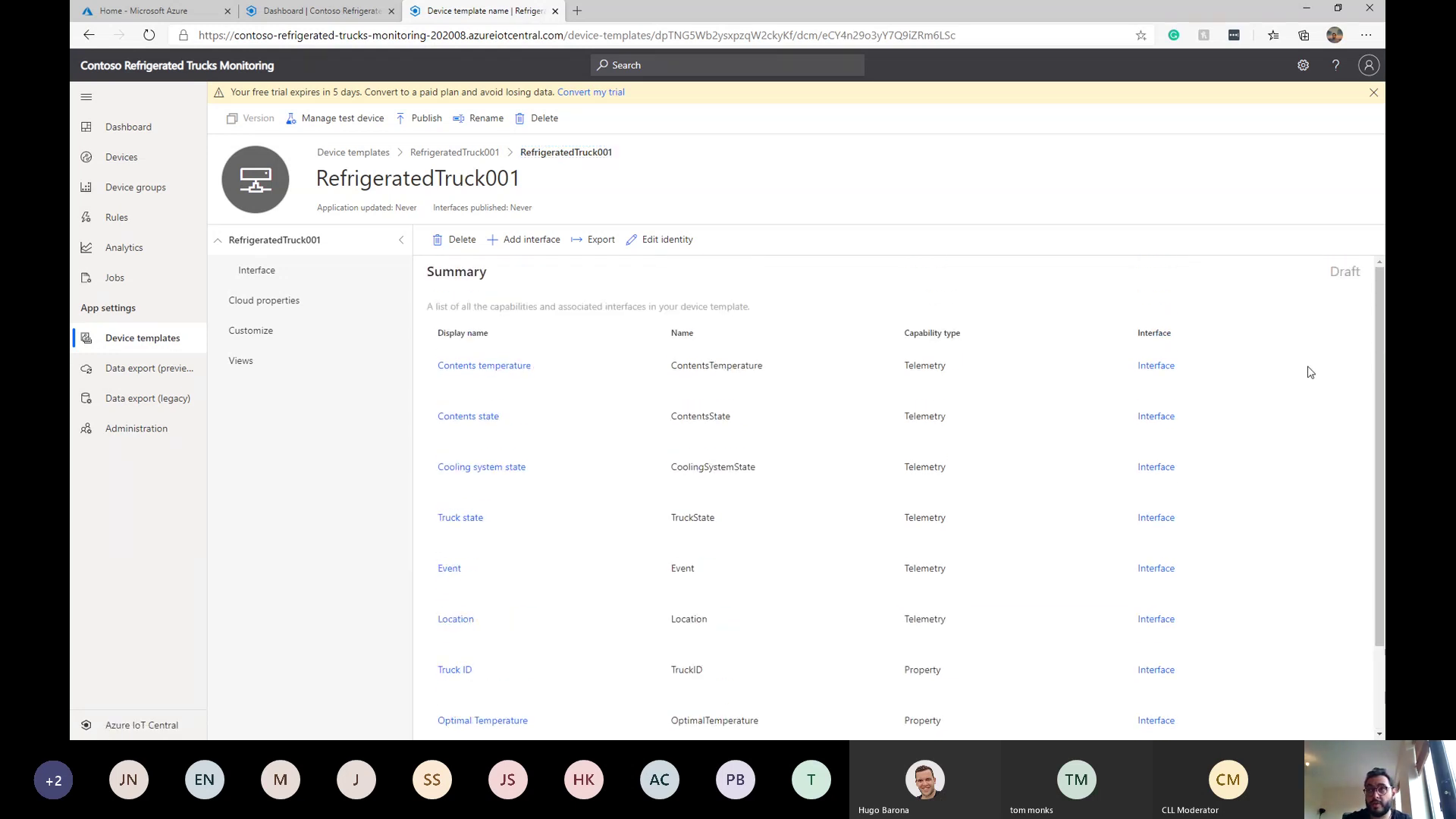
{"action": "scroll", "coordinate": [1309, 372], "scroll_direction": "down", "scroll_amount": 2}
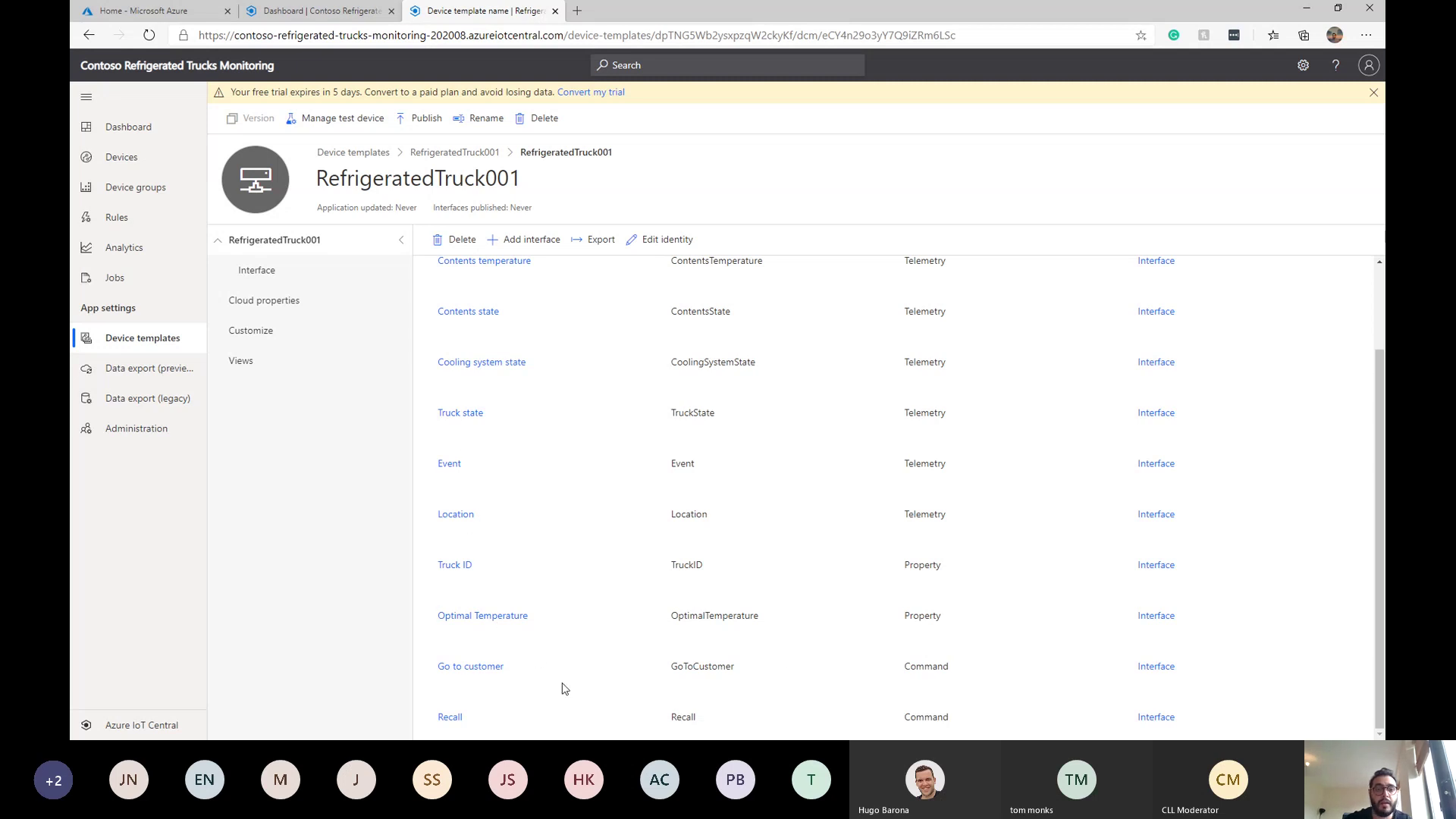
Step: Publish the RefrigeratedTruck001 device template to the application
{"action": "left_click", "coordinate": [426, 119]}
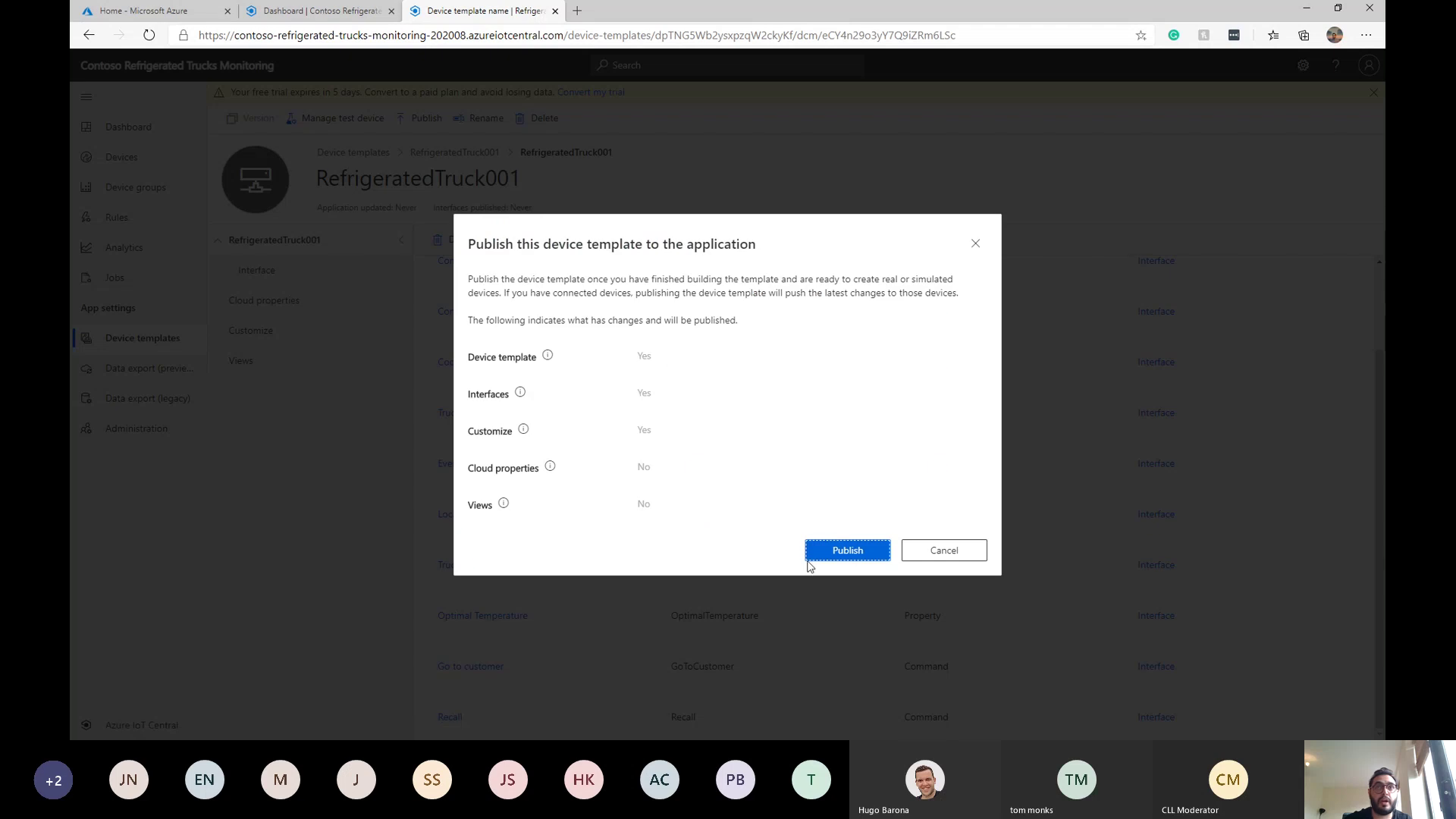
{"action": "left_click", "coordinate": [830, 550]}
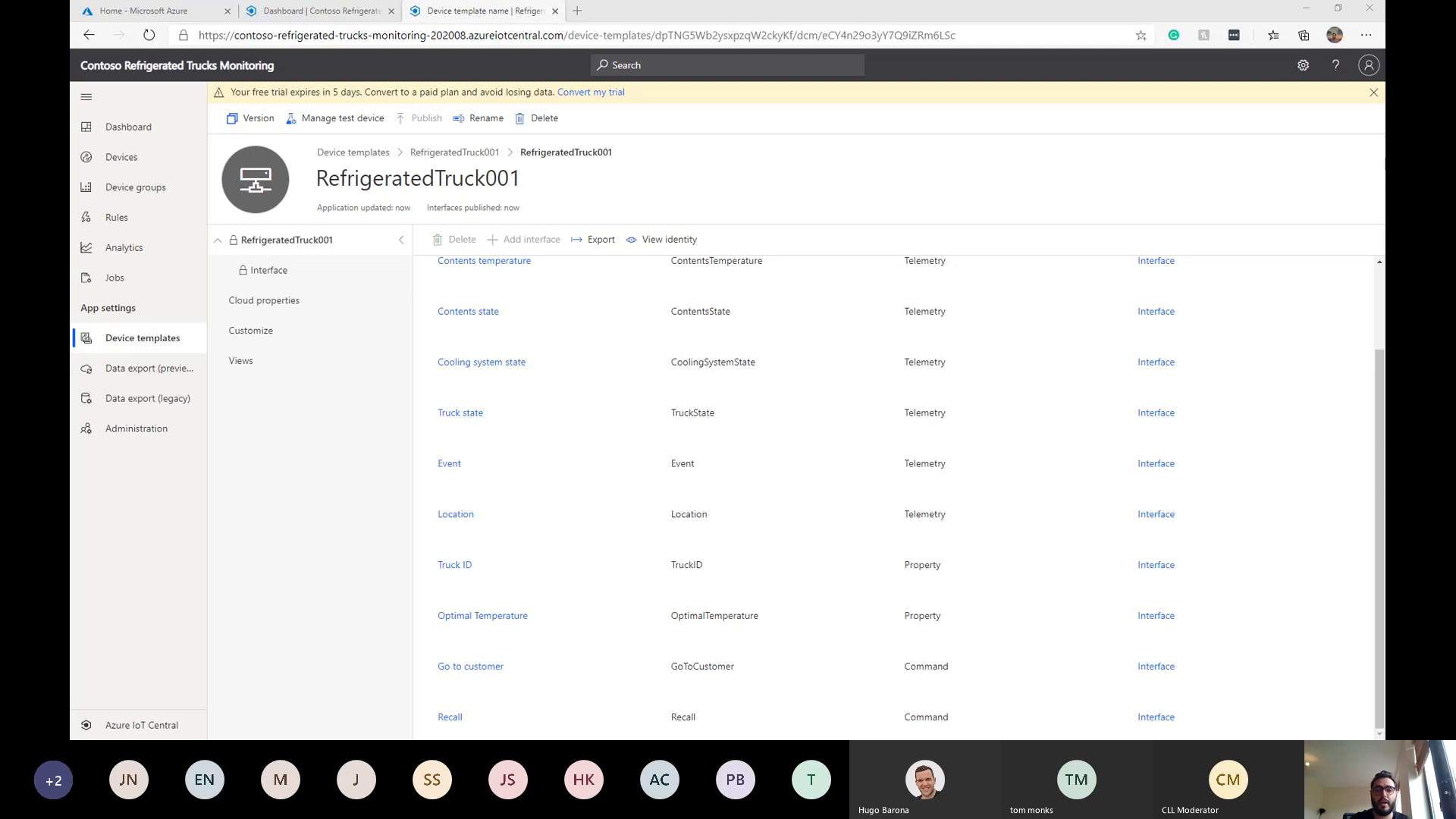
Step: Start a new view for visualizing the device in the RefrigeratedTruck001 template and review the elements available for tiles
{"action": "left_click", "coordinate": [252, 361]}
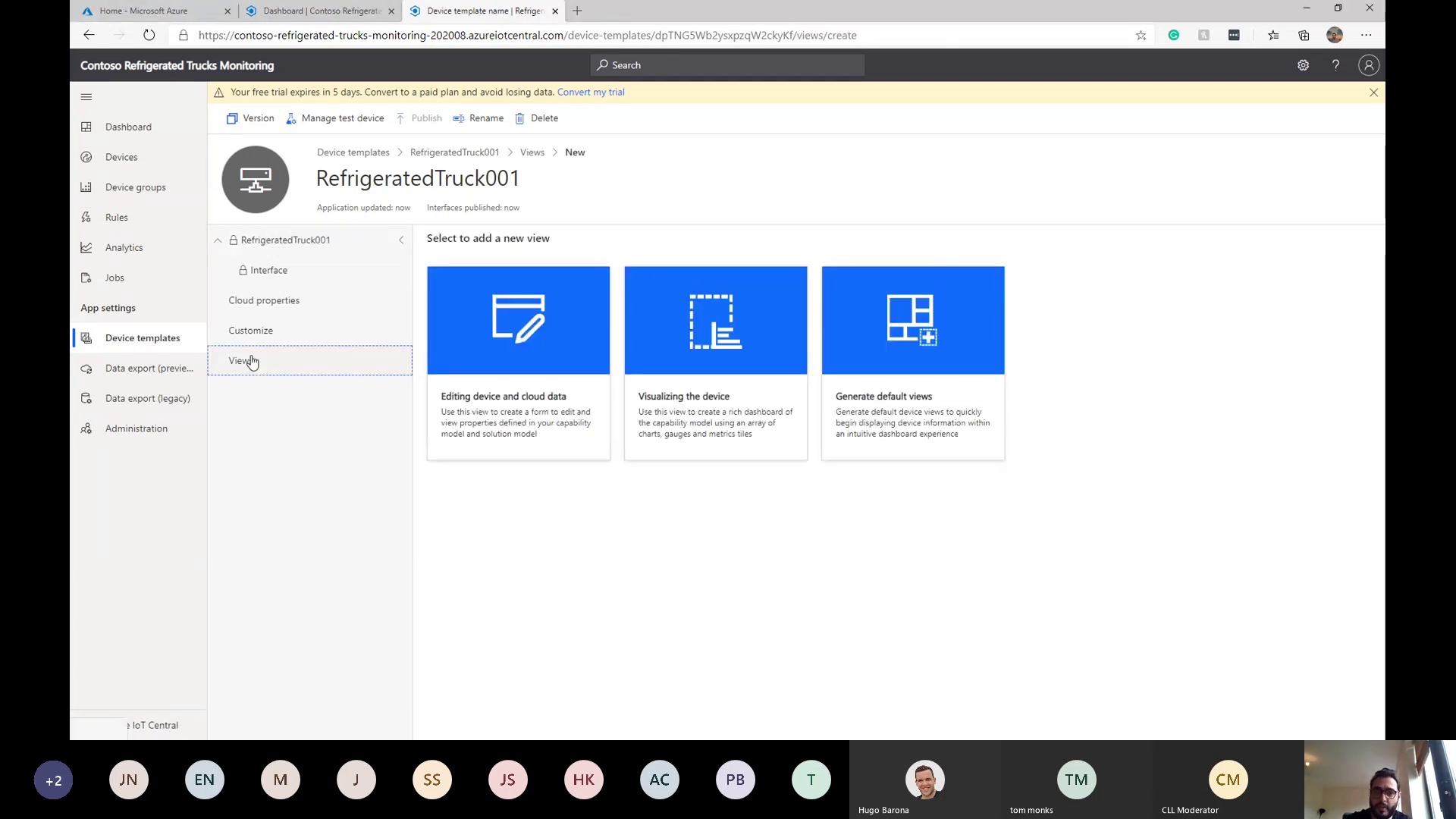
{"action": "left_click", "coordinate": [705, 433]}
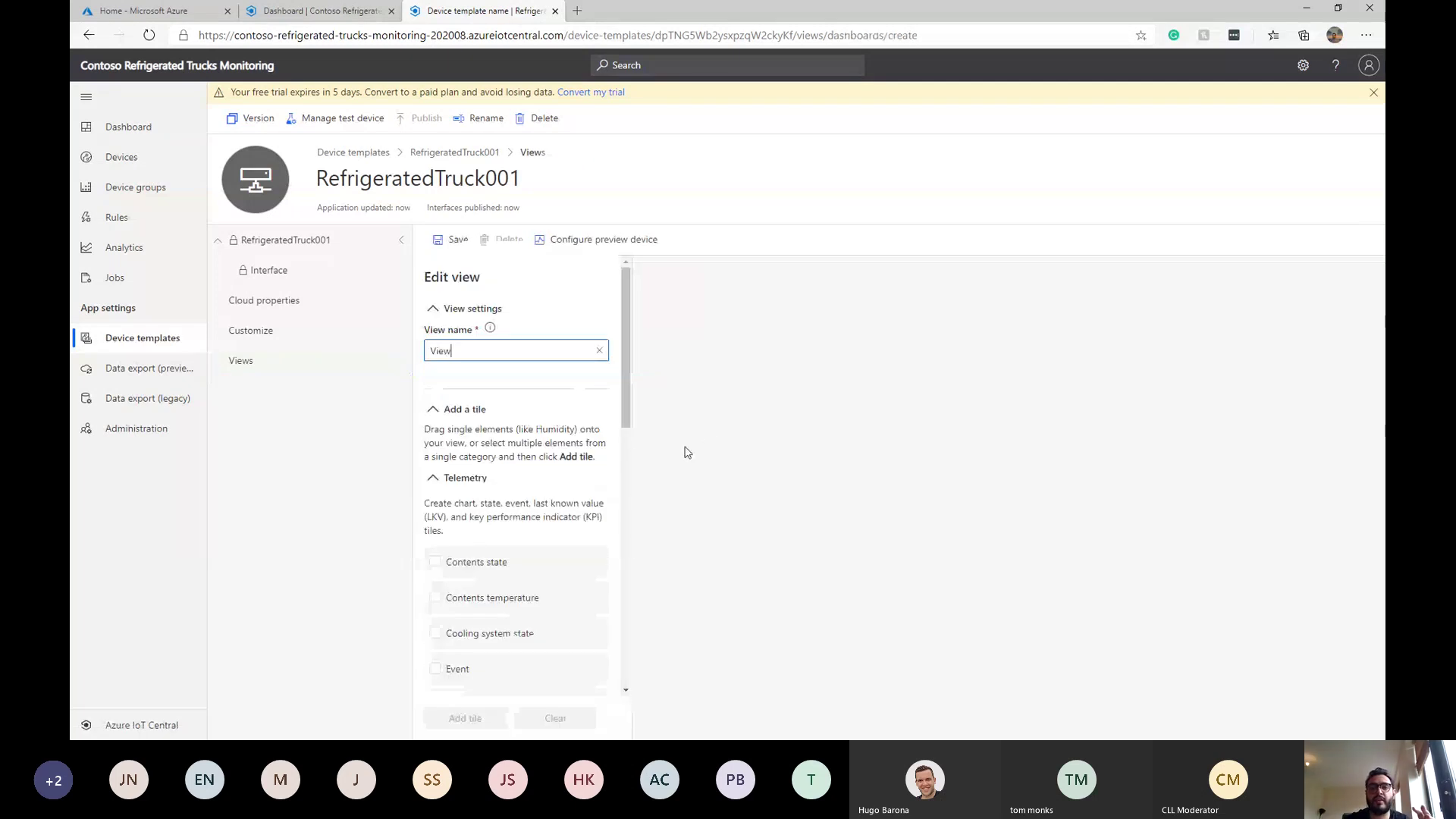
{"action": "left_click_drag", "start_coordinate": [626, 363], "coordinate": [616, 455]}
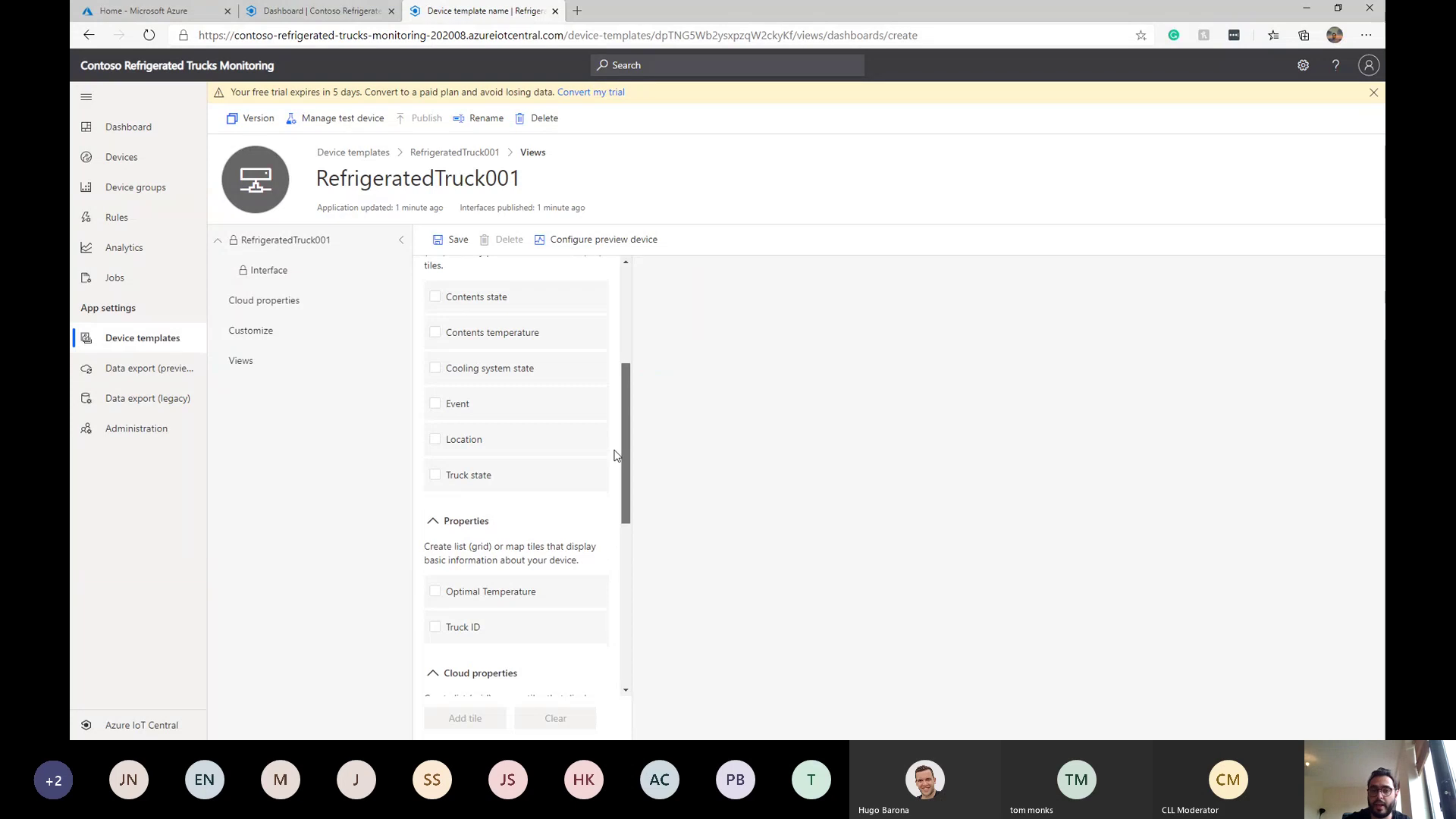
{"action": "scroll", "coordinate": [599, 527], "scroll_direction": "down", "scroll_amount": 3}
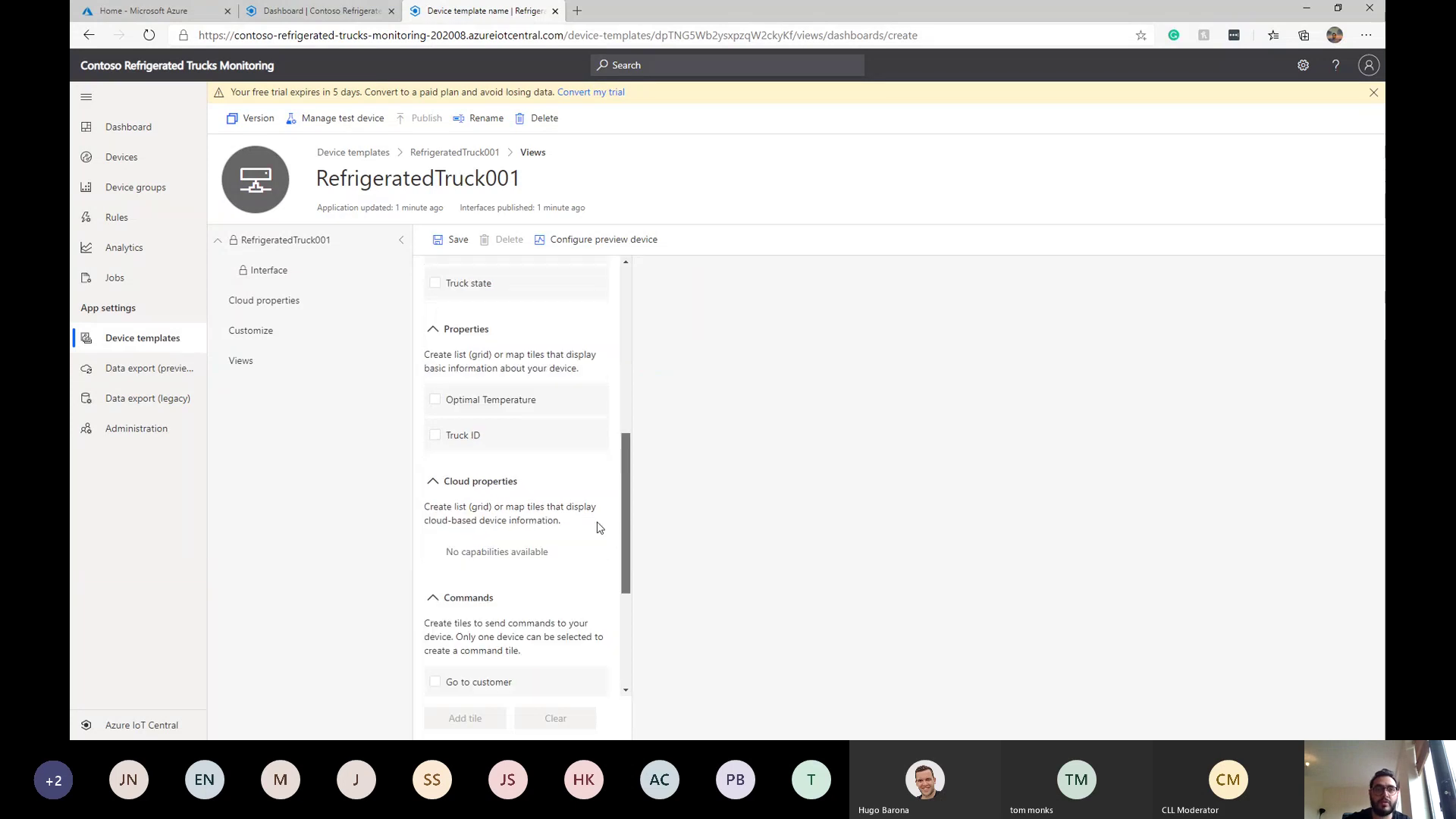
{"action": "scroll", "coordinate": [599, 527], "scroll_direction": "down", "scroll_amount": 1}
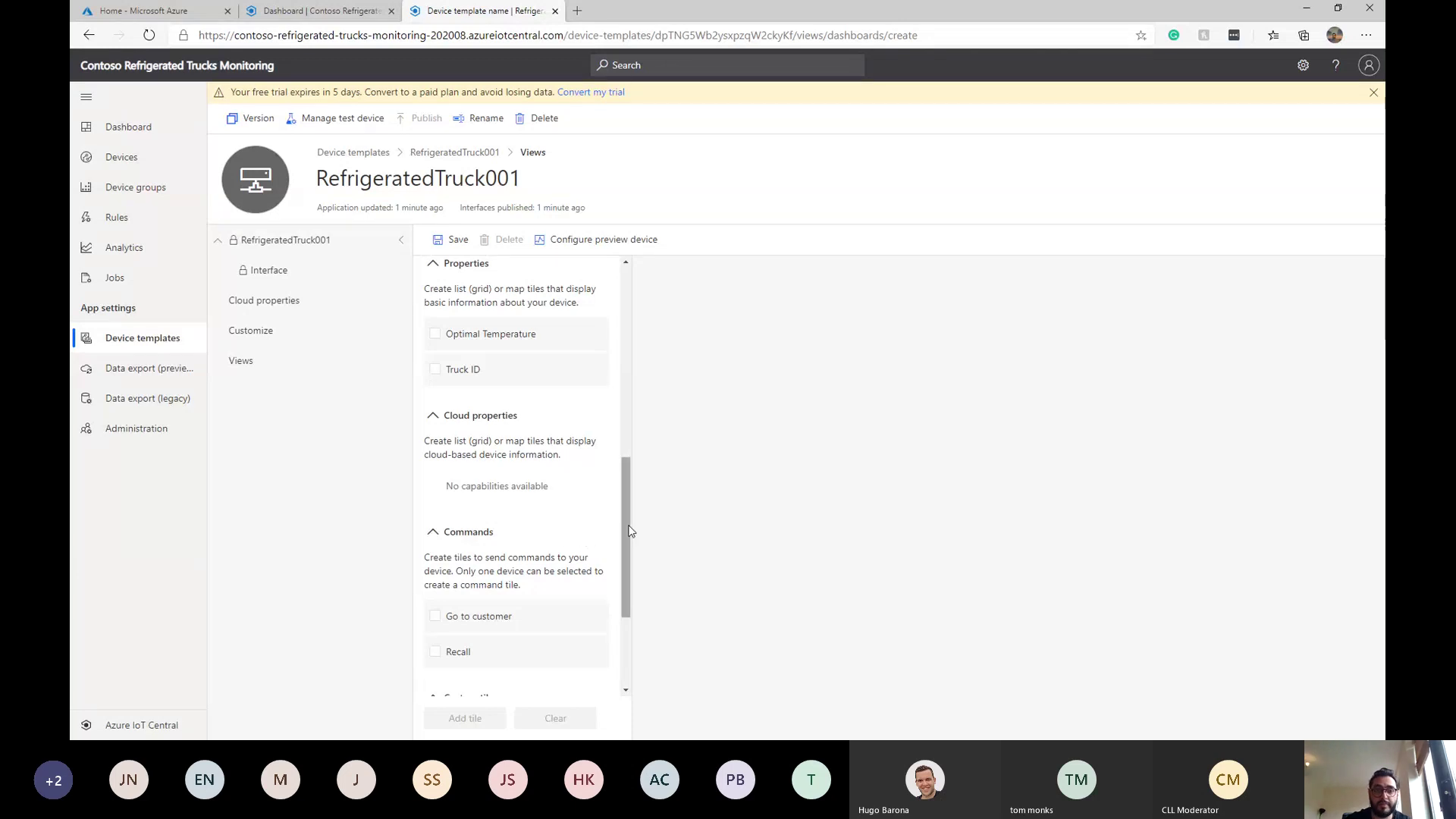
{"action": "scroll", "coordinate": [630, 555], "scroll_direction": "down", "scroll_amount": 1}
{"action": "left_click_drag", "start_coordinate": [630, 558], "coordinate": [639, 357]}
{"action": "scroll", "coordinate": [531, 394], "scroll_direction": "down", "scroll_amount": 3}
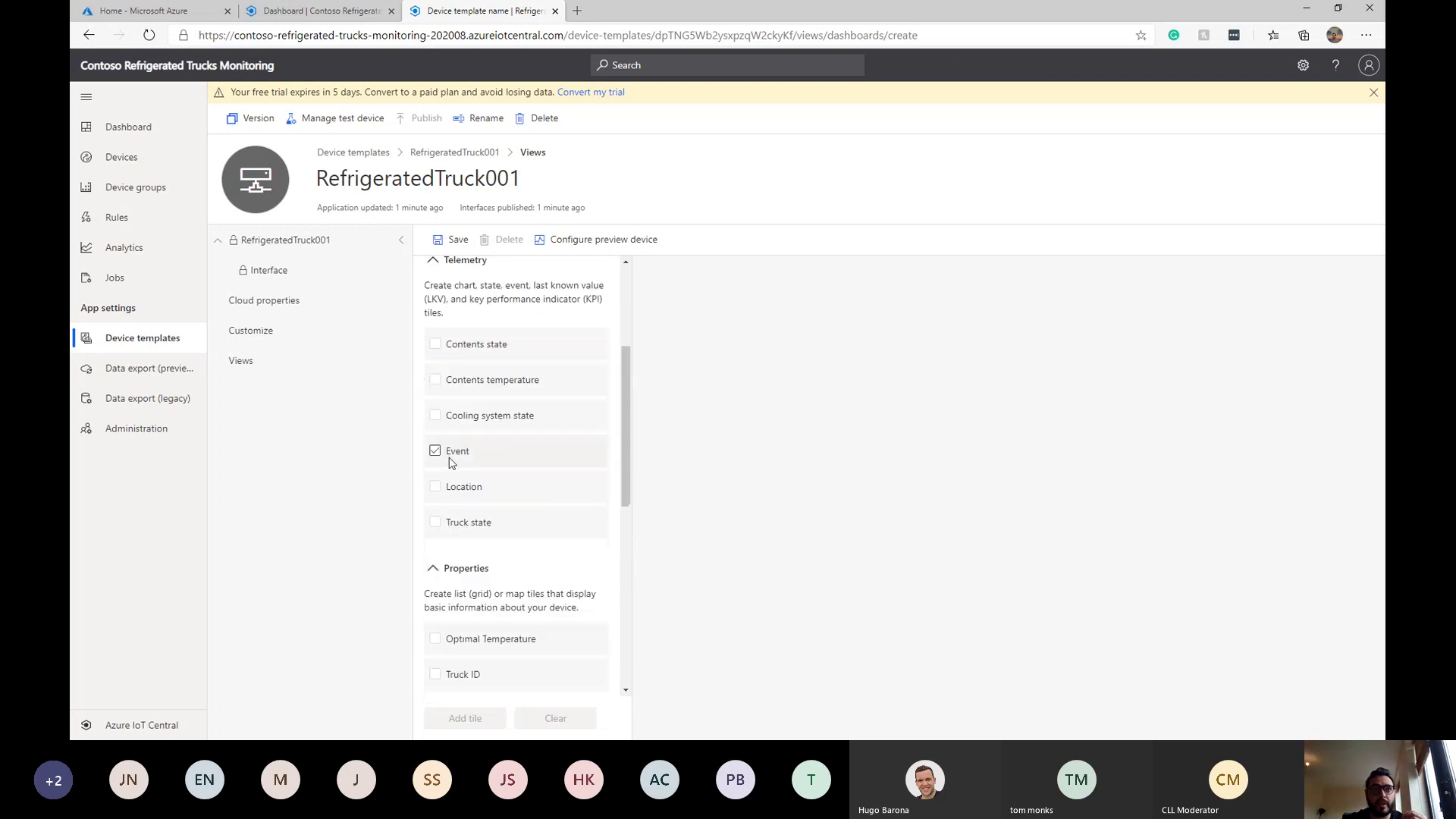
Step: Add a tile for the Location telemetry and widen it across the full visible width of the view
{"action": "left_click", "coordinate": [436, 487]}
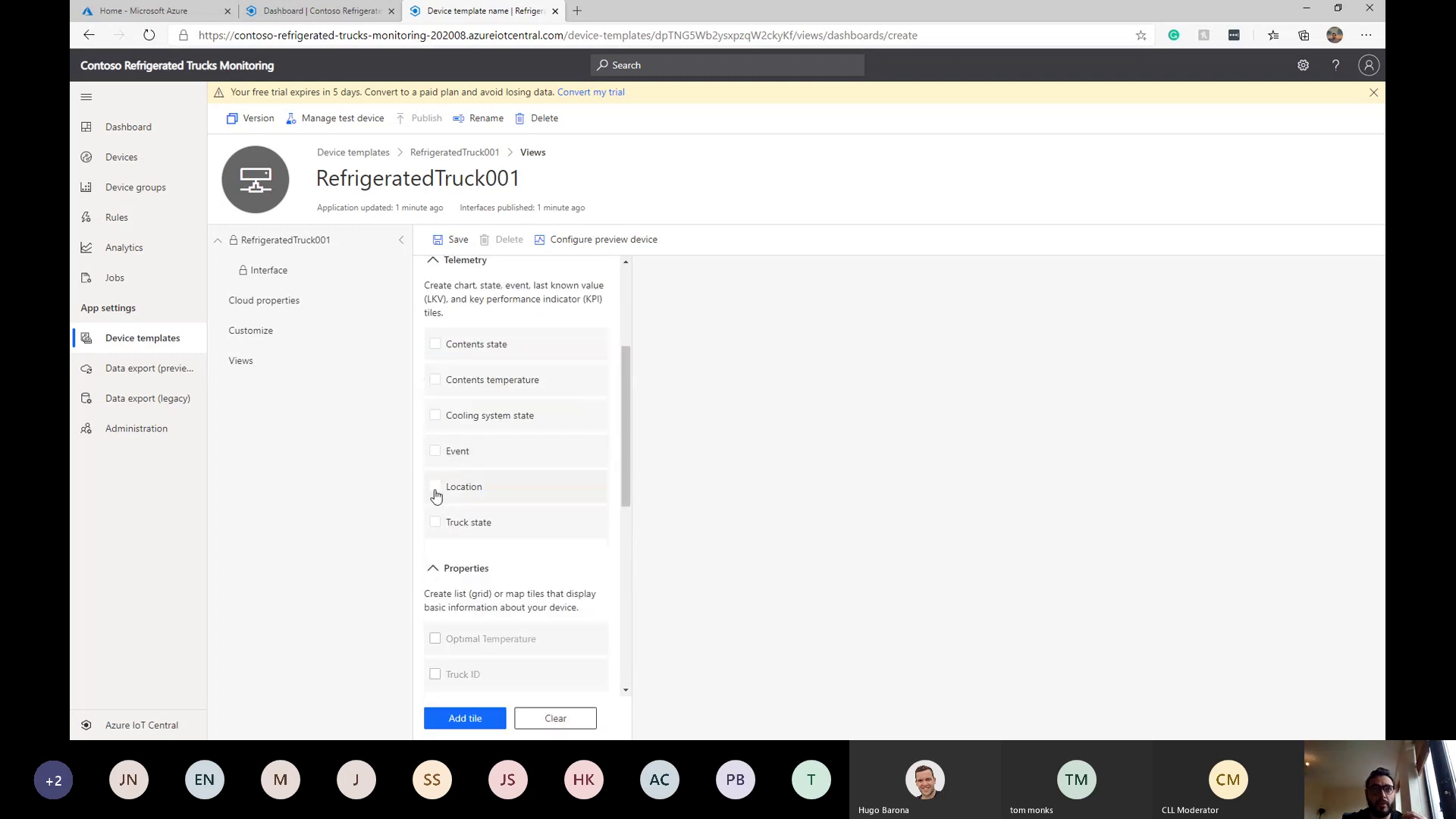
{"action": "left_click", "coordinate": [463, 718]}
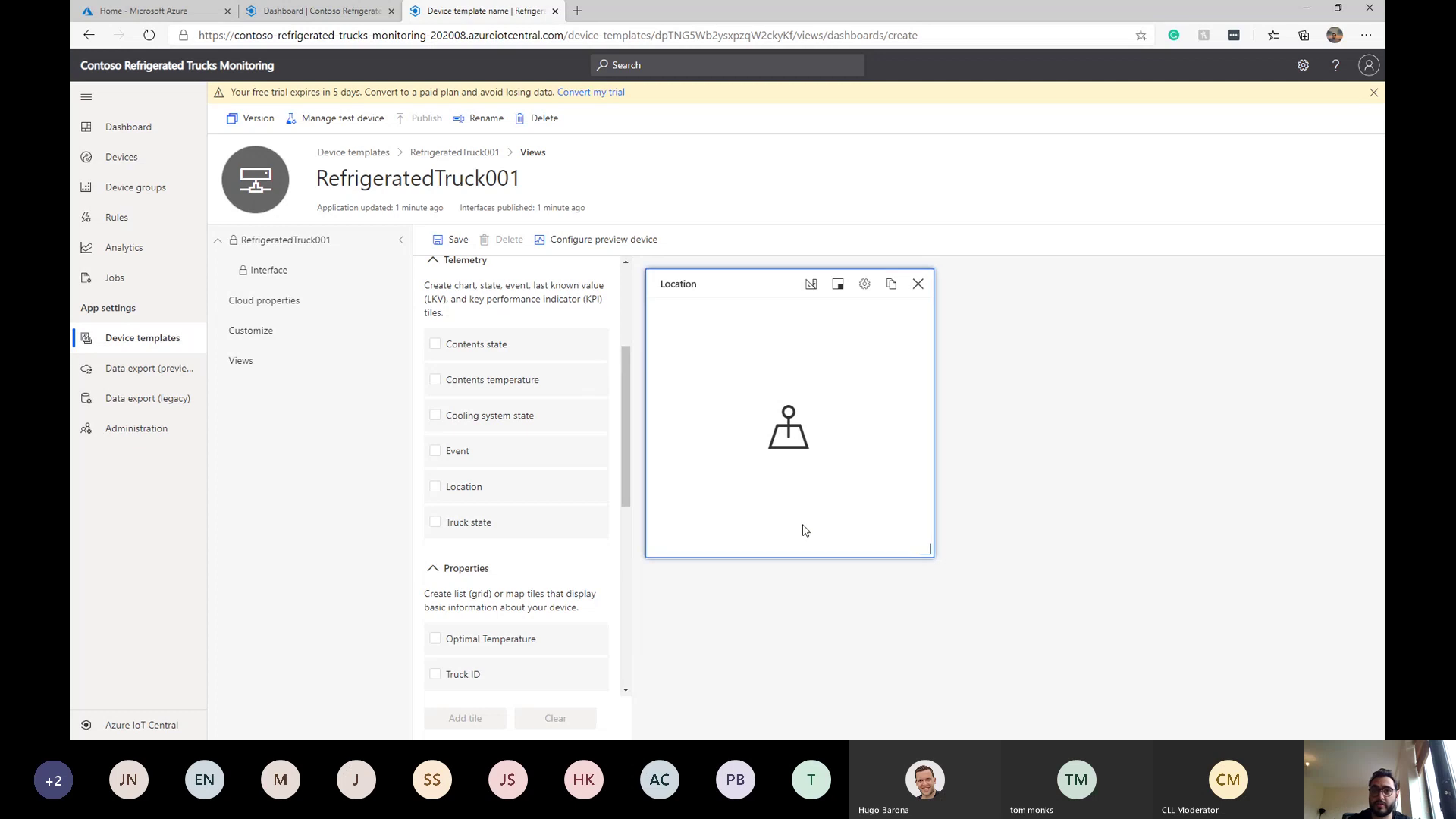
{"action": "left_click_drag", "start_coordinate": [932, 554], "coordinate": [1377, 535]}
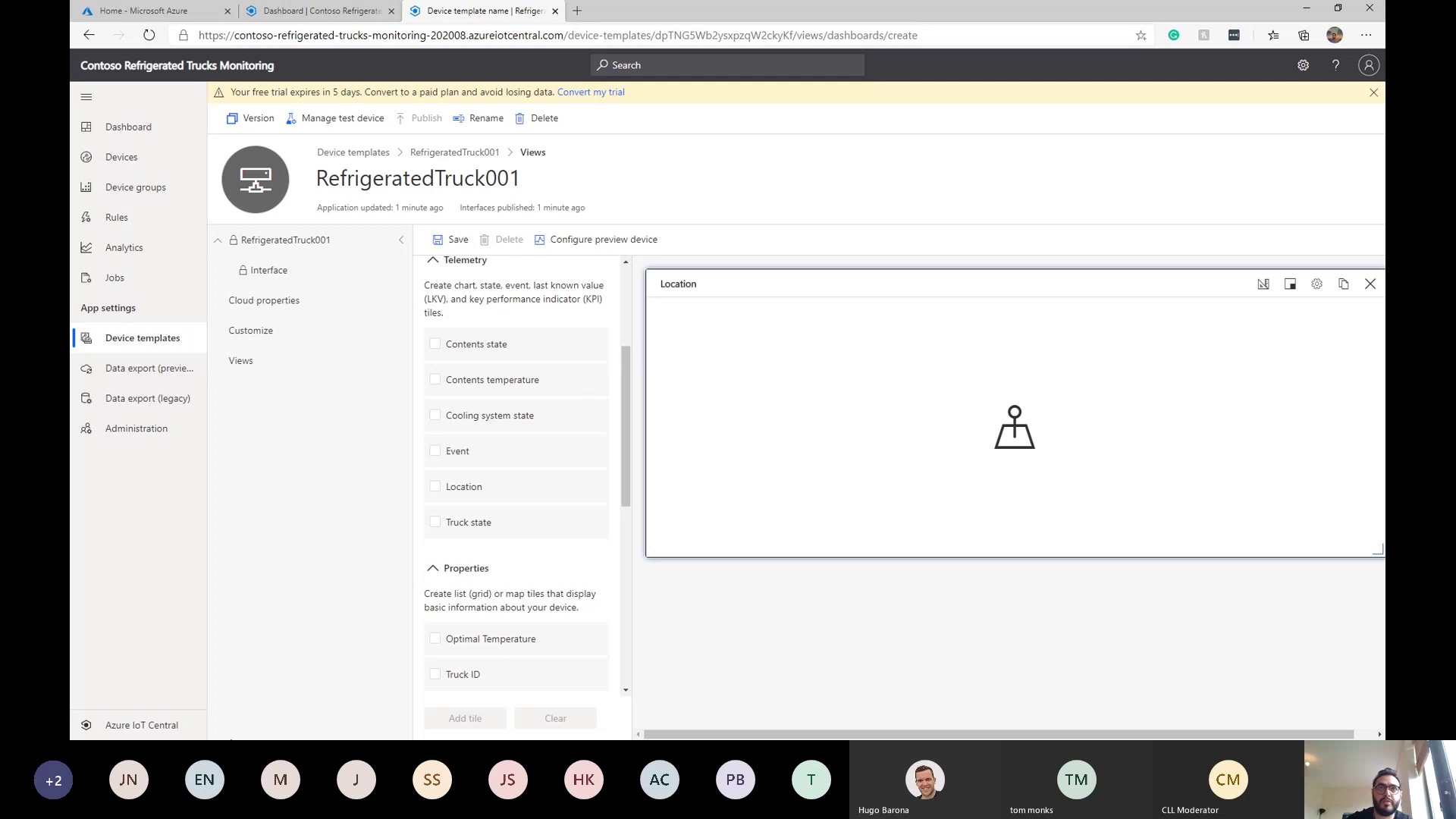
Step: Name the view "Truck View"
{"action": "scroll", "coordinate": [629, 327], "scroll_direction": "up", "scroll_amount": 3}
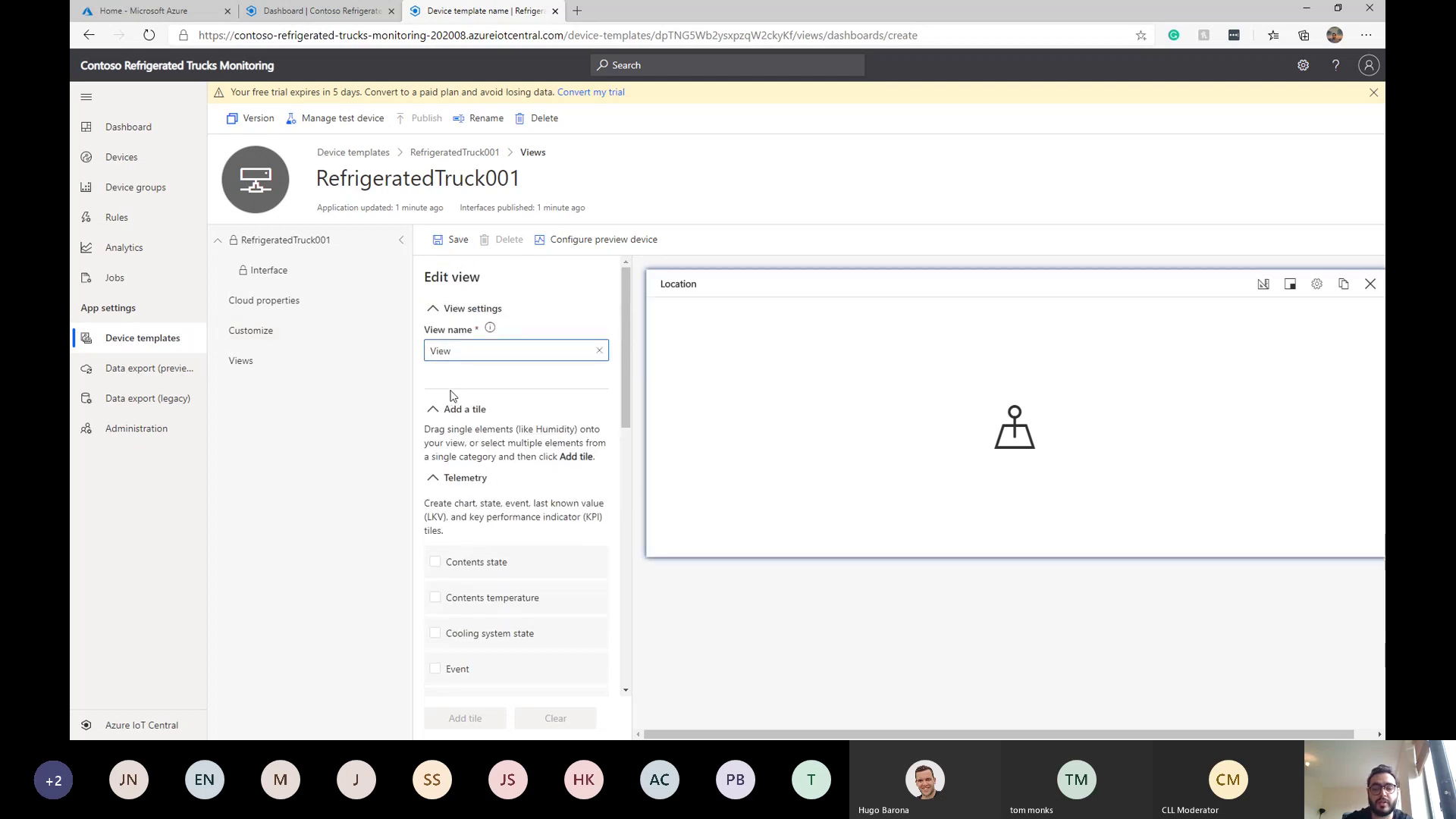
{"action": "type", "text": "Truck"}
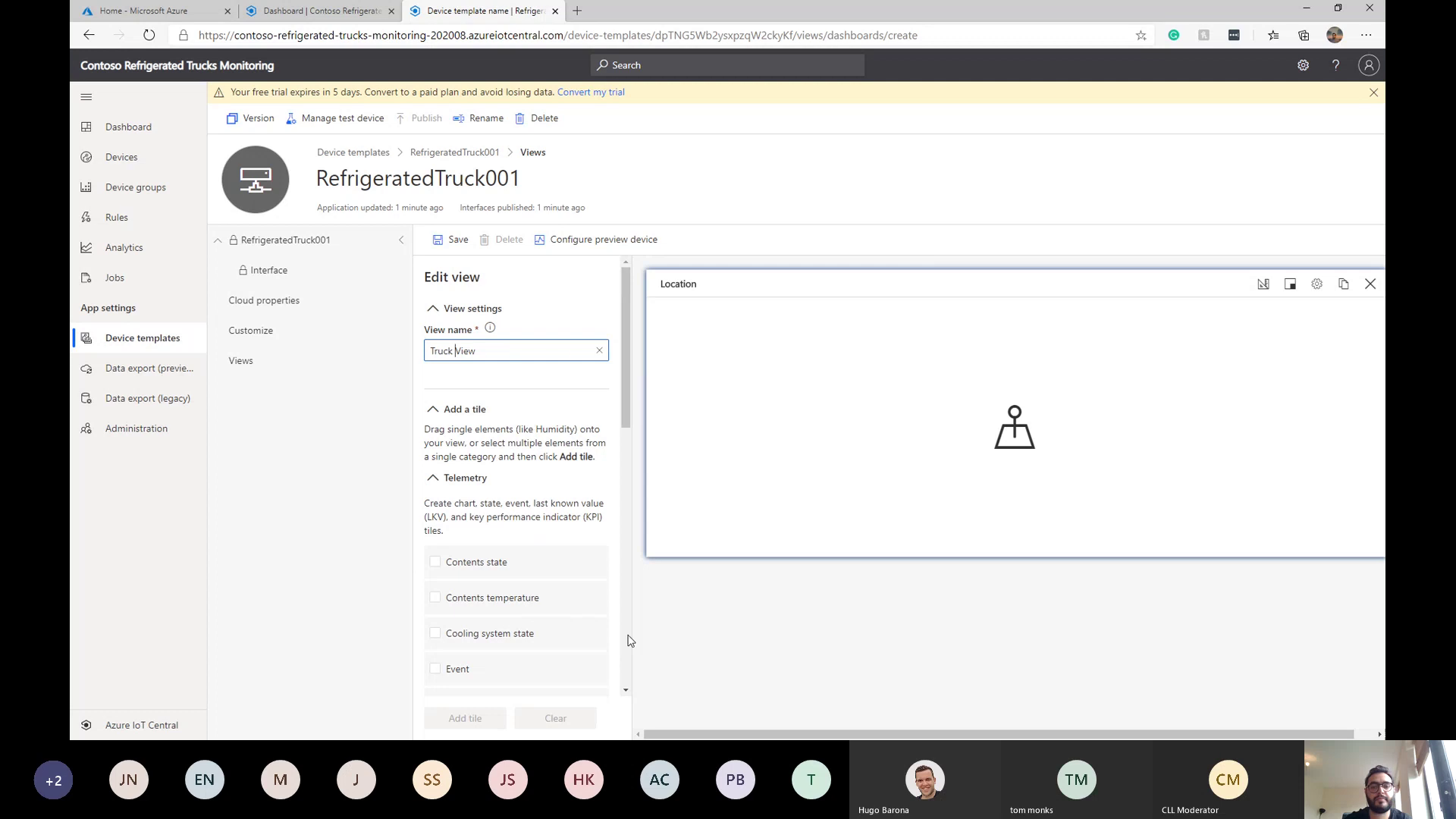
Step: Try a single tile combining the Contents state, Contents temperature, Cooling system state, Event and Truck state telemetry
{"action": "left_click_drag", "start_coordinate": [622, 365], "coordinate": [625, 413]}
{"action": "scroll", "coordinate": [623, 414], "scroll_direction": "down", "scroll_amount": 2}
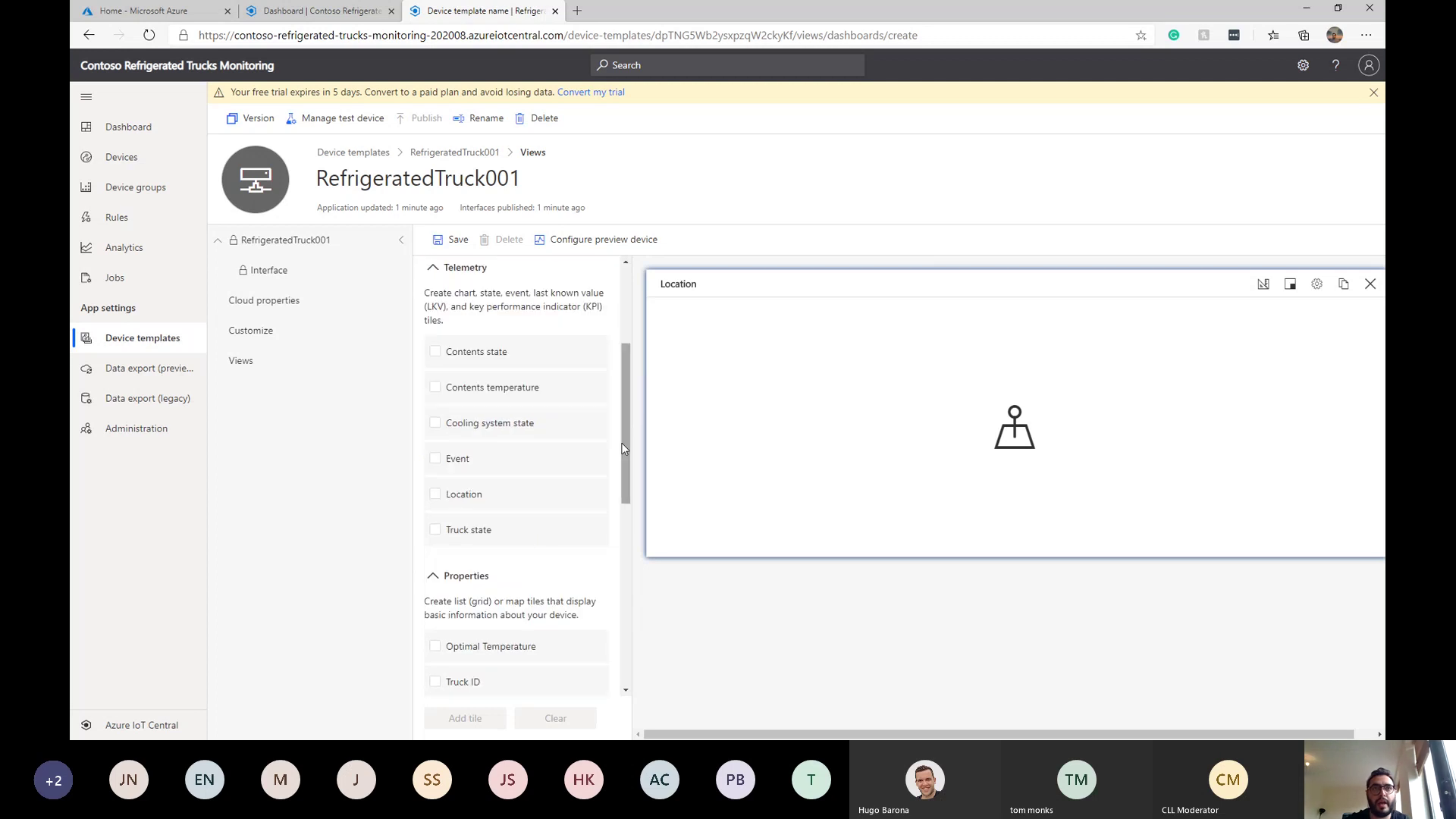
{"action": "scroll", "coordinate": [557, 400], "scroll_direction": "down", "scroll_amount": 2}
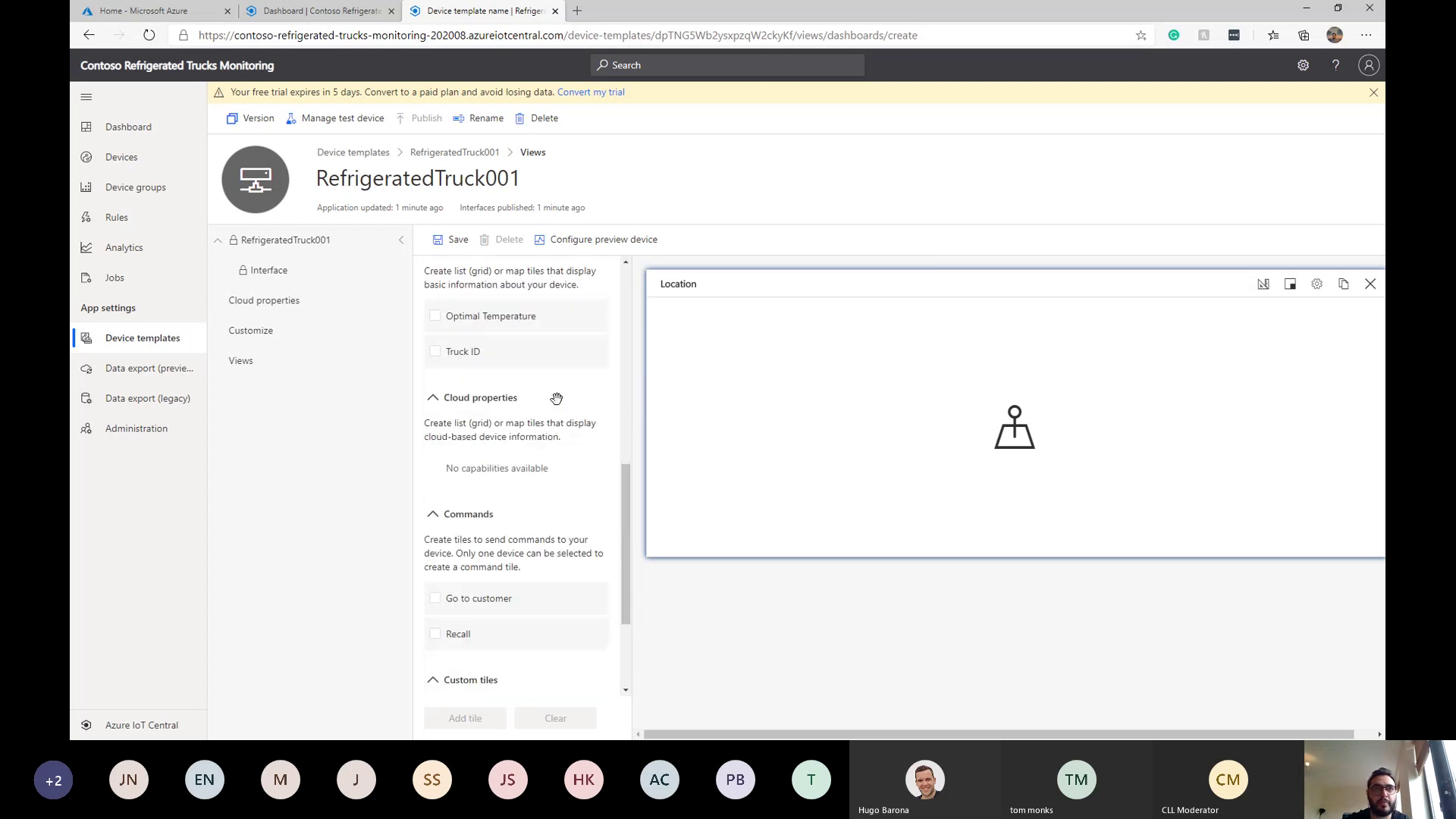
{"action": "scroll", "coordinate": [558, 399], "scroll_direction": "up", "scroll_amount": 4}
{"action": "left_click", "coordinate": [435, 417]}
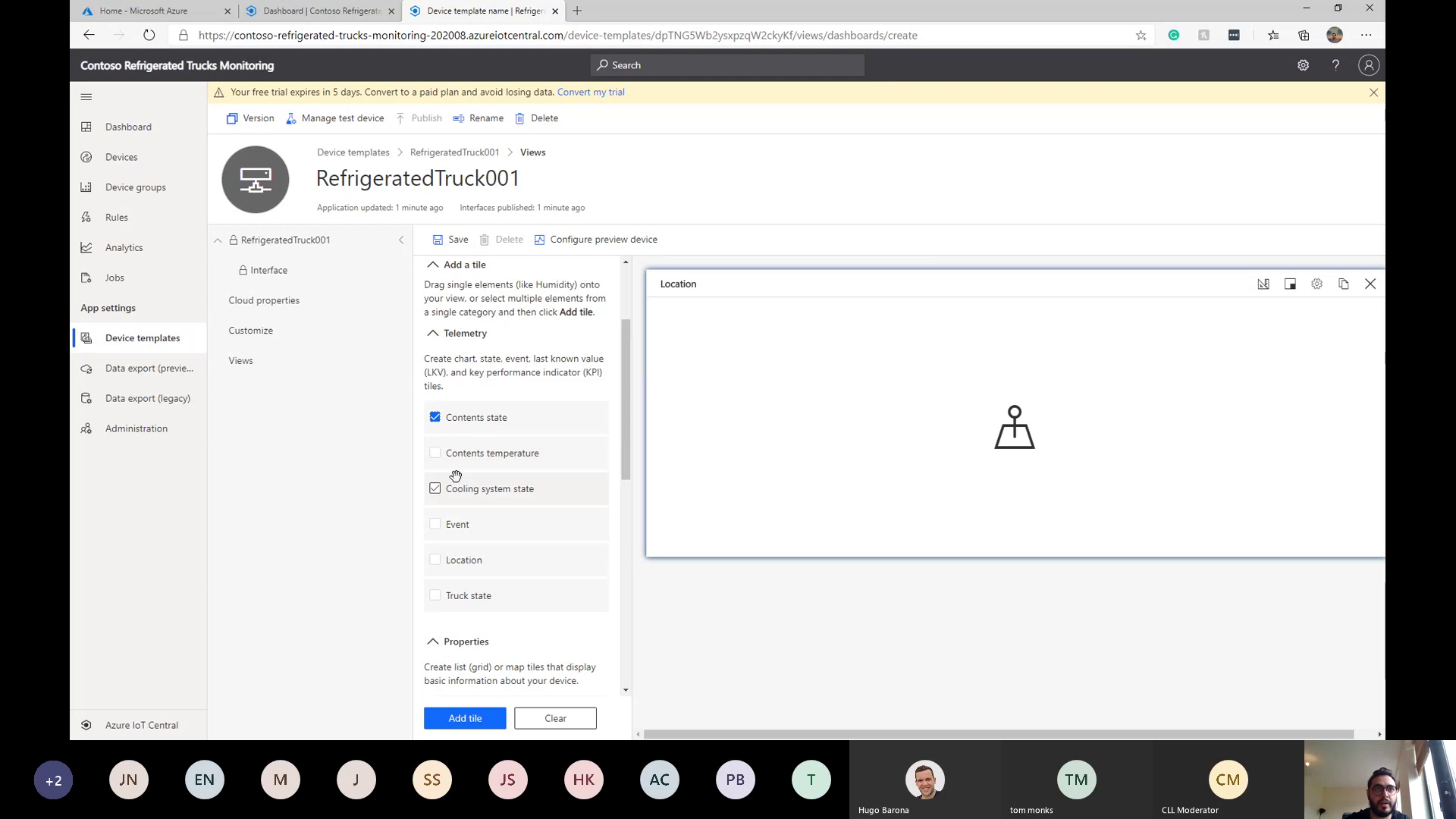
{"action": "left_click", "coordinate": [436, 453]}
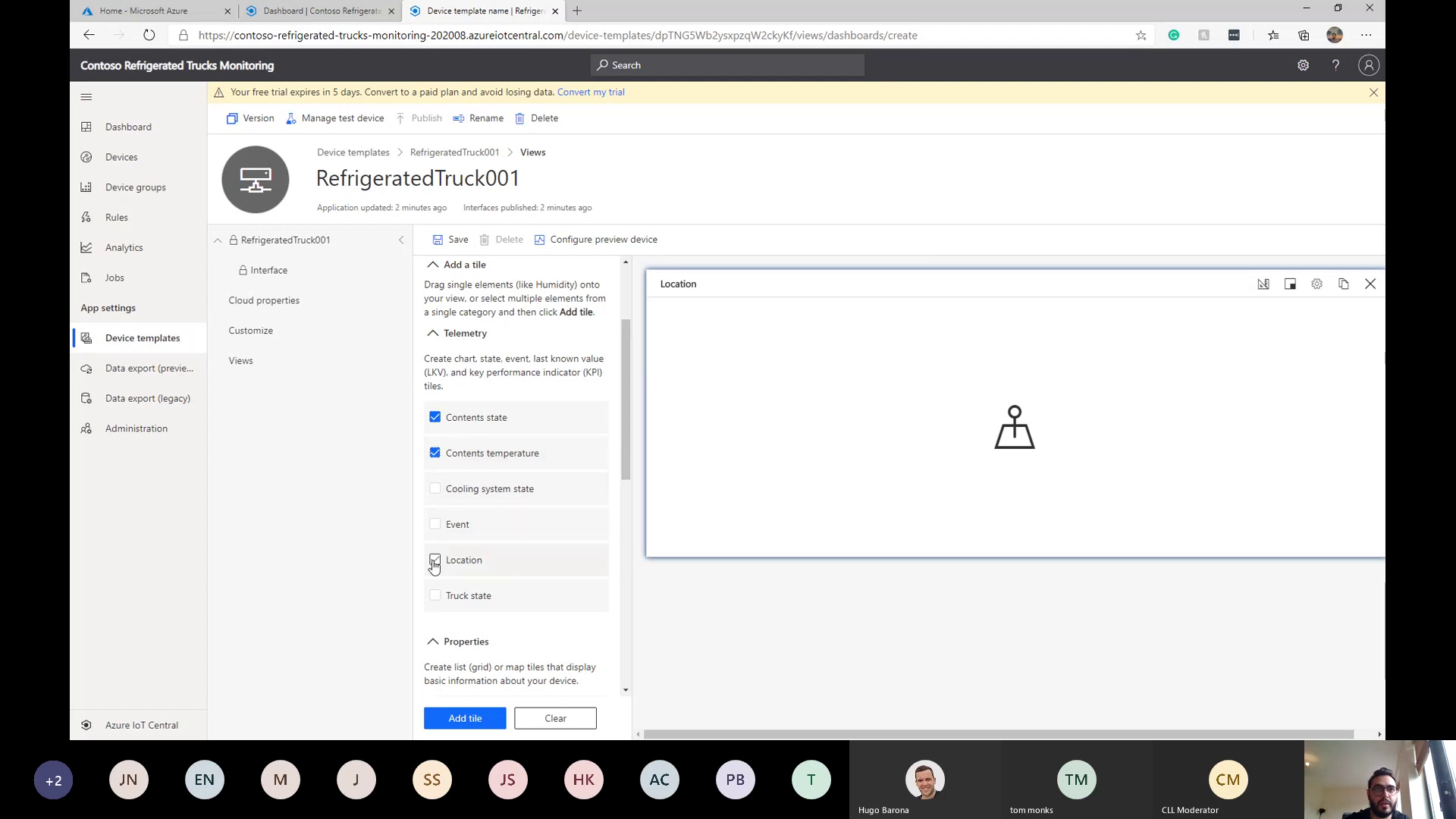
{"action": "left_click", "coordinate": [434, 523]}
{"action": "left_click", "coordinate": [434, 488]}
{"action": "left_click", "coordinate": [437, 596]}
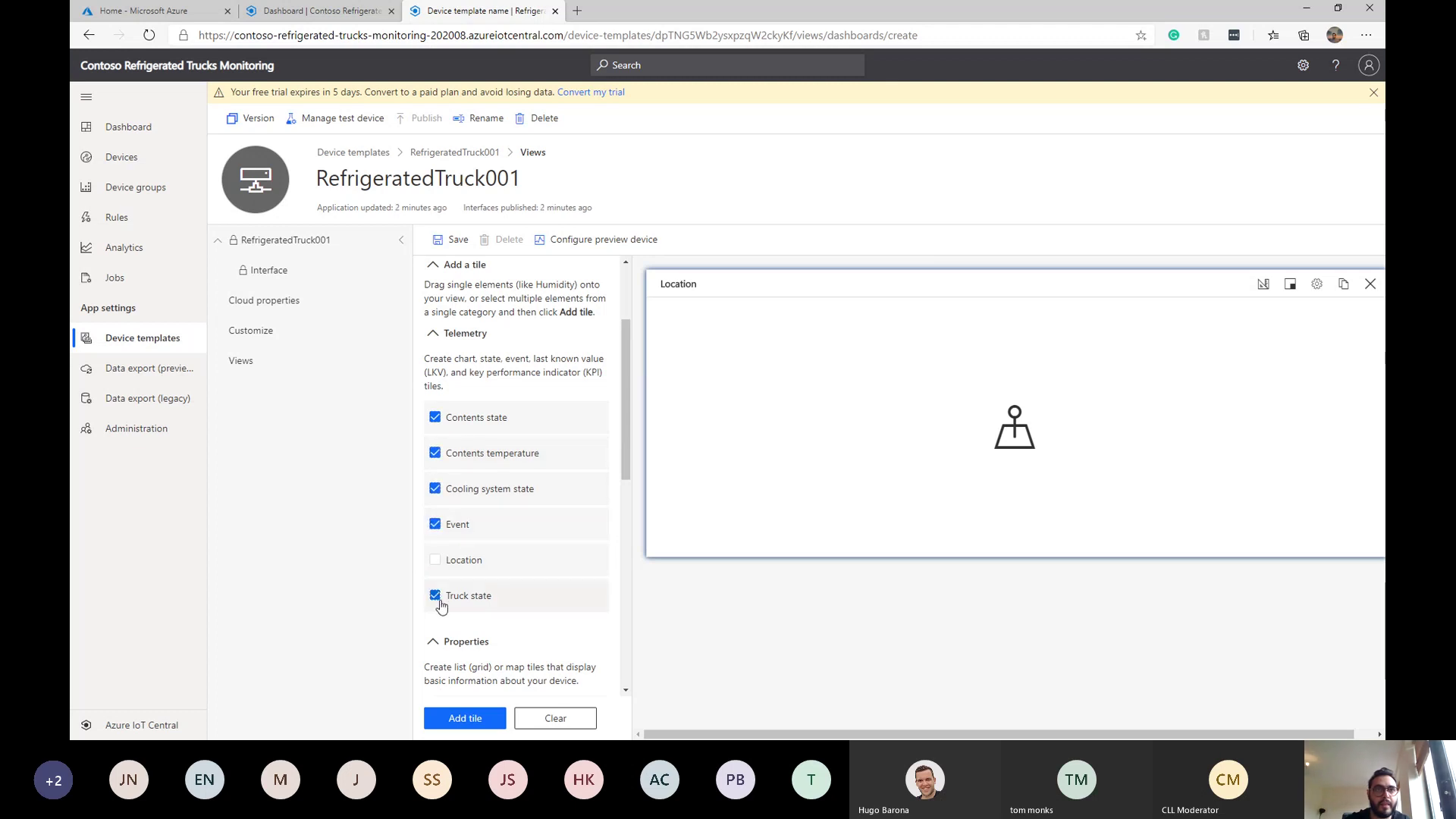
{"action": "scroll", "coordinate": [455, 584], "scroll_direction": "down", "scroll_amount": 5}
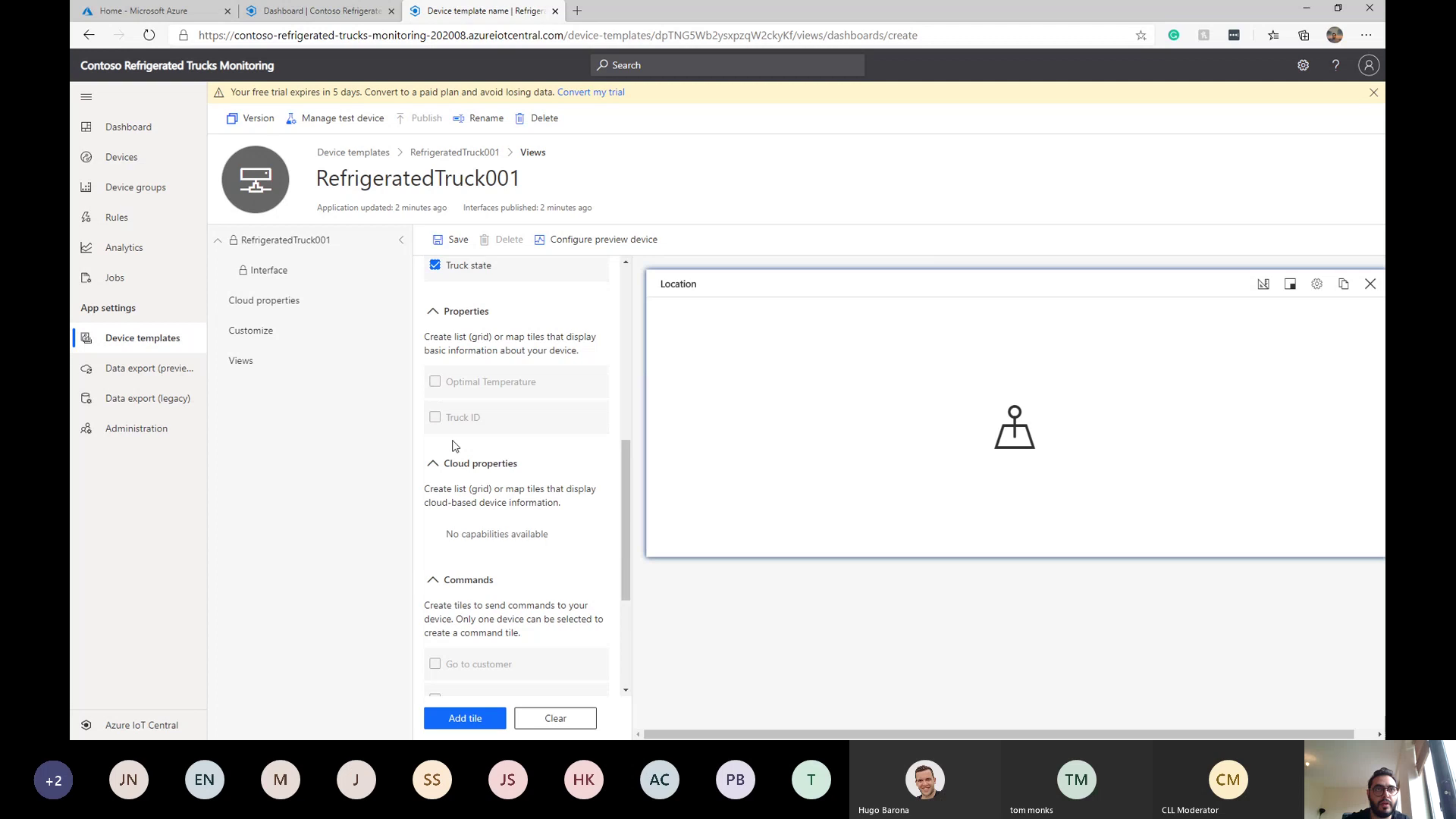
{"action": "scroll", "coordinate": [471, 488], "scroll_direction": "up", "scroll_amount": 3}
{"action": "scroll", "coordinate": [471, 487], "scroll_direction": "down", "scroll_amount": 4}
{"action": "scroll", "coordinate": [478, 493], "scroll_direction": "up", "scroll_amount": 10}
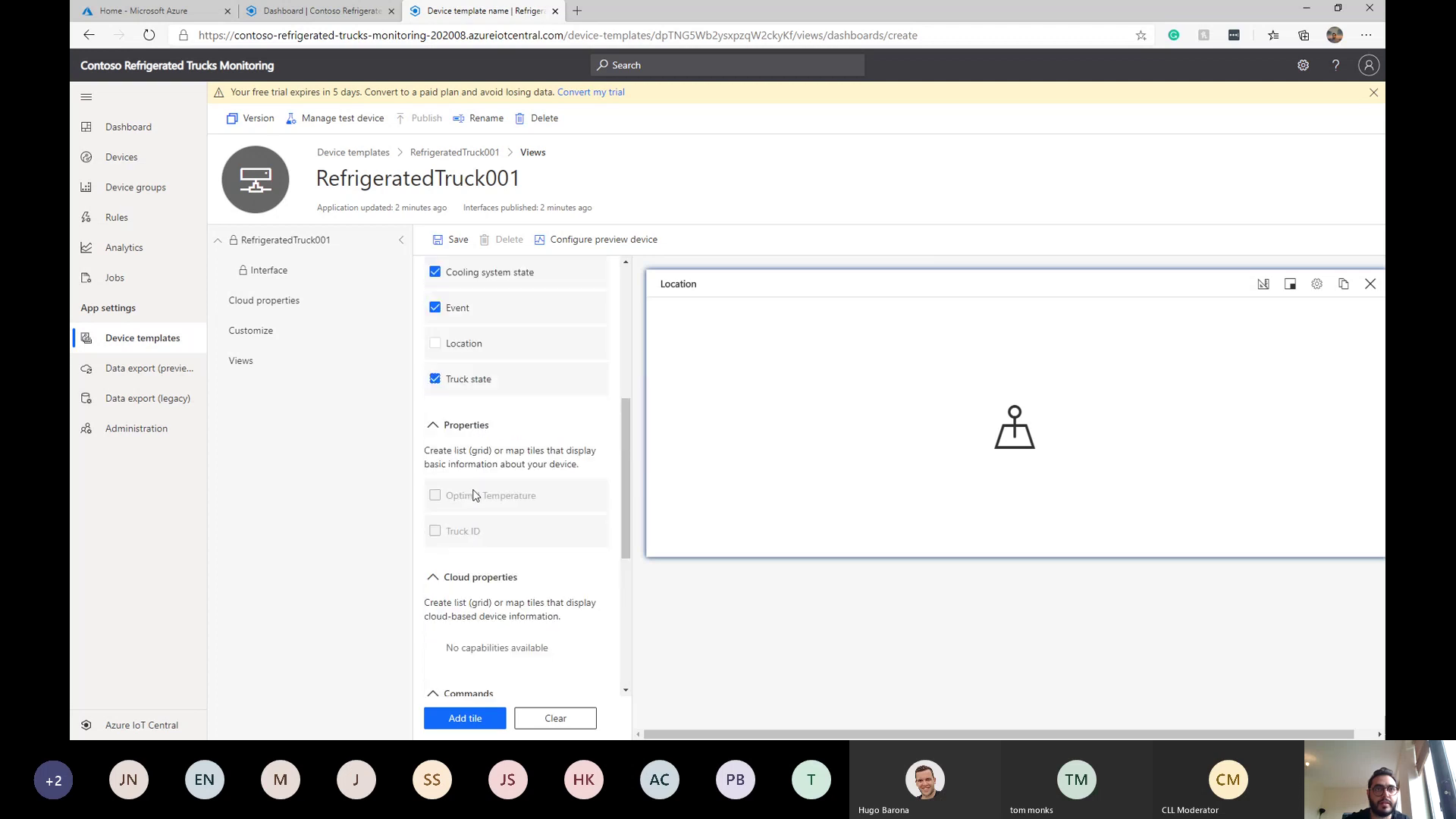
{"action": "left_click", "coordinate": [465, 717]}
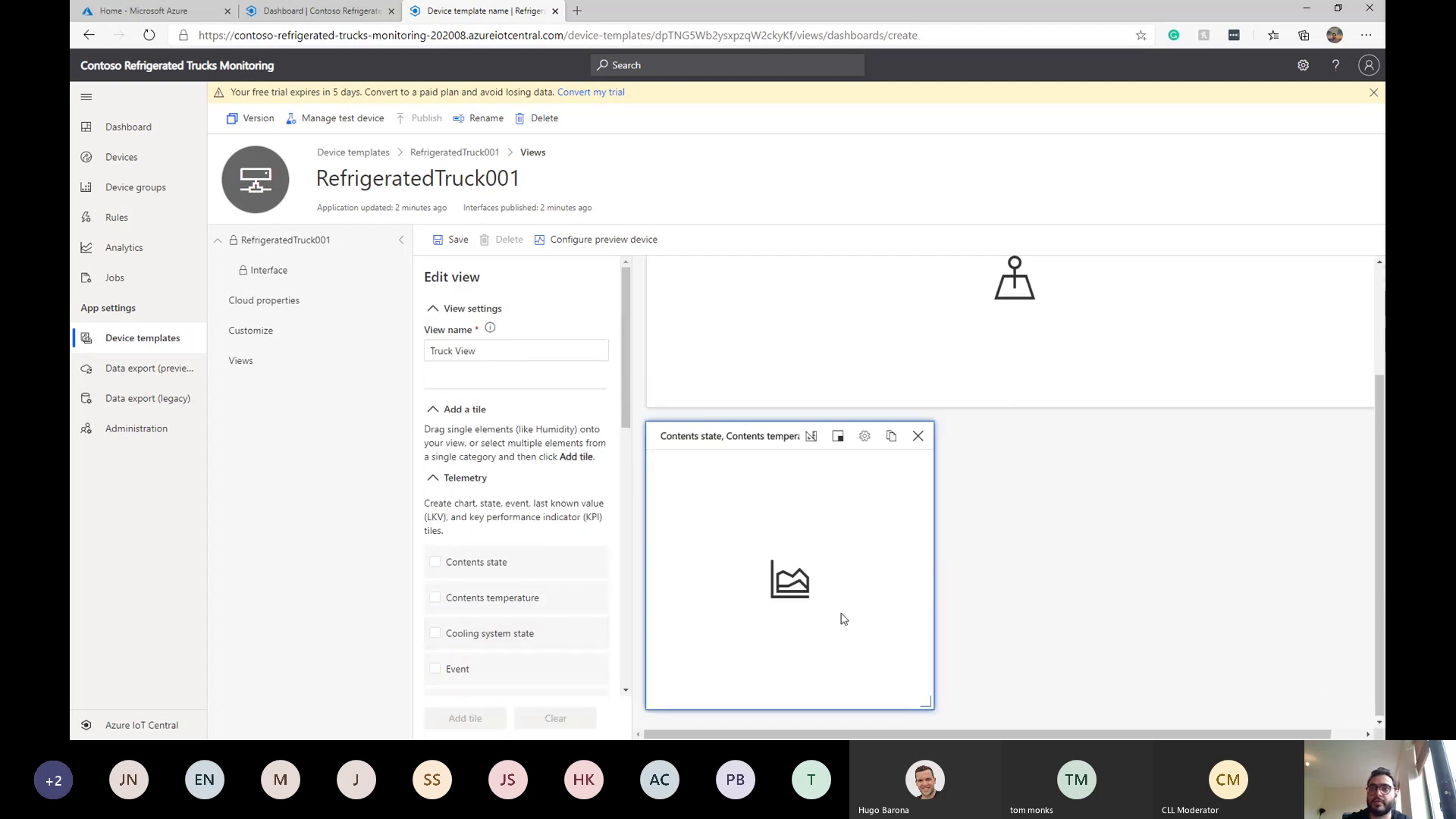
{"action": "scroll", "coordinate": [1319, 705], "scroll_direction": "right", "scroll_amount": 1}
{"action": "scroll", "coordinate": [1313, 685], "scroll_direction": "up", "scroll_amount": 3}
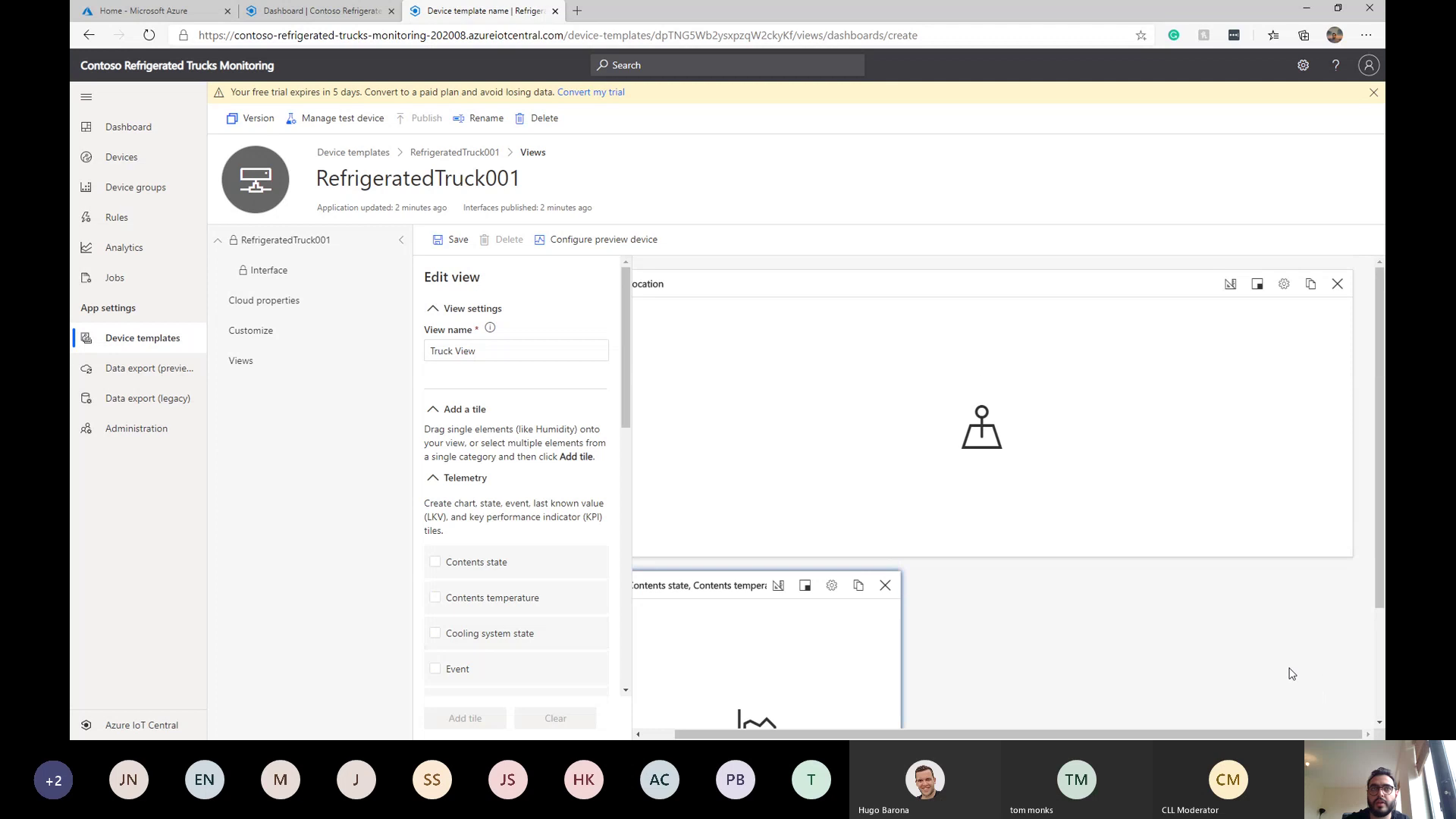
{"action": "scroll", "coordinate": [1035, 596], "scroll_direction": "up", "scroll_amount": 1}
Step: Add separate tiles for the Contents state and Contents temperature telemetry to the view
{"action": "scroll", "coordinate": [523, 531], "scroll_direction": "down", "scroll_amount": 3}
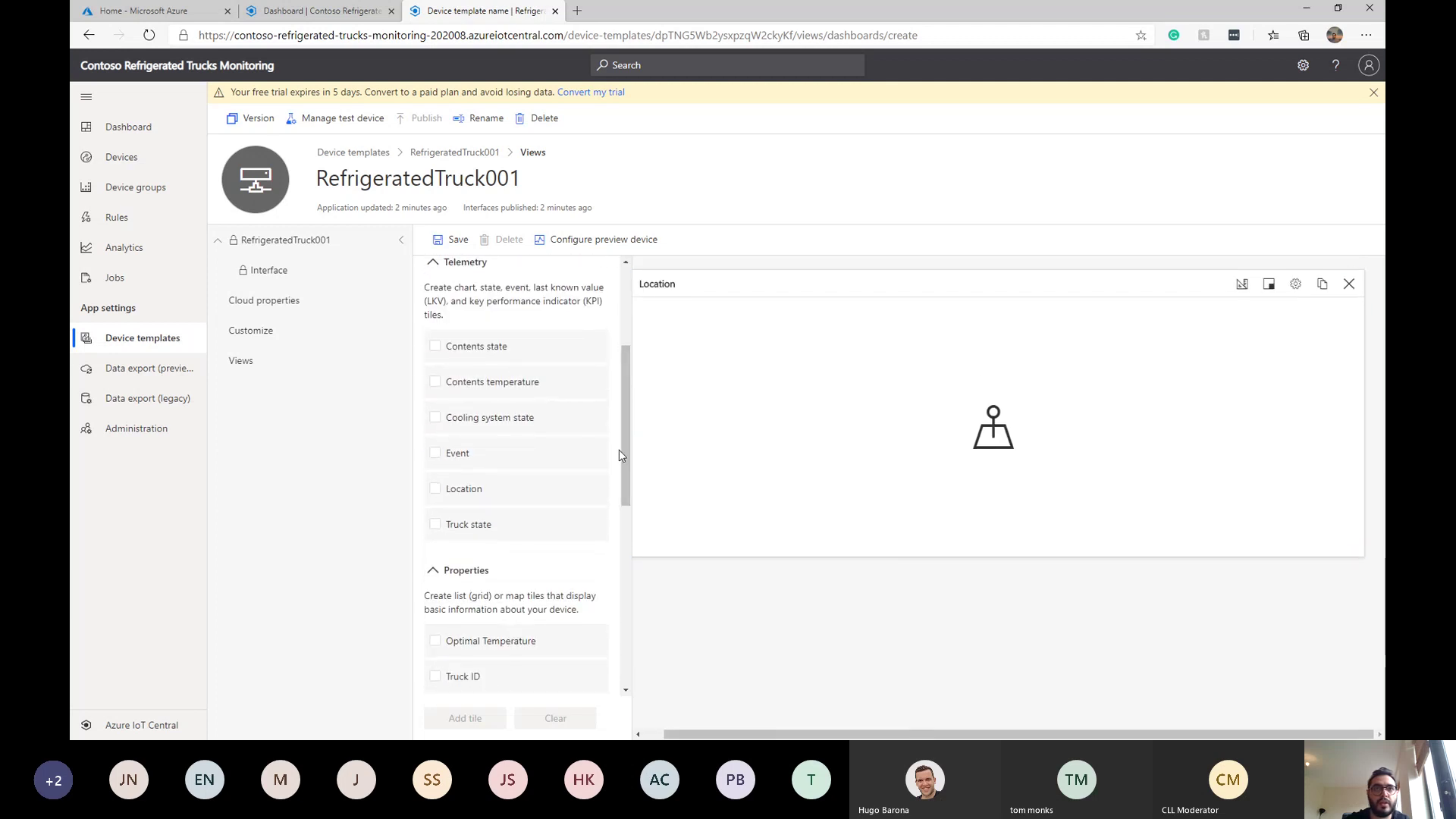
{"action": "scroll", "coordinate": [530, 425], "scroll_direction": "up", "scroll_amount": 1}
{"action": "left_click", "coordinate": [435, 378]}
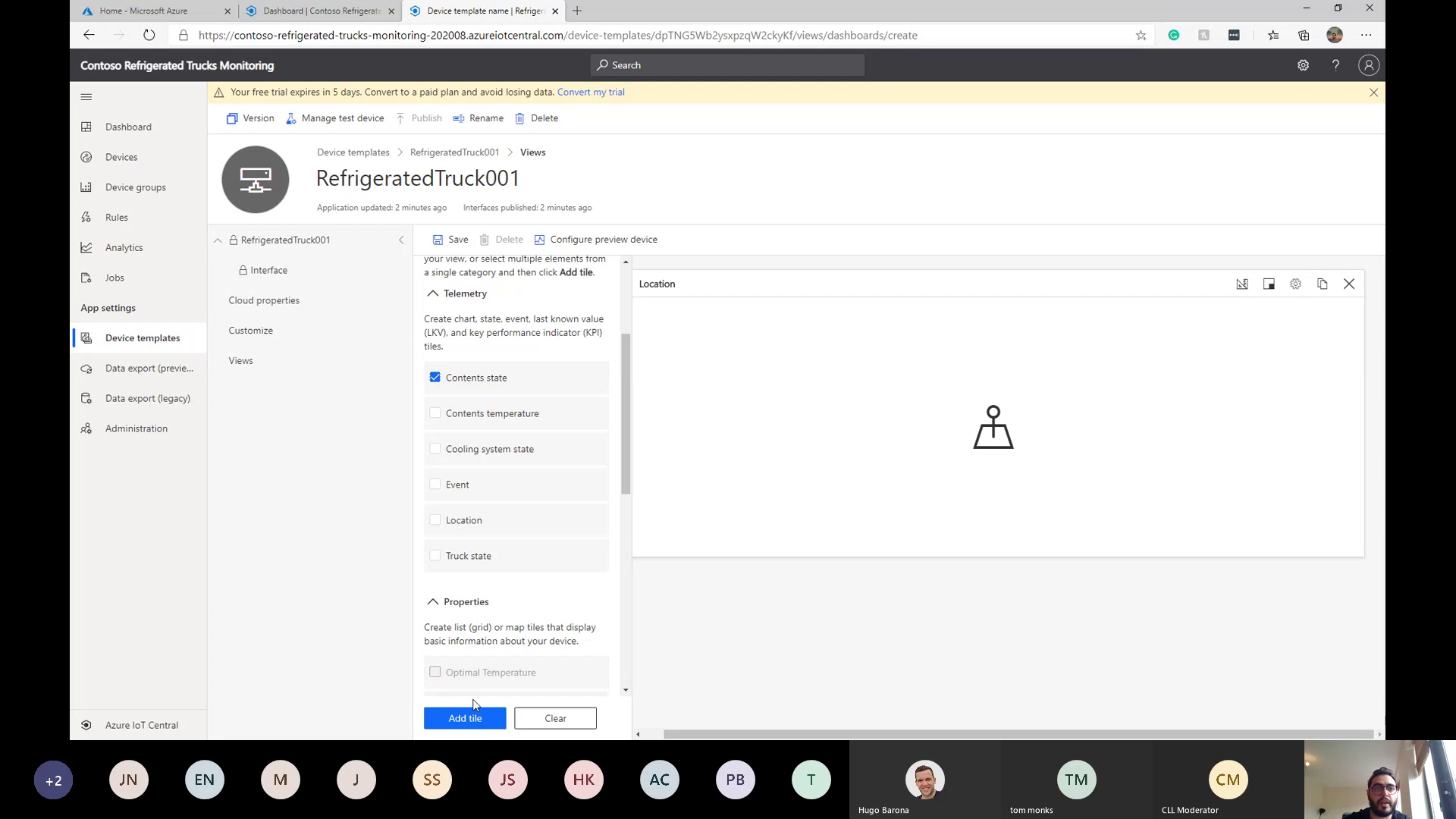
{"action": "left_click", "coordinate": [467, 717]}
{"action": "left_click", "coordinate": [435, 413]}
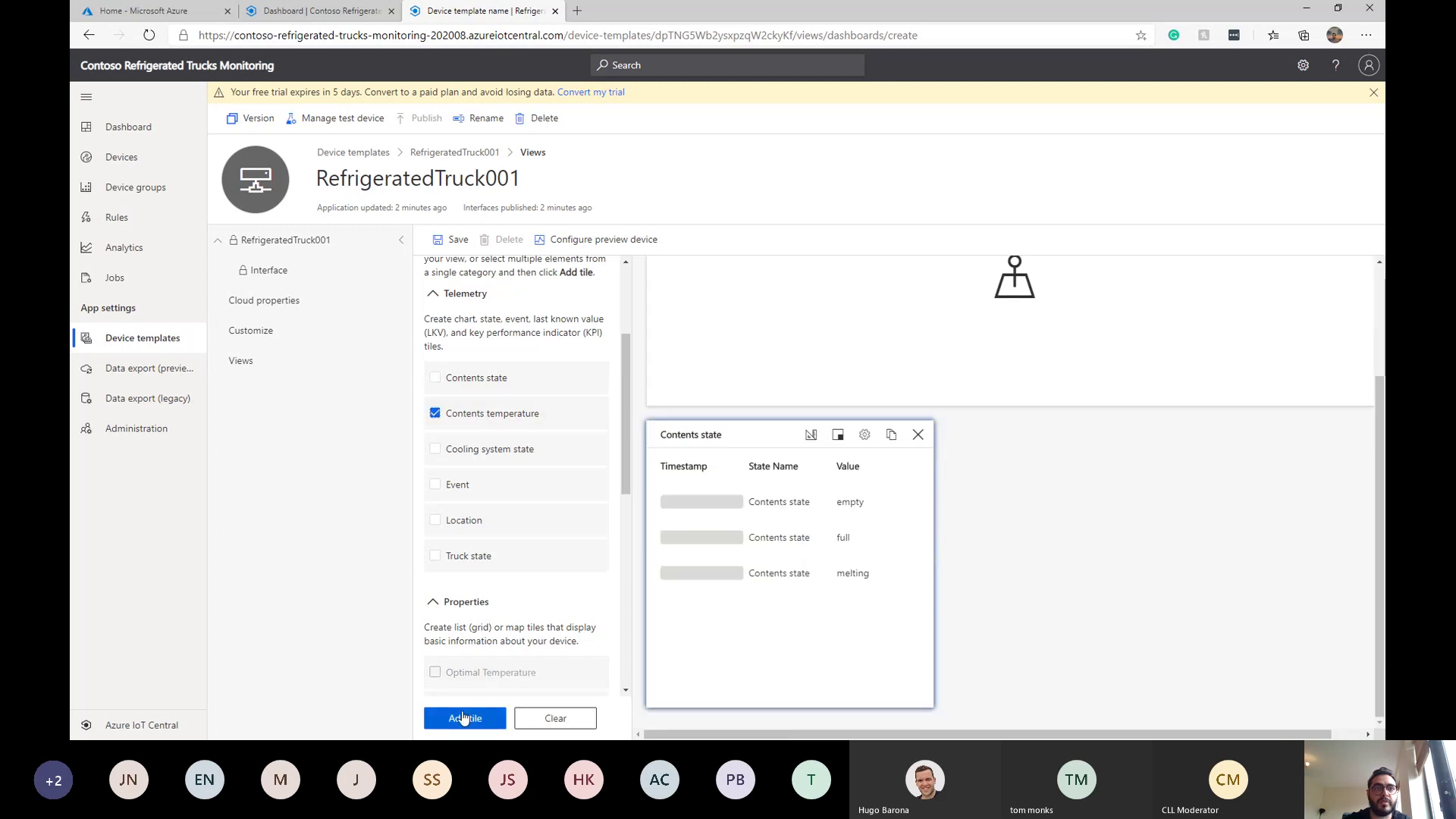
{"action": "left_click", "coordinate": [465, 717]}
Step: Add separate tiles for the Cooling system state, Event and Truck state telemetry to the view
{"action": "left_click", "coordinate": [438, 508]}
{"action": "left_click", "coordinate": [439, 508]}
{"action": "left_click", "coordinate": [436, 449]}
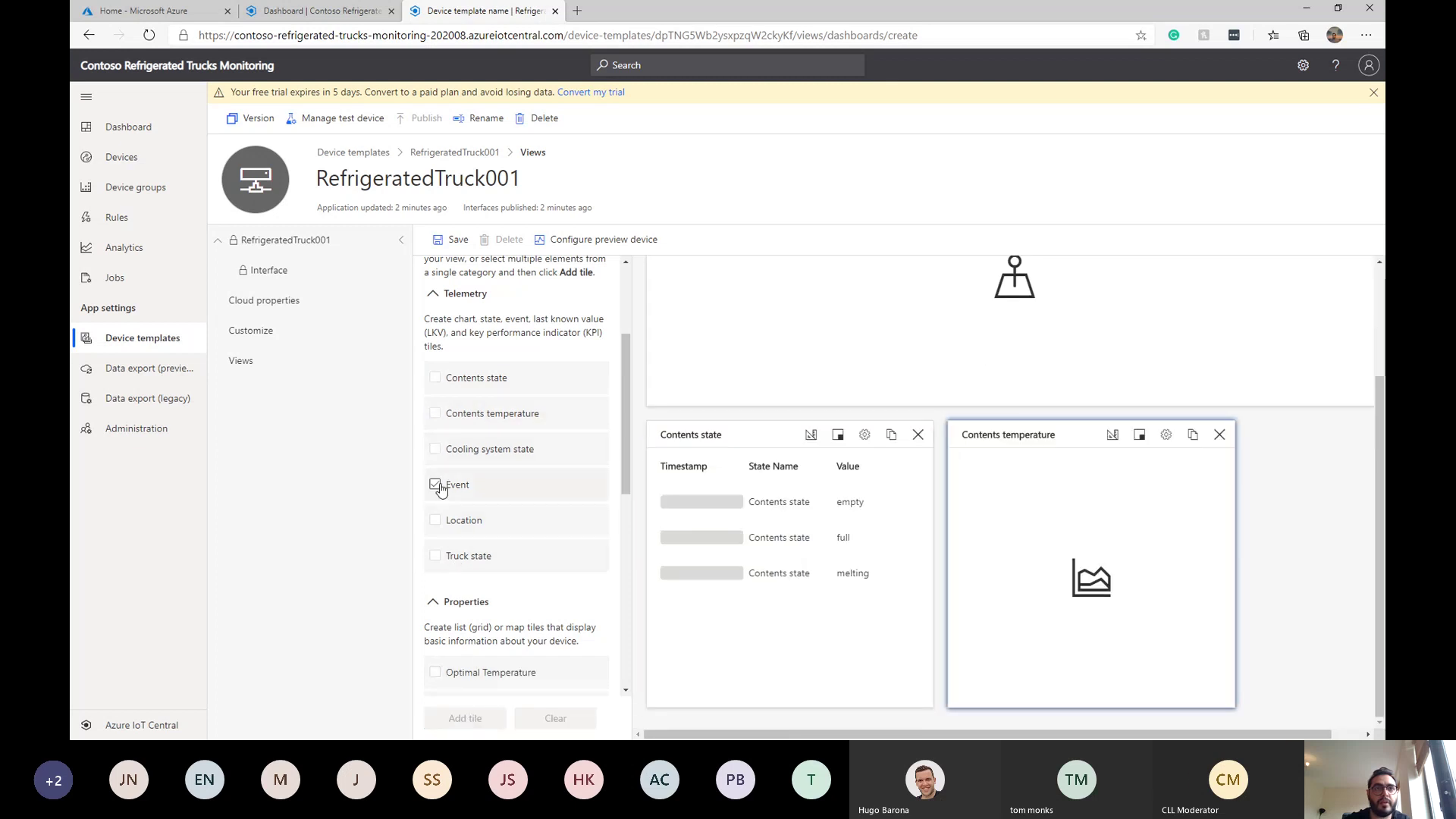
{"action": "left_click", "coordinate": [464, 717]}
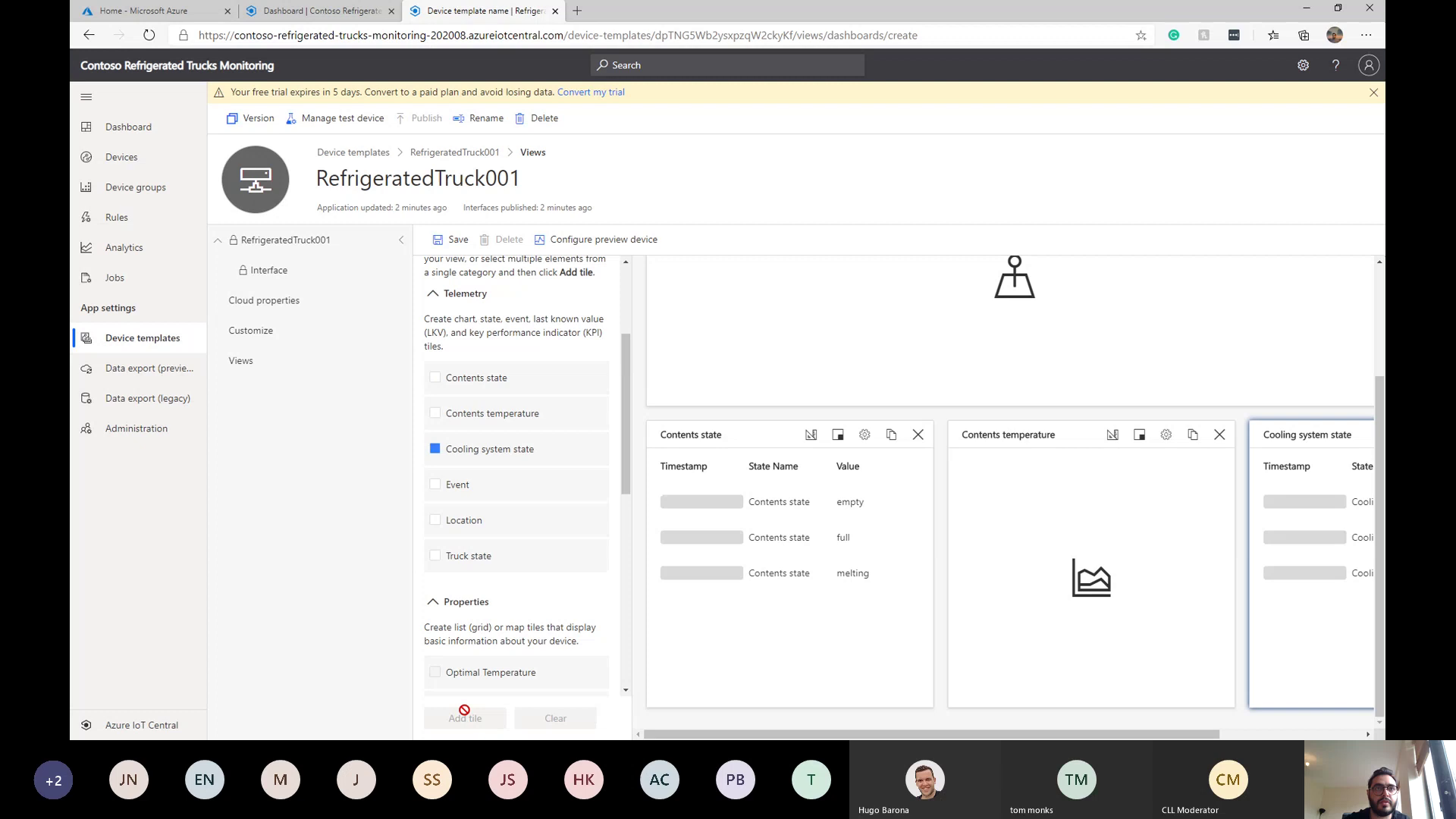
{"action": "left_click", "coordinate": [435, 486]}
{"action": "left_click", "coordinate": [465, 717]}
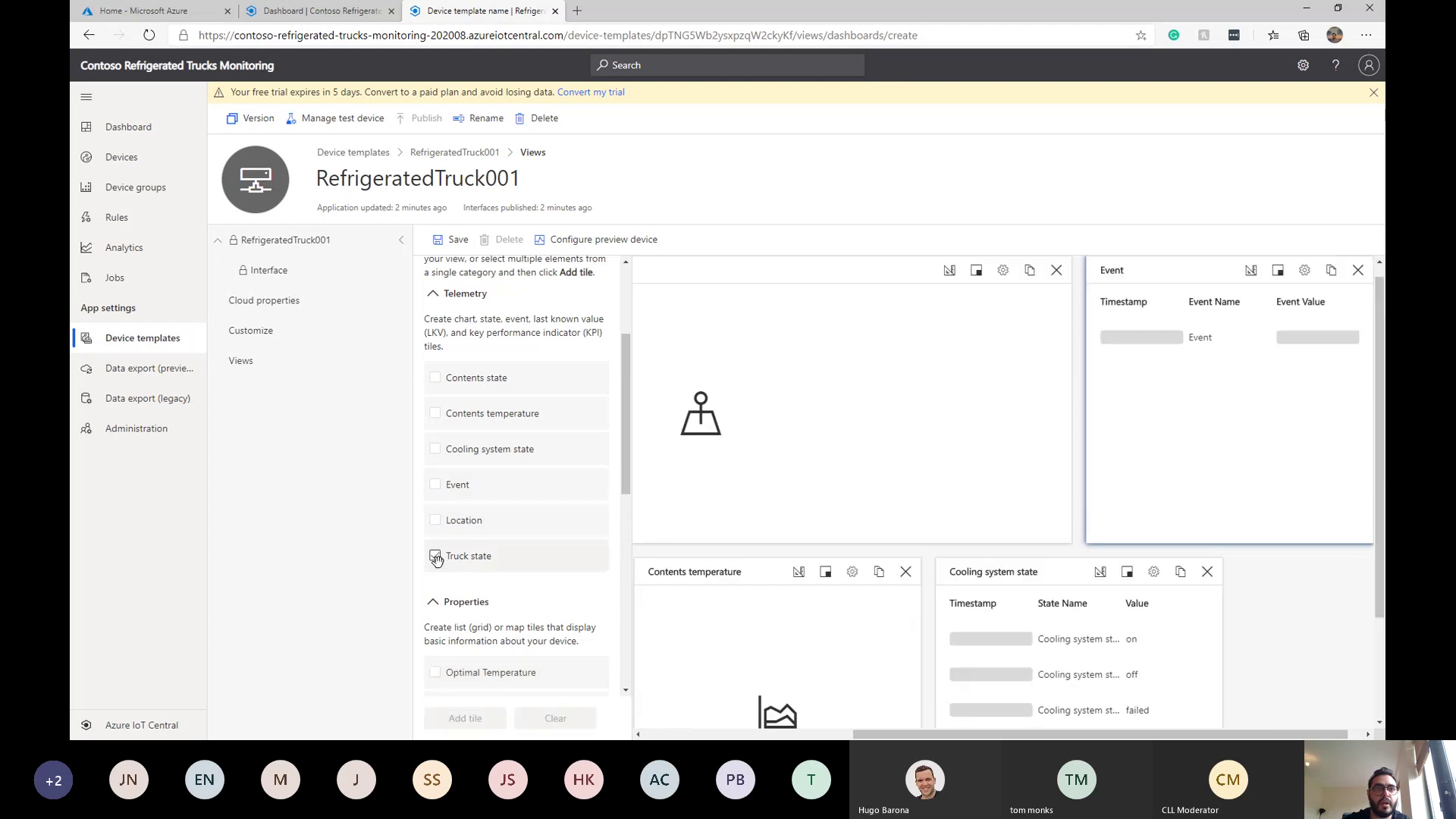
{"action": "left_click", "coordinate": [435, 555]}
{"action": "left_click", "coordinate": [464, 717]}
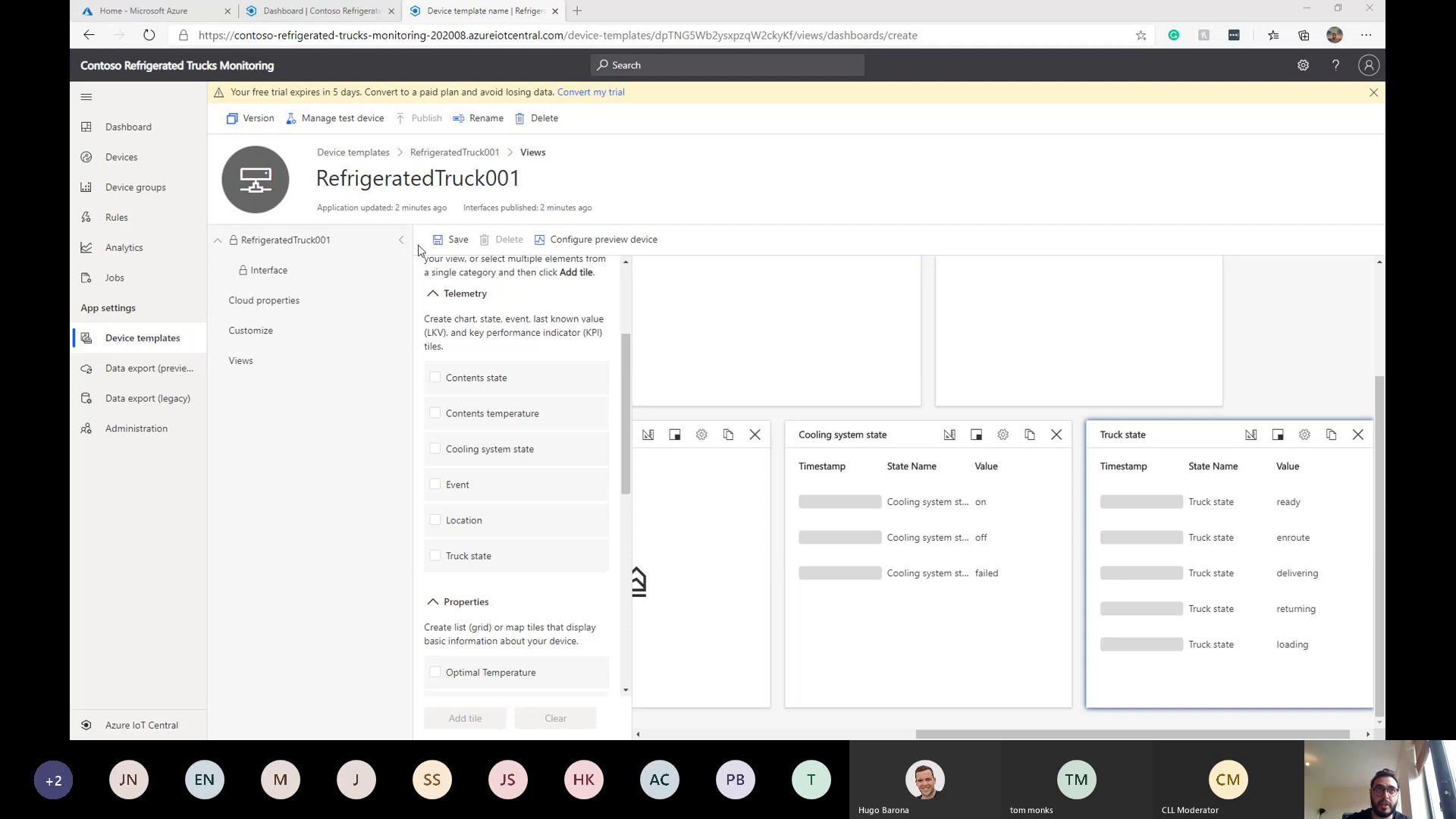
Step: Save the Truck View and publish the updated device template to the application
{"action": "left_click", "coordinate": [448, 239]}
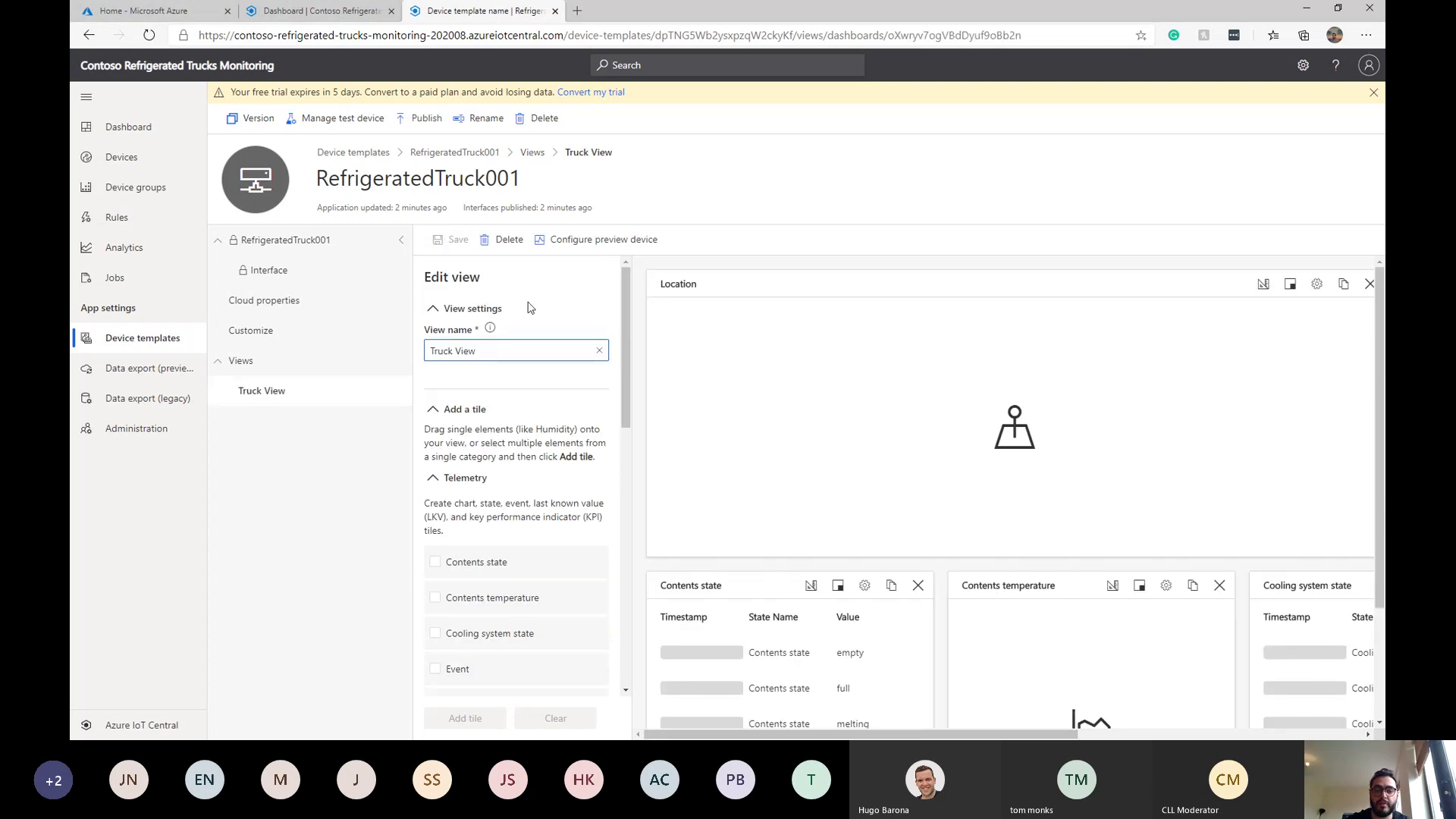
{"action": "left_click", "coordinate": [421, 118]}
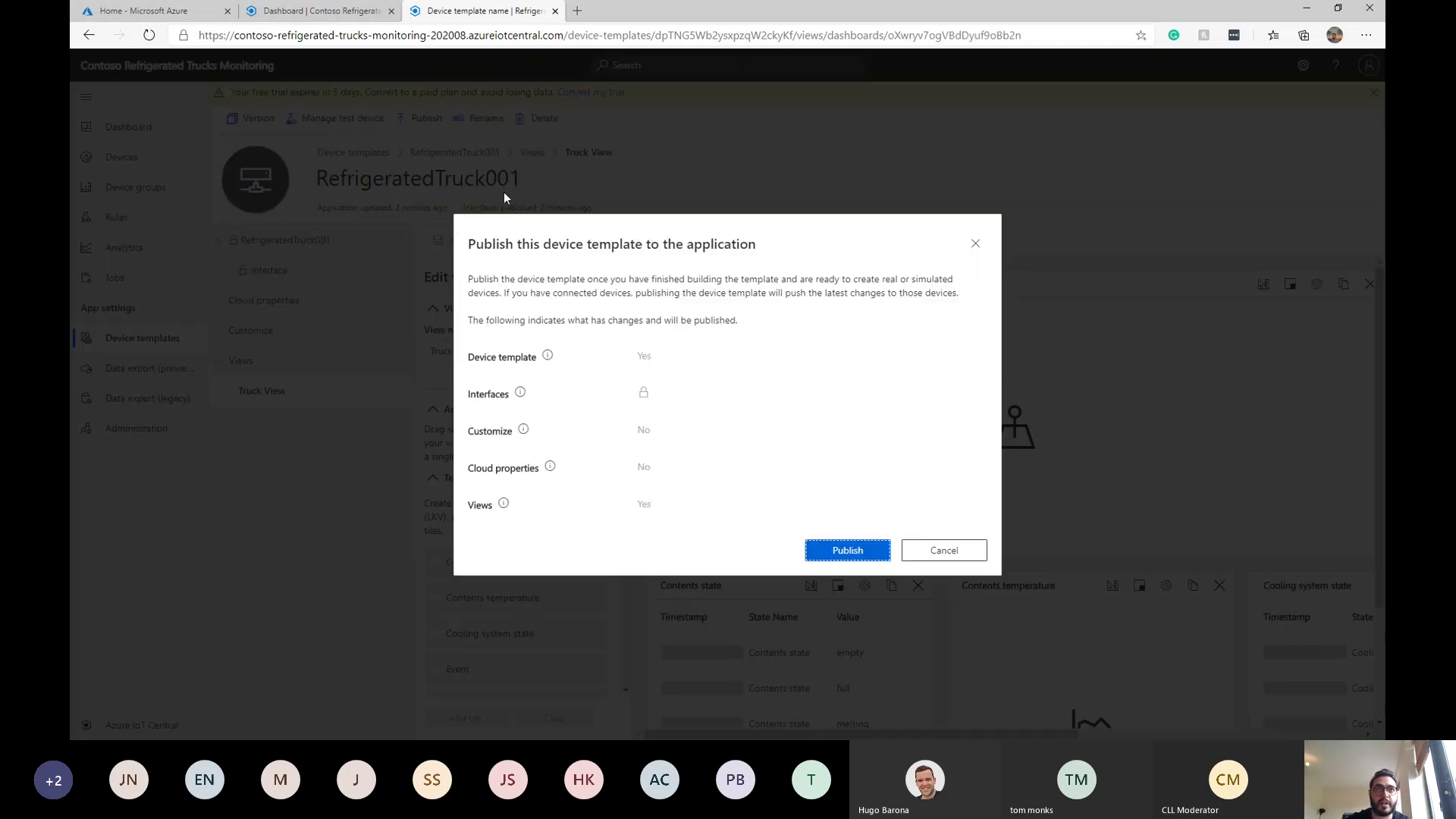
{"action": "left_click", "coordinate": [820, 550]}
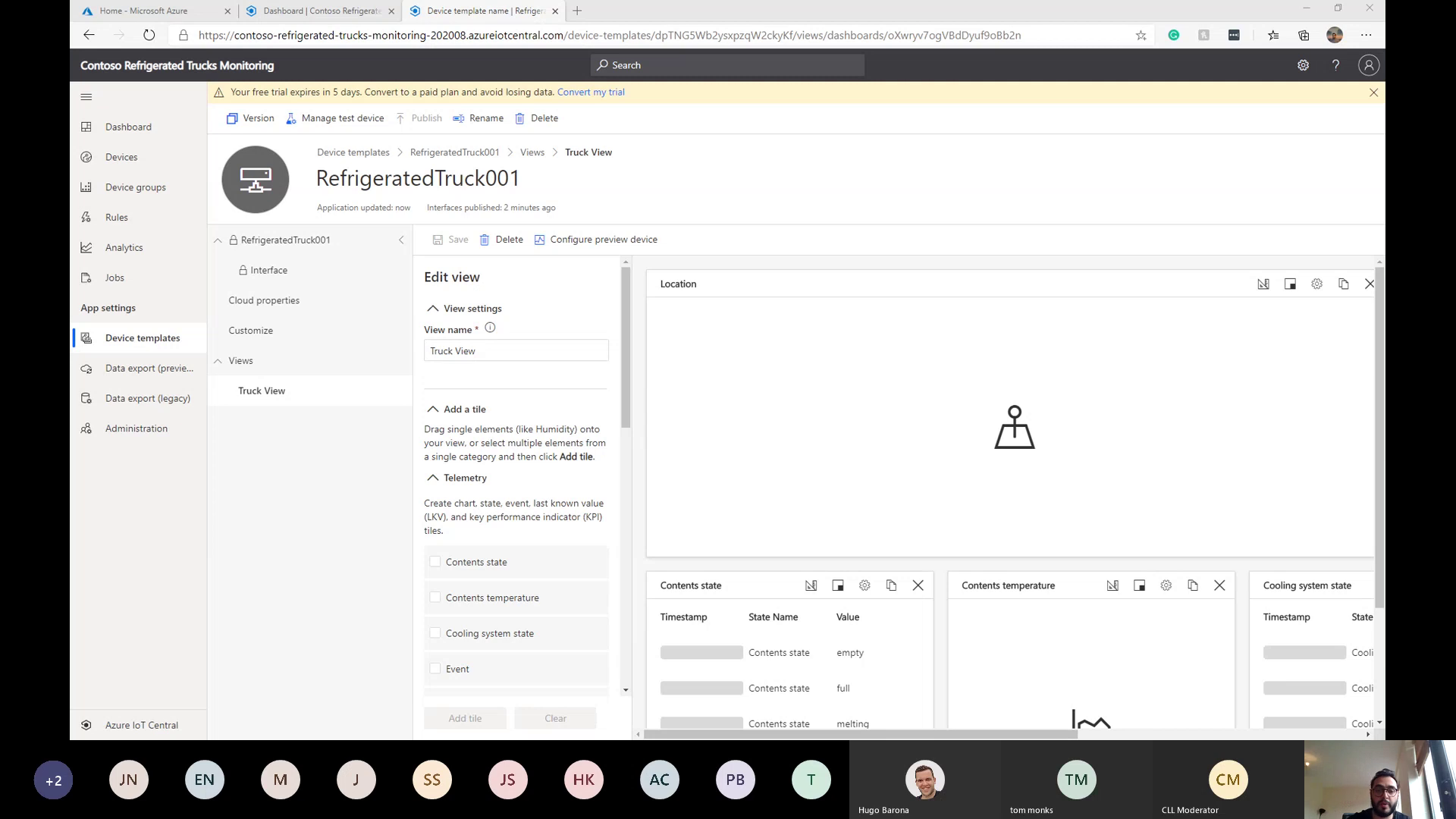
Step: Start a new view for editing device and cloud data and name the form "Set Properties"
{"action": "left_click", "coordinate": [254, 362]}
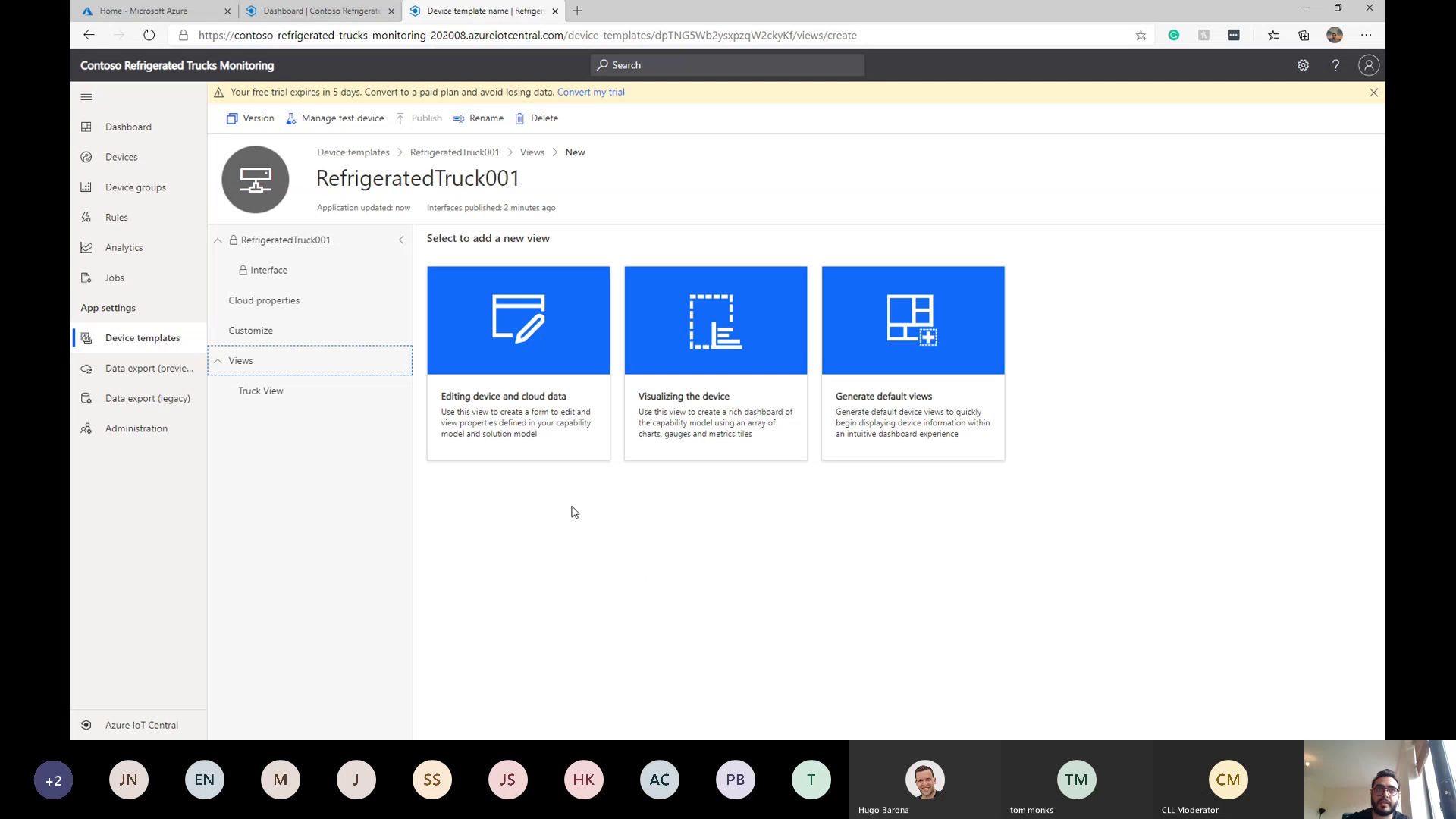
{"action": "left_click", "coordinate": [540, 448]}
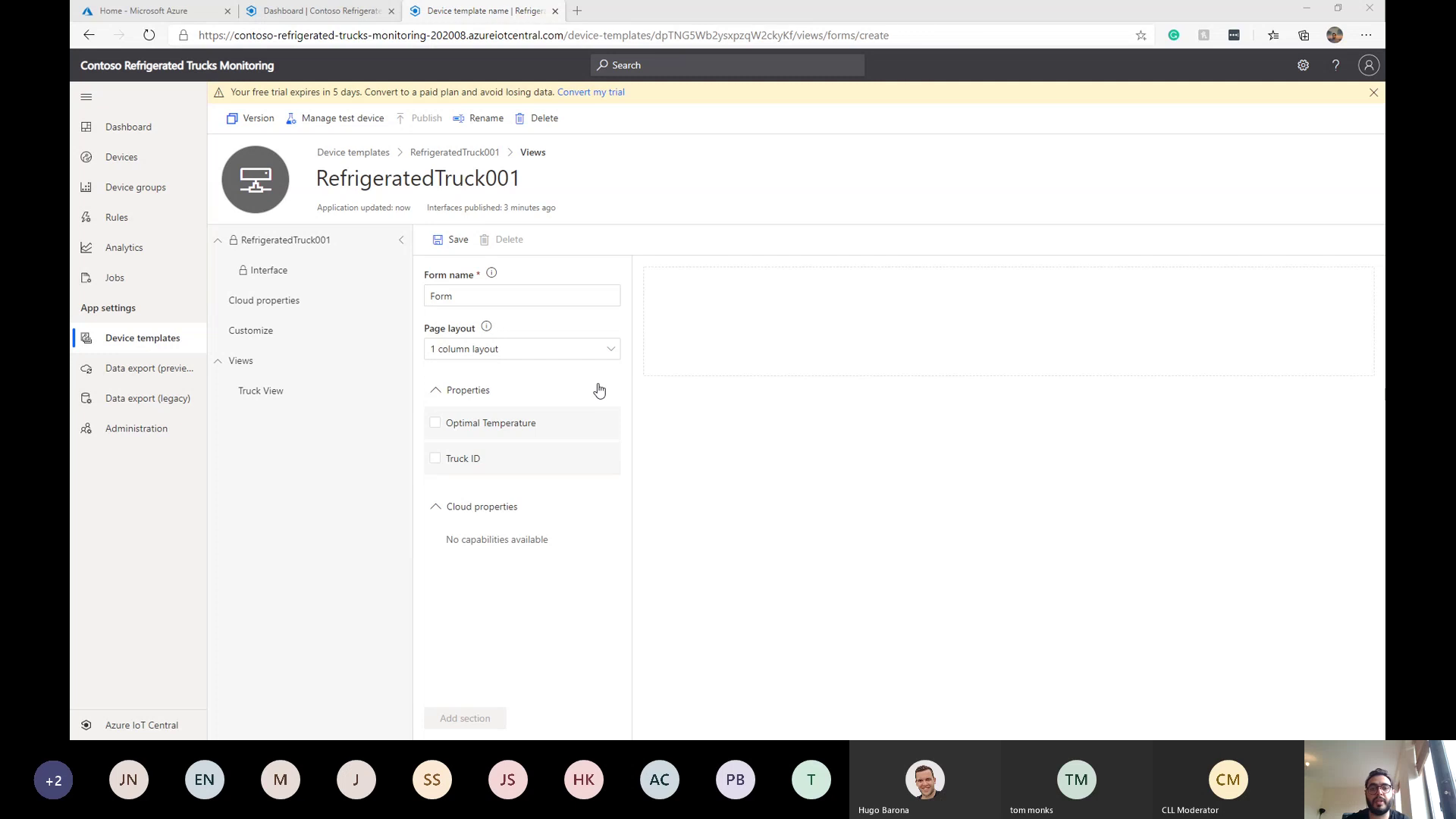
{"action": "double_click", "coordinate": [500, 297]}
{"action": "type", "text": "Se"}
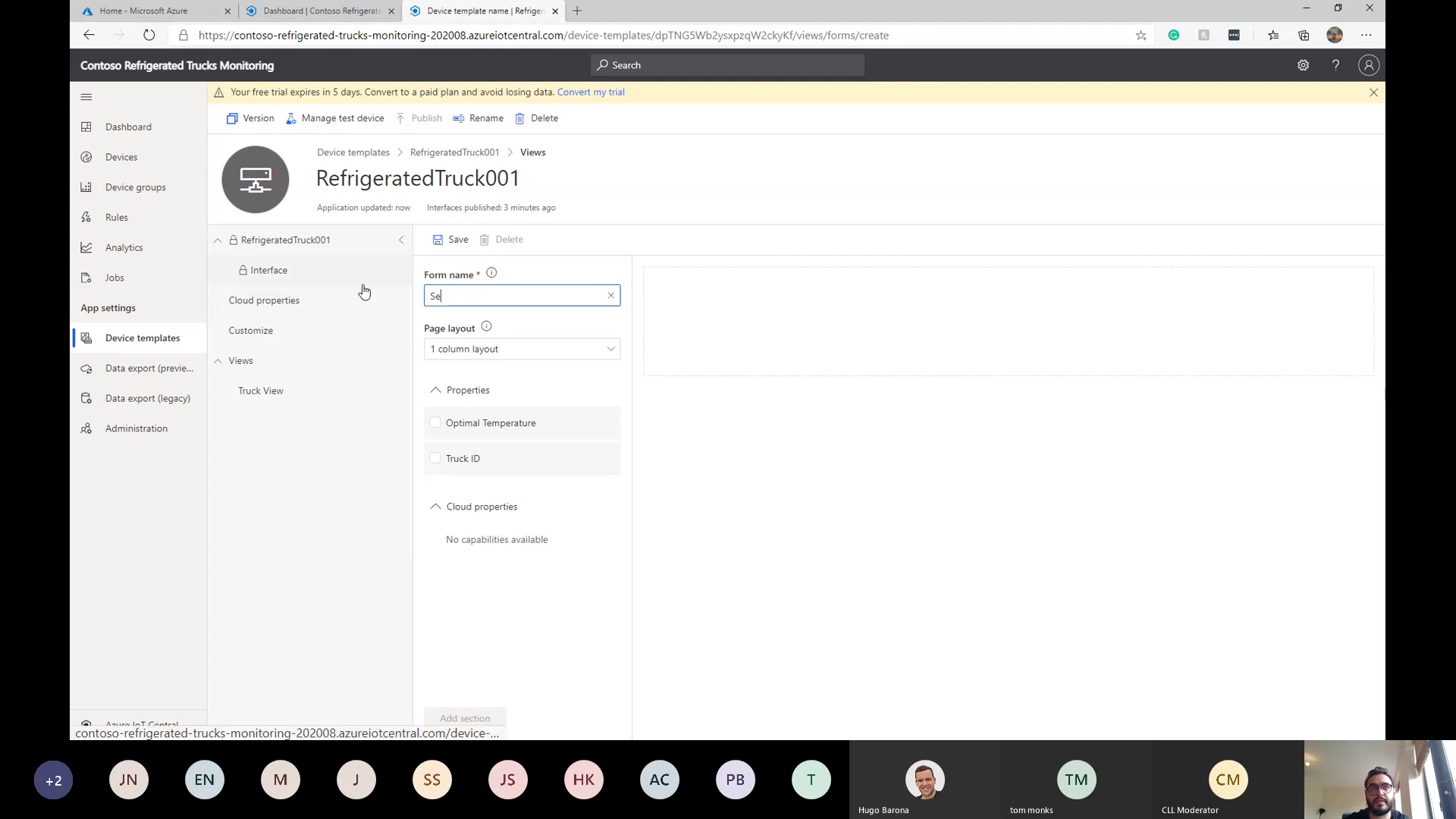
{"action": "type", "text": "t Properti"}
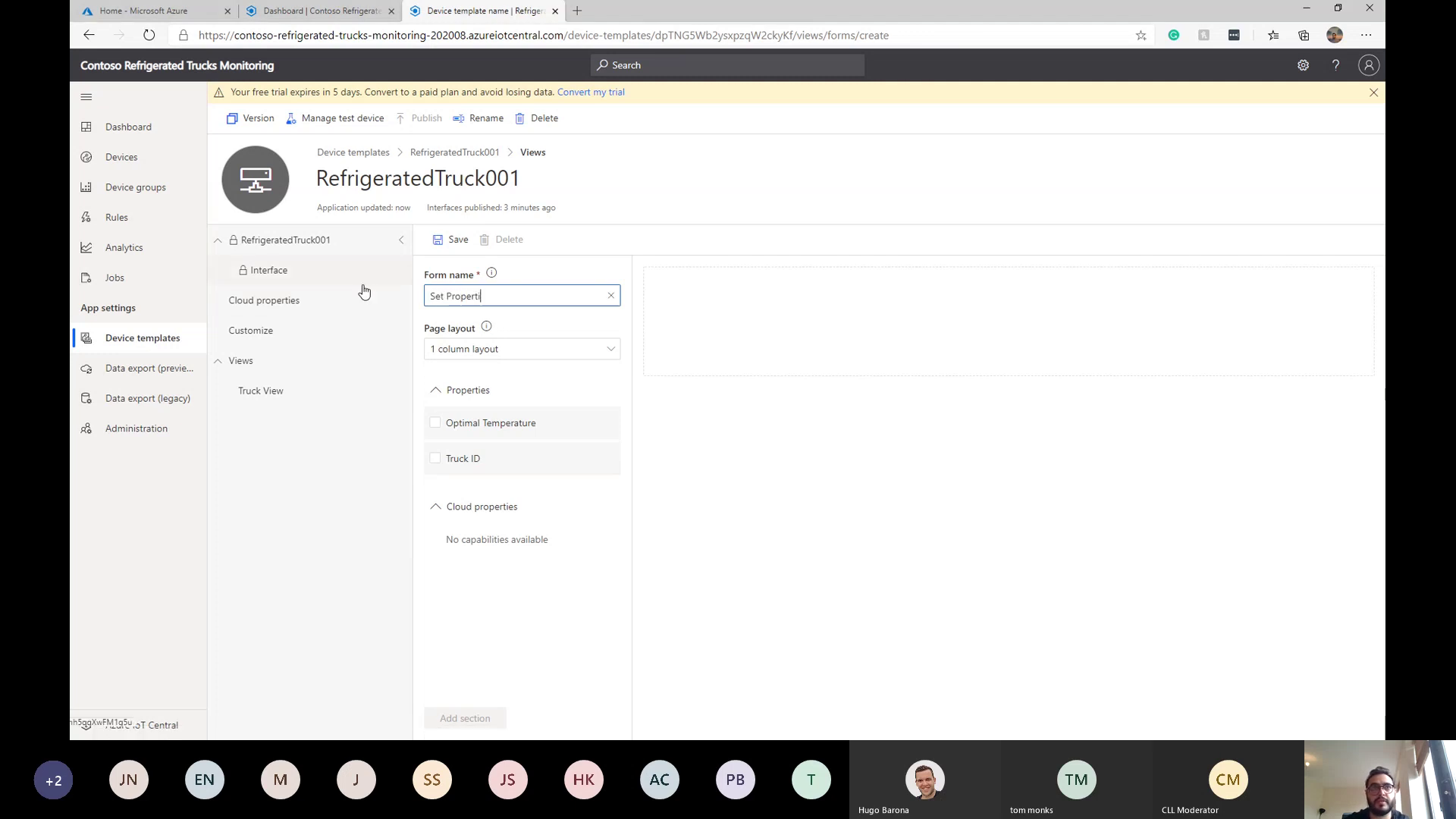
{"action": "type", "text": "es"}
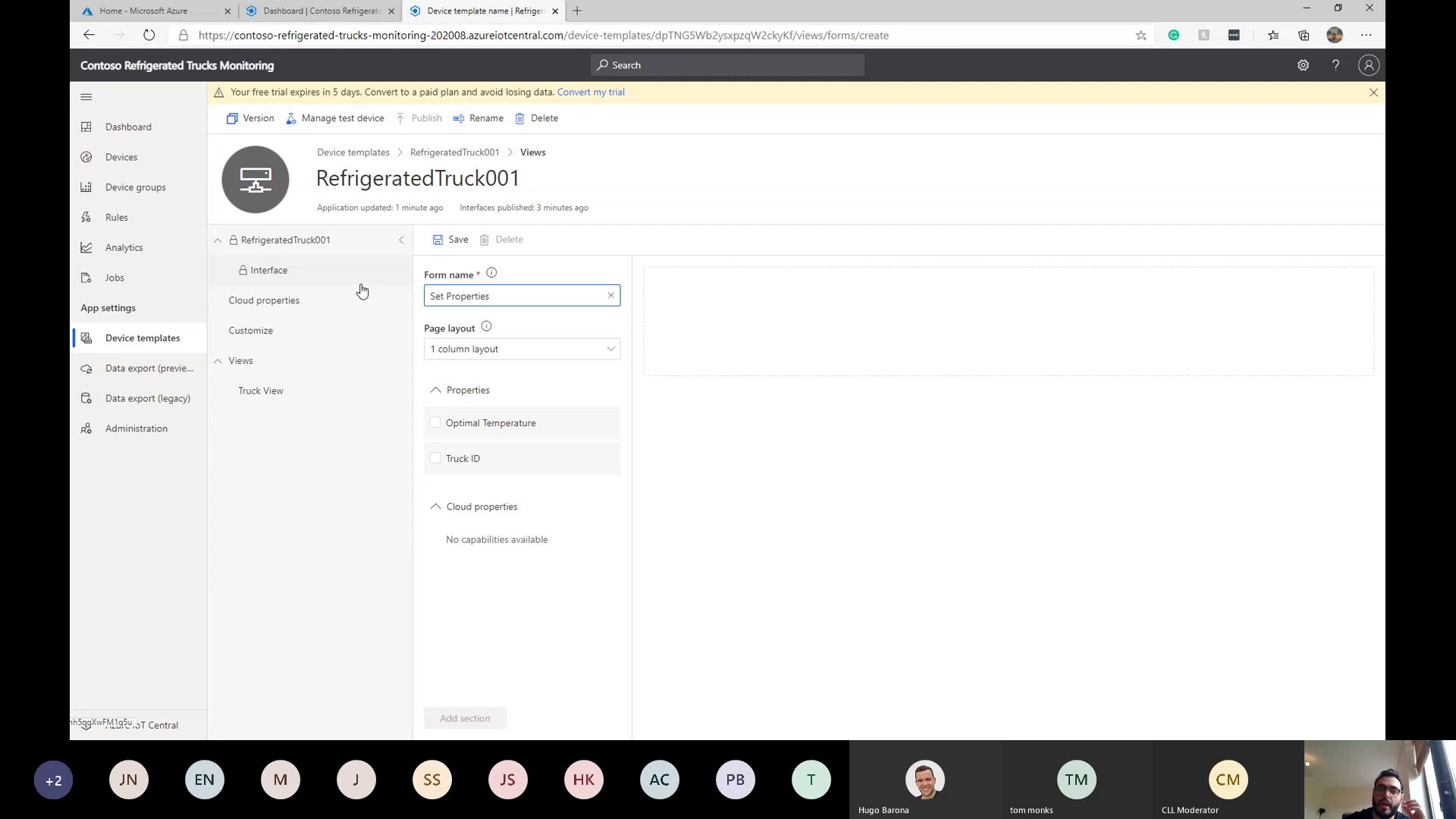
Step: Add a section containing the Optimal Temperature property to the Set Properties form
{"action": "left_click", "coordinate": [435, 422]}
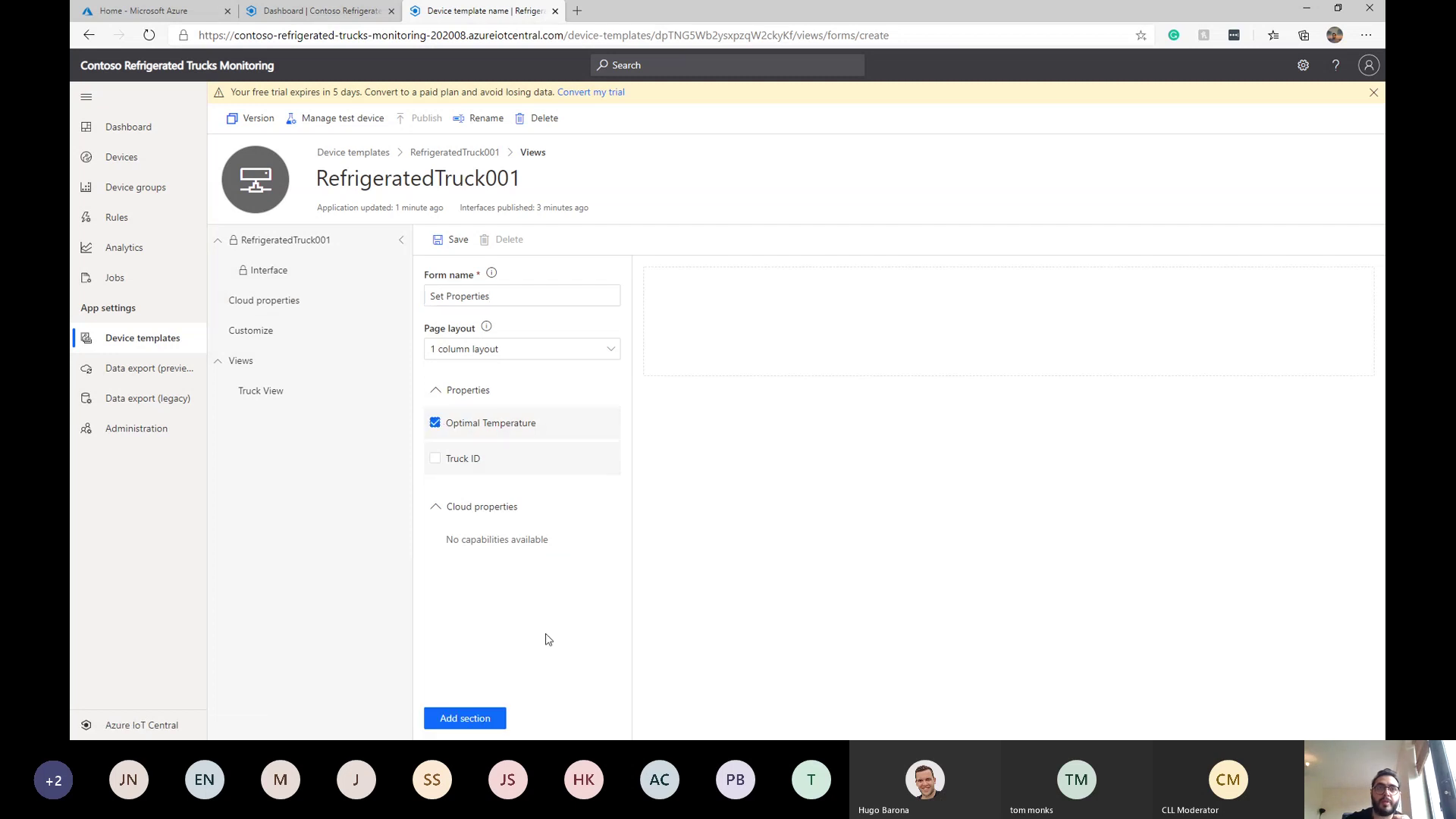
{"action": "left_click", "coordinate": [485, 717]}
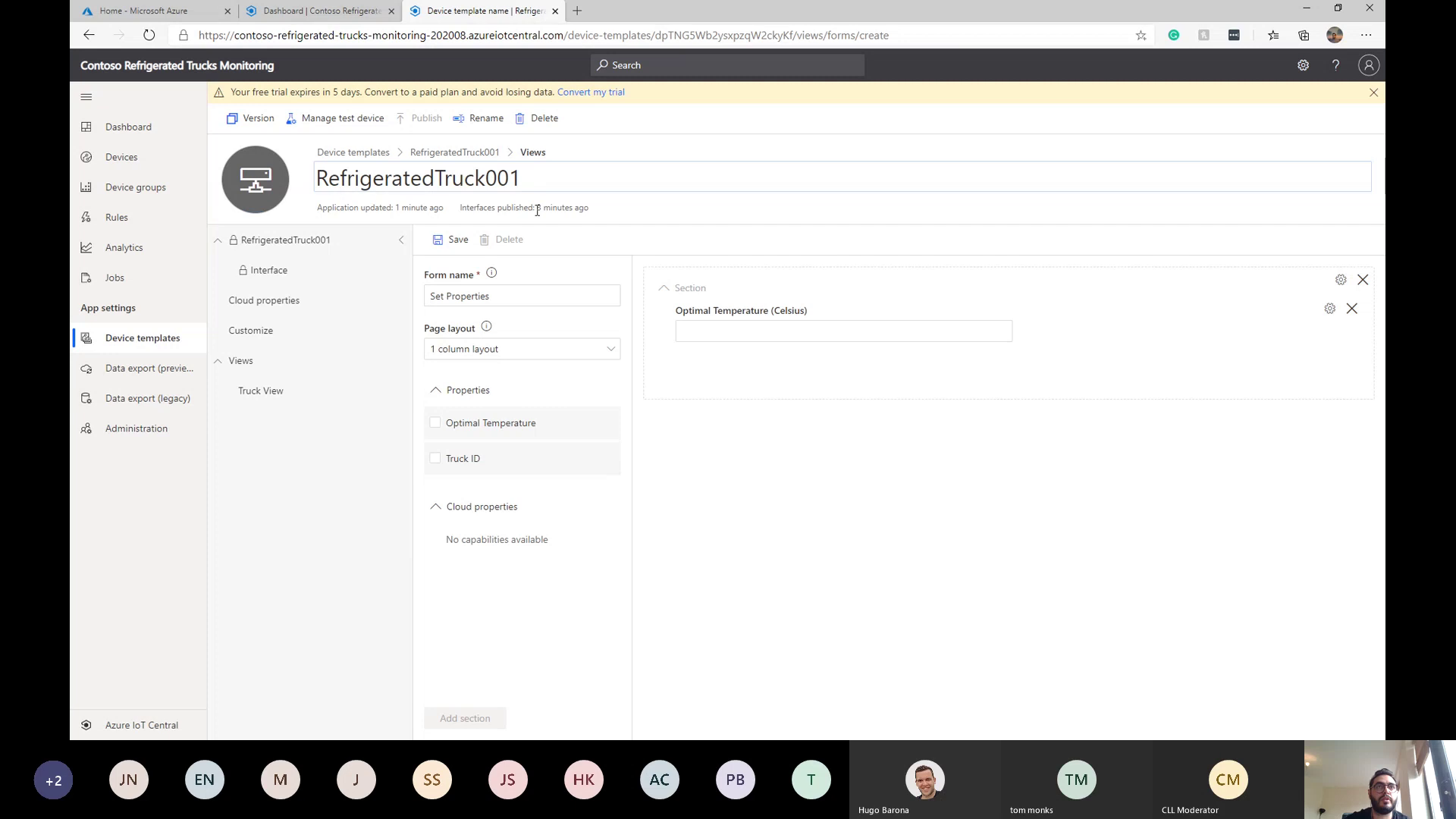
Step: Save the Set Properties form and publish the updated device template to the application
{"action": "left_click", "coordinate": [453, 241]}
{"action": "left_click", "coordinate": [422, 135]}
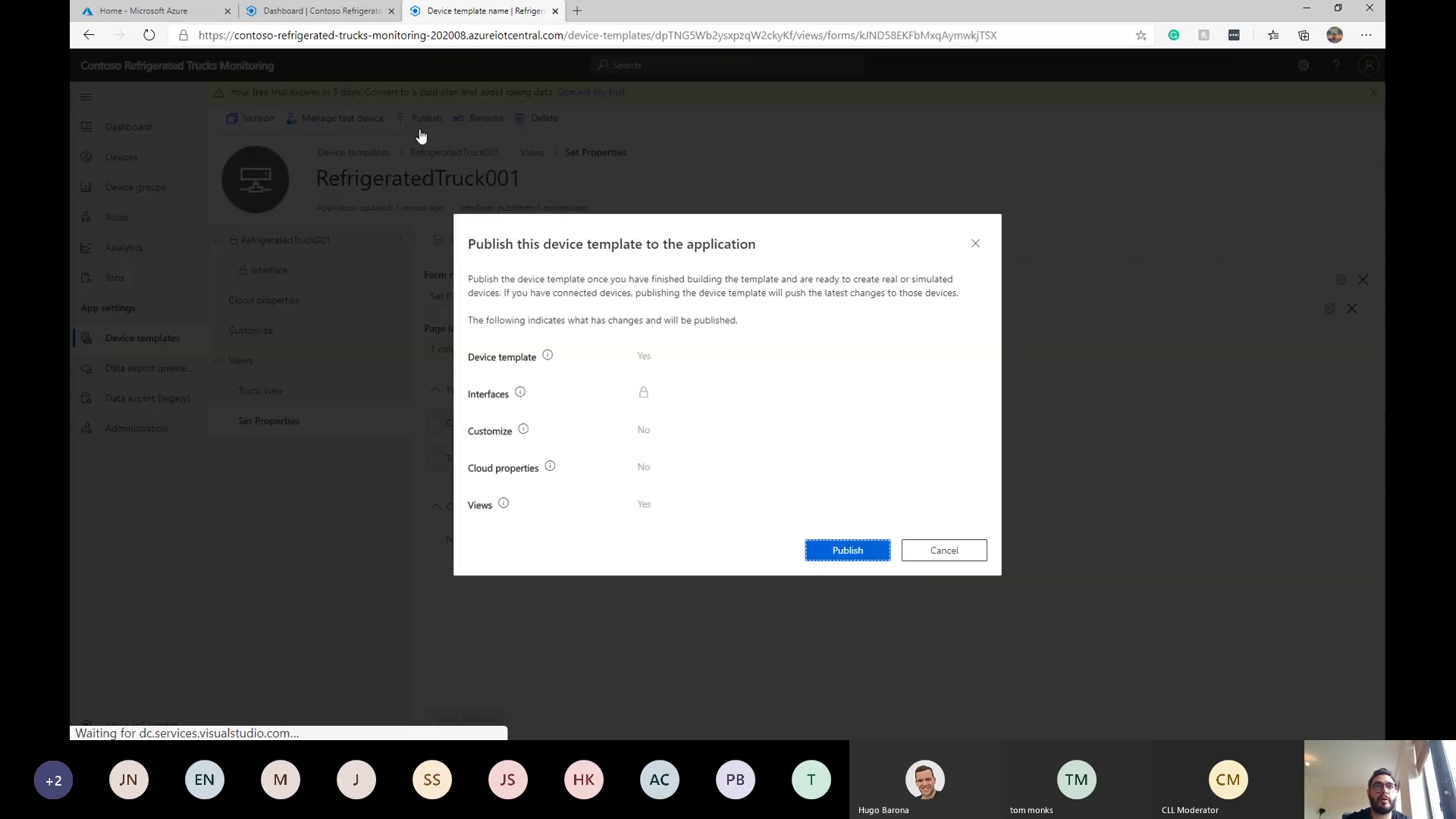
{"action": "left_click", "coordinate": [823, 549]}
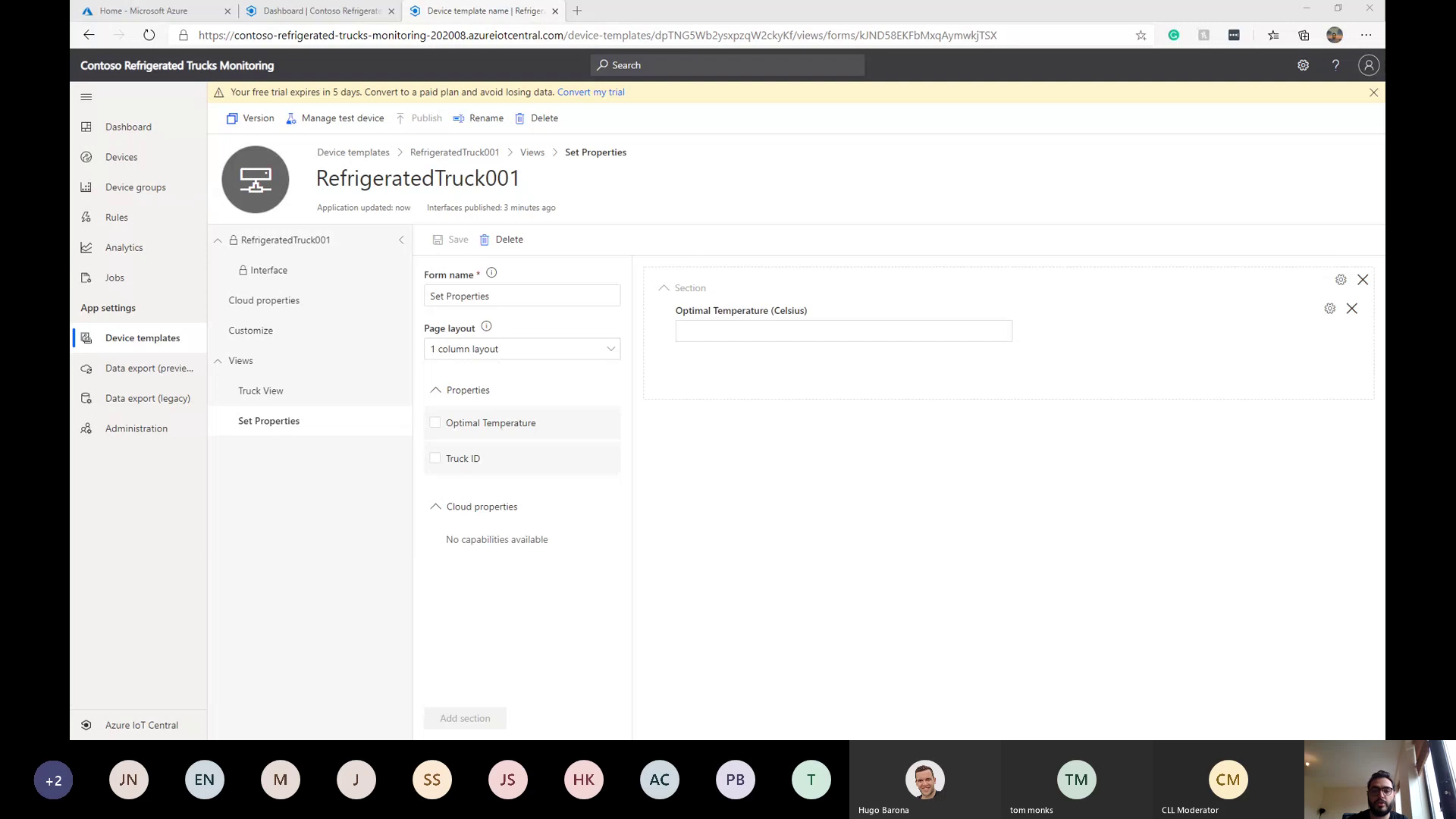
Step: Start a new device in the application's device list and assign it the RefrigeratedTruck001 template
{"action": "left_click", "coordinate": [135, 160]}
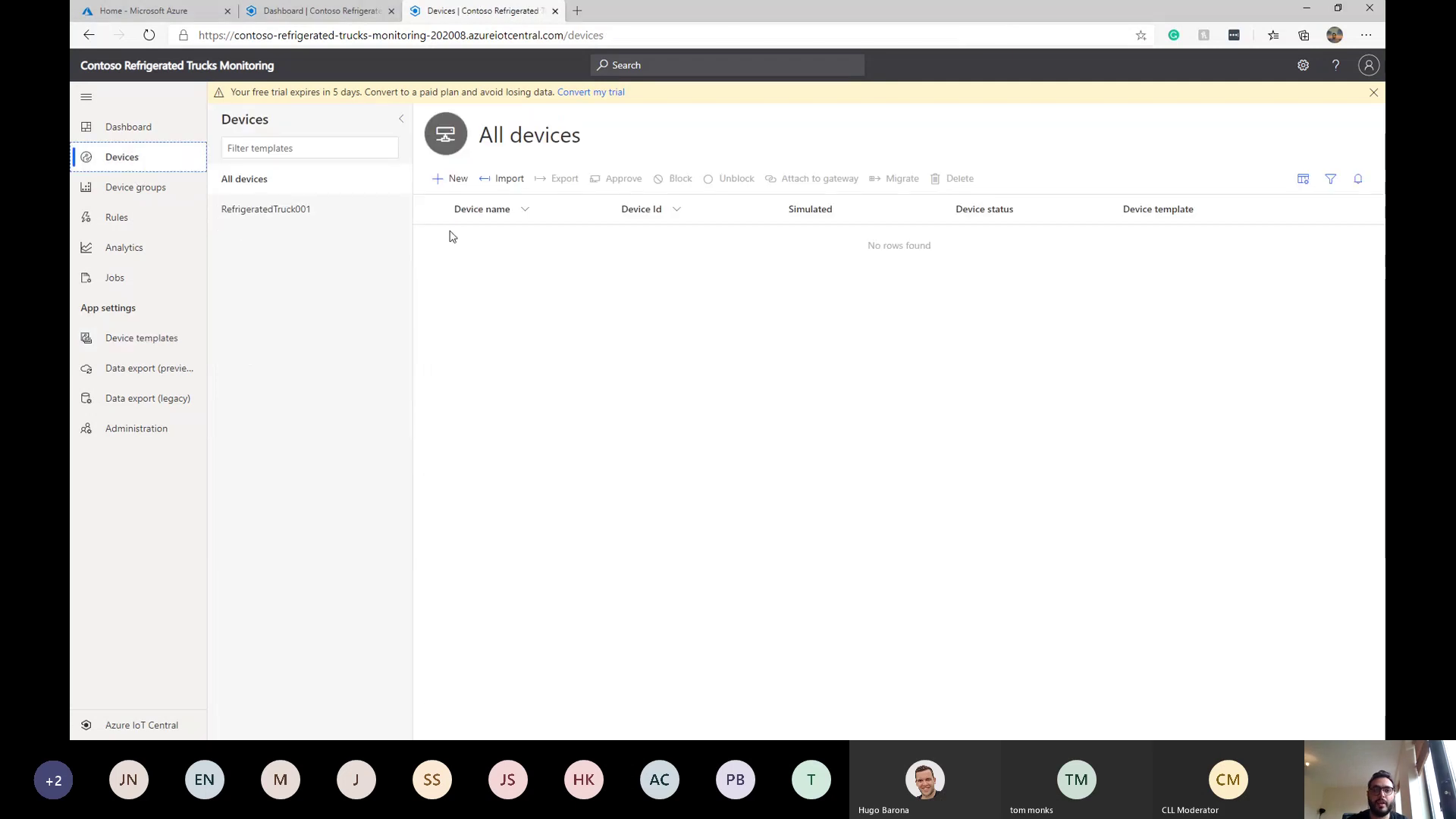
{"action": "left_click", "coordinate": [459, 182]}
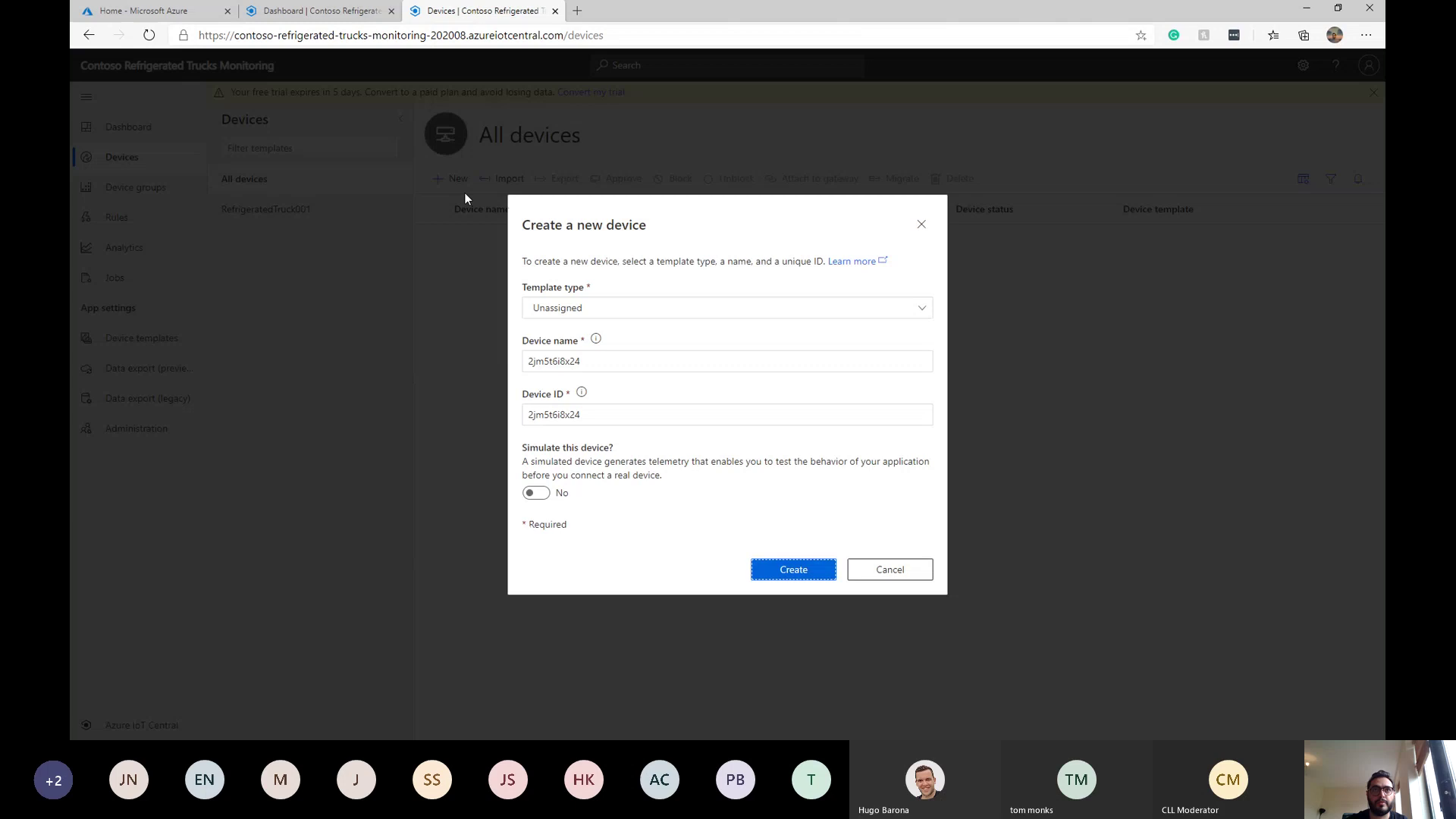
{"action": "left_click", "coordinate": [631, 310]}
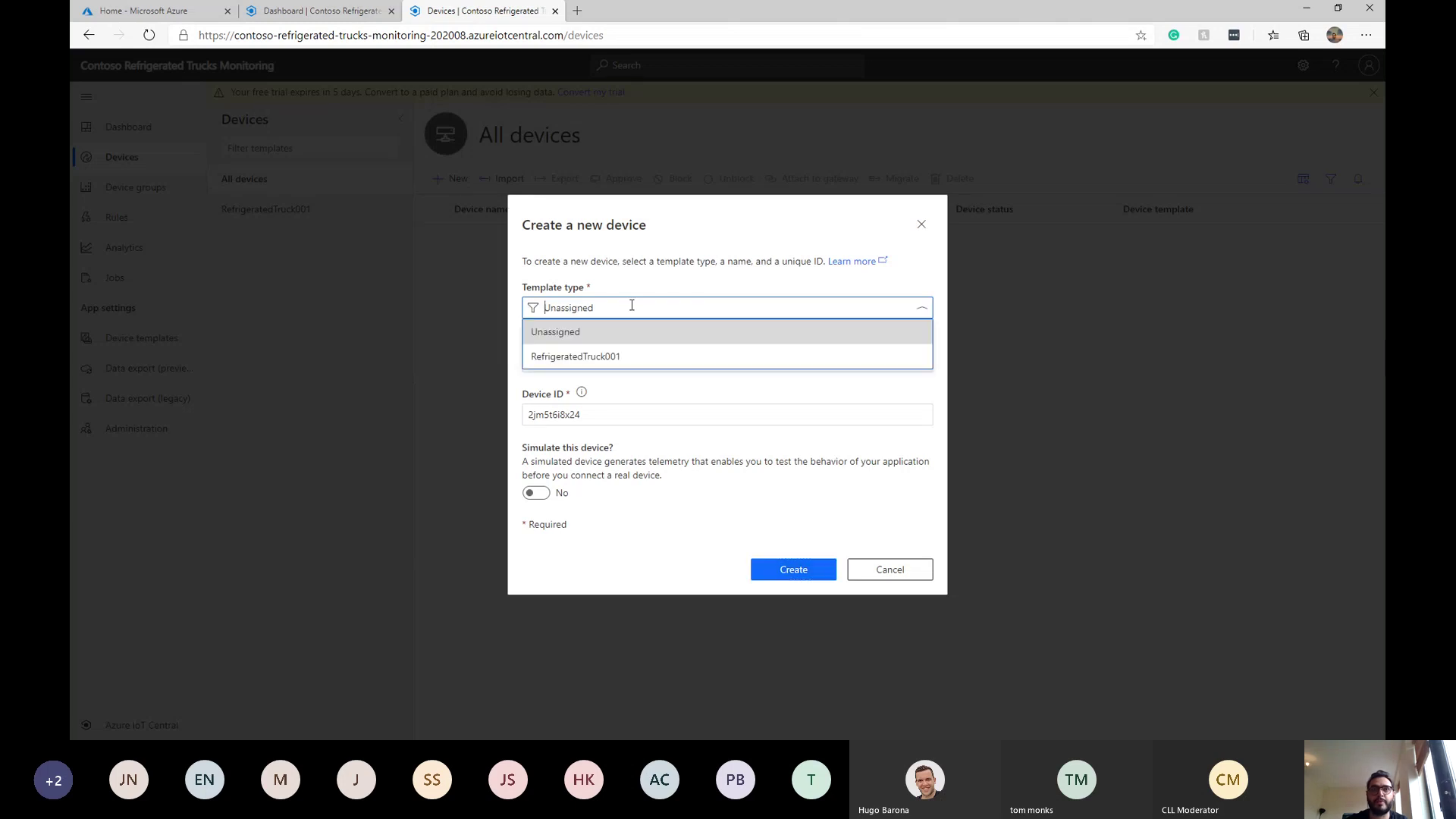
{"action": "left_click", "coordinate": [628, 355]}
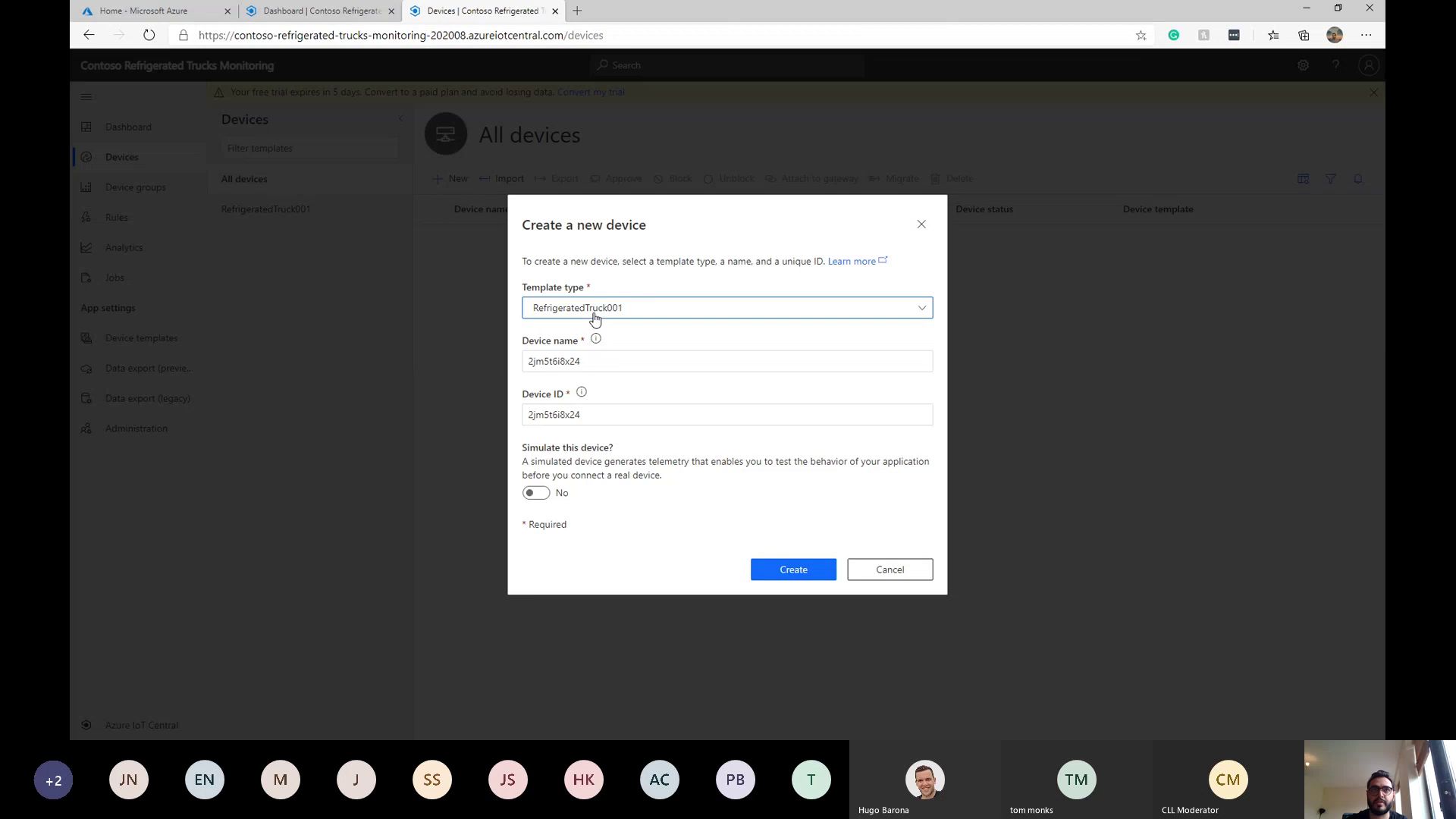
Step: Name the new device "RefrigeratedTruck - 1" and set its device ID to RefrigeratedTruck1
{"action": "left_click", "coordinate": [617, 362]}
{"action": "left_click_drag", "start_coordinate": [617, 362], "coordinate": [444, 352]}
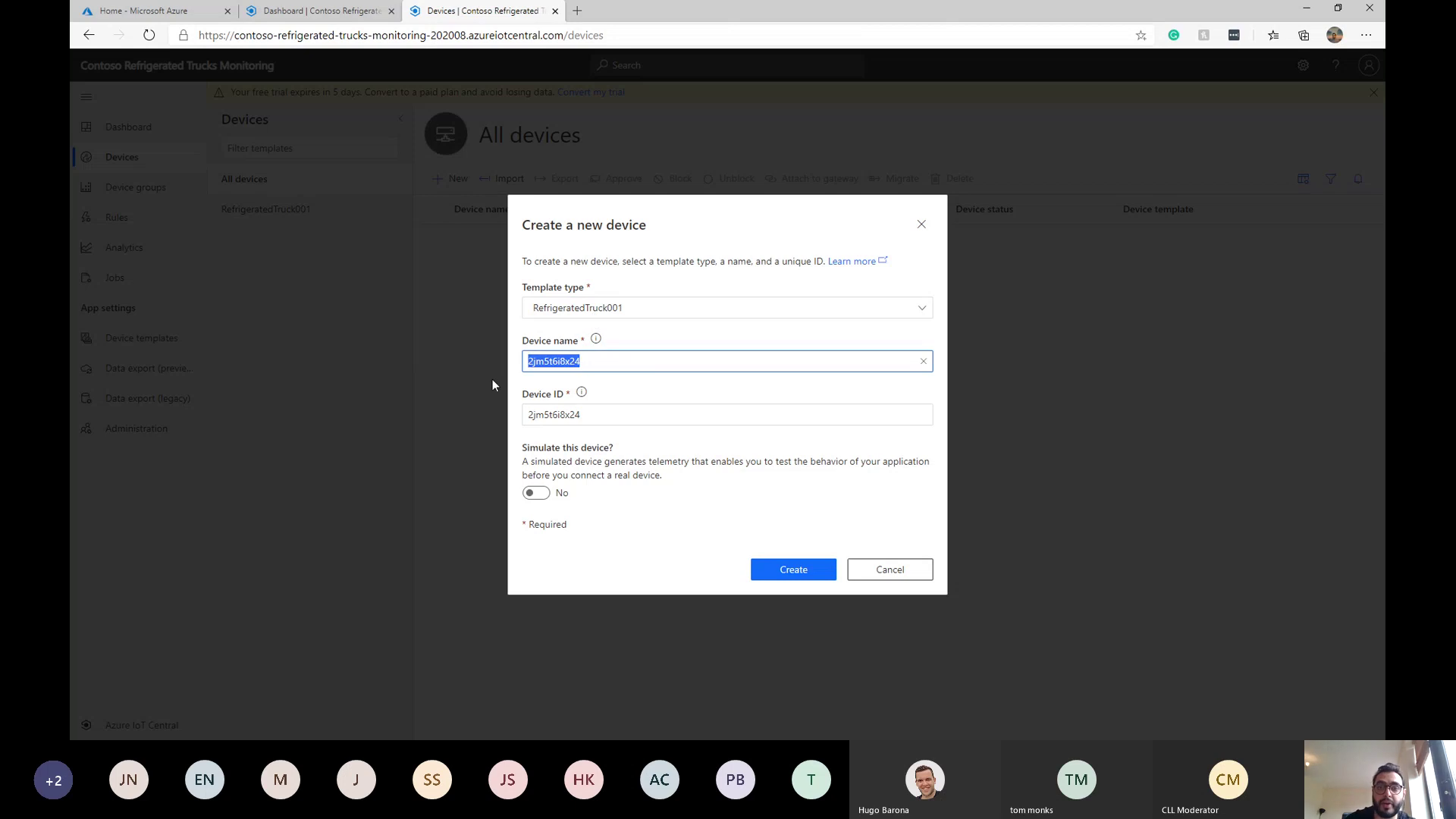
{"action": "type", "text": "Re"}
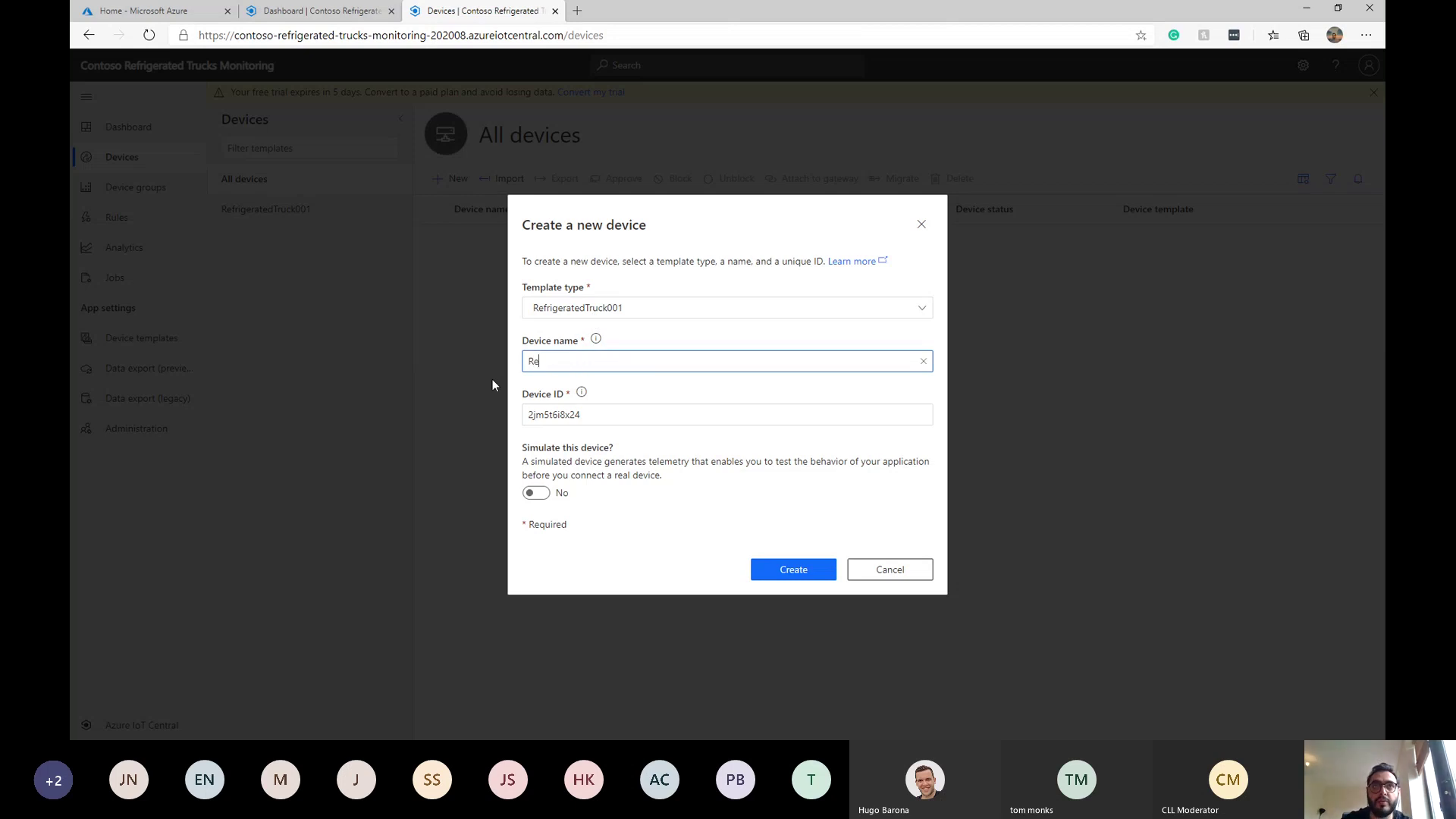
{"action": "type", "text": "frigerated T"}
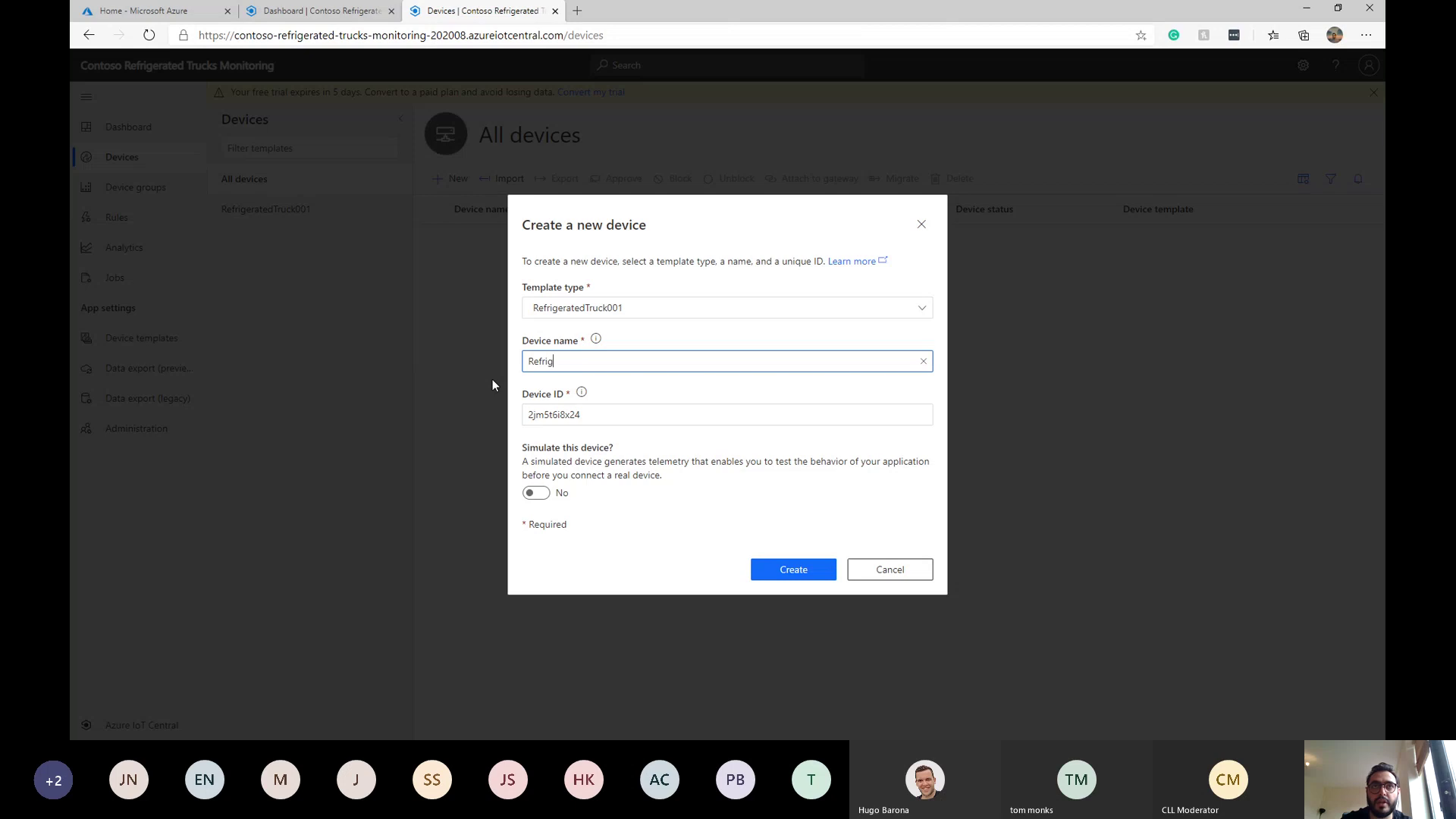
{"action": "key", "text": "BackSpace"}
{"action": "key", "text": "BackSpace"}
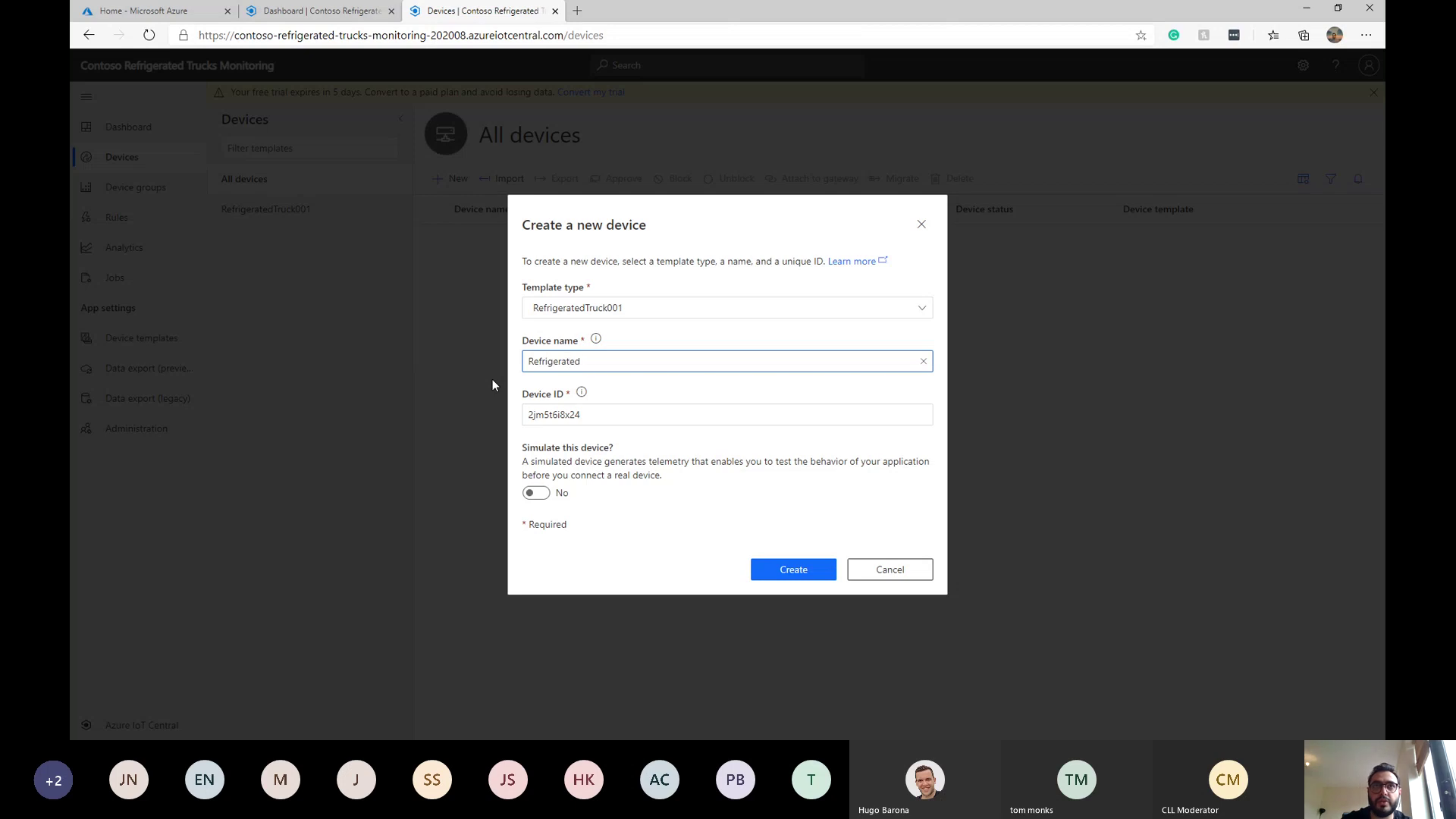
{"action": "type", "text": "Truck - 1"}
{"action": "left_click_drag", "start_coordinate": [627, 361], "coordinate": [496, 413]}
{"action": "type", "text": "RefrigeratedTruck - 1"}
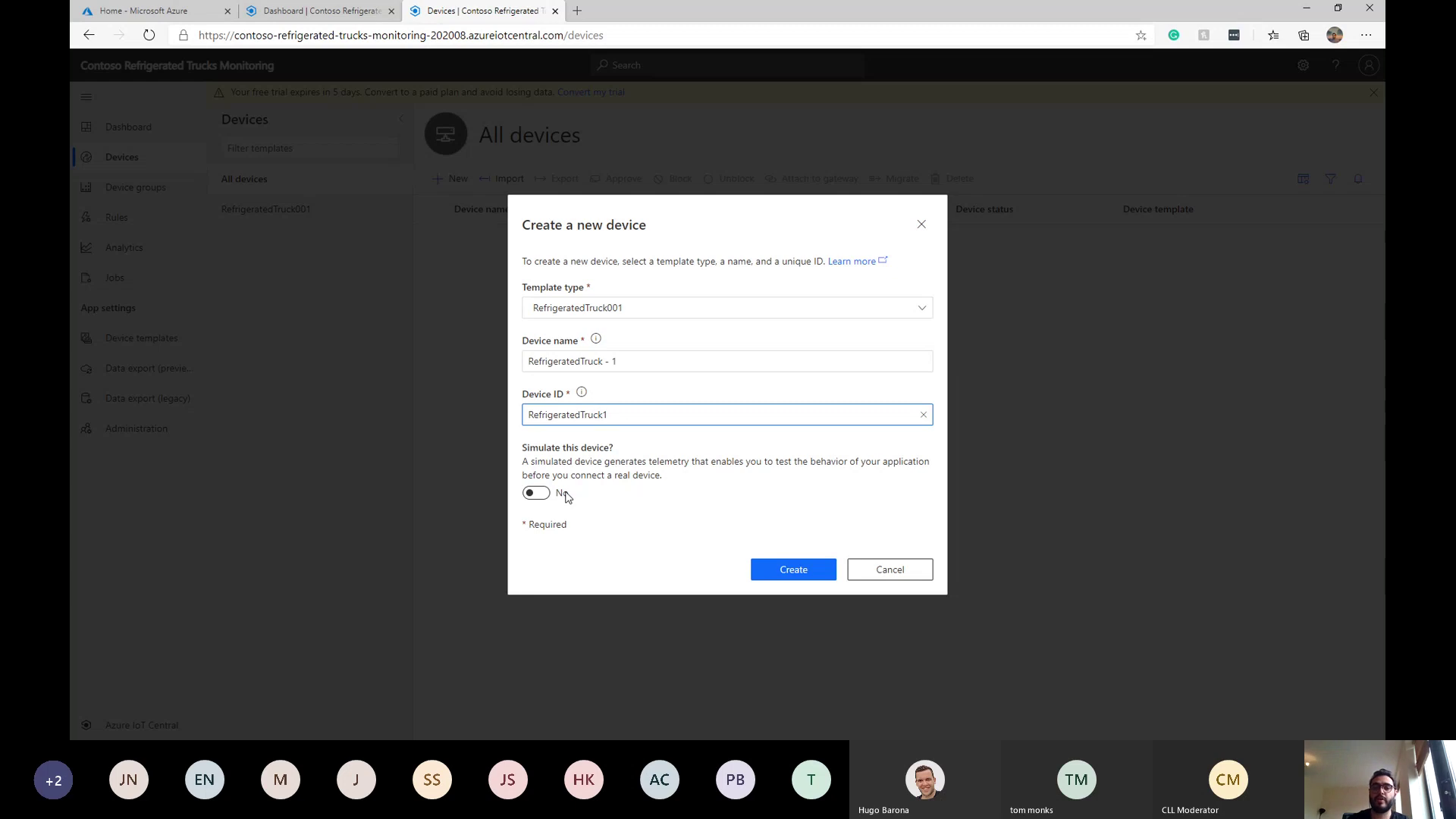
Step: Create the first truck as a non-simulated device and open its Truck View
{"action": "left_click", "coordinate": [783, 566]}
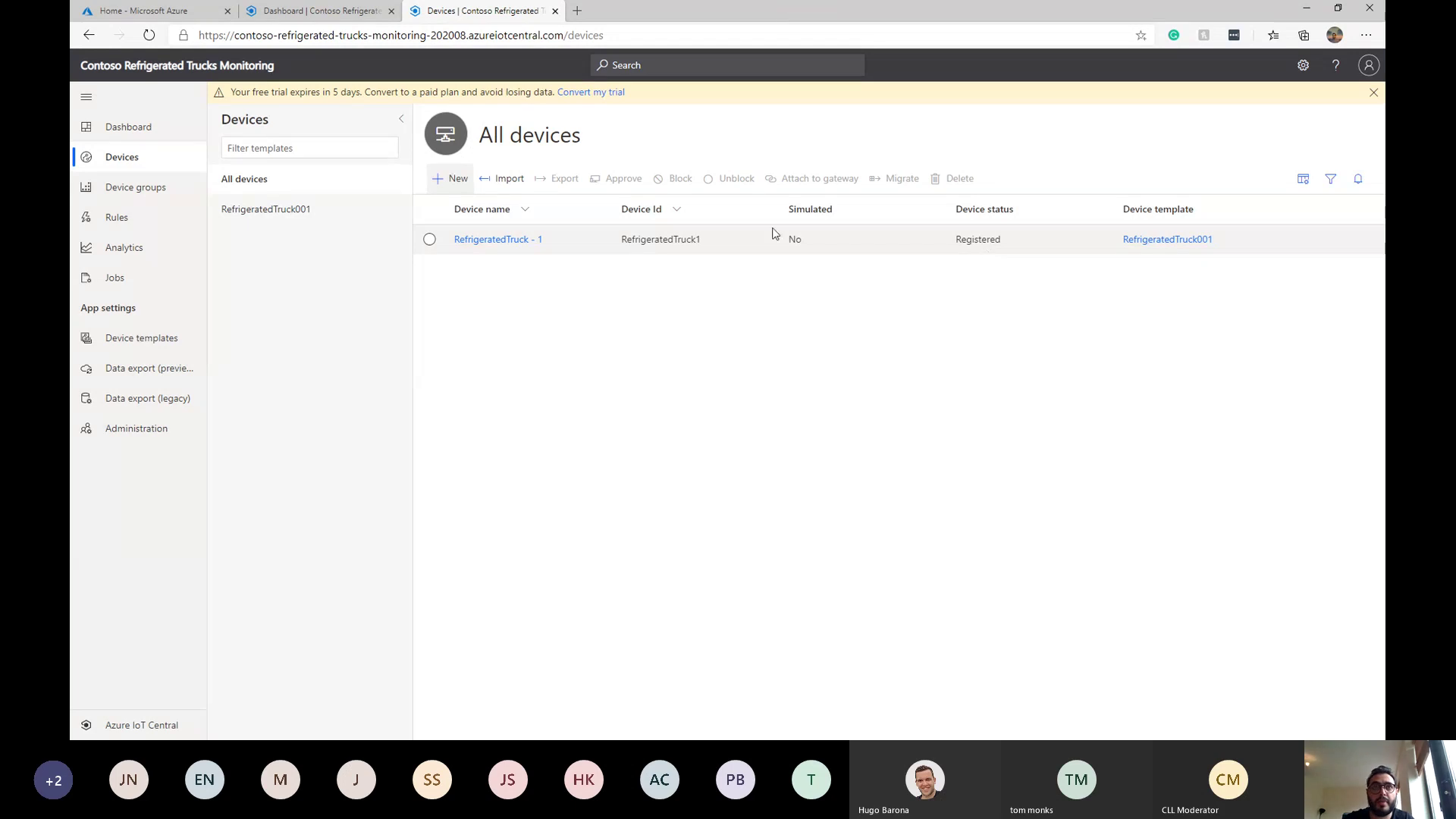
{"action": "left_click", "coordinate": [514, 240]}
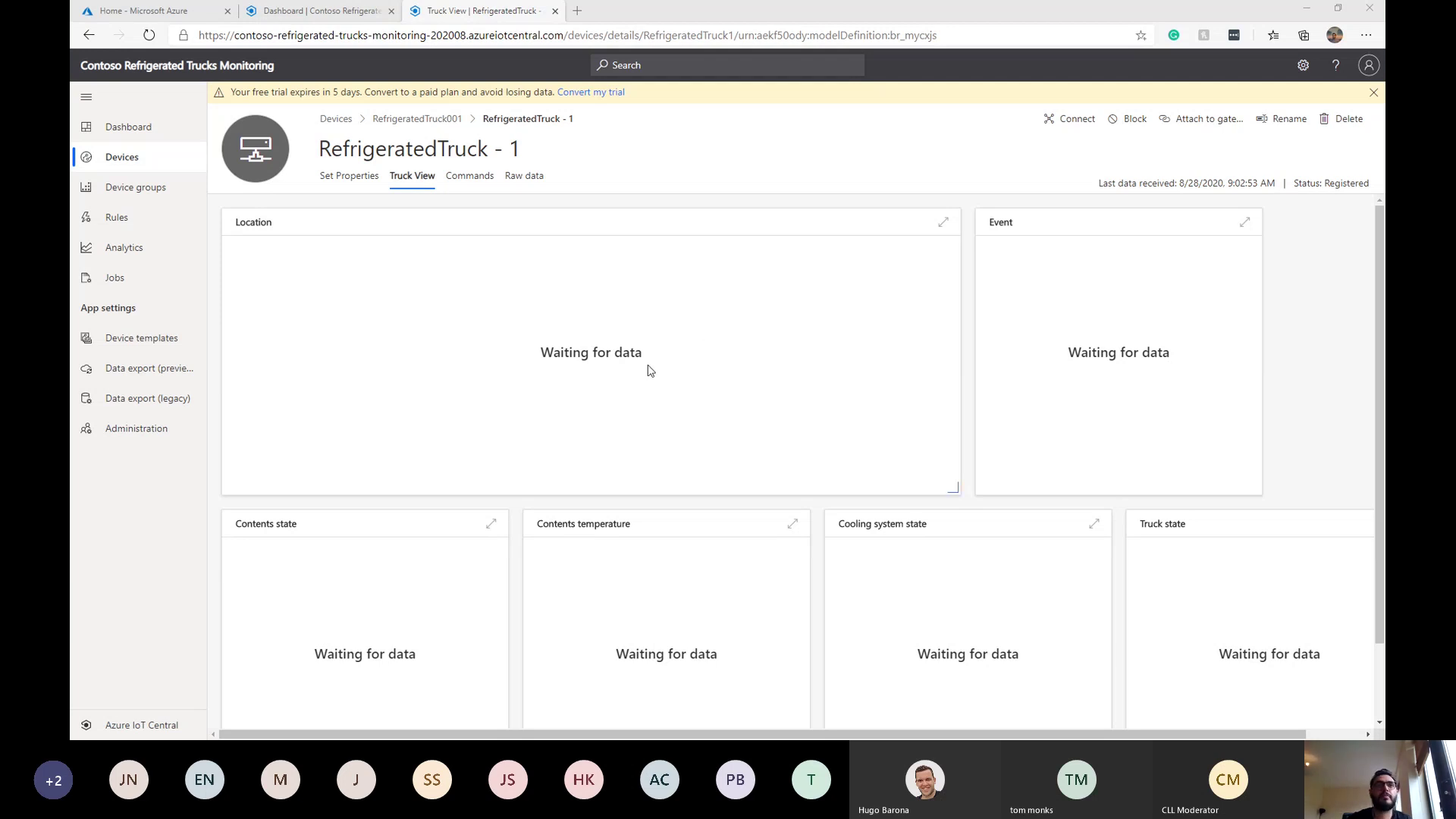
Step: Return to the device list and start a second device based on the RefrigeratedTruck001 template
{"action": "left_click", "coordinate": [164, 164]}
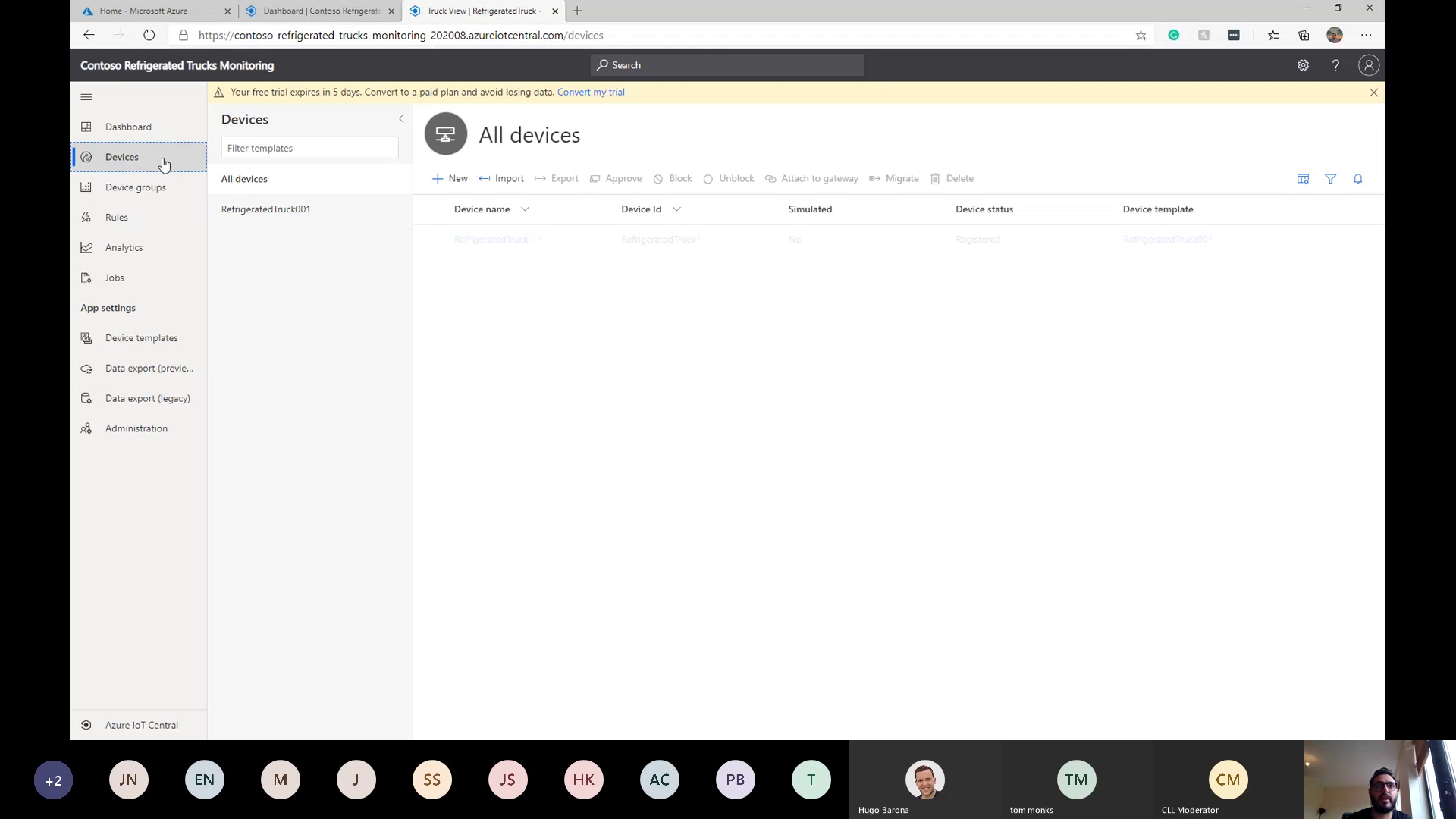
{"action": "left_click", "coordinate": [455, 179]}
{"action": "left_click", "coordinate": [644, 307]}
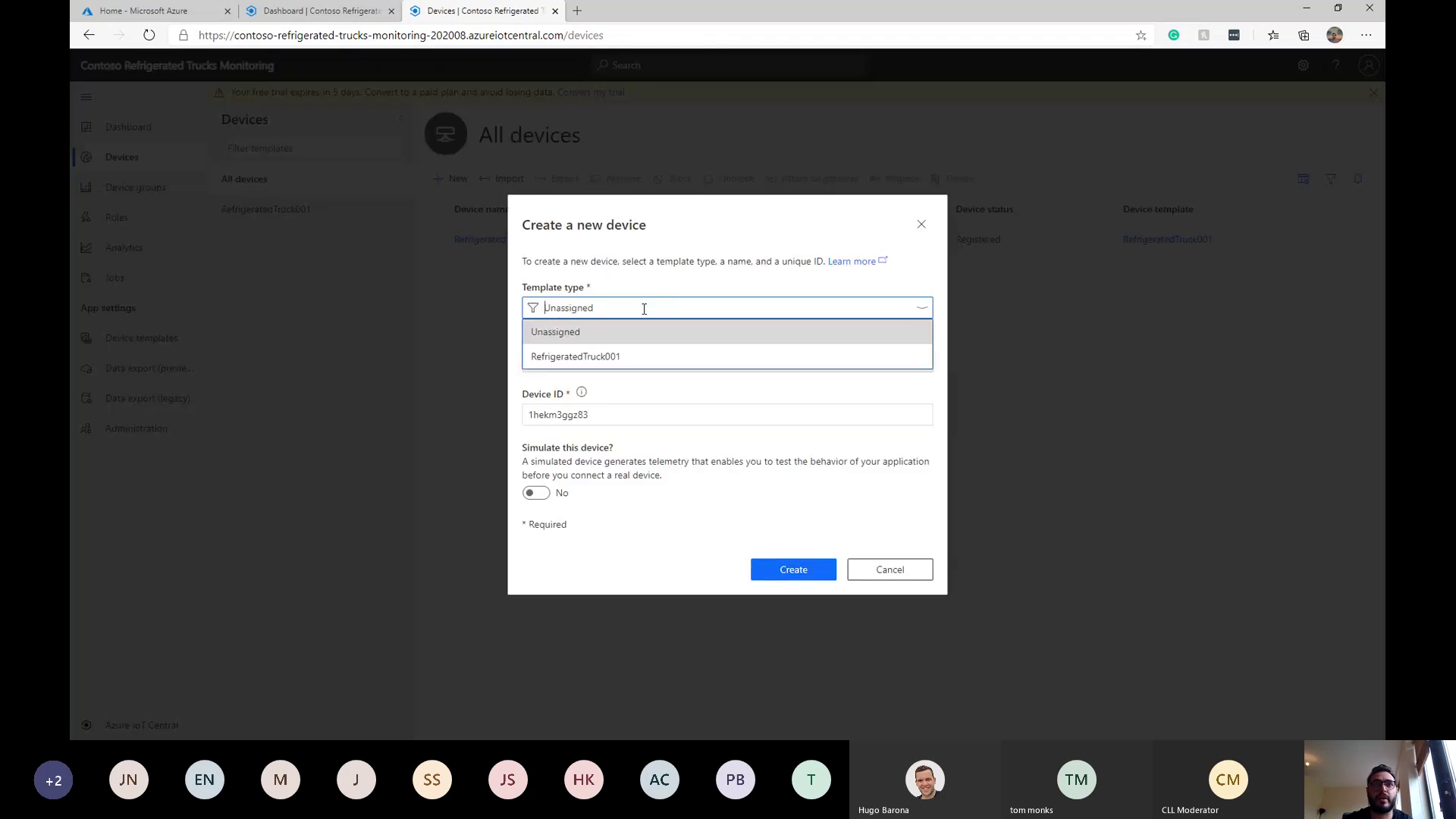
{"action": "left_click", "coordinate": [599, 357]}
Step: Name the second device "RefrigeratedTruck - 2"
{"action": "left_click", "coordinate": [603, 361]}
{"action": "double_click", "coordinate": [599, 360]}
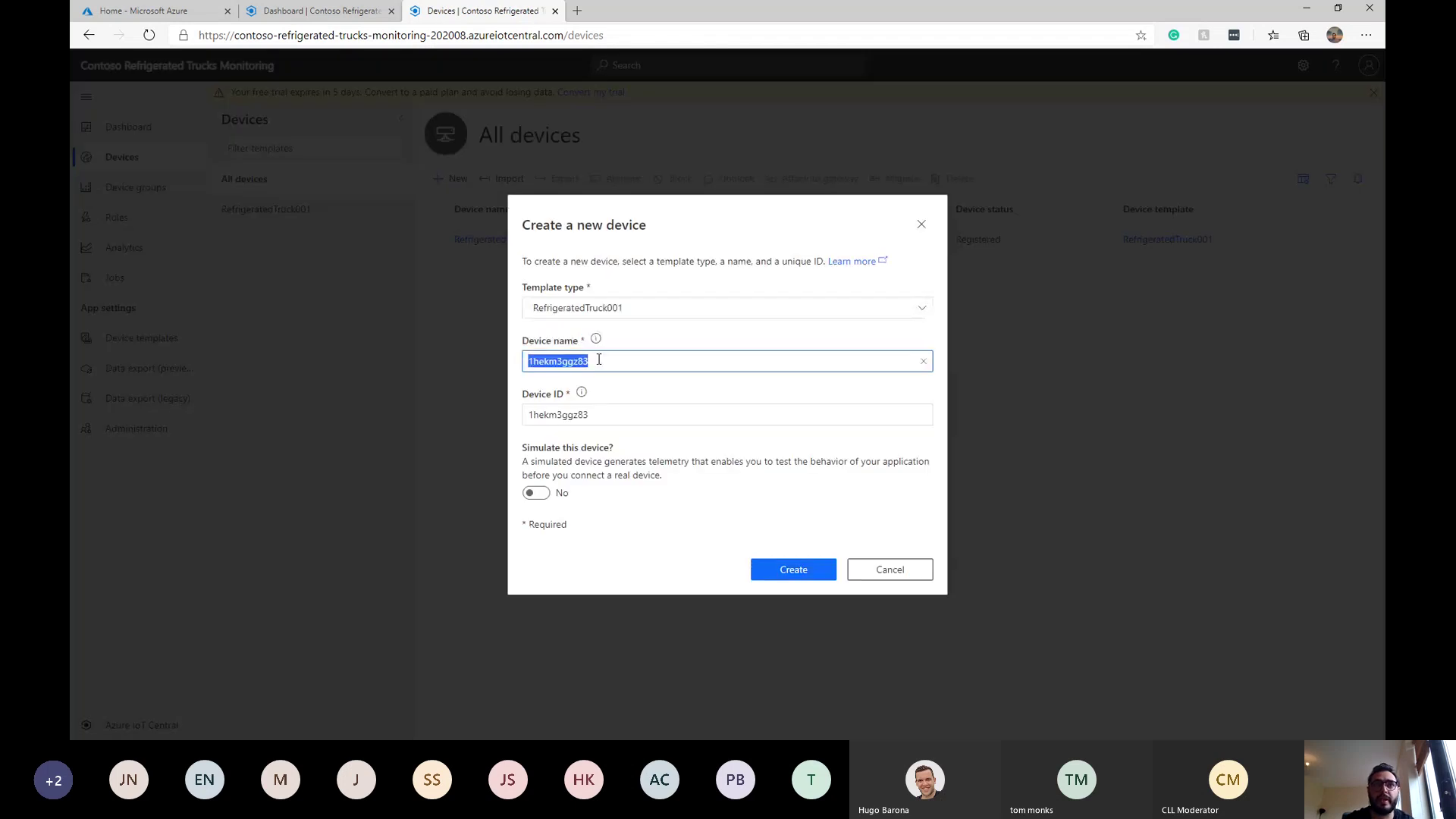
{"action": "type", "text": "Re"}
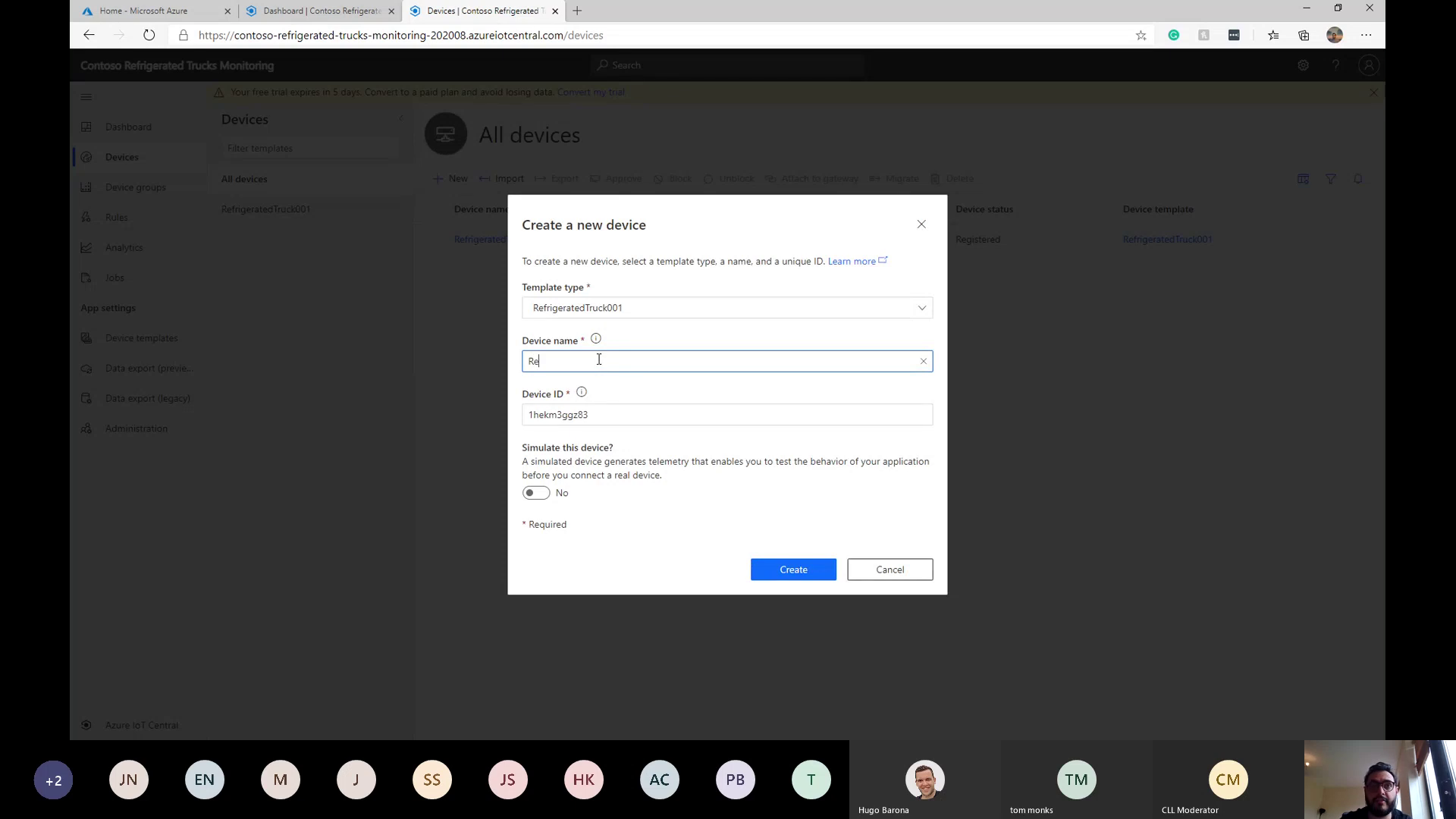
{"action": "type", "text": "frigerated"}
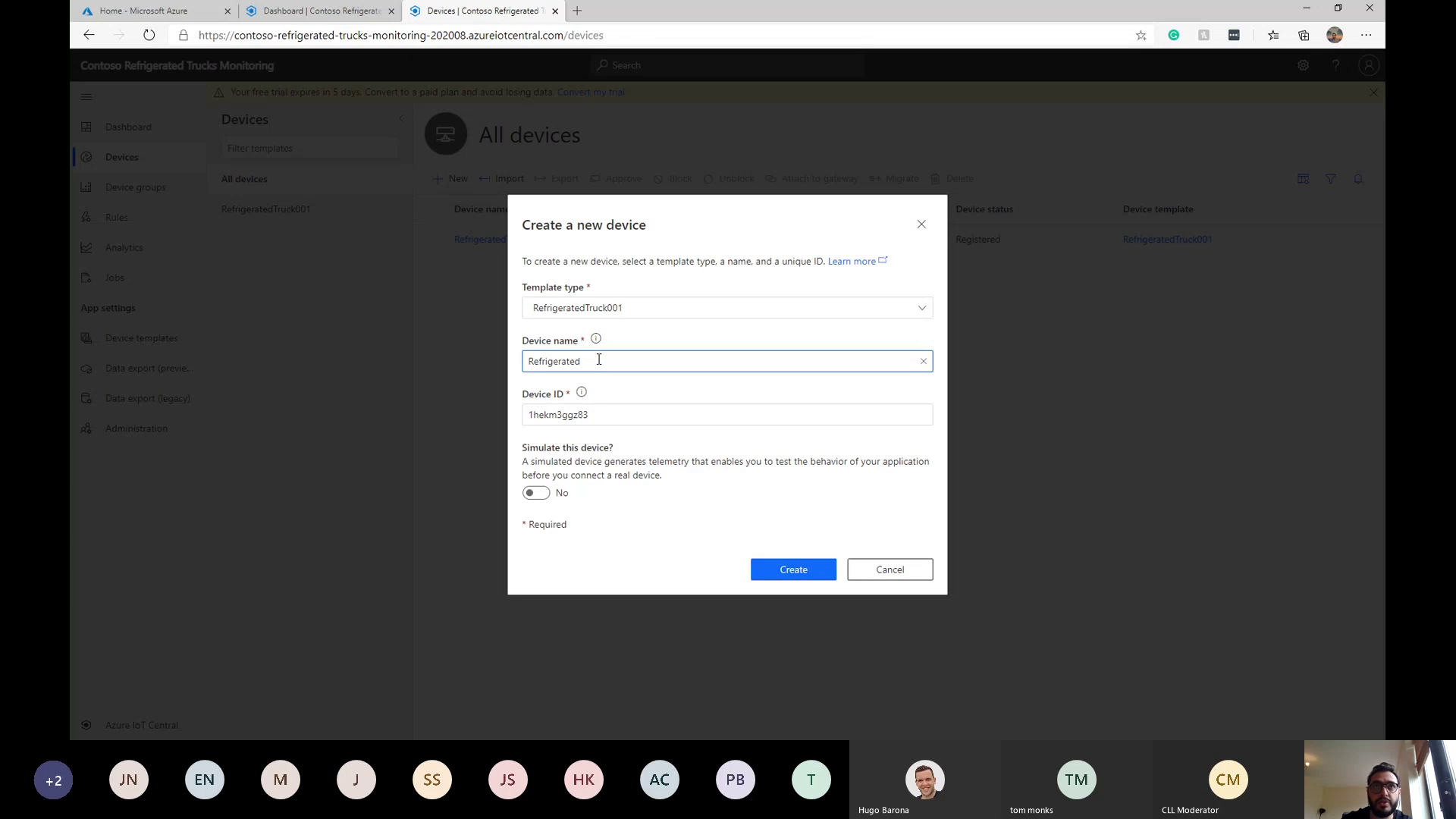
{"action": "type", "text": " Truck - 2"}
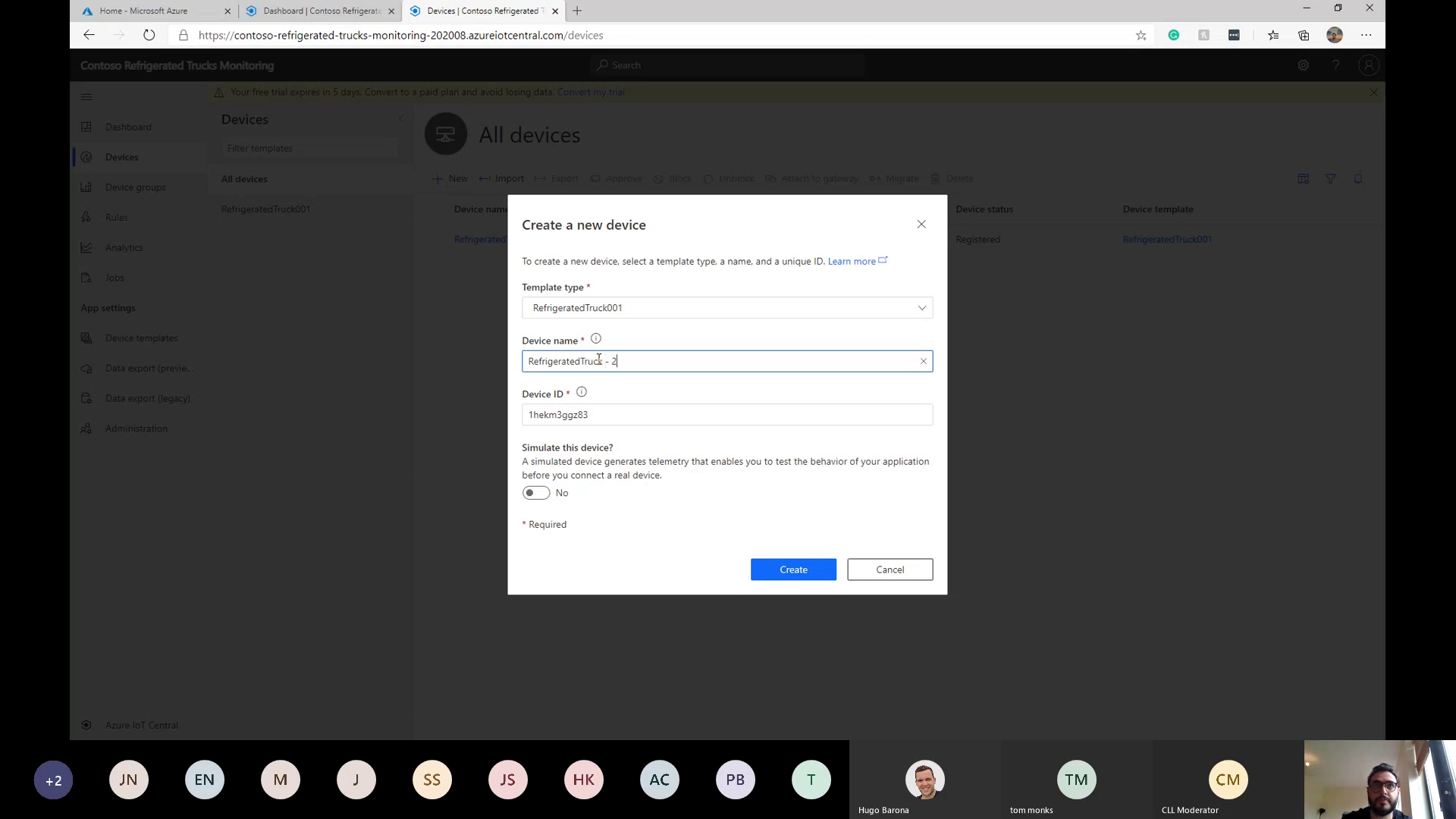
Step: Reuse the device name without spaces or hyphen as the device ID RefrigeratedTruck2 and create the non-simulated device
{"action": "key", "text": "ctrl+a"}
{"action": "key", "text": "ctrl+c"}
{"action": "left_click", "coordinate": [601, 415]}
{"action": "key", "text": "ctrl+a"}
{"action": "key", "text": "ctrl+v"}
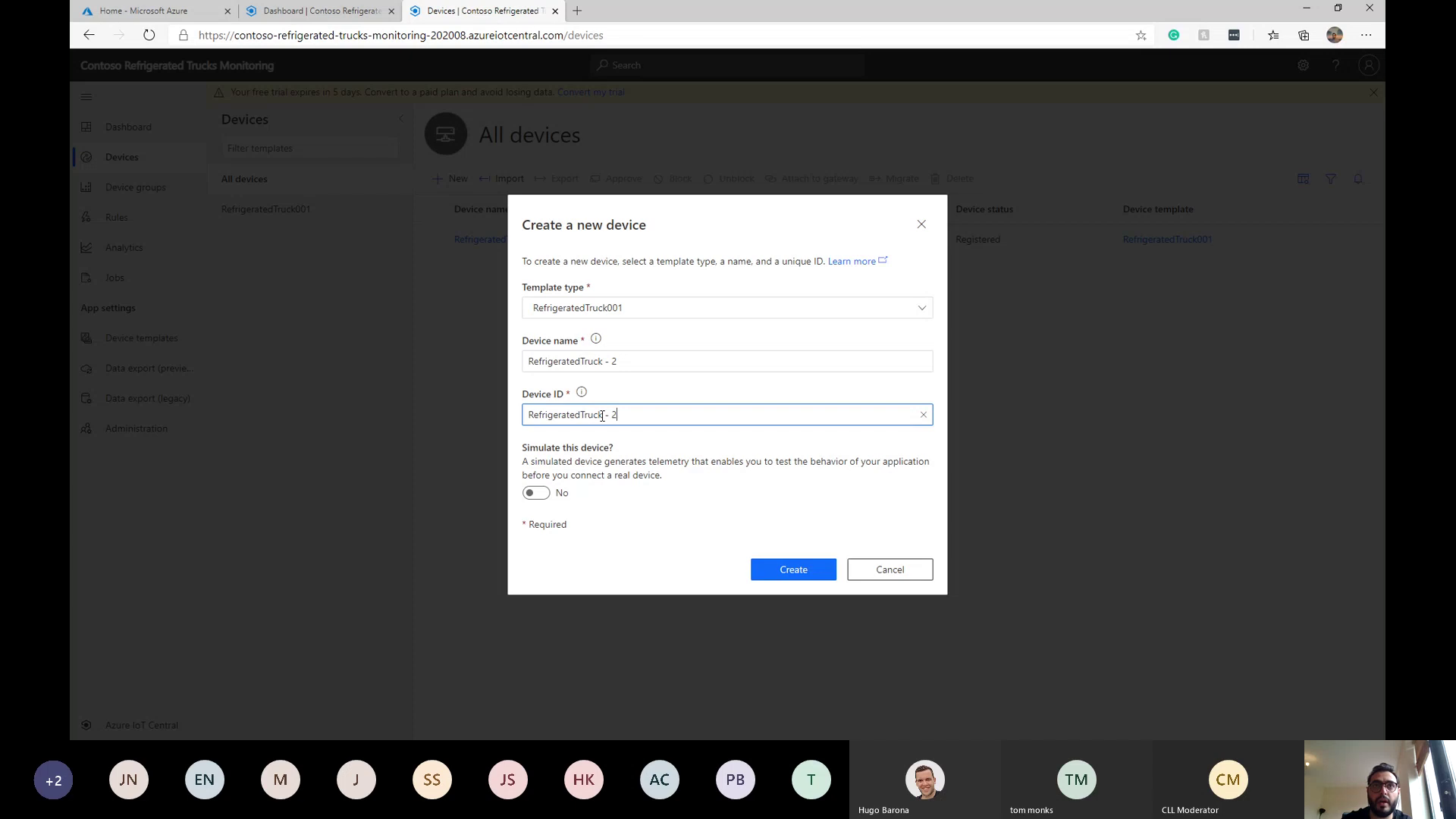
{"action": "key", "text": "Left"}
{"action": "key", "text": "BackSpace"}
{"action": "key", "text": "BackSpace"}
{"action": "key", "text": "BackSpace"}
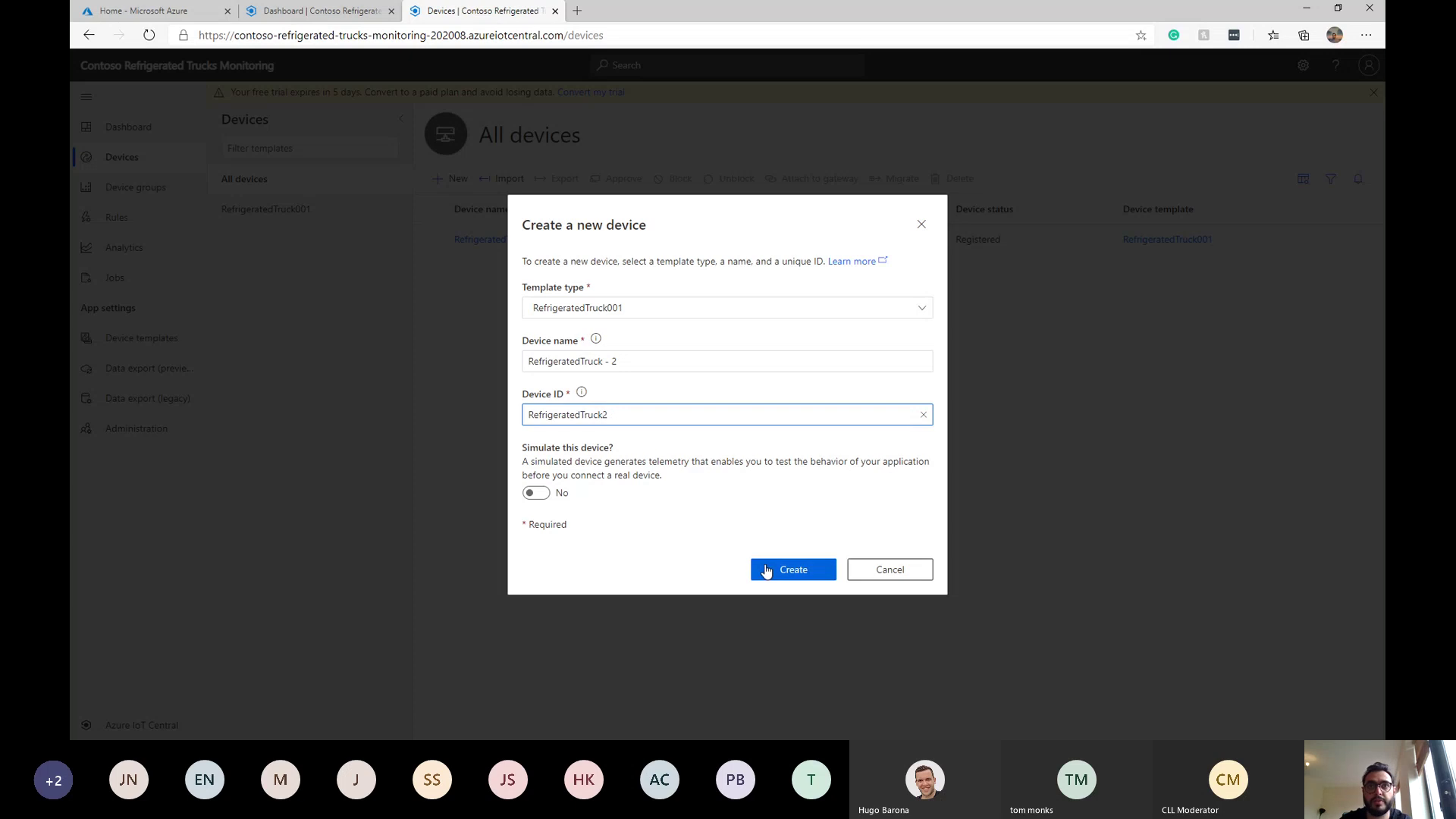
{"action": "left_click", "coordinate": [766, 570]}
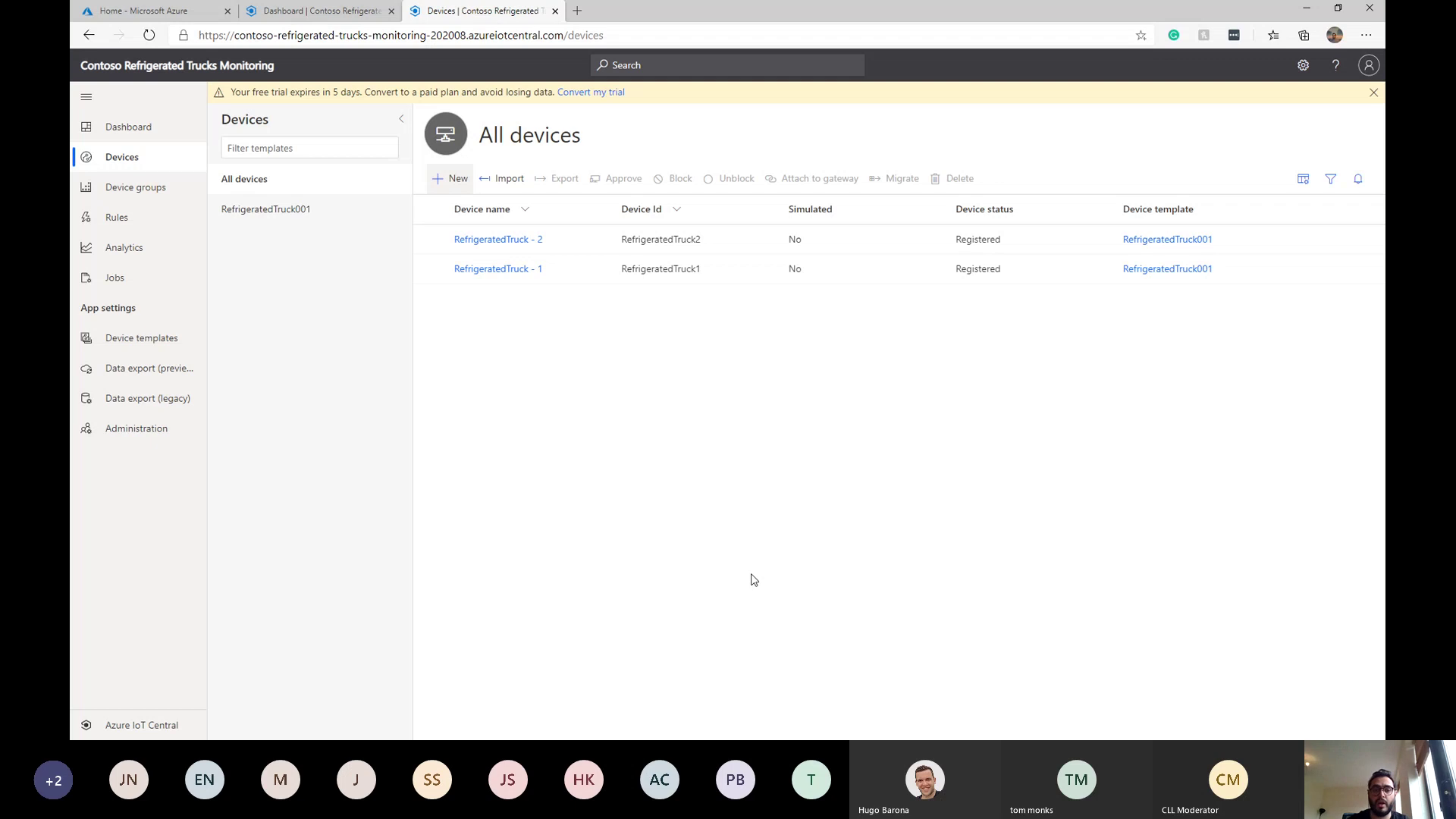
Step: Open the connection details of RefrigeratedTruck - 1 and copy its device ID into an empty Notepad document
{"action": "left_click", "coordinate": [504, 270]}
{"action": "left_click", "coordinate": [1069, 120]}
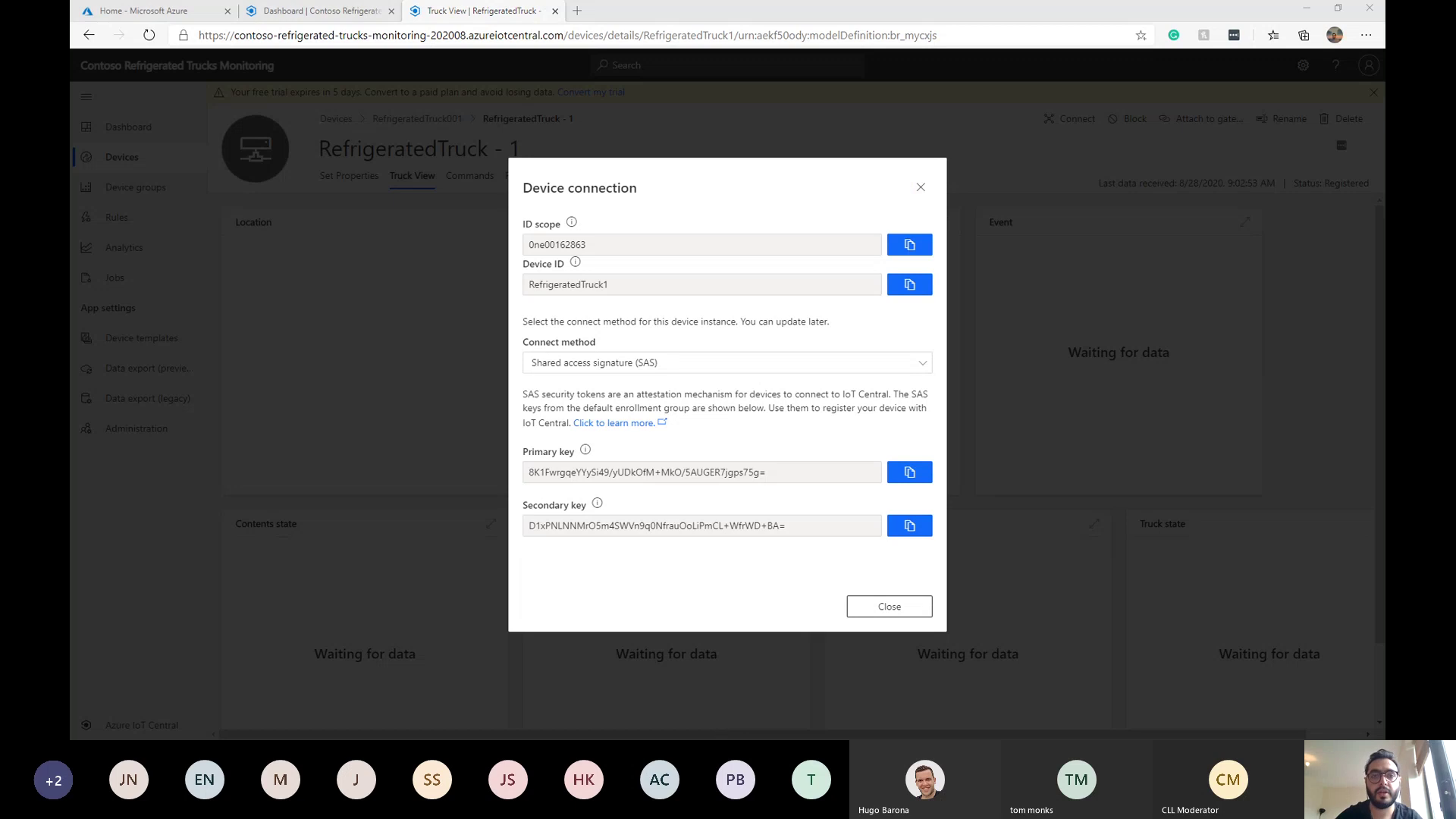
{"action": "left_click_drag", "start_coordinate": [940, 758], "coordinate": [1010, 143]}
{"action": "left_click", "coordinate": [660, 282]}
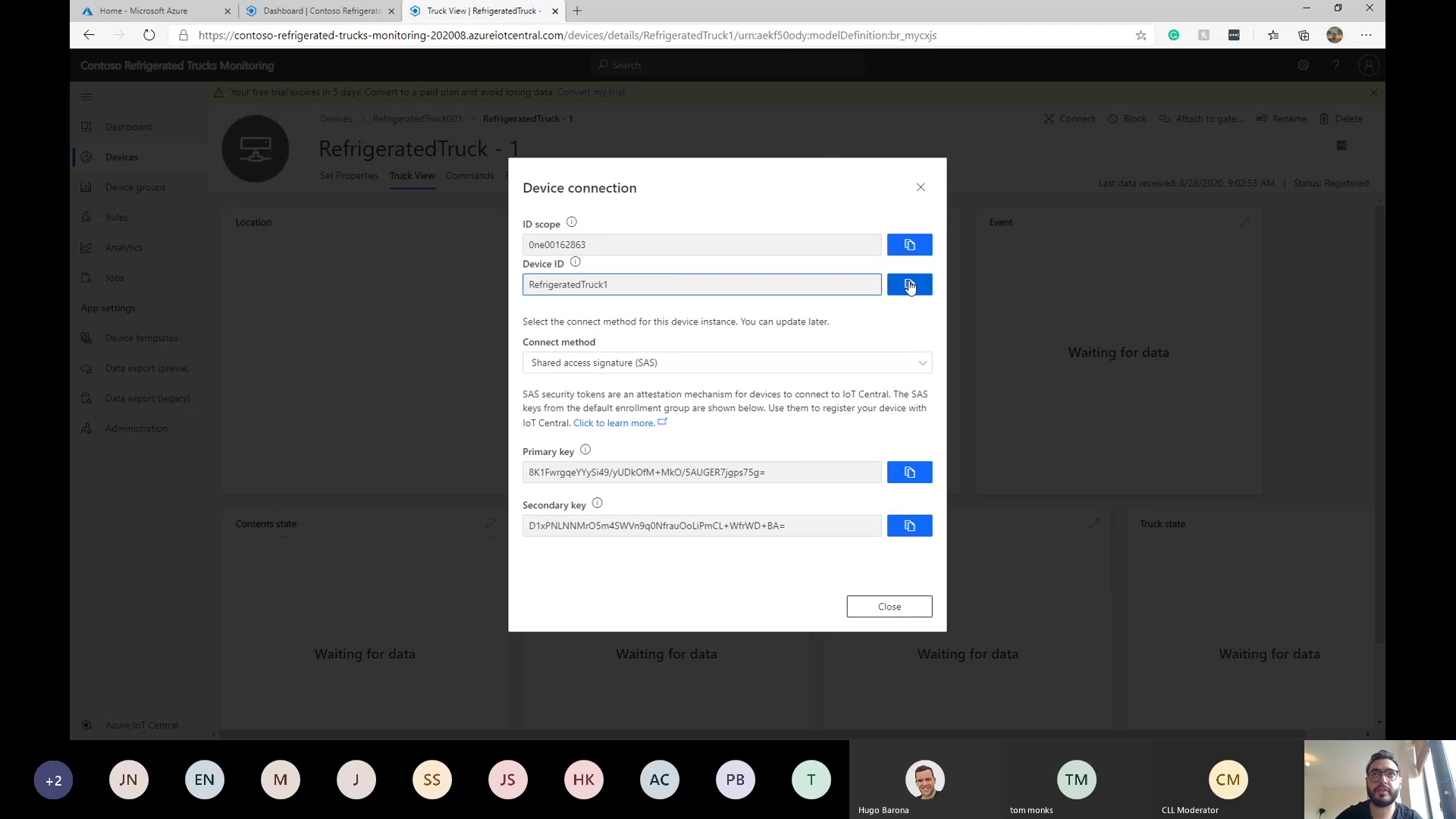
{"action": "left_click", "coordinate": [910, 285]}
{"action": "key", "text": "alt+Tab"}
{"action": "key", "text": "ctrl+v"}
Step: Copy the ID scope of RefrigeratedTruck - 1 into the Notepad document below the device ID
{"action": "left_click", "coordinate": [657, 244]}
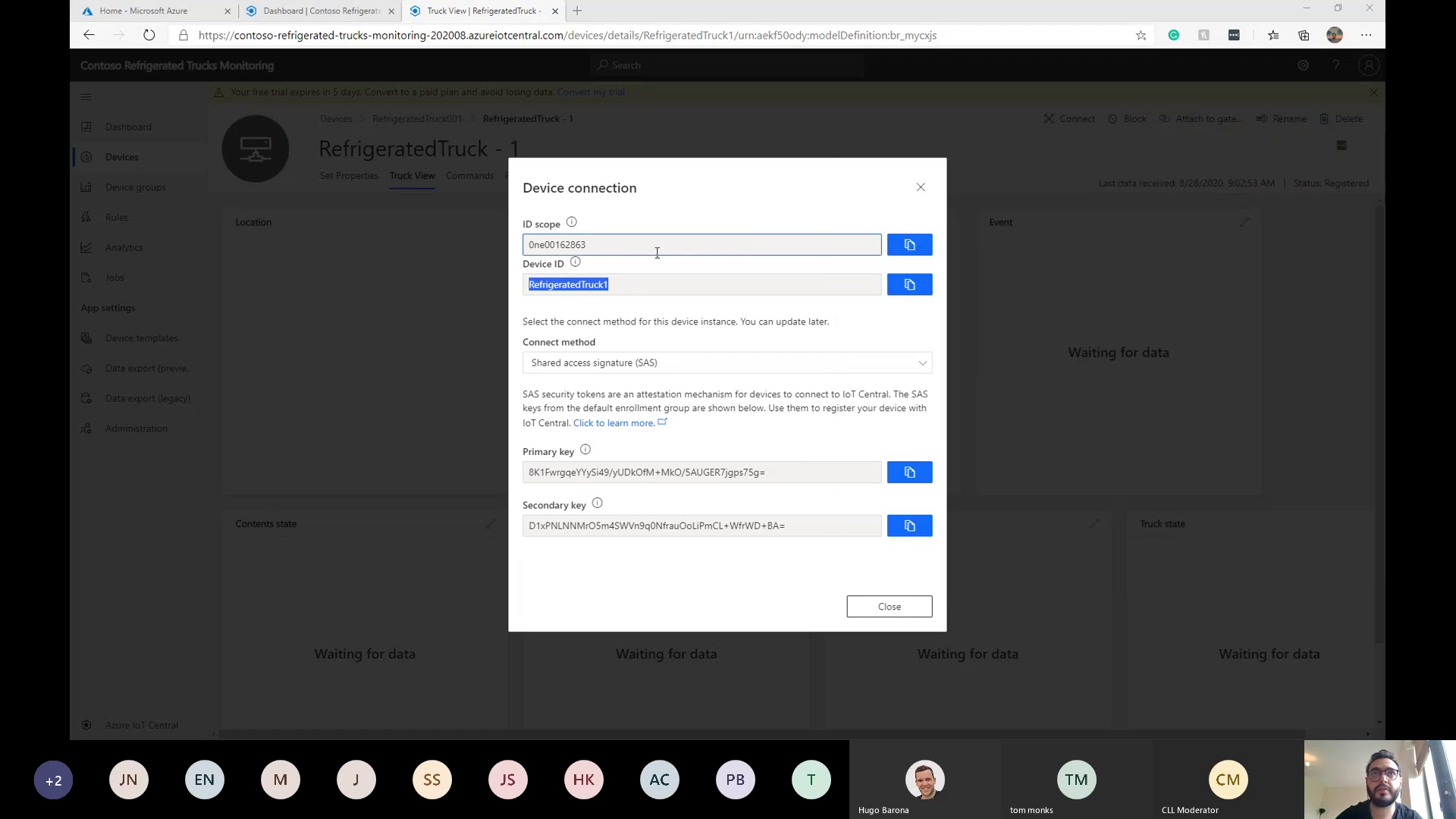
{"action": "left_click_drag", "start_coordinate": [657, 244], "coordinate": [551, 244]}
{"action": "left_click", "coordinate": [910, 244]}
{"action": "key", "text": "alt+Tab"}
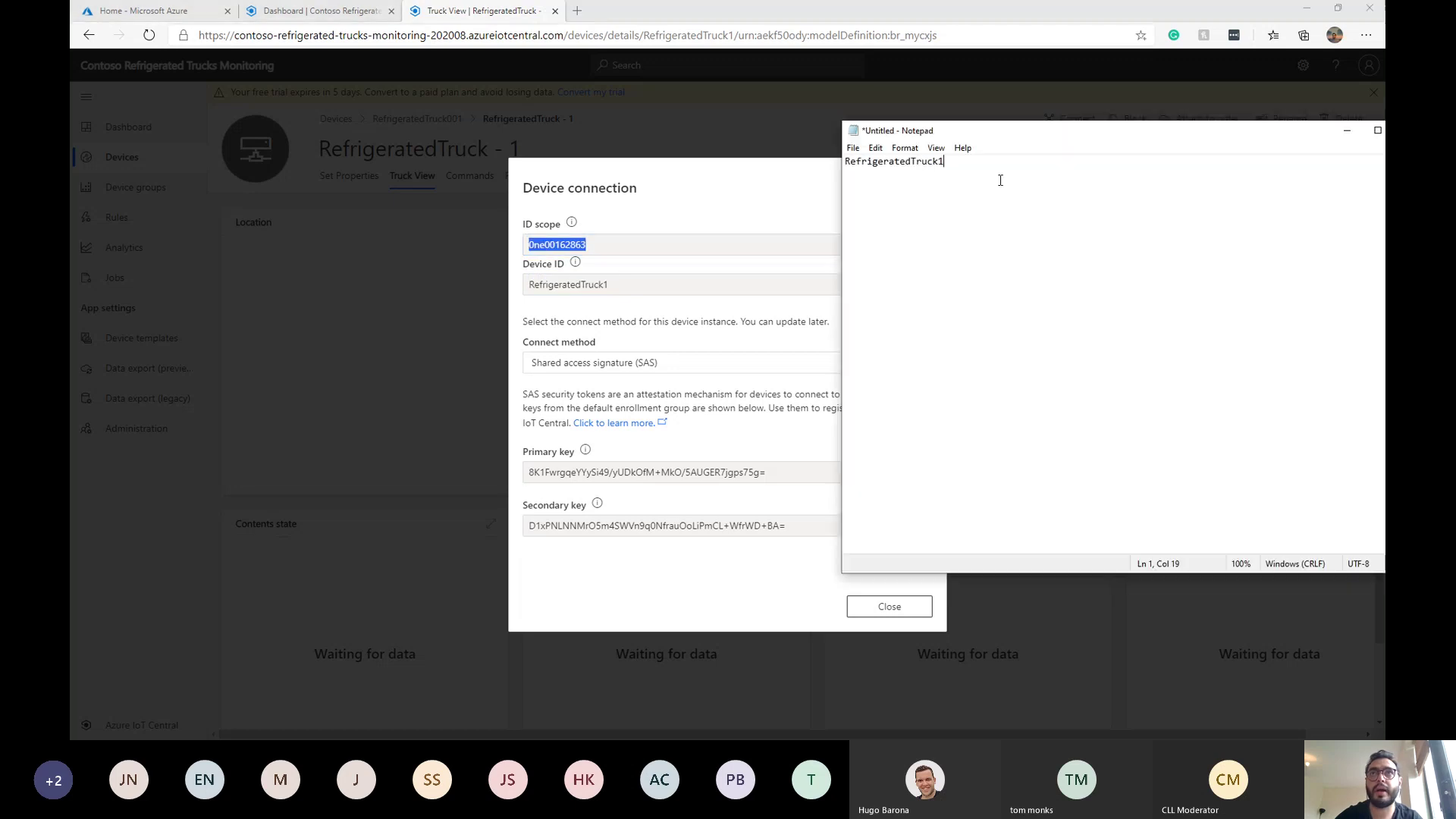
{"action": "key", "text": "ctrl+v"}
Step: Copy the primary key of RefrigeratedTruck - 1 onto a new line in Notepad and close the device's connection details
{"action": "left_click", "coordinate": [698, 431]}
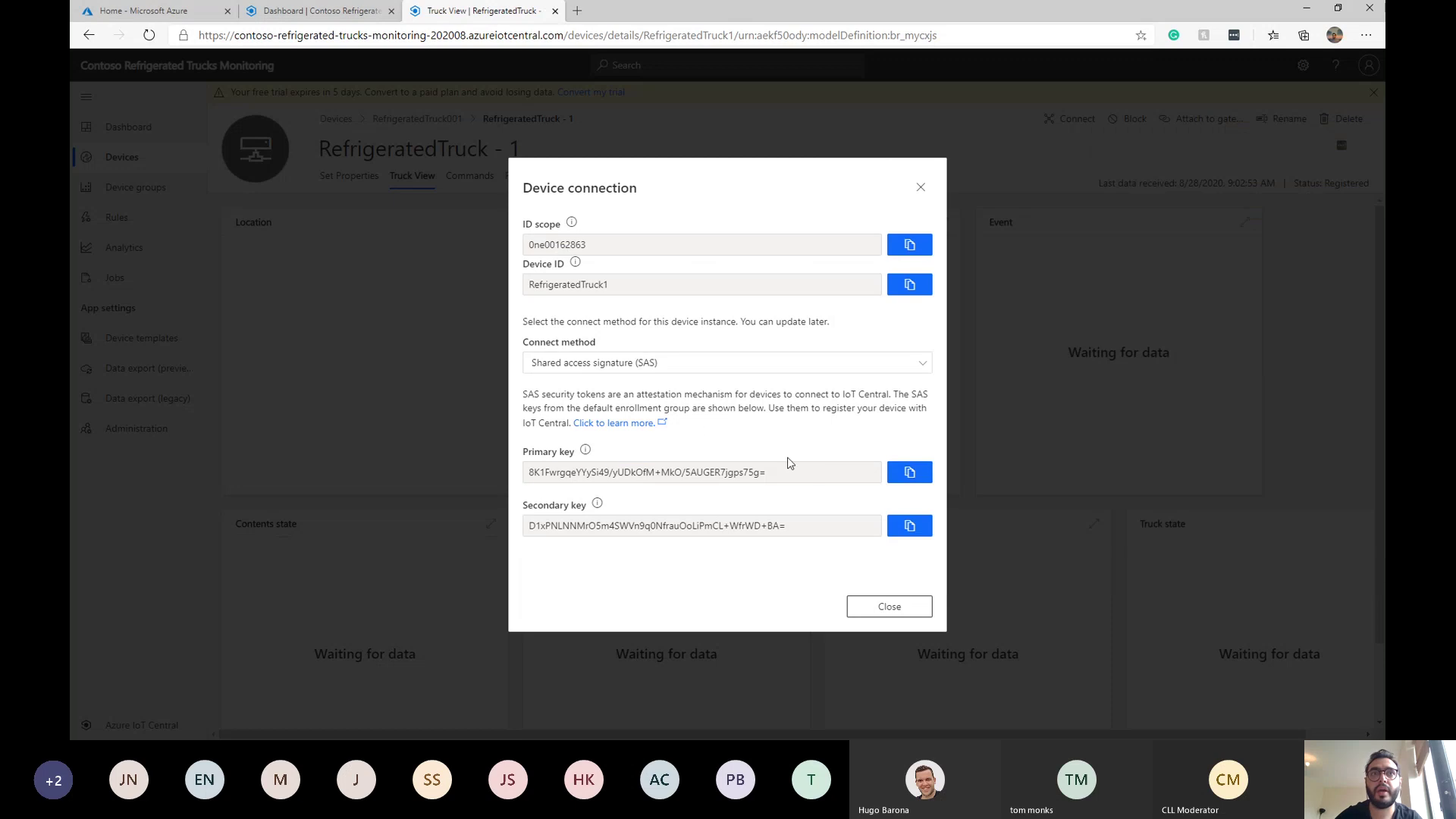
{"action": "left_click", "coordinate": [910, 472]}
{"action": "key", "text": "alt+Tab"}
{"action": "key", "text": "Return"}
{"action": "key", "text": "ctrl+v"}
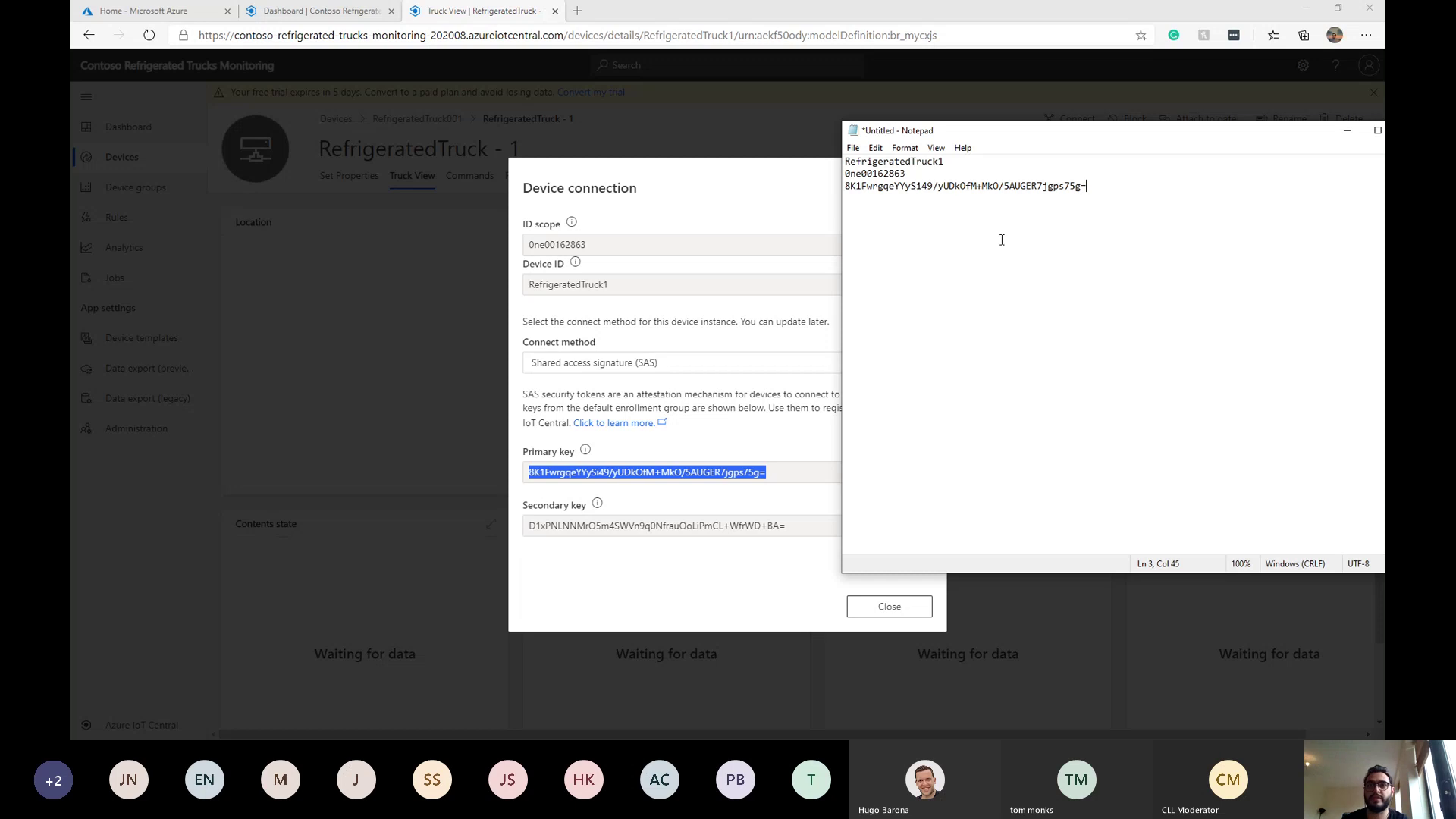
{"action": "left_click", "coordinate": [888, 606]}
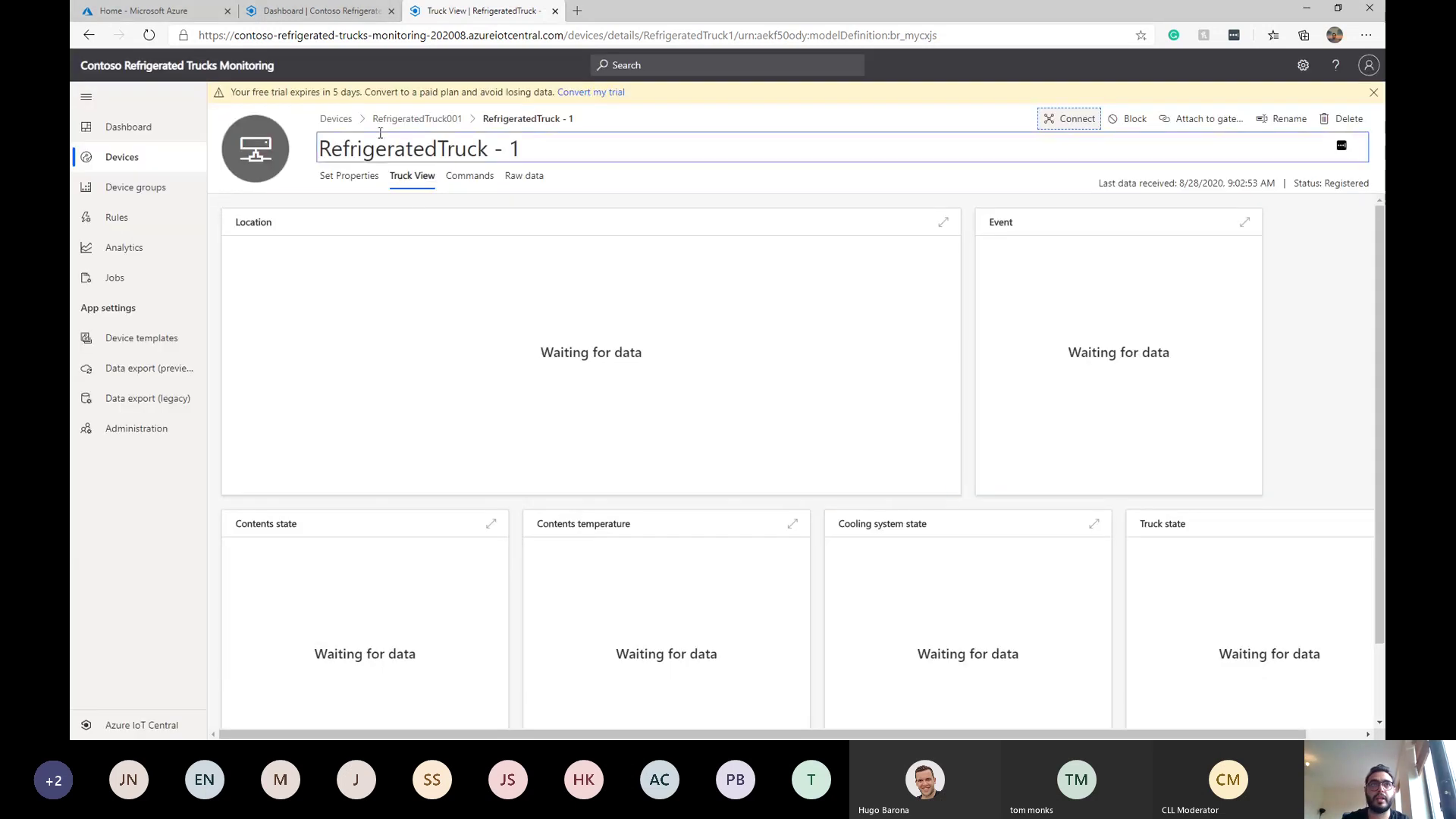
Step: Open the connection details of RefrigeratedTruck - 2 and copy its device ID into Notepad below the first truck's entries
{"action": "left_click", "coordinate": [417, 118]}
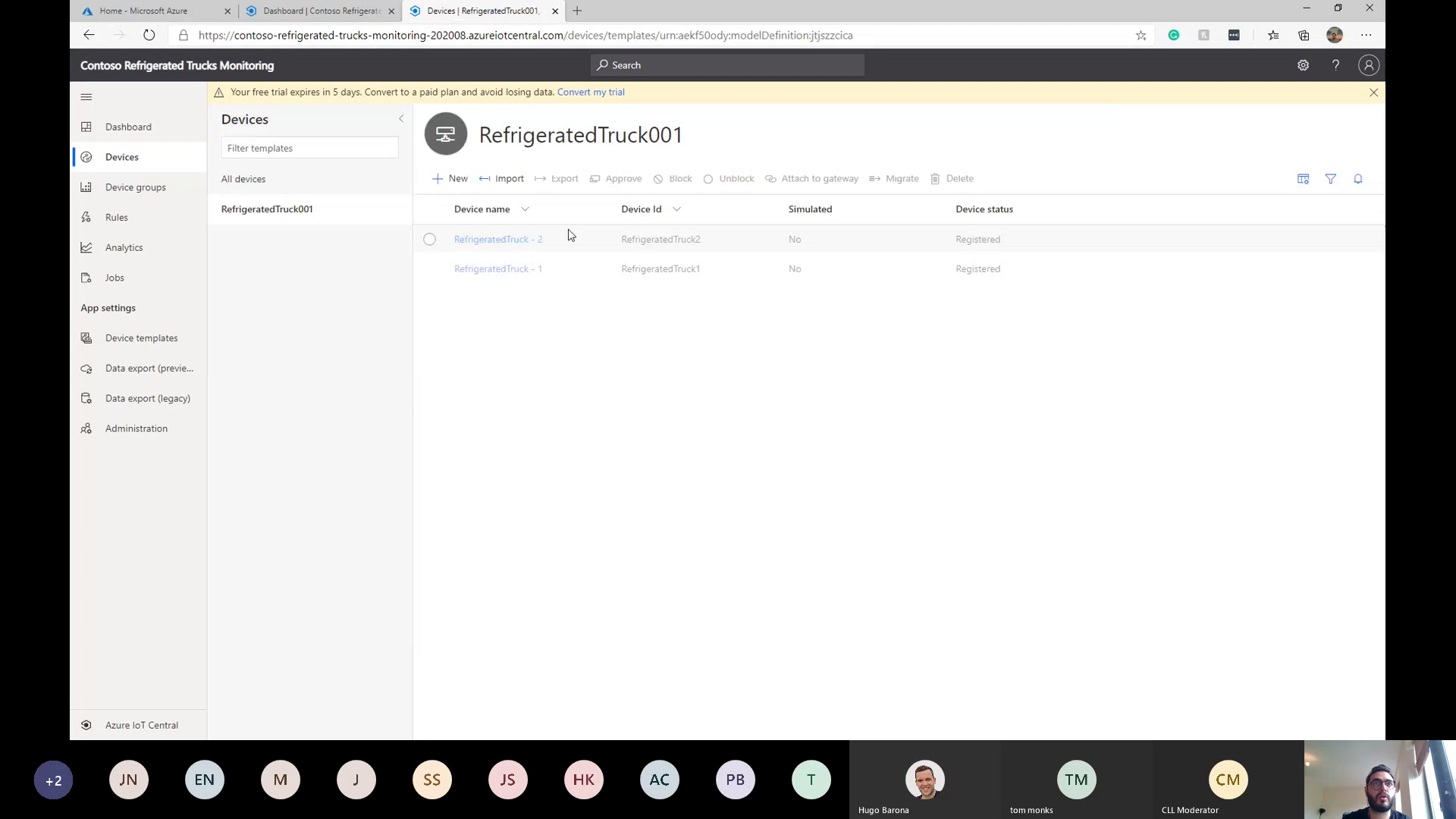
{"action": "left_click", "coordinate": [515, 242]}
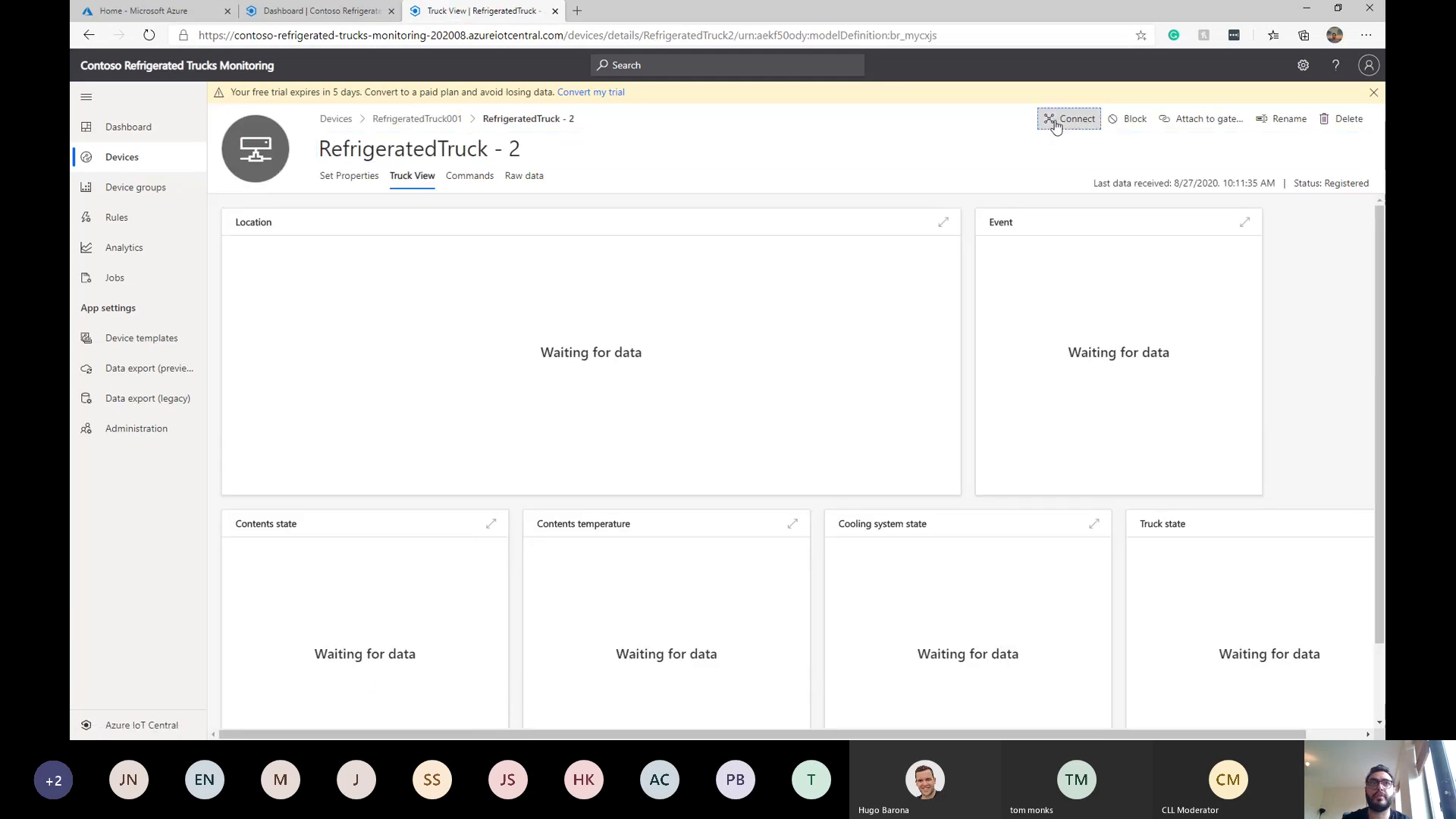
{"action": "left_click", "coordinate": [1056, 126]}
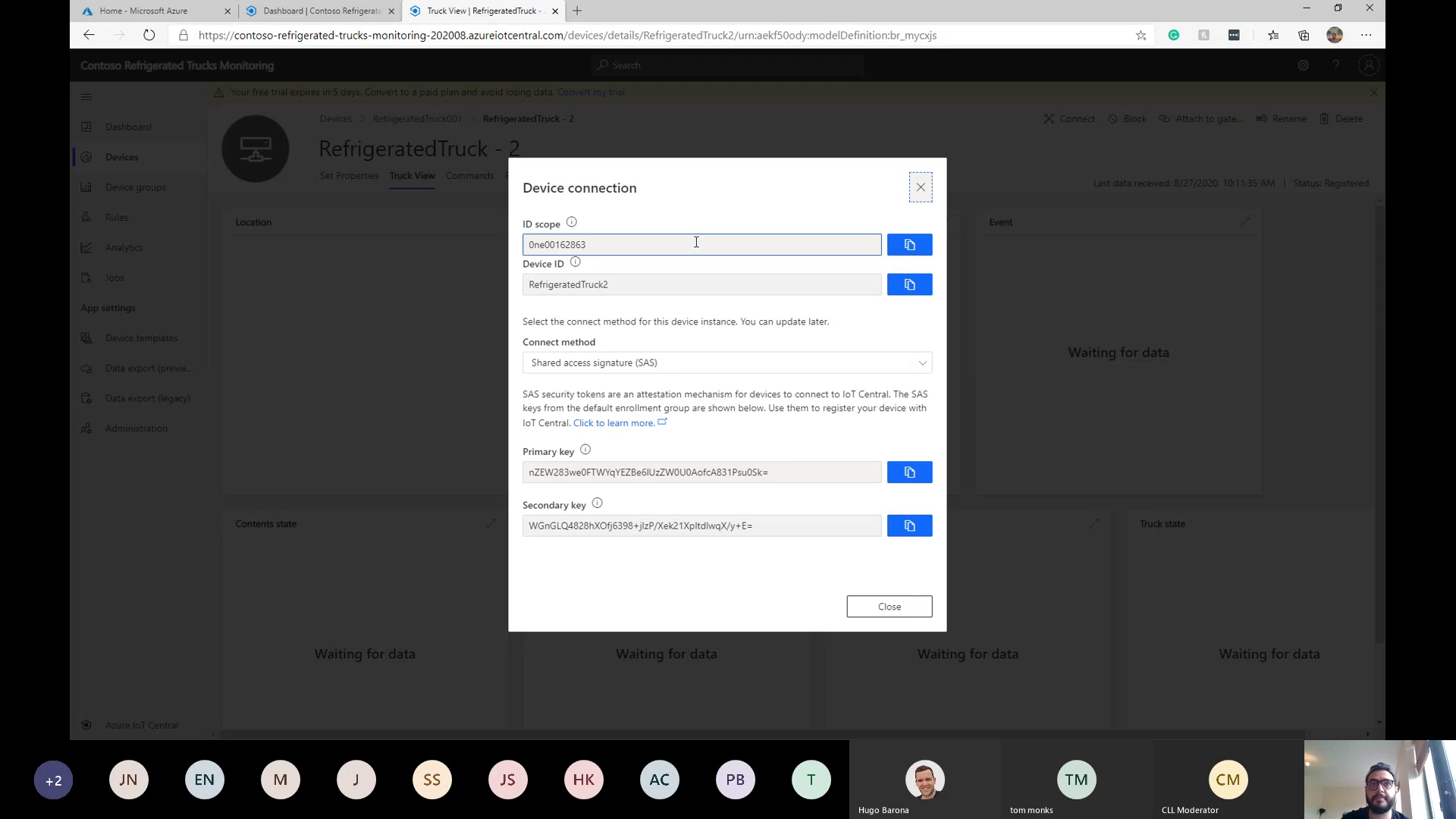
{"action": "left_click", "coordinate": [910, 283]}
{"action": "key", "text": "alt+Tab"}
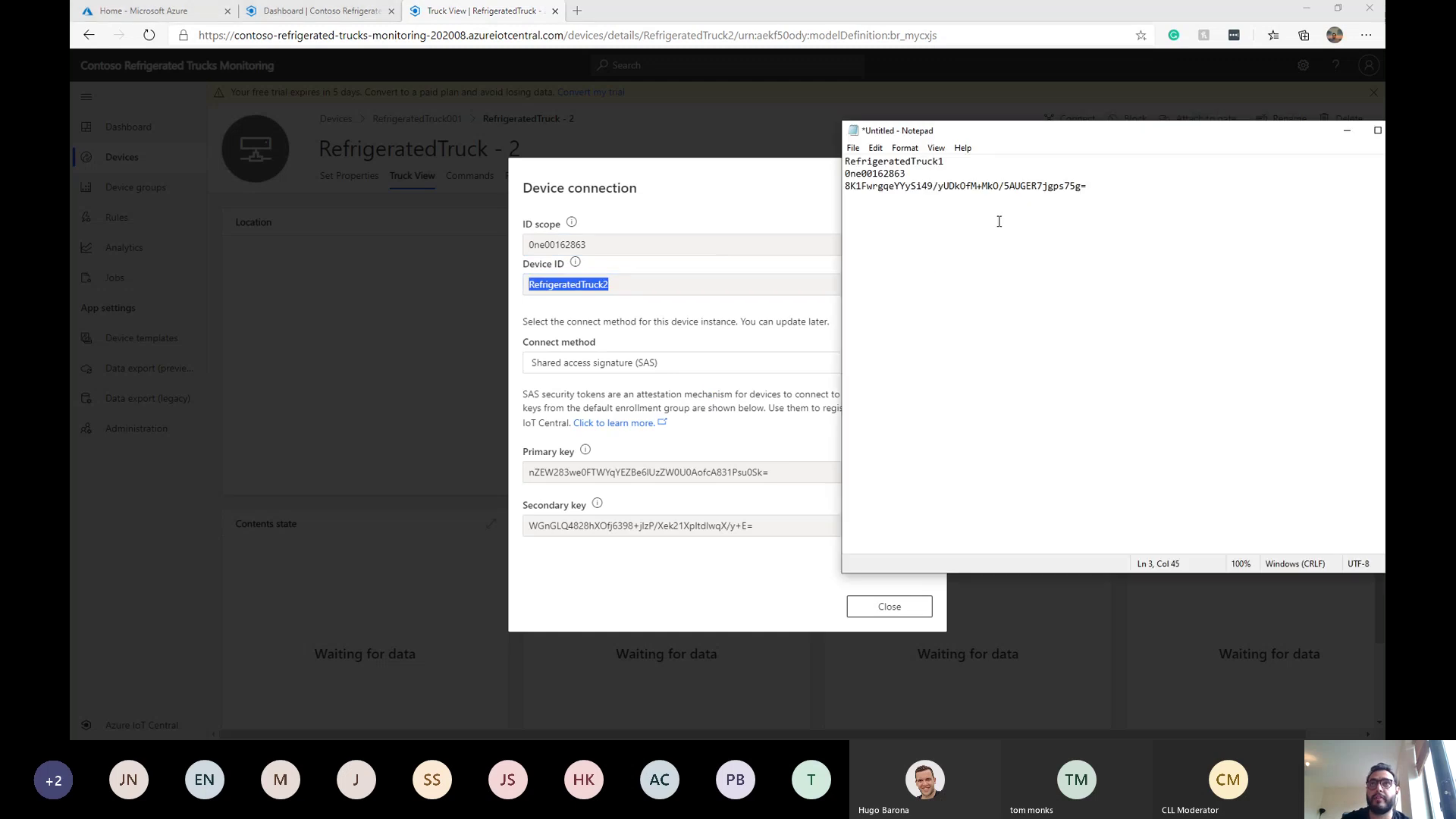
{"action": "key", "text": "ctrl+v"}
{"action": "key", "text": "alt+Tab"}
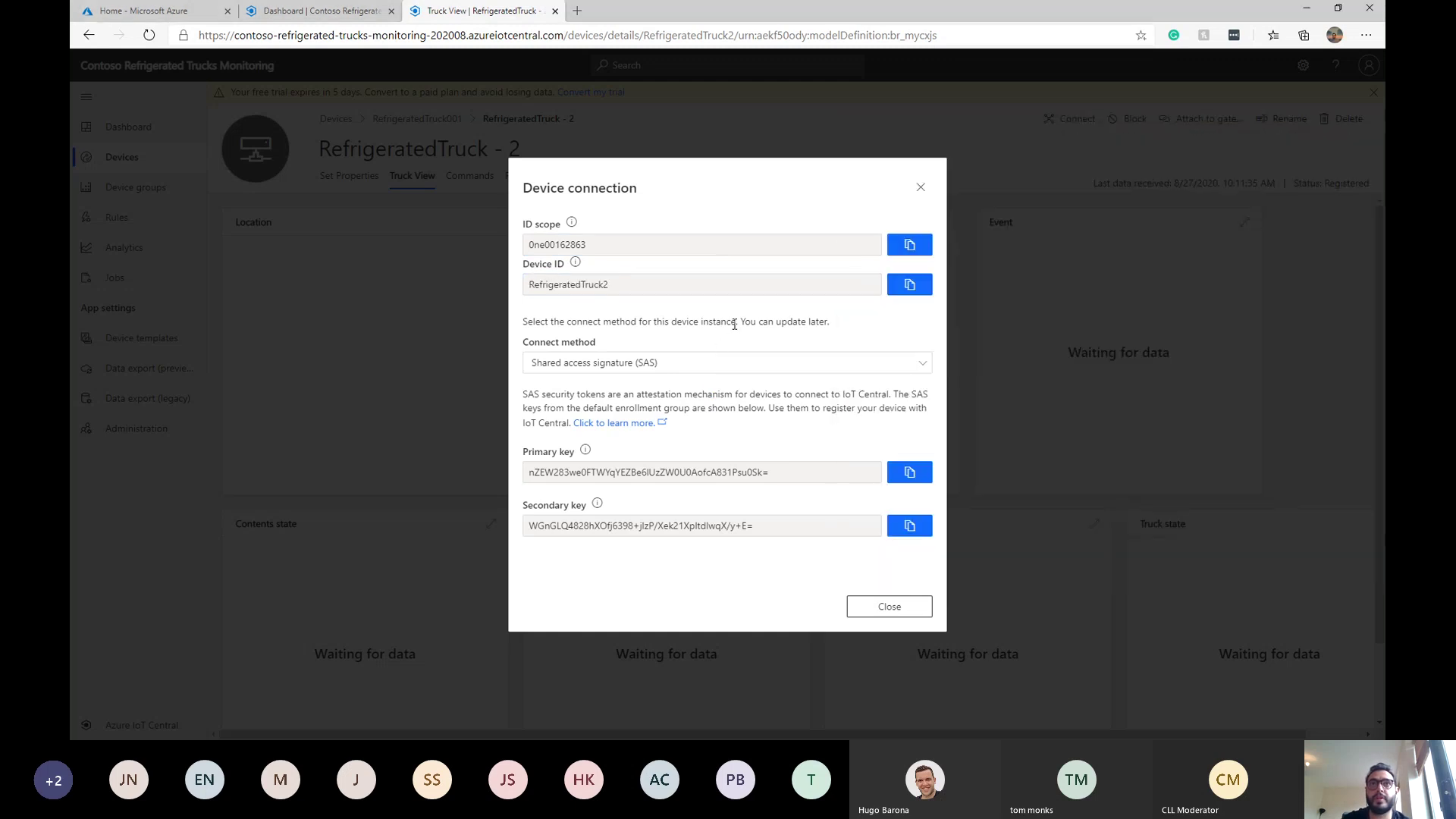
Step: Copy the ID scope of RefrigeratedTruck - 2 into Notepad below its device ID
{"action": "left_click", "coordinate": [907, 246]}
{"action": "key", "text": "alt+Tab"}
{"action": "key", "text": "ctrl+v"}
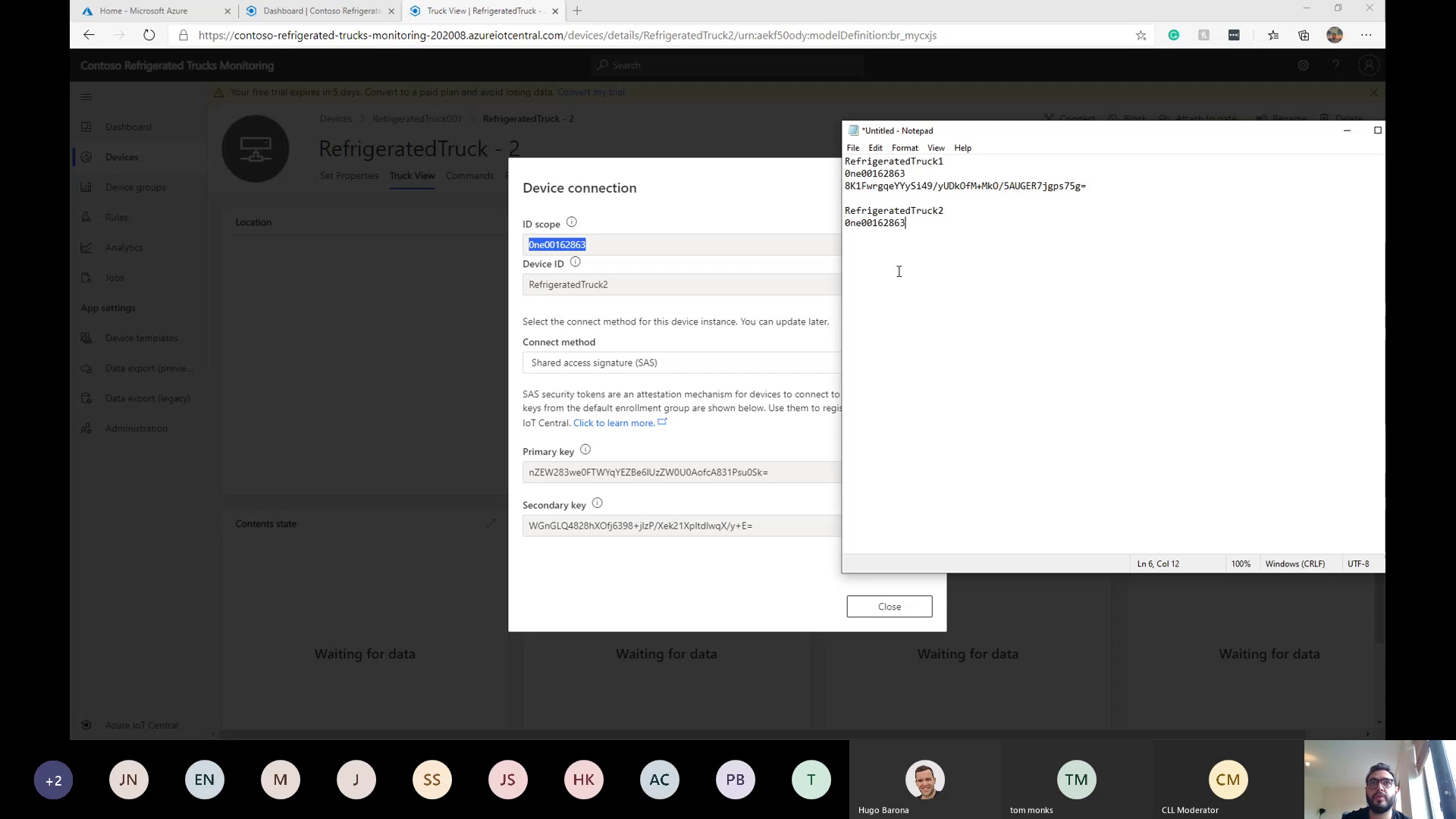
Step: Copy the primary key of RefrigeratedTruck - 2 onto a new line below its ID scope in Notepad
{"action": "key", "text": "alt+Tab"}
{"action": "left_click", "coordinate": [909, 472]}
{"action": "key", "text": "alt+Tab"}
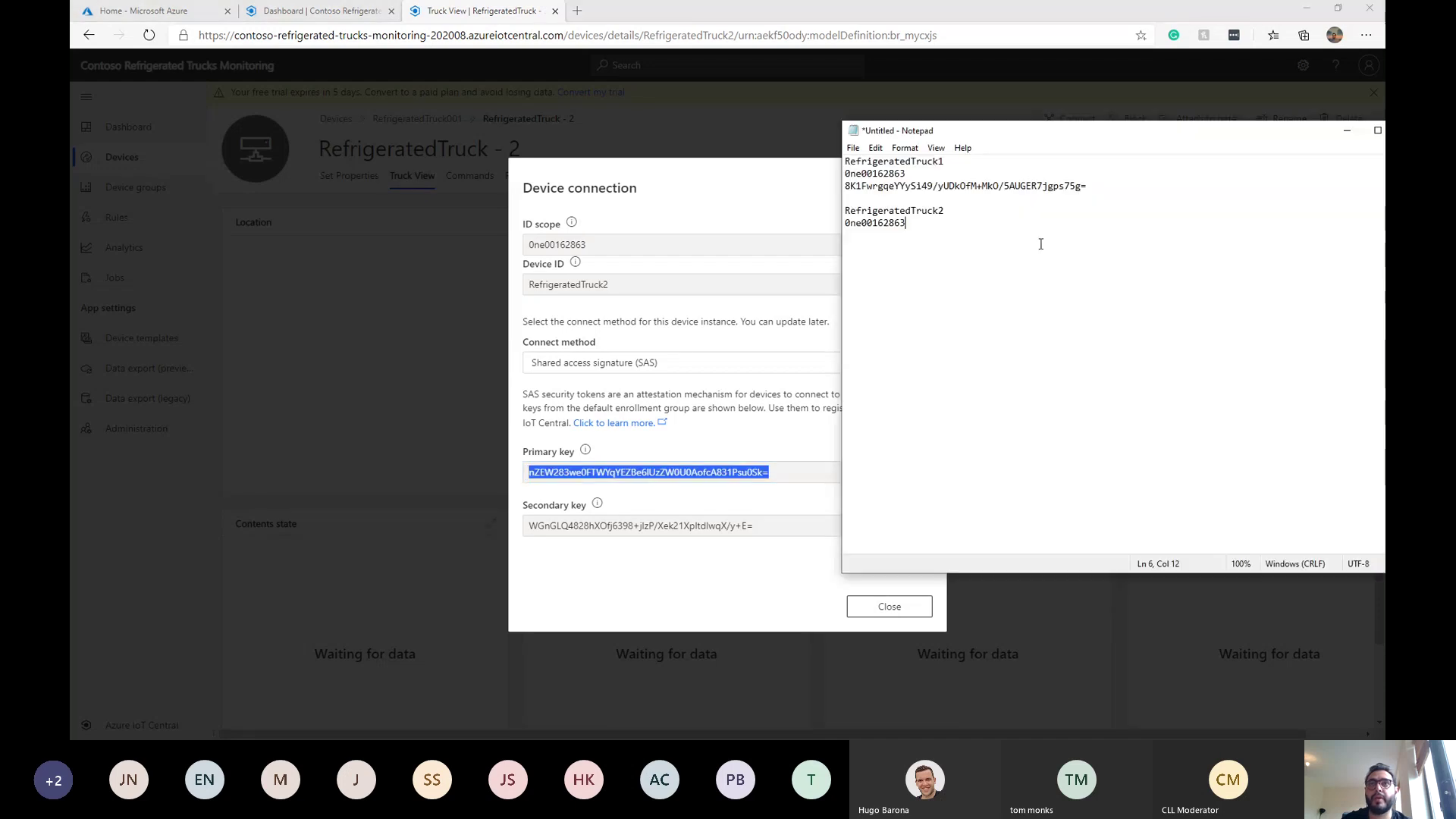
{"action": "key", "text": "ctrl+v"}
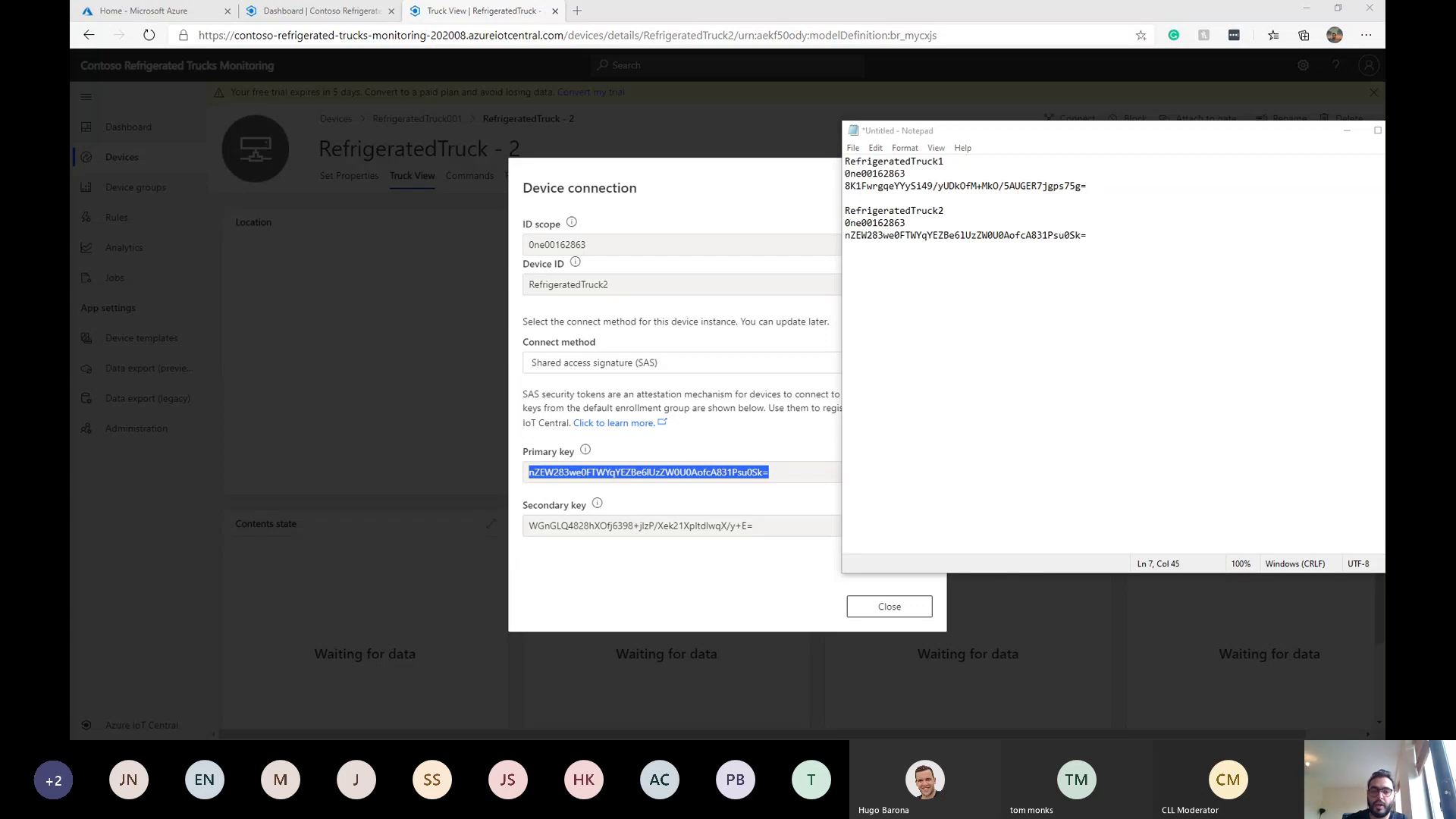
Step: Switch to the Device1 project in Visual Studio Code and enlarge the code area showing the user IDs in Program.cs
{"action": "key", "text": "alt+Tab"}
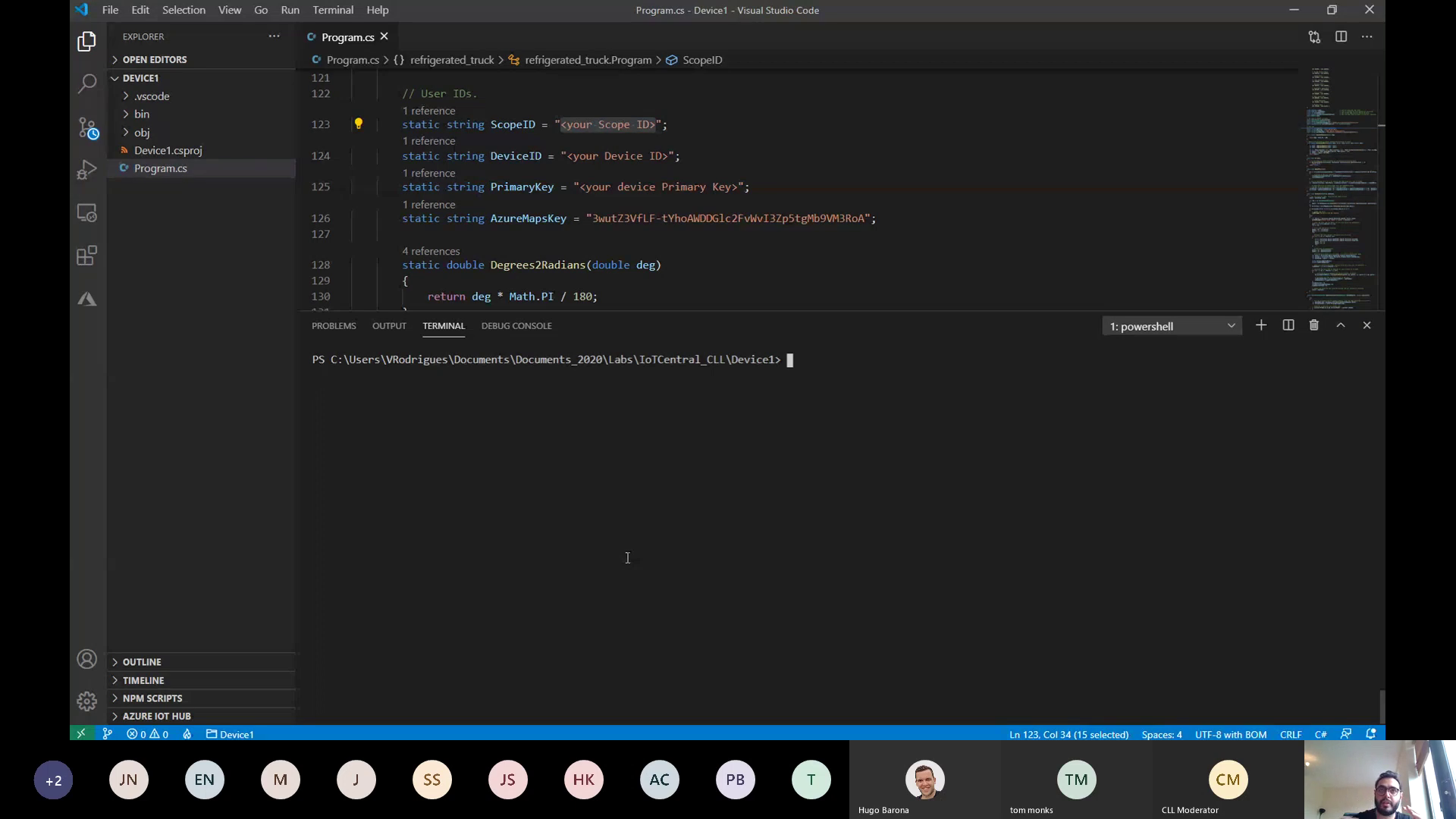
{"action": "left_click_drag", "start_coordinate": [712, 312], "coordinate": [712, 459]}
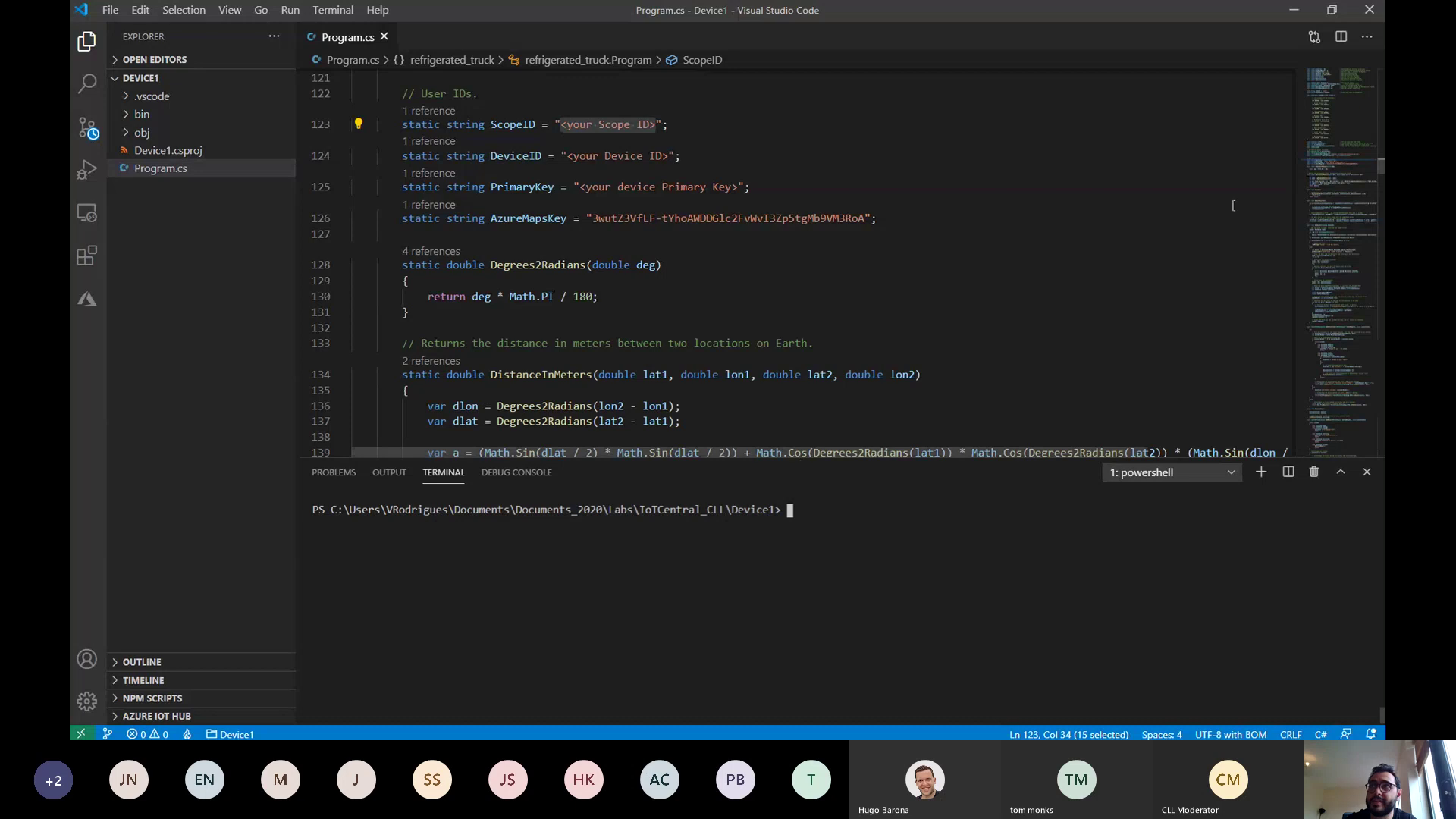
{"action": "left_click_drag", "start_coordinate": [1382, 166], "coordinate": [1312, 166]}
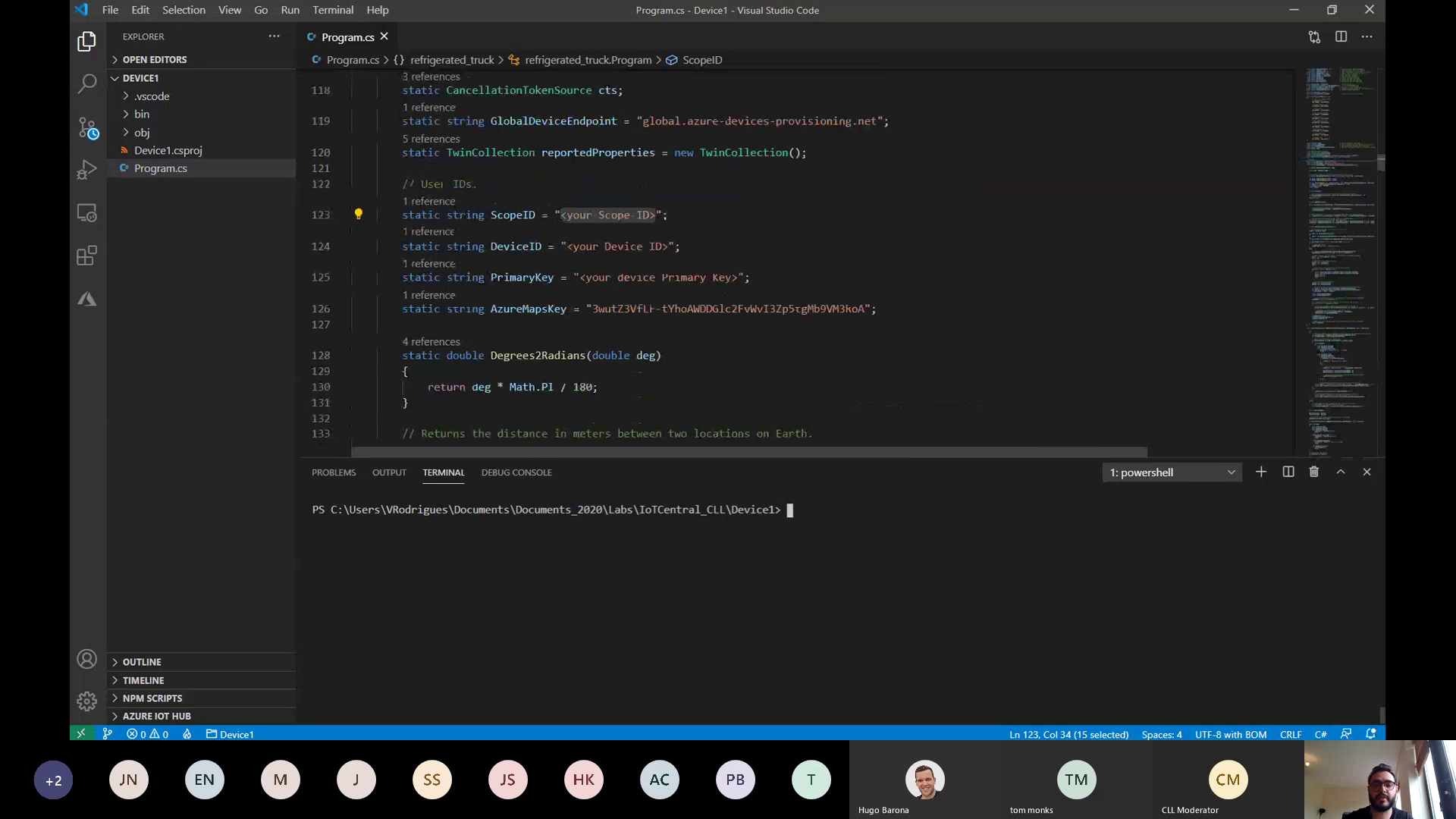
Step: Replace the ScopeID placeholder in Device1's Program.cs with the first truck's ID scope from Notepad, keeping the closing quotation mark
{"action": "key", "text": "alt+Tab"}
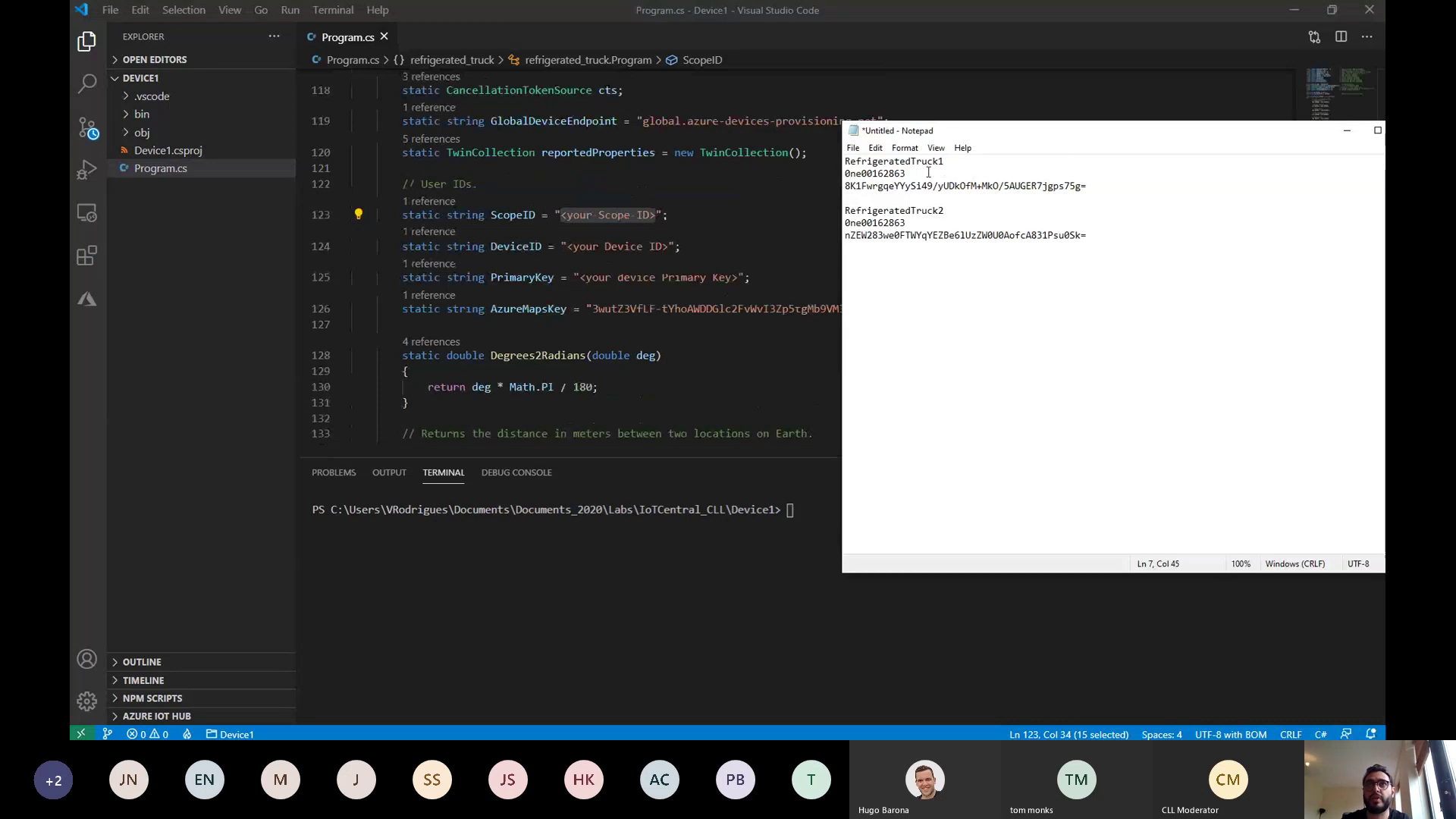
{"action": "left_click_drag", "start_coordinate": [928, 172], "coordinate": [844, 173]}
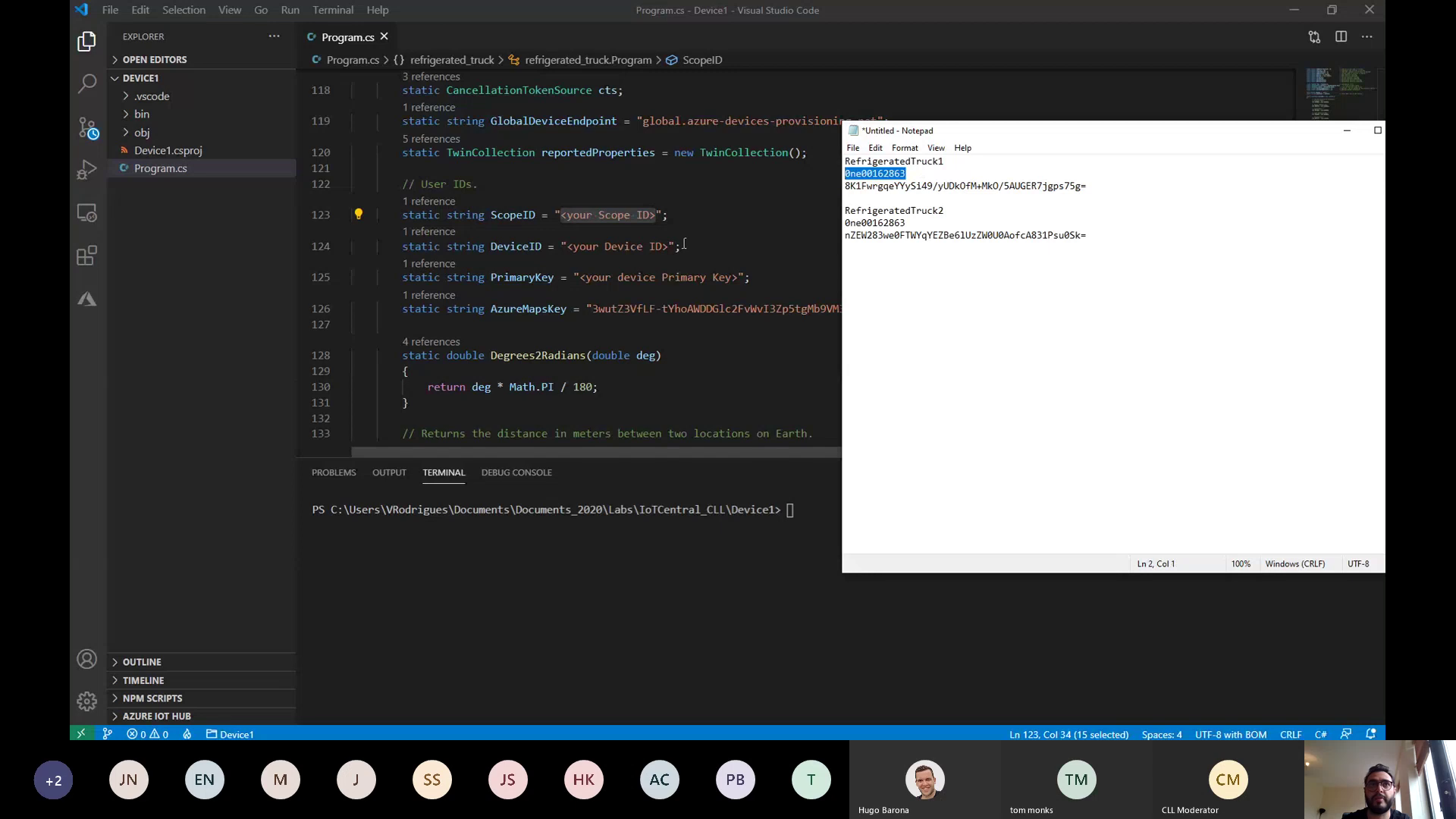
{"action": "left_click_drag", "start_coordinate": [661, 215], "coordinate": [656, 215]}
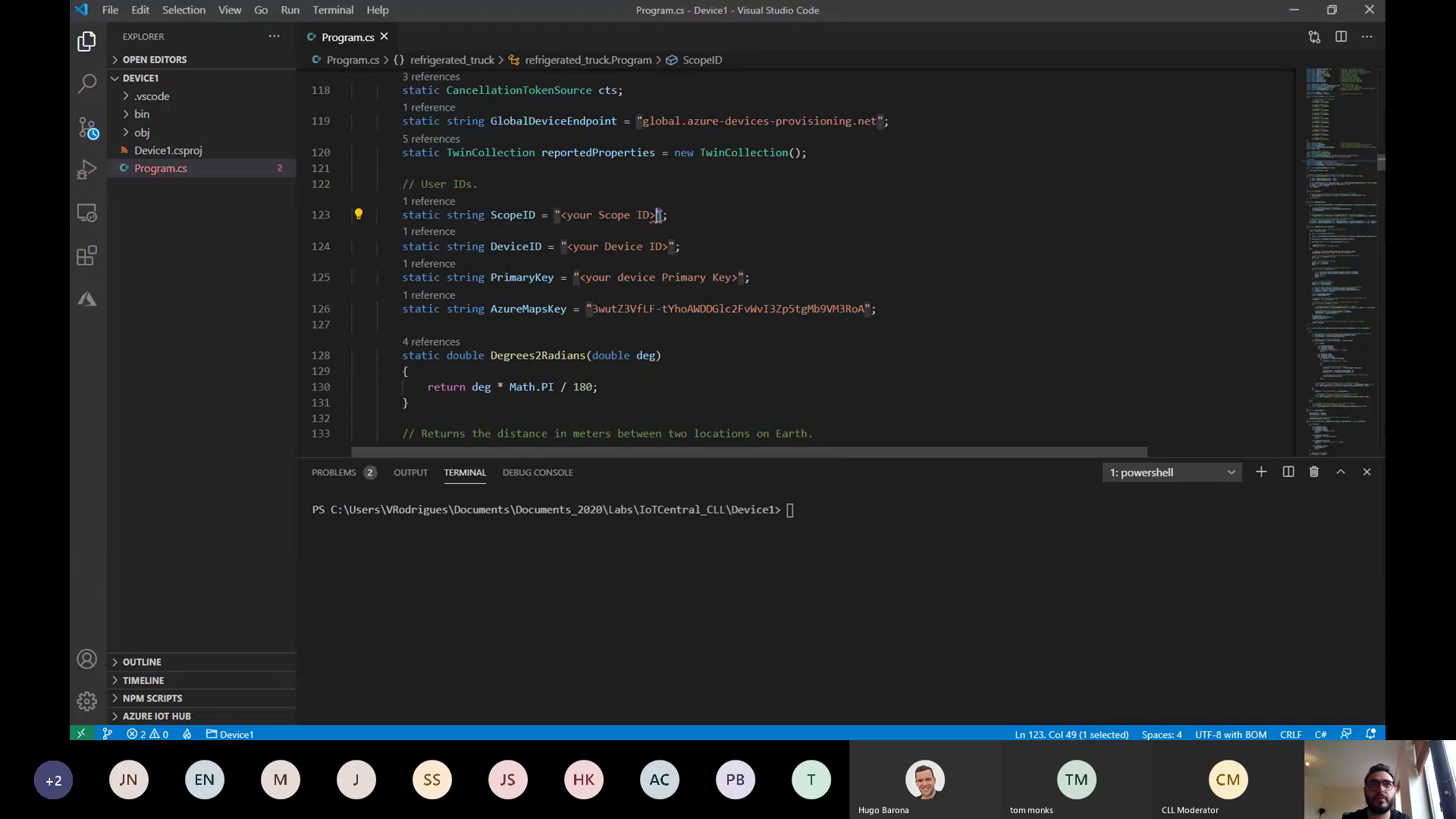
{"action": "left_click_drag", "start_coordinate": [656, 215], "coordinate": [561, 216]}
{"action": "key", "text": "ctrl+v"}
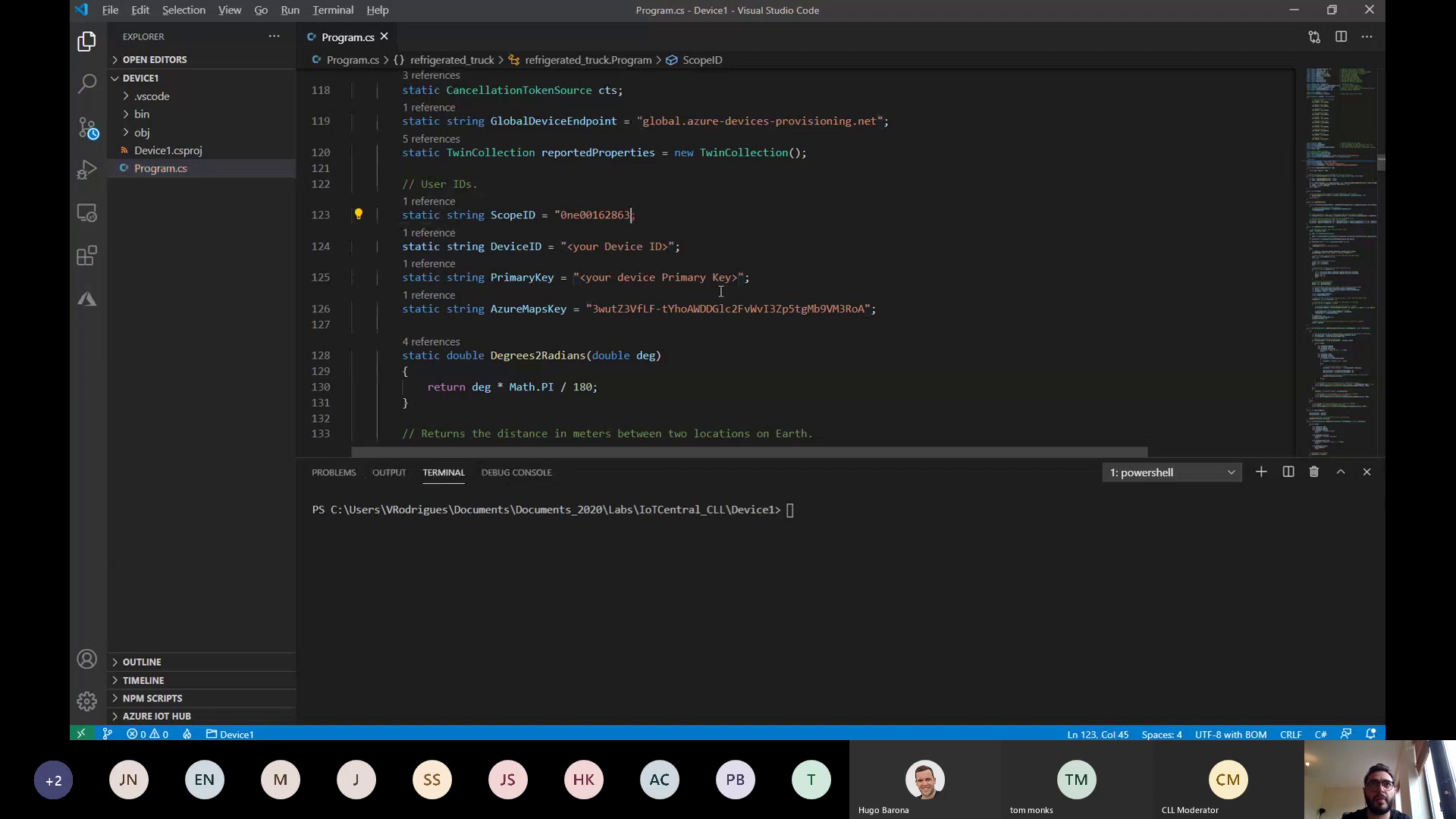
{"action": "key", "text": "alt+Tab"}
{"action": "key", "text": "alt+Tab"}
{"action": "type", "text": "\""}
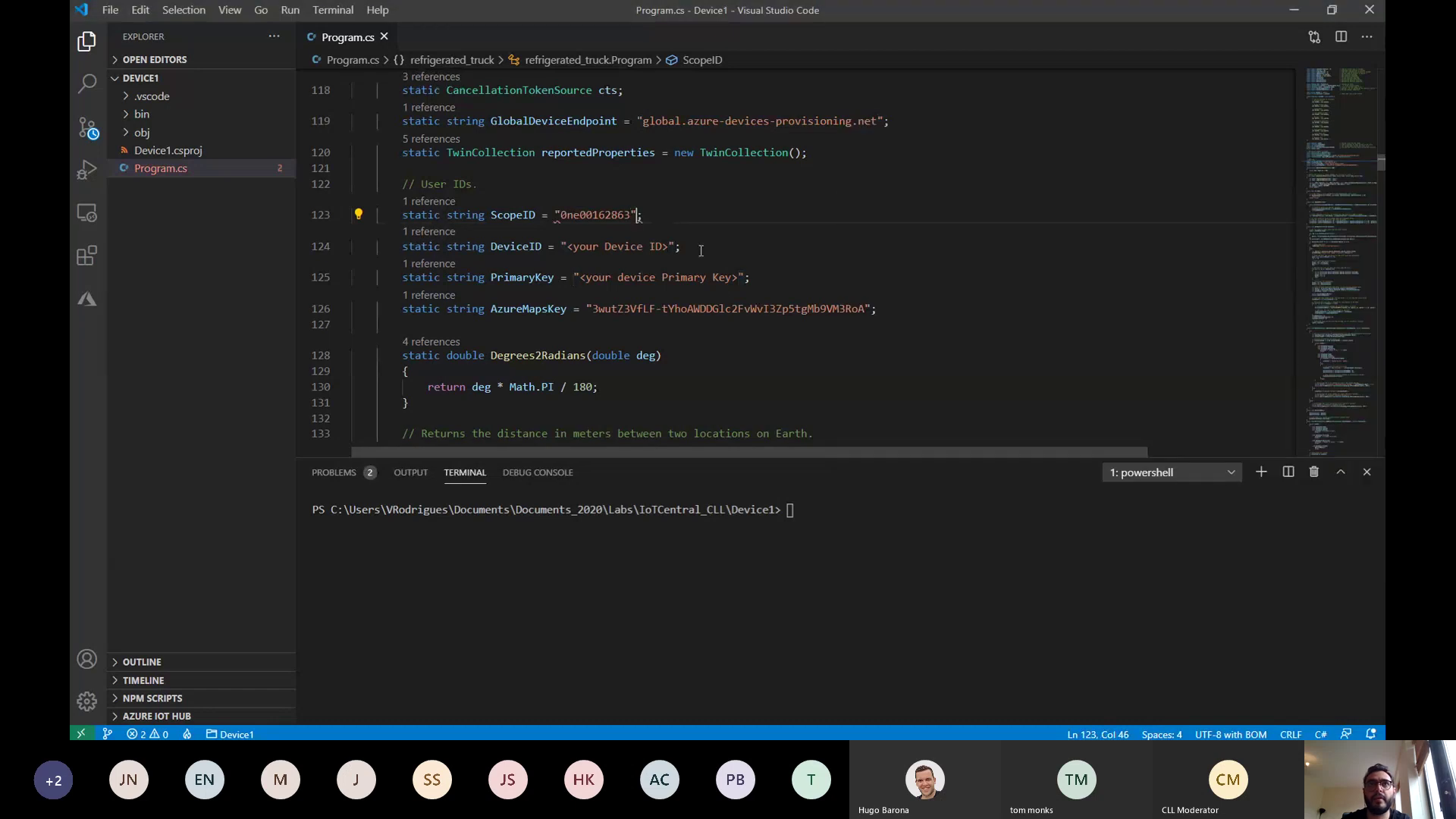
Step: Replace the DeviceID placeholder in Device1's Program.cs with RefrigeratedTruck1 copied from Notepad
{"action": "key", "text": "alt+Tab"}
{"action": "left_click", "coordinate": [938, 172]}
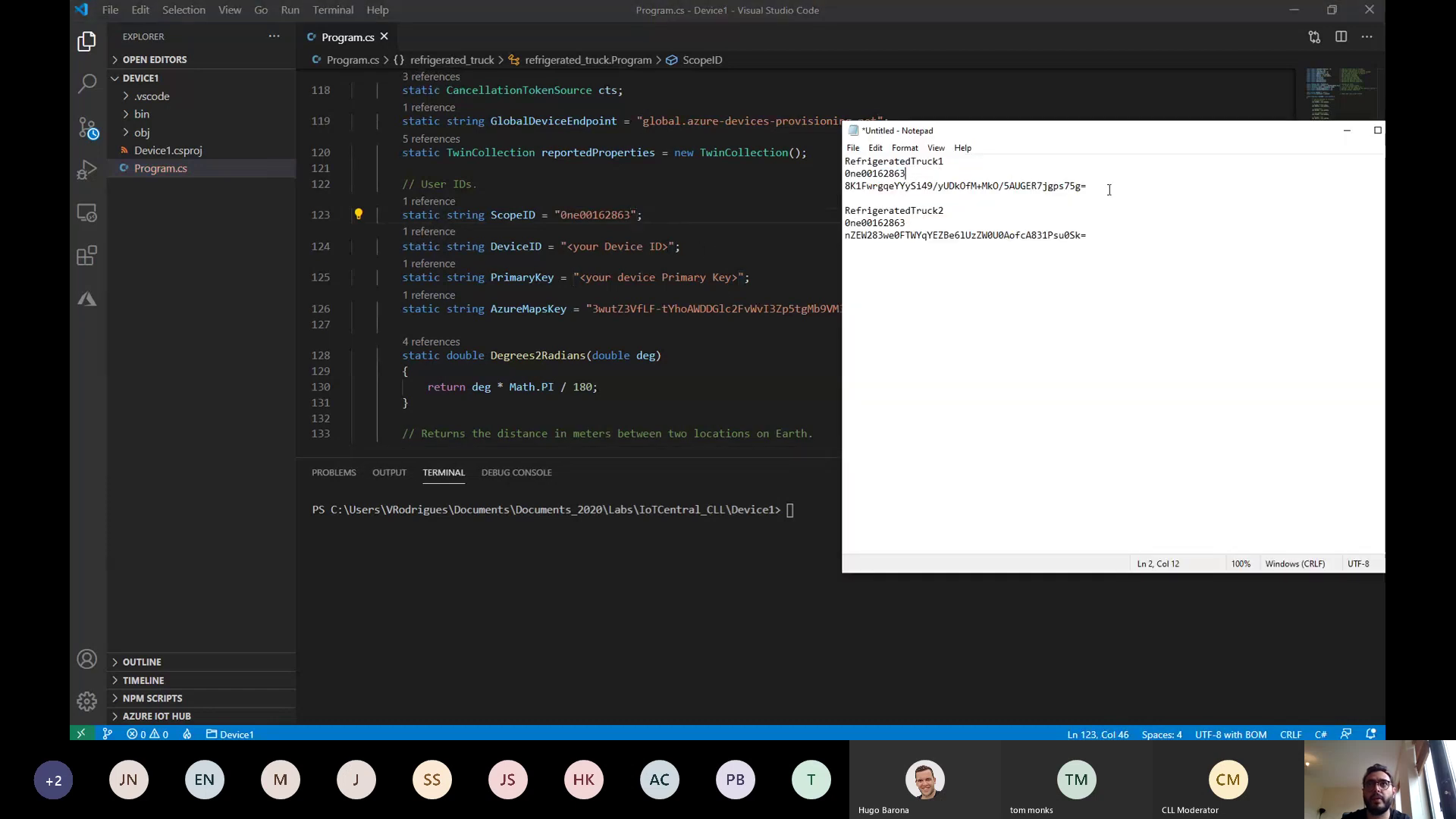
{"action": "left_click_drag", "start_coordinate": [1108, 190], "coordinate": [834, 189]}
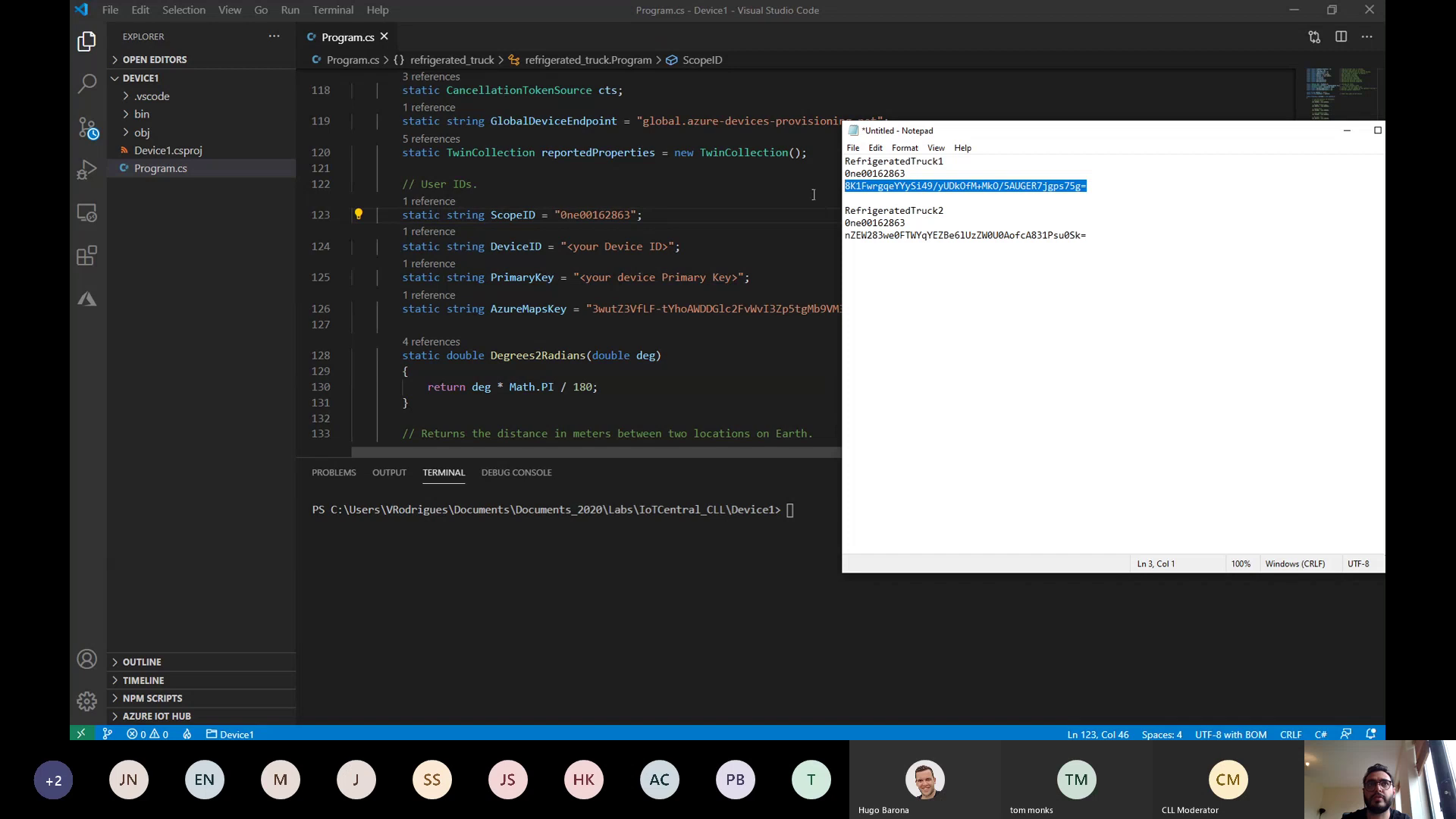
{"action": "left_click", "coordinate": [909, 185]}
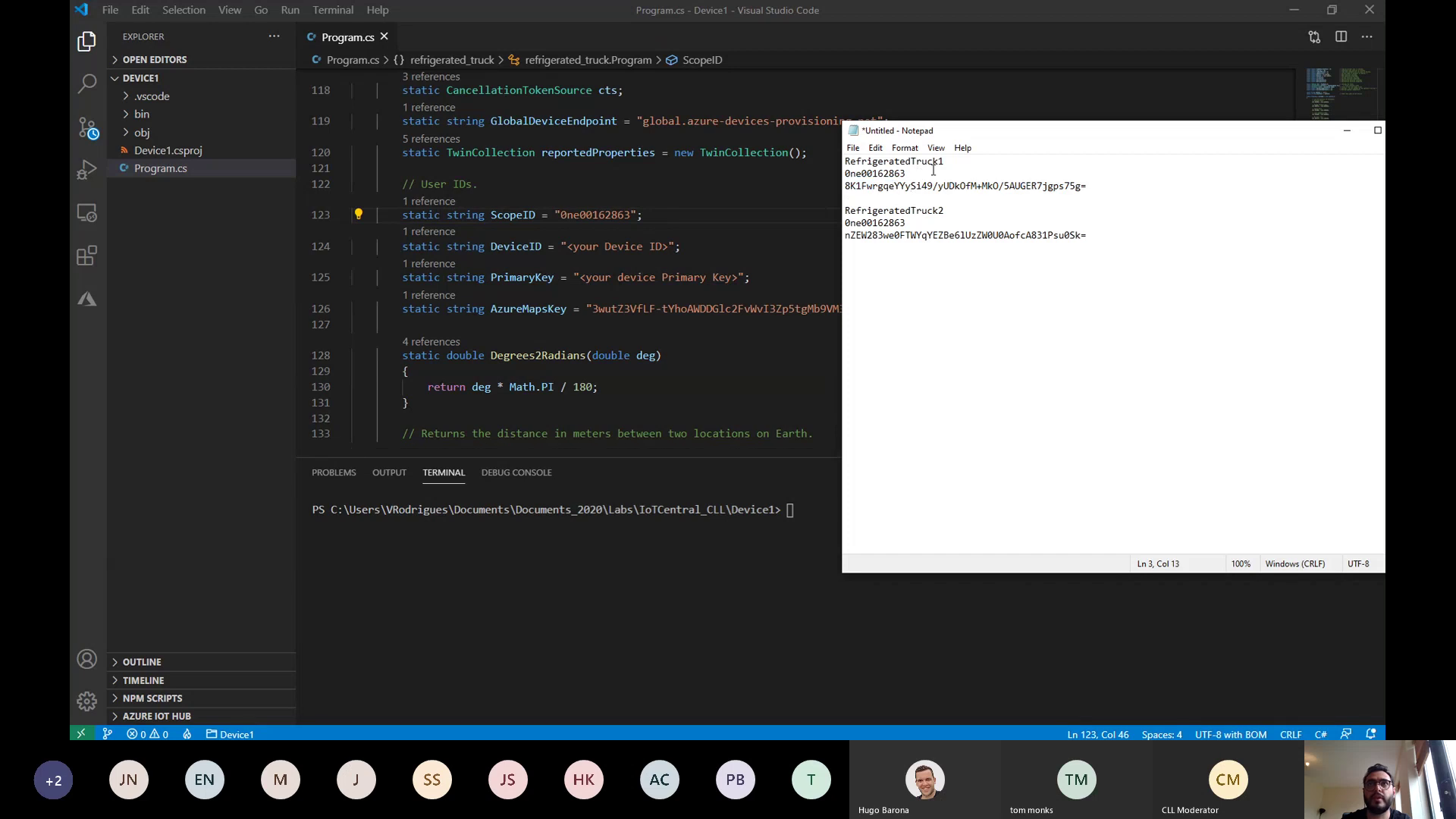
{"action": "left_click_drag", "start_coordinate": [933, 166], "coordinate": [740, 203]}
{"action": "key", "text": "ctrl+c"}
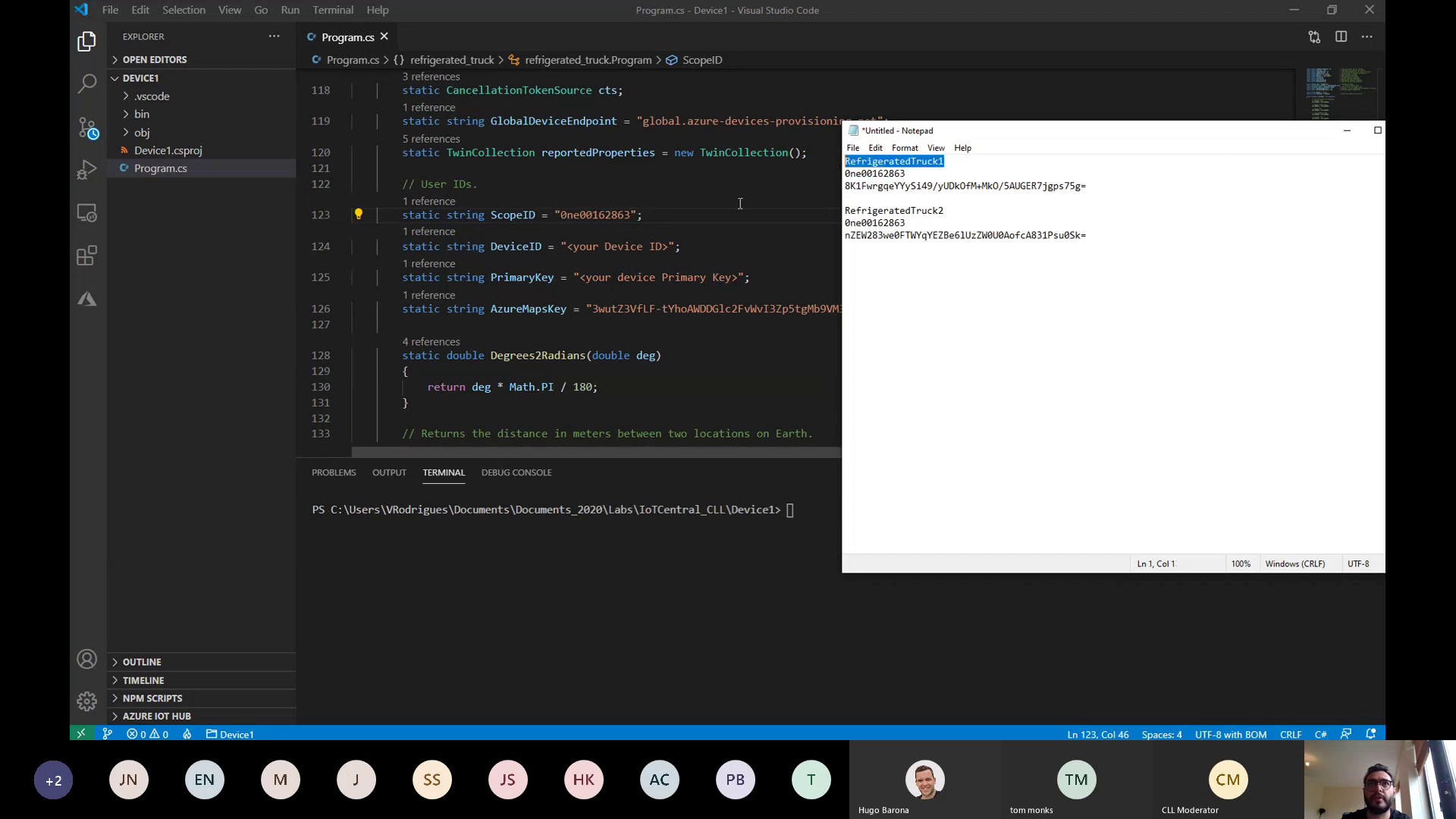
{"action": "left_click", "coordinate": [672, 247]}
{"action": "left_click_drag", "start_coordinate": [669, 247], "coordinate": [572, 248]}
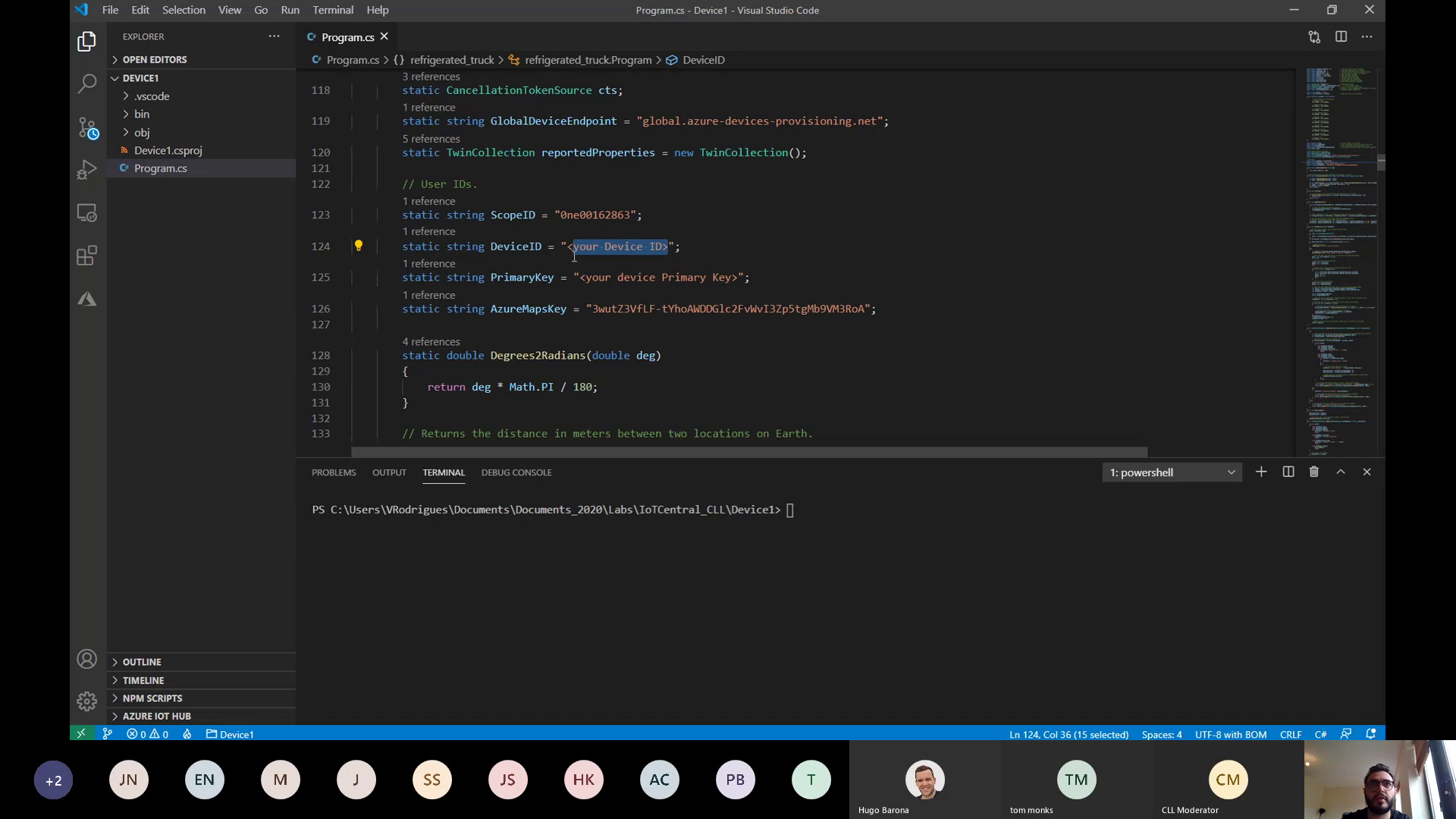
{"action": "key", "text": "shift+Left"}
{"action": "key", "text": "ctrl+v"}
Step: Replace the PrimaryKey placeholder in Device1's Program.cs with the first truck's primary key from Notepad
{"action": "key", "text": "alt+Tab"}
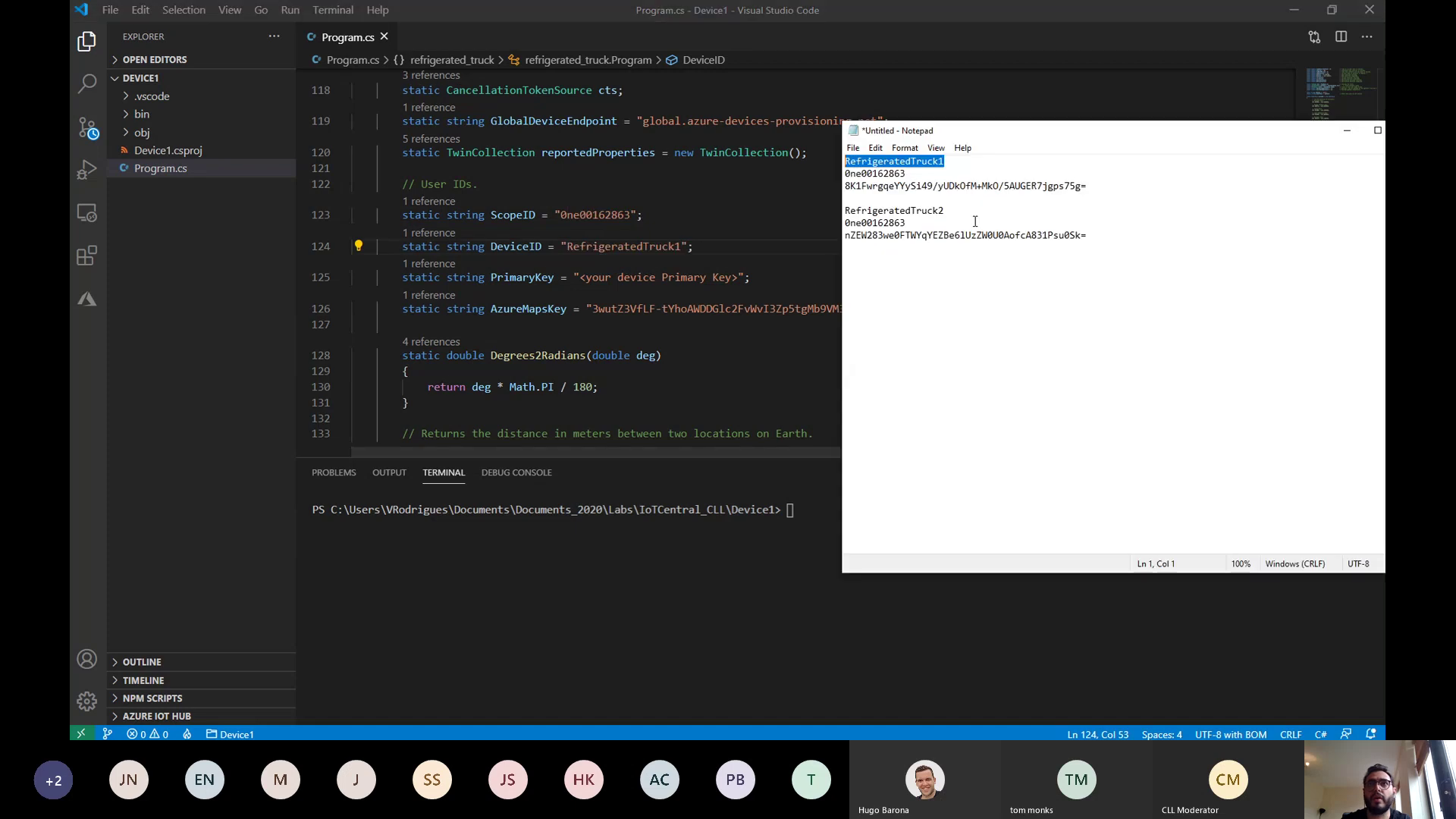
{"action": "left_click_drag", "start_coordinate": [1087, 186], "coordinate": [842, 185]}
{"action": "key", "text": "ctrl+c"}
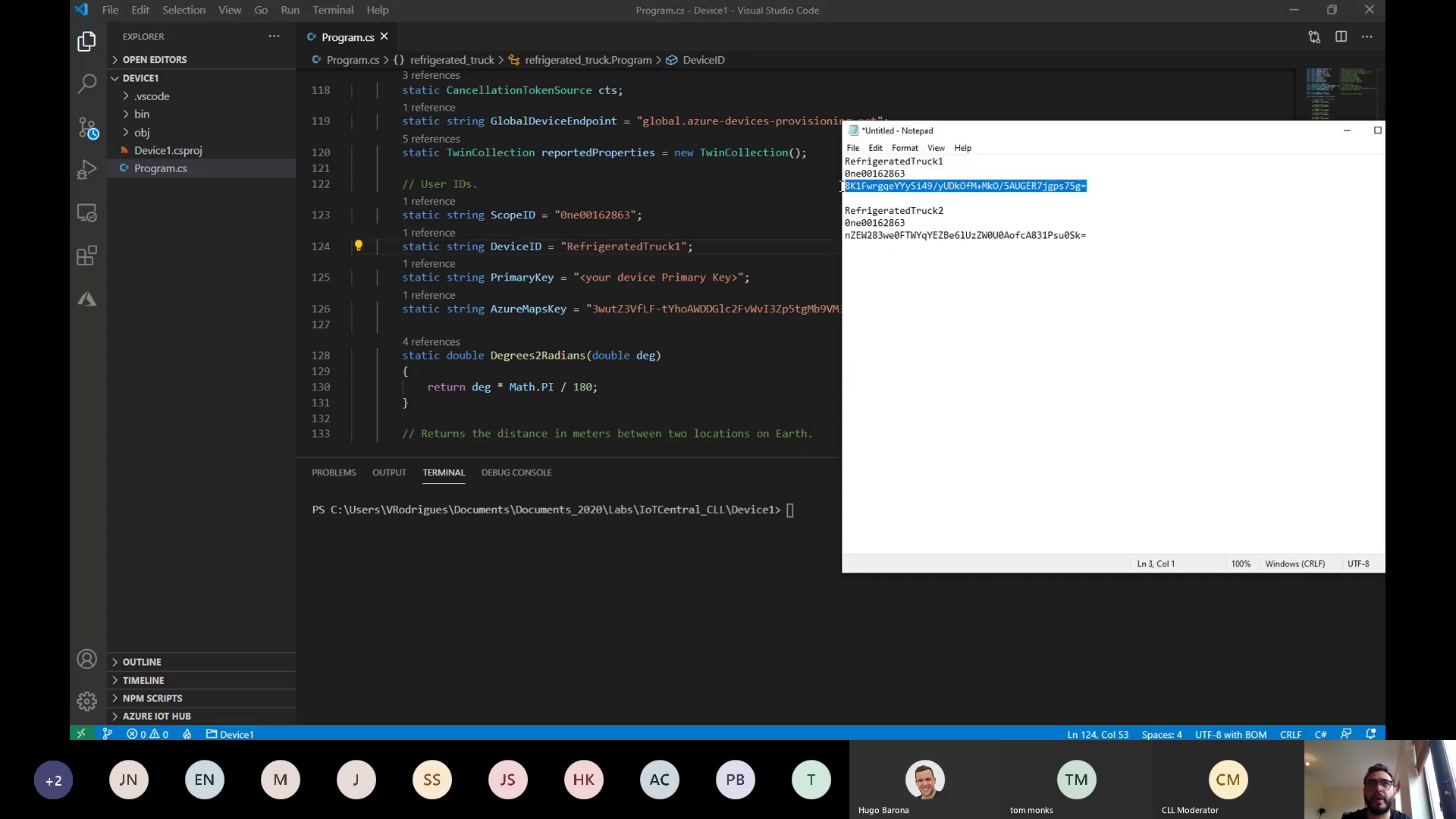
{"action": "key", "text": "alt+Tab"}
{"action": "left_click", "coordinate": [579, 277]}
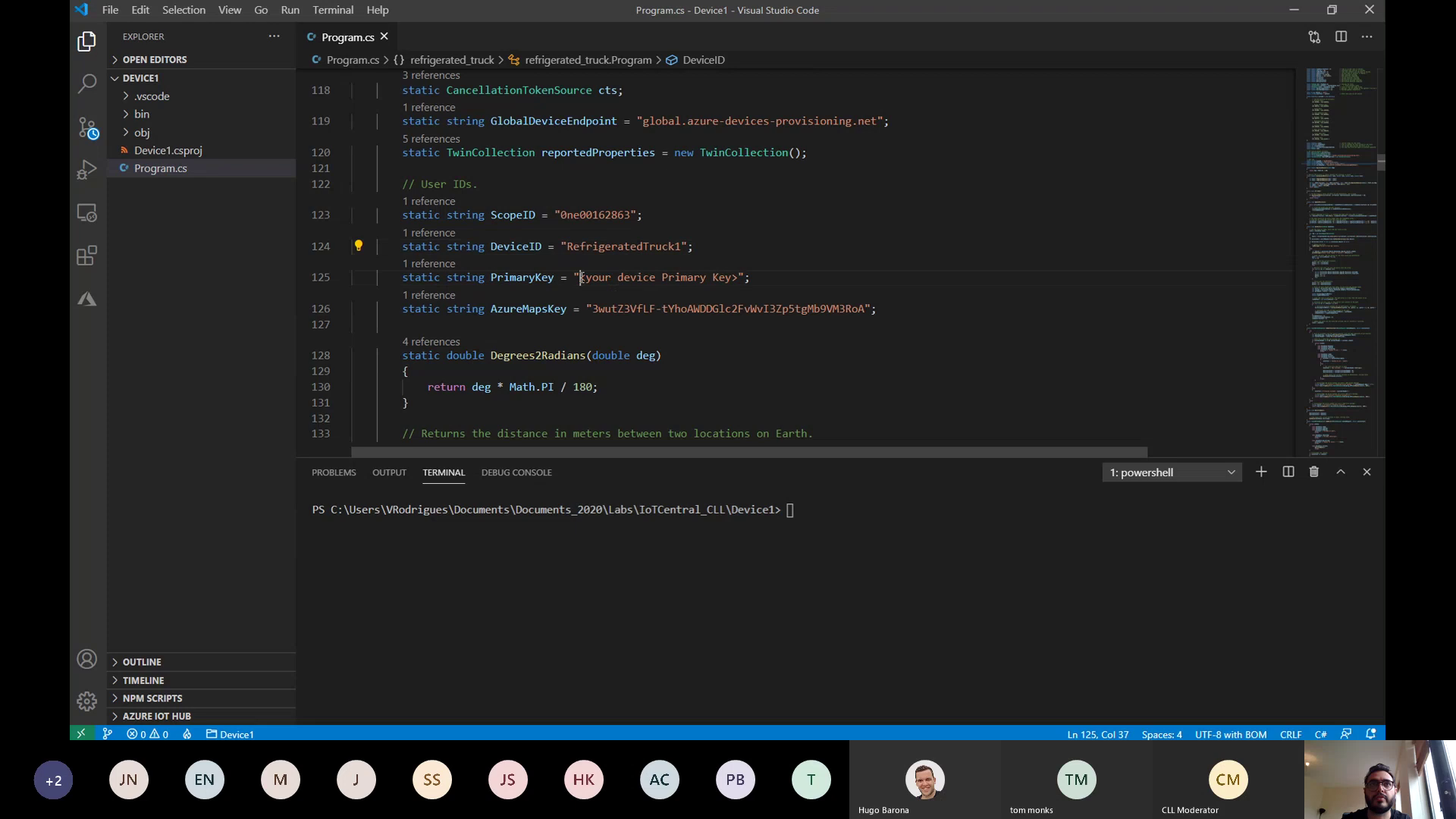
{"action": "left_click", "coordinate": [738, 277], "text": "shift"}
{"action": "key", "text": "ctrl+v"}
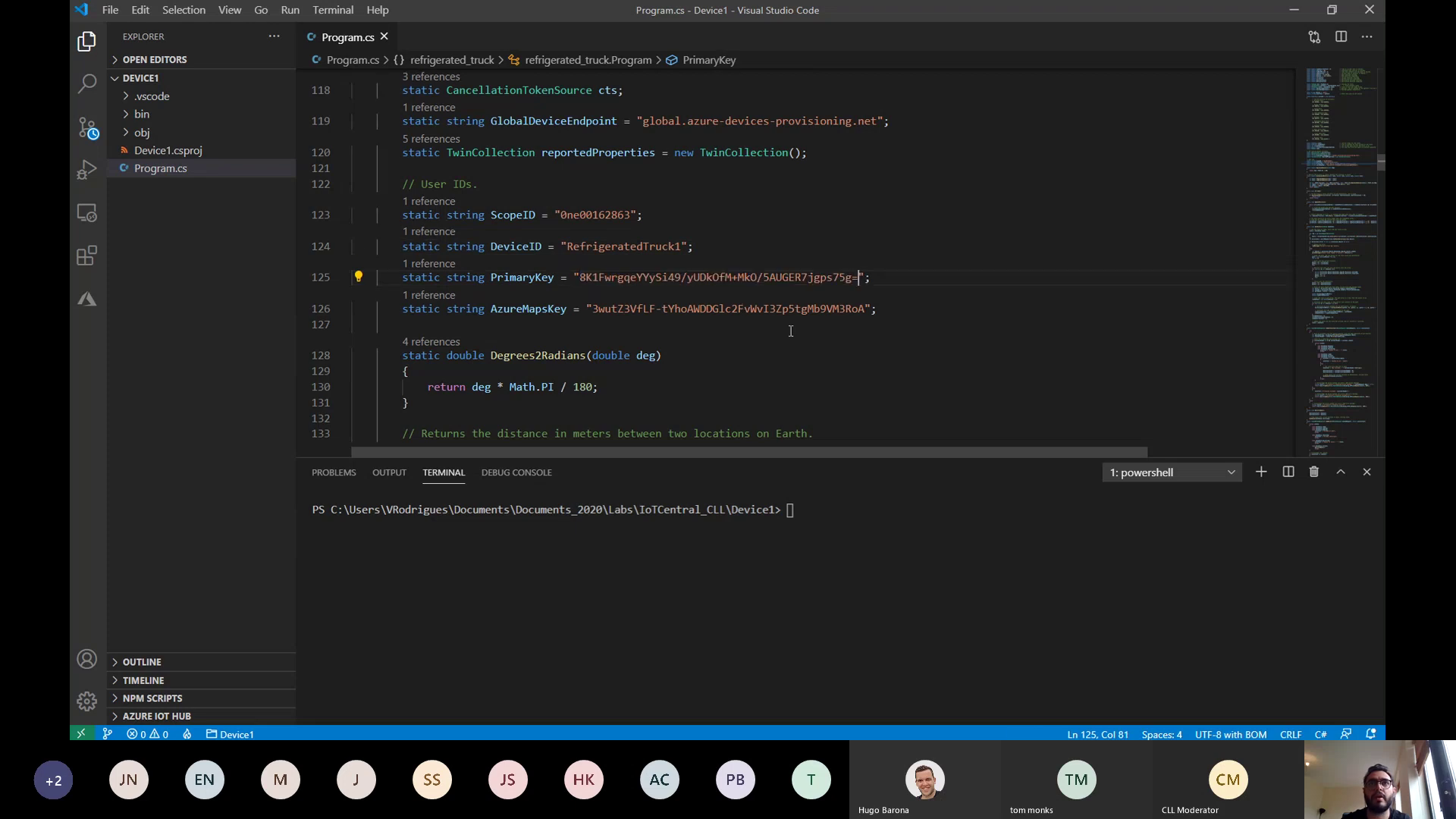
{"action": "left_click", "coordinate": [787, 339]}
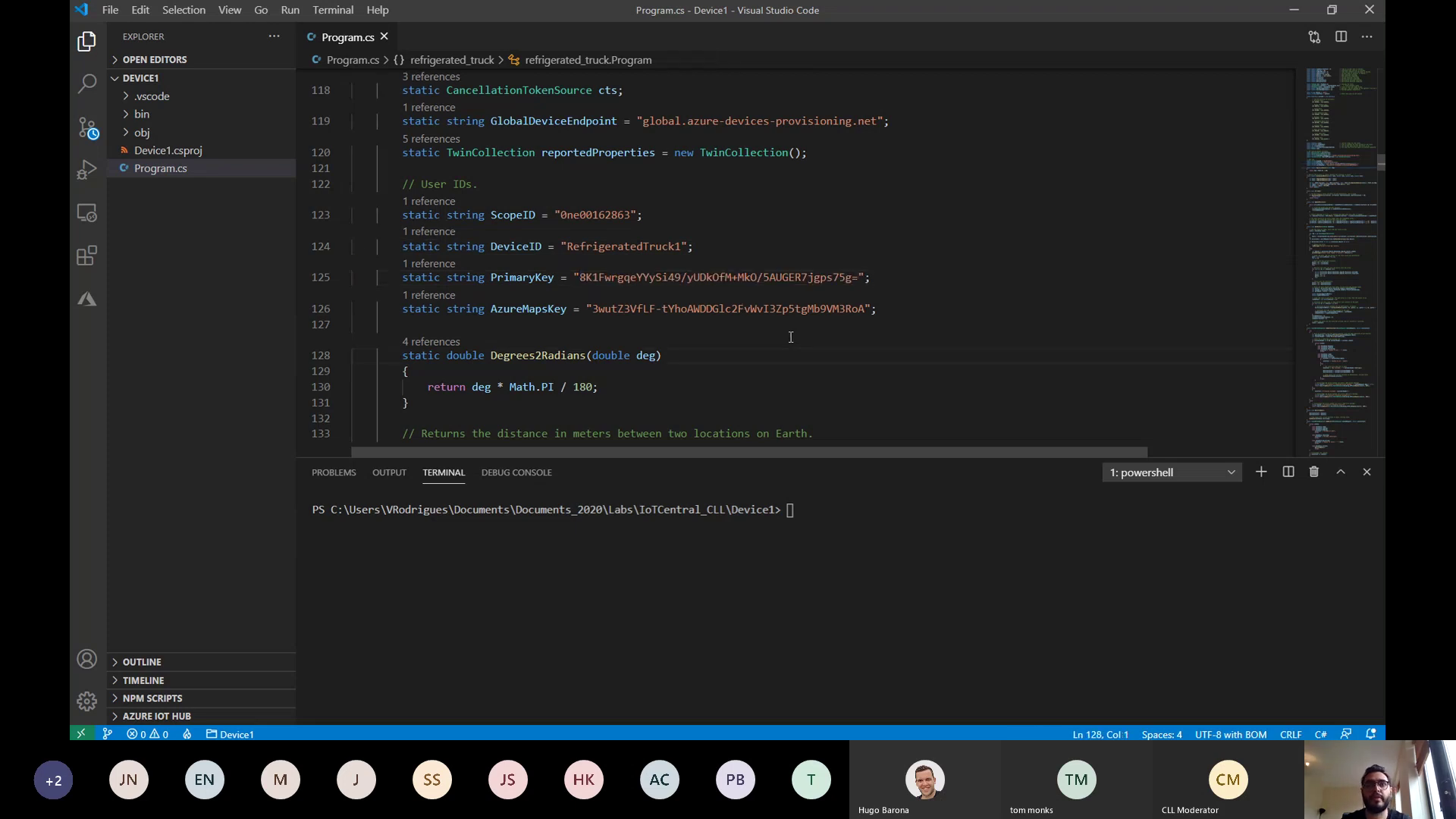
{"action": "left_click", "coordinate": [859, 569]}
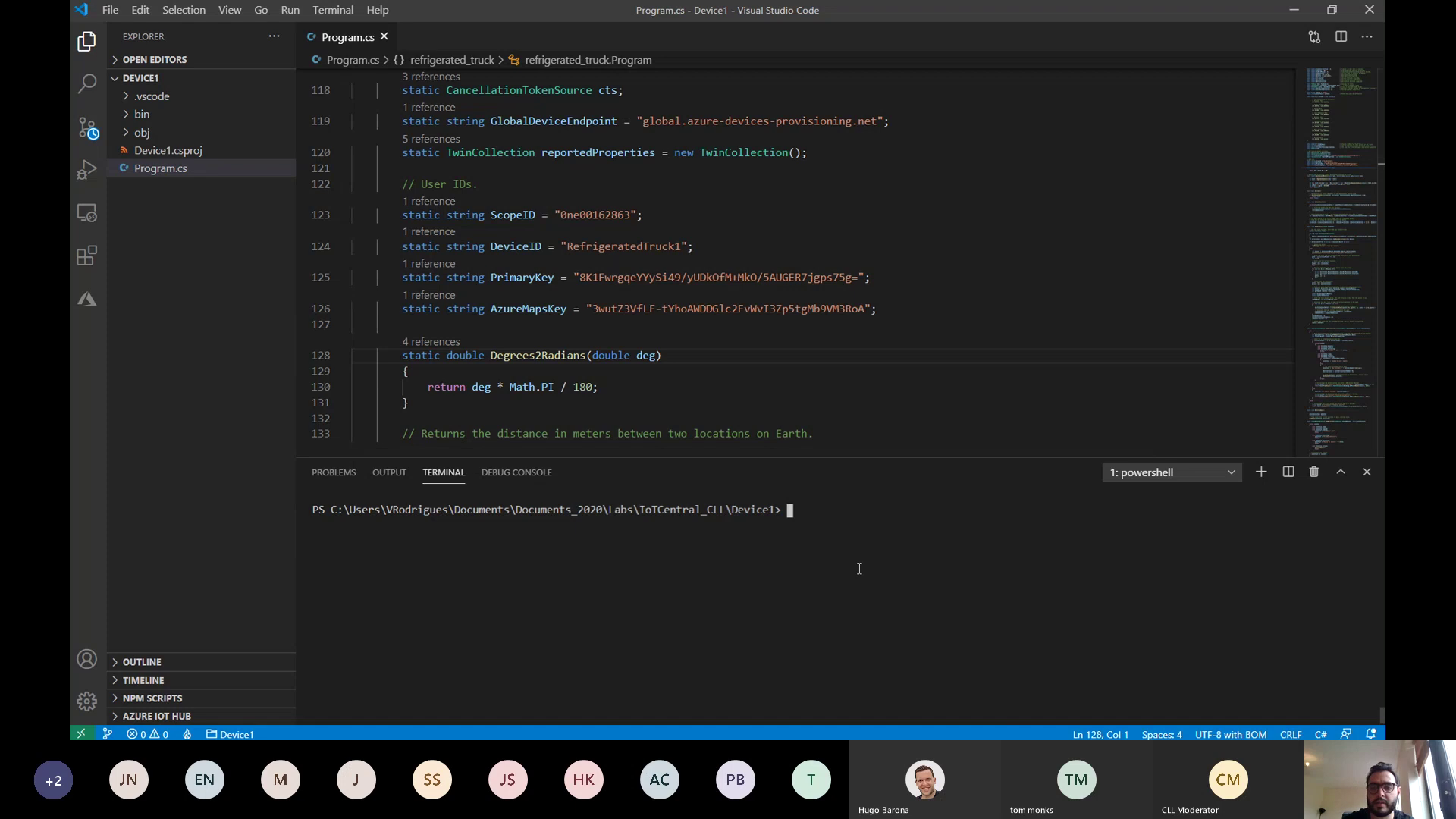
Step: Switch to the Device2 project and replace the ScopeID placeholder in its Program.cs with the second truck's ID scope from Notepad
{"action": "key", "text": "alt+Tab"}
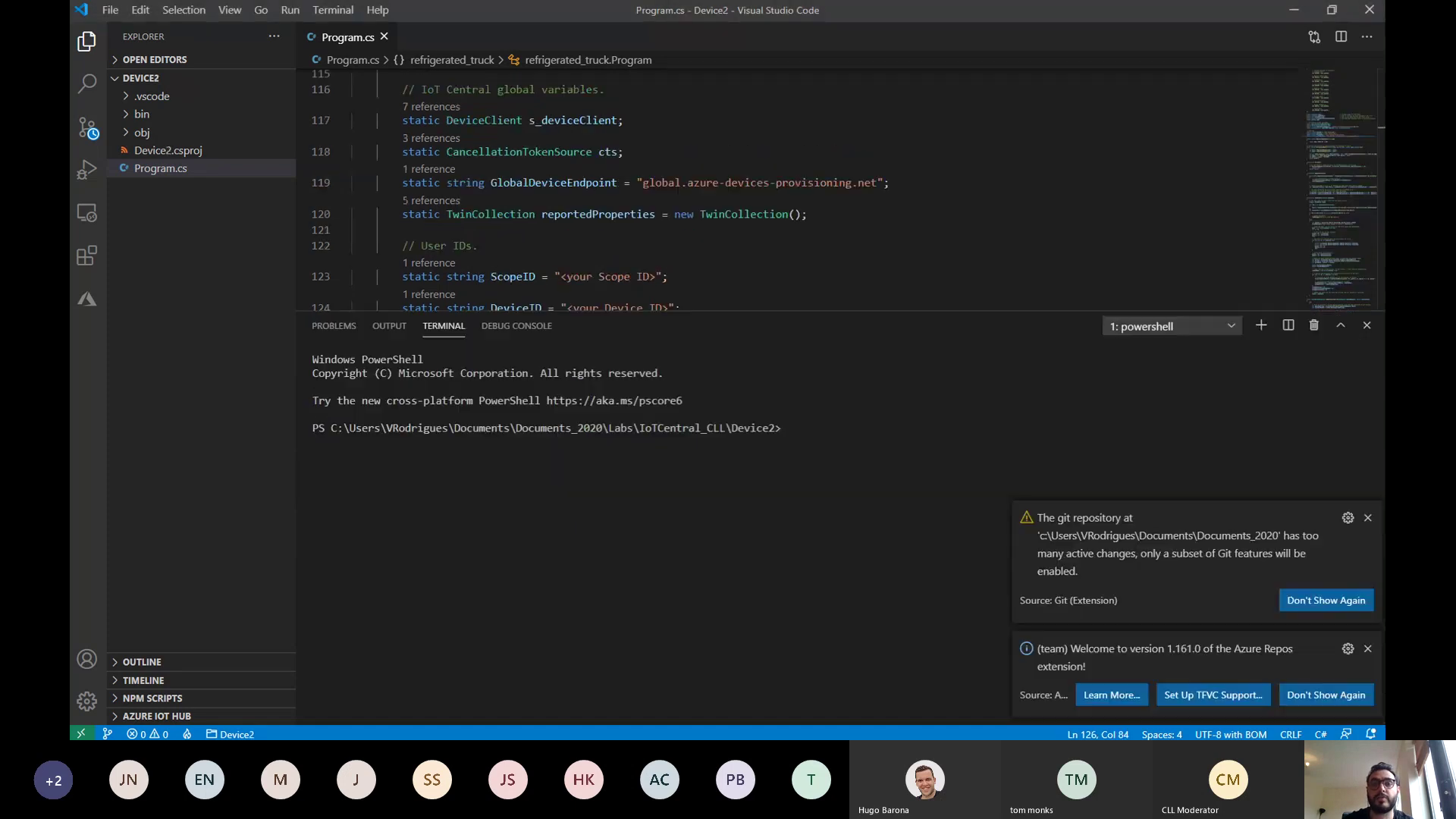
{"action": "key", "text": "alt+Tab"}
{"action": "key", "text": "alt+Tab"}
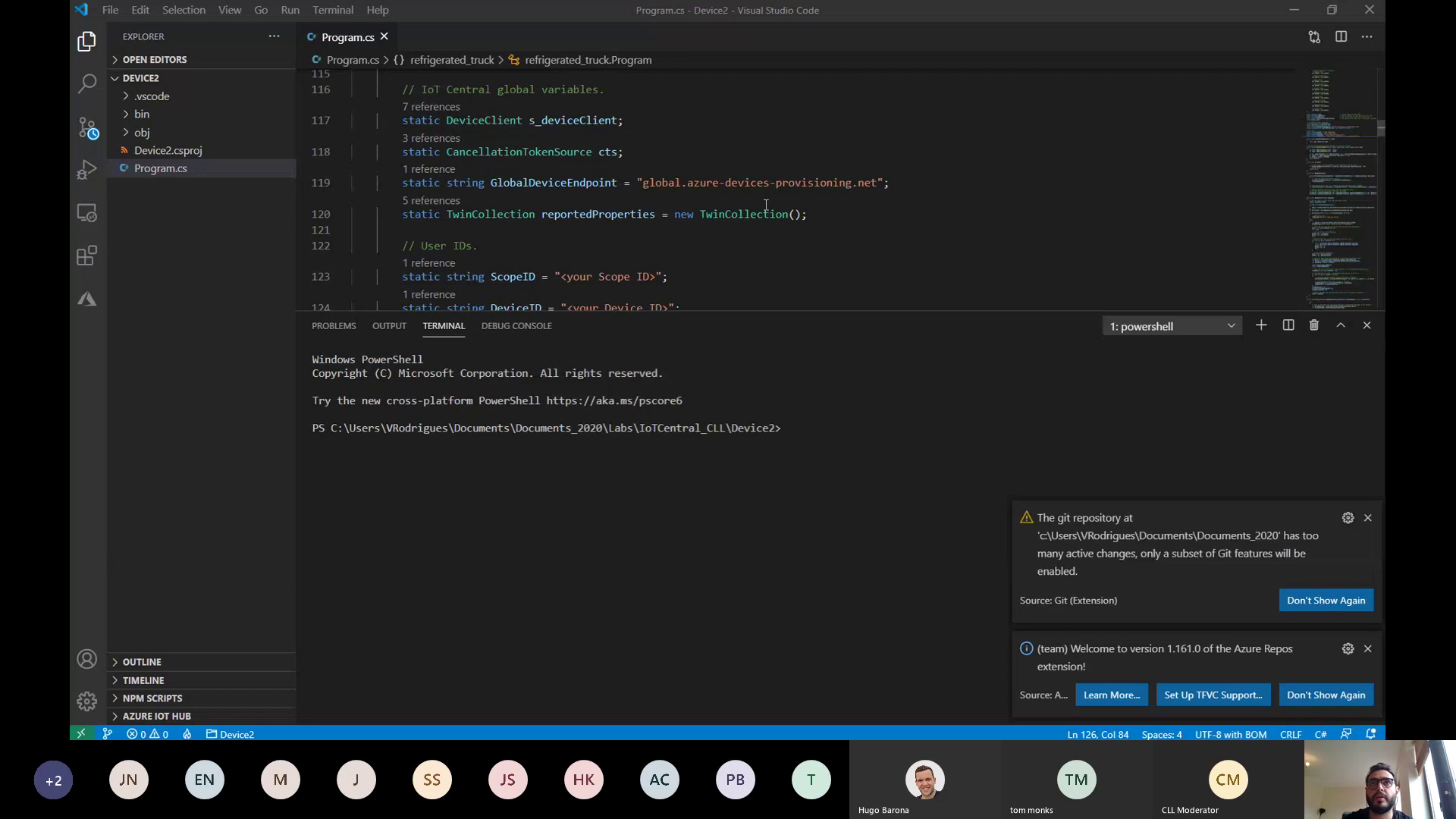
{"action": "scroll", "coordinate": [783, 213], "scroll_direction": "down", "scroll_amount": 1}
{"action": "key", "text": "alt+Tab"}
{"action": "left_click", "coordinate": [947, 215]}
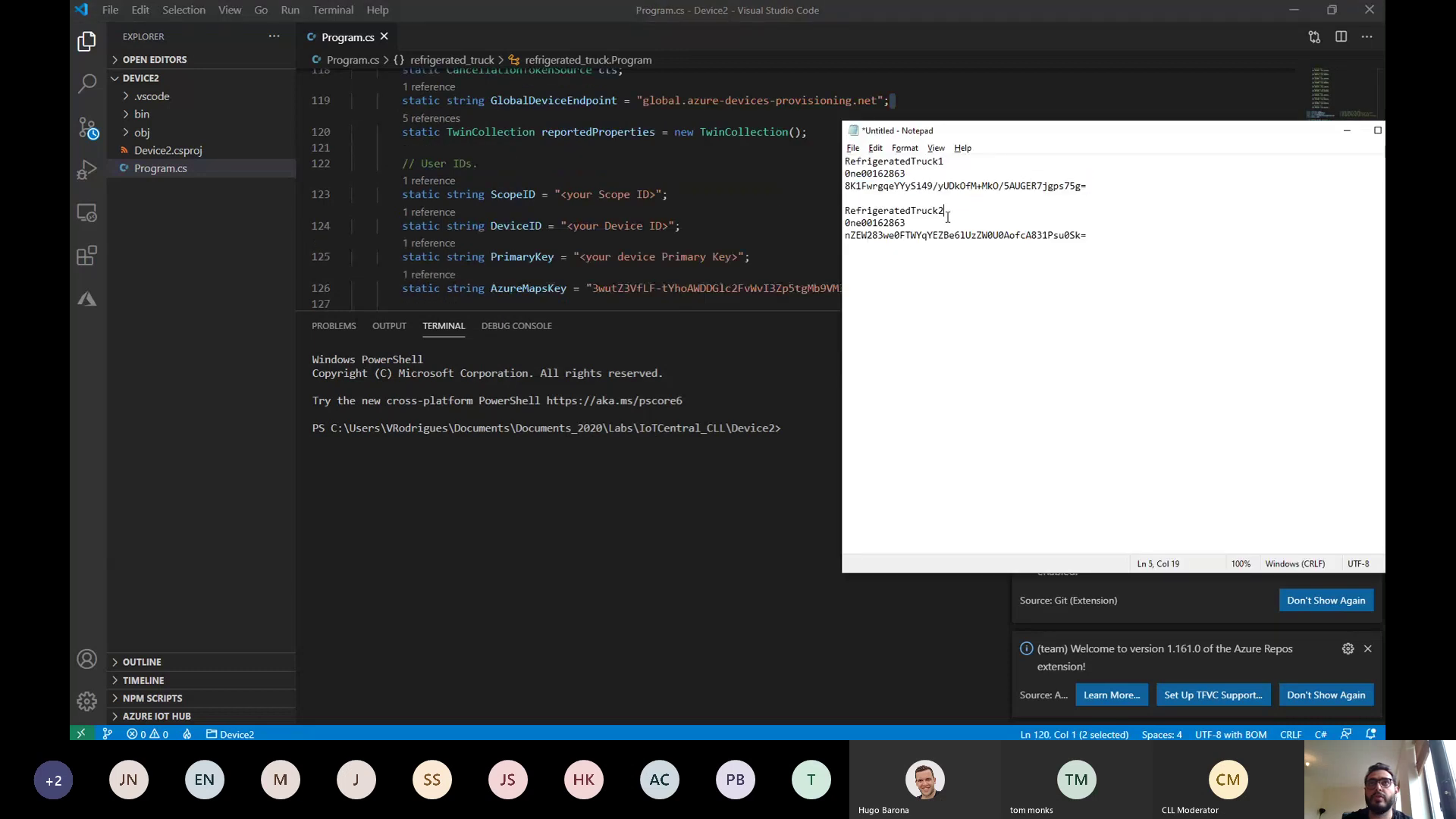
{"action": "left_click_drag", "start_coordinate": [908, 223], "coordinate": [838, 224]}
{"action": "key", "text": "ctrl+c"}
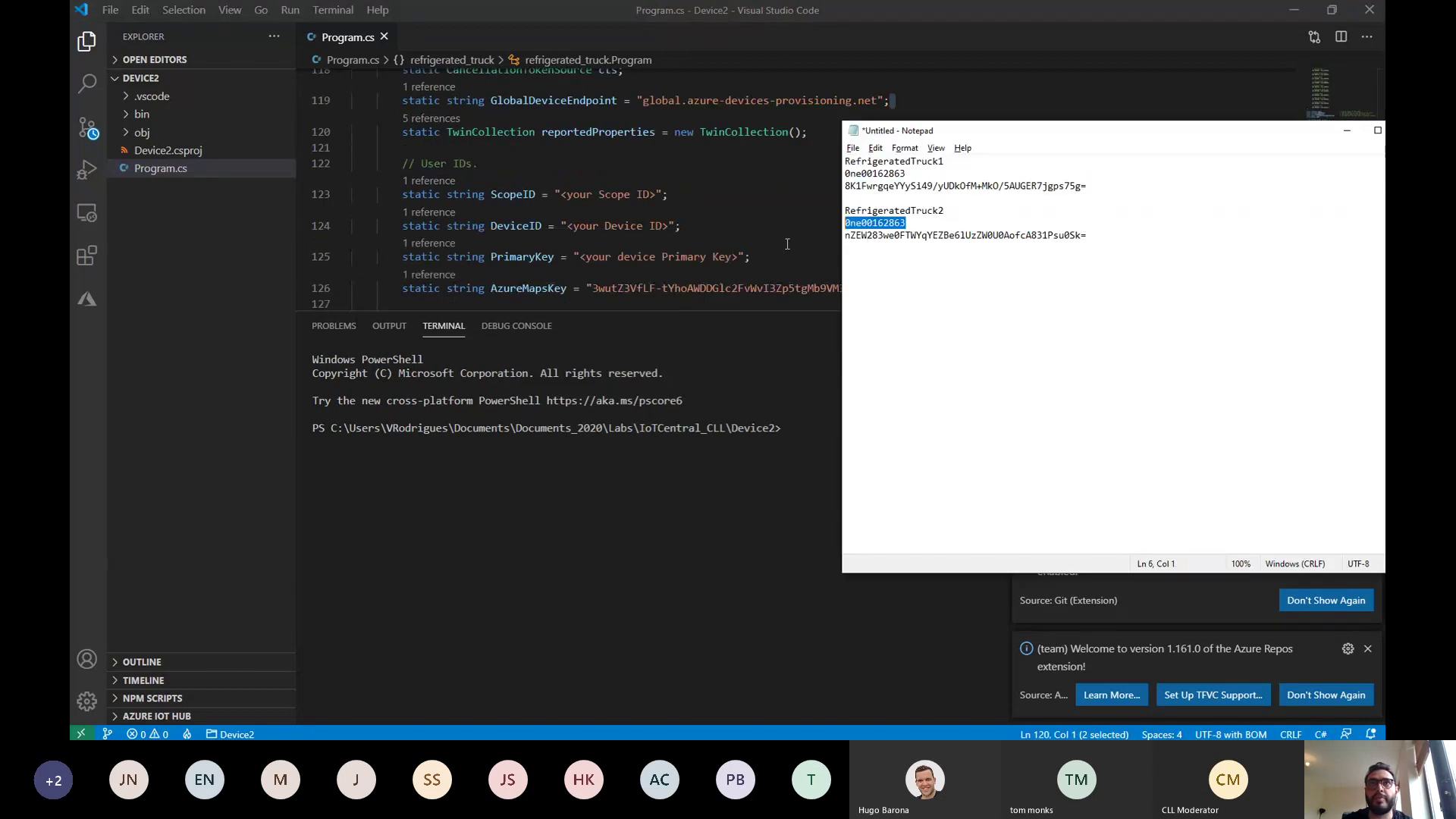
{"action": "left_click", "coordinate": [682, 225]}
{"action": "left_click_drag", "start_coordinate": [659, 193], "coordinate": [561, 194]}
{"action": "key", "text": "ctrl+v"}
Step: Replace the DeviceID placeholder in Device2's Program.cs with RefrigeratedTruck2 copied from Notepad
{"action": "key", "text": "alt+Tab"}
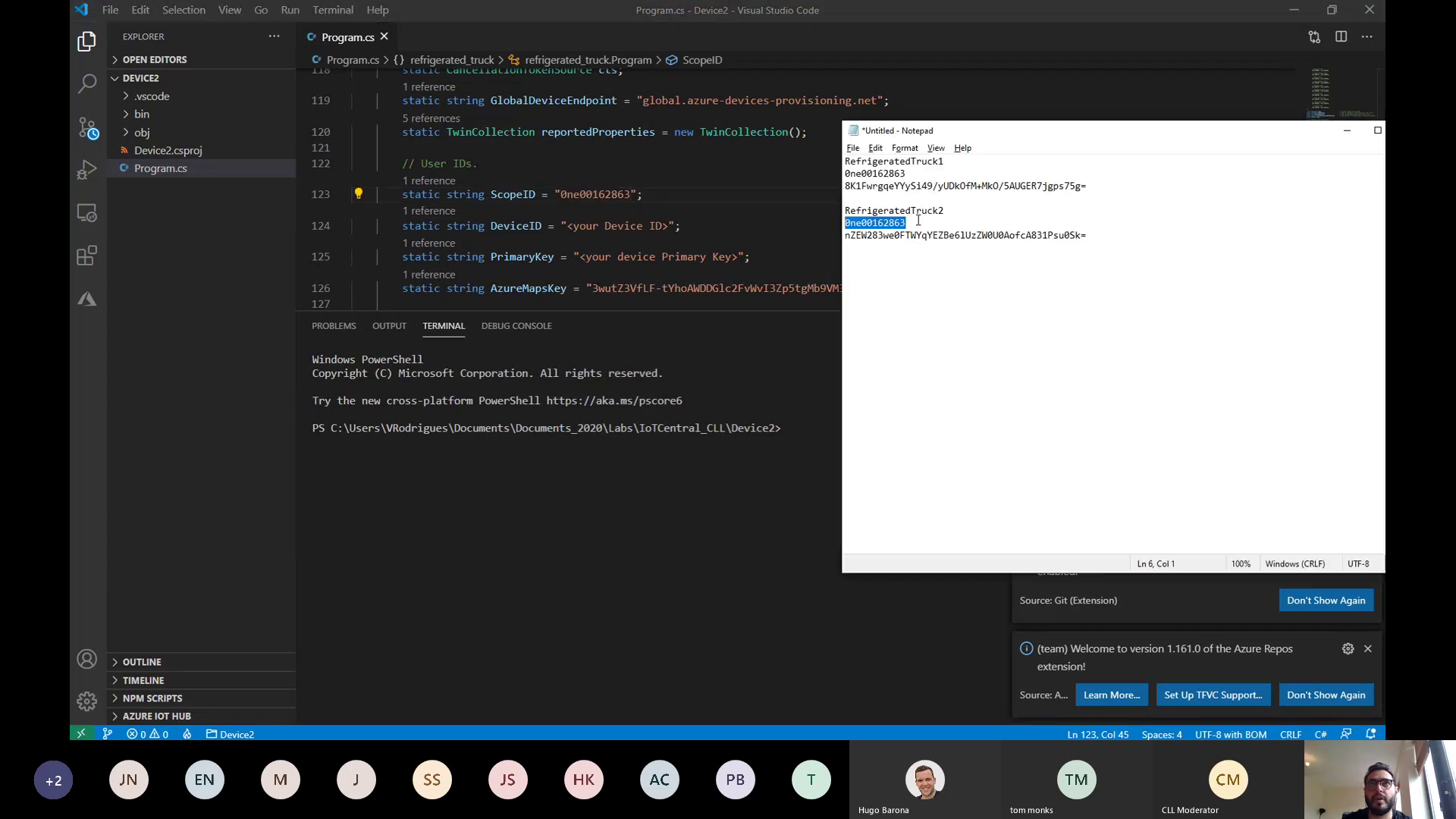
{"action": "double_click", "coordinate": [949, 205]}
{"action": "left_click_drag", "start_coordinate": [950, 206], "coordinate": [844, 211]}
{"action": "key", "text": "ctrl+c"}
{"action": "key", "text": "alt+Tab"}
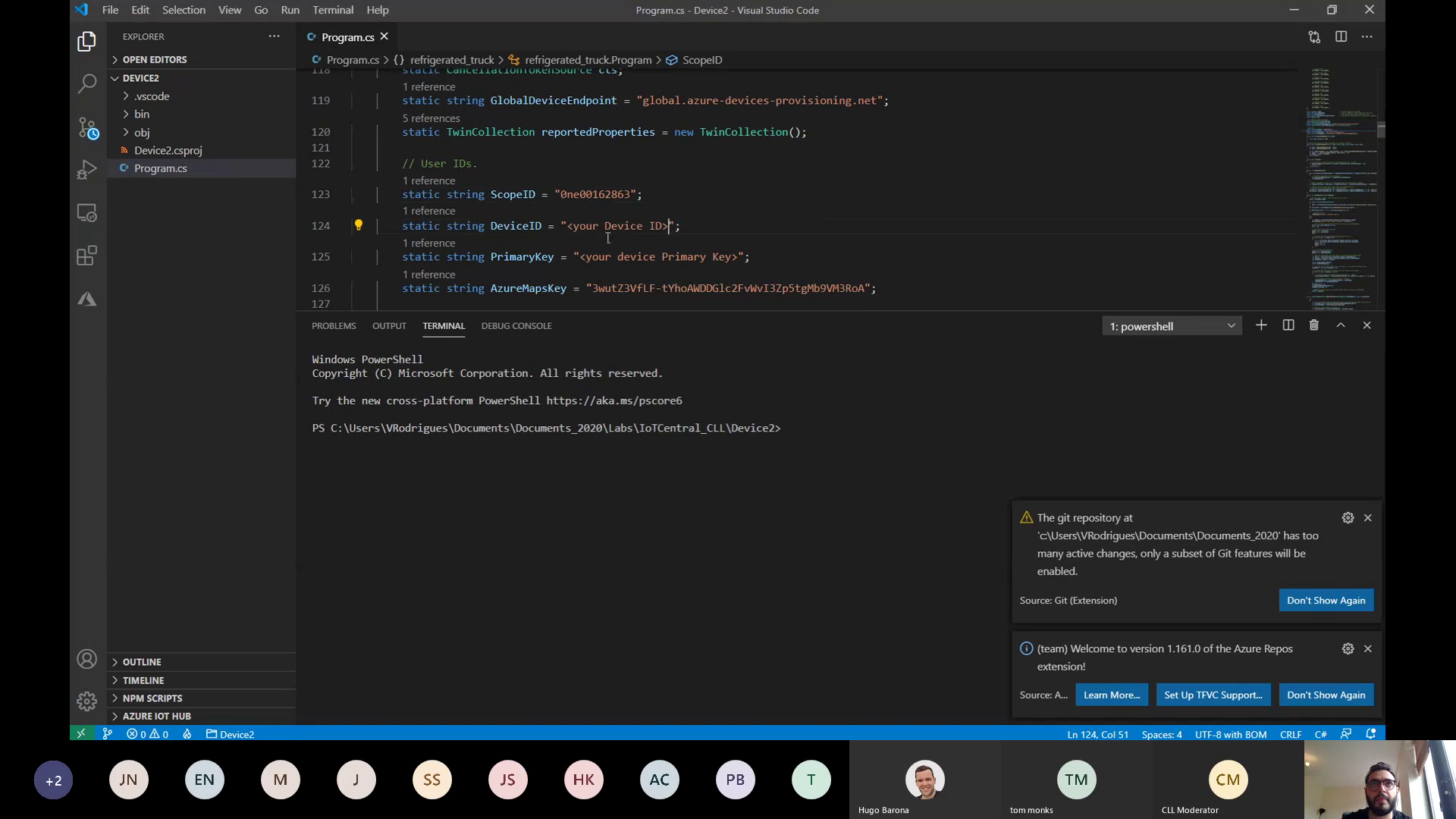
{"action": "left_click_drag", "start_coordinate": [670, 226], "coordinate": [567, 225]}
{"action": "key", "text": "ctrl+v"}
Step: Replace the PrimaryKey placeholder in Device2's Program.cs with the second truck's primary key copied from Notepad
{"action": "key", "text": "alt+Tab"}
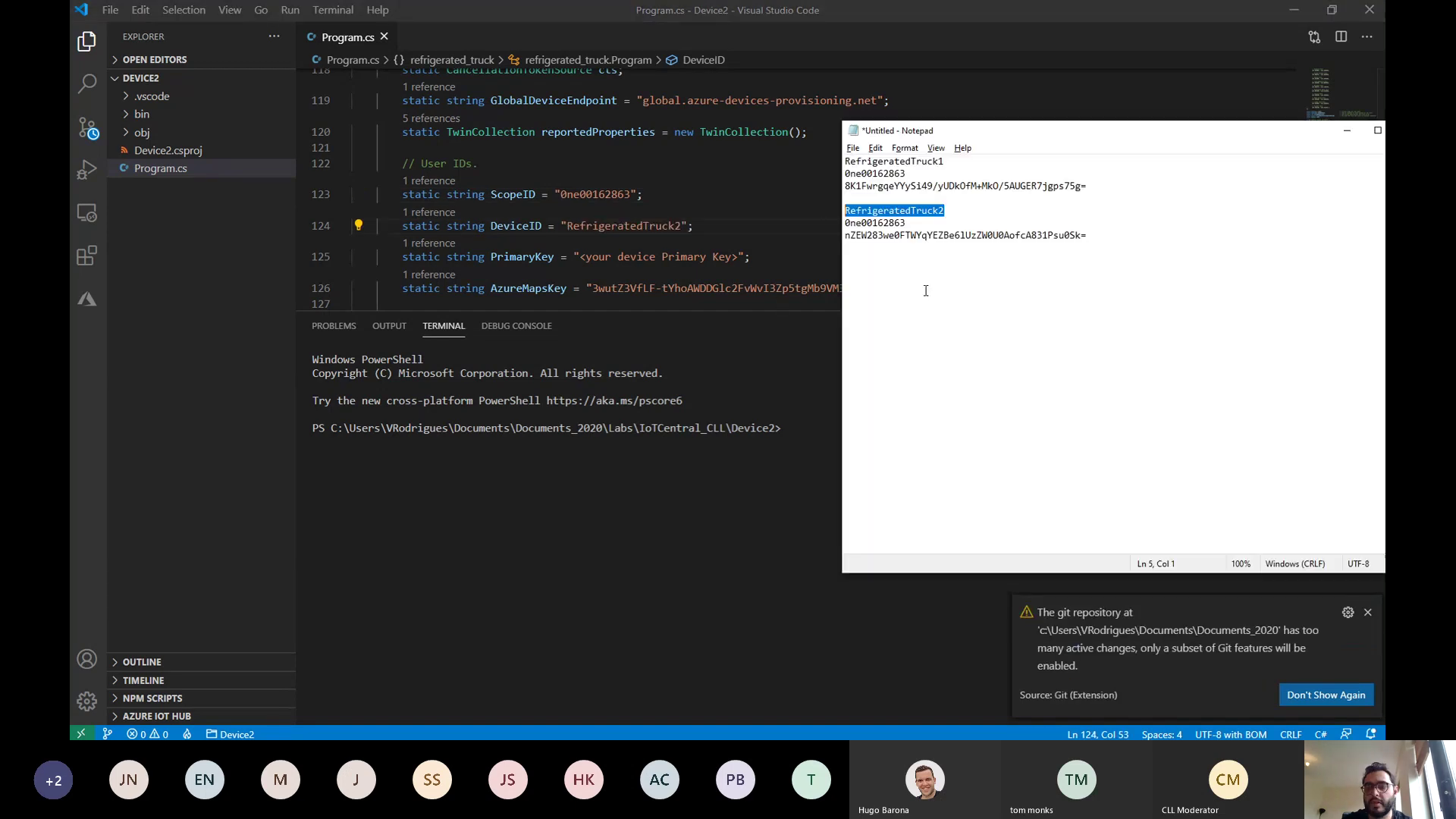
{"action": "left_click", "coordinate": [935, 224]}
{"action": "left_click_drag", "start_coordinate": [1090, 234], "coordinate": [834, 235]}
{"action": "key", "text": "ctrl+c"}
{"action": "key", "text": "alt+Tab"}
{"action": "left_click", "coordinate": [581, 256]}
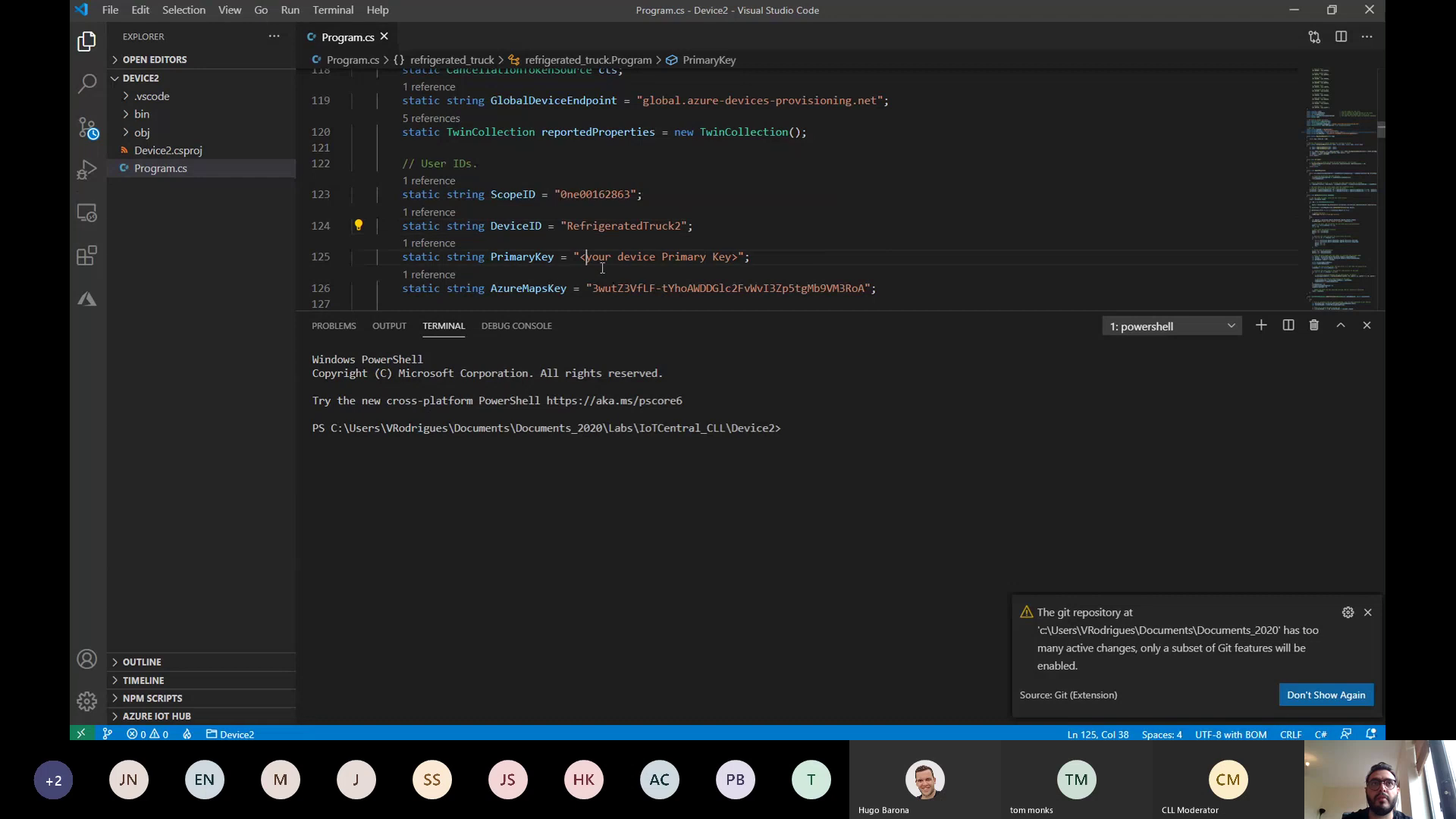
{"action": "left_click", "coordinate": [736, 257], "text": "shift"}
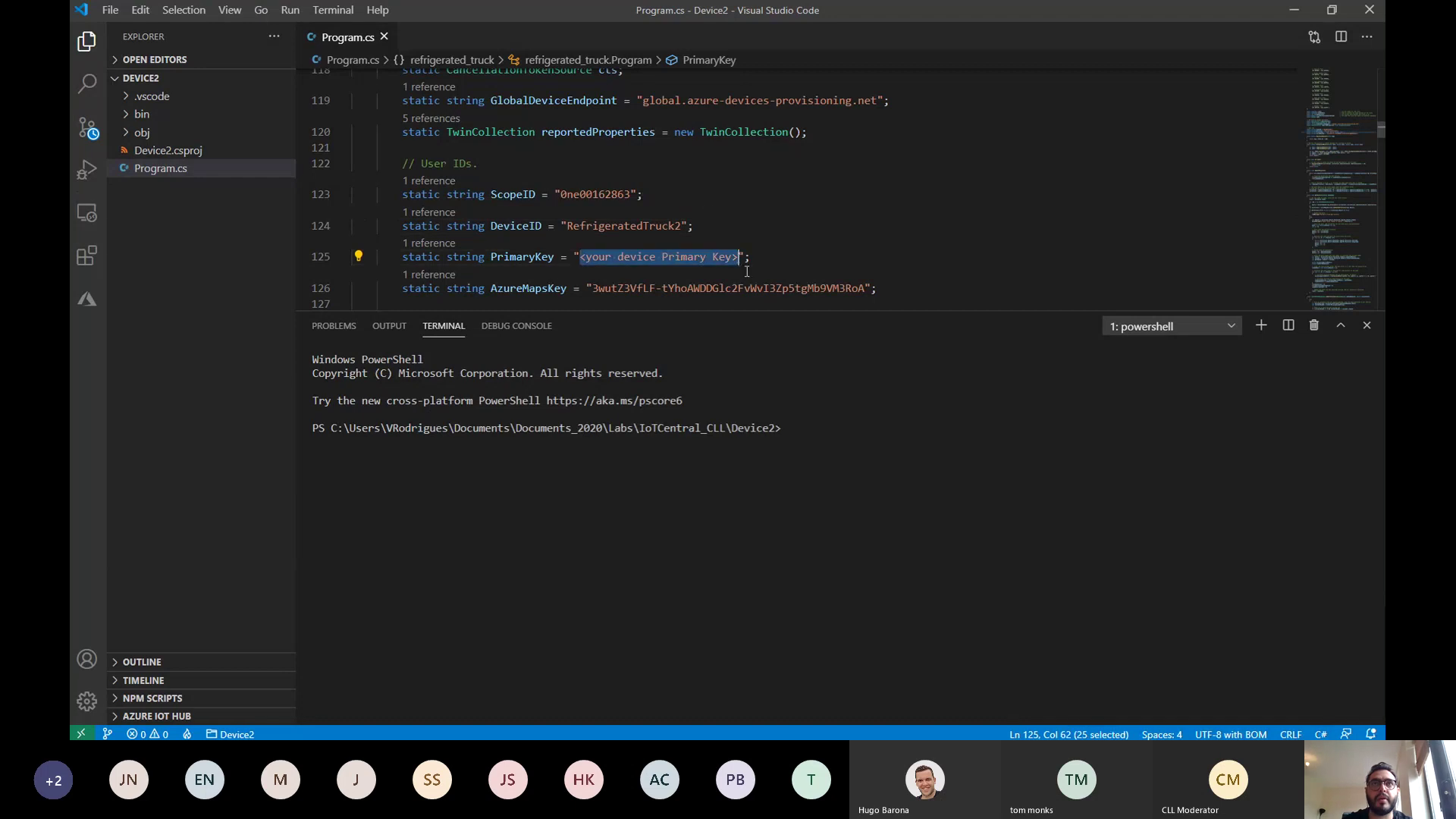
{"action": "key", "text": "ctrl+v"}
{"action": "scroll", "coordinate": [878, 254], "scroll_direction": "down", "scroll_amount": 1}
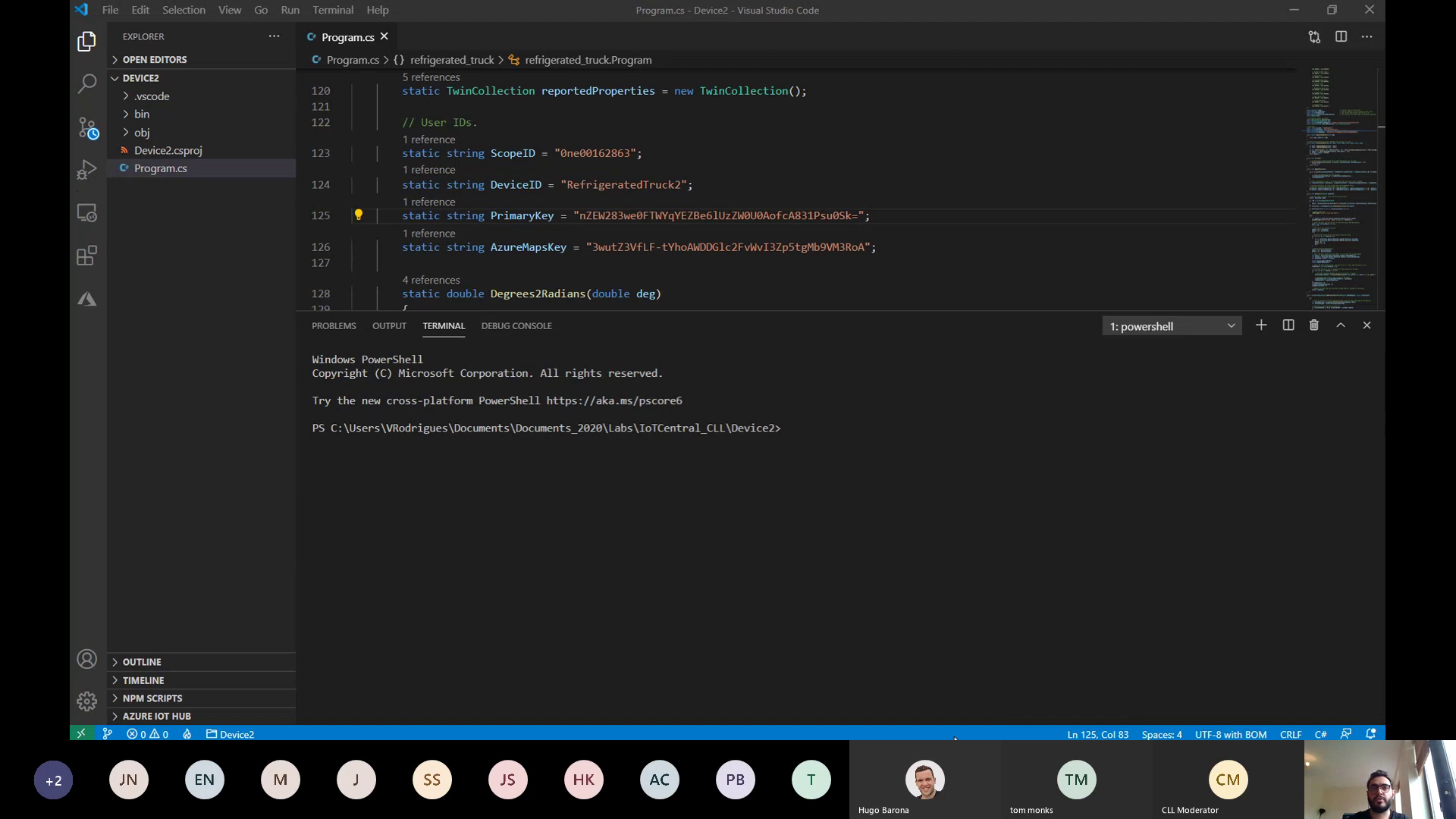
Step: Start the Device2 program and the Device1 program by executing dotnet run in each project's terminal
{"action": "left_click", "coordinate": [838, 429]}
{"action": "type", "text": "dotnet r"}
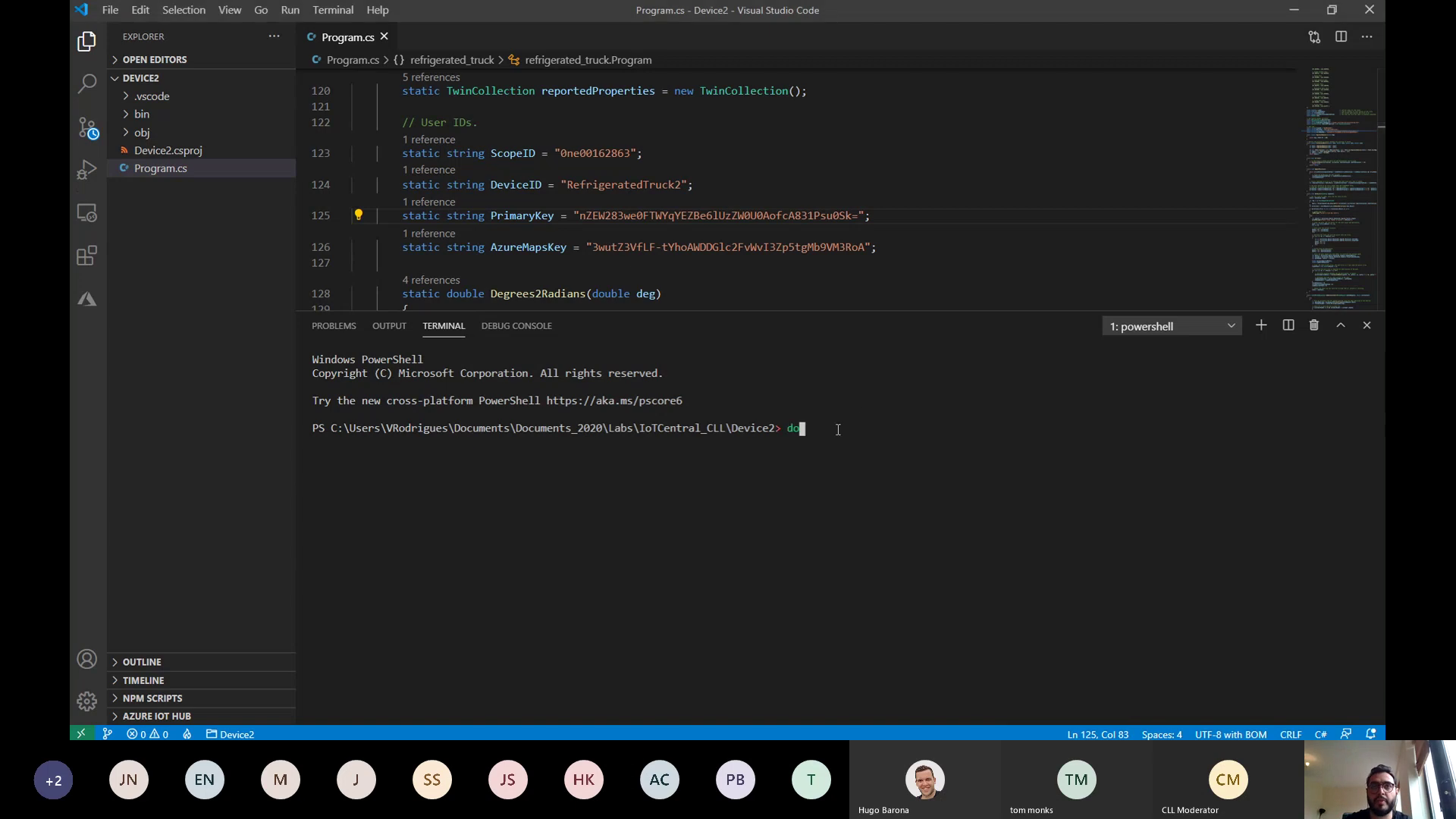
{"action": "type", "text": "un"}
{"action": "key", "text": "Return"}
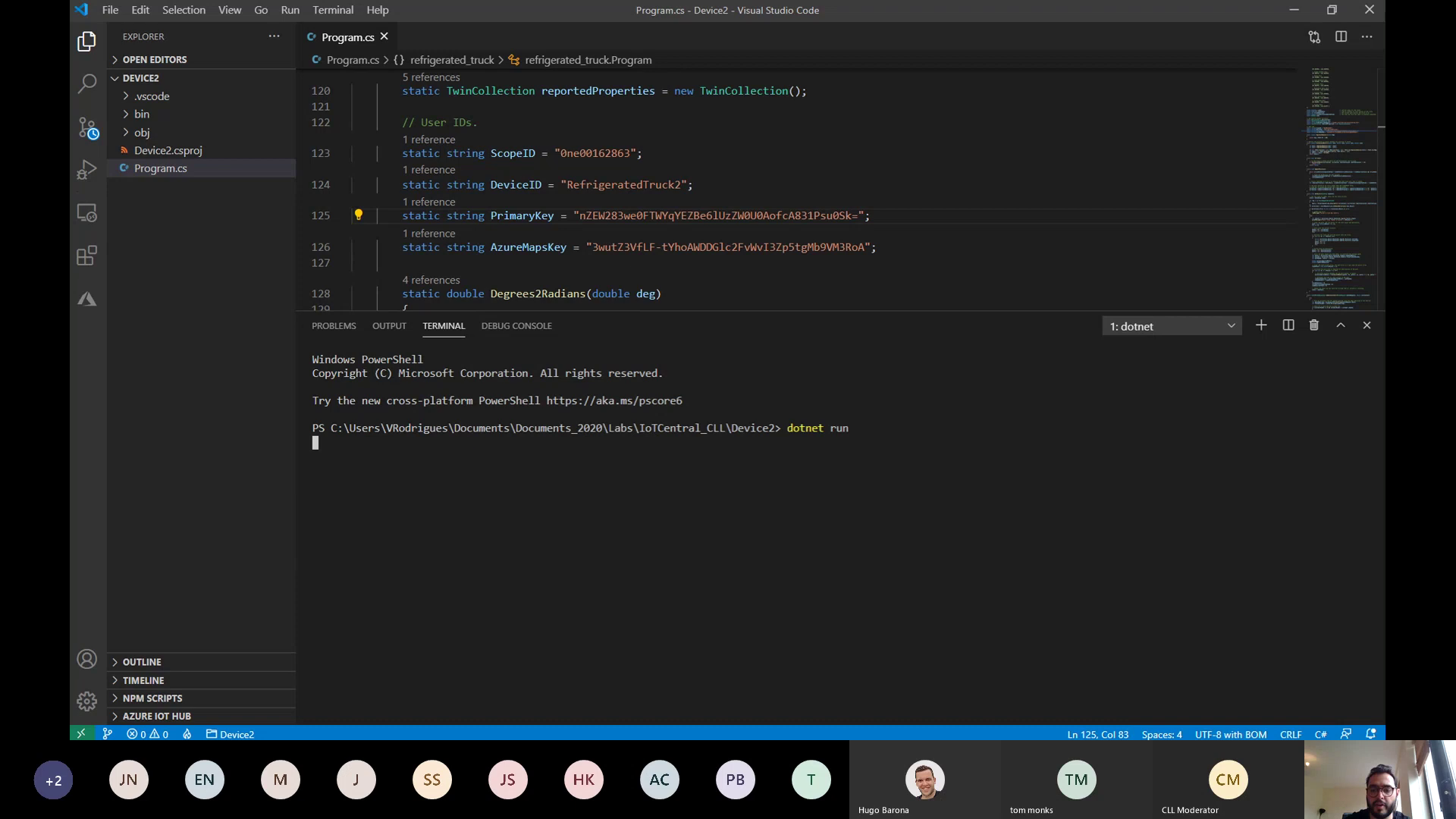
{"action": "key", "text": "alt+Tab"}
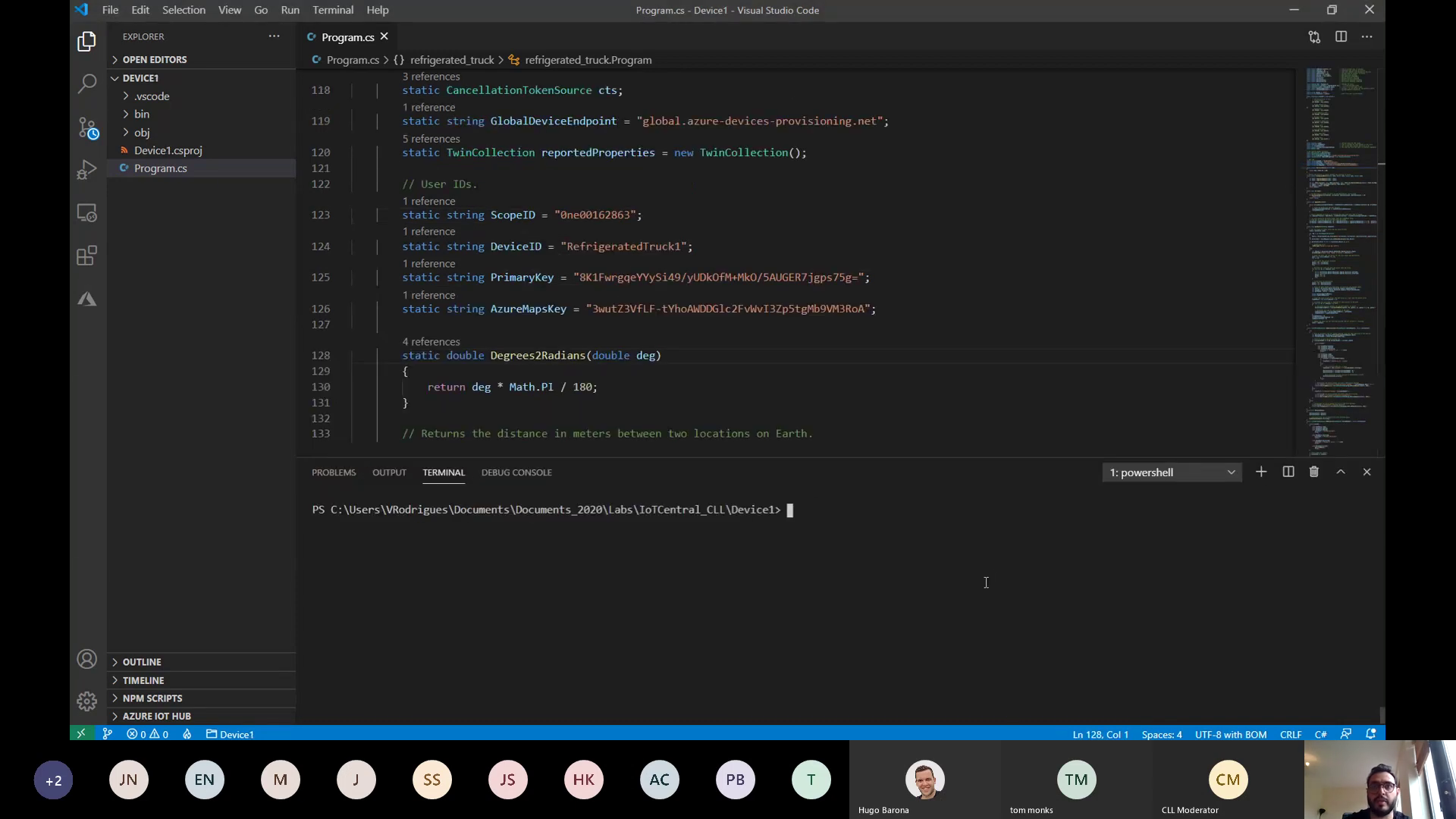
{"action": "type", "text": "dotnet run"}
{"action": "key", "text": "Return"}
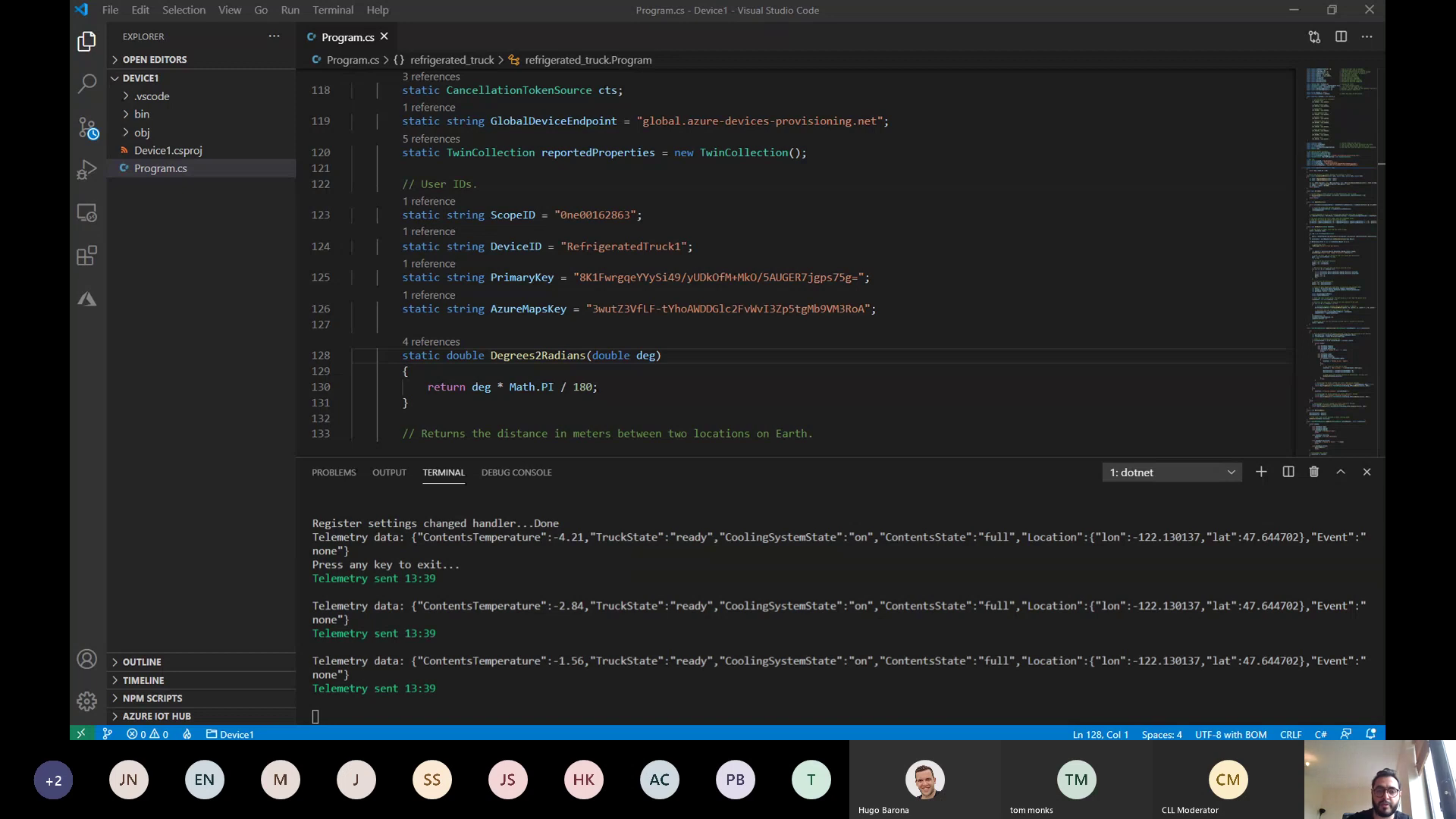
Step: Switch to IoT Central in the browser, dismiss the device connection details, and open RefrigeratedTruck - 1 and RefrigeratedTruck - 2 in separate tabs
{"action": "key", "text": "alt+Tab"}
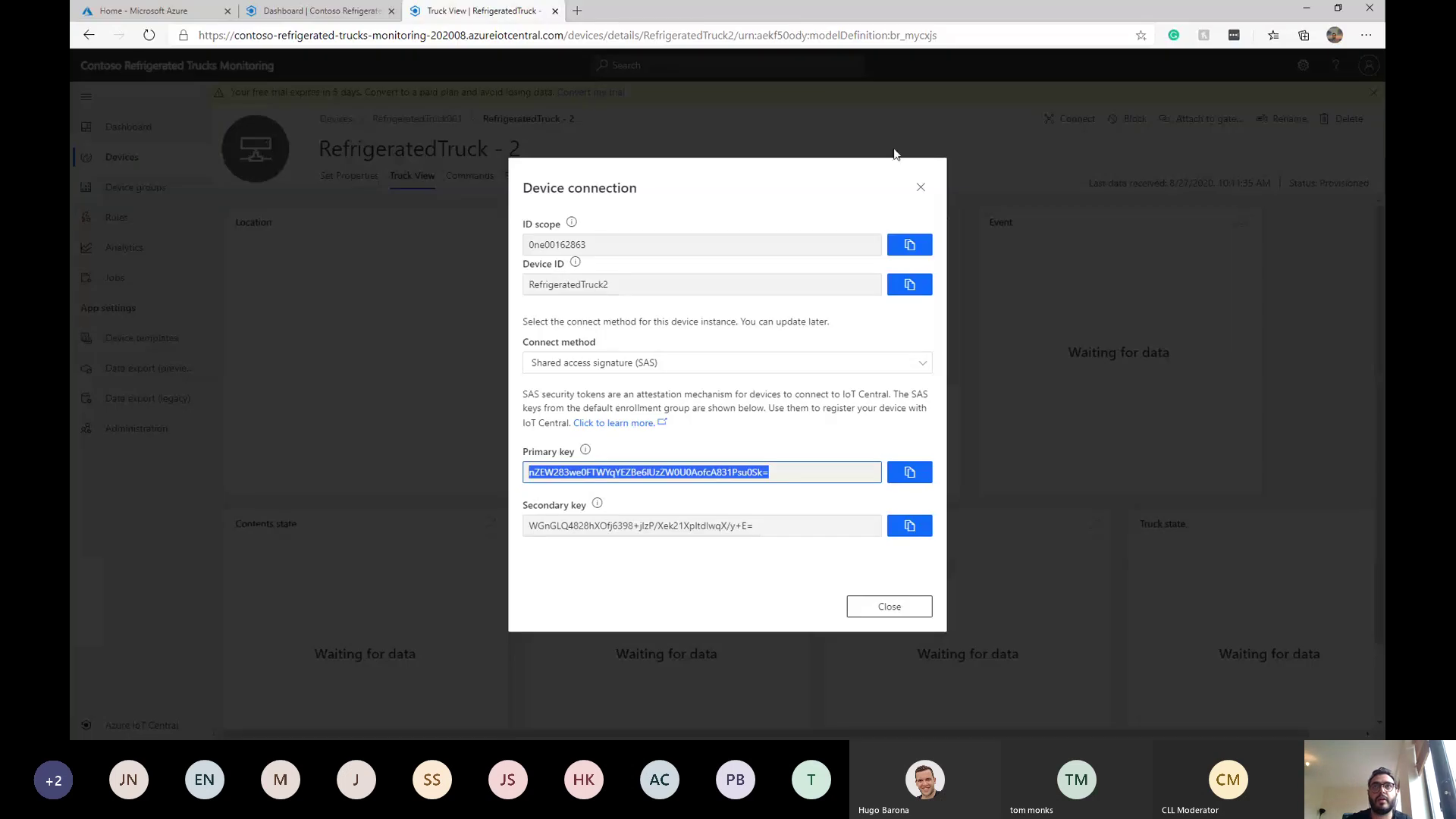
{"action": "left_click", "coordinate": [920, 187]}
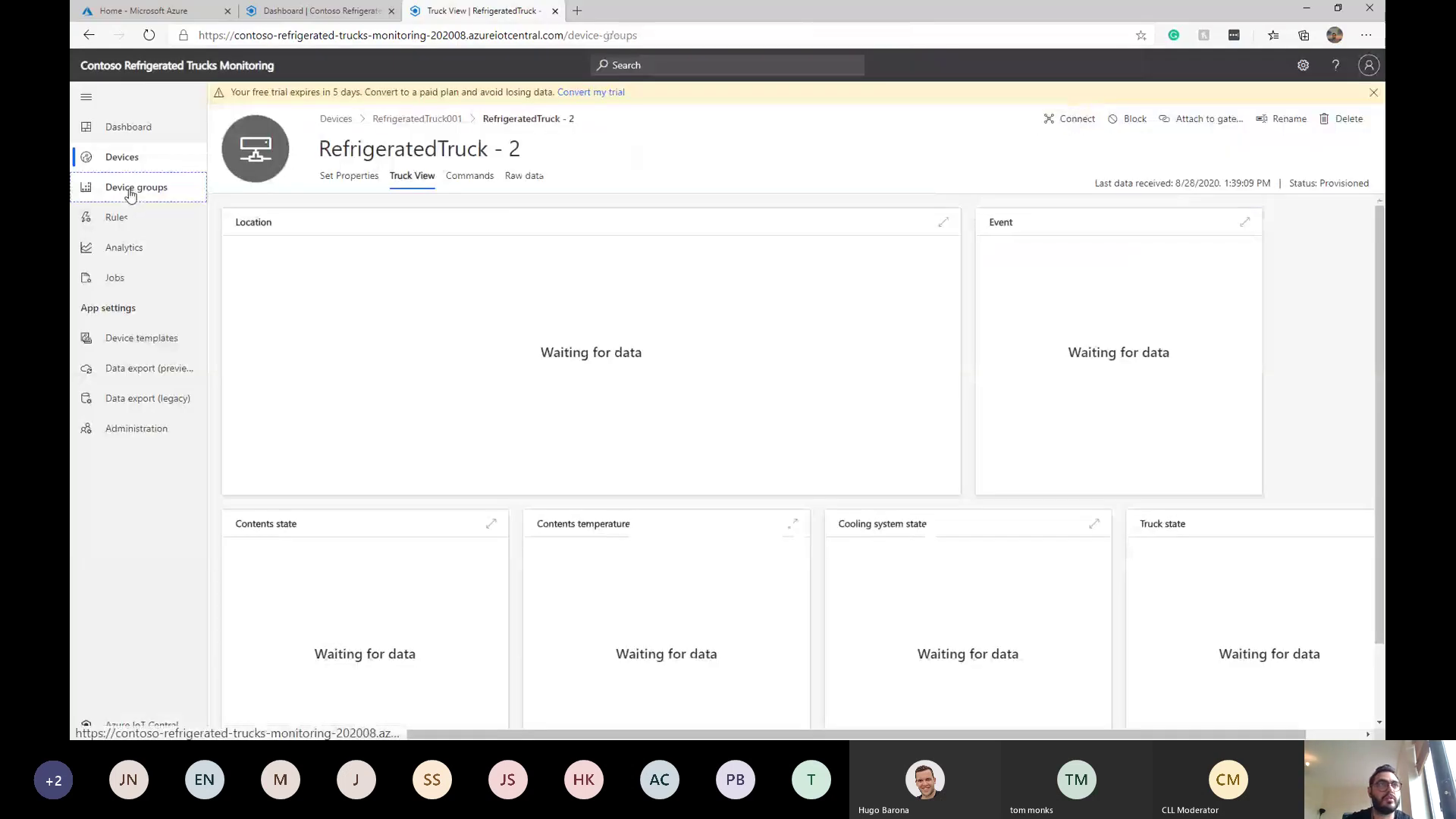
{"action": "left_click", "coordinate": [140, 160]}
{"action": "left_click", "coordinate": [504, 241], "text": "ctrl"}
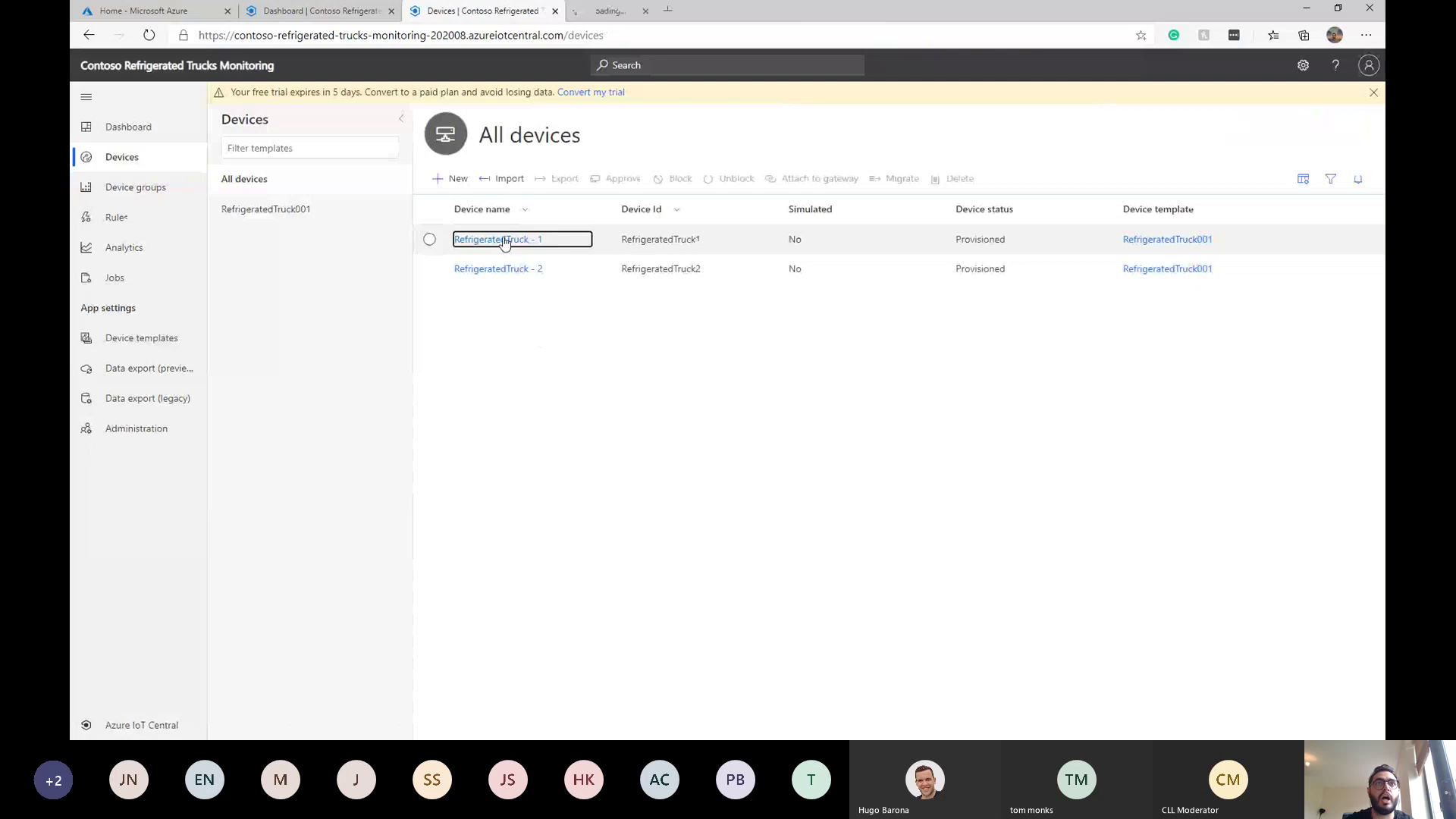
{"action": "left_click", "coordinate": [504, 269], "text": "ctrl"}
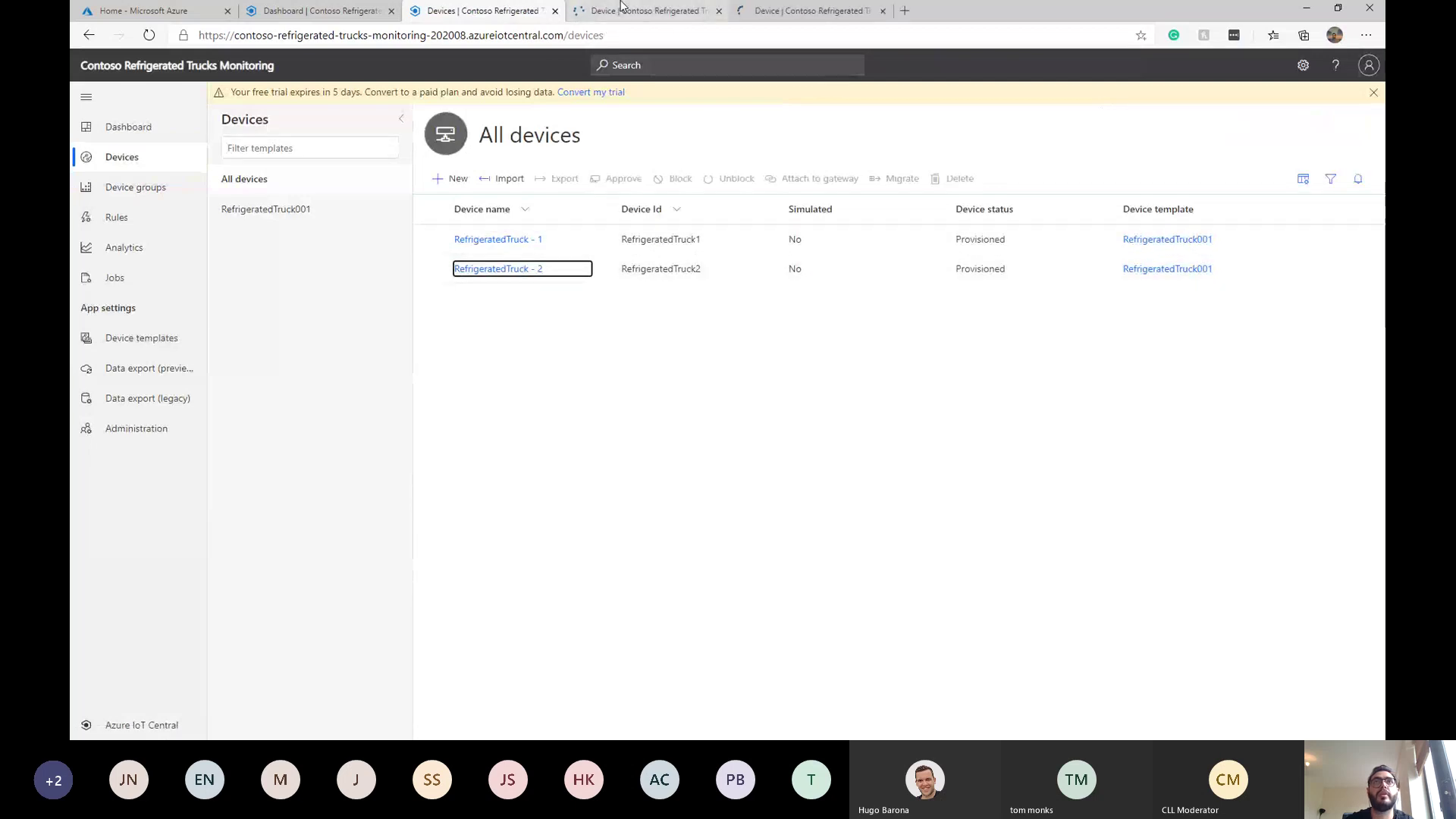
Step: Check the Truck View of RefrigeratedTruck - 1 for incoming location, event, state and temperature telemetry
{"action": "left_click", "coordinate": [644, 11]}
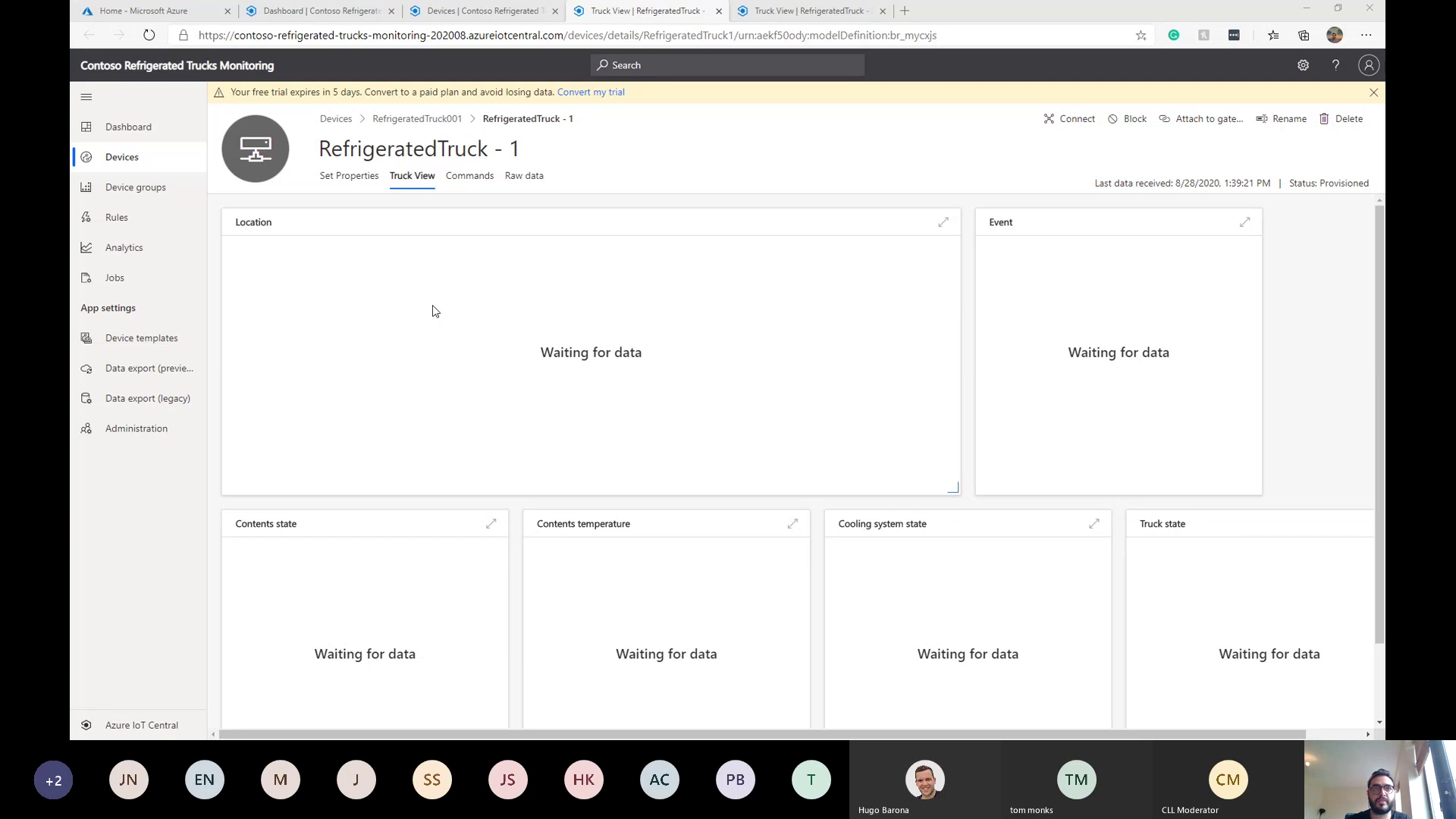
{"action": "left_click", "coordinate": [472, 188]}
{"action": "scroll", "coordinate": [573, 531], "scroll_direction": "down", "scroll_amount": 1}
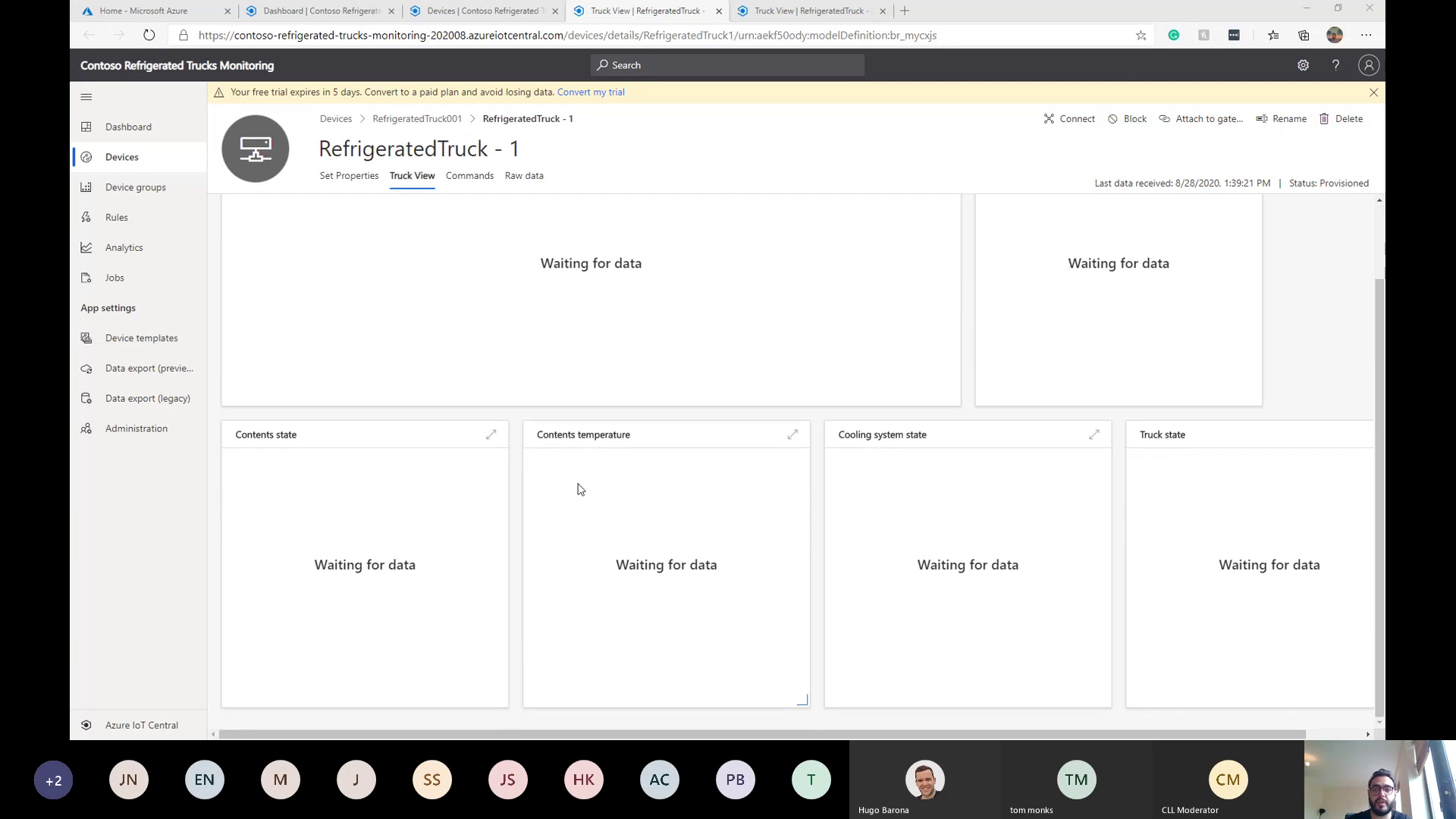
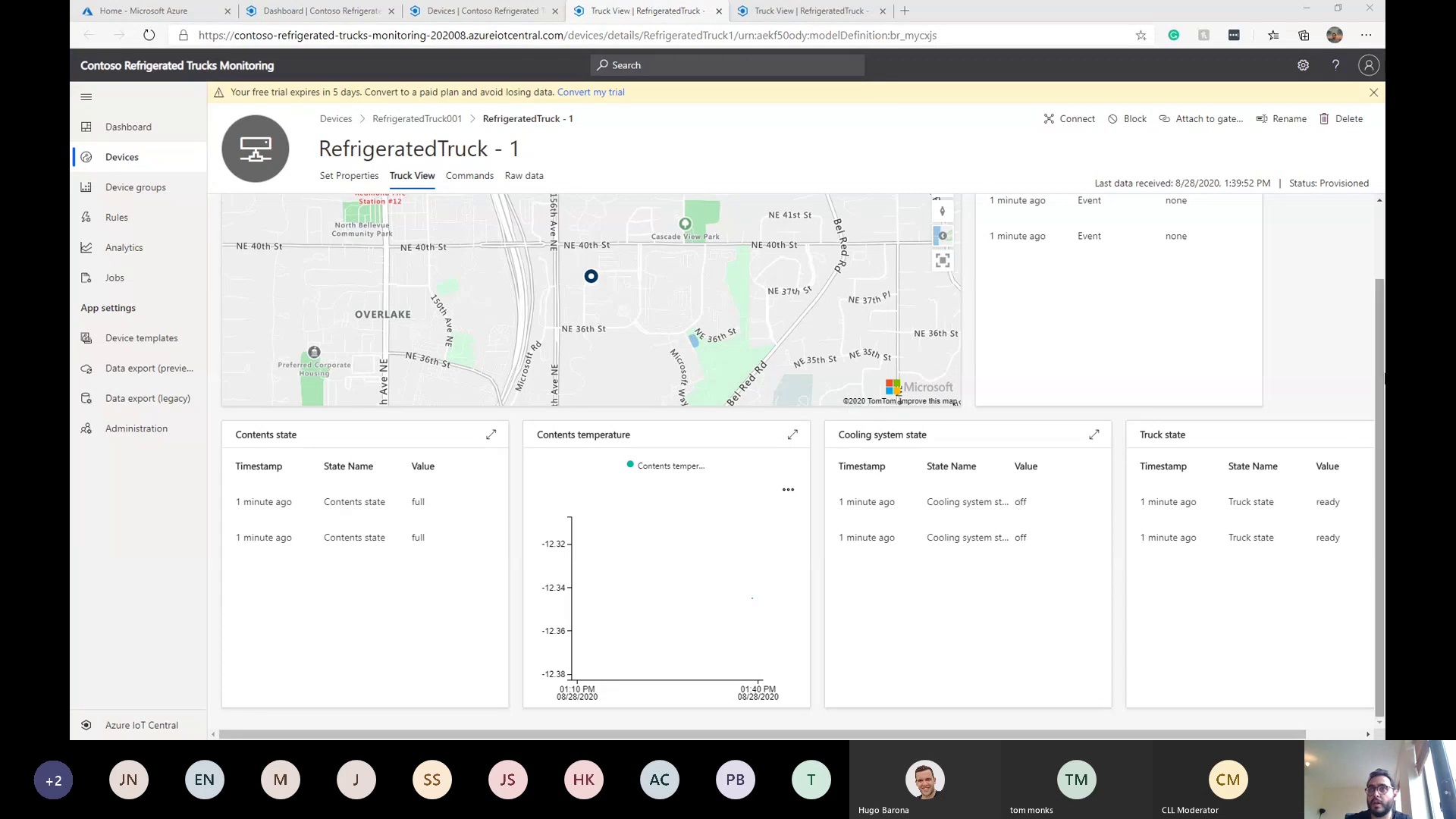
{"action": "left_click_drag", "start_coordinate": [1379, 386], "coordinate": [1378, 319]}
Step: Add a tile with the Optimal Temperature and Truck ID properties to the Truck View of the RefrigeratedTruck001 device template
{"action": "left_click", "coordinate": [143, 338]}
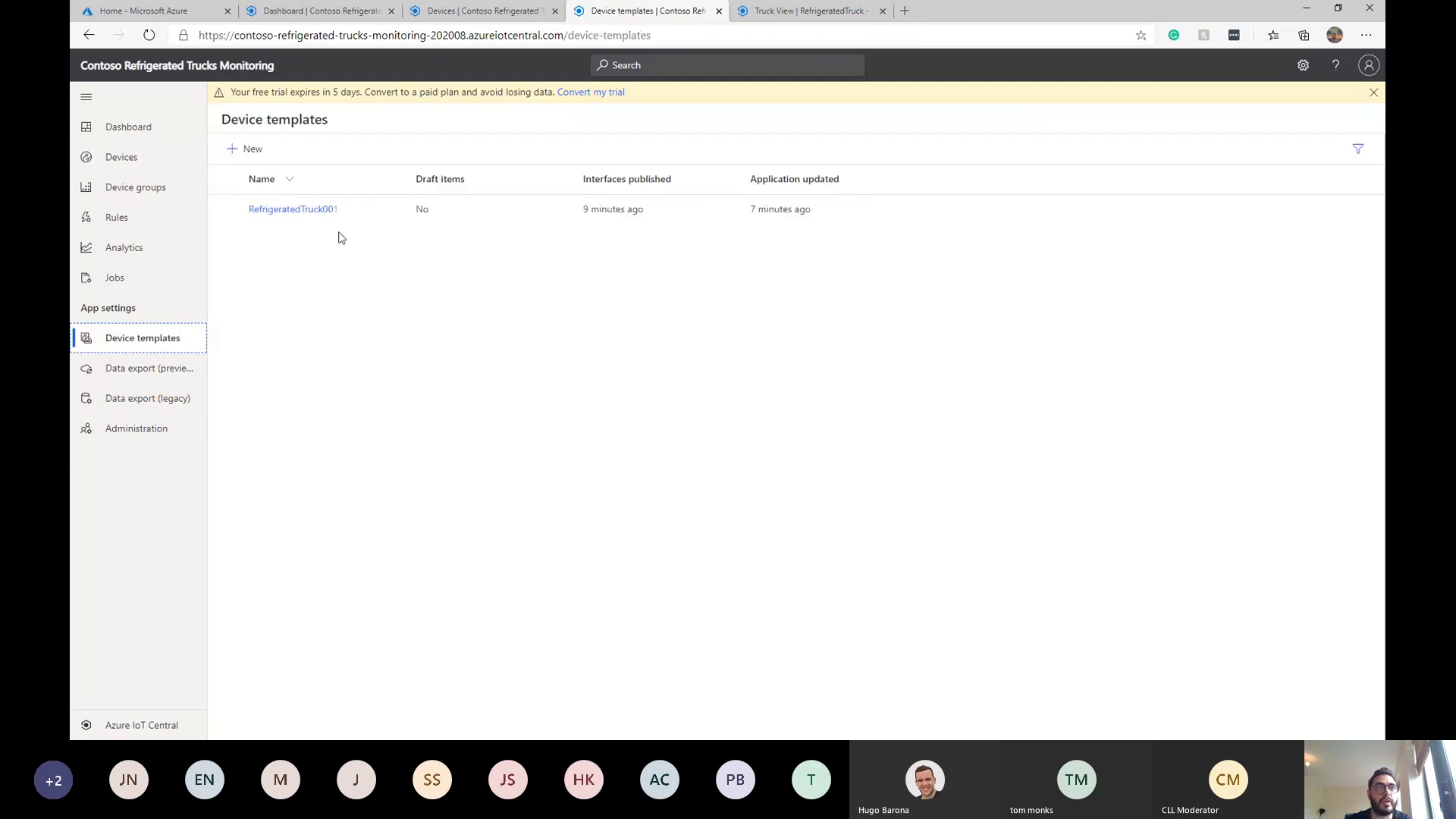
{"action": "left_click", "coordinate": [331, 212]}
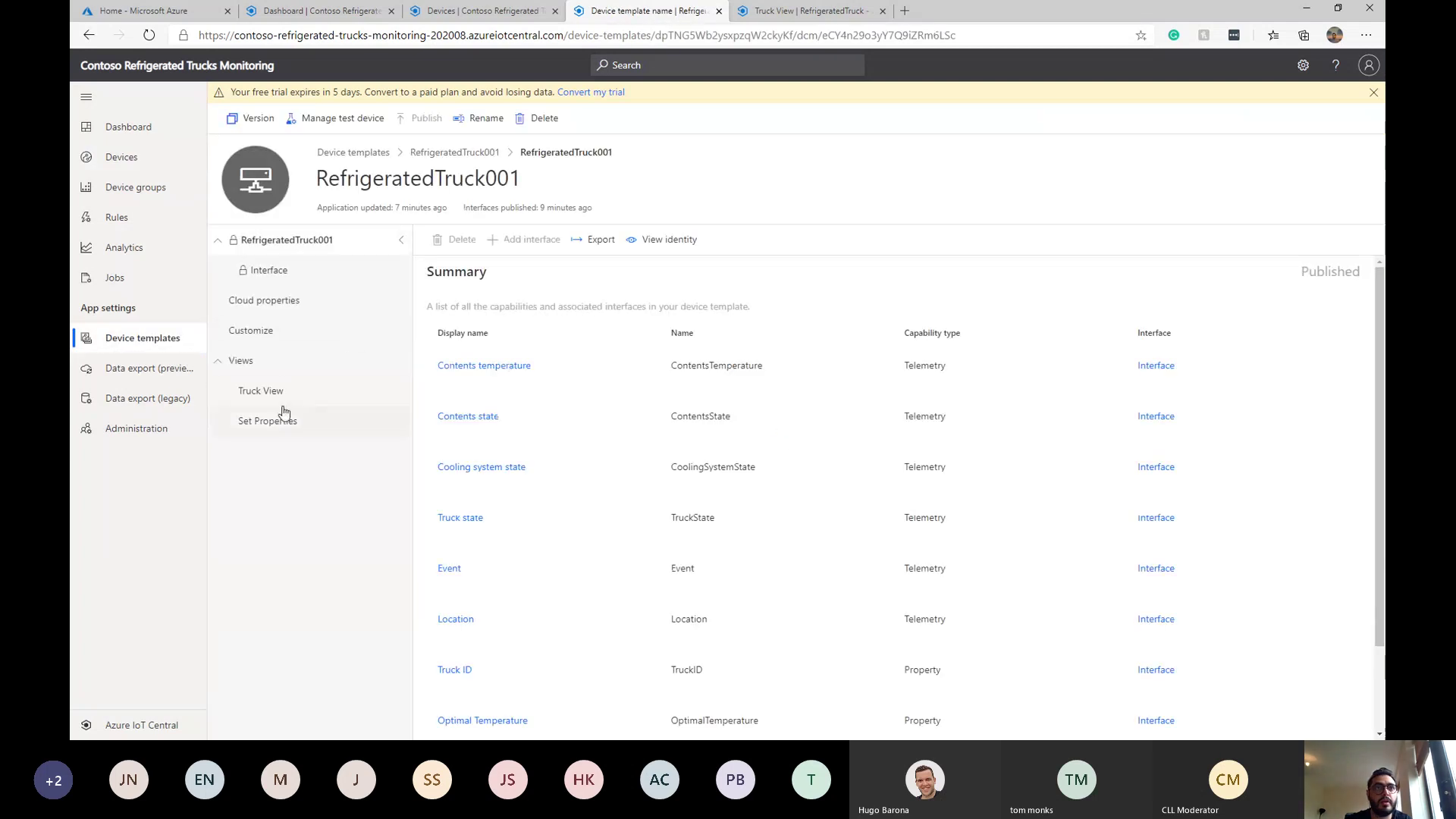
{"action": "left_click", "coordinate": [273, 390]}
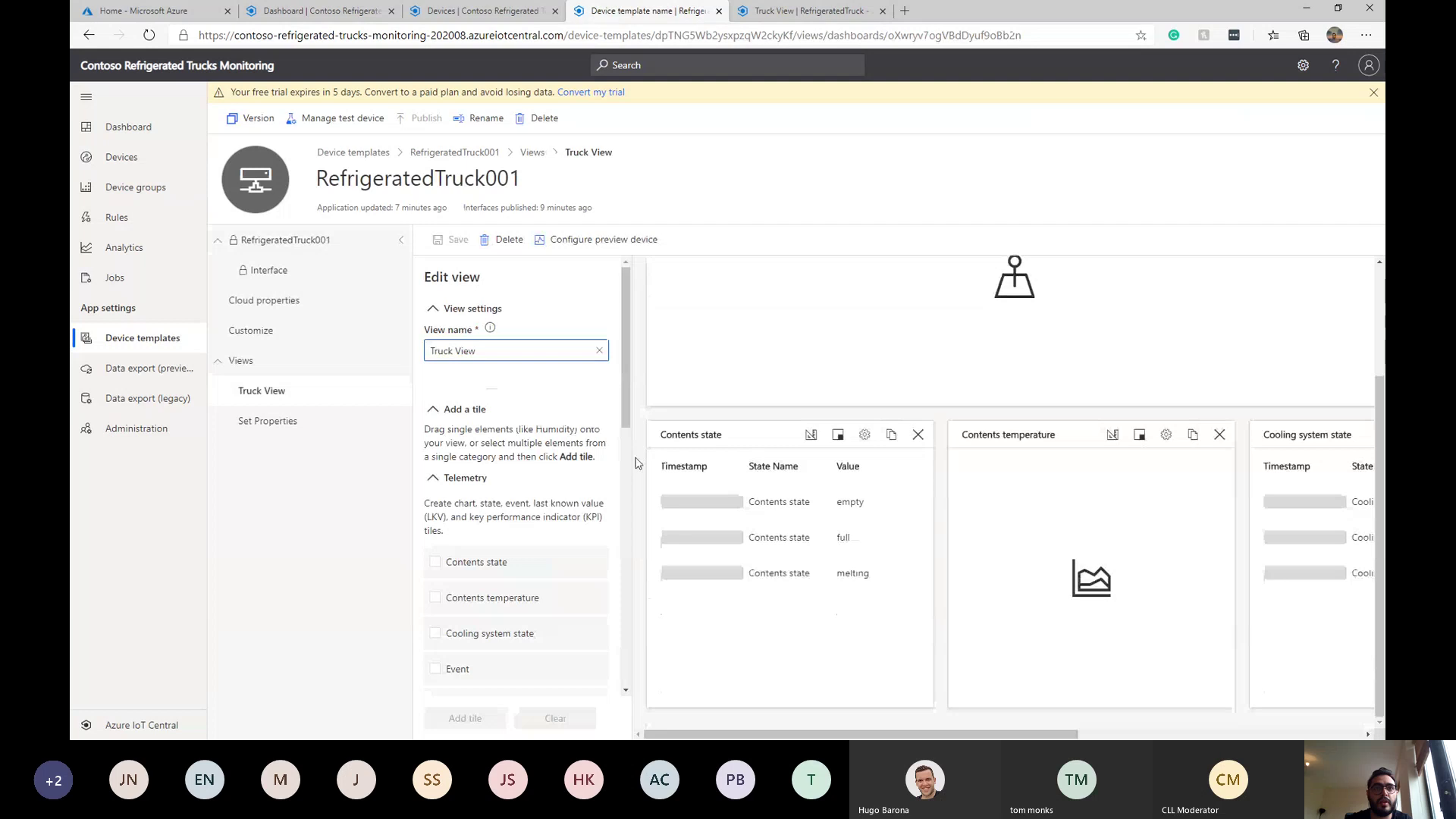
{"action": "scroll", "coordinate": [618, 543], "scroll_direction": "down", "scroll_amount": 10}
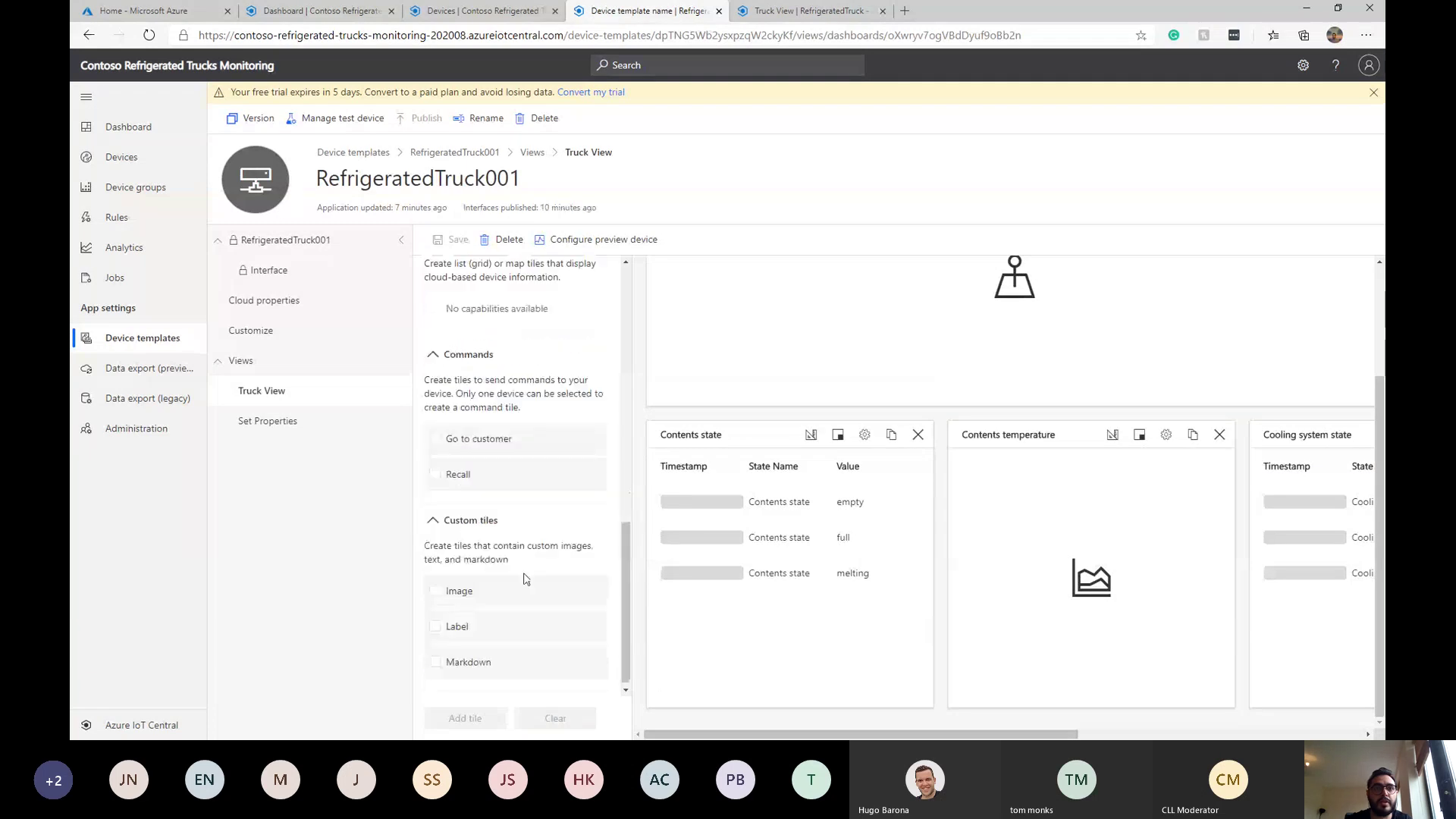
{"action": "scroll", "coordinate": [524, 576], "scroll_direction": "up", "scroll_amount": 1}
{"action": "scroll", "coordinate": [523, 567], "scroll_direction": "up", "scroll_amount": 4}
{"action": "left_click", "coordinate": [435, 483]}
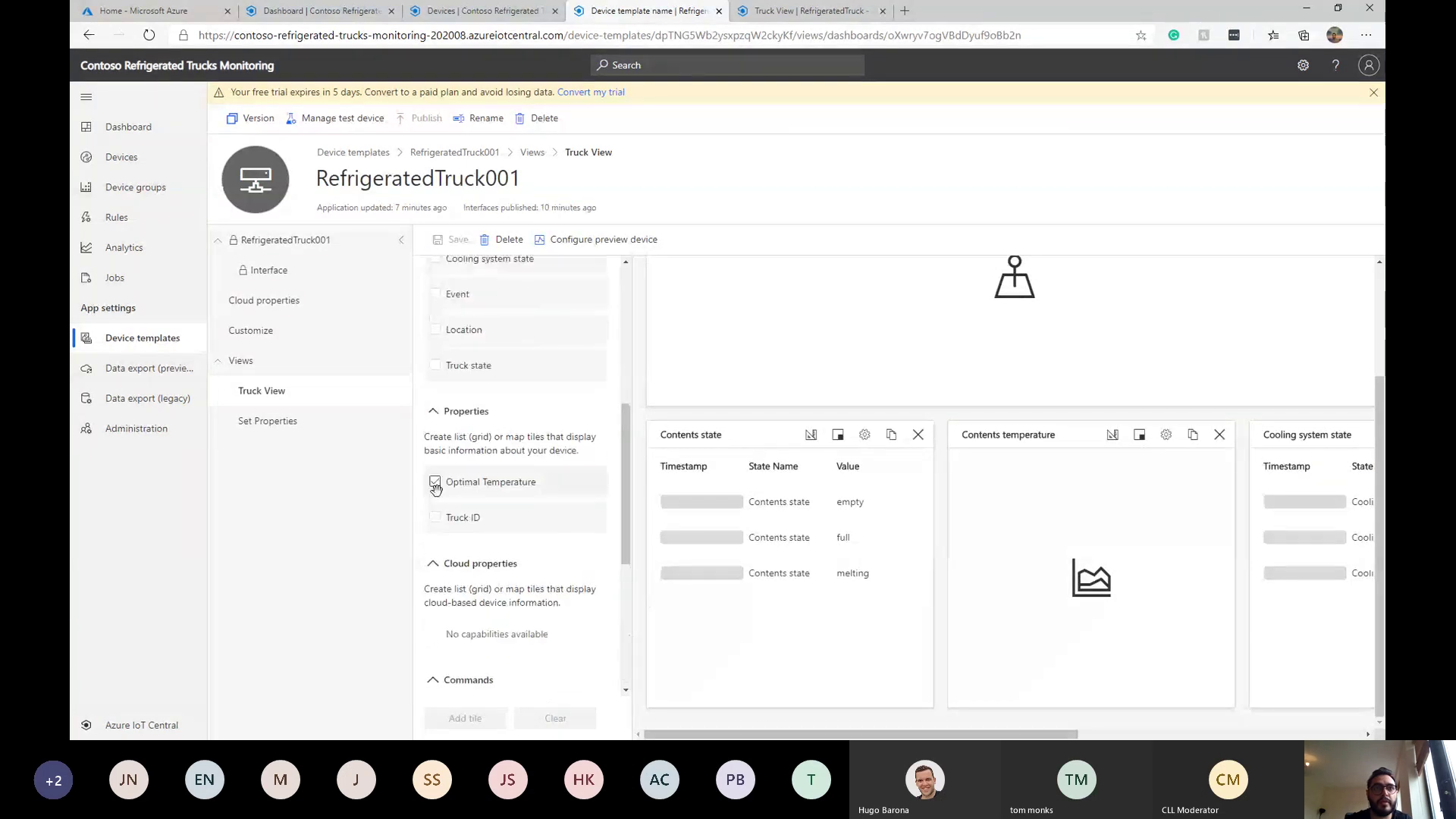
{"action": "left_click", "coordinate": [435, 518]}
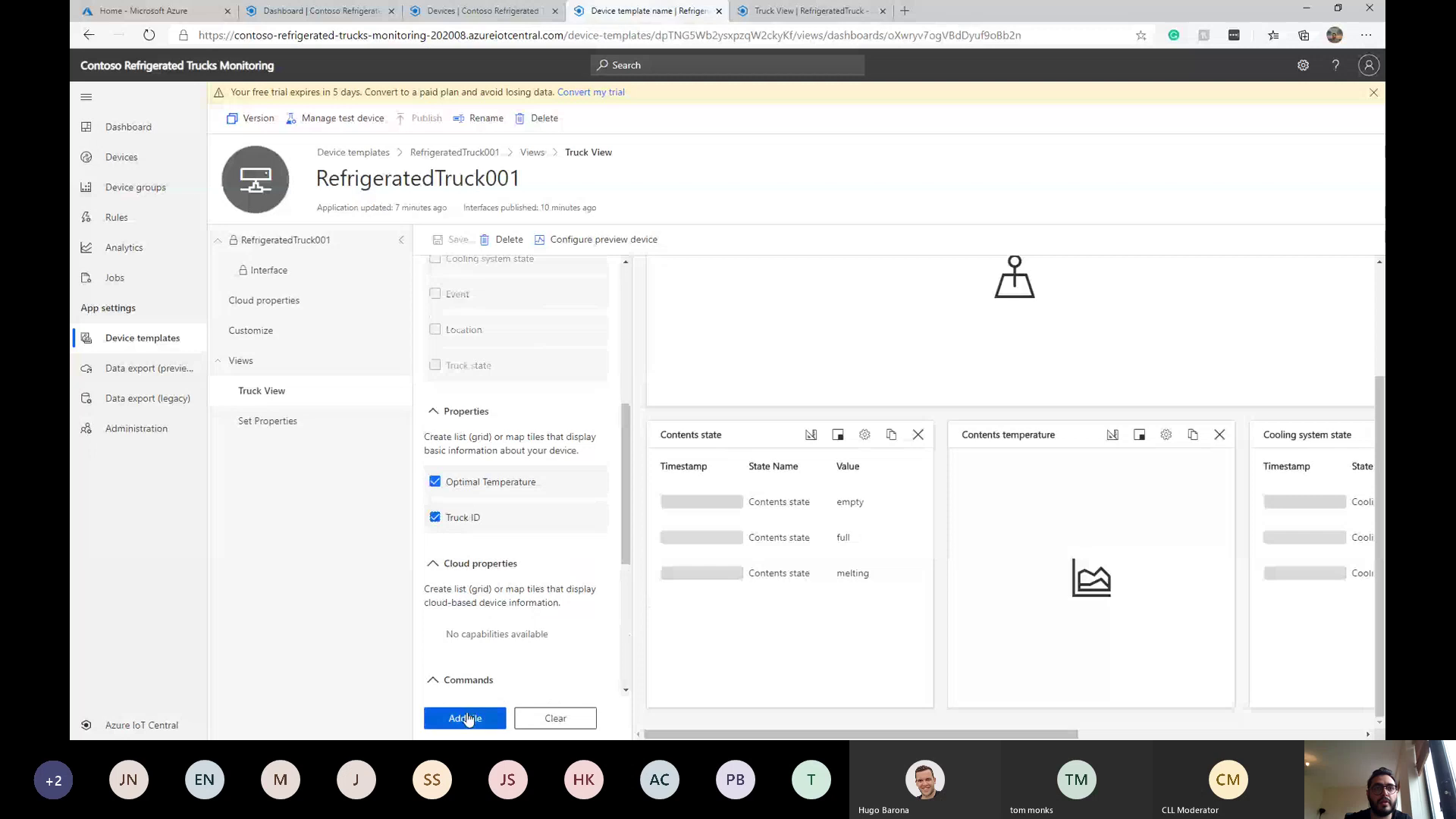
{"action": "left_click", "coordinate": [465, 718]}
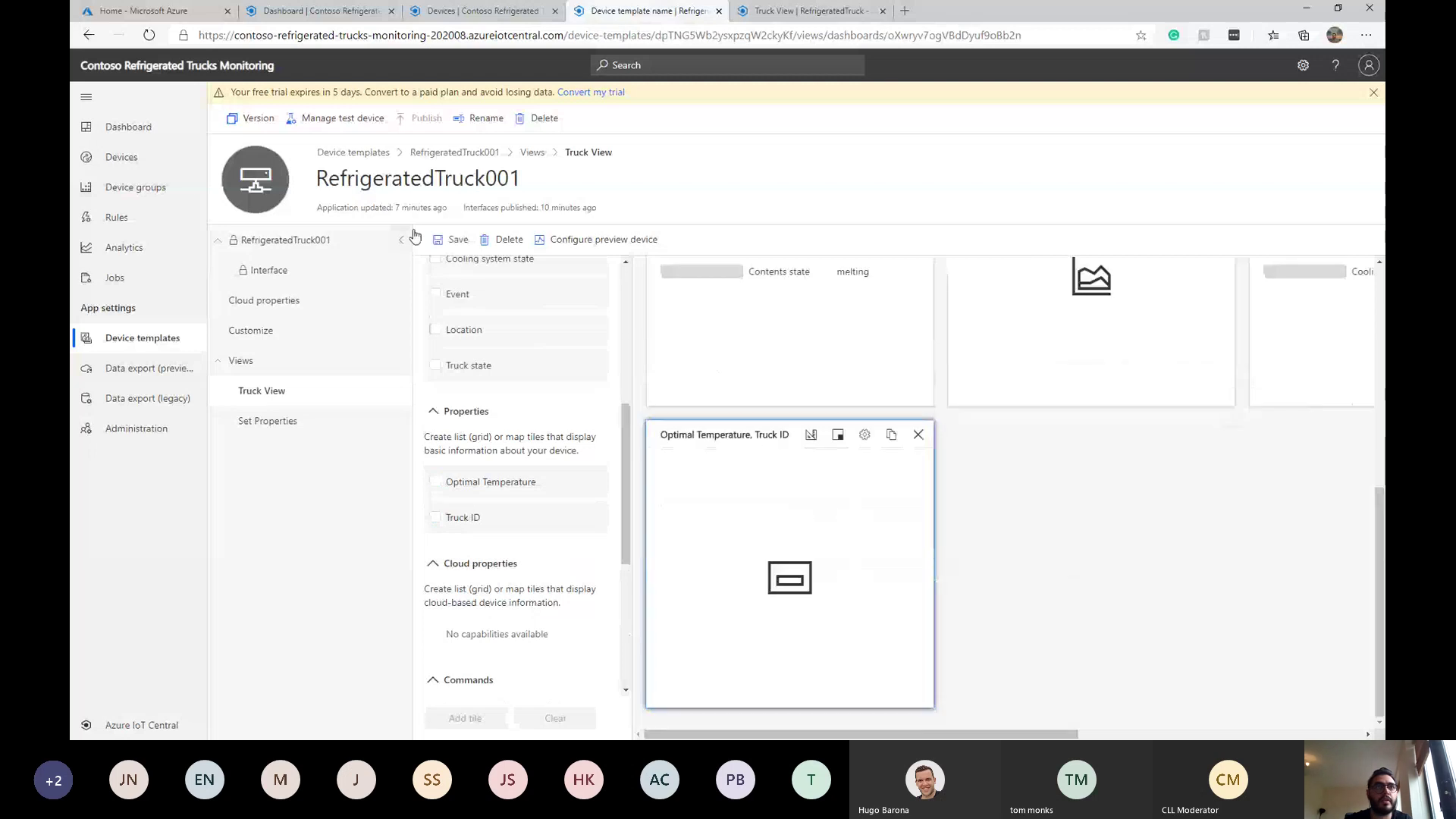
Step: Save the edited Truck View and publish the RefrigeratedTruck001 template to the application
{"action": "left_click", "coordinate": [438, 235]}
{"action": "left_click", "coordinate": [422, 119]}
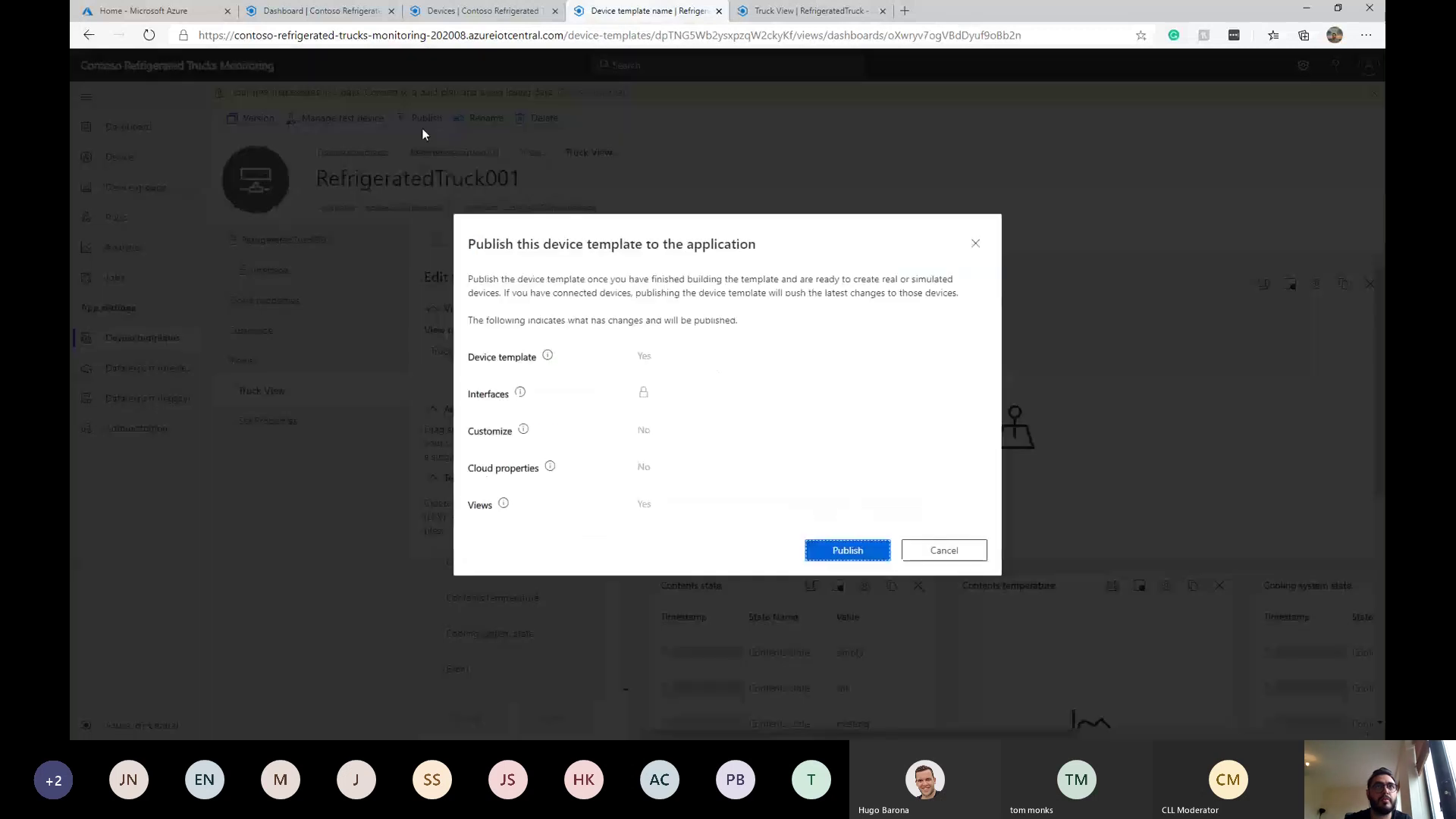
{"action": "left_click", "coordinate": [841, 550]}
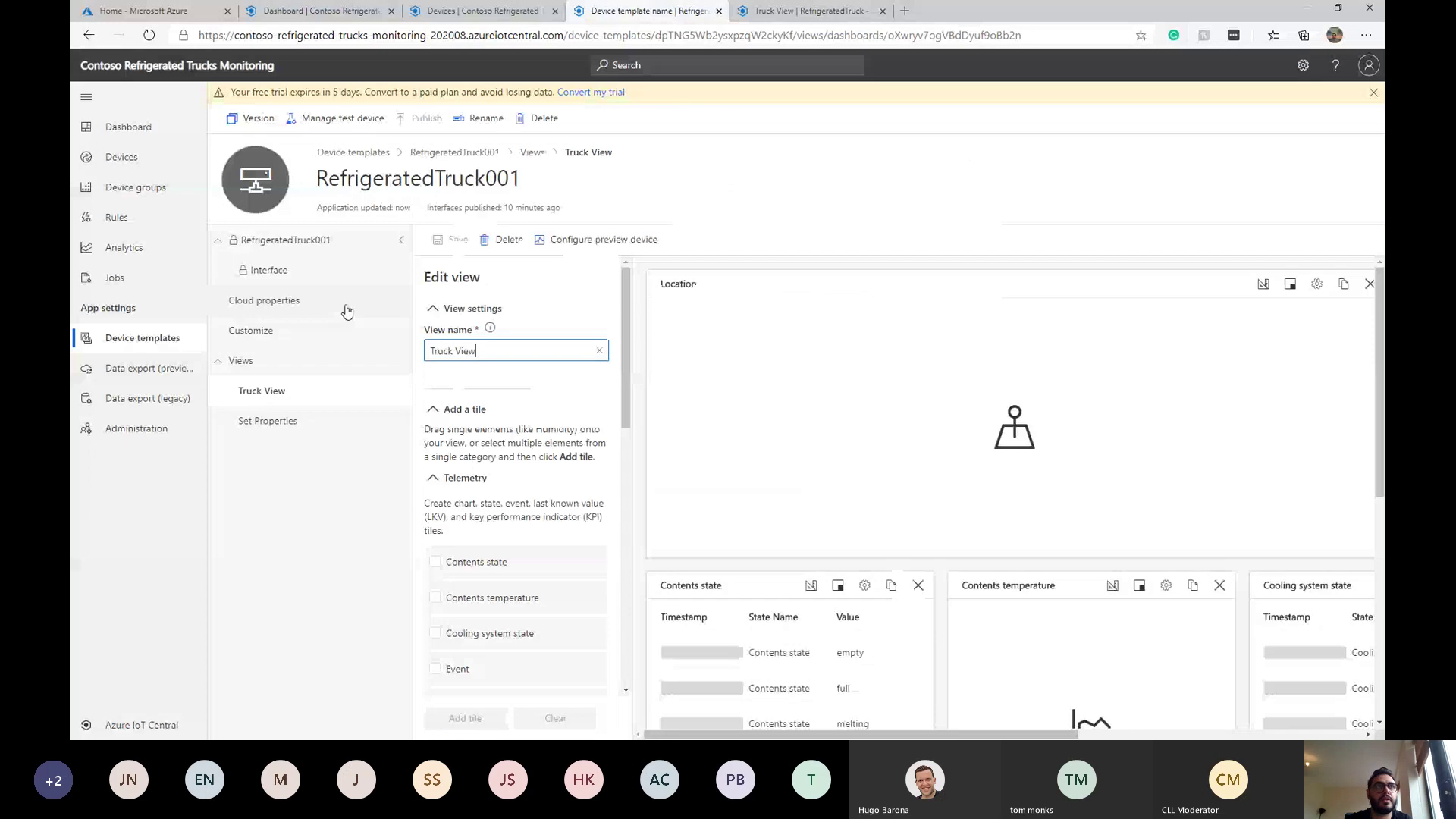
Step: Reopen RefrigeratedTruck - 1 from the device list and examine its Truck View, including the Optimal Temperature and Truck ID tile
{"action": "left_click", "coordinate": [129, 160]}
{"action": "left_click", "coordinate": [509, 240]}
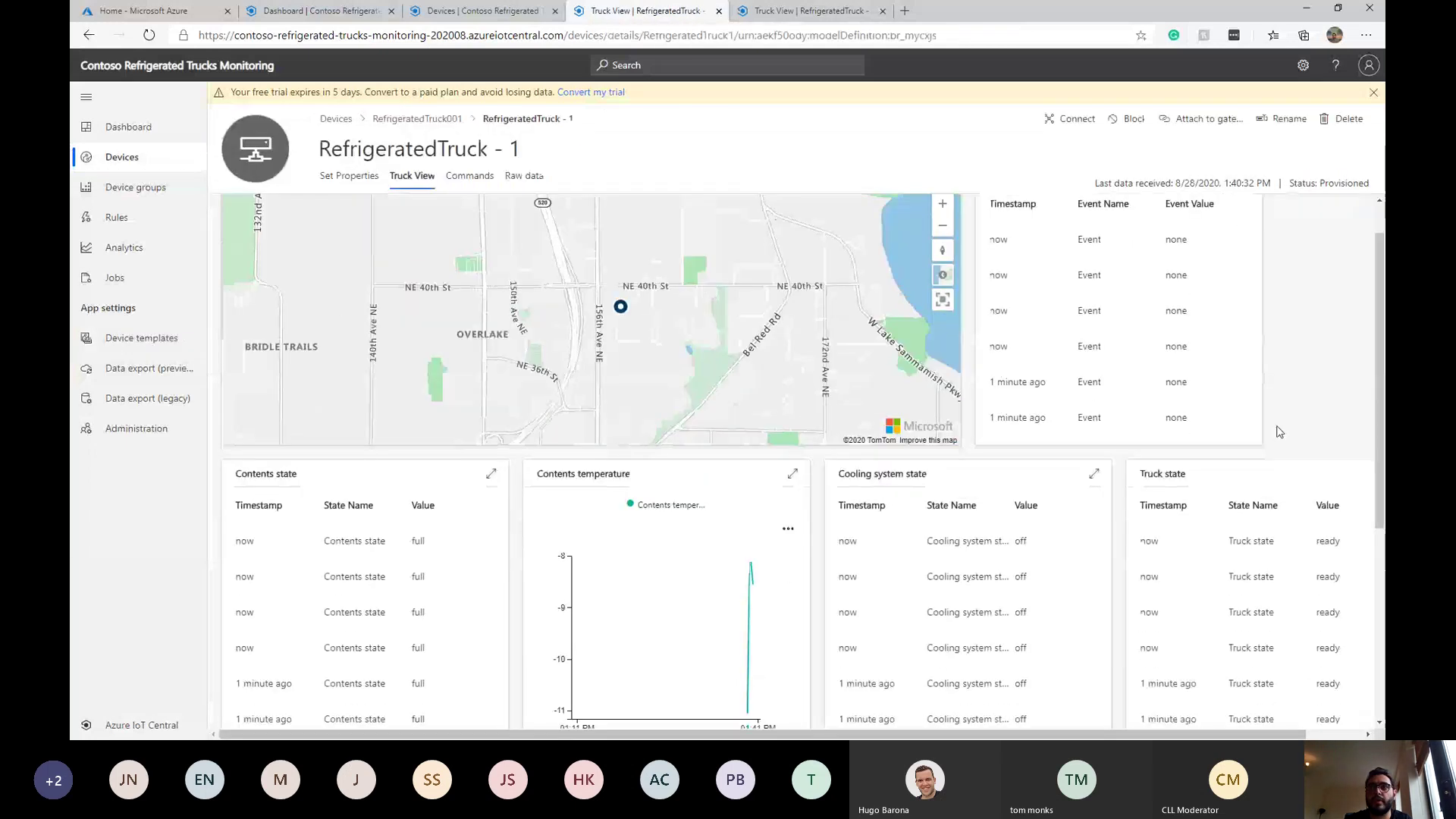
{"action": "scroll", "coordinate": [250, 584], "scroll_direction": "down", "scroll_amount": 3}
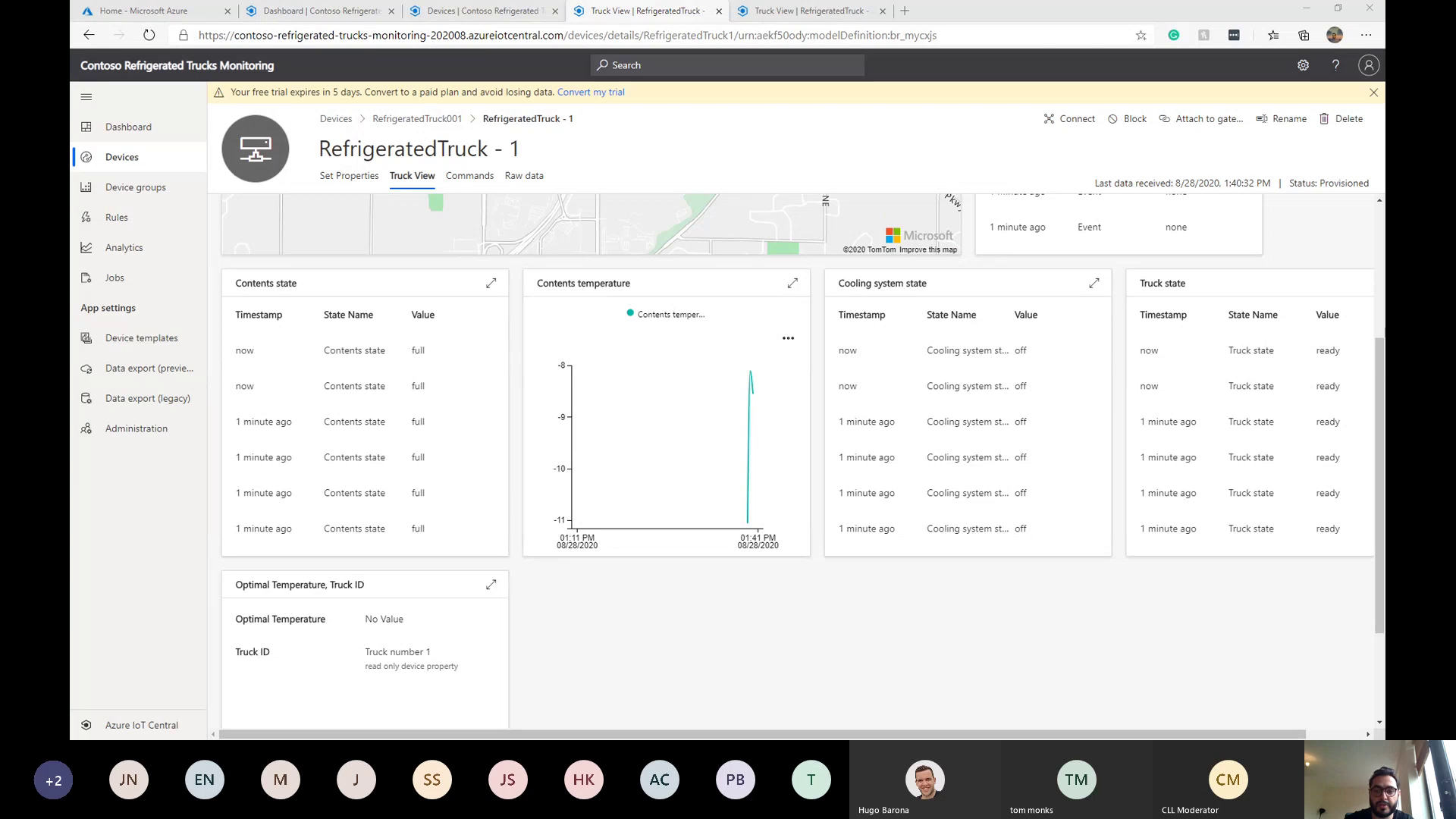
{"action": "scroll", "coordinate": [1134, 543], "scroll_direction": "up", "scroll_amount": 3}
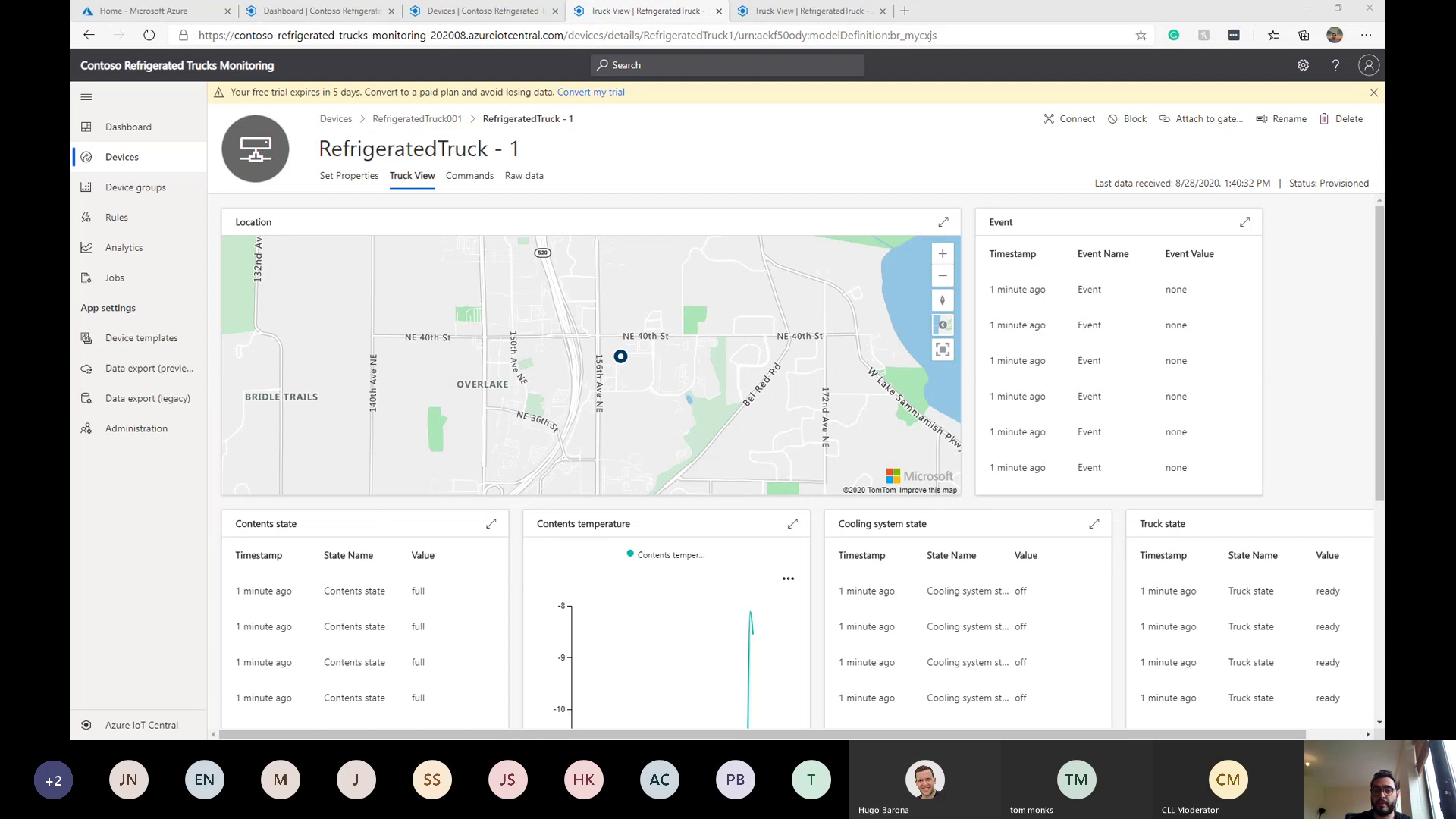
Step: Run the Go to customer command on RefrigeratedTruck - 1 with the destination's customer ID
{"action": "left_click", "coordinate": [465, 180]}
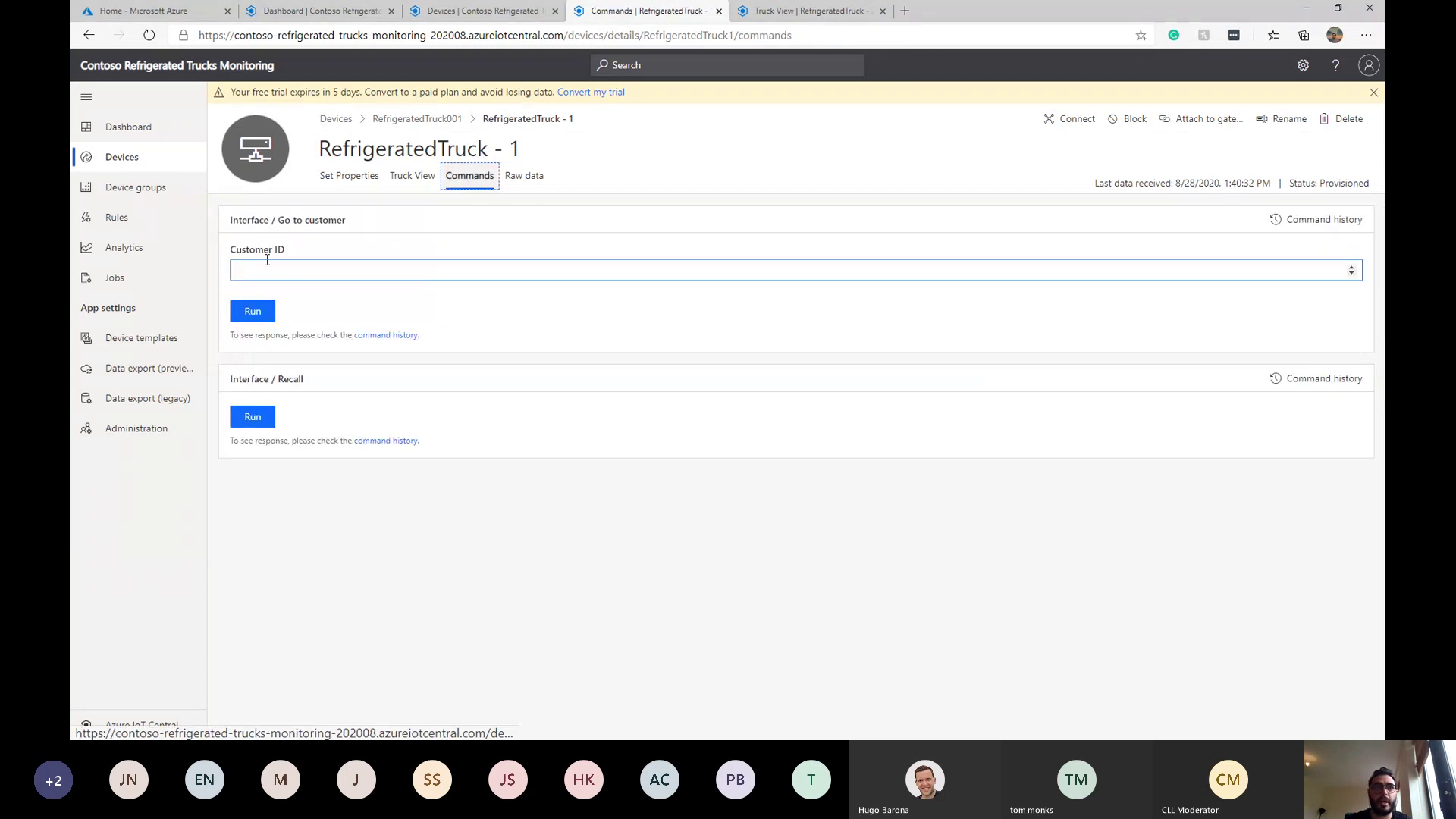
{"action": "left_click", "coordinate": [262, 267]}
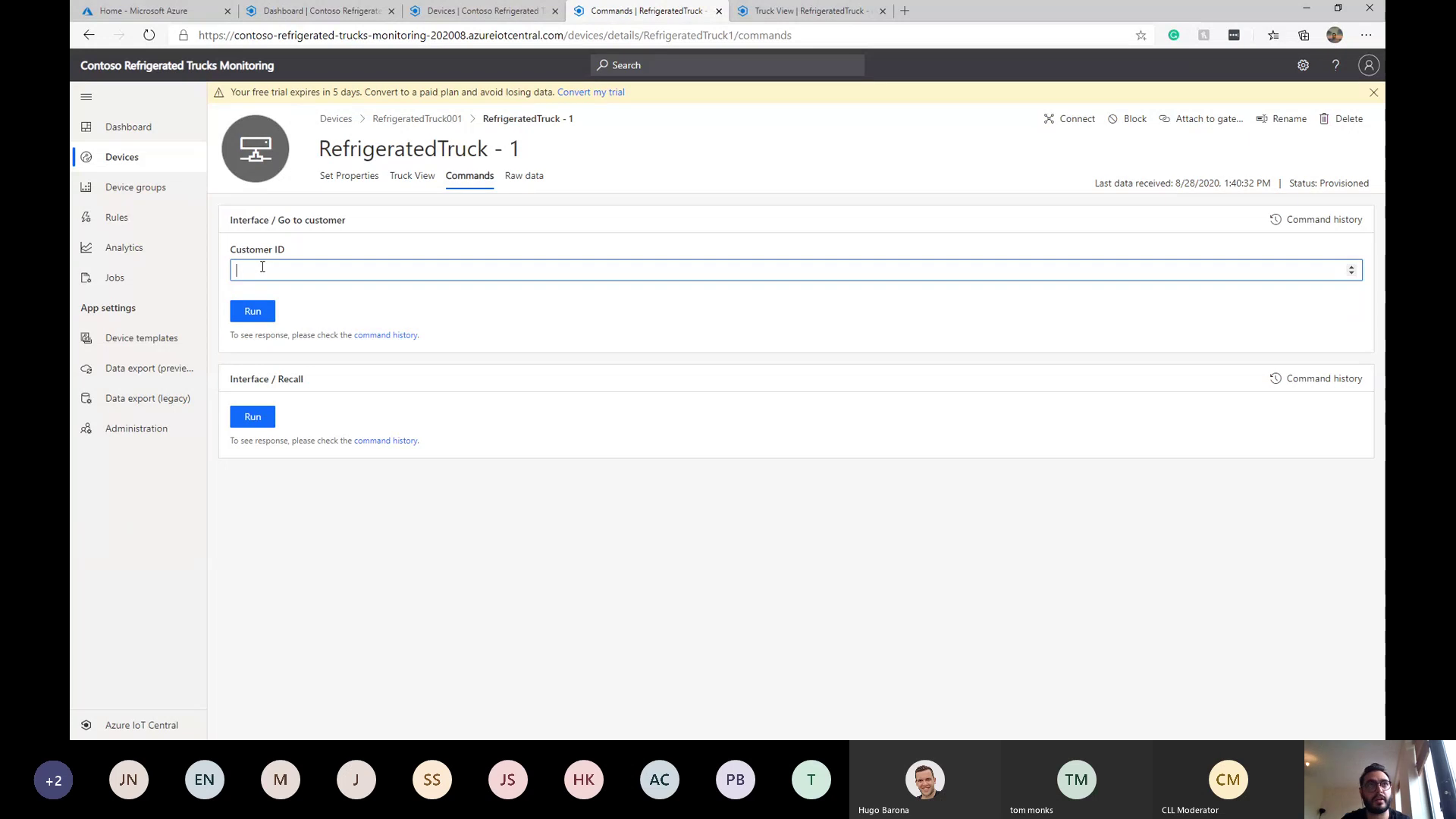
{"action": "type", "text": "2"}
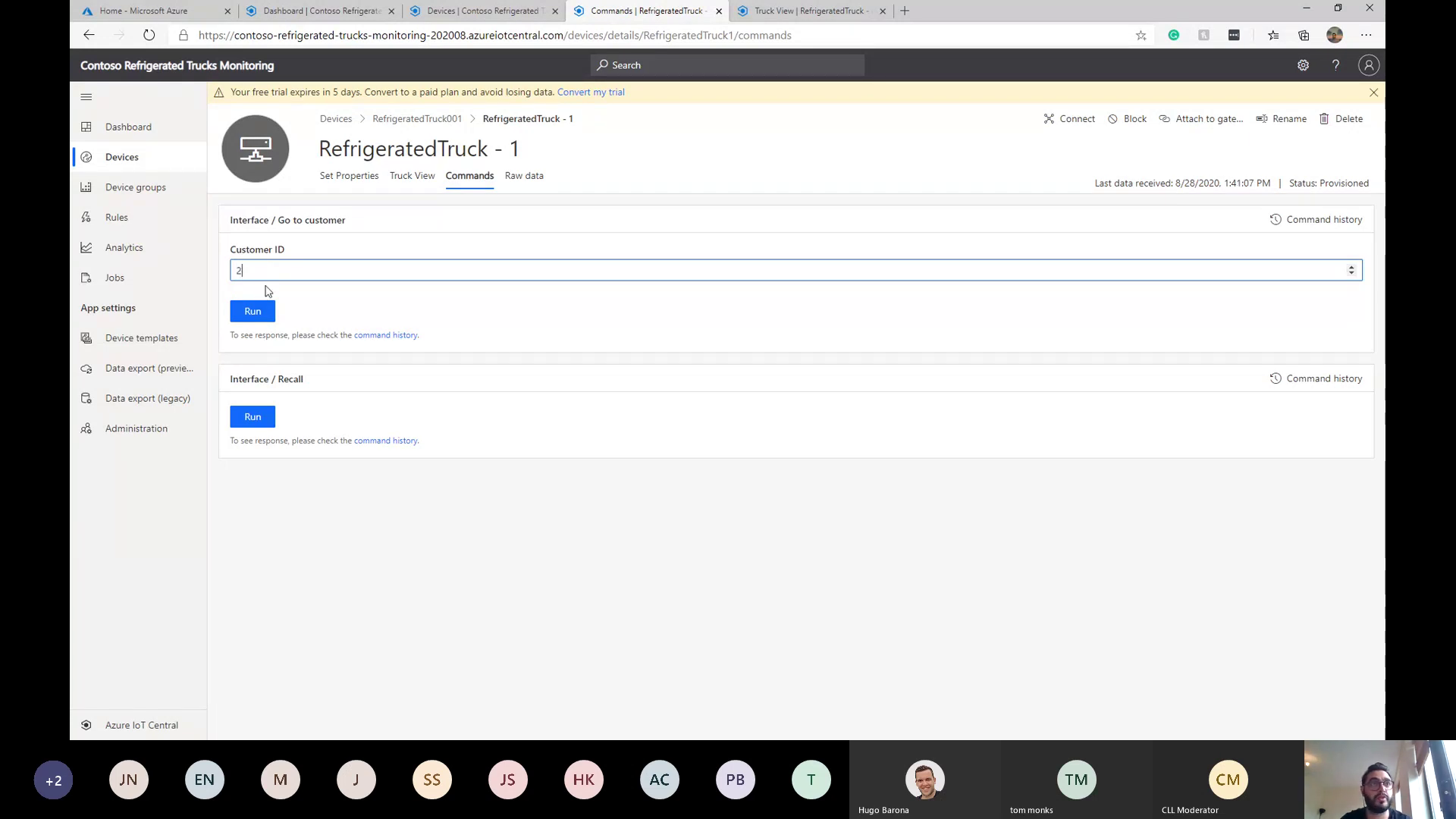
{"action": "left_click", "coordinate": [267, 311]}
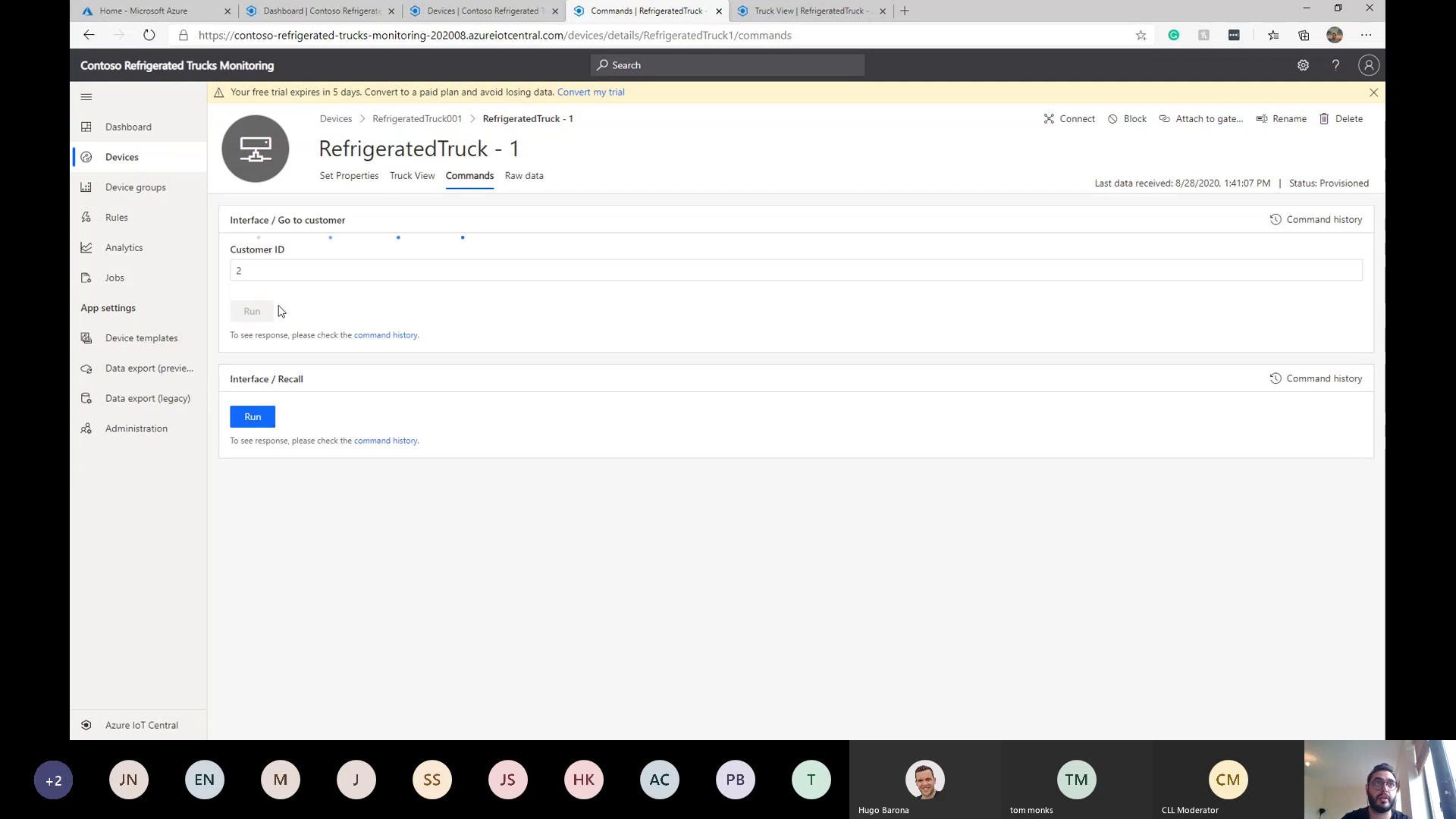
Step: Run the Go to customer command on RefrigeratedTruck - 2 with the destination's customer ID
{"action": "left_click", "coordinate": [746, 14]}
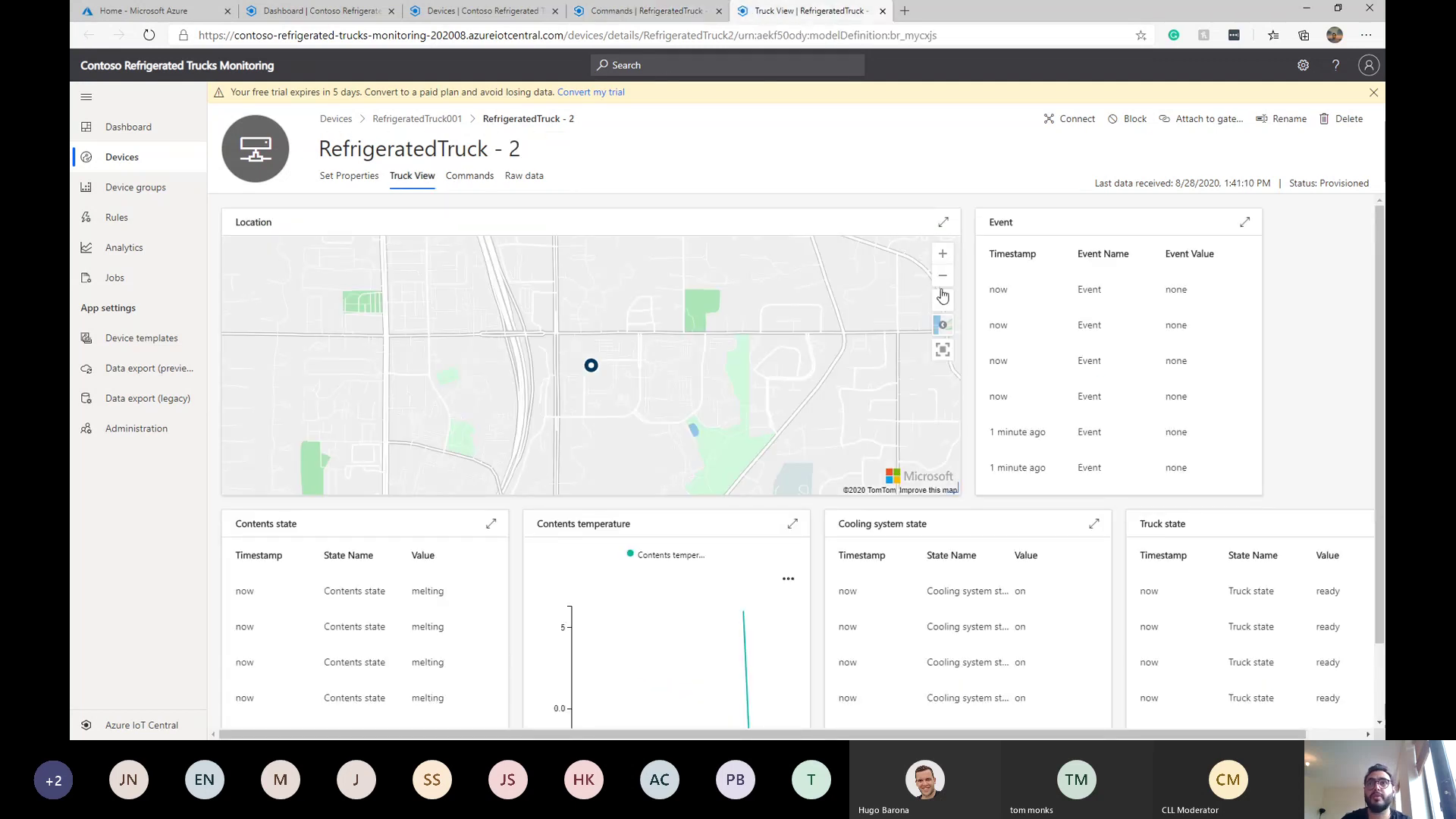
{"action": "scroll", "coordinate": [999, 428], "scroll_direction": "down", "scroll_amount": 1}
{"action": "scroll", "coordinate": [968, 416], "scroll_direction": "up", "scroll_amount": 1}
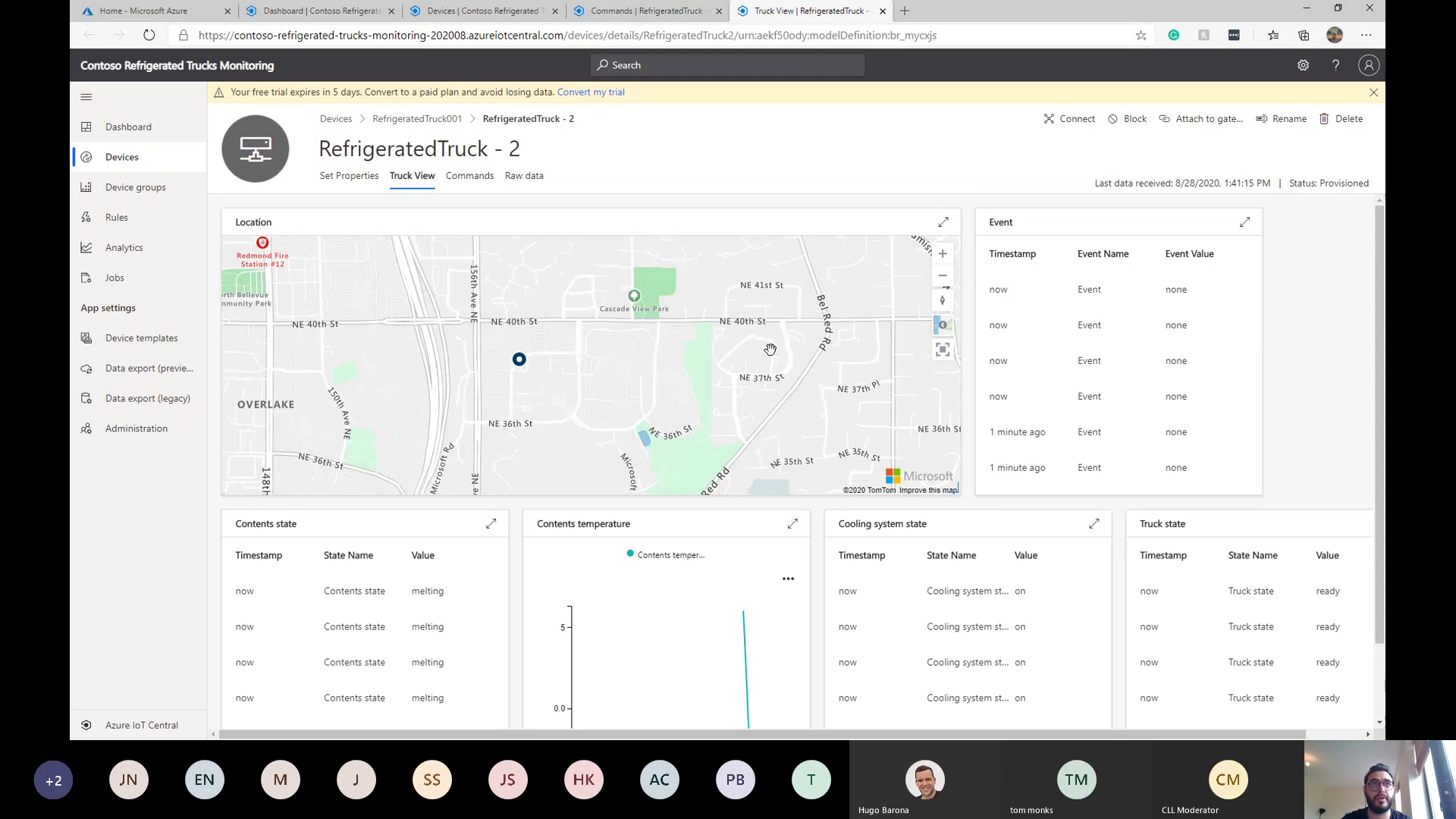
{"action": "left_click", "coordinate": [469, 176]}
{"action": "left_click", "coordinate": [305, 267]}
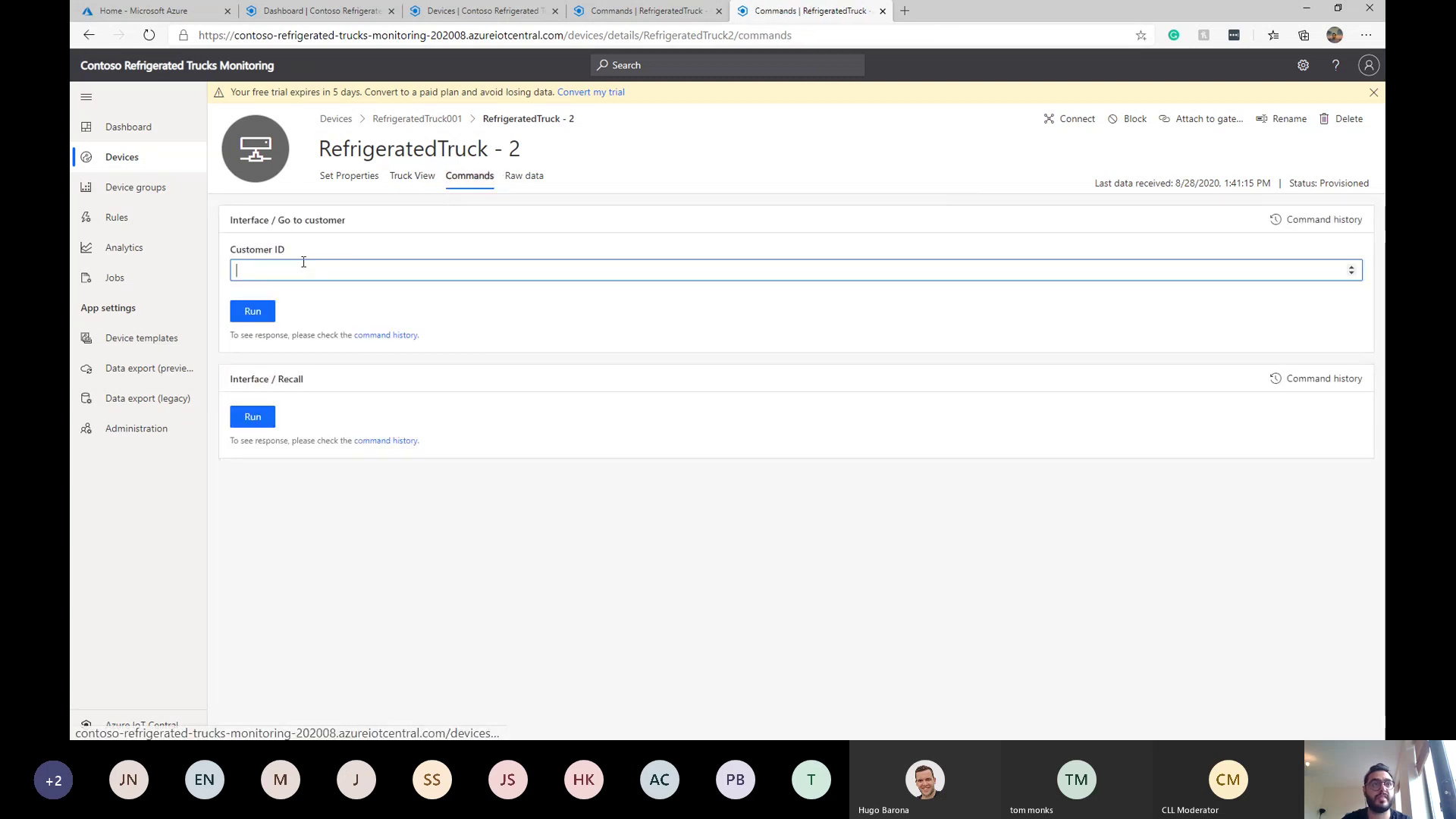
{"action": "type", "text": "7"}
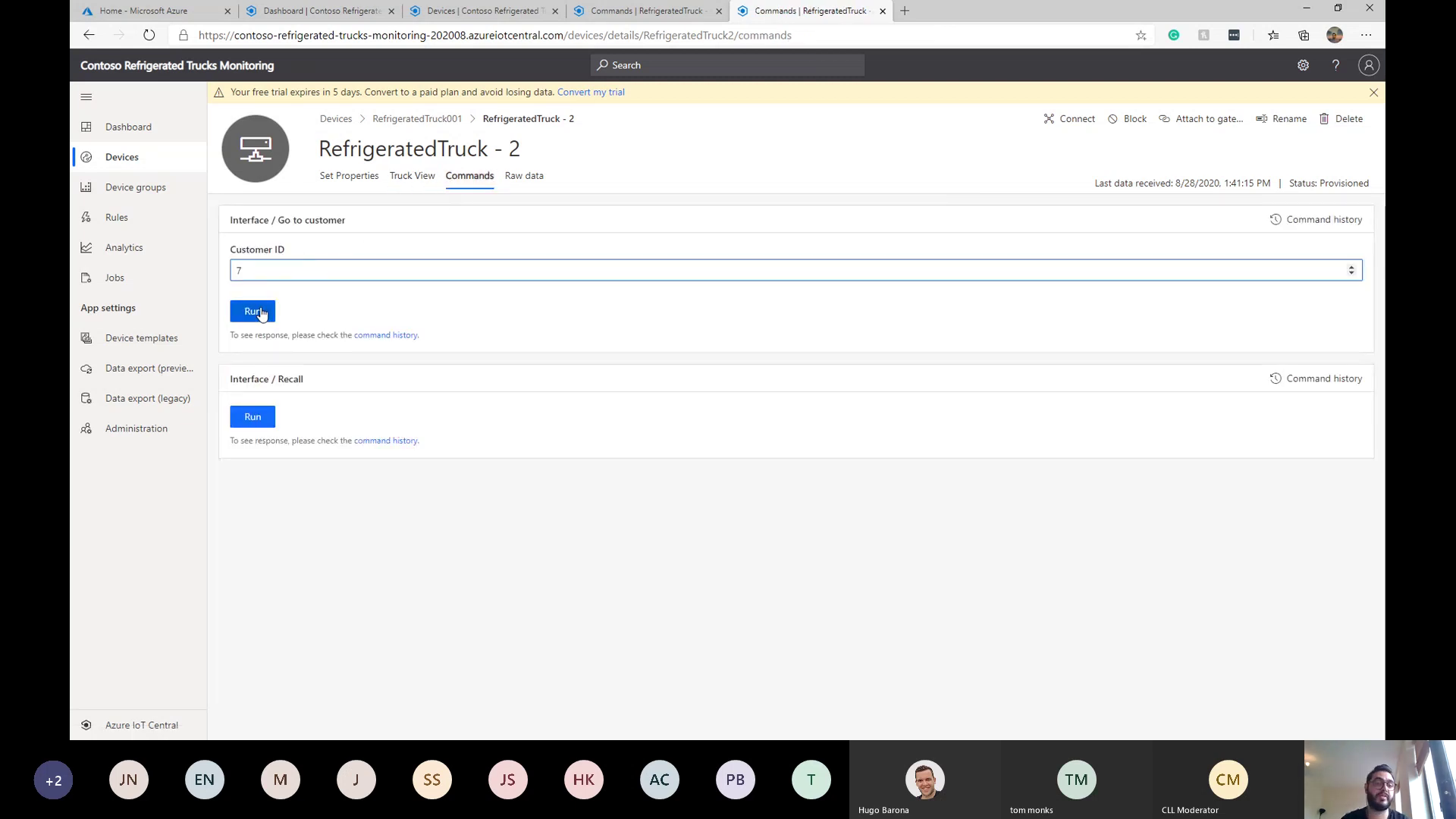
{"action": "left_click", "coordinate": [255, 310]}
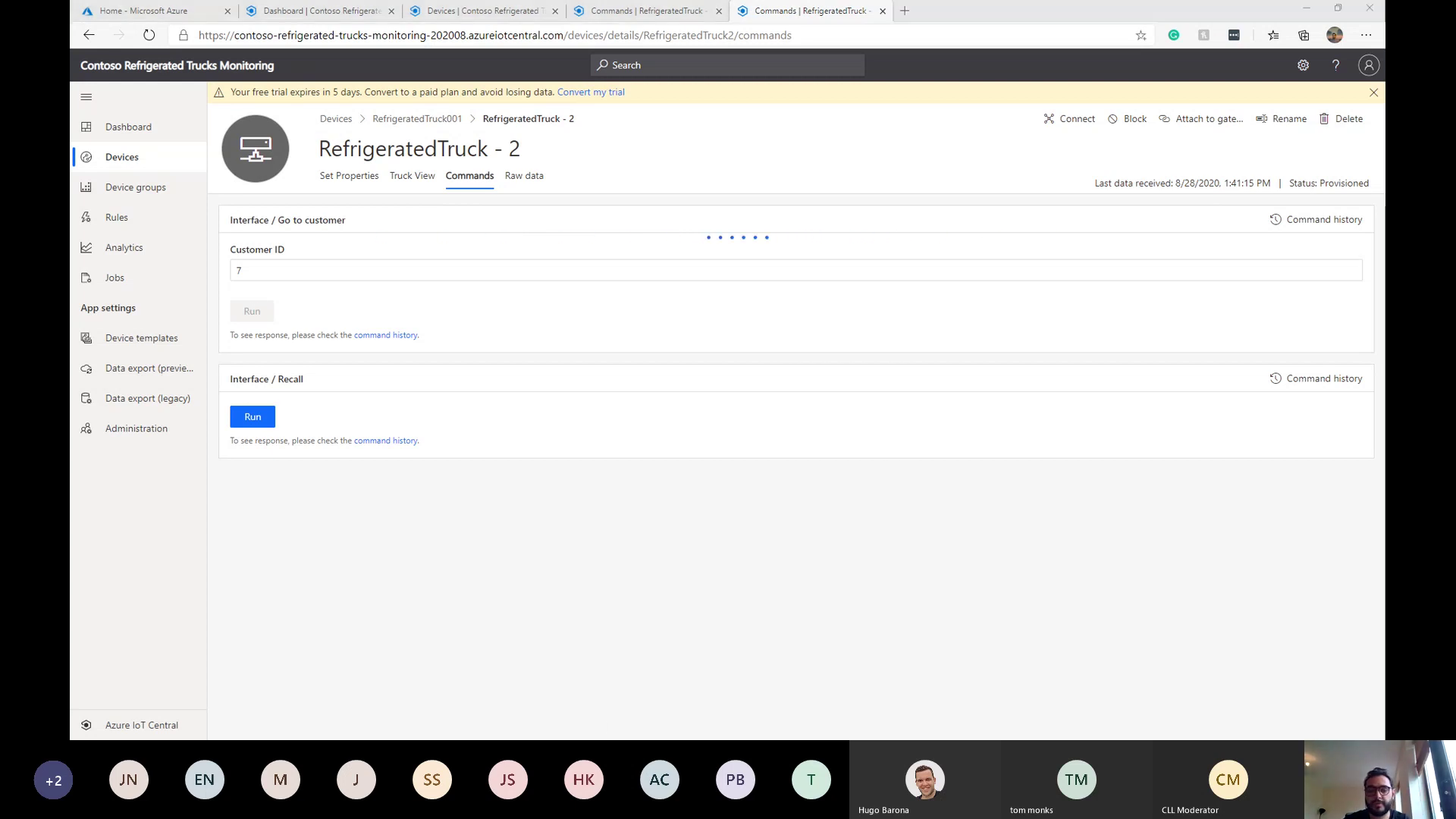
Step: Switch to Visual Studio Code and examine the truck state and new-customer telemetry in the Device1 and Device2 terminals
{"action": "key", "text": "alt+Tab"}
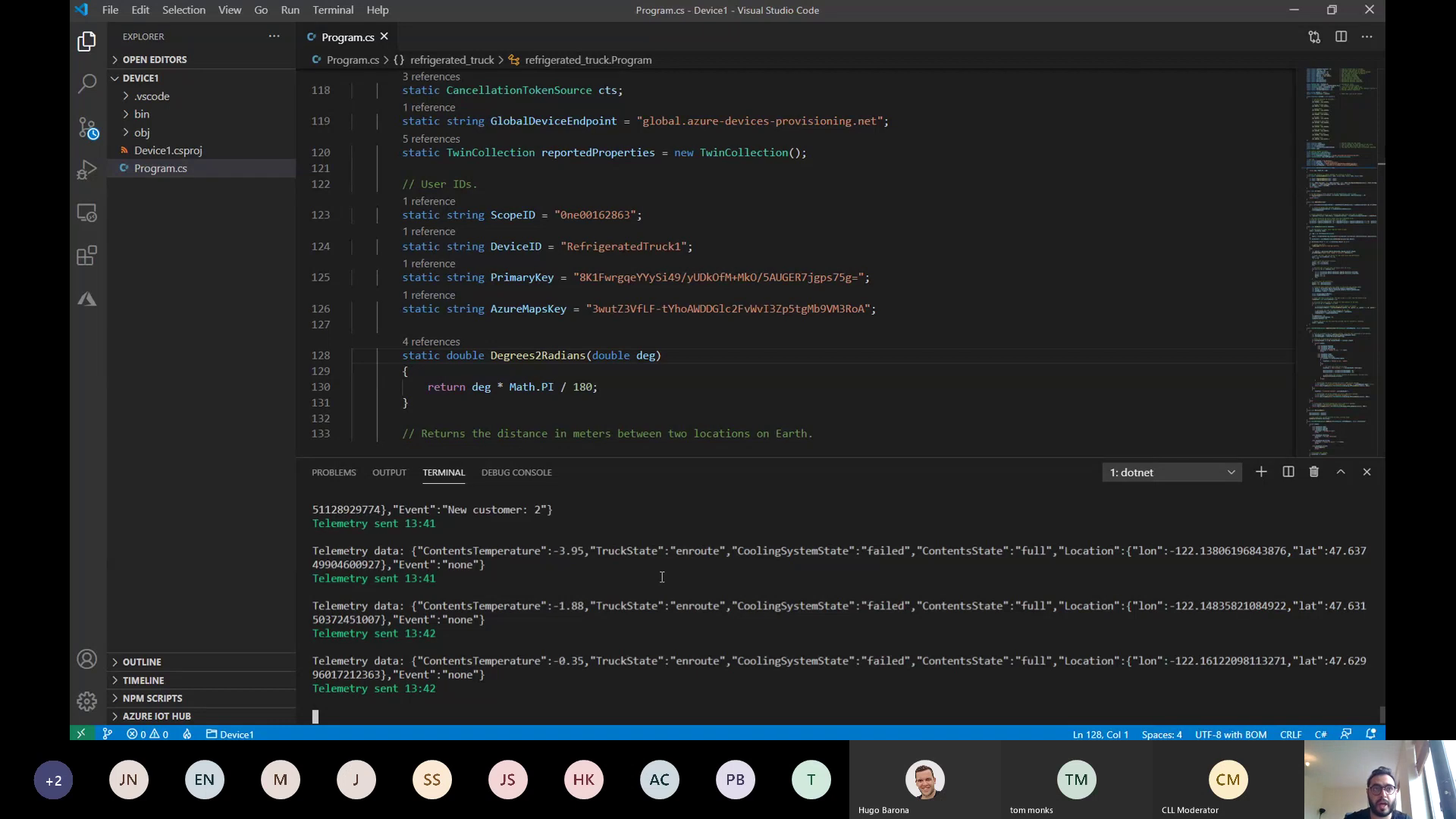
{"action": "scroll", "coordinate": [633, 590], "scroll_direction": "up", "scroll_amount": 4}
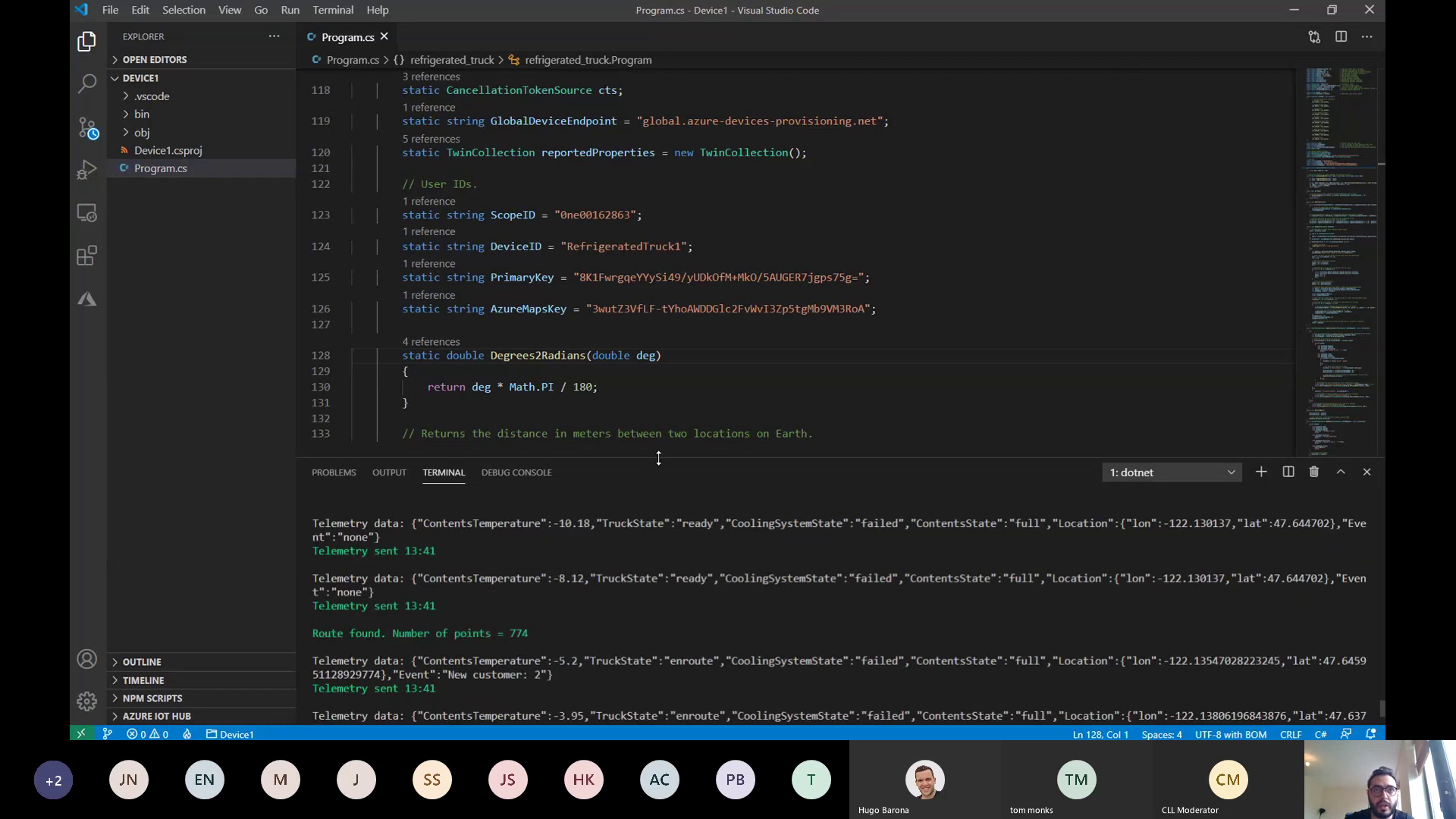
{"action": "left_click_drag", "start_coordinate": [658, 458], "coordinate": [658, 204]}
{"action": "scroll", "coordinate": [648, 402], "scroll_direction": "up", "scroll_amount": 5}
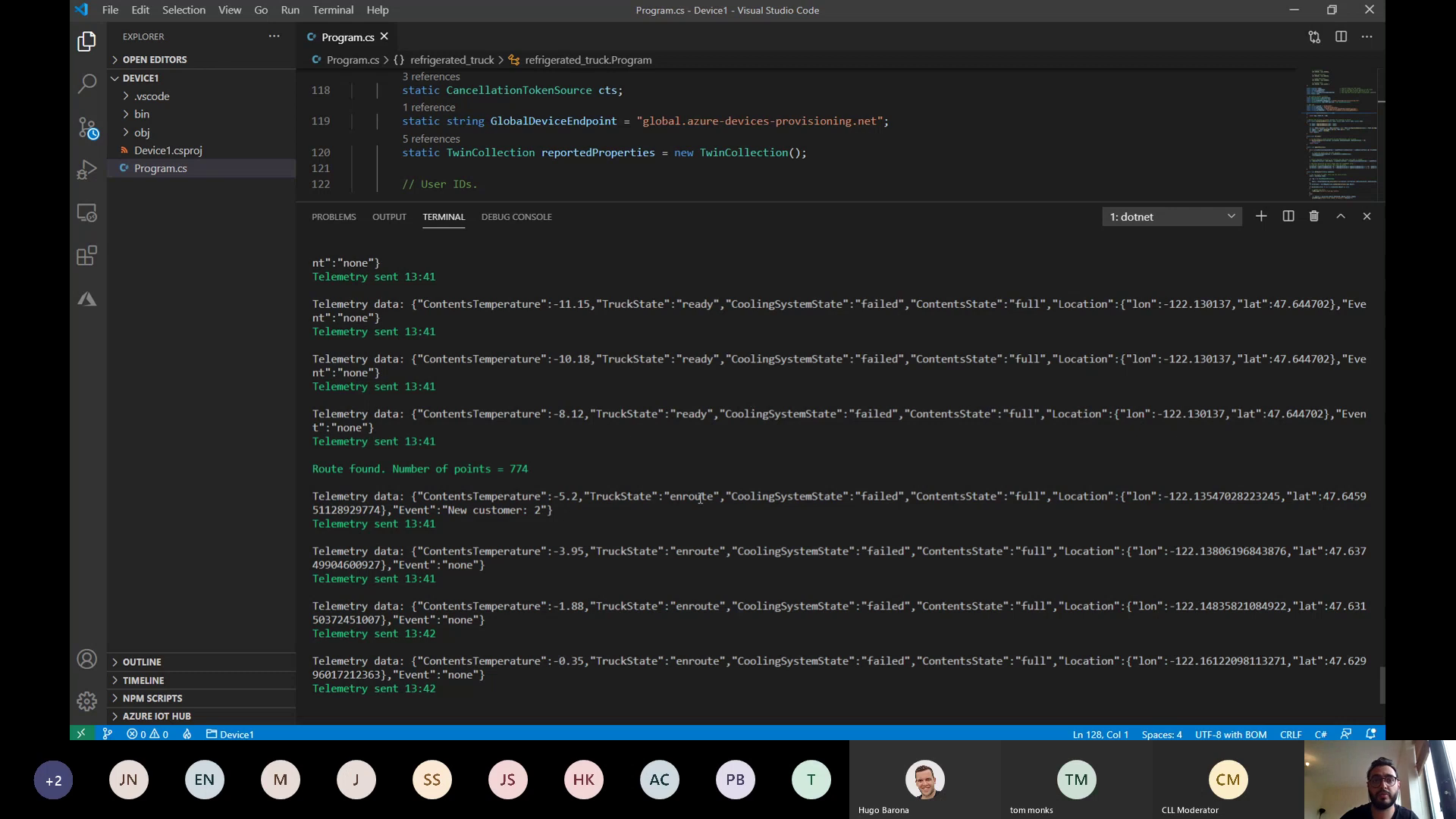
{"action": "key", "text": "alt+Tab"}
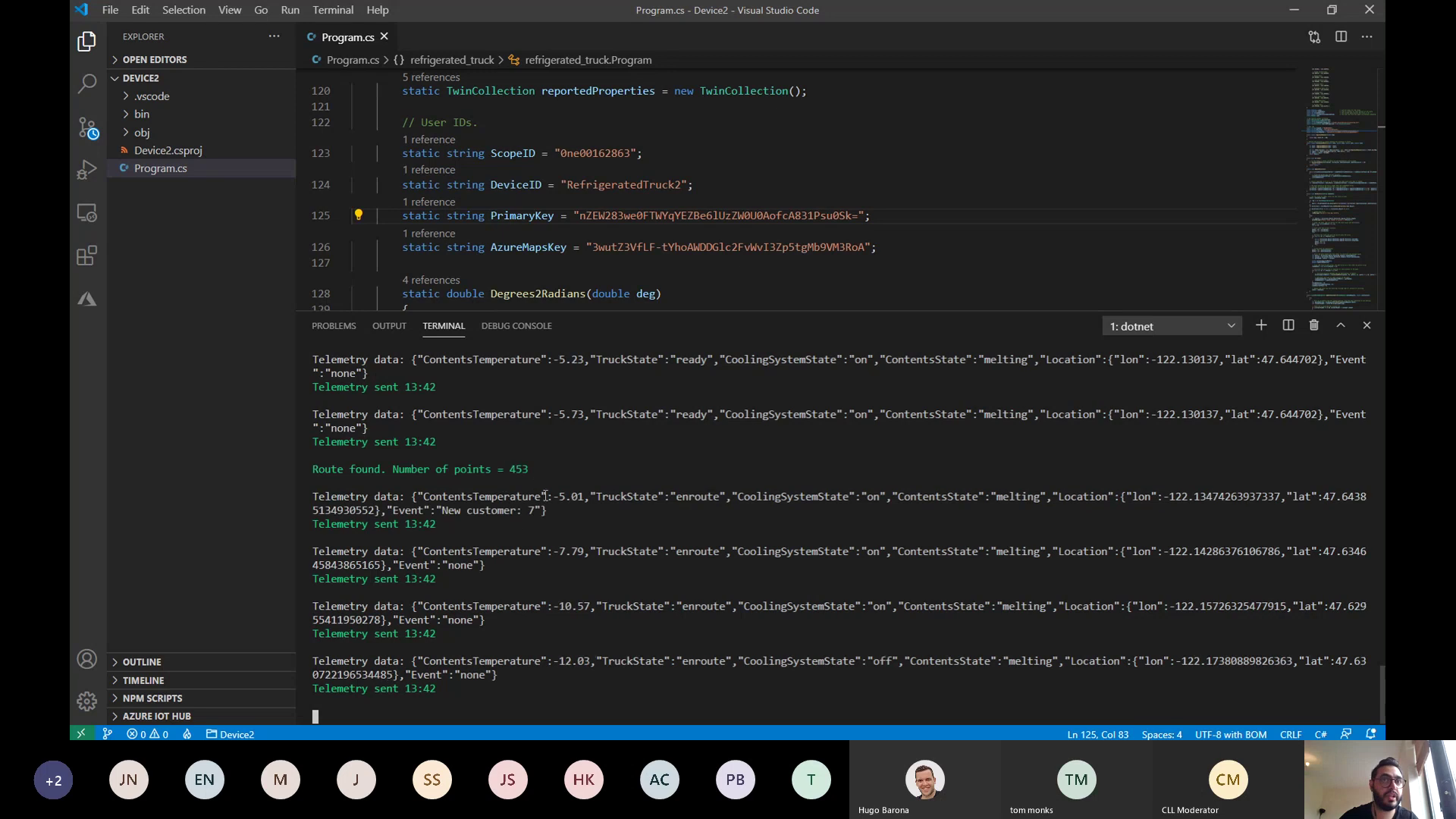
{"action": "left_click_drag", "start_coordinate": [678, 413], "coordinate": [718, 415]}
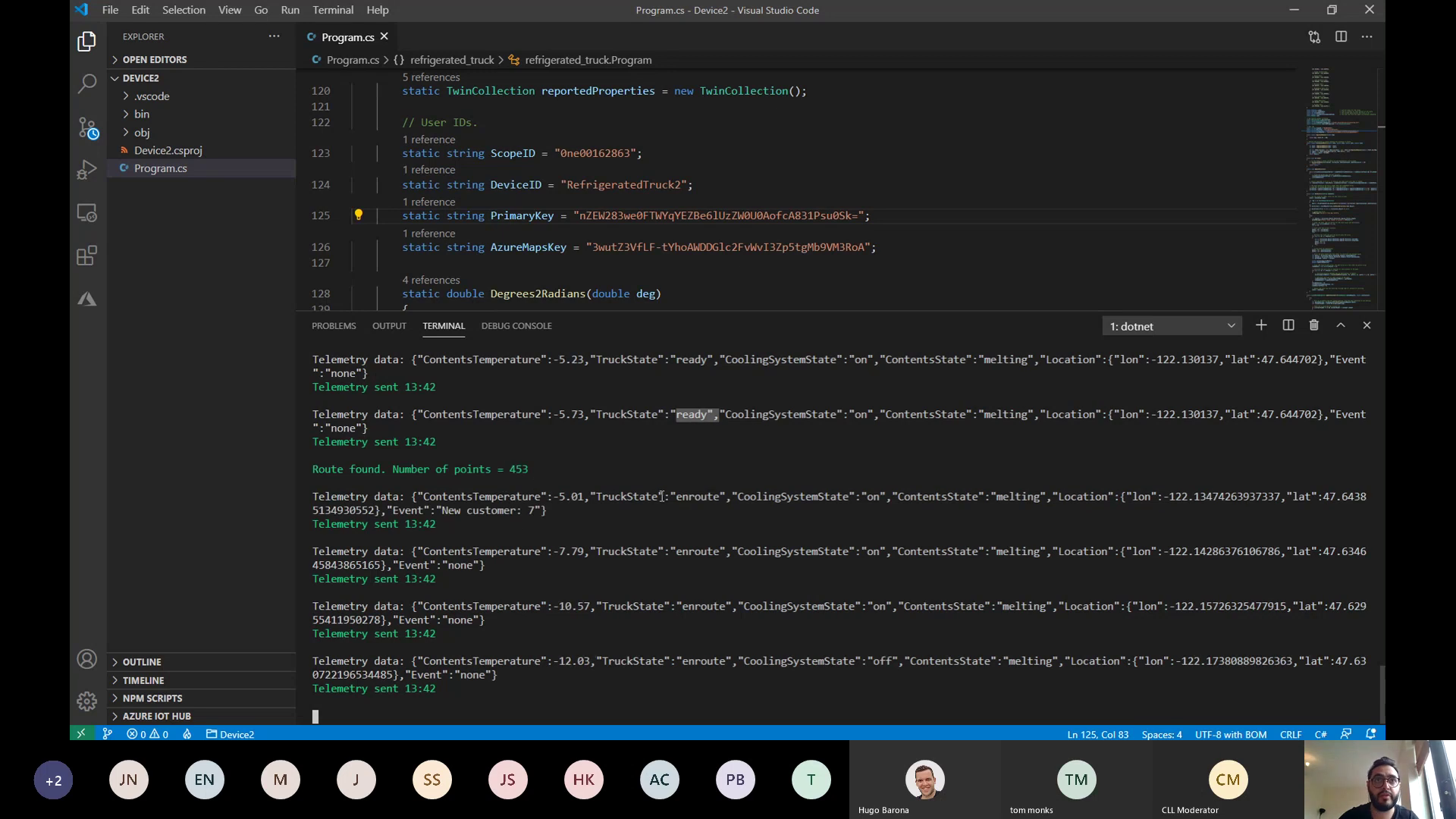
{"action": "left_click_drag", "start_coordinate": [677, 496], "coordinate": [718, 497]}
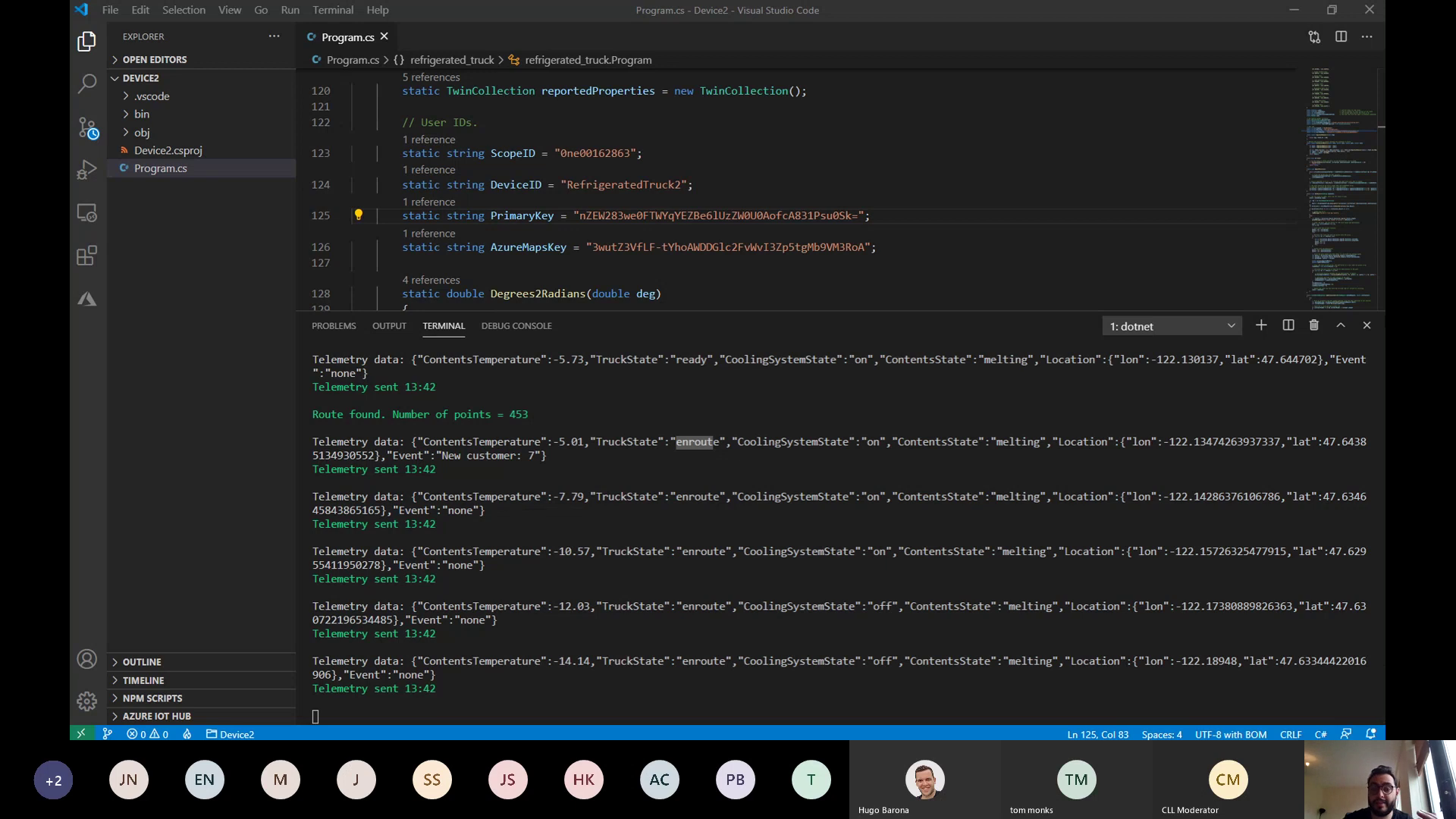
Step: Return to IoT Central and examine the location, telemetry and new-customer event in the Truck View of RefrigeratedTruck - 2
{"action": "key", "text": "alt+Tab"}
{"action": "left_click", "coordinate": [412, 175]}
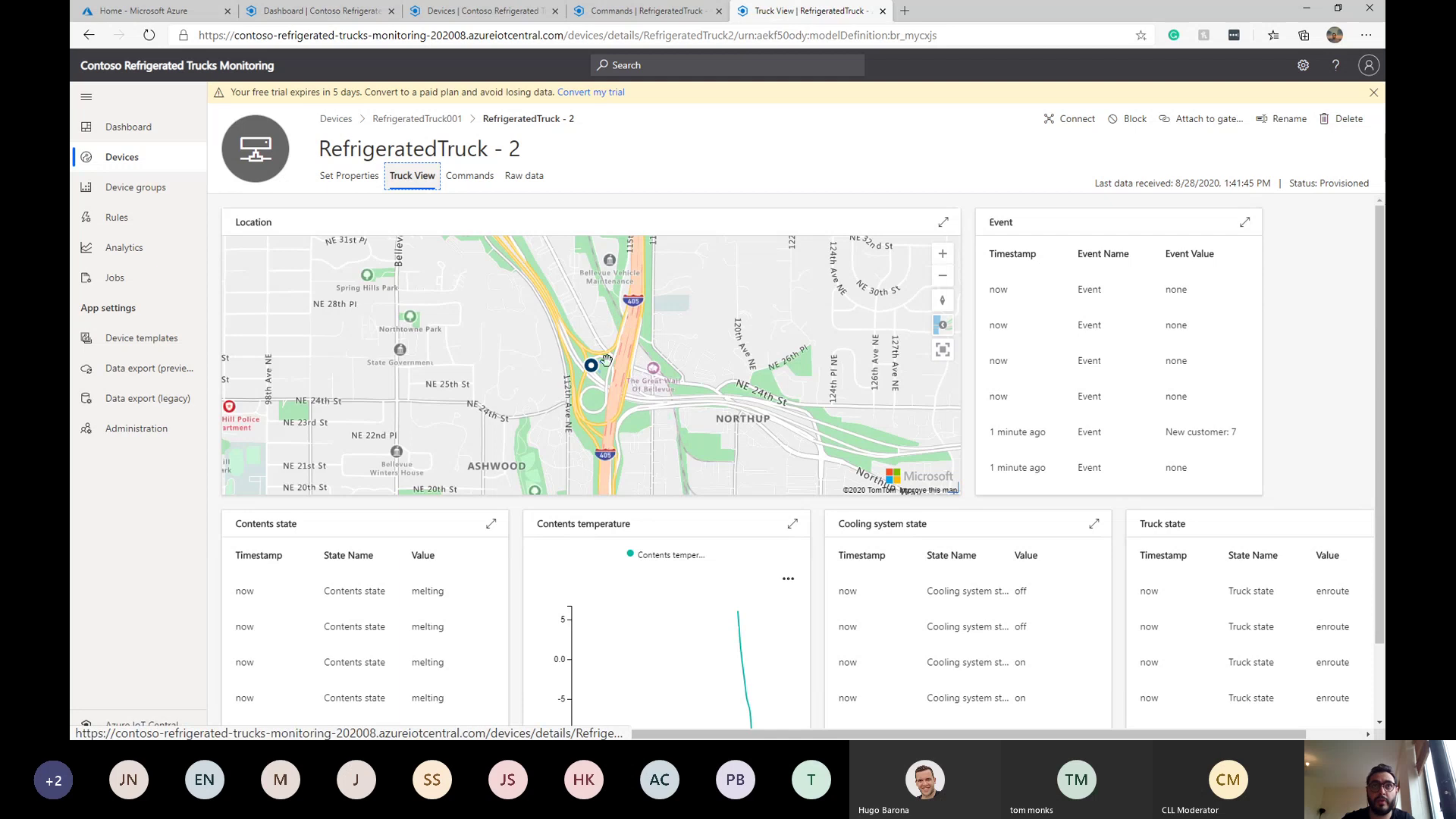
{"action": "scroll", "coordinate": [736, 346], "scroll_direction": "down", "scroll_amount": 3}
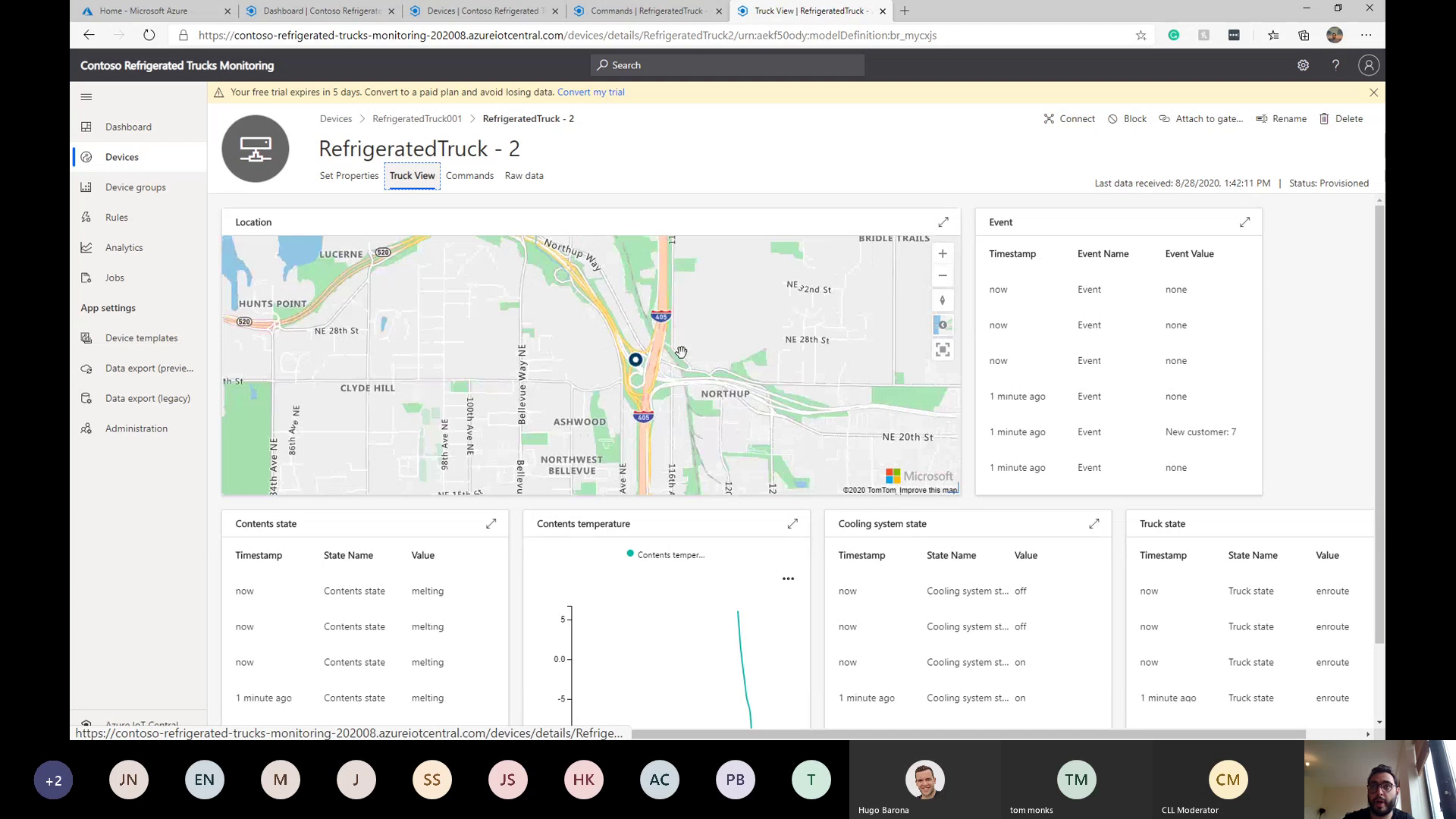
{"action": "scroll", "coordinate": [836, 446], "scroll_direction": "down", "scroll_amount": 1}
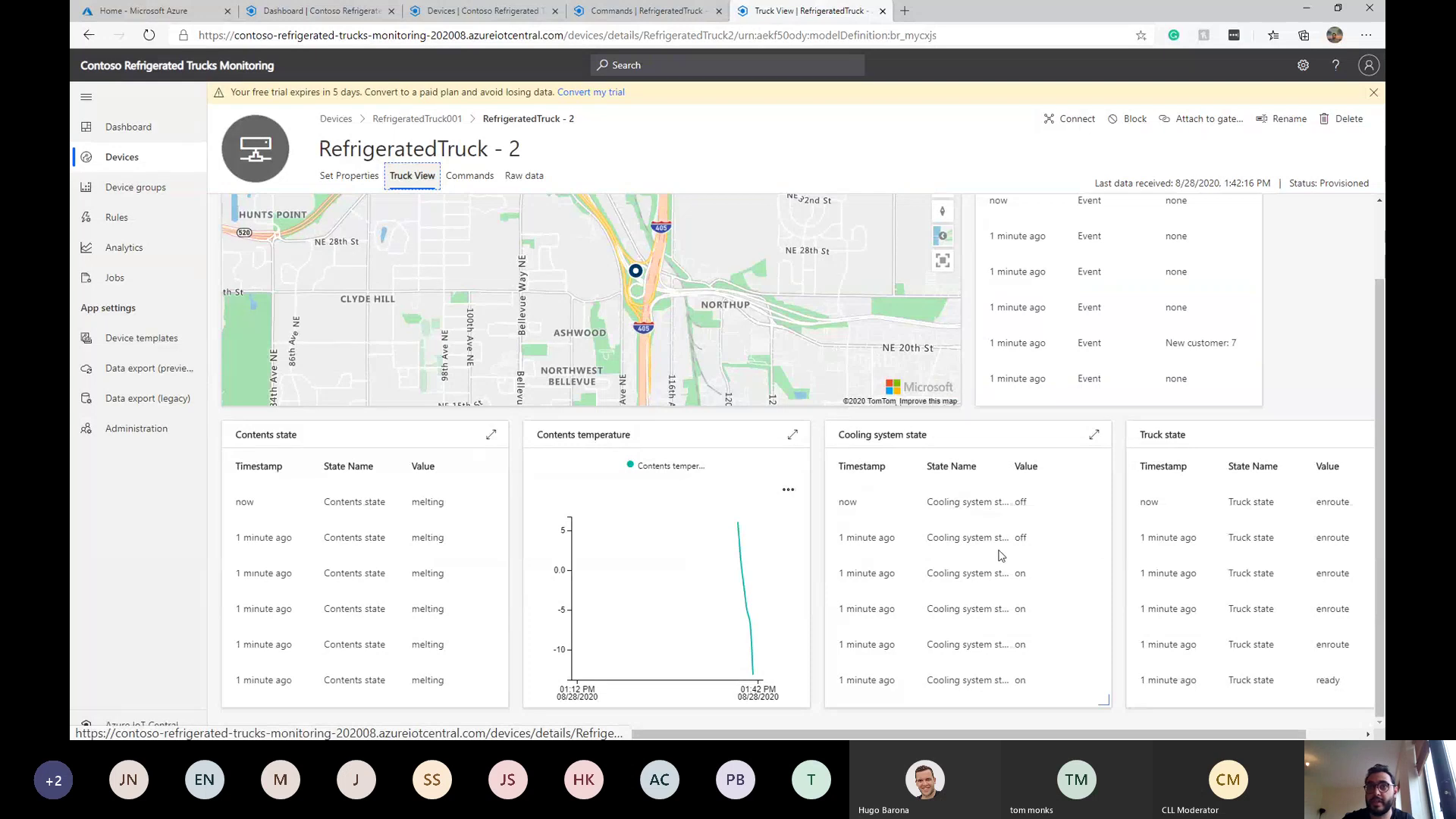
{"action": "scroll", "coordinate": [1047, 537], "scroll_direction": "up", "scroll_amount": 1}
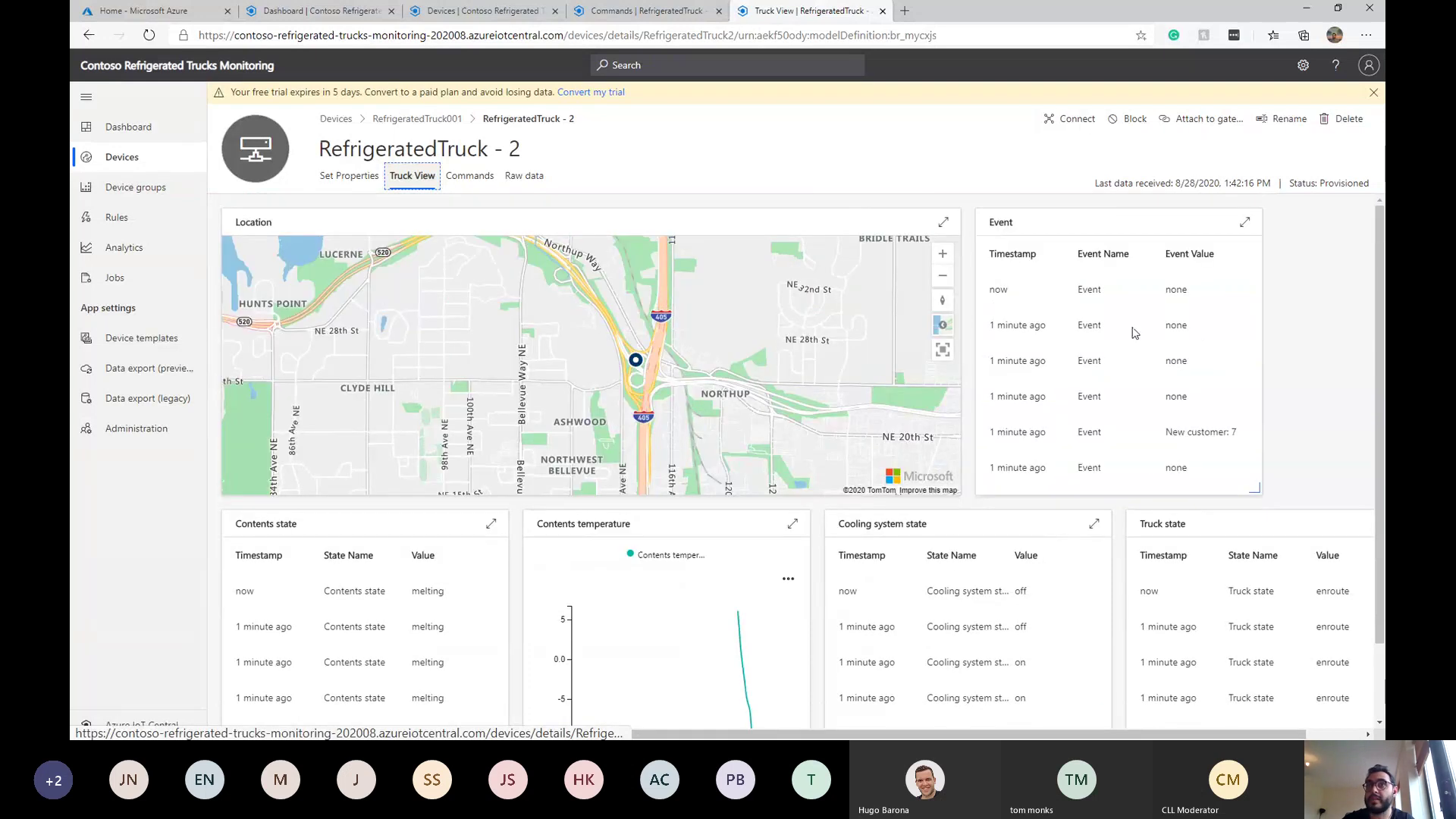
{"action": "triple_click", "coordinate": [1173, 433]}
{"action": "triple_click", "coordinate": [1176, 436]}
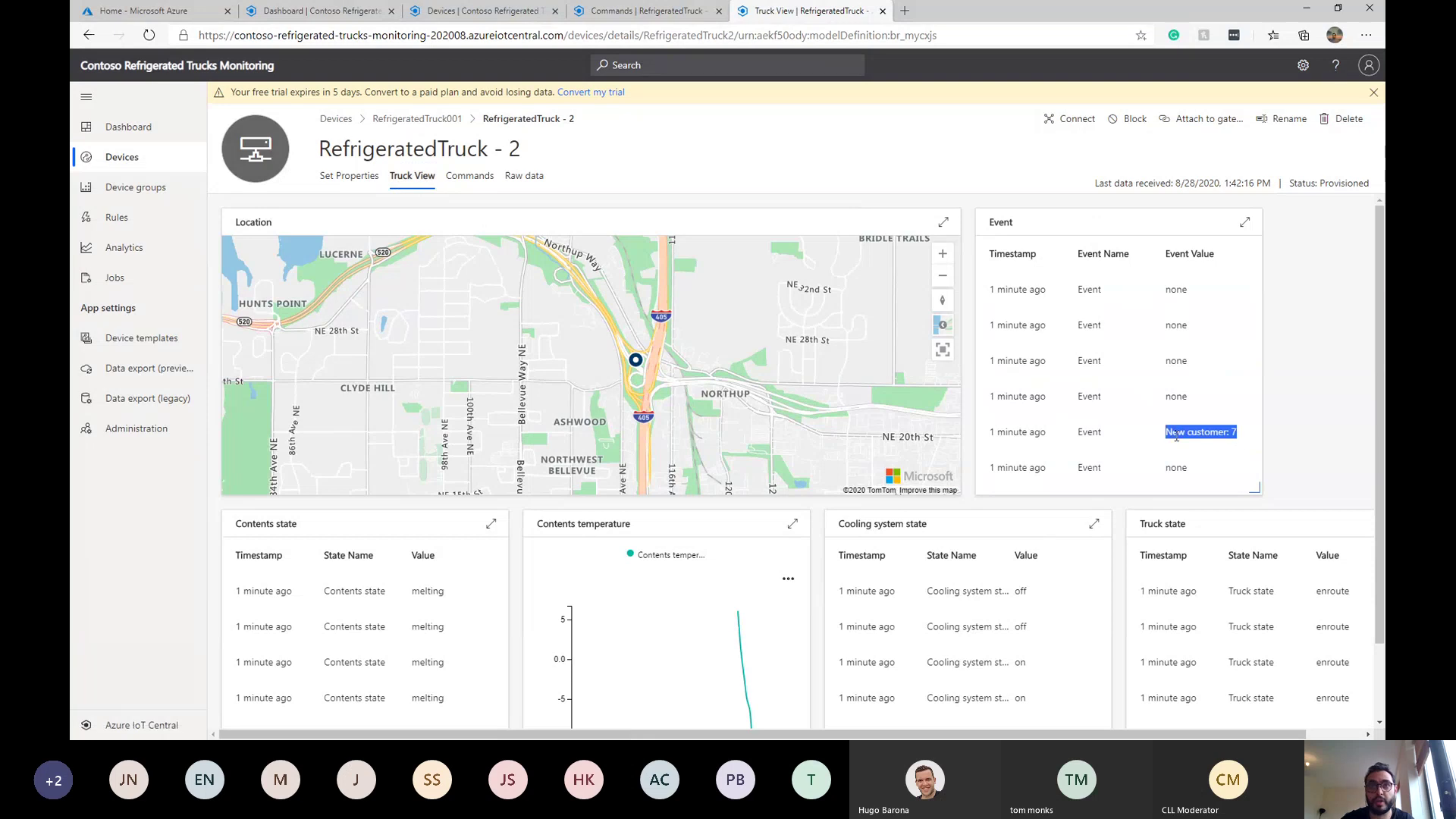
Step: Examine the location, cooling system state, contents state and contents temperature in the Truck View of RefrigeratedTruck - 1
{"action": "left_click", "coordinate": [641, 11]}
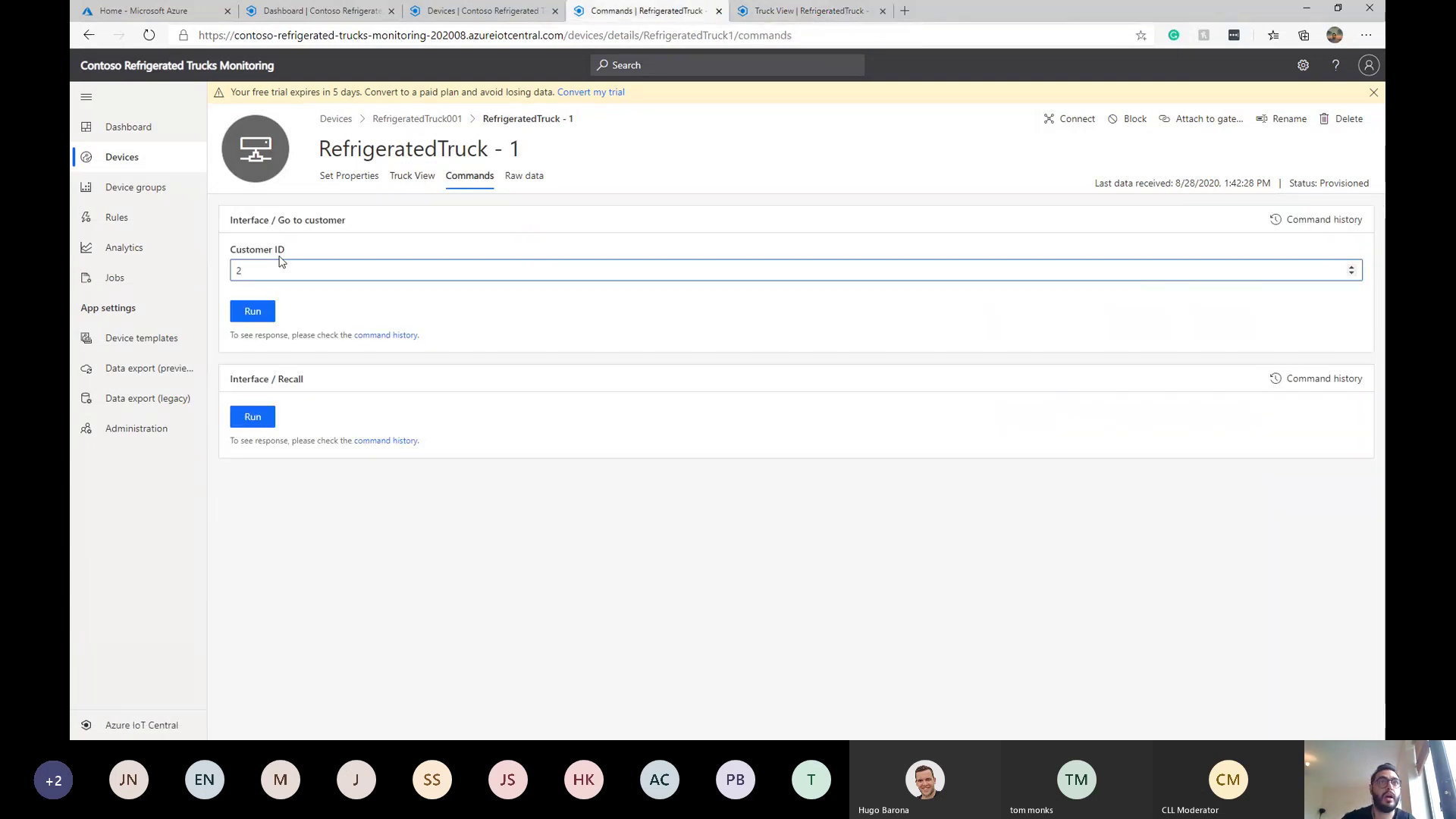
{"action": "left_click", "coordinate": [409, 177]}
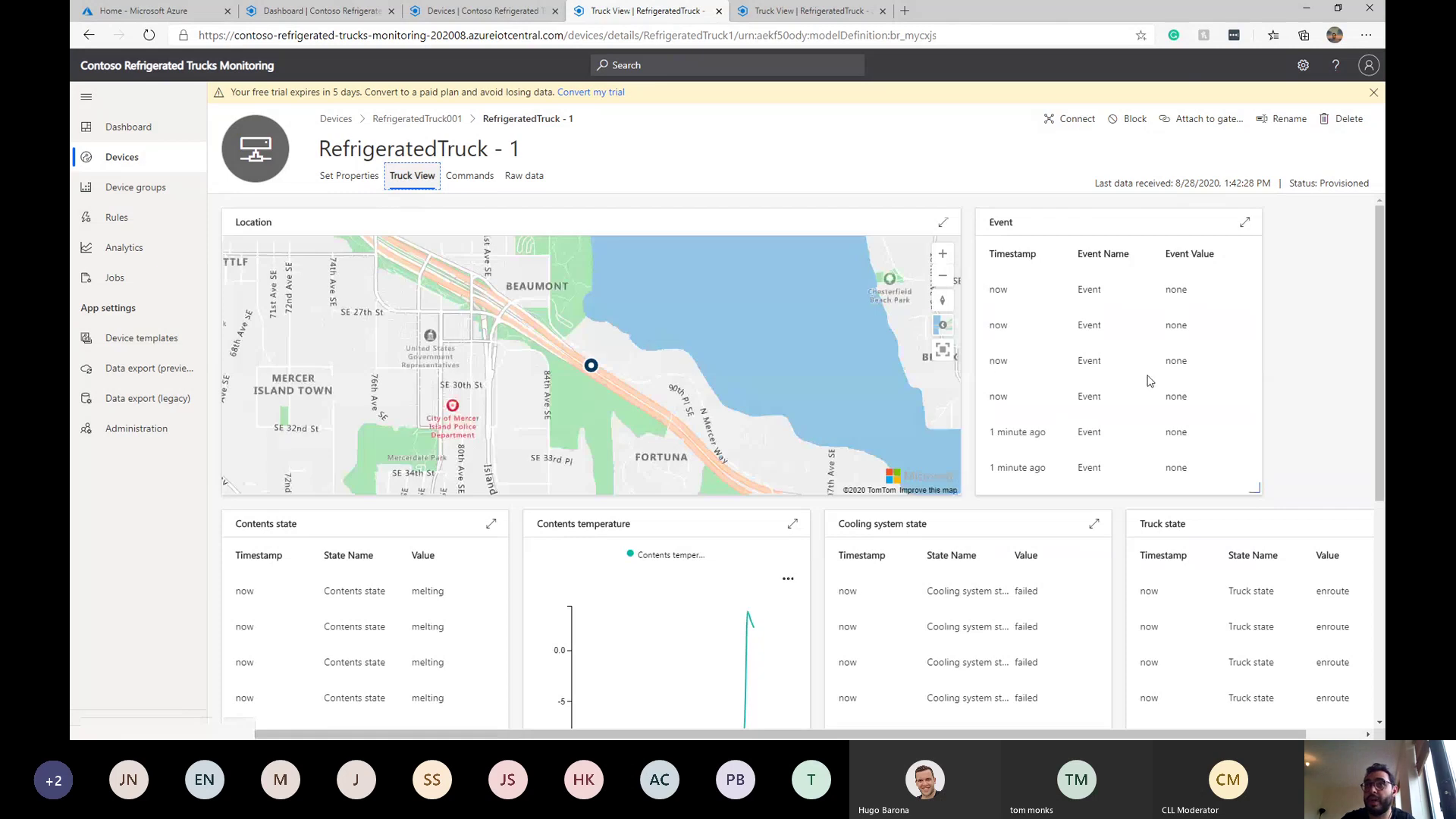
{"action": "scroll", "coordinate": [1149, 381], "scroll_direction": "down", "scroll_amount": 2}
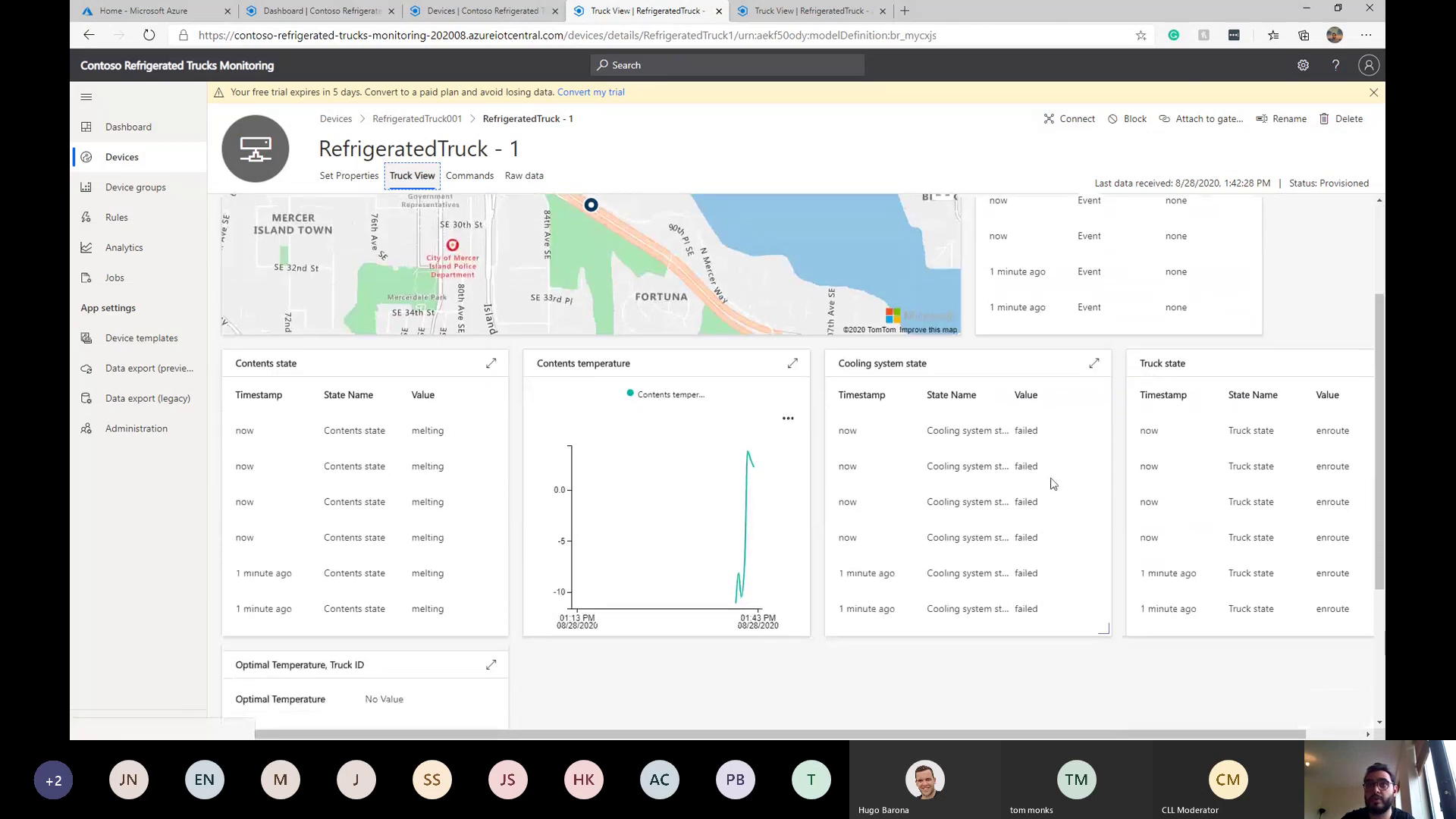
{"action": "left_click_drag", "start_coordinate": [927, 430], "coordinate": [1003, 430]}
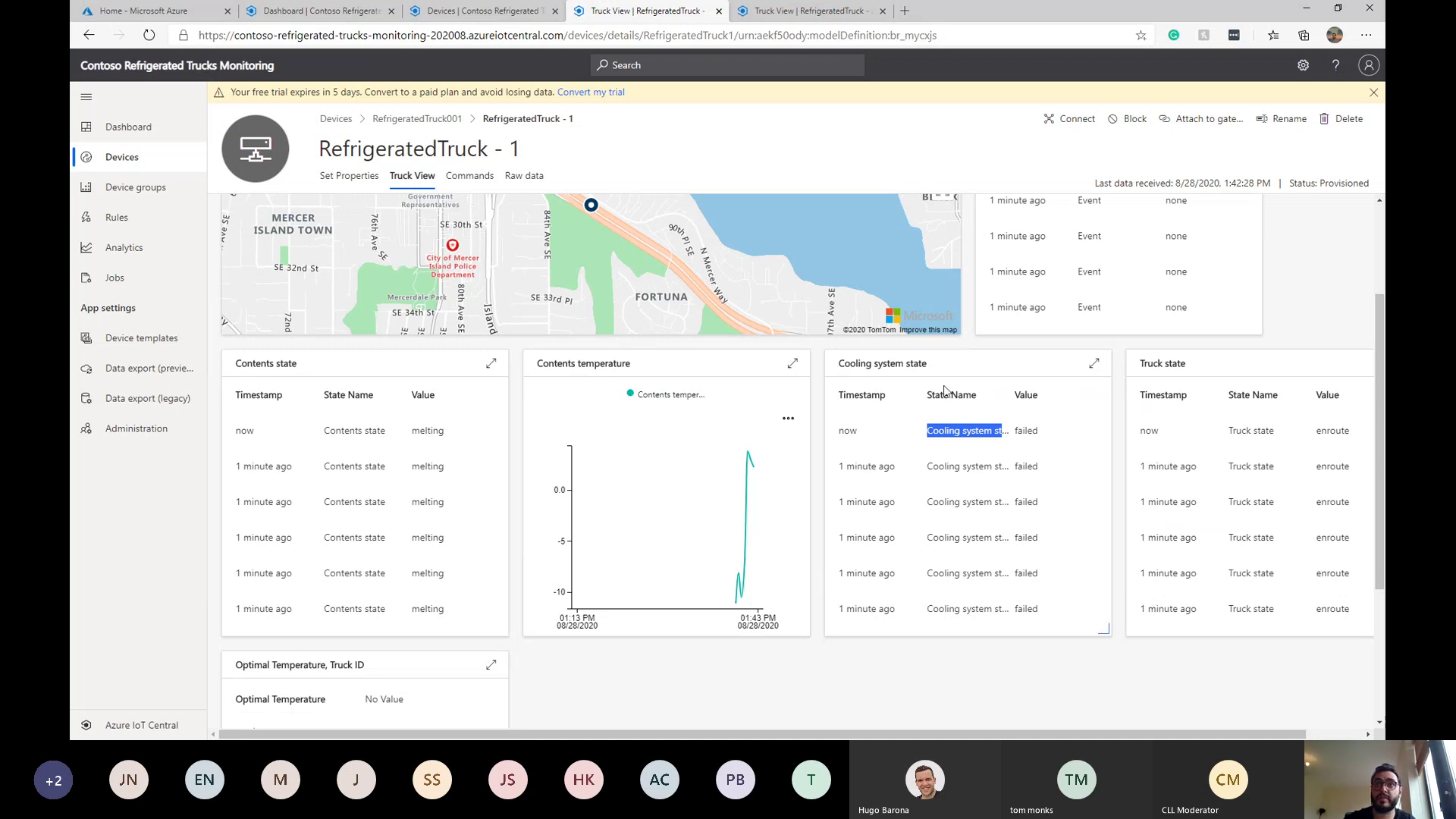
{"action": "left_click_drag", "start_coordinate": [324, 465], "coordinate": [380, 483]}
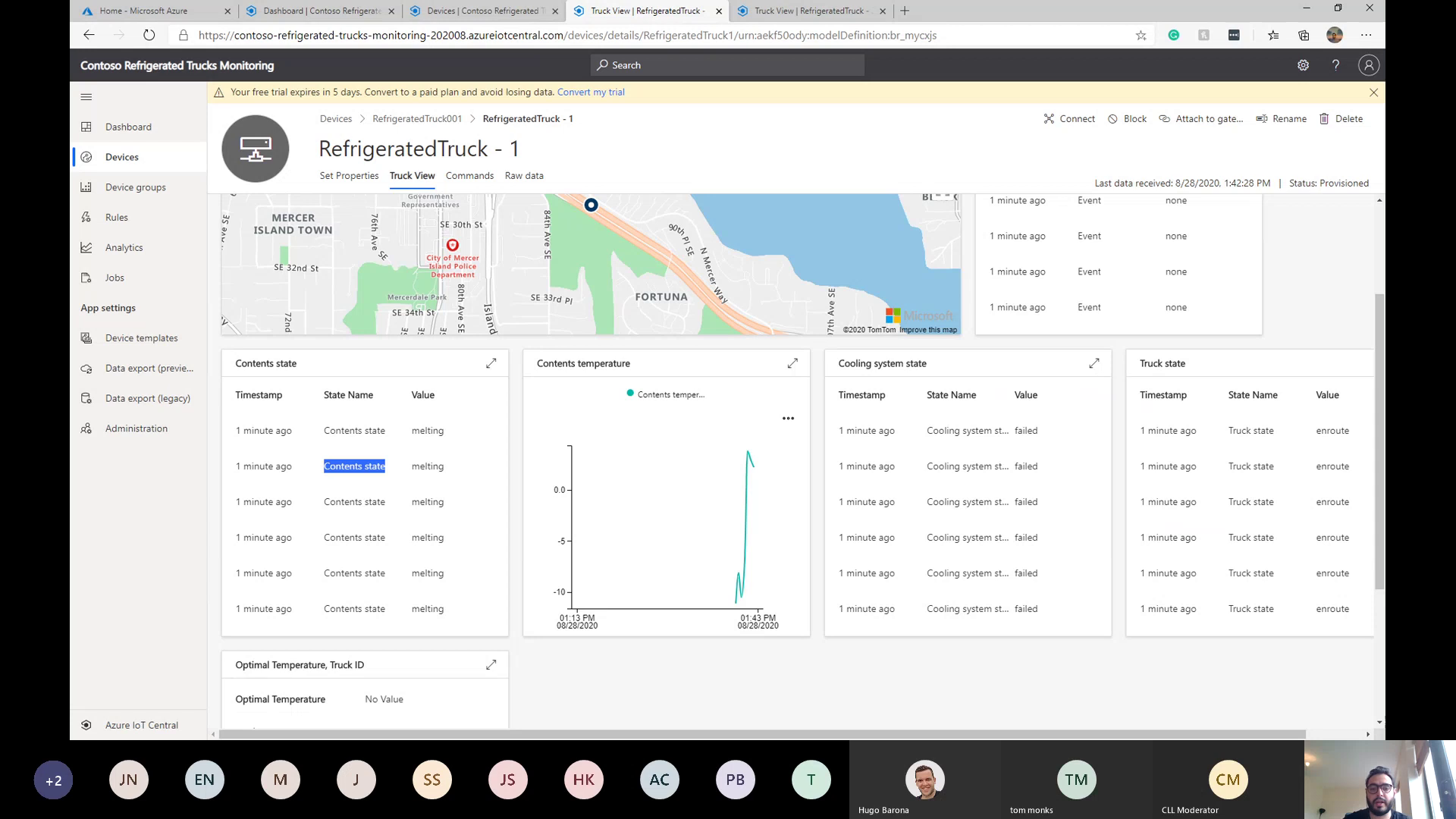
{"action": "mouse_move", "coordinate": [670, 476]}
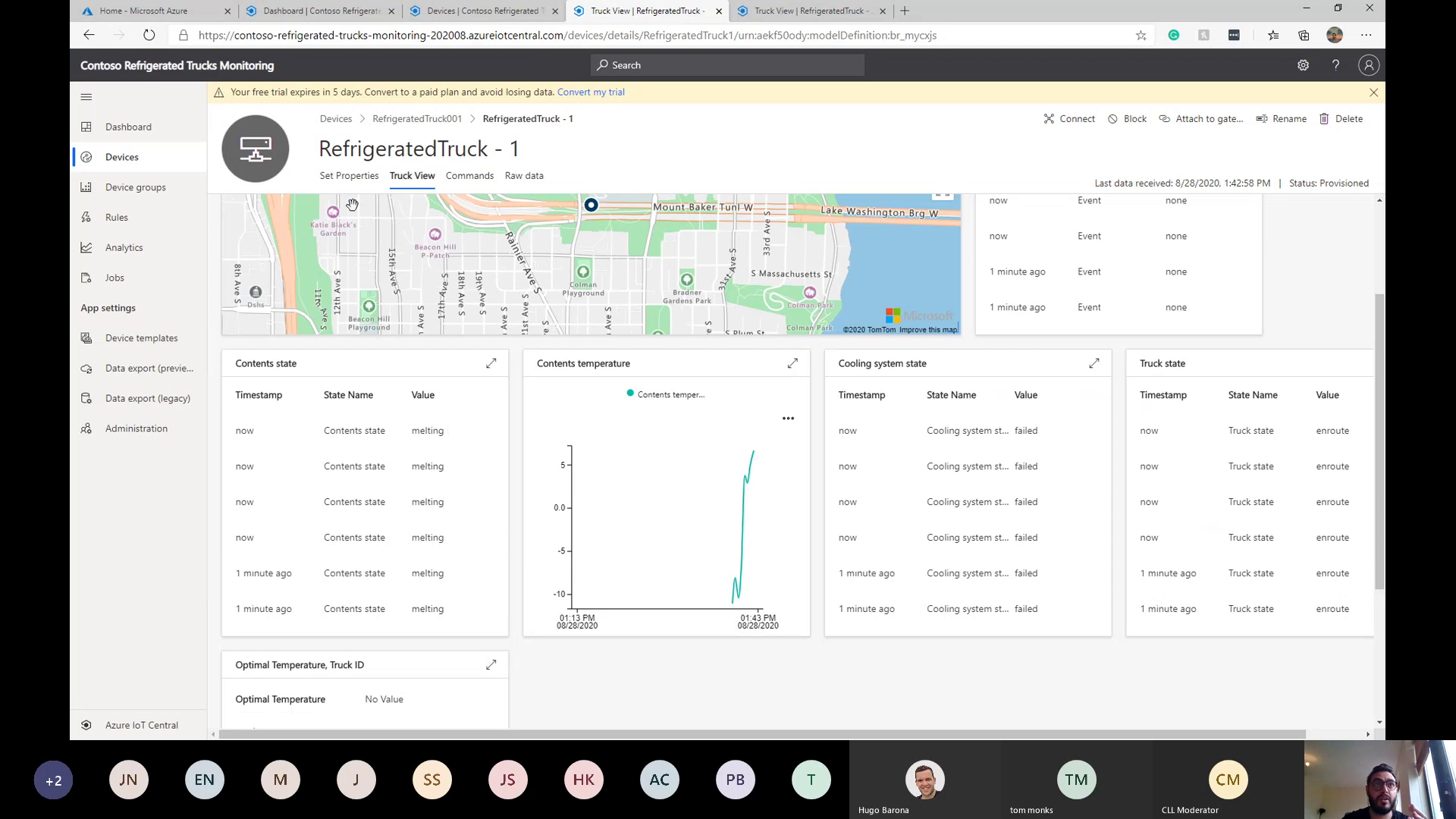
Step: Open the commands of RefrigeratedTruck - 1, then switch to Visual Studio Code and check the truck state in the Device1 terminal
{"action": "left_click", "coordinate": [457, 179]}
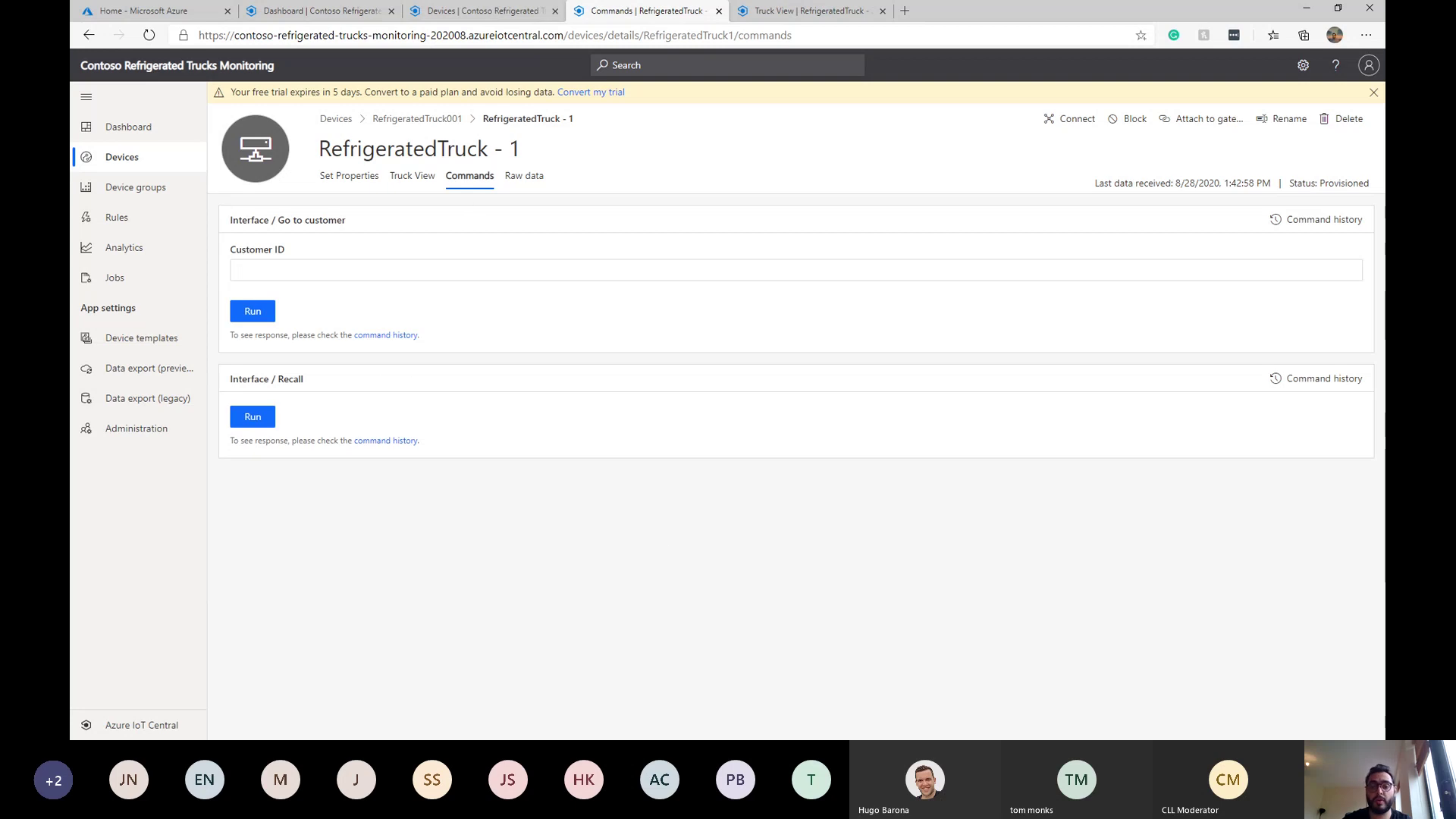
{"action": "key", "text": "alt+Tab"}
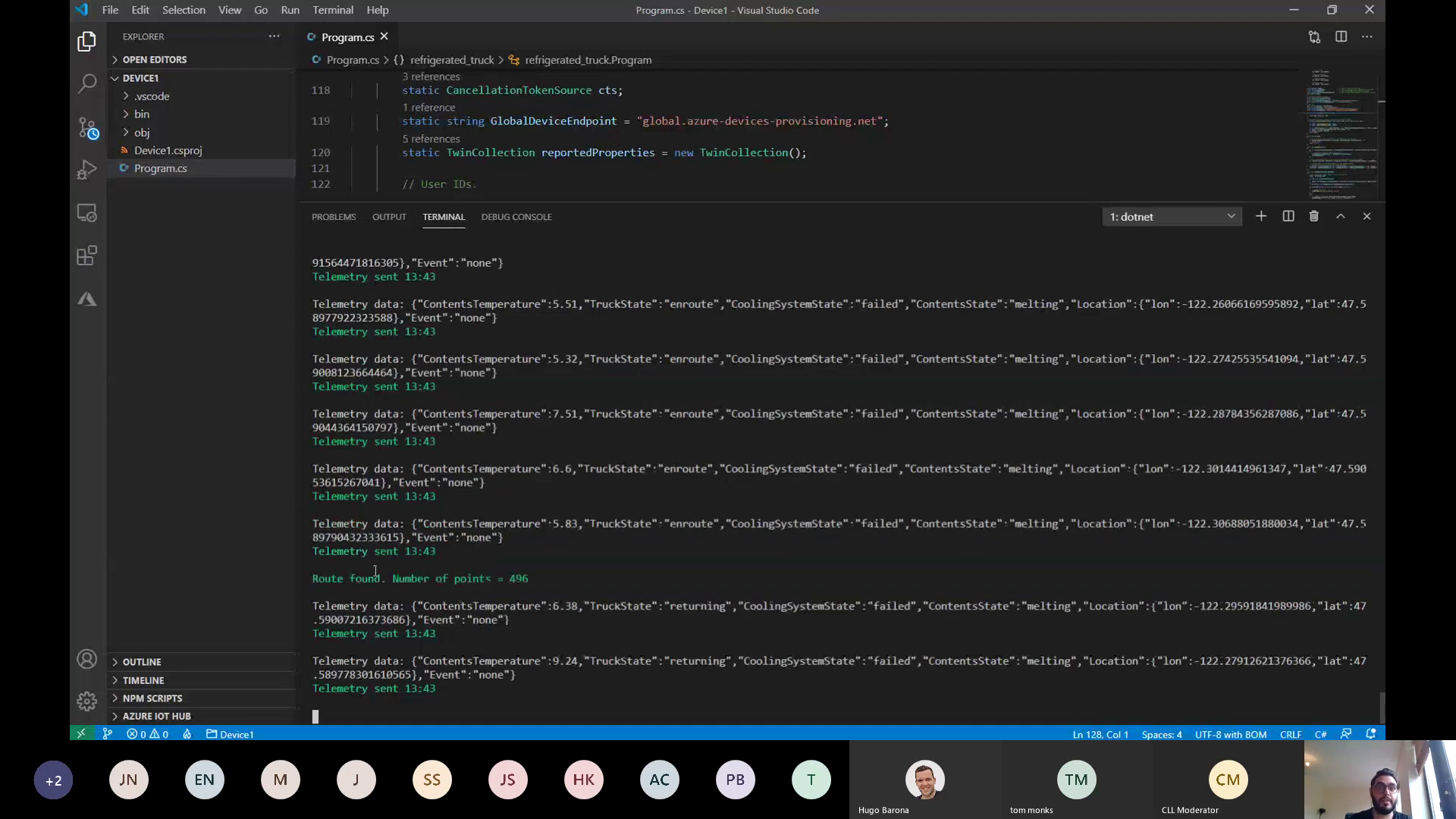
{"action": "left_click_drag", "start_coordinate": [671, 607], "coordinate": [729, 613]}
{"action": "key", "text": "alt+Tab"}
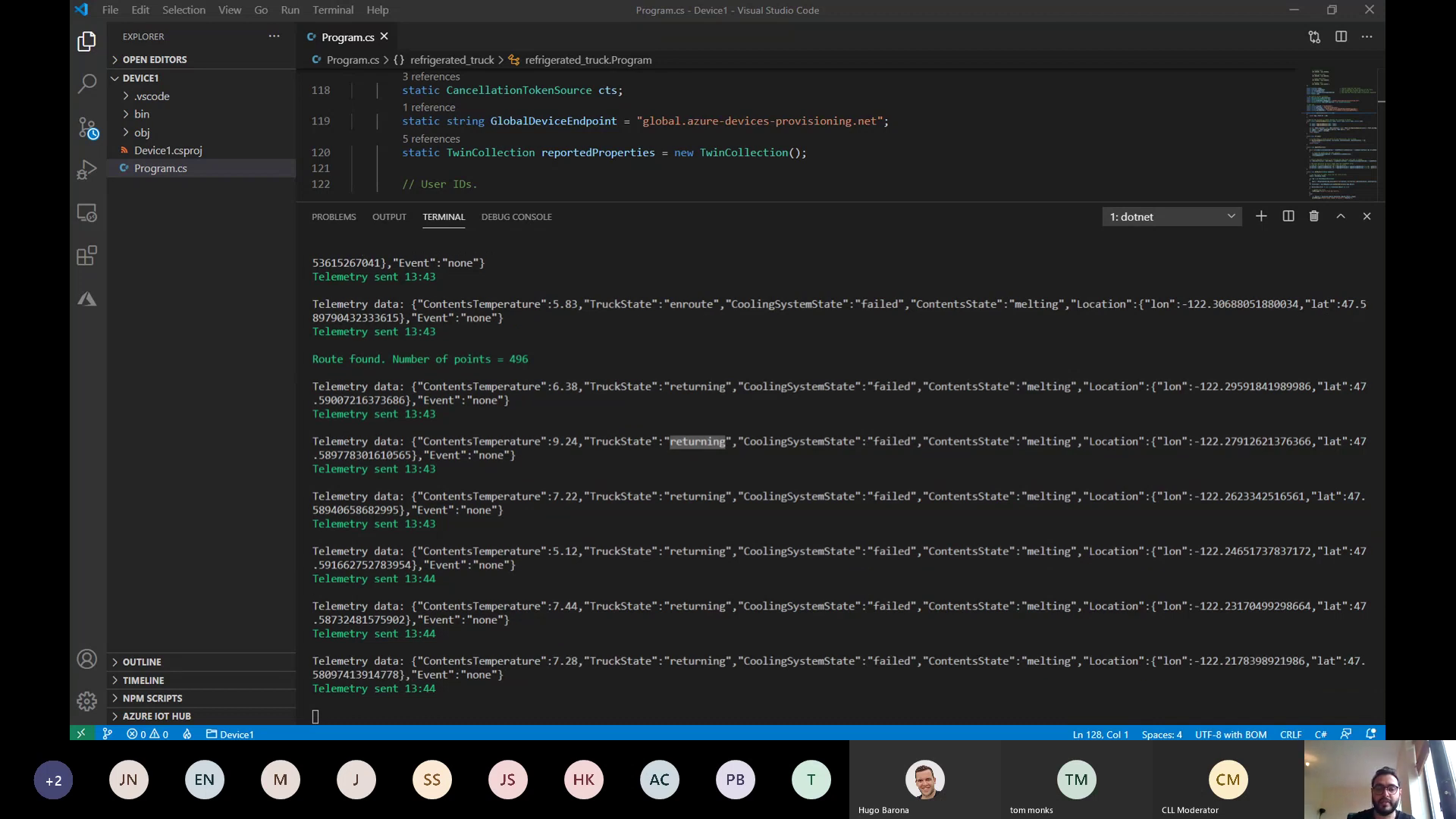
Step: Switch back to IoT Central, set the Optimal Temperature of RefrigeratedTruck - 2 to -8 °C, and save the property
{"action": "key", "text": "alt+Tab"}
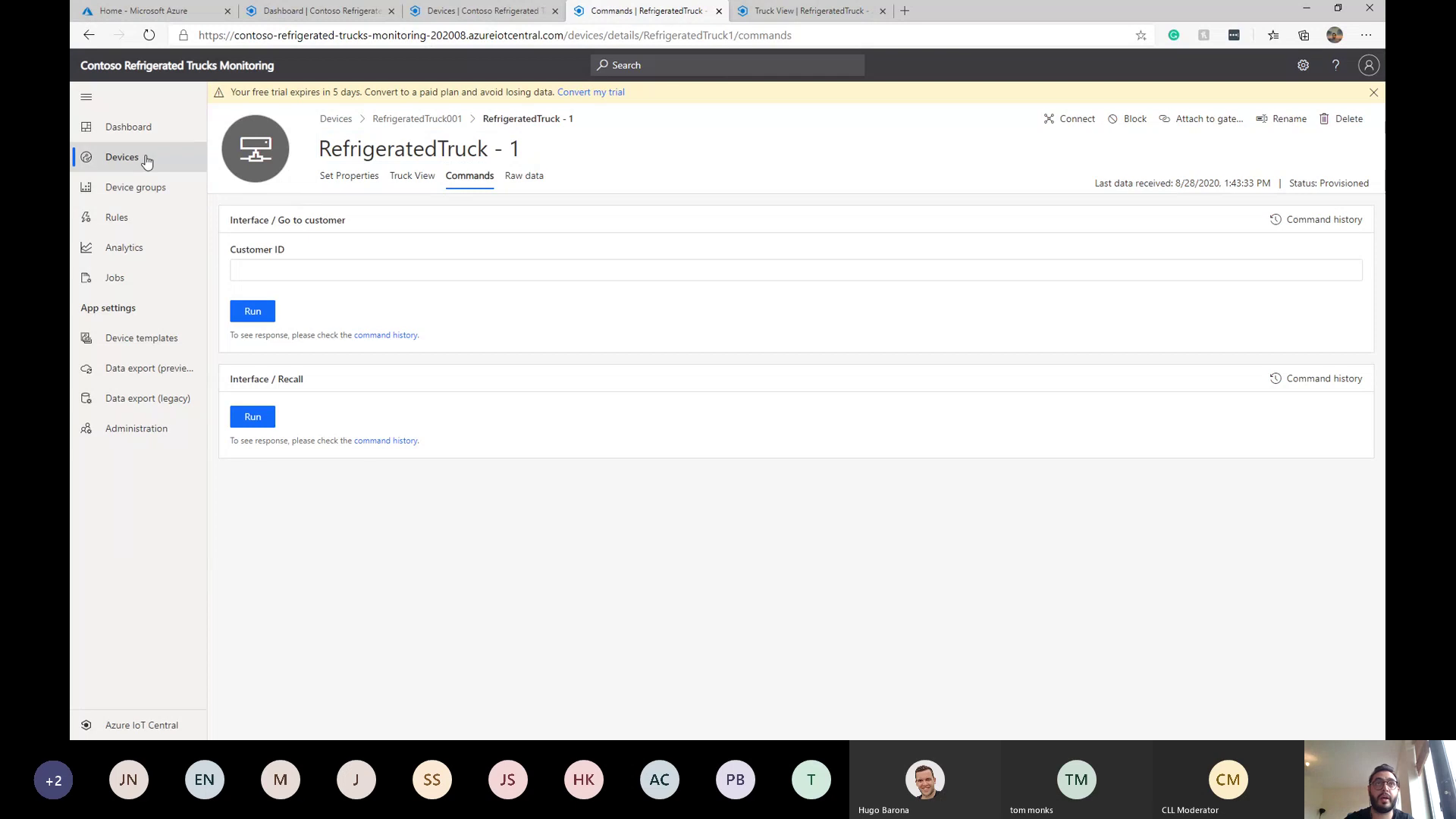
{"action": "left_click", "coordinate": [794, 11]}
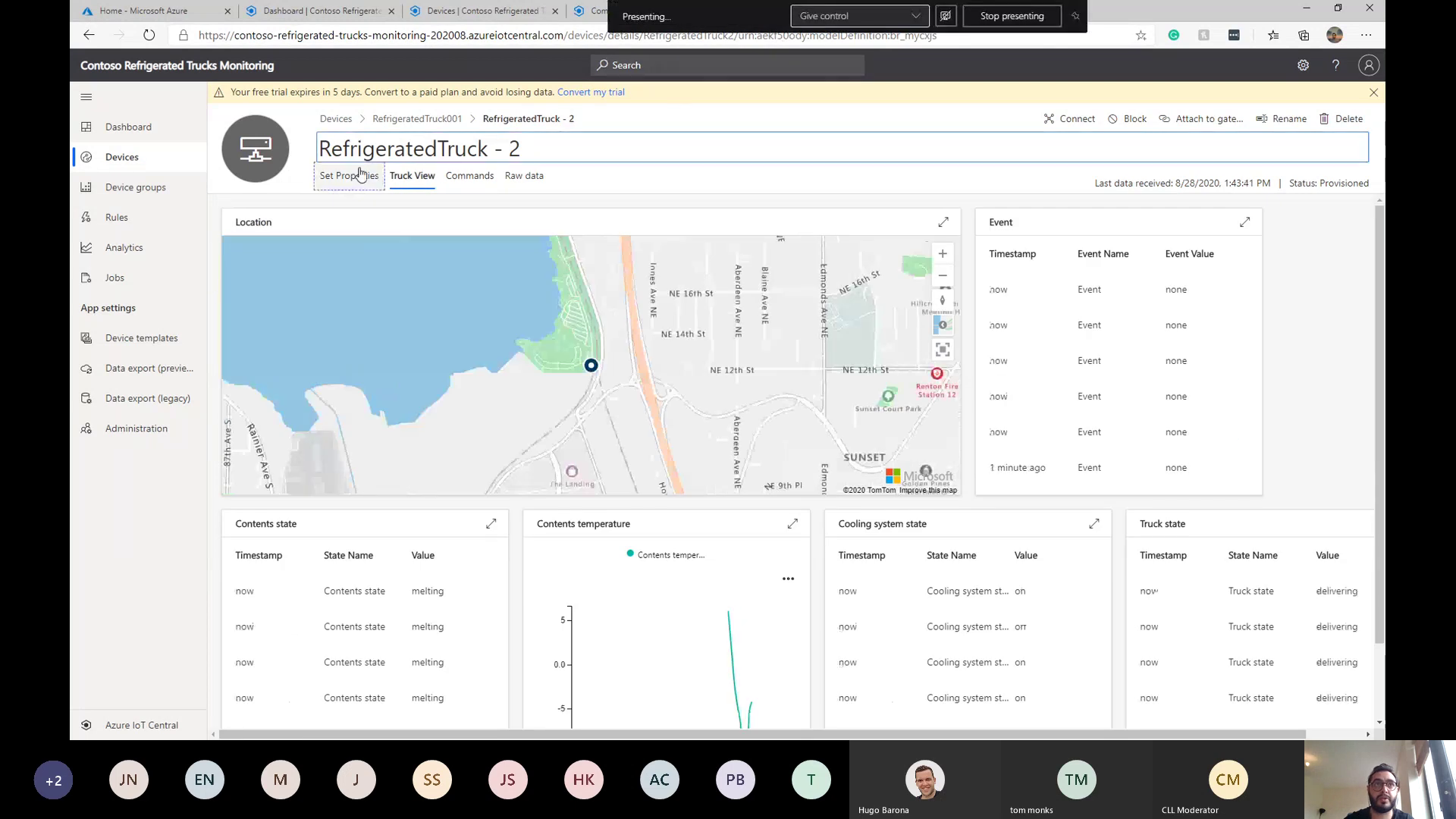
{"action": "left_click", "coordinate": [348, 175]}
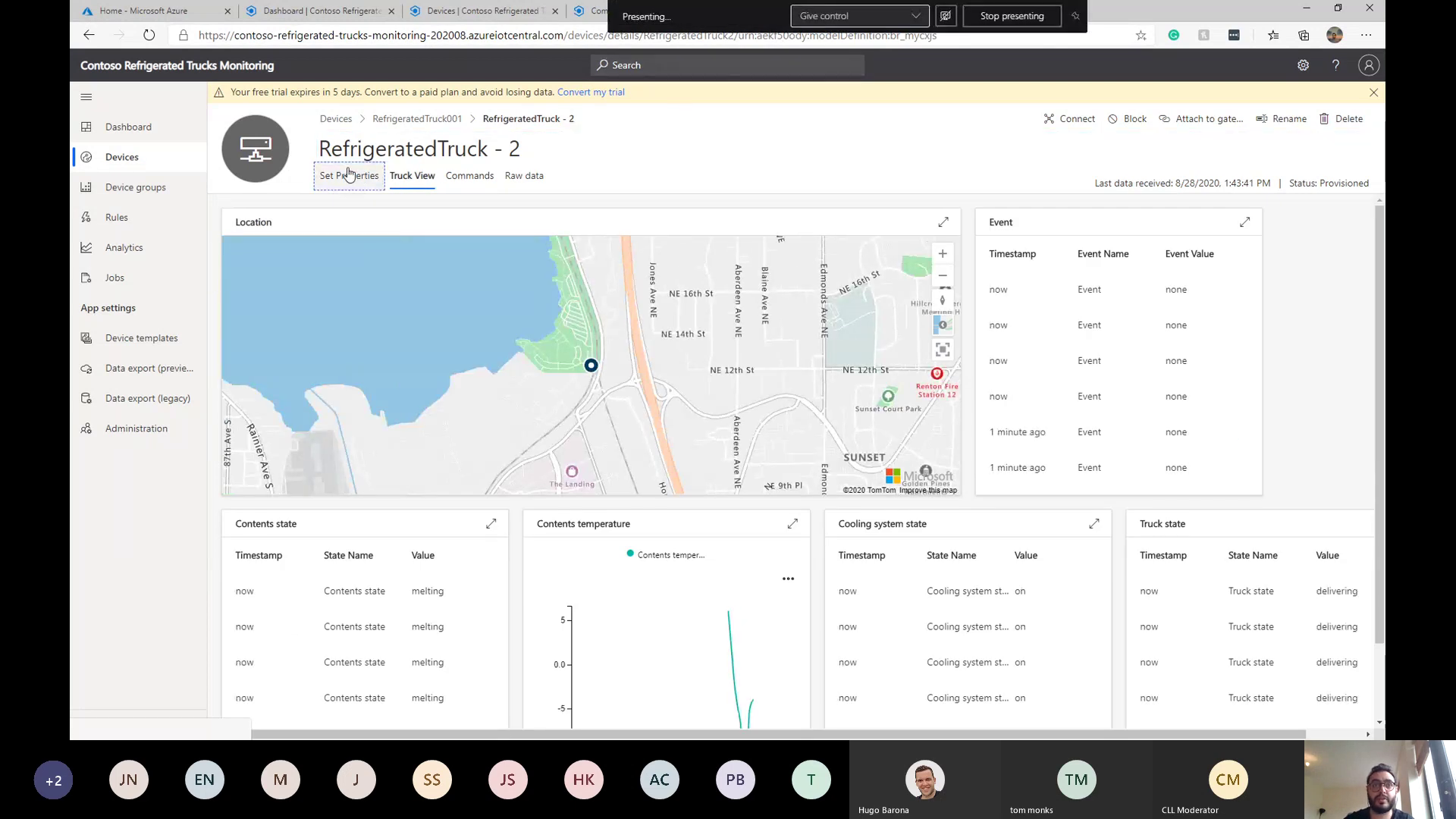
{"action": "left_click", "coordinate": [348, 174]}
{"action": "left_click", "coordinate": [397, 287]}
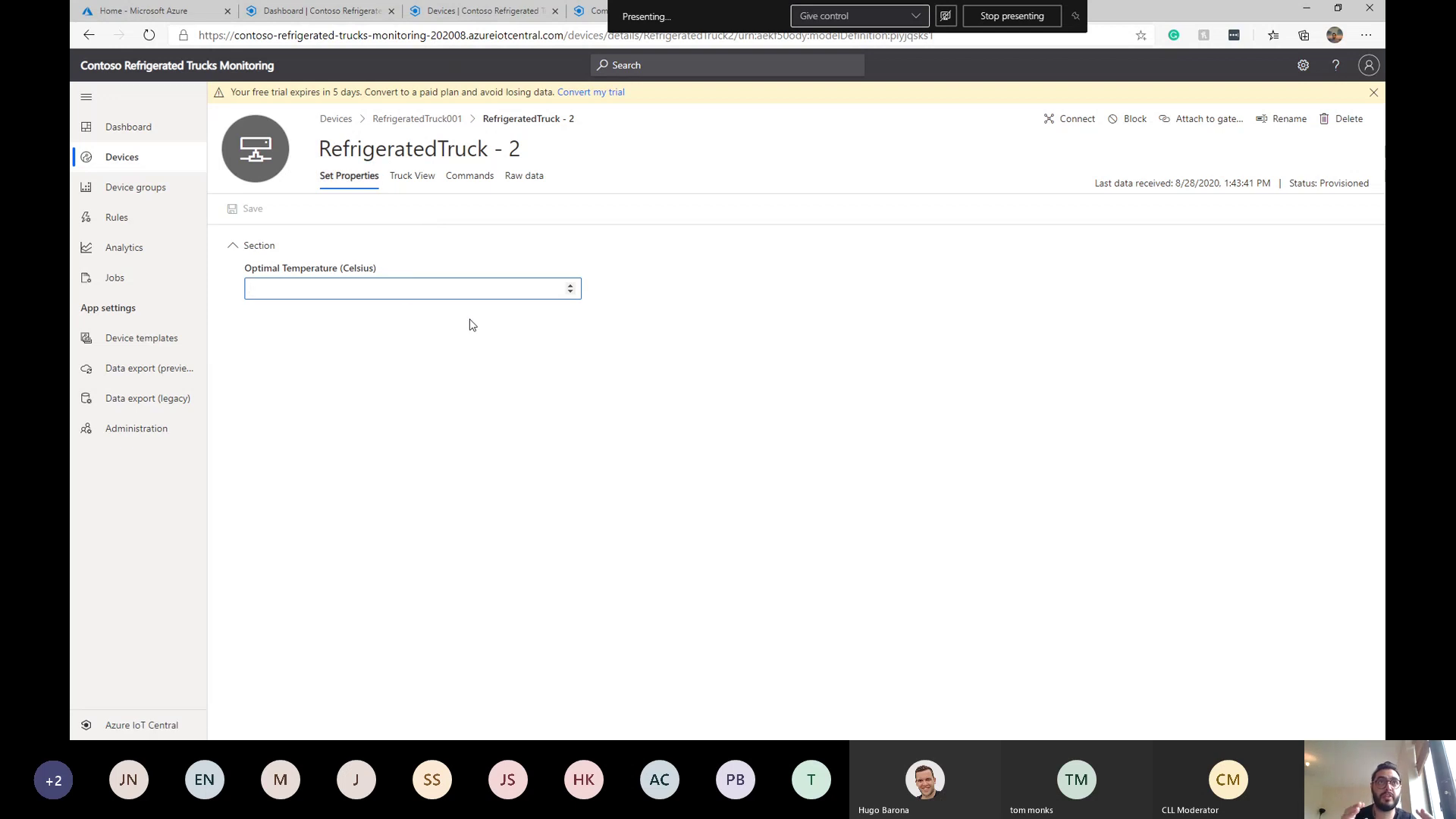
{"action": "type", "text": "-"}
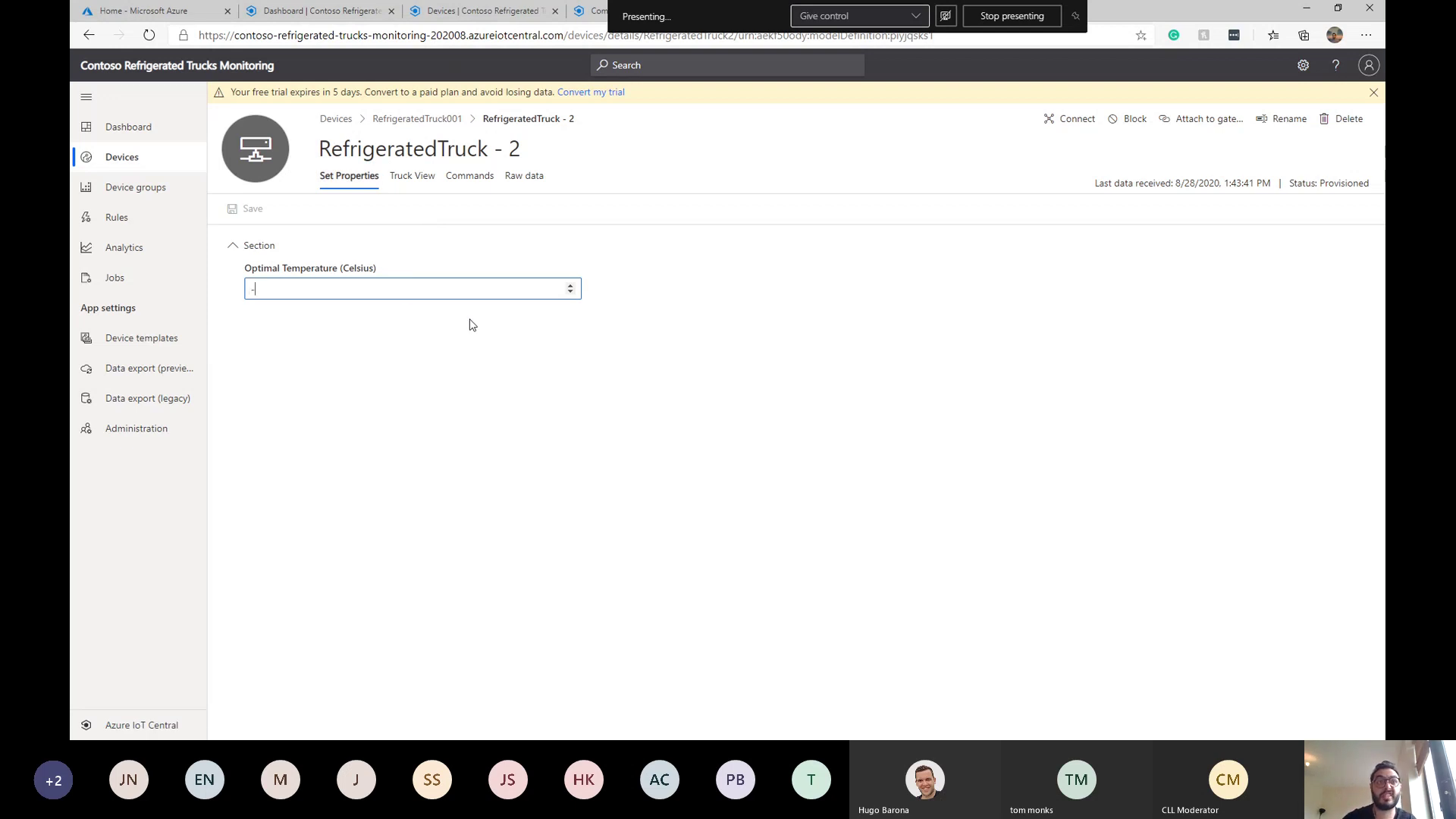
{"action": "type", "text": "8"}
{"action": "left_click", "coordinate": [255, 210]}
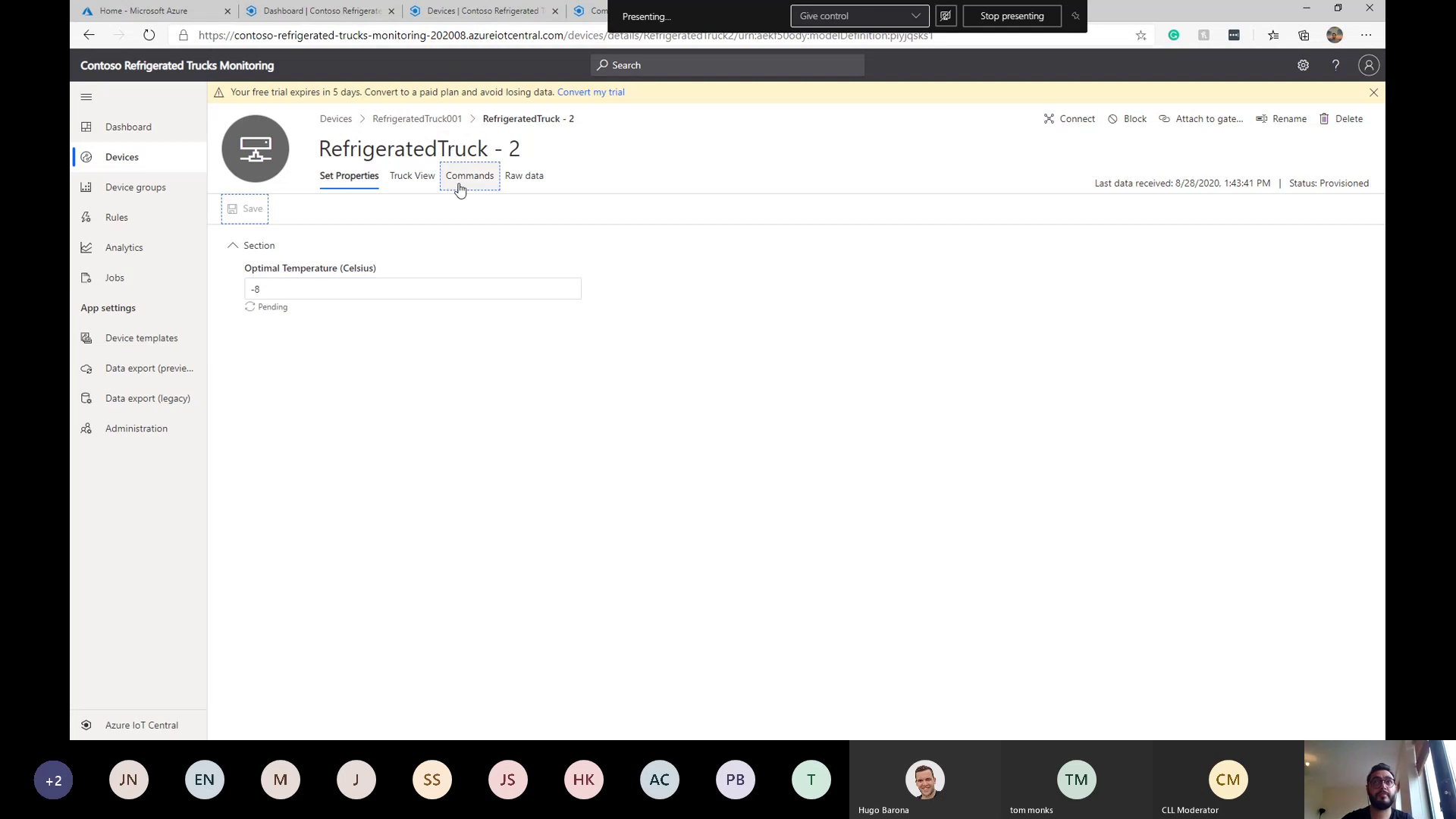
Step: Reload the Truck View of RefrigeratedTruck - 2 and check its Optimal Temperature and Truck ID tile
{"action": "left_click", "coordinate": [426, 180]}
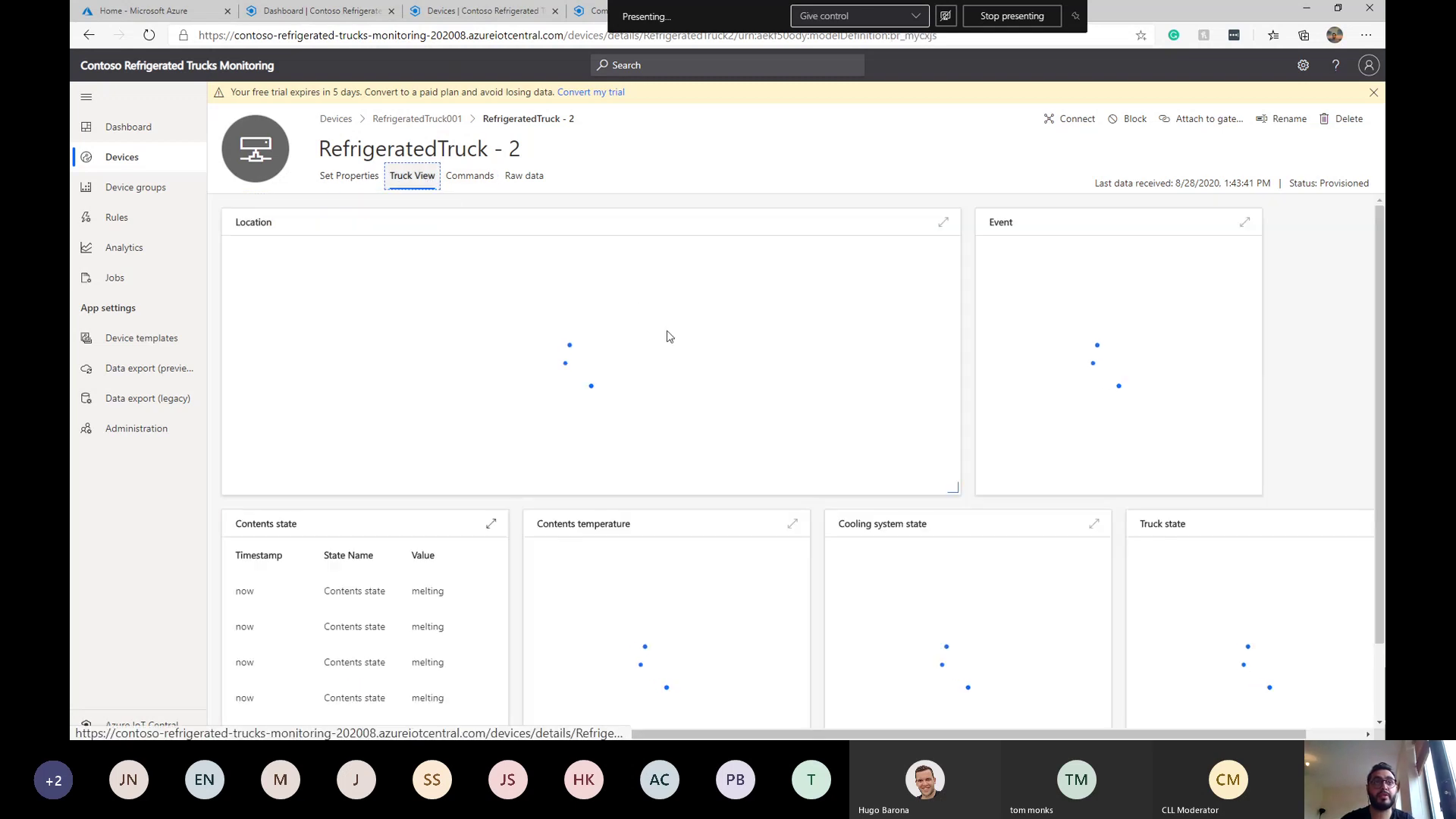
{"action": "scroll", "coordinate": [1283, 377], "scroll_direction": "down", "scroll_amount": 2}
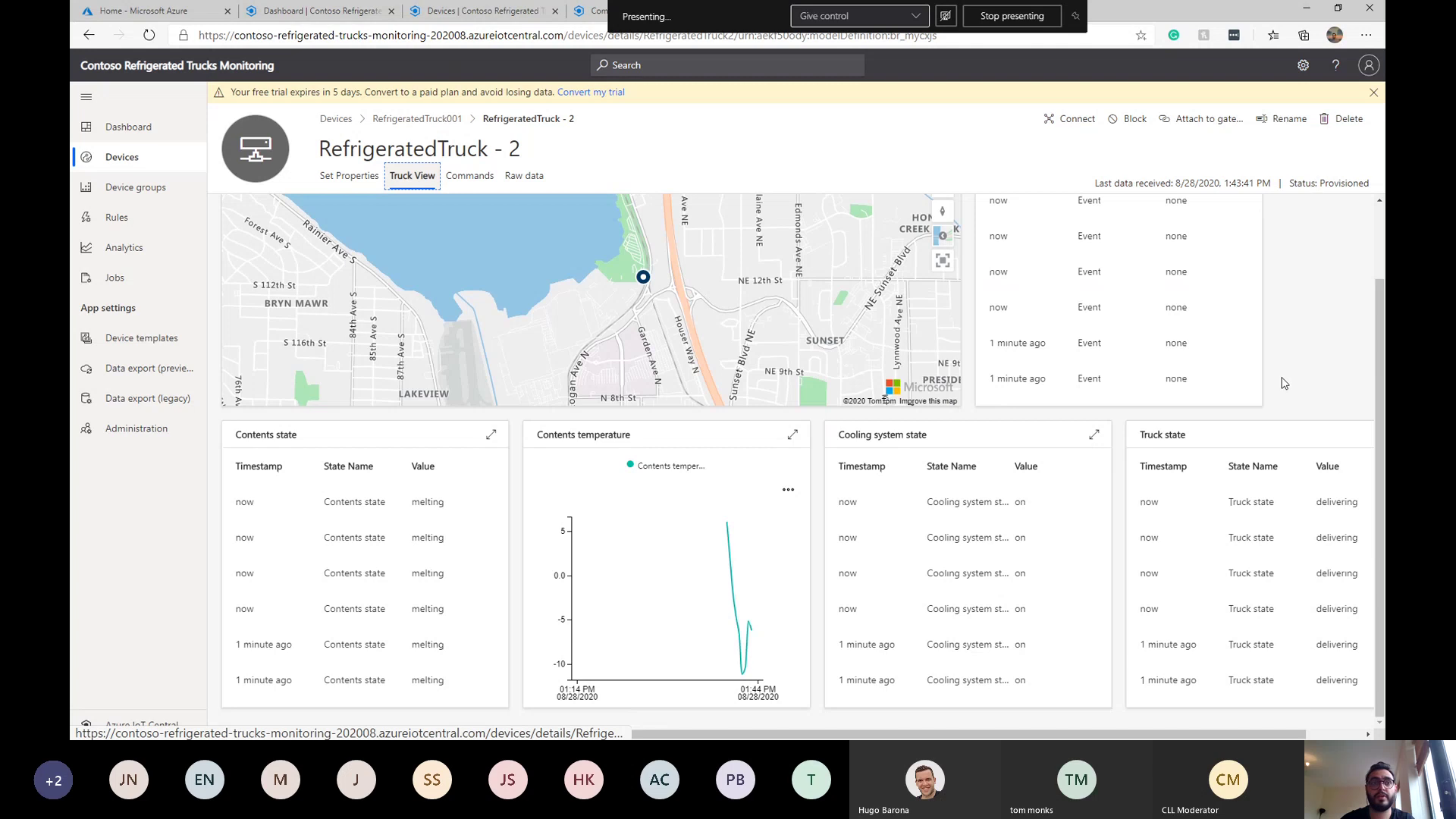
{"action": "left_click", "coordinate": [1306, 339]}
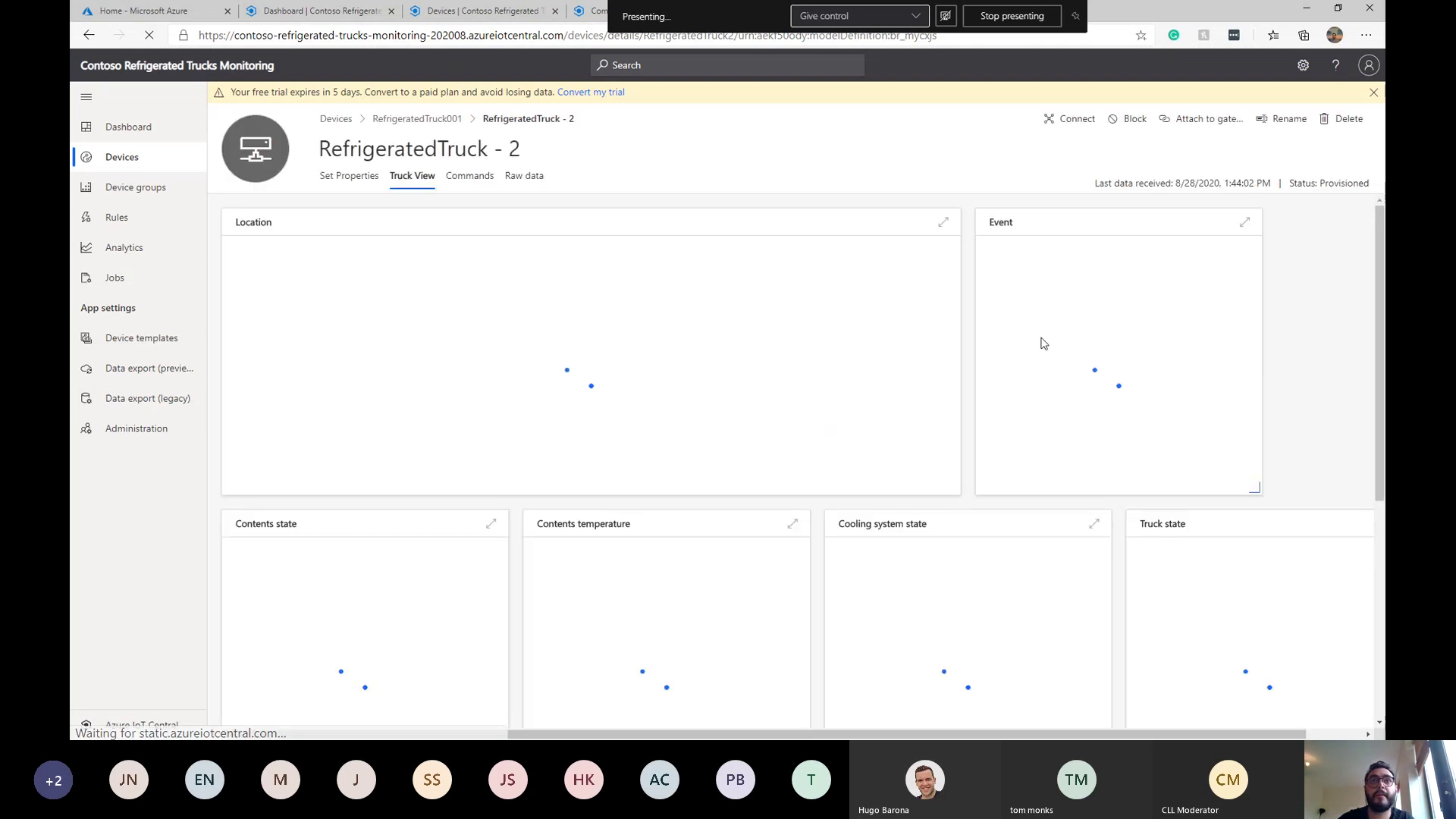
{"action": "scroll", "coordinate": [1042, 343], "scroll_direction": "down", "scroll_amount": 5}
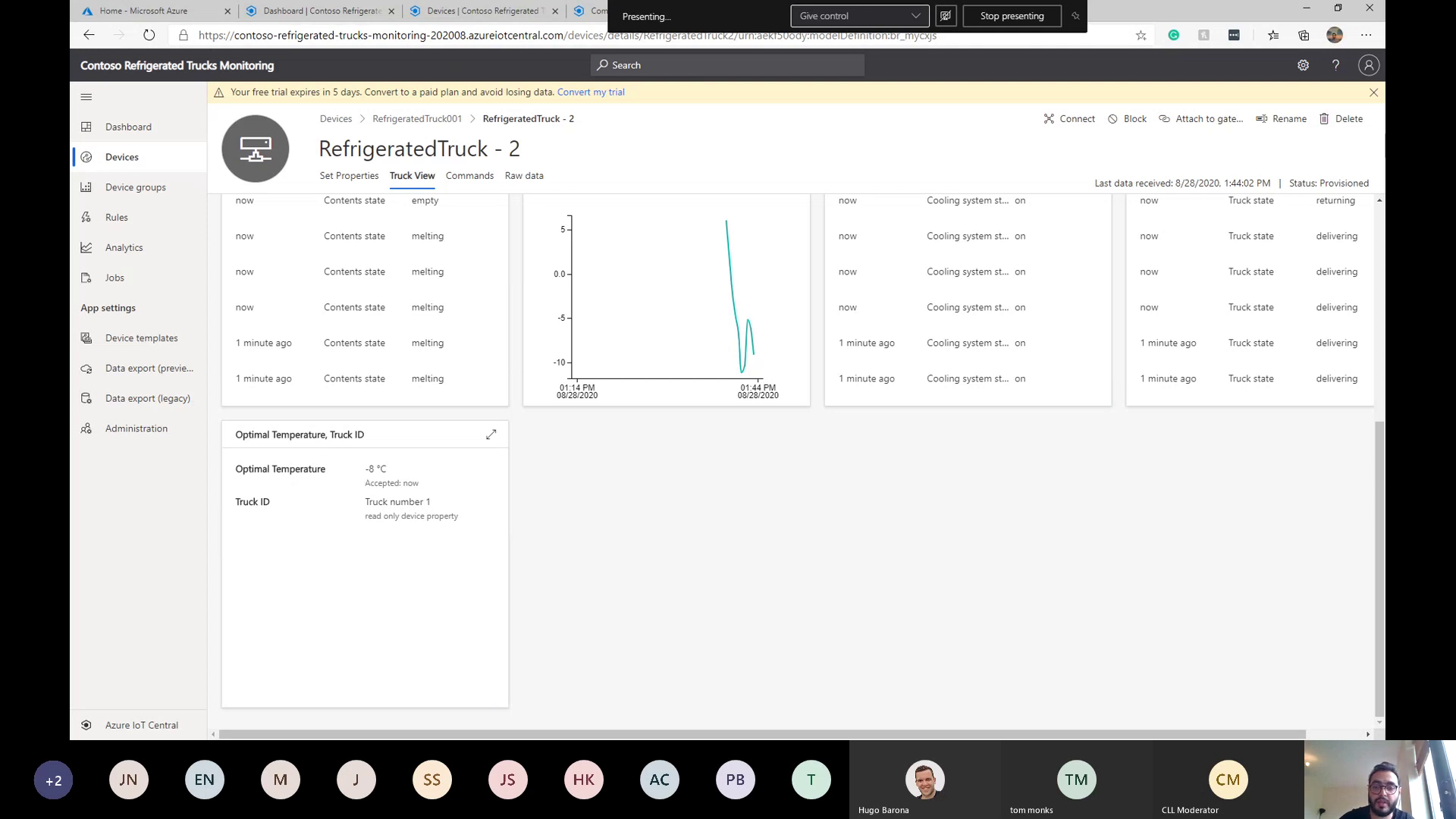
Step: Switch to Visual Studio Code and check the optimal temperature update and surrounding telemetry in the Device2 terminal
{"action": "key", "text": "alt+Tab"}
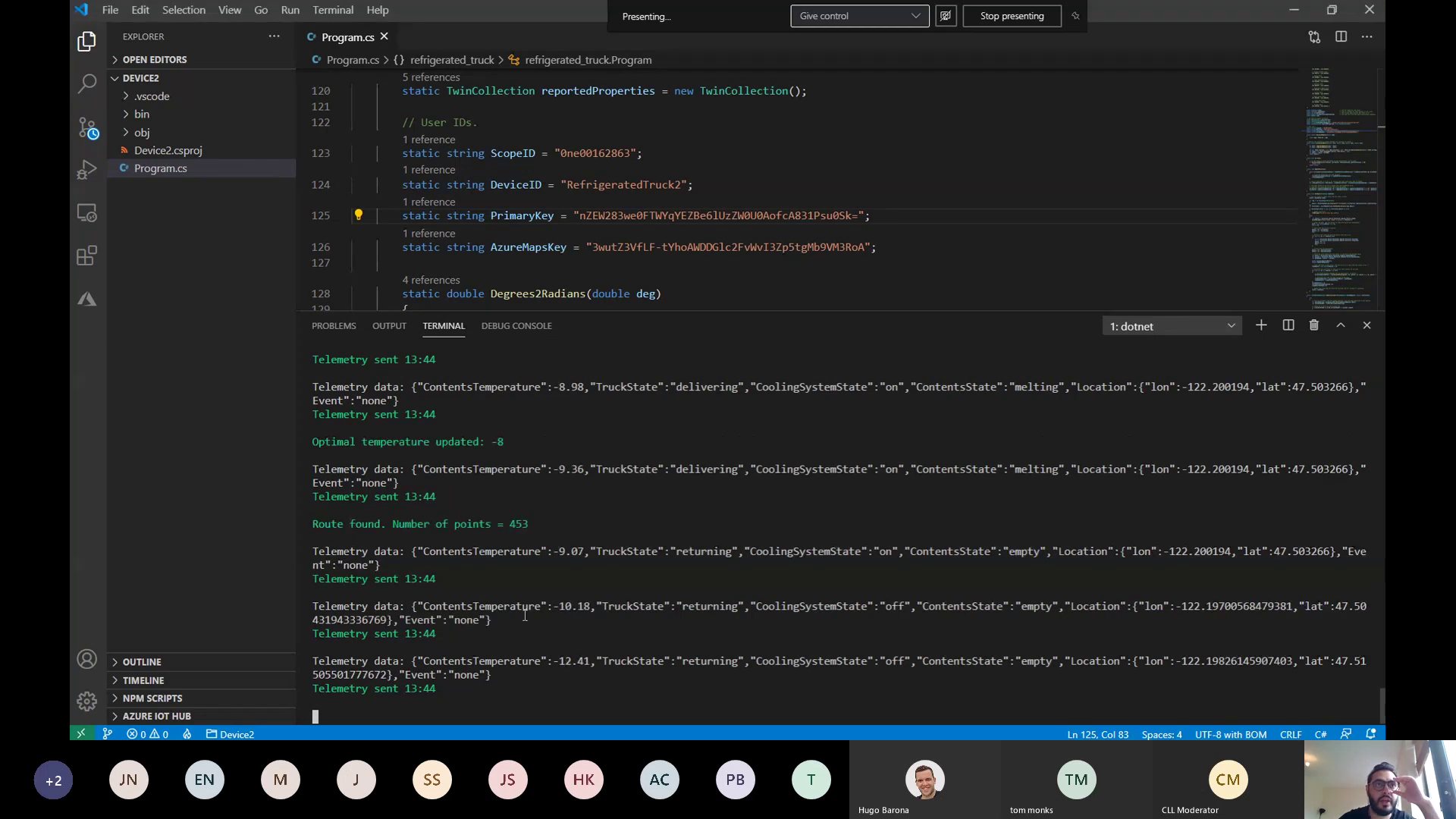
{"action": "left_click_drag", "start_coordinate": [312, 441], "coordinate": [504, 442]}
{"action": "scroll", "coordinate": [493, 559], "scroll_direction": "up", "scroll_amount": 3}
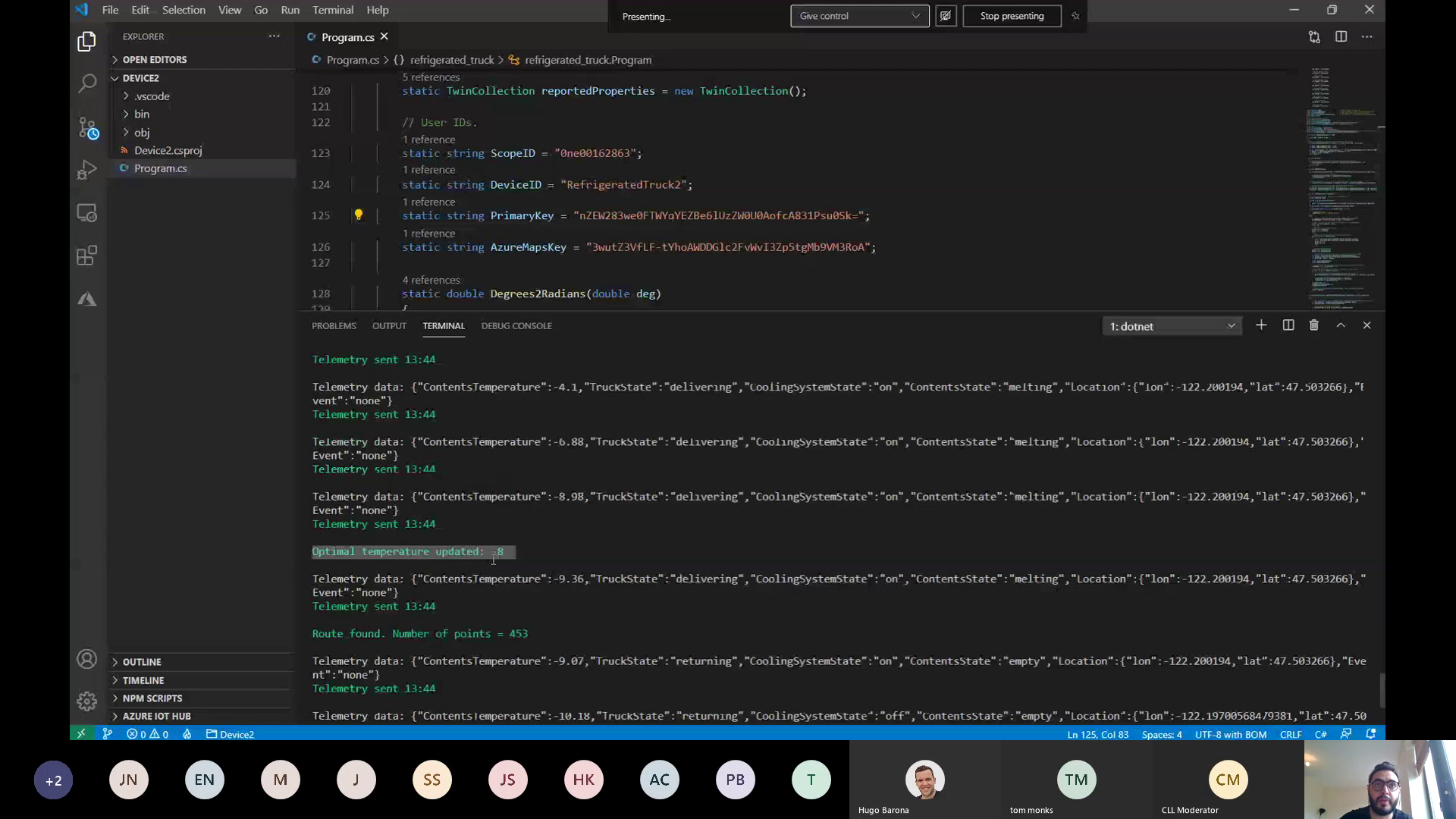